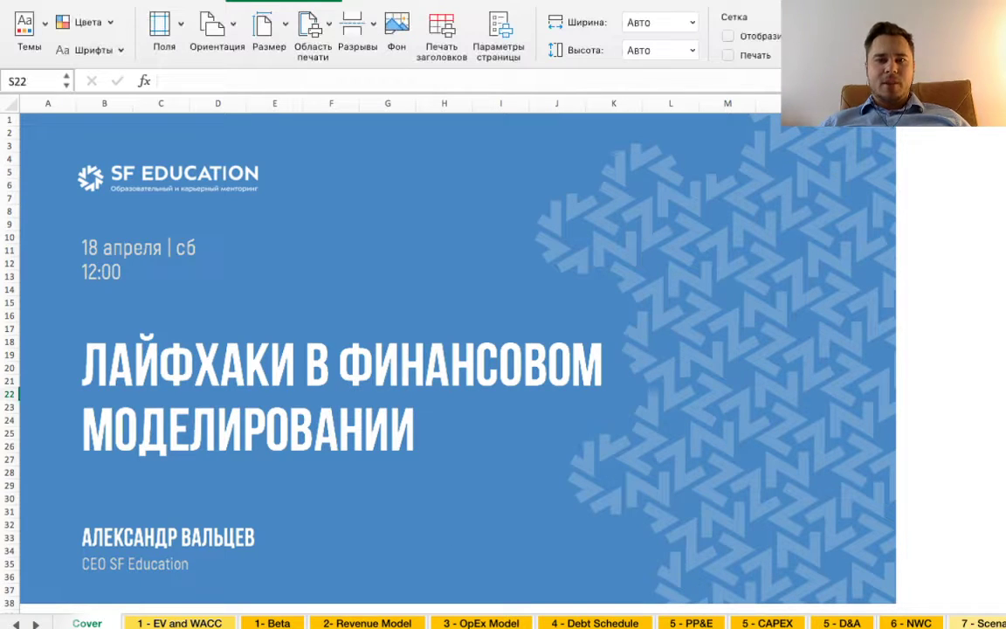
pyautogui.hscroll(2, 428, 350)
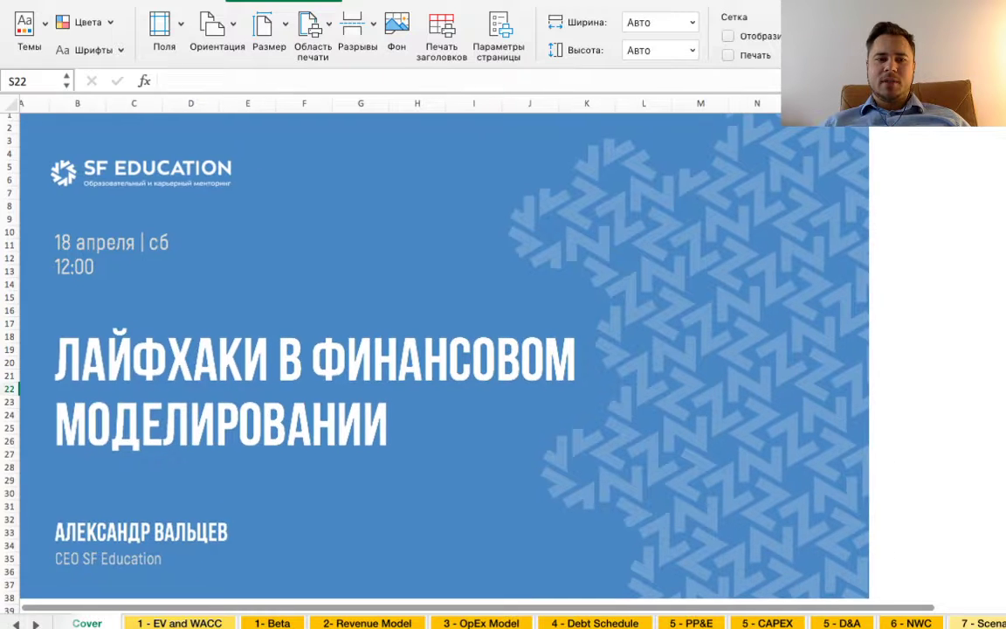
pyautogui.hscroll(-2, 428, 350)
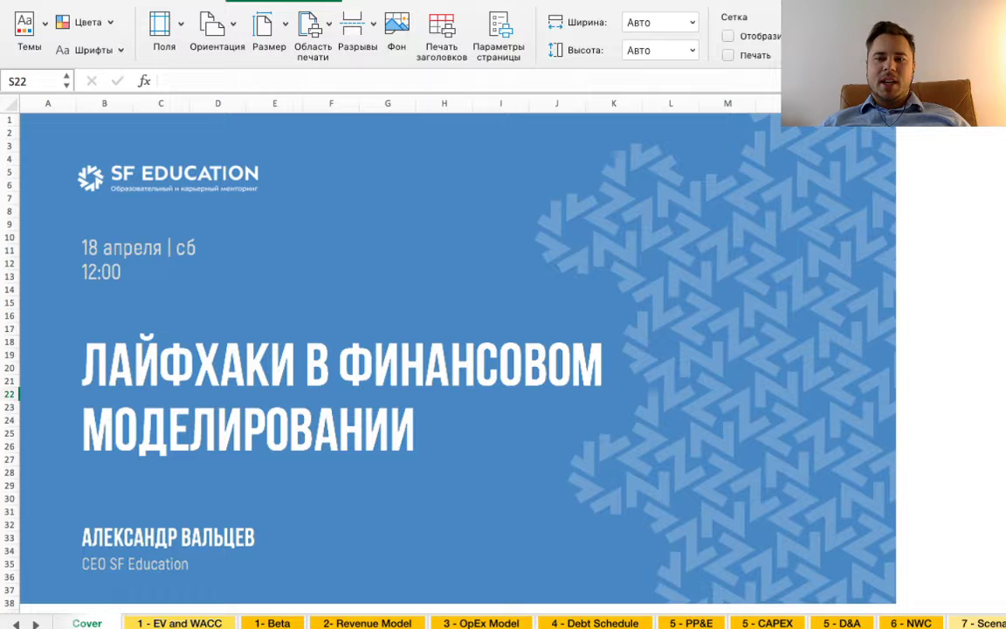
pyautogui.hscroll(-1, 503, 353)
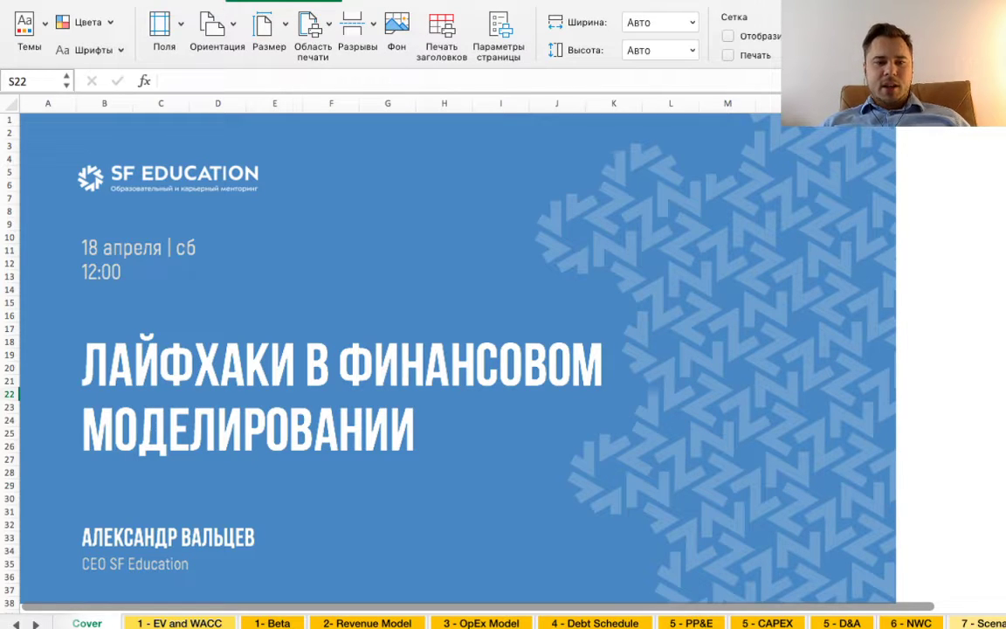
# - Open the 1 - EV and WACC sheet and set its zoom to 100%
pyautogui.hotkey('ctrl', 'pagedown')
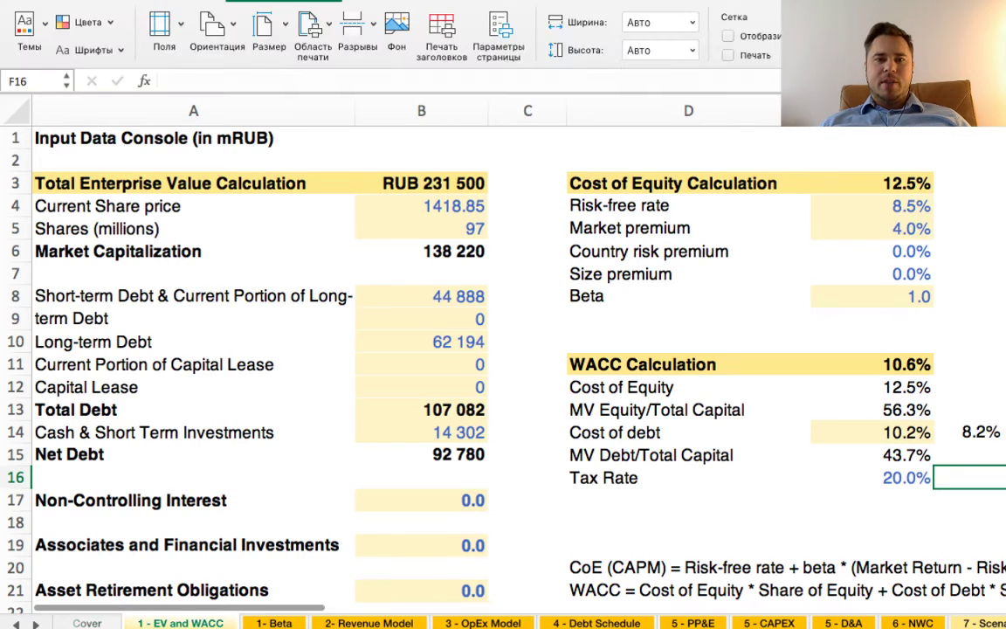
pyautogui.scroll(-1, 503, 366)
pyautogui.scroll(1, 503, 367)
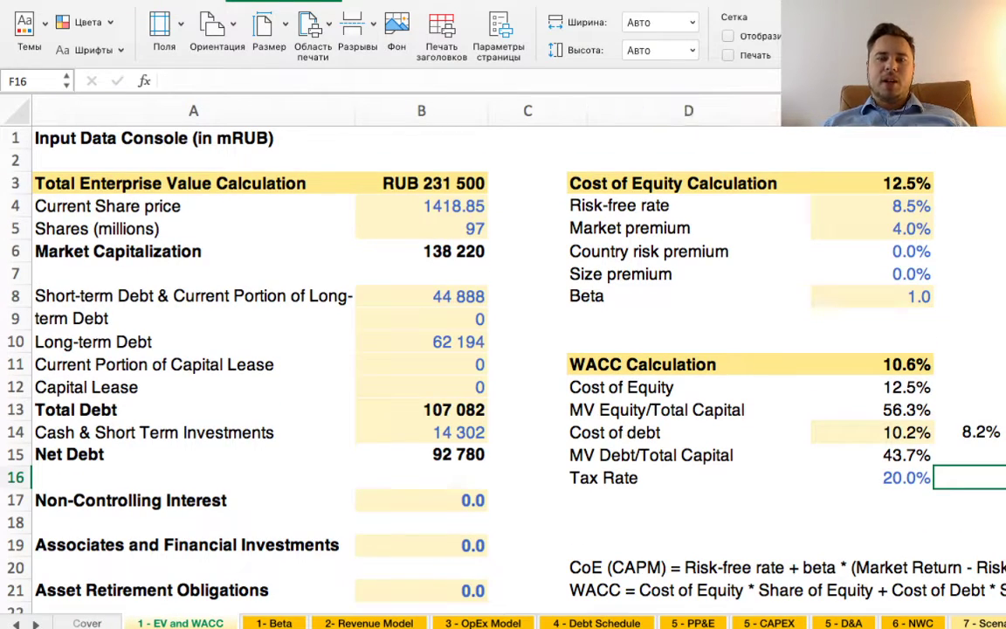
pyautogui.click(632, 2)
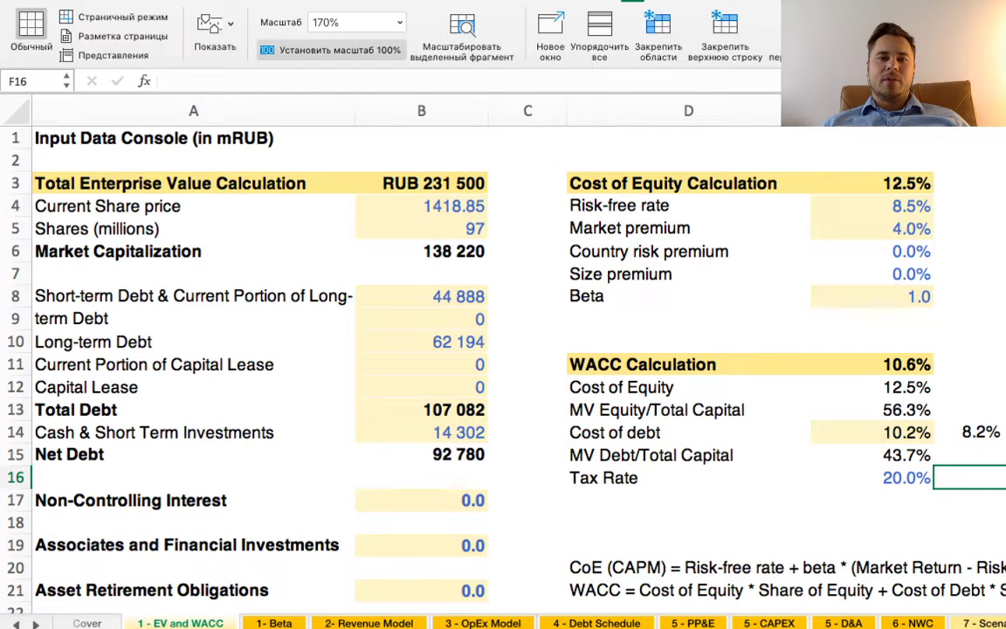
pyautogui.click(330, 50)
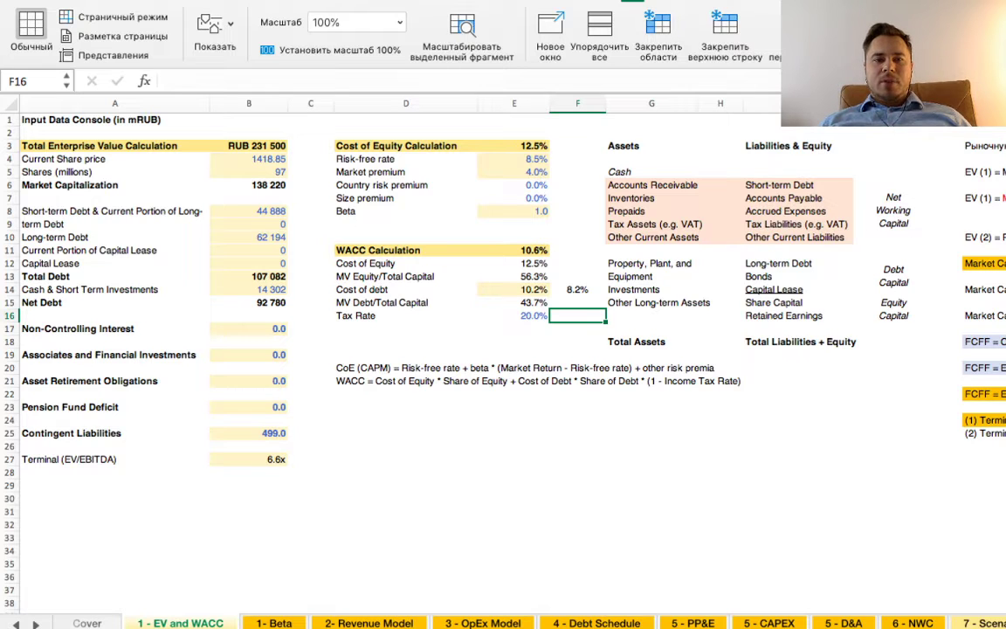
# - Examine the market capitalization and enterprise value formulas, the terminal EV/EBITDA multiple, and the cost of equity and WACC blocks
pyautogui.click(248, 184)
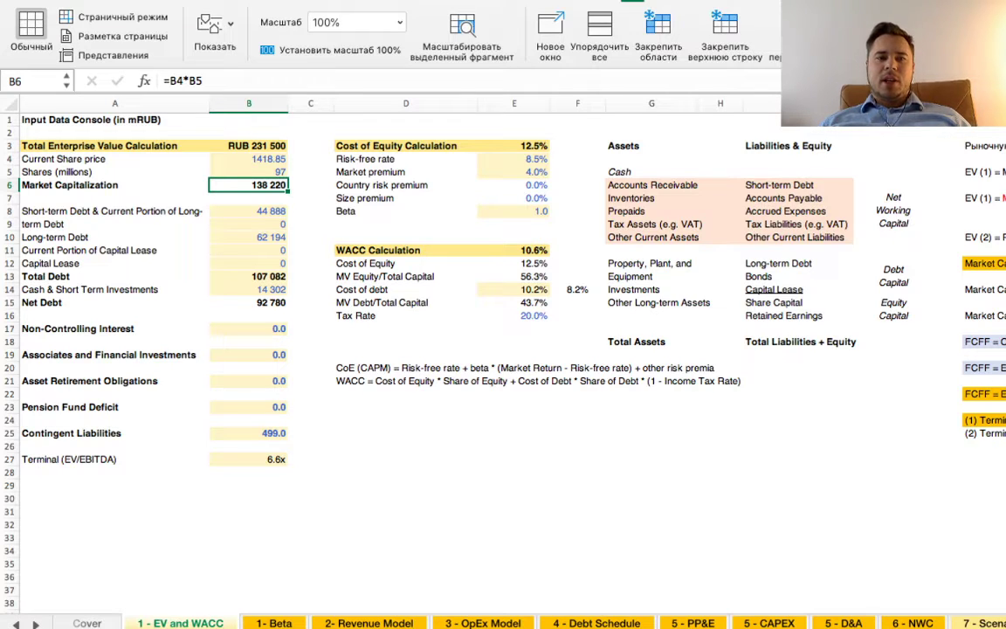
pyautogui.press('Up')
pyautogui.press('Up')
pyautogui.press('Up')
pyautogui.press('Left')
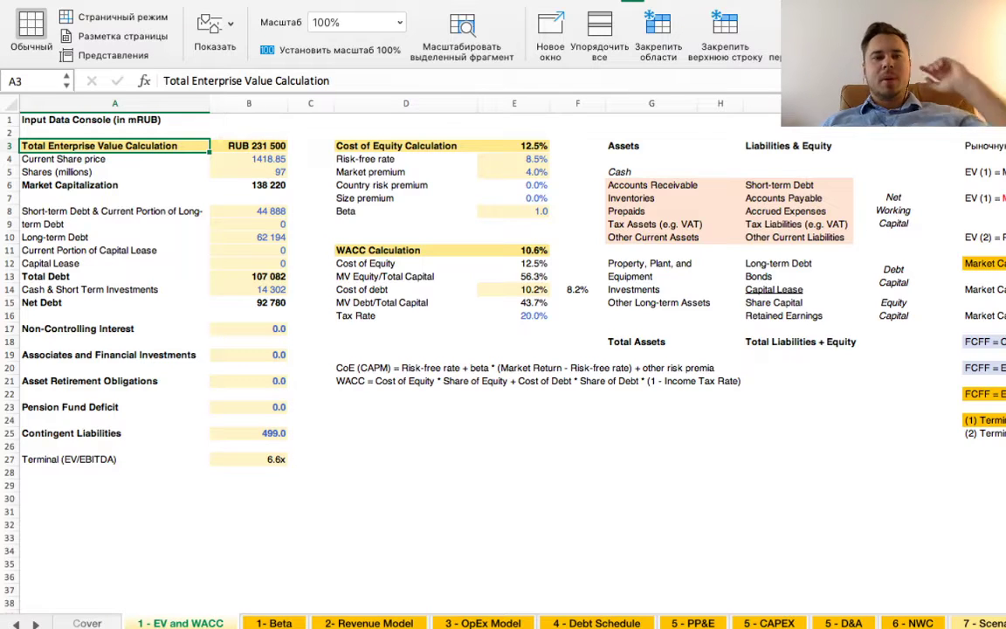
pyautogui.press('Right')
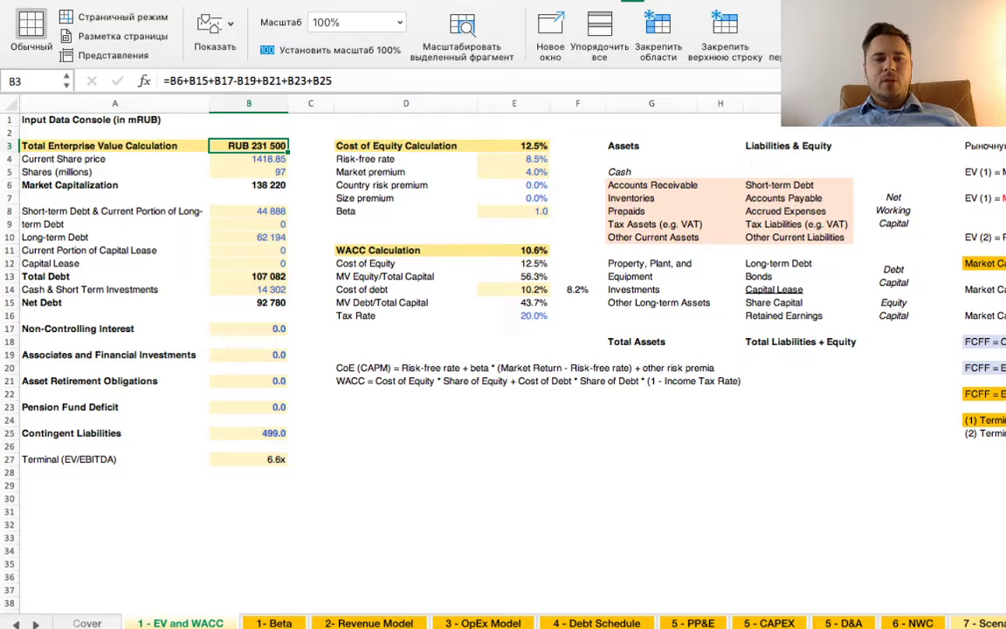
pyautogui.click(249, 458)
pyautogui.click(405, 459)
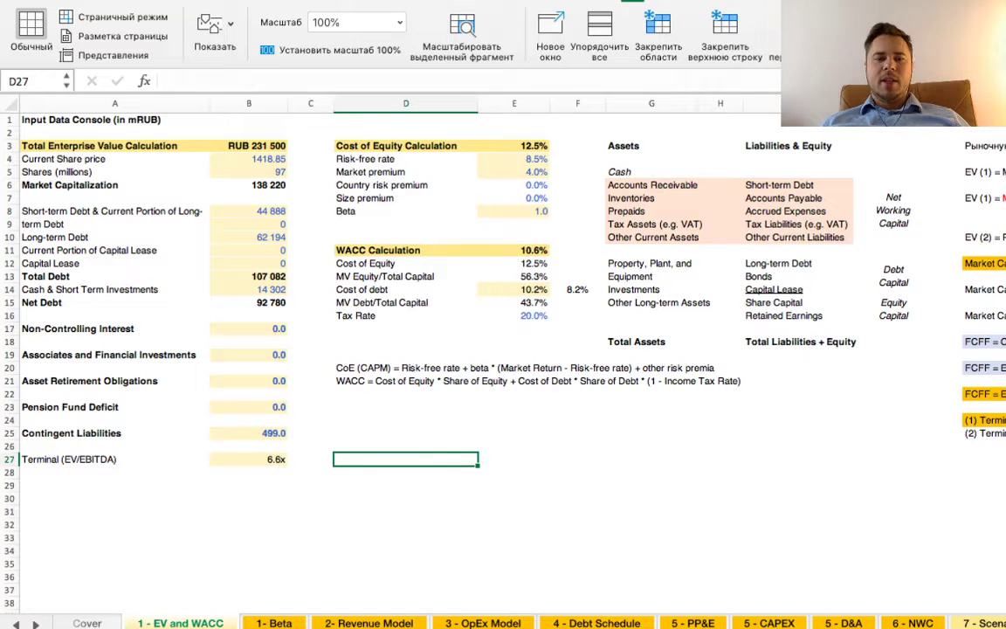
pyautogui.click(249, 459)
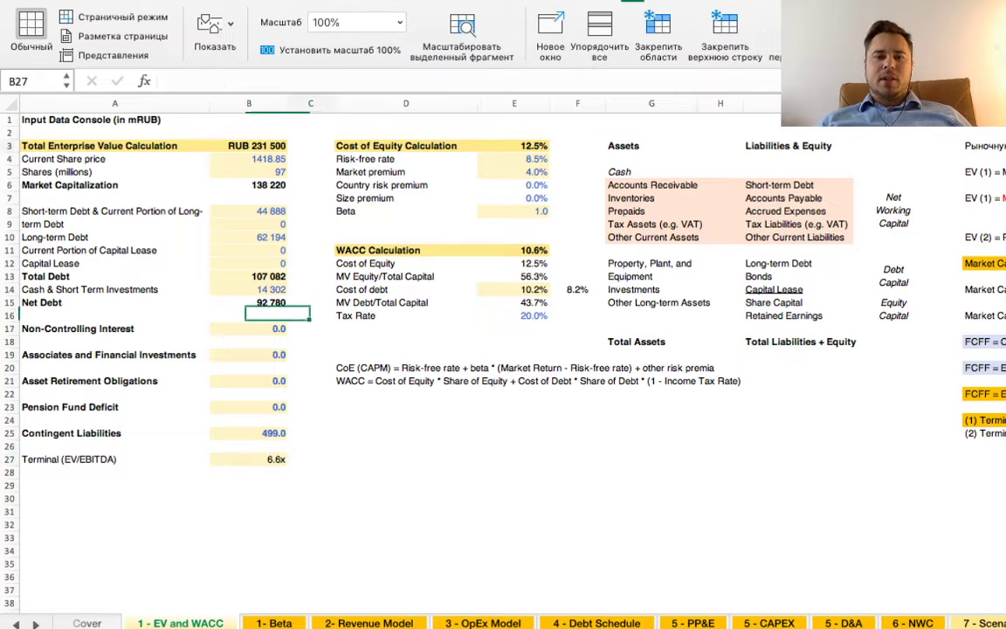
pyautogui.moveTo(310, 145); pyautogui.dragTo(513, 341)
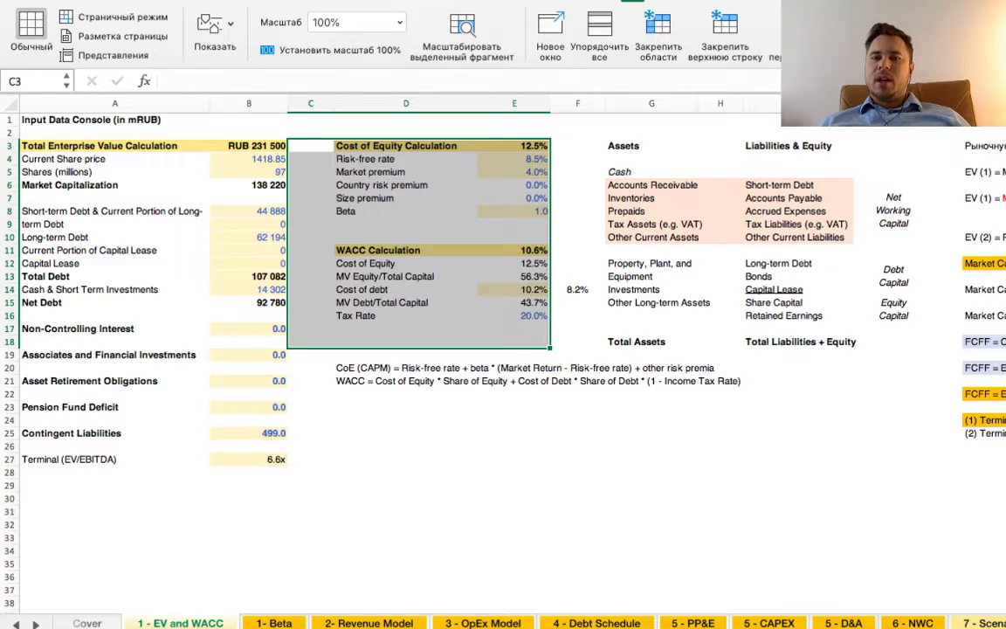
pyautogui.click(719, 458)
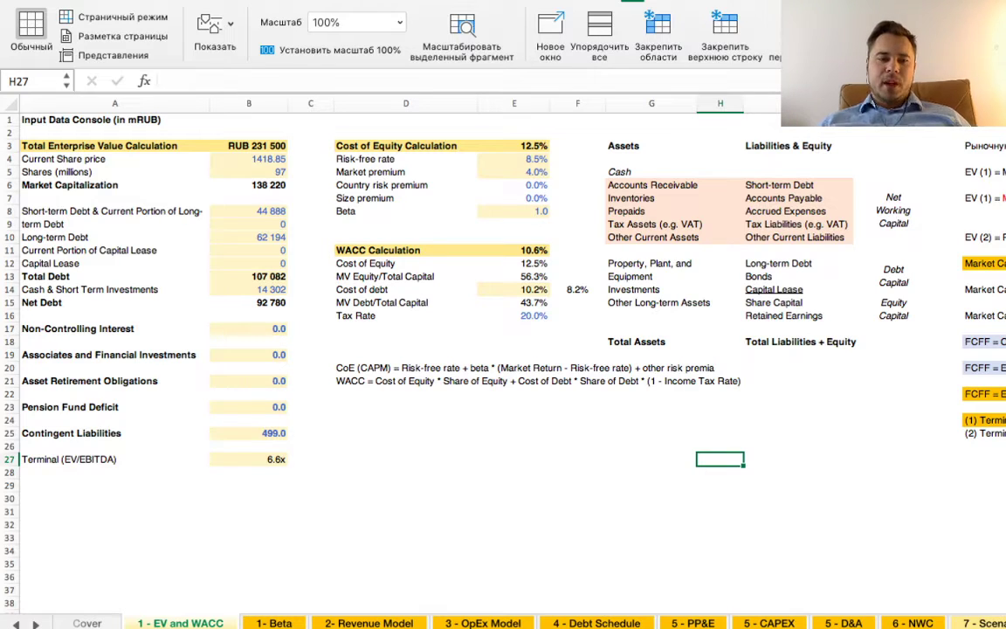
# - Open the 1 - Beta sheet, bring its first columns into view and set its zoom to 100%
pyautogui.click(274, 623)
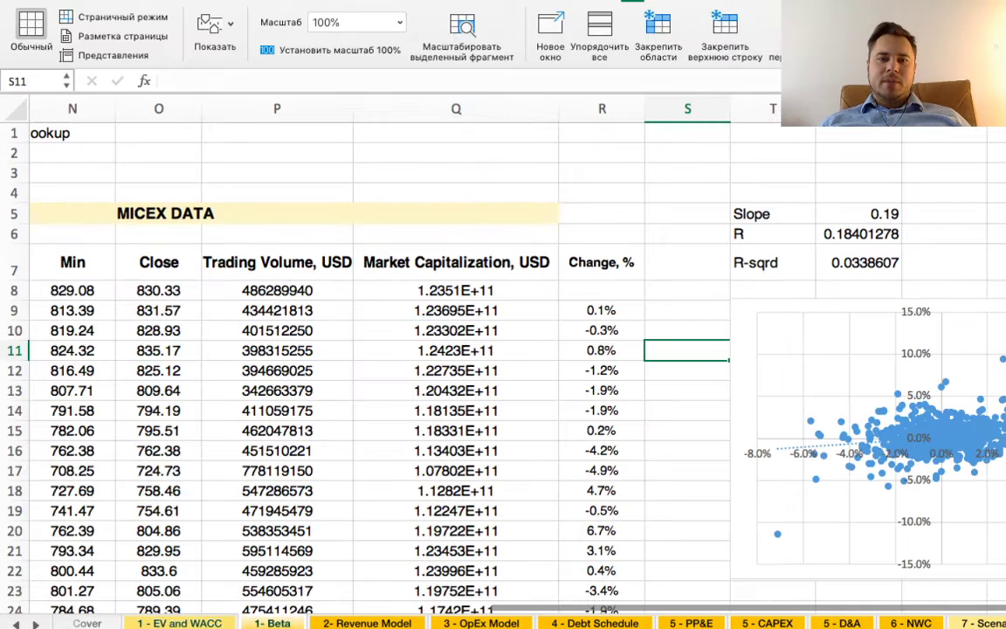
pyautogui.hscroll(-8, 503, 367)
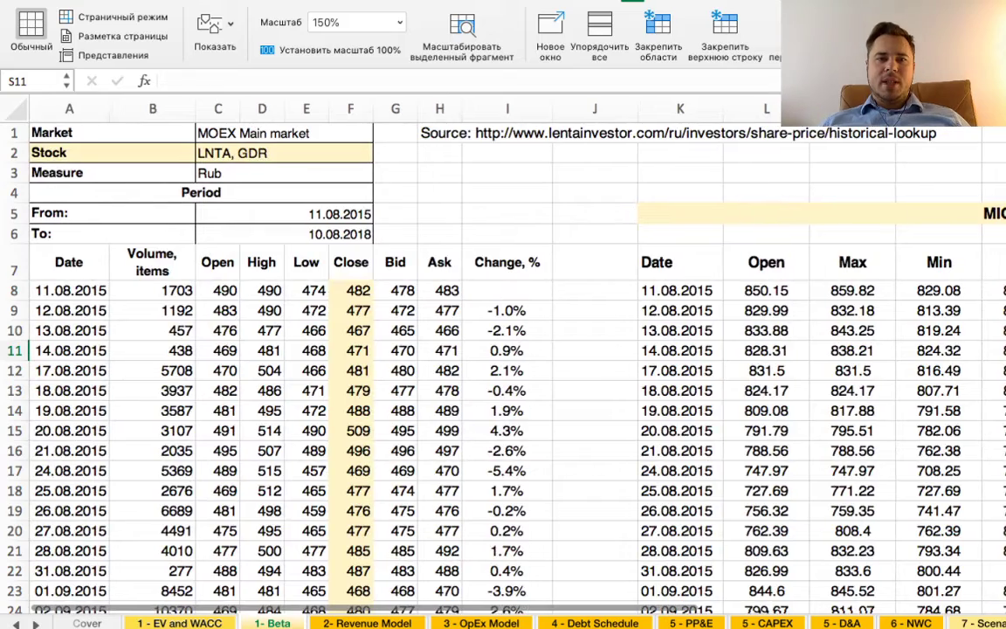
pyautogui.click(330, 49)
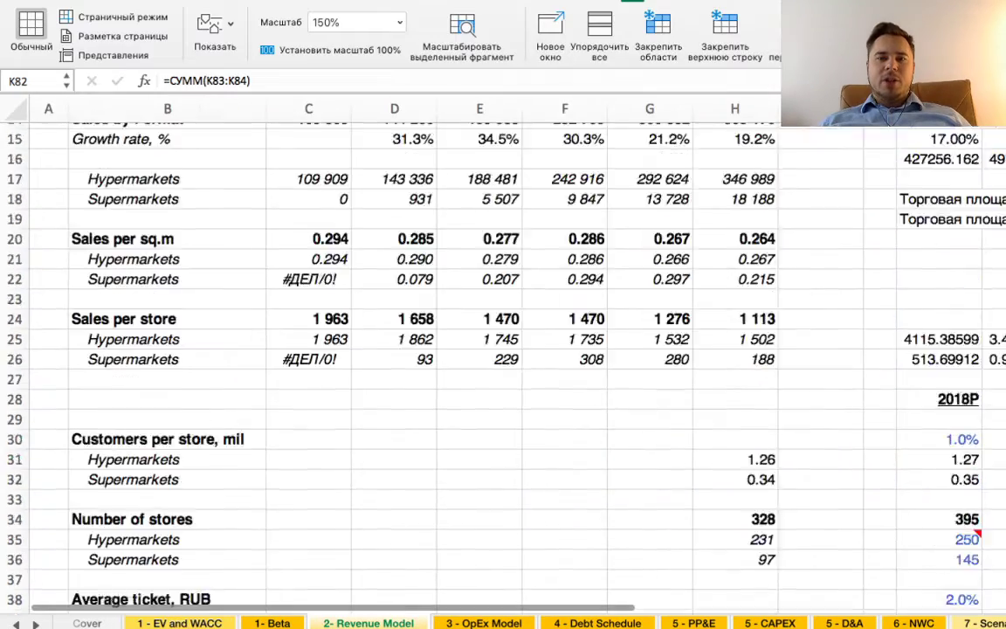
# - Show the start of the 2 - Revenue Model sheet and set its zoom to 100%
pyautogui.scroll(5, 454, 349)
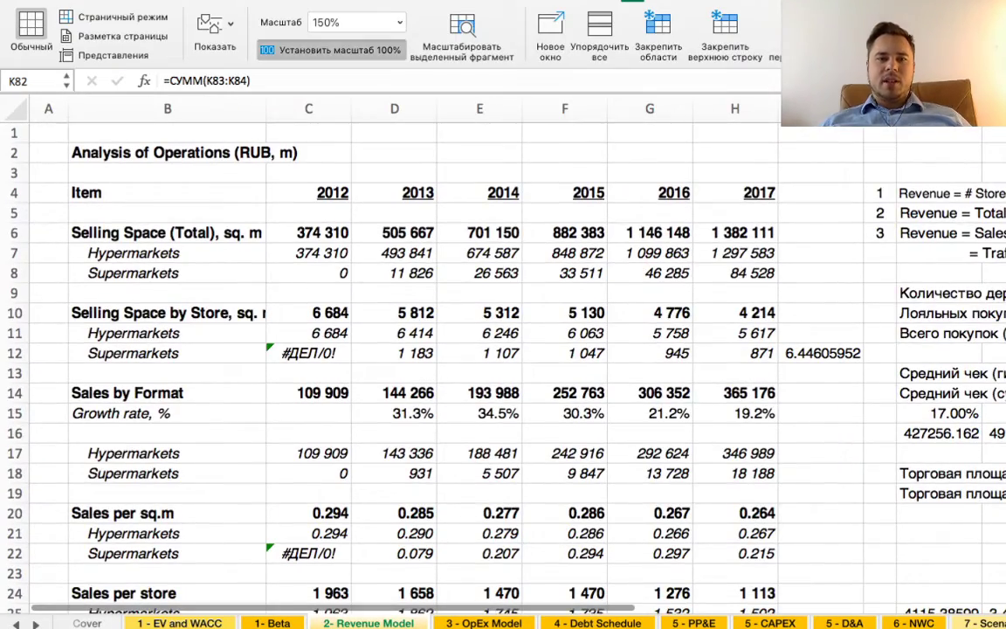
pyautogui.click(329, 50)
pyautogui.scroll(10, 454, 349)
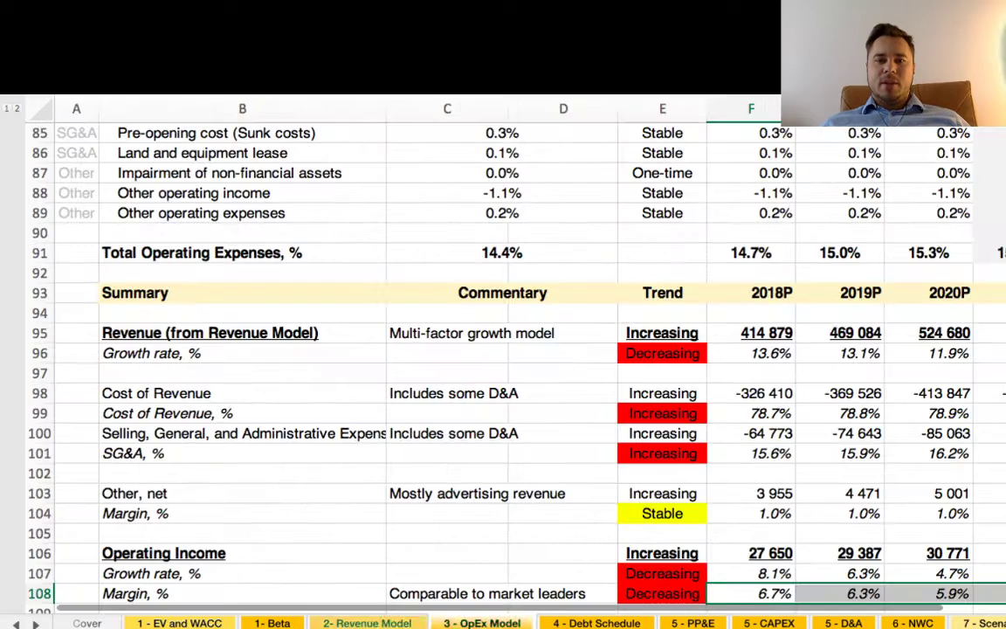
# - Set the zoom of the 3 - OpEx Model sheet to 100% and look over its operating expenses model
pyautogui.scroll(15, 454, 349)
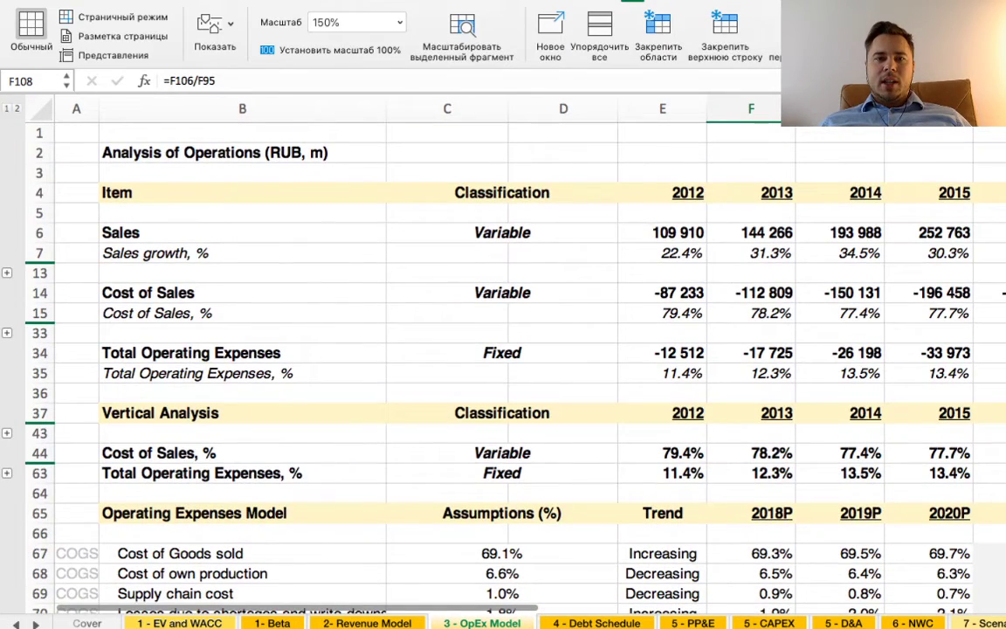
pyautogui.click(330, 50)
pyautogui.scroll(-10, 454, 349)
pyautogui.scroll(2, 454, 349)
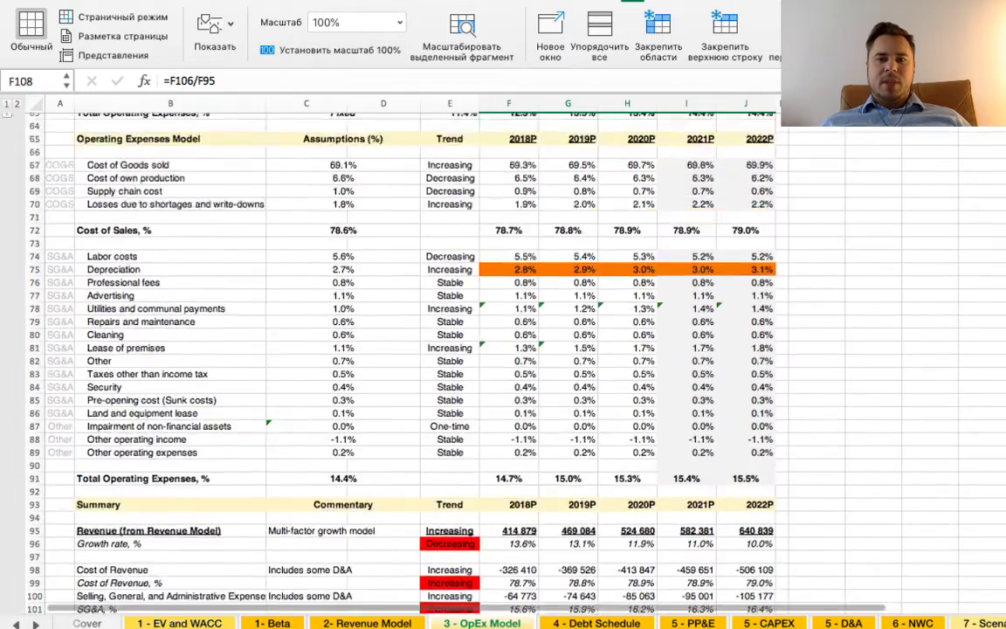
pyautogui.scroll(6, 454, 349)
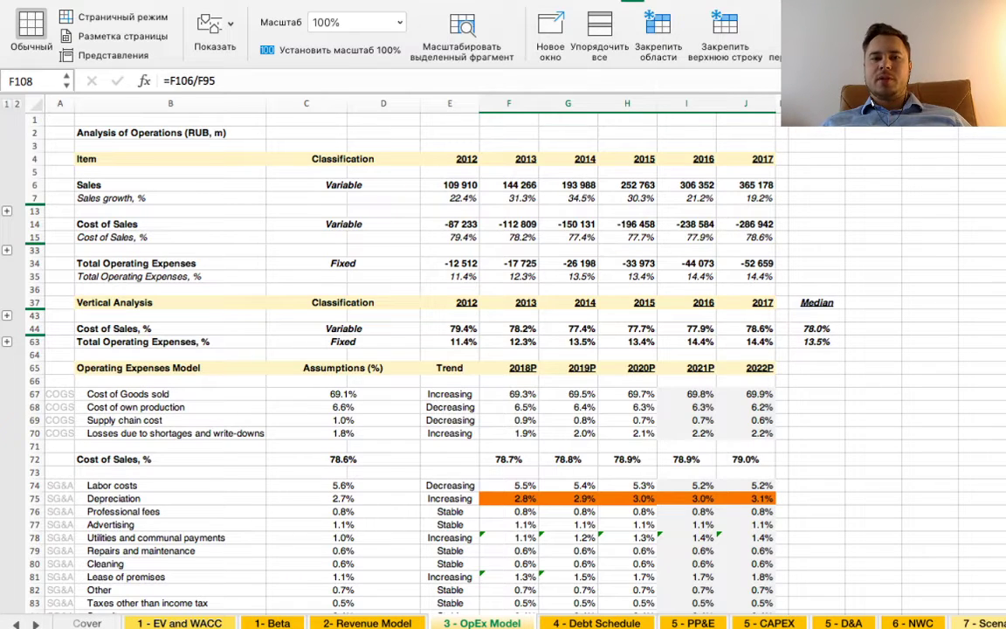
# - Review the OpEx Model sheet from the historical and vertical analysis through the expense assumptions to the forecast summary
pyautogui.scroll(-5, 453, 349)
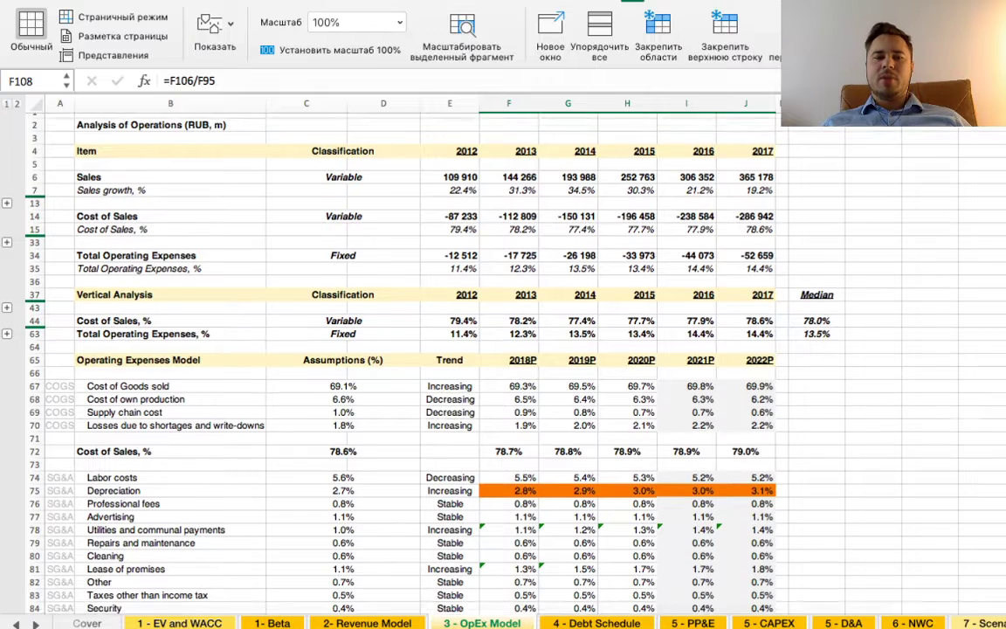
pyautogui.scroll(-3, 453, 349)
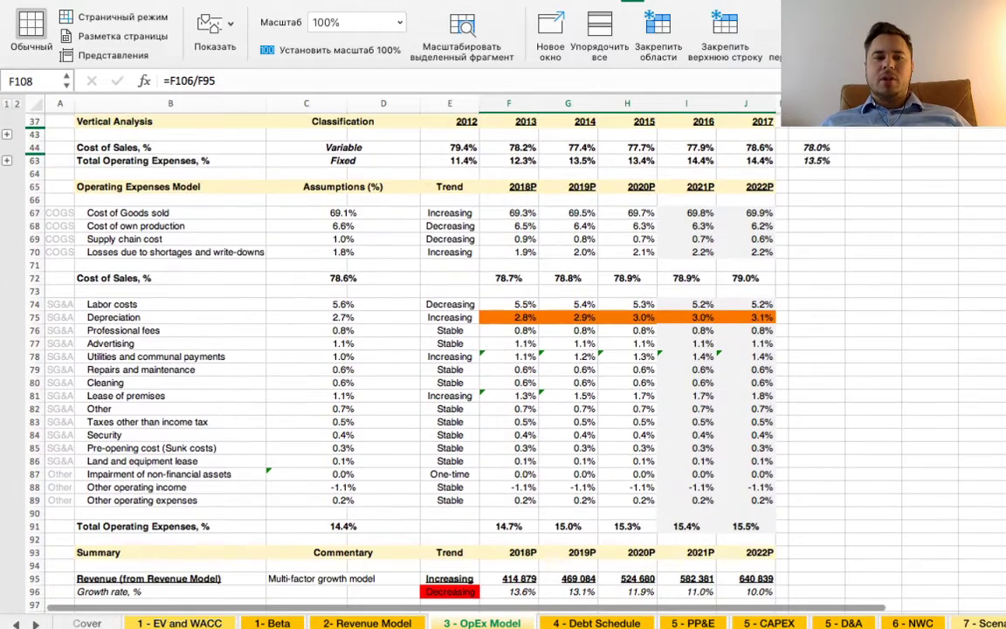
pyautogui.scroll(8, 452, 349)
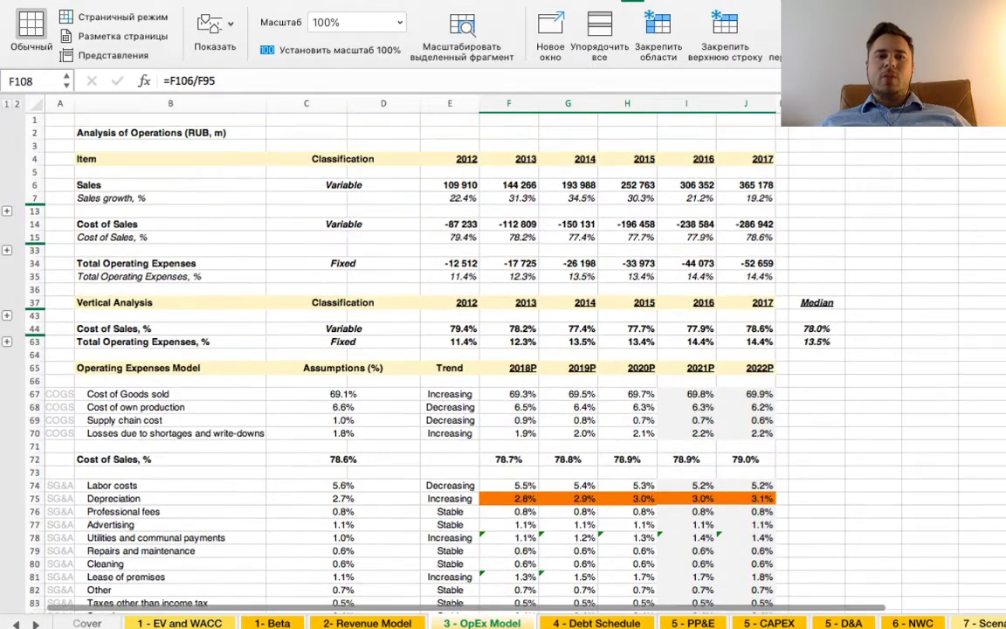
pyautogui.scroll(-5, 452, 350)
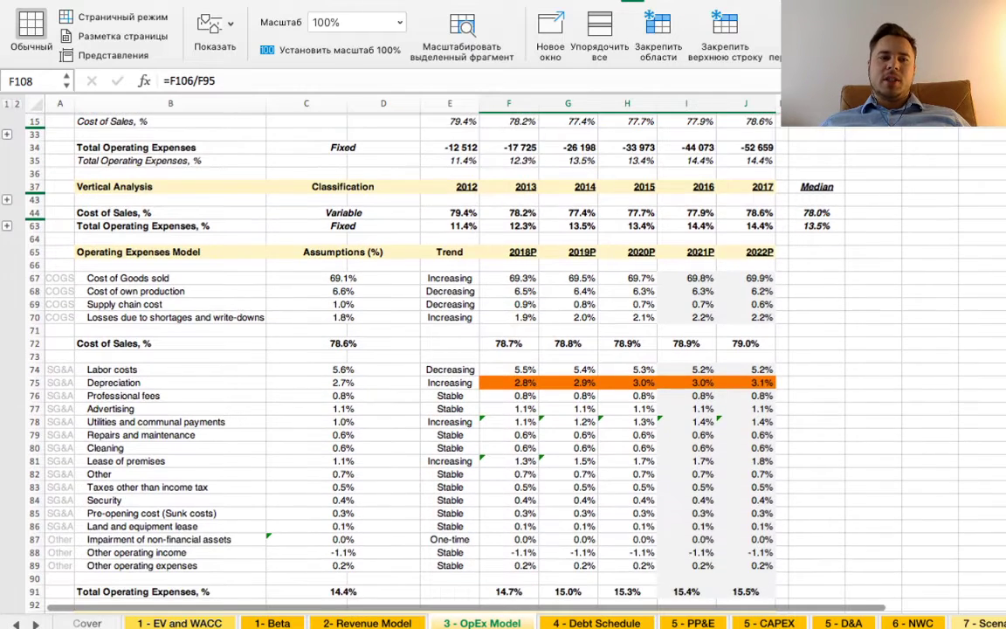
pyautogui.scroll(-3, 453, 350)
pyautogui.click(170, 266)
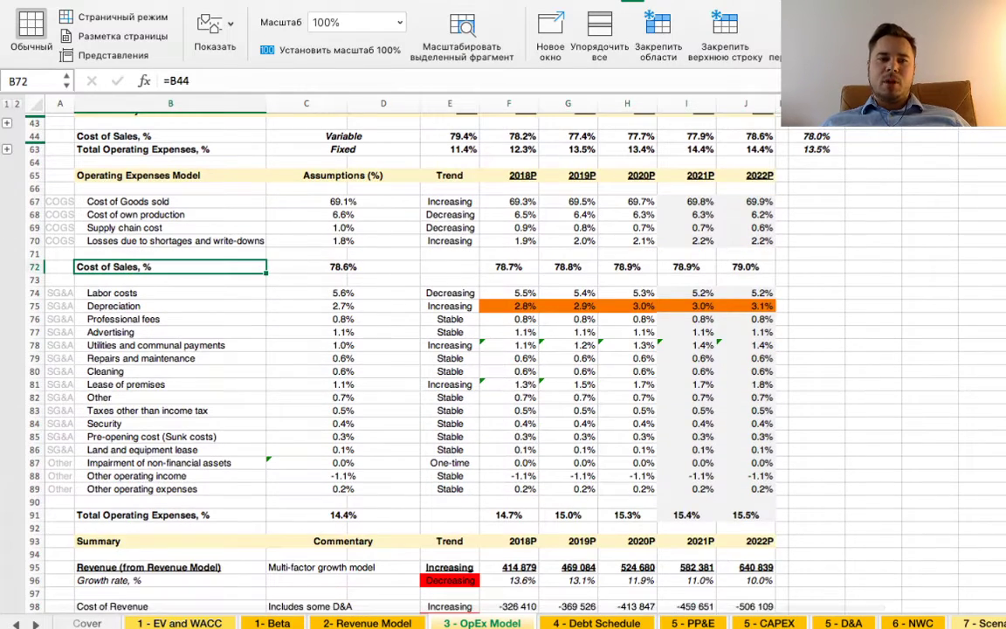
pyautogui.scroll(-2, 452, 350)
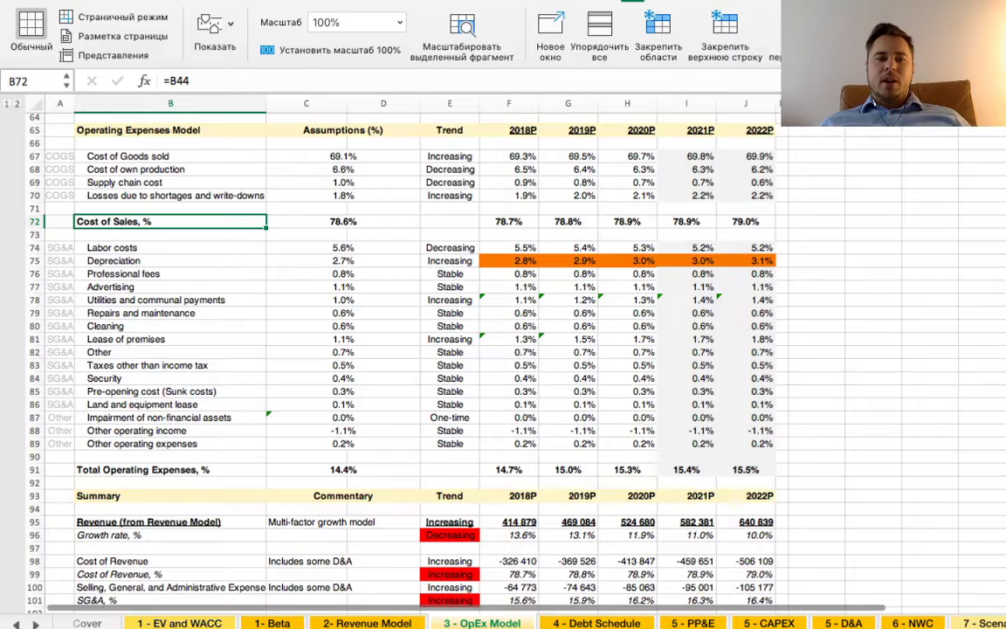
pyautogui.scroll(-2, 452, 350)
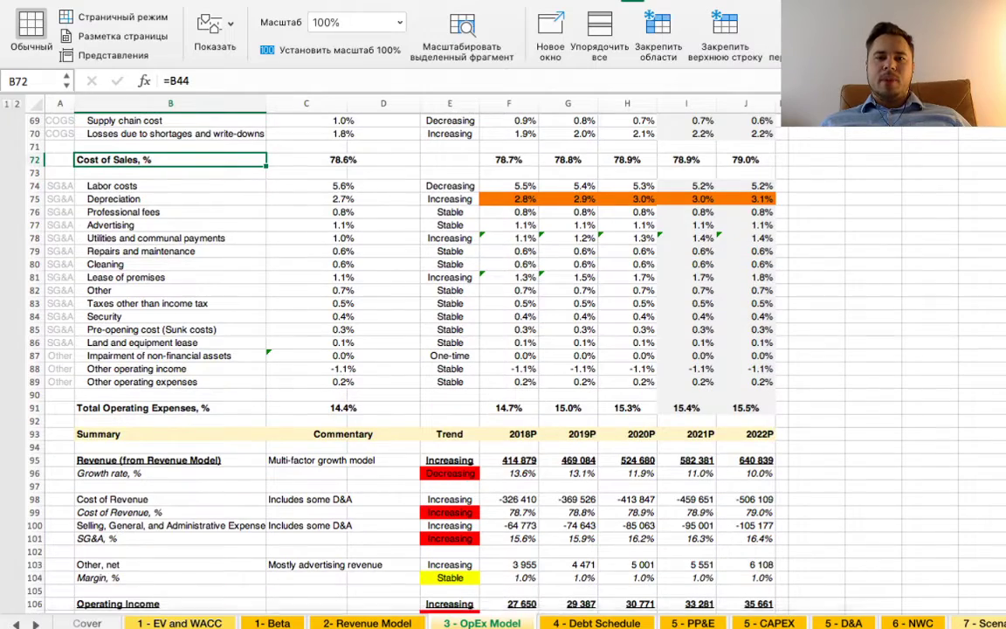
pyautogui.scroll(10, 452, 349)
pyautogui.scroll(-5, 452, 349)
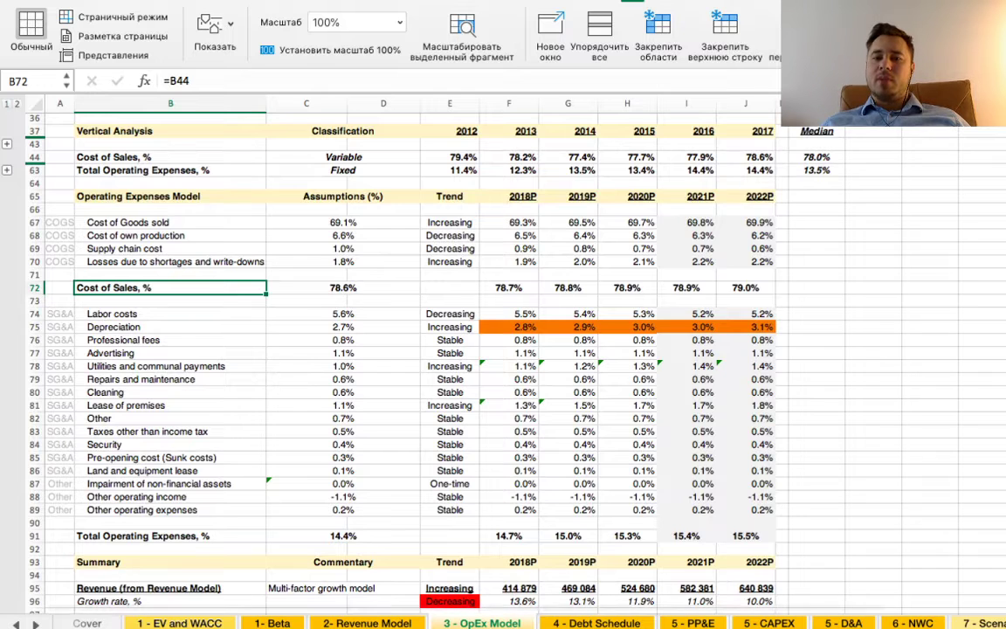
pyautogui.scroll(-2, 453, 350)
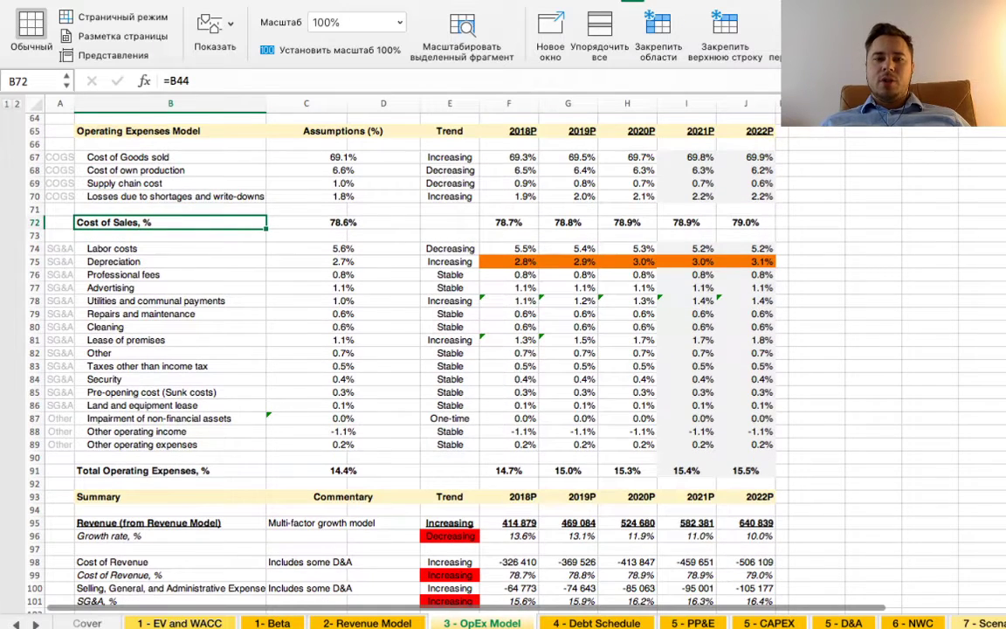
pyautogui.scroll(-1, 452, 350)
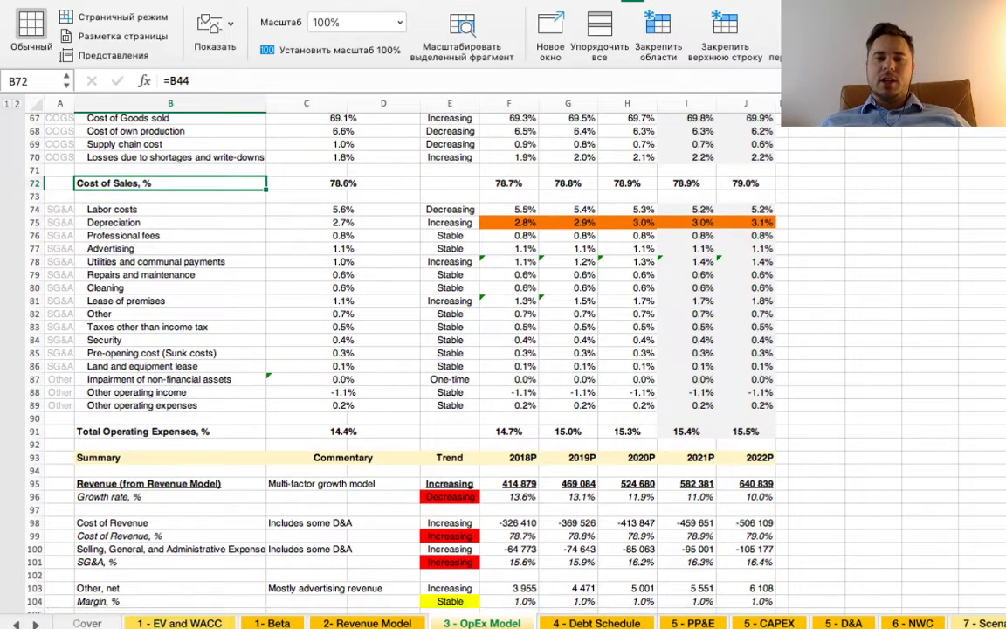
# - Go through the expense trend assumptions from Professional fees to Impairment of non-financial assets, and view the Summary block down to operating income
pyautogui.click(450, 235)
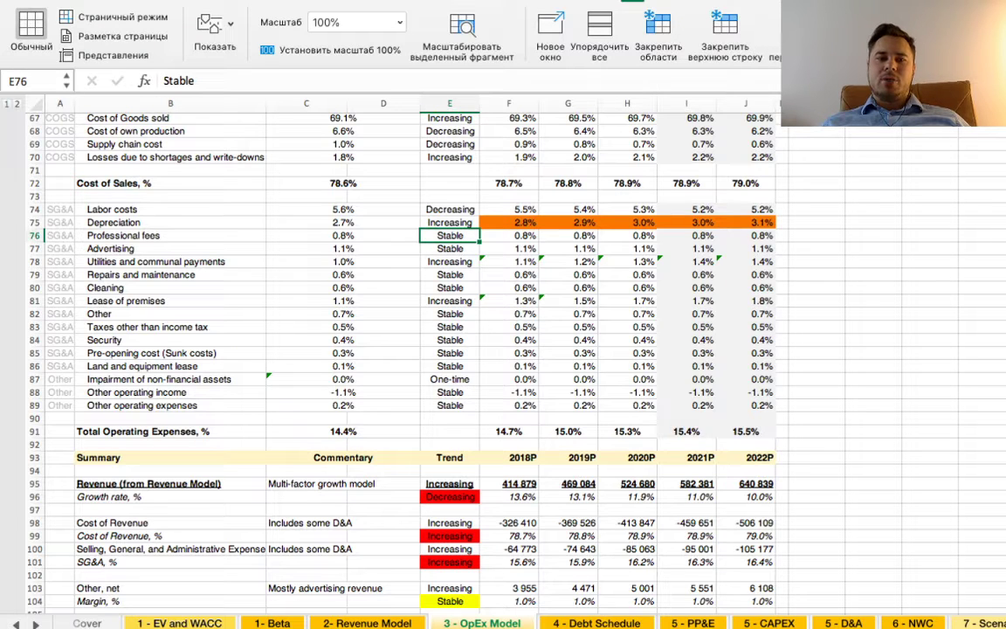
pyautogui.press('Down')
pyautogui.press('Down')
pyautogui.press('Down')
pyautogui.press('Down')
pyautogui.press('Down')
pyautogui.press('Down')
pyautogui.press('Down')
pyautogui.press('Down')
pyautogui.press('Down')
pyautogui.press('Down')
pyautogui.press('Down')
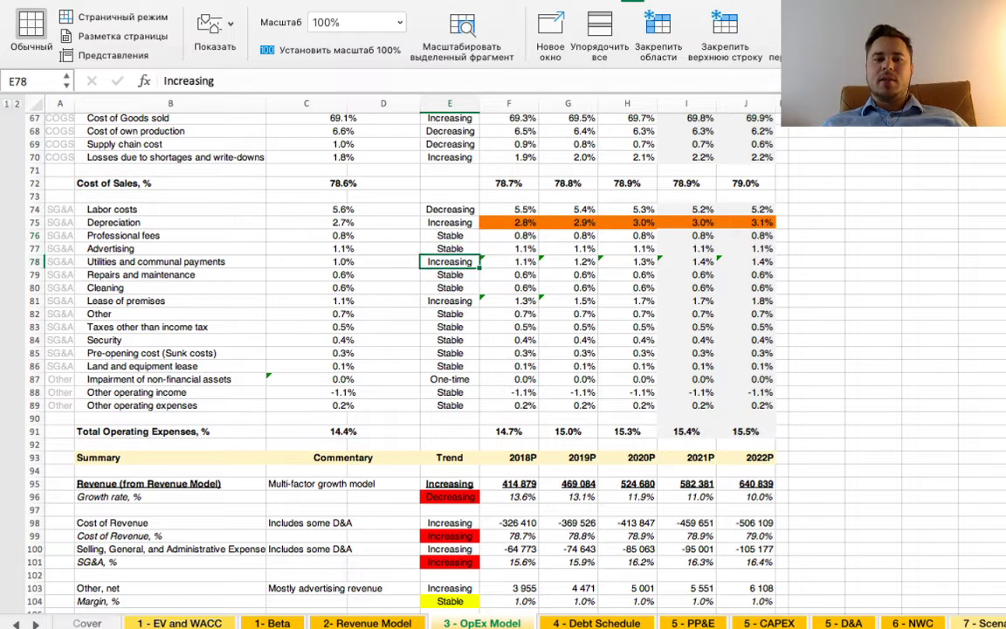
pyautogui.scroll(-5, 452, 349)
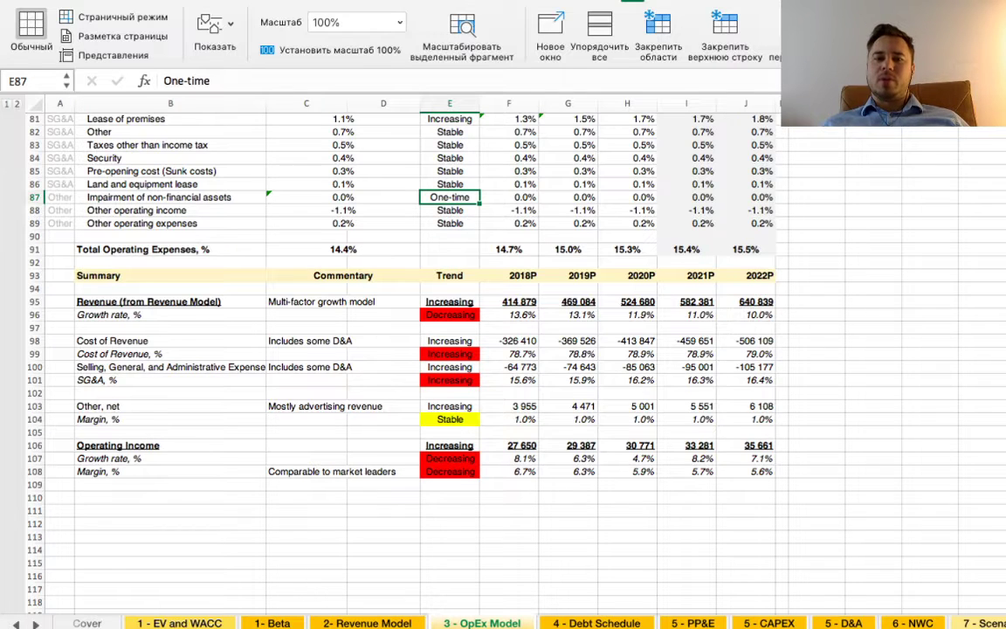
# - Show the start of the 4 - Debt Schedule sheet and set its zoom to 100%
pyautogui.scroll(8, 452, 349)
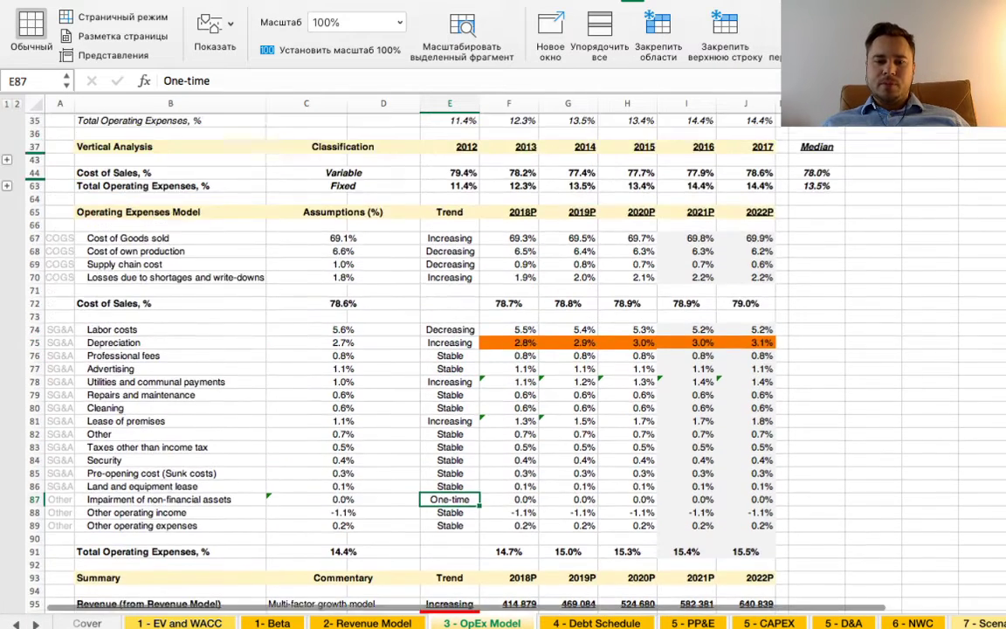
pyautogui.hotkey('ctrl', 'pagedown')
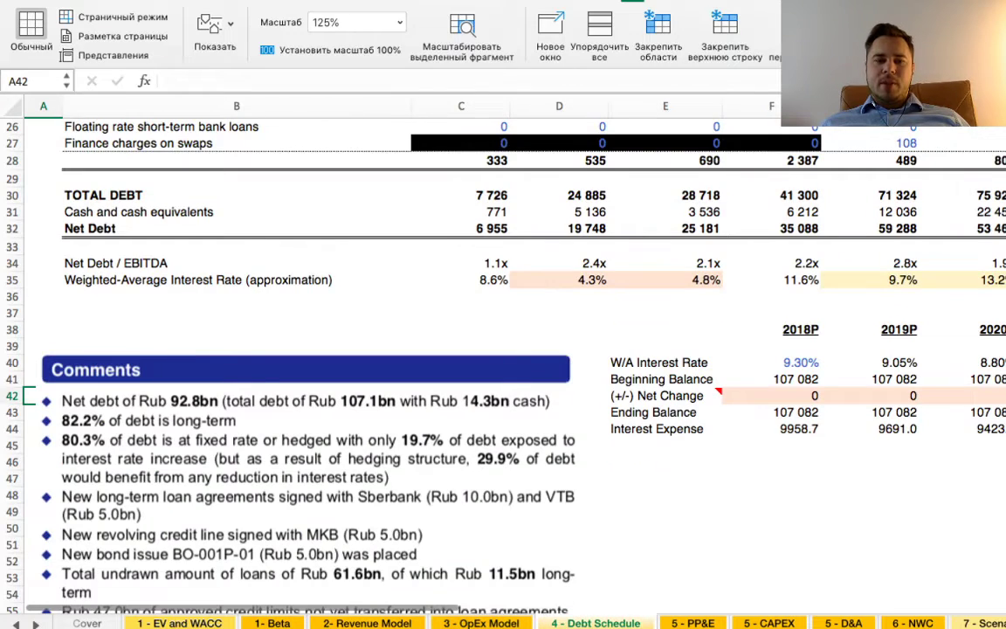
pyautogui.scroll(3, 503, 349)
pyautogui.scroll(5, 453, 349)
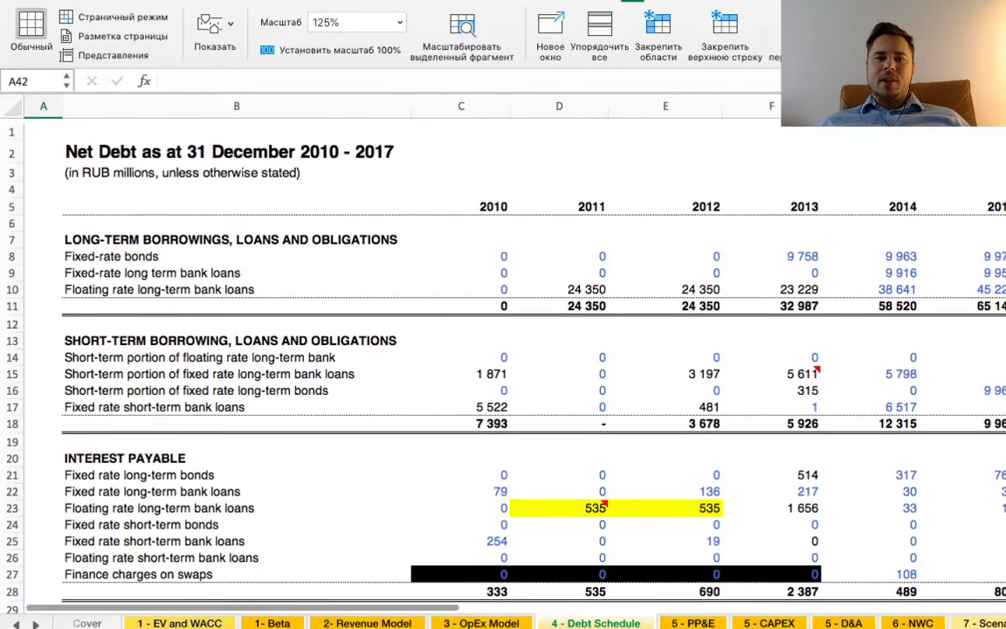
pyautogui.click(330, 49)
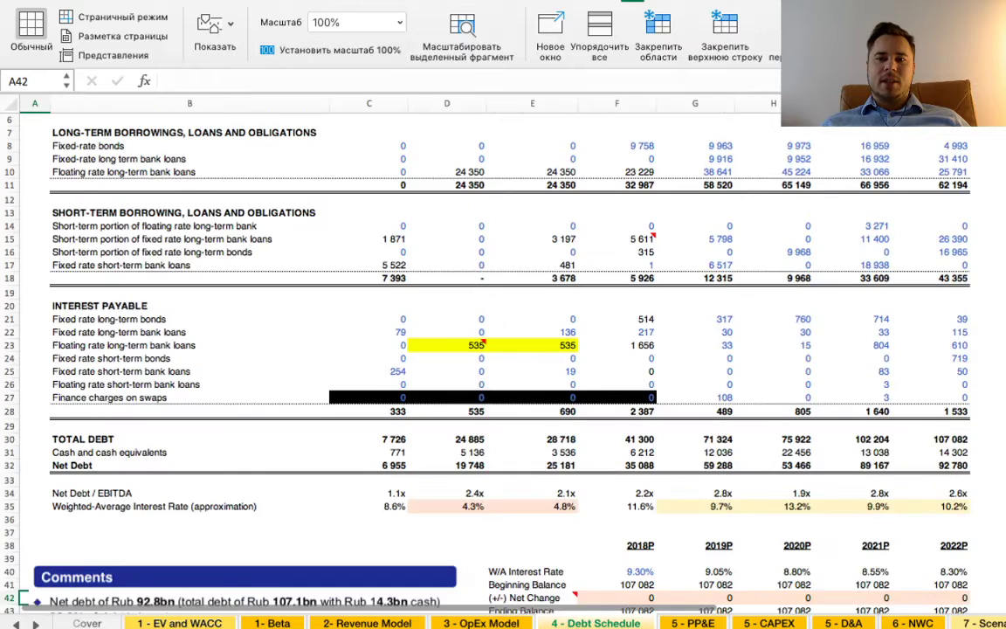
pyautogui.scroll(3, 452, 350)
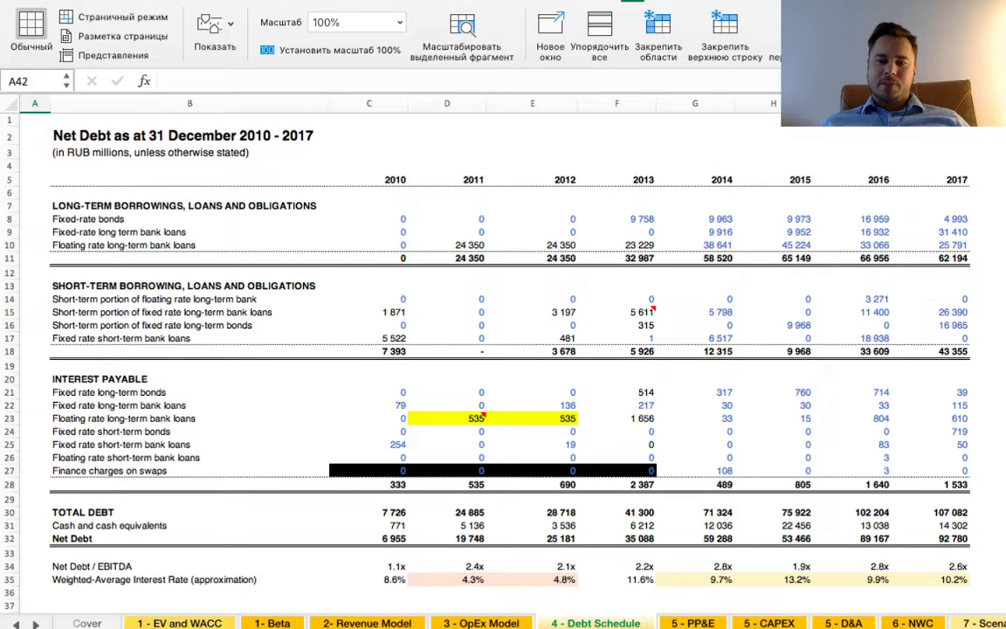
# - Look through the yearly asset tables of the 5 - PP&E sheet from 2017 back to 2010 and return to its start
pyautogui.hotkey('ctrl', 'pagedown')
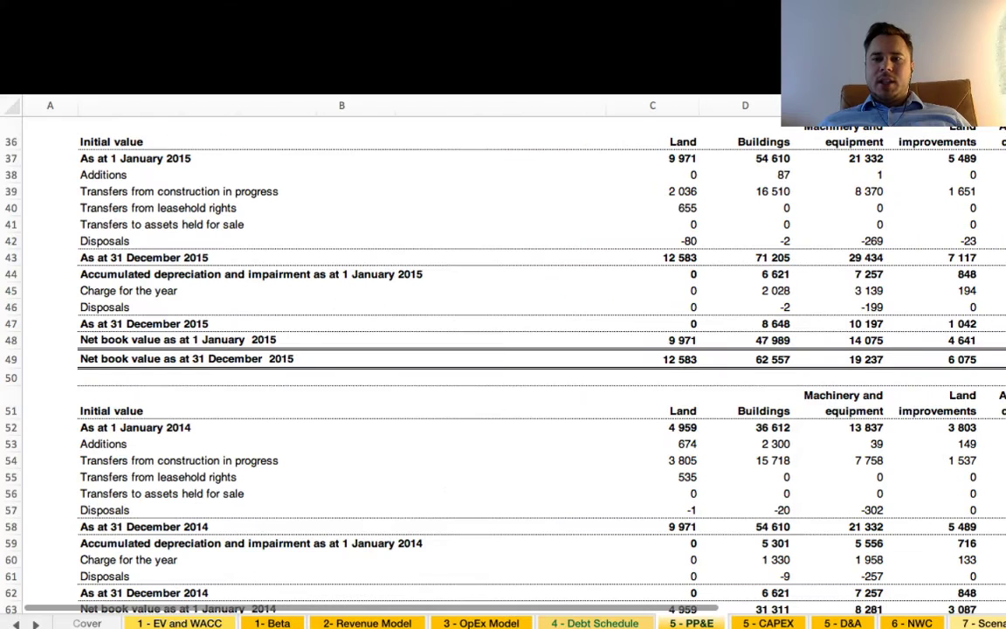
pyautogui.scroll(4, 503, 367)
pyautogui.scroll(7, 503, 349)
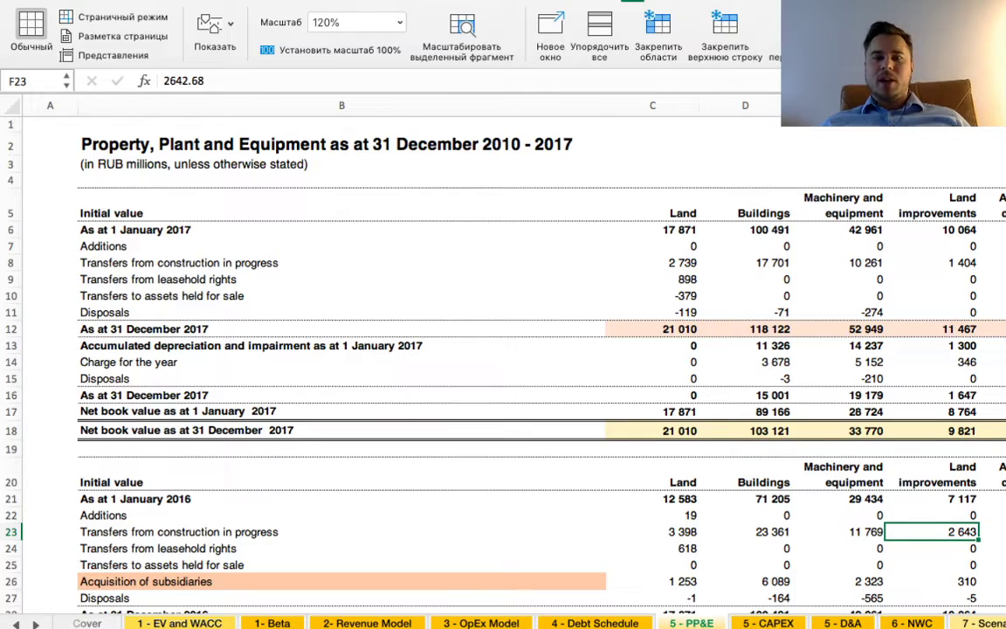
pyautogui.scroll(-2, 503, 349)
pyautogui.scroll(2, 503, 349)
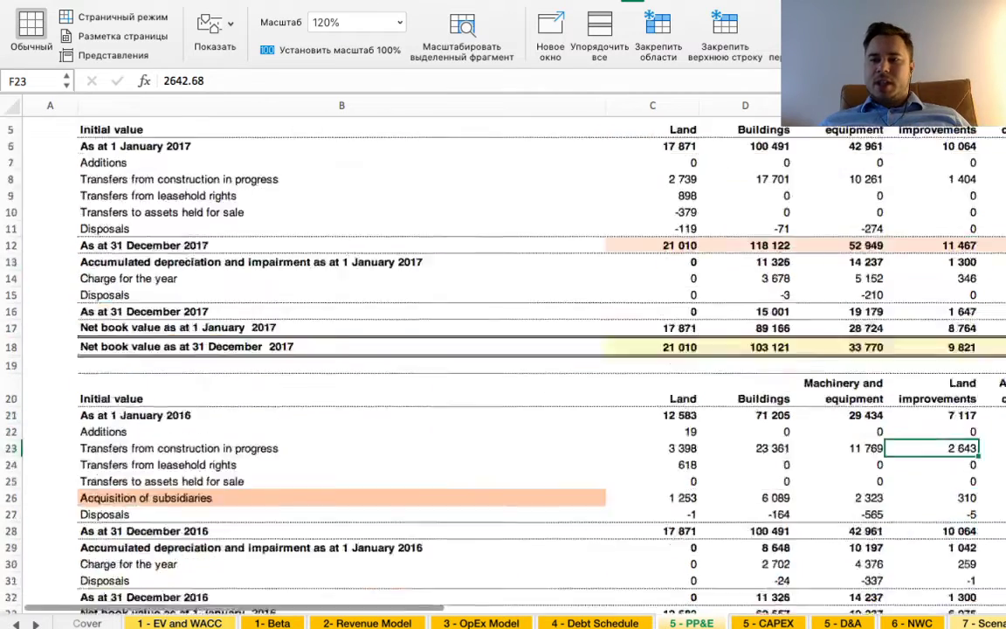
pyautogui.scroll(-7, 503, 349)
pyautogui.scroll(-12, 503, 349)
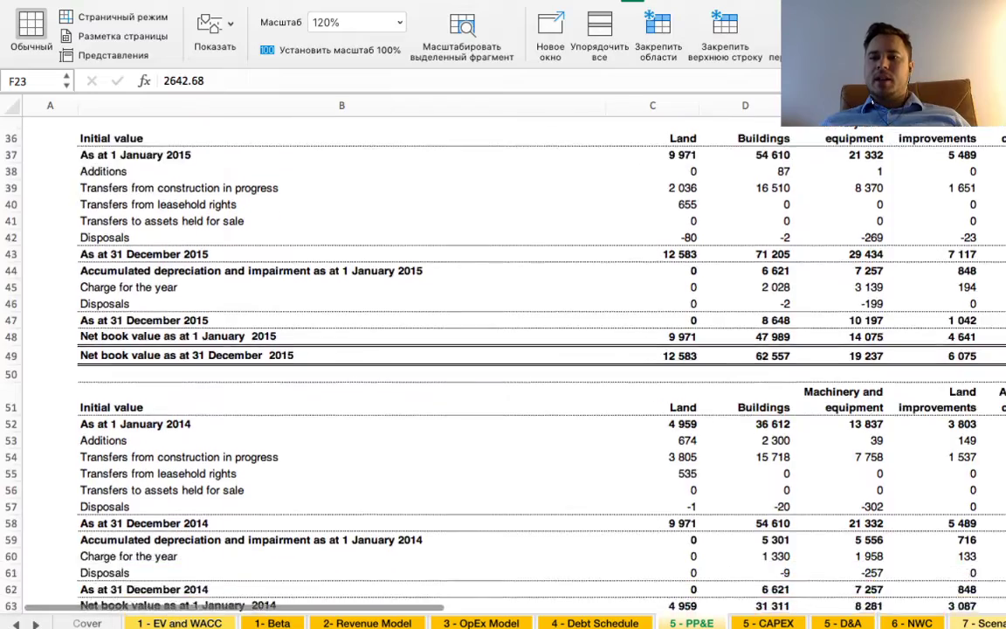
pyautogui.scroll(-10, 502, 349)
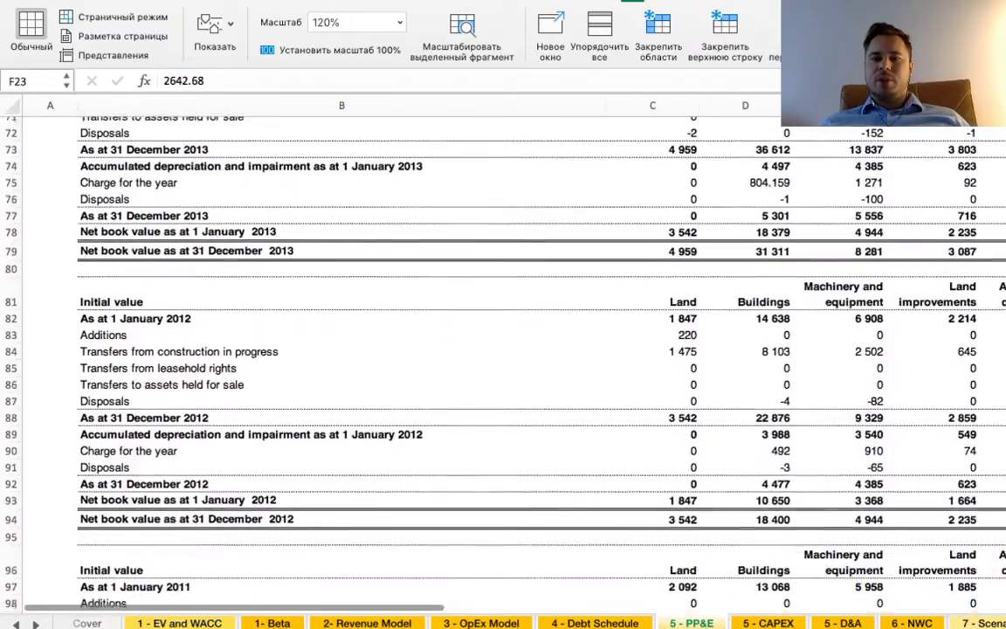
pyautogui.scroll(-5, 503, 349)
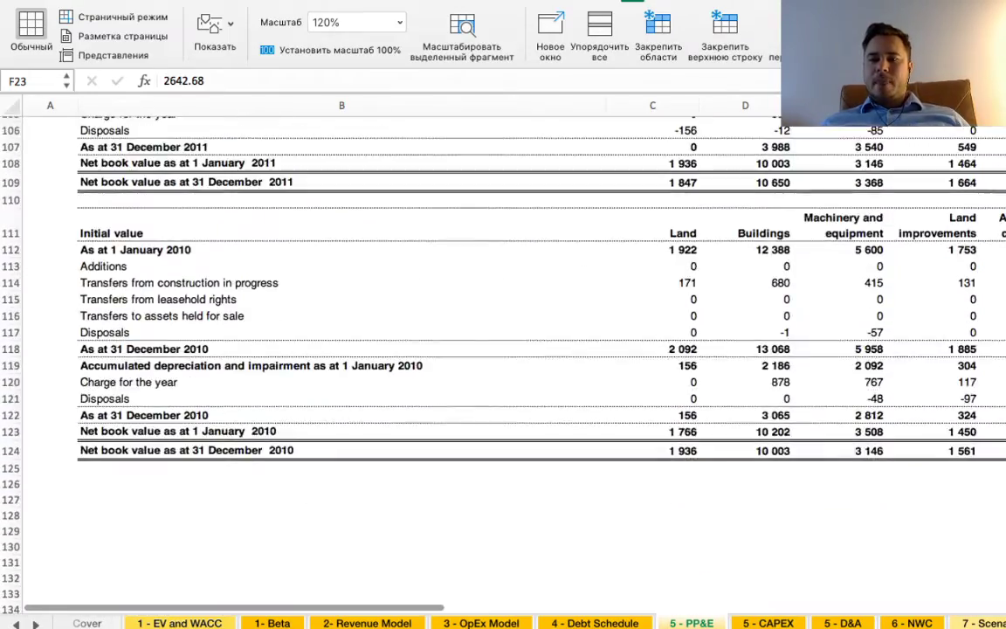
pyautogui.scroll(7, 503, 349)
pyautogui.scroll(20, 503, 349)
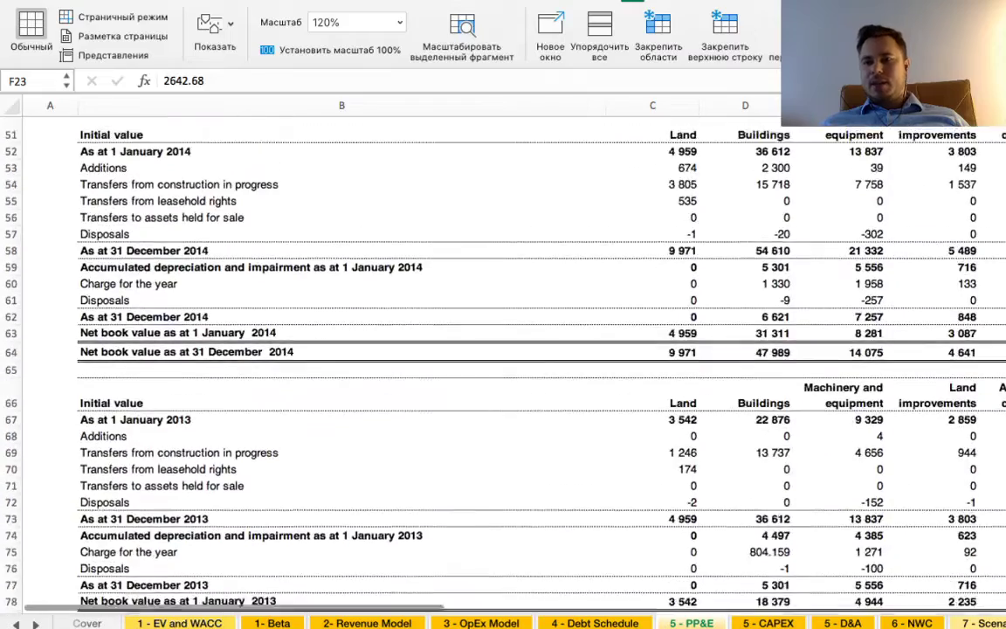
pyautogui.scroll(8, 503, 350)
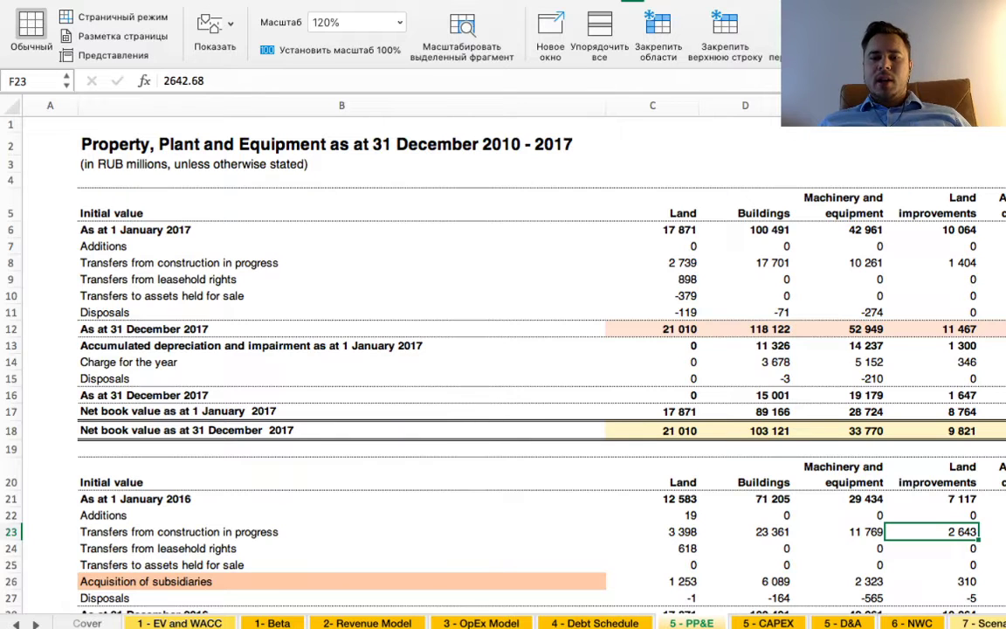
# - Review the 5 - CAPEX sheet from the historical capital expenditures through store and selling space data to the projected CAPEX by store
pyautogui.hotkey('ctrl', 'pagedown')
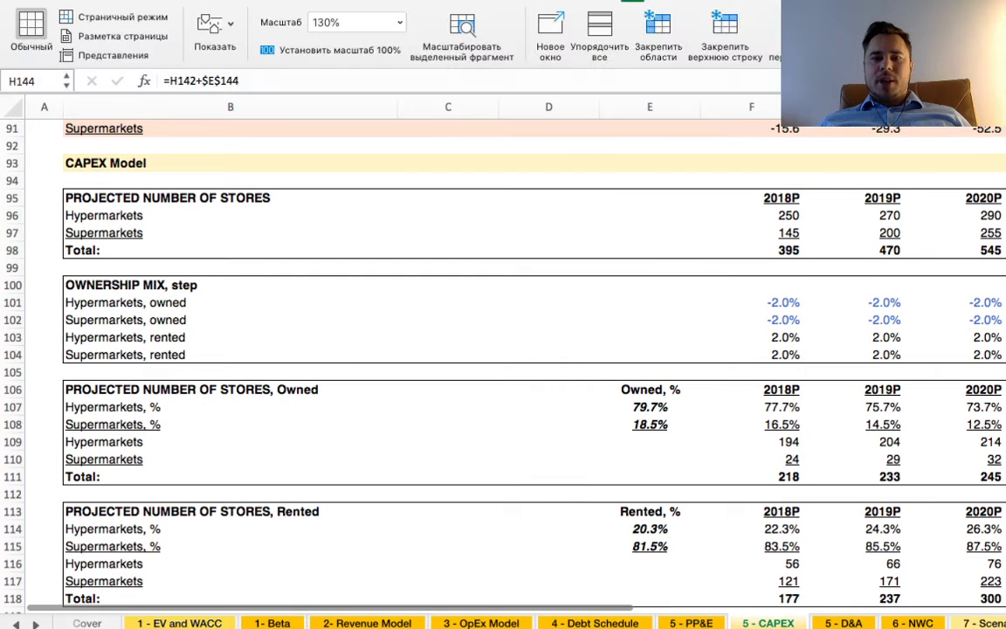
pyautogui.scroll(20, 503, 349)
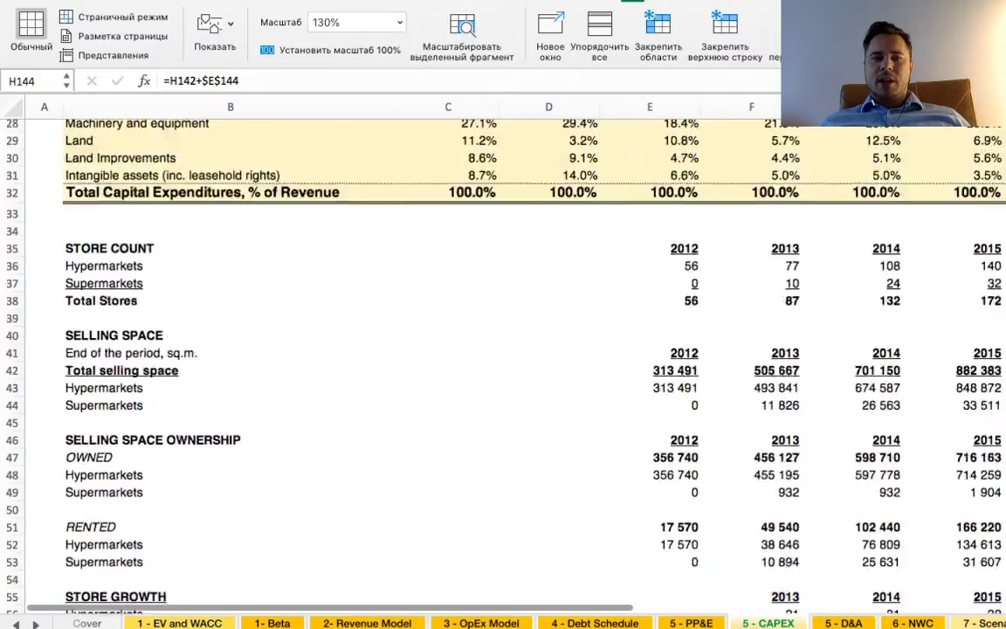
pyautogui.scroll(9, 502, 349)
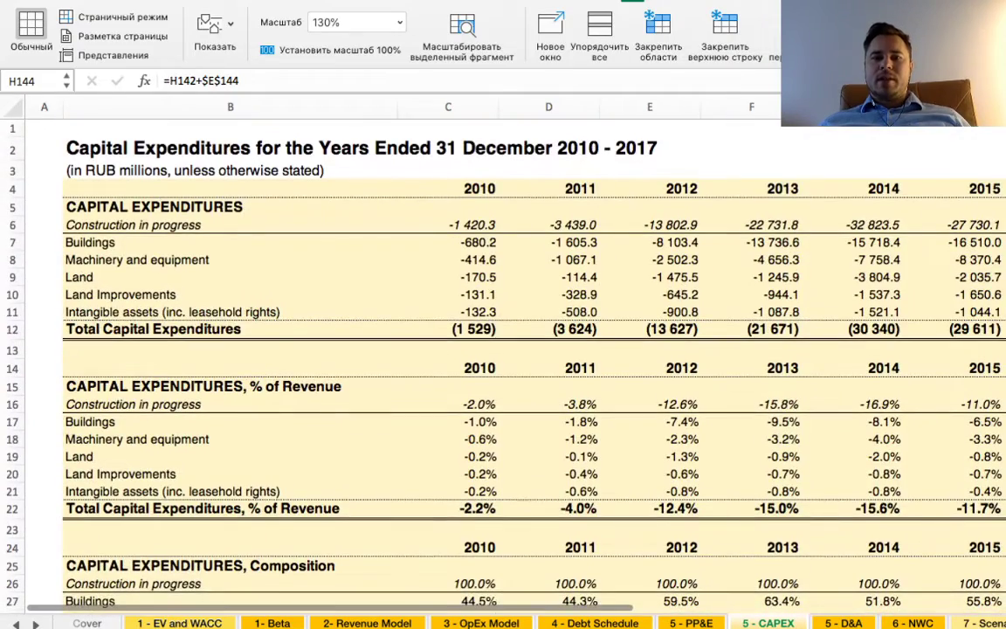
pyautogui.scroll(-11, 503, 349)
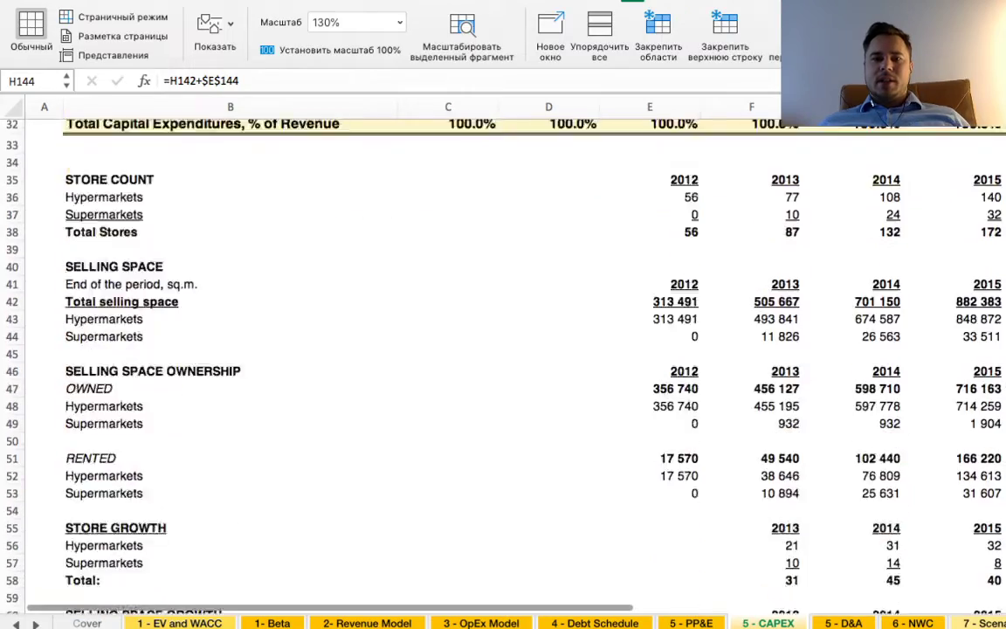
pyautogui.scroll(-13, 503, 350)
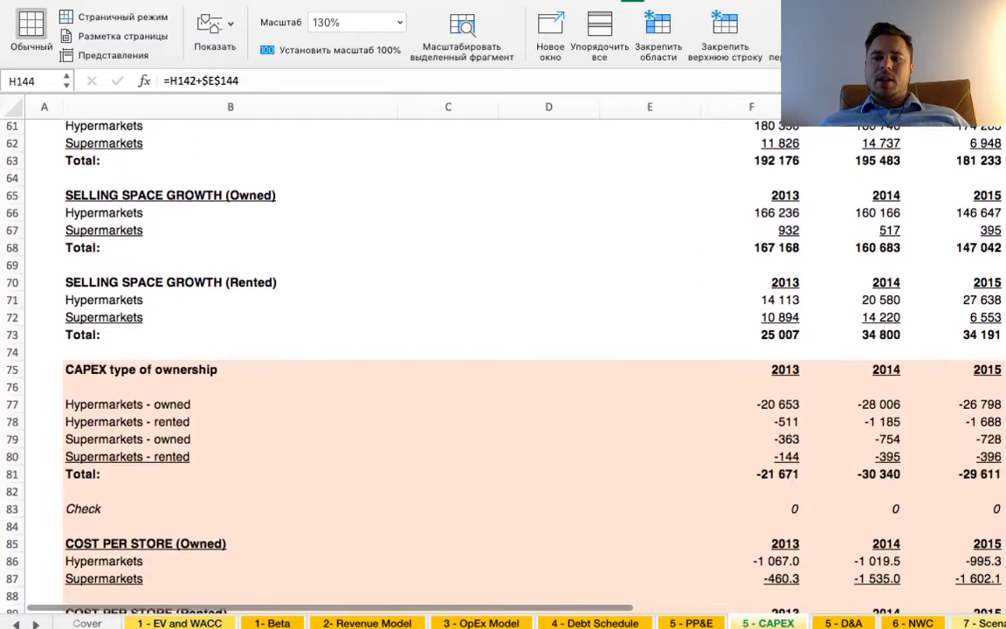
pyautogui.scroll(-7, 503, 350)
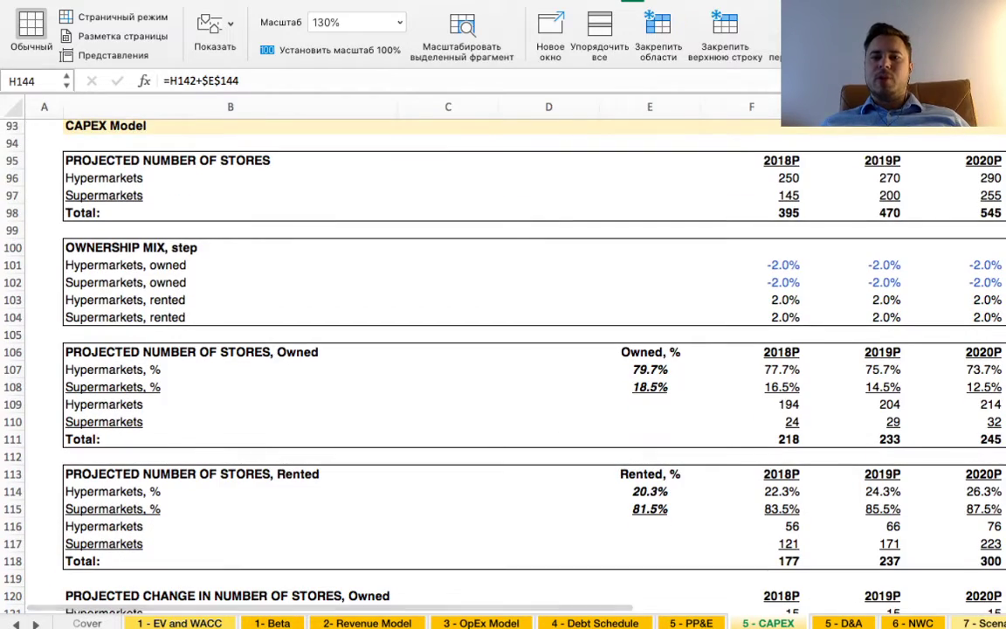
pyautogui.scroll(-2, 502, 349)
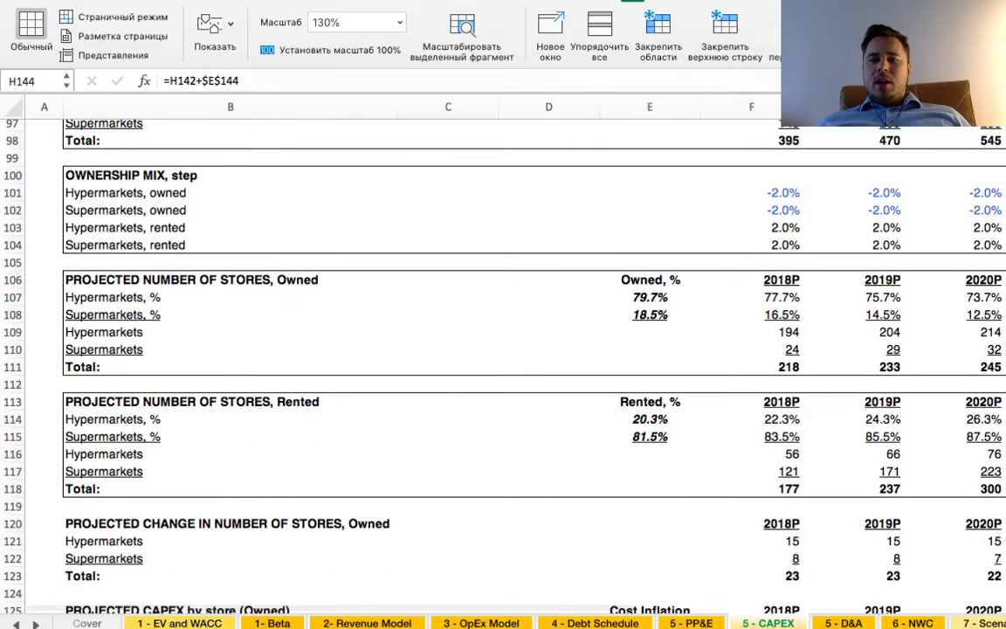
pyautogui.scroll(-2, 503, 349)
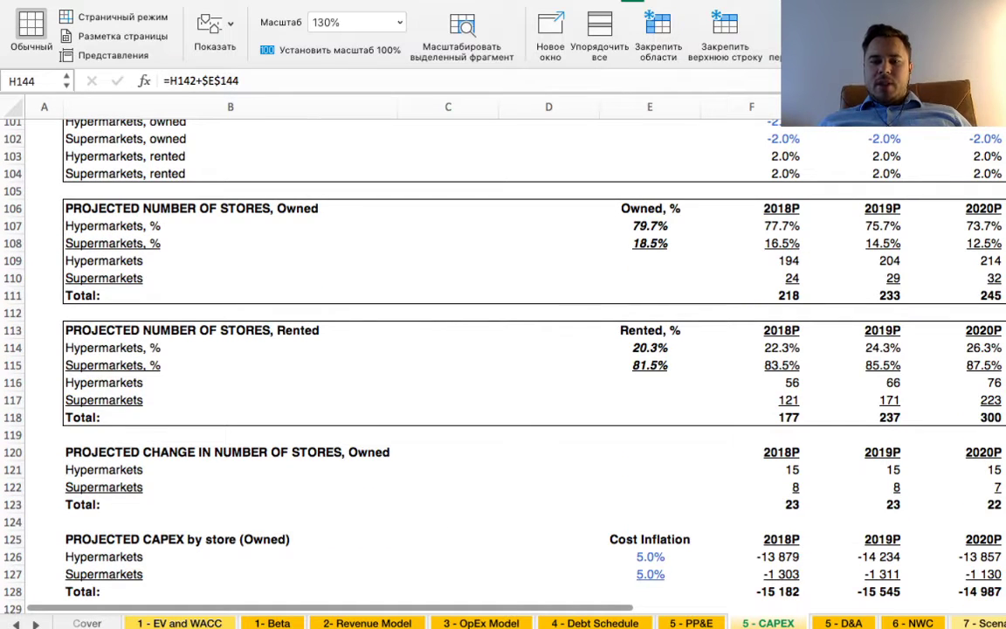
# - Show the start of the 5 - D&A sheet and highlight the Depreciation of Buildings and Depreciation of Land Improvements rows
pyautogui.hotkey('ctrl', 'pagedown')
pyautogui.scroll(15, 503, 367)
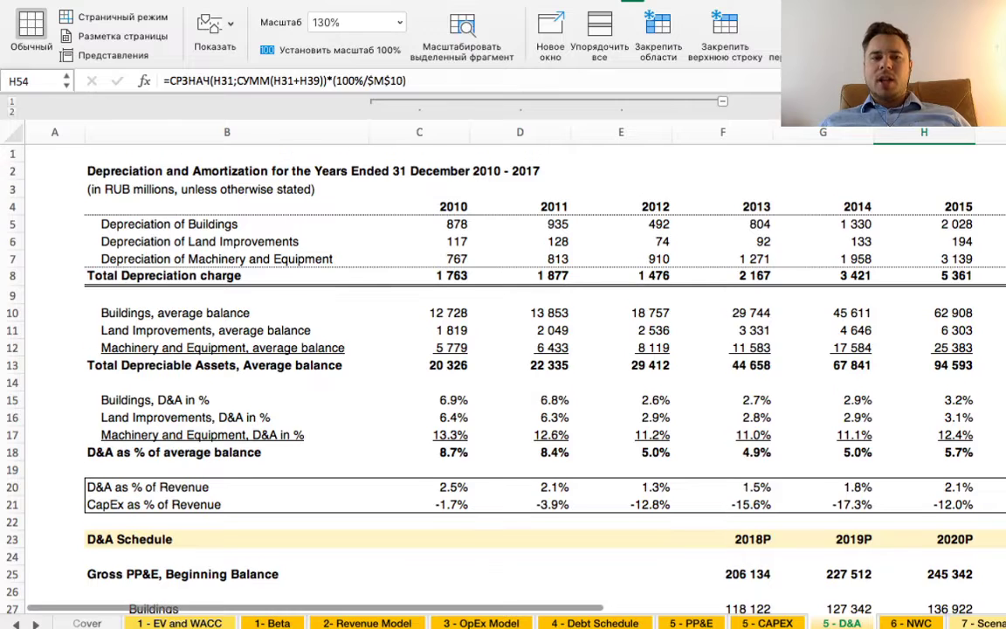
pyautogui.click(226, 223)
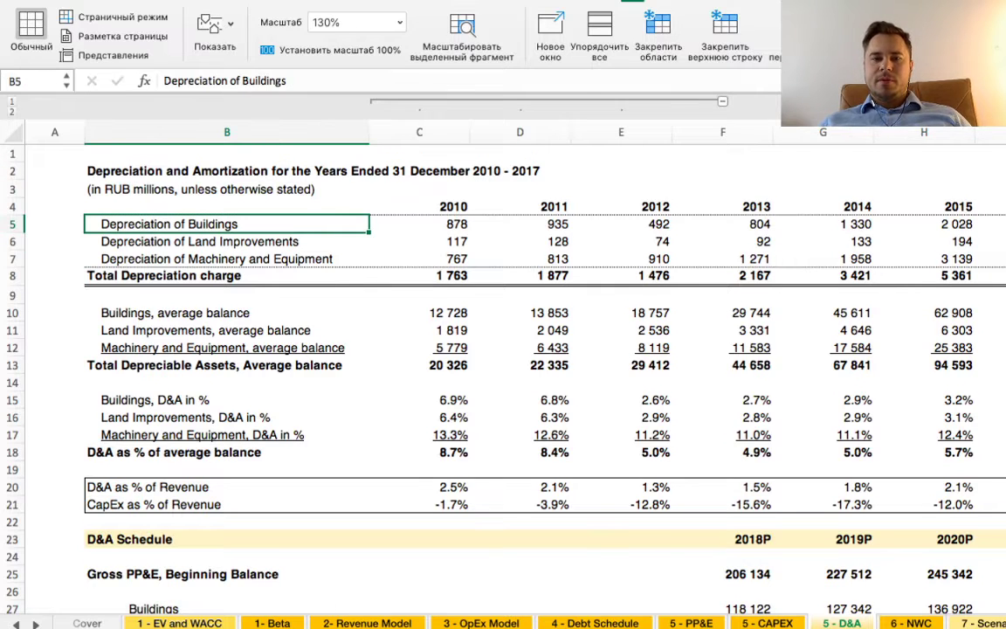
pyautogui.hotkey('shift', 'space')
pyautogui.press('Down')
pyautogui.hotkey('shift', 'space')
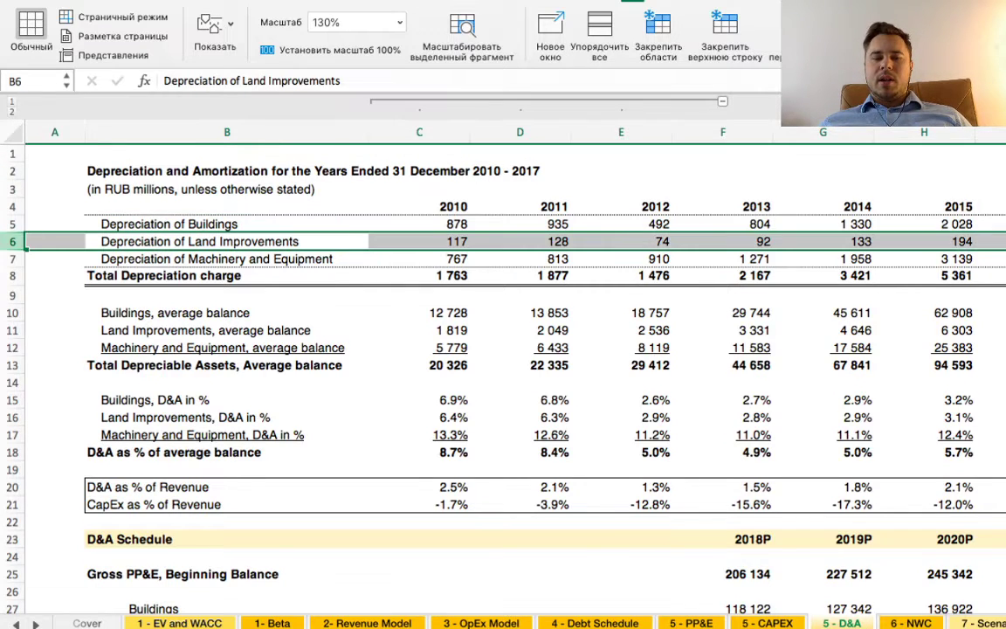
# - Highlight the depreciation rows from Buildings to Machinery and Equipment one by one, and view the D&A Schedule with its gross PP&E balances
pyautogui.press('Up')
pyautogui.hotkey('shift', 'space')
pyautogui.press('Down')
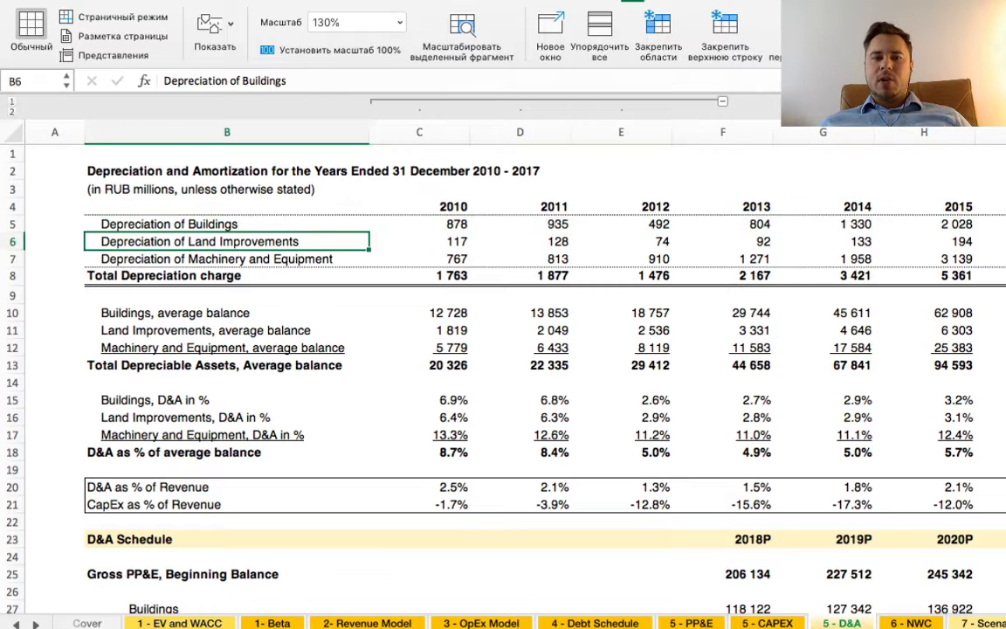
pyautogui.hotkey('shift', 'space')
pyautogui.press('Down')
pyautogui.hotkey('shift', 'space')
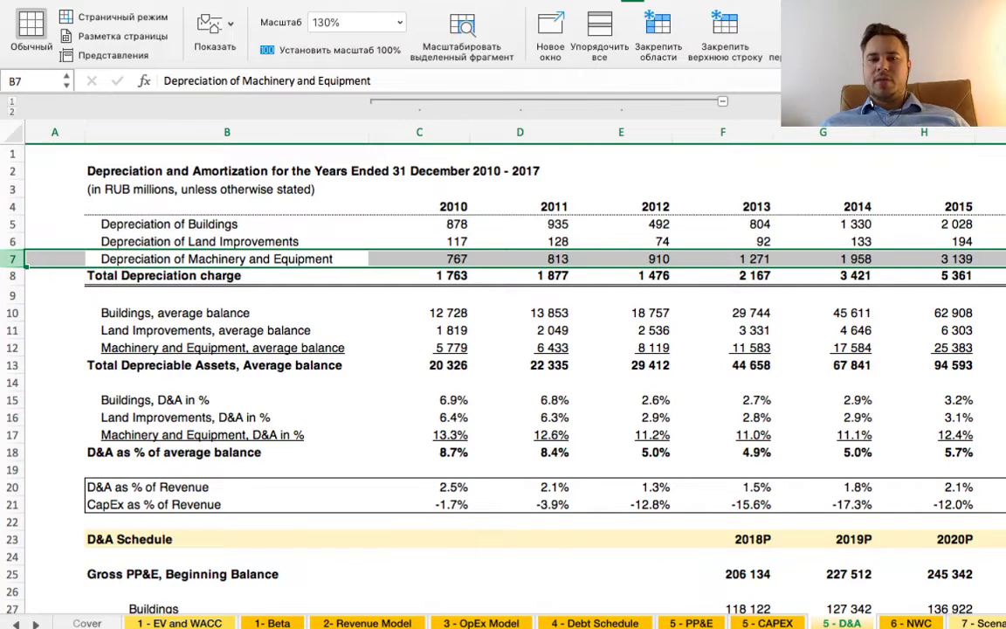
pyautogui.scroll(-1, 503, 376)
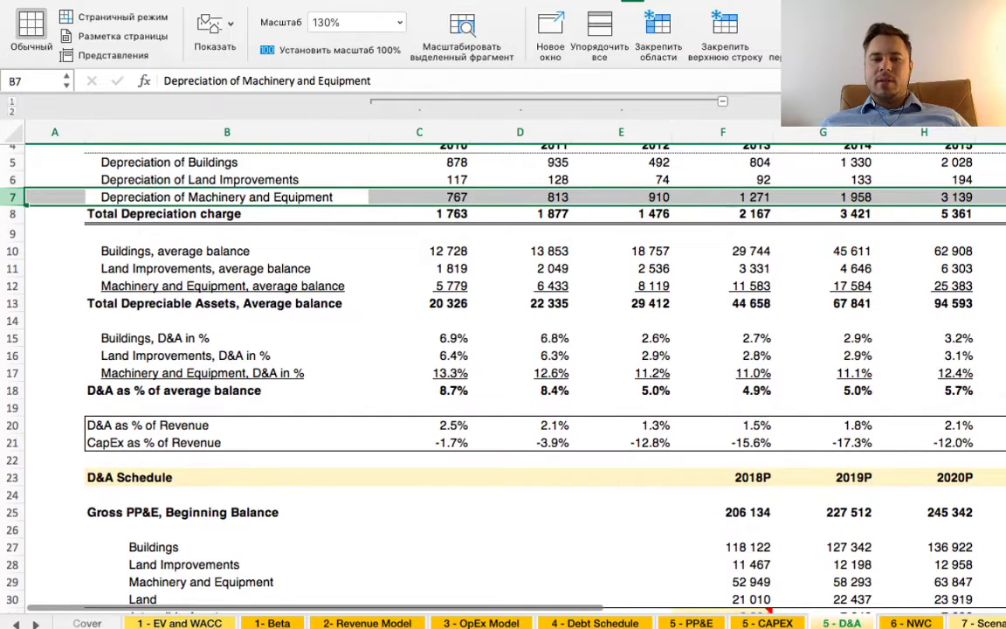
pyautogui.scroll(-7, 503, 375)
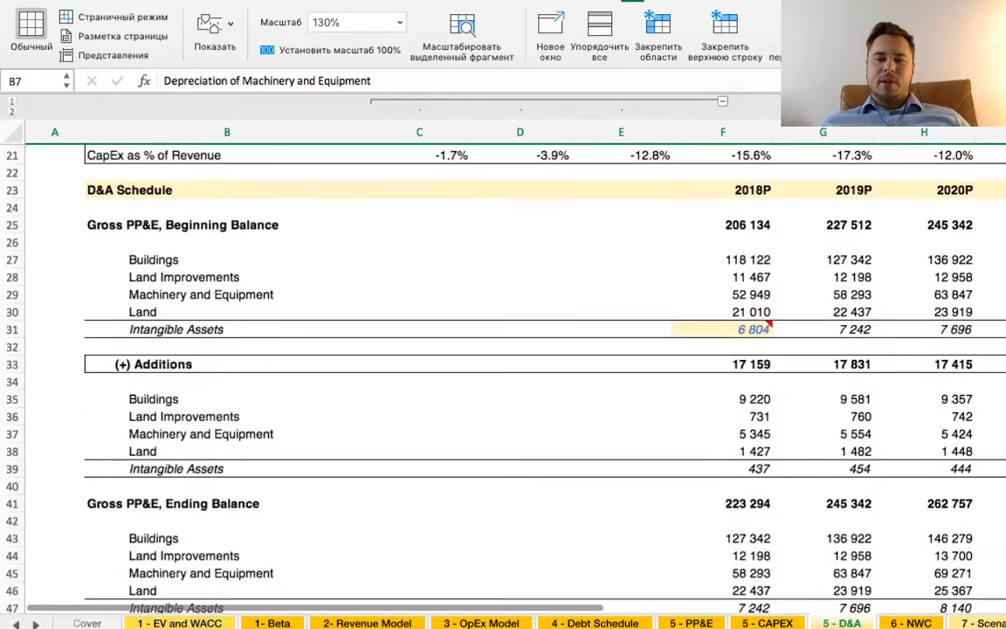
# - Review the 6 - NWC sheet from historical net working capital through the projected items to the impact on free cash flow to firm
pyautogui.hotkey('ctrl', 'pagedown')
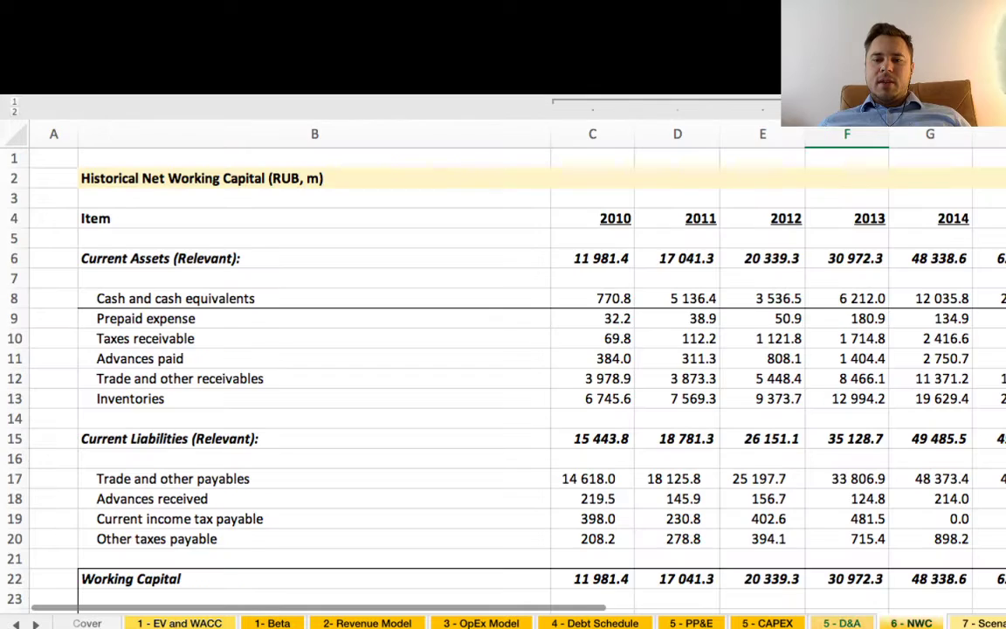
pyautogui.hscroll(2, 503, 349)
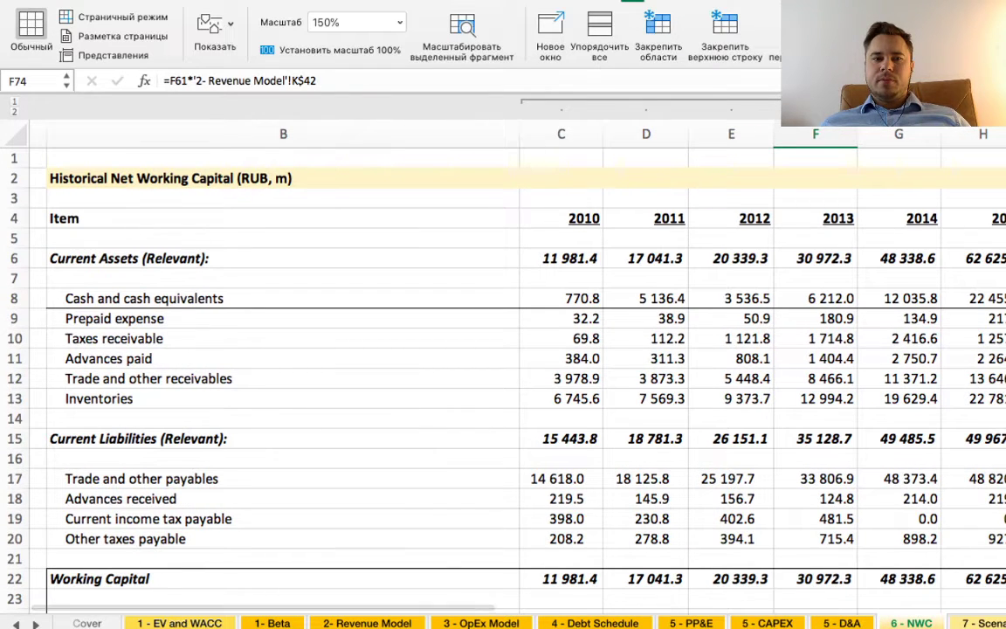
pyautogui.scroll(-12, 503, 349)
pyautogui.hscroll(-1, 503, 349)
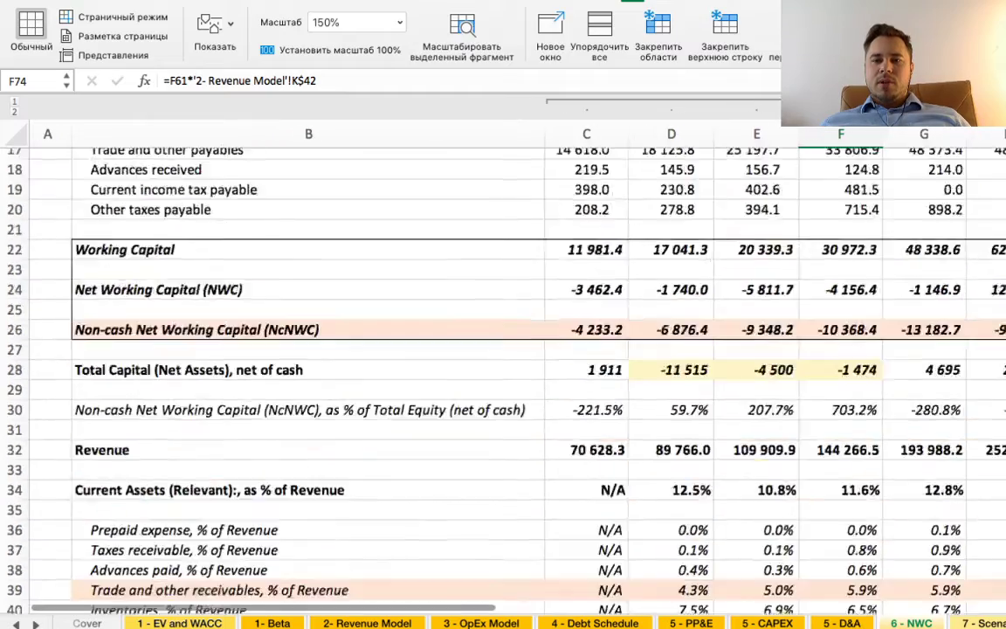
pyautogui.scroll(-6, 503, 349)
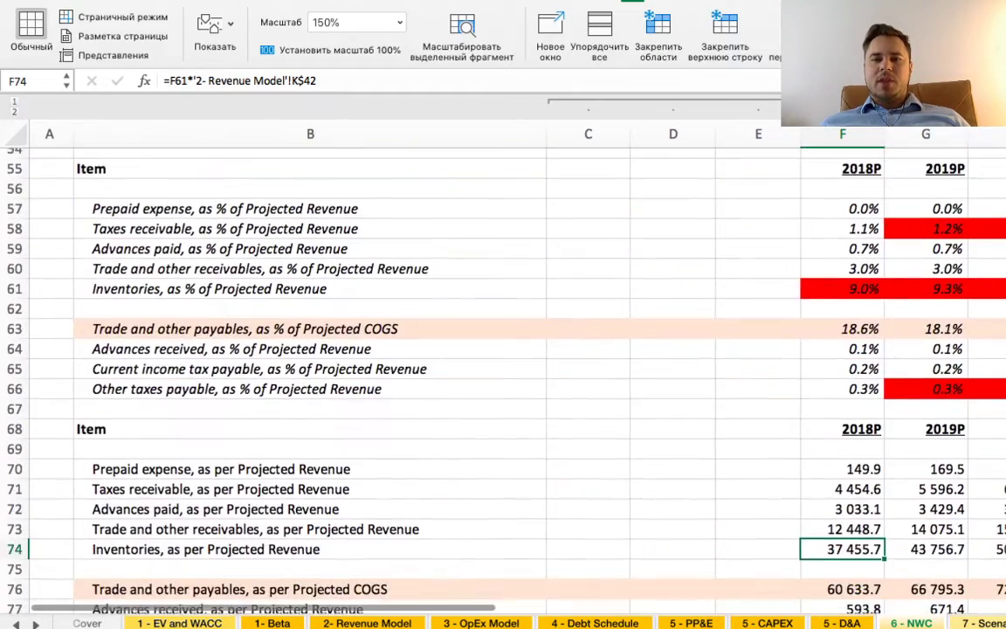
pyautogui.scroll(-3, 503, 349)
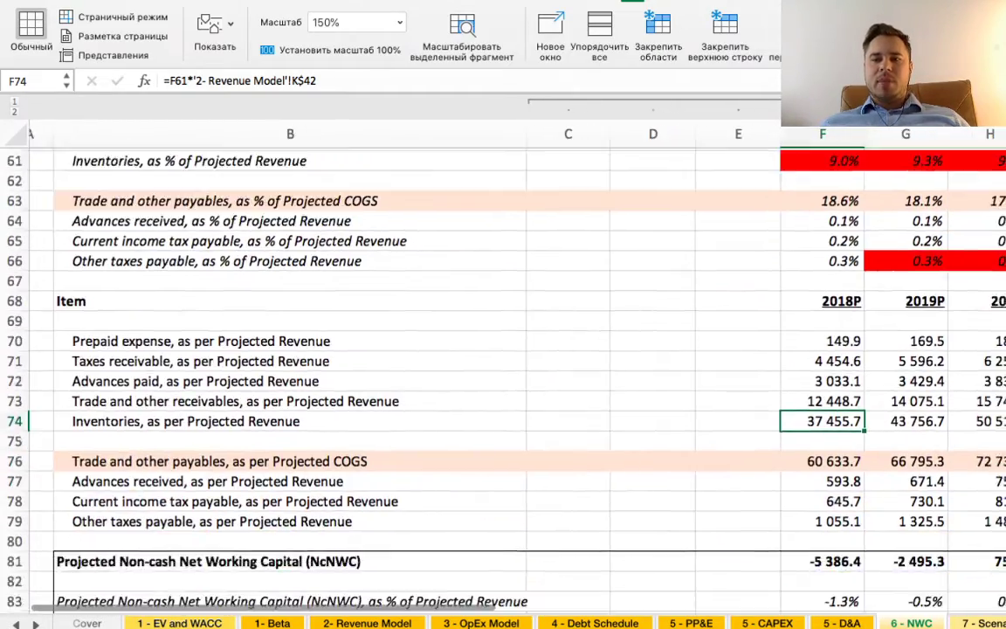
pyautogui.scroll(-1, 503, 349)
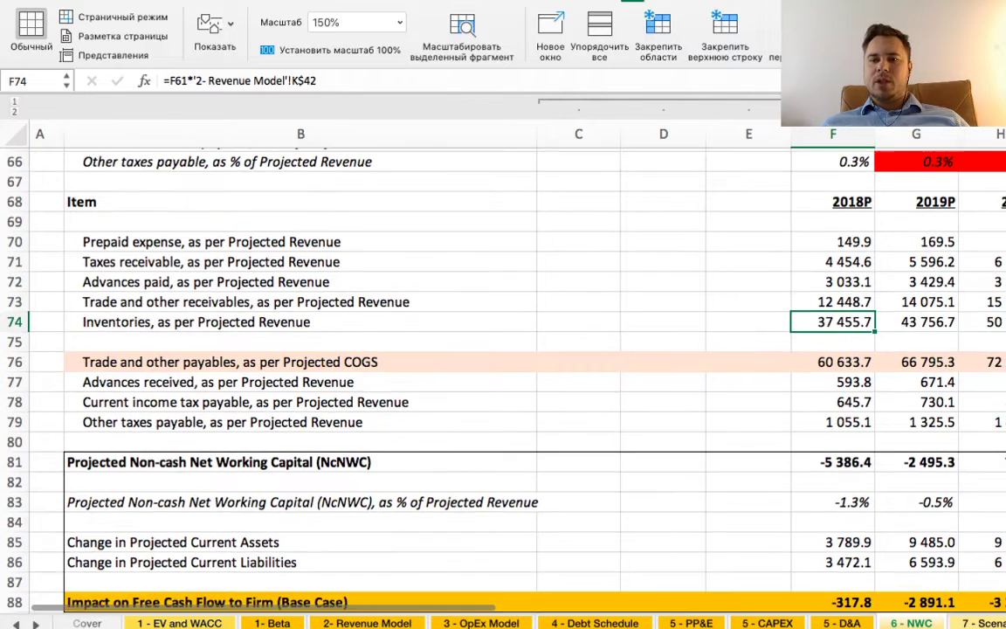
pyautogui.scroll(-1, 502, 349)
pyautogui.scroll(-3, 503, 350)
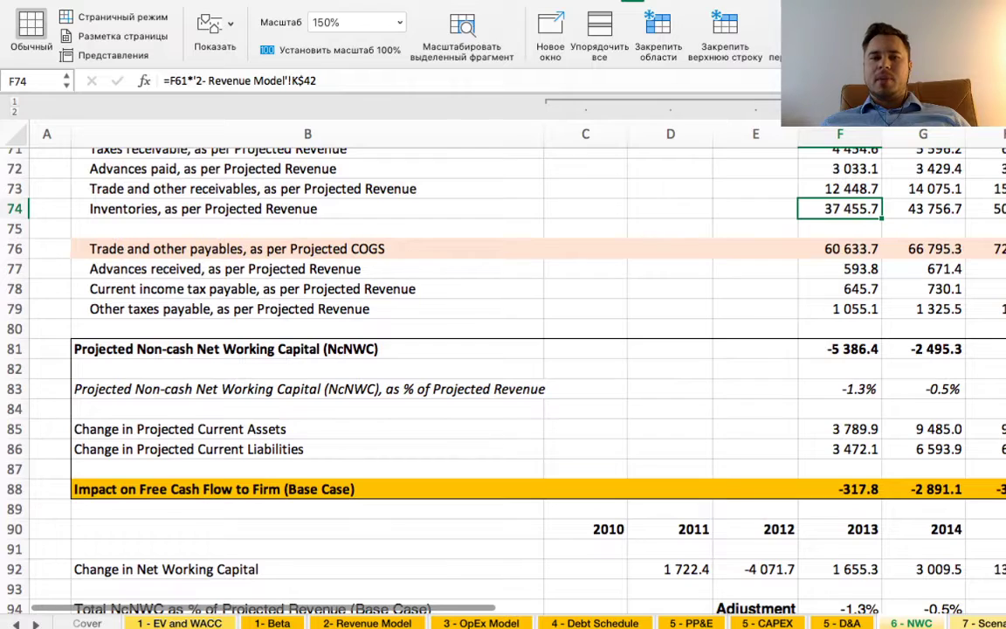
# - Check the 2013 Projected Non-cash Net Working Capital formula and view the optimistic and pessimistic NcNWC rows beneath it
pyautogui.scroll(-1, 503, 350)
pyautogui.click(839, 335)
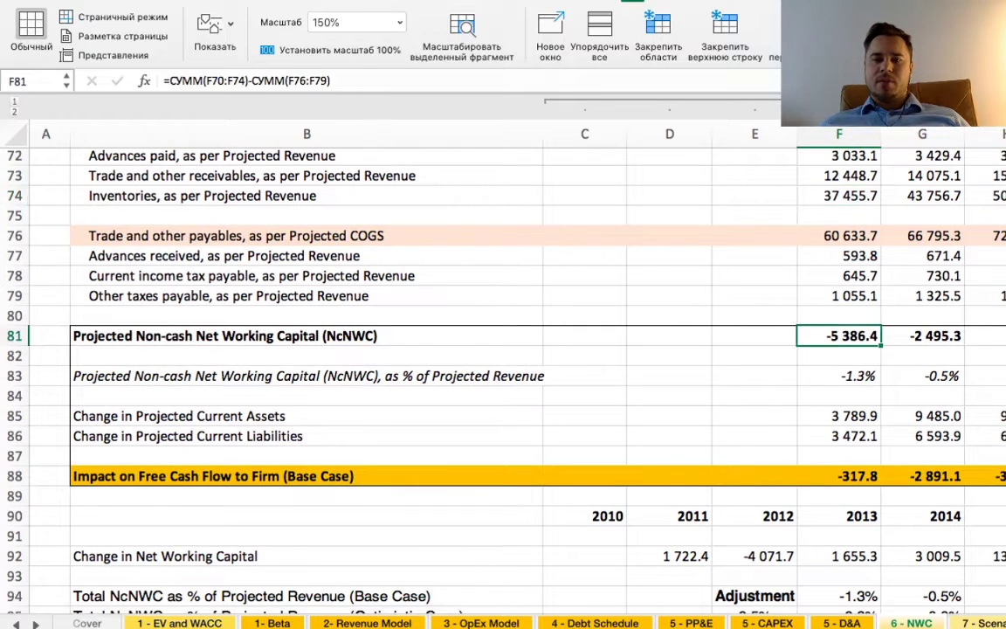
pyautogui.scroll(-5, 503, 376)
pyautogui.scroll(-4, 503, 375)
pyautogui.scroll(-5, 503, 366)
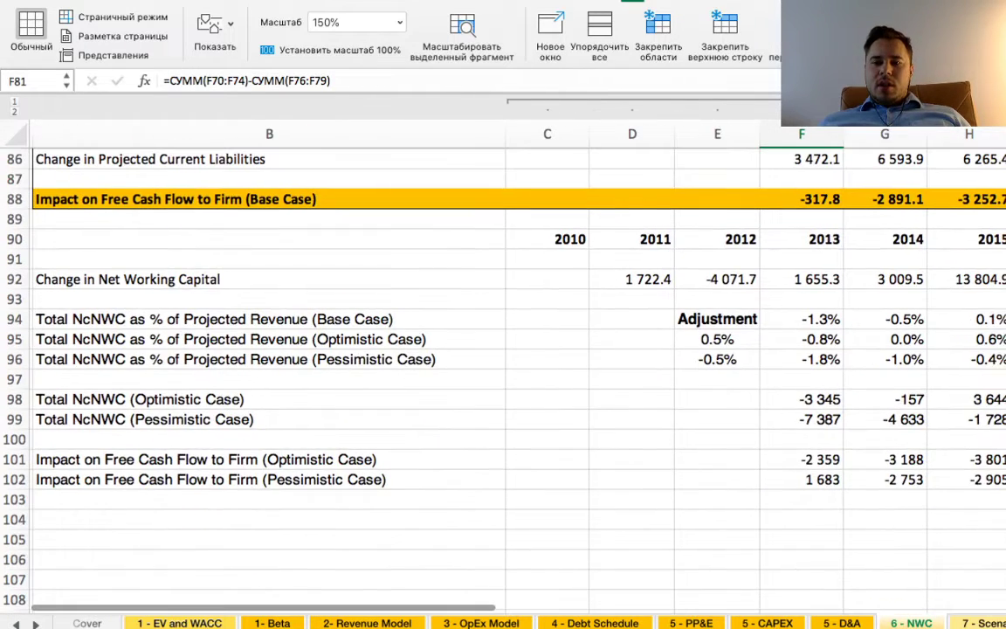
# - Review the scenario sheet from the historical key financials through the Base, Optimistic and Pessimistic Case projections with their CAGRs
pyautogui.click(983, 622)
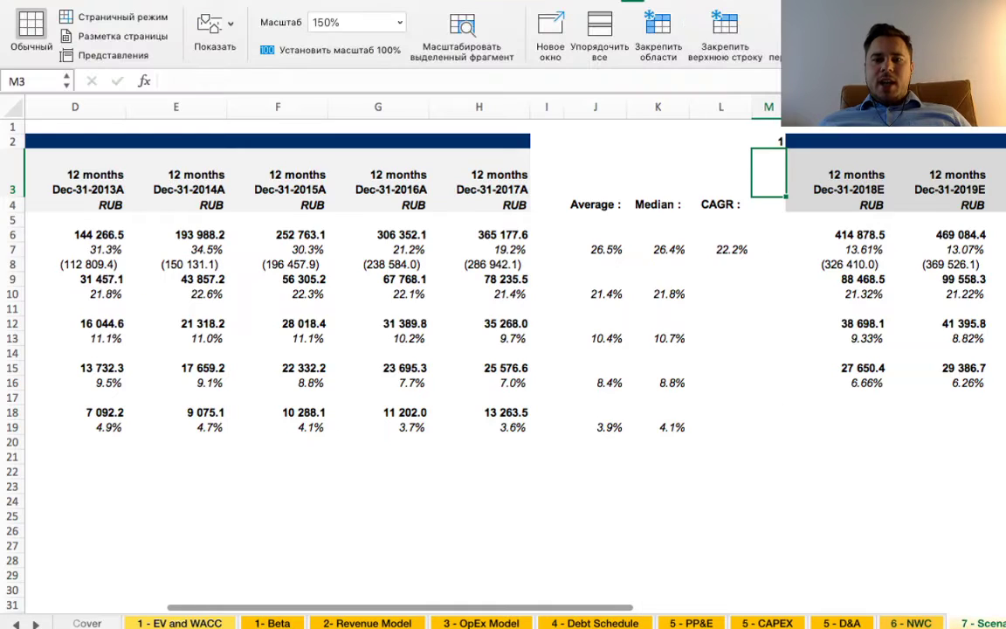
pyautogui.hscroll(-5, 503, 349)
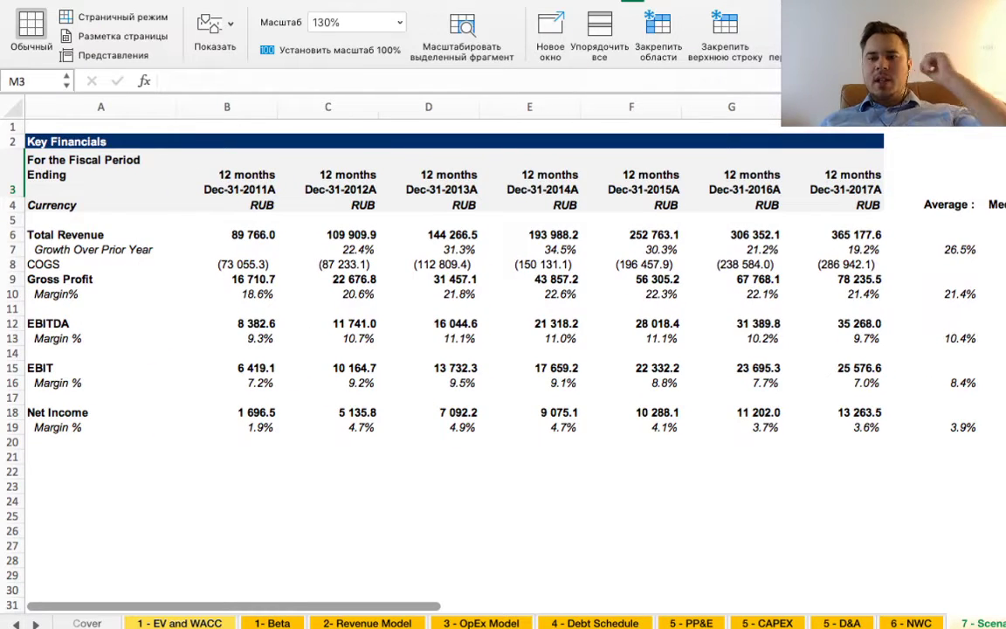
pyautogui.hscroll(6, 503, 349)
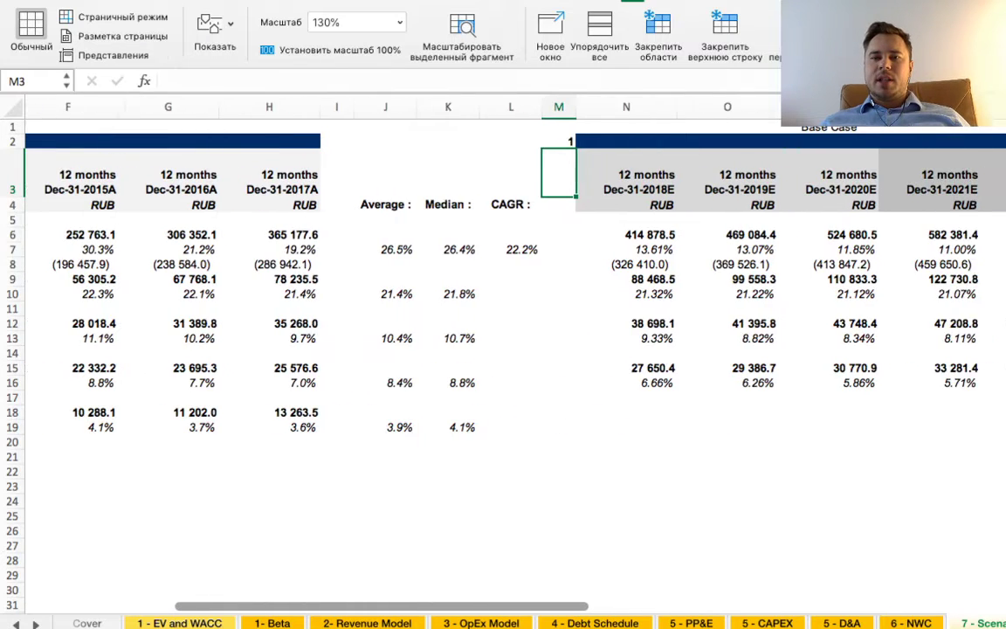
pyautogui.hscroll(6, 503, 350)
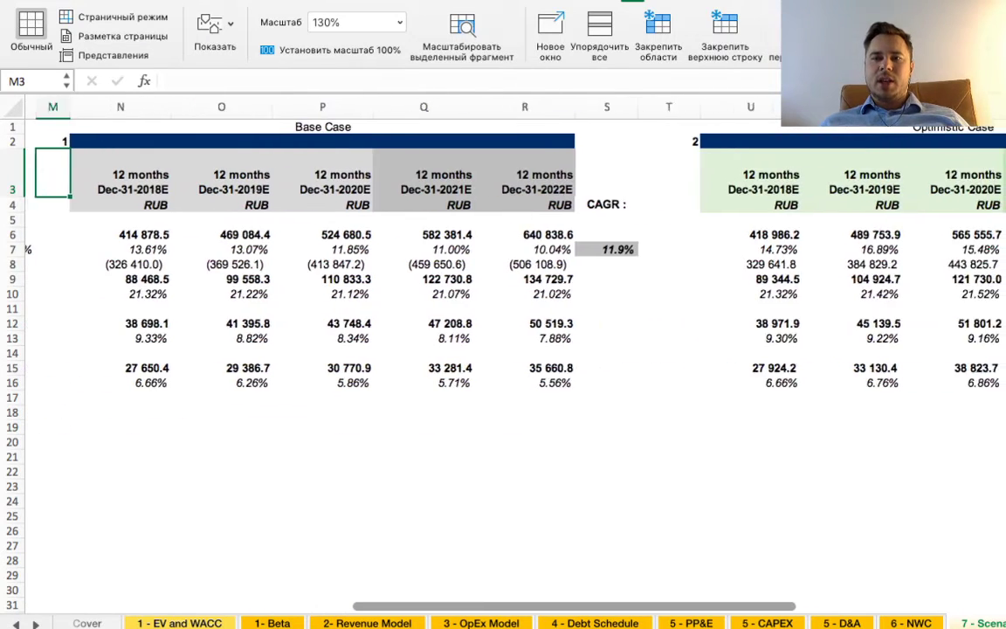
pyautogui.hscroll(5, 503, 350)
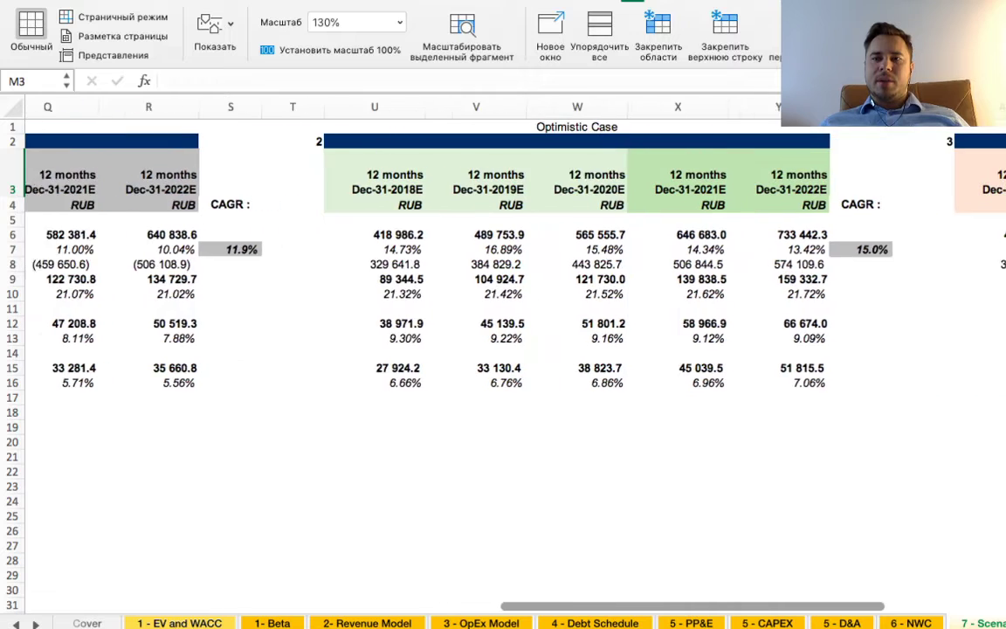
pyautogui.hscroll(4, 503, 349)
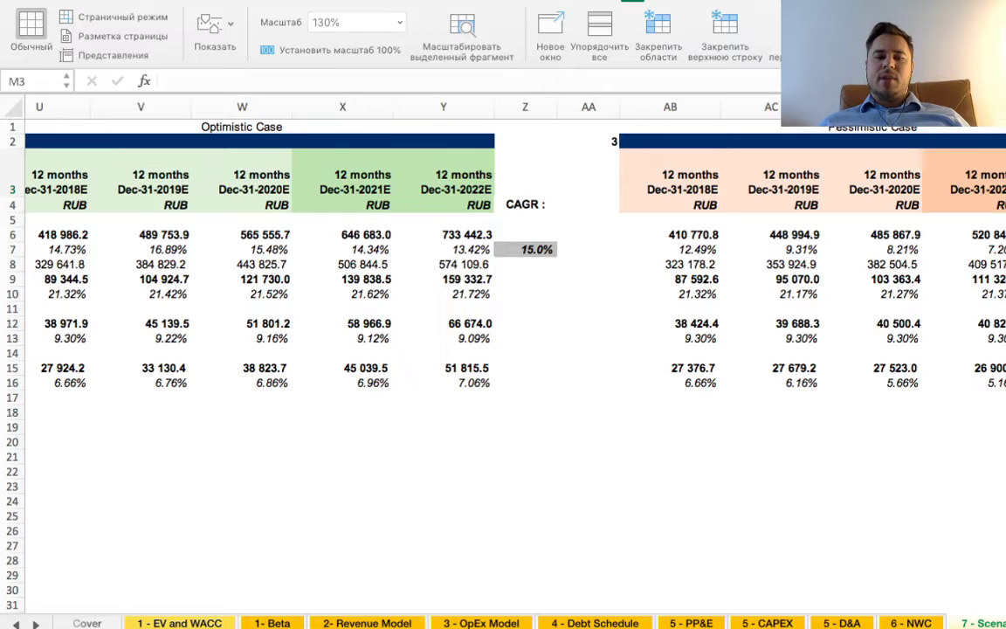
pyautogui.hscroll(3, 503, 349)
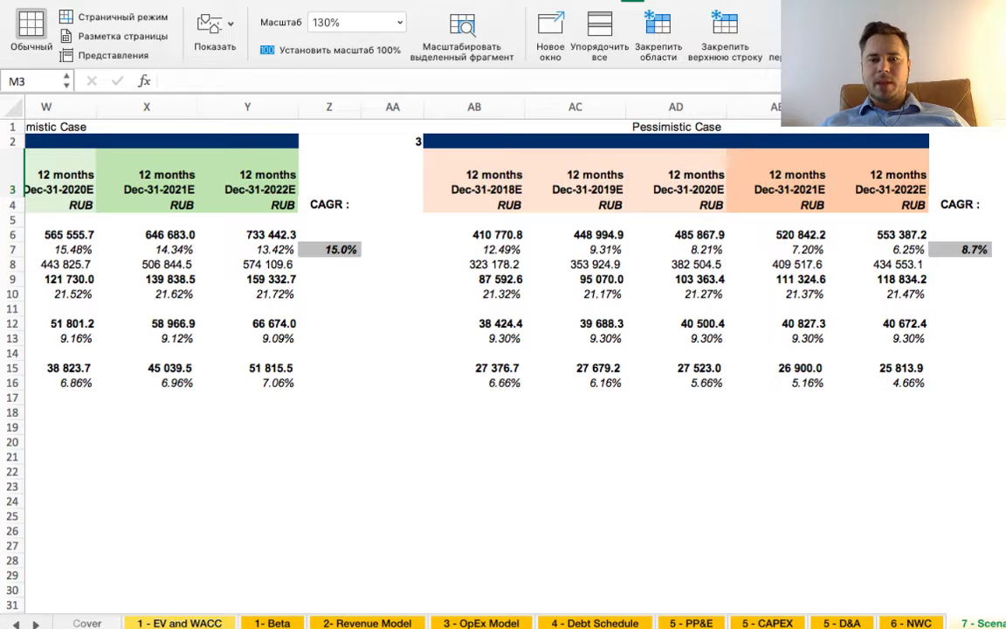
pyautogui.hscroll(1, 503, 349)
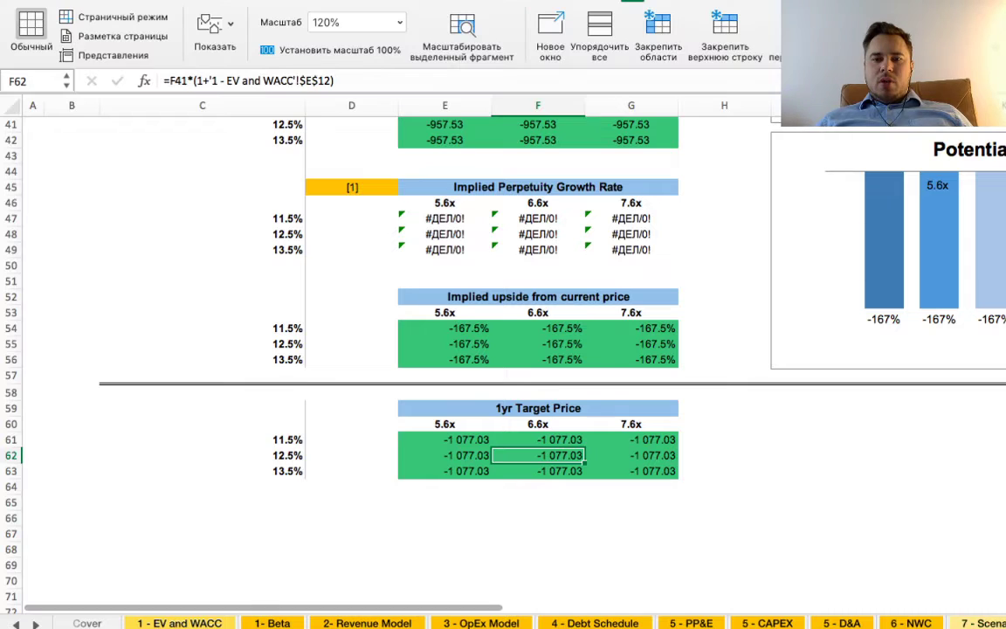
# - Examine the Discounted Cash Flow Analysis of Lenta Ltd, from the historical EBIT to FCFF rows to the terminal multiple block
pyautogui.scroll(15, 503, 349)
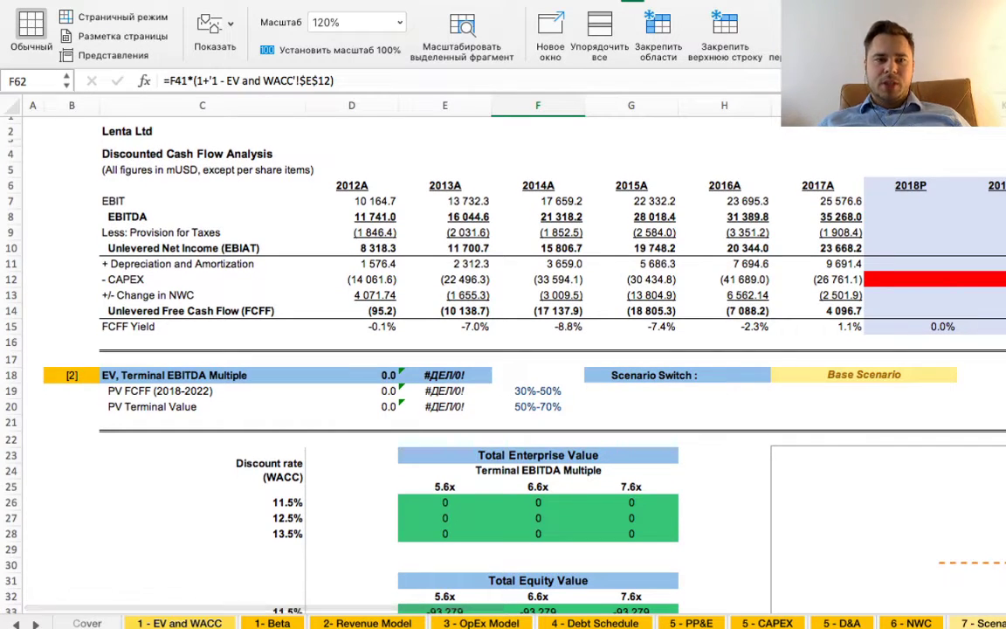
pyautogui.hscroll(1, 503, 349)
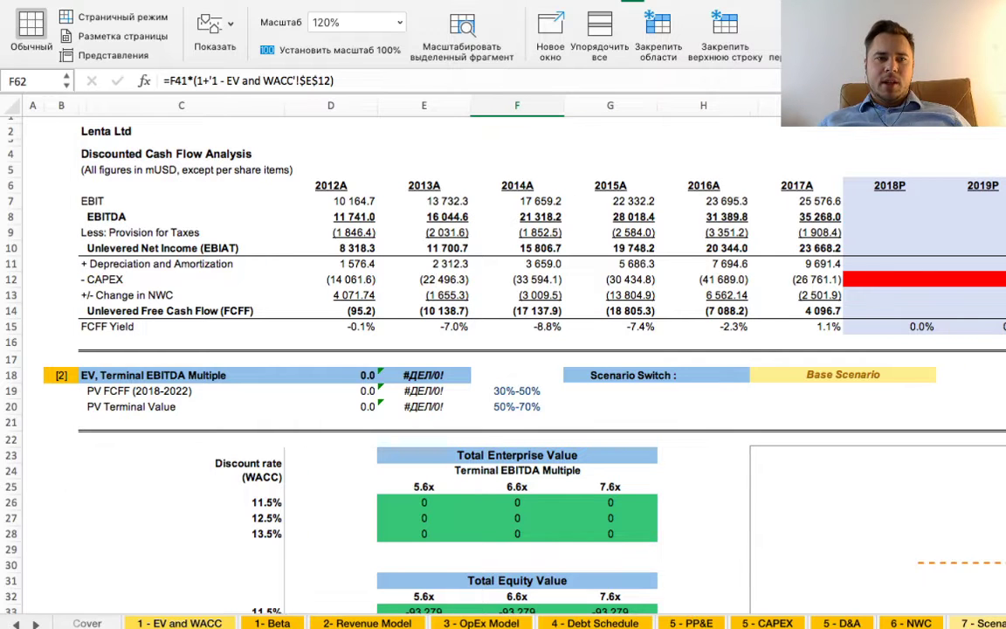
pyautogui.hscroll(1, 503, 349)
pyautogui.scroll(-5, 503, 349)
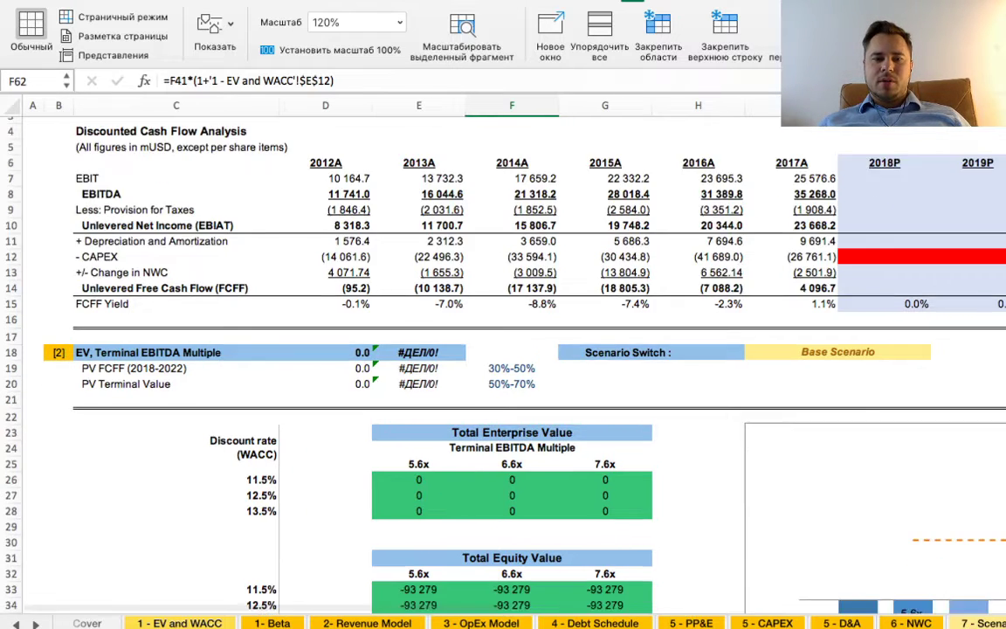
pyautogui.scroll(5, 502, 349)
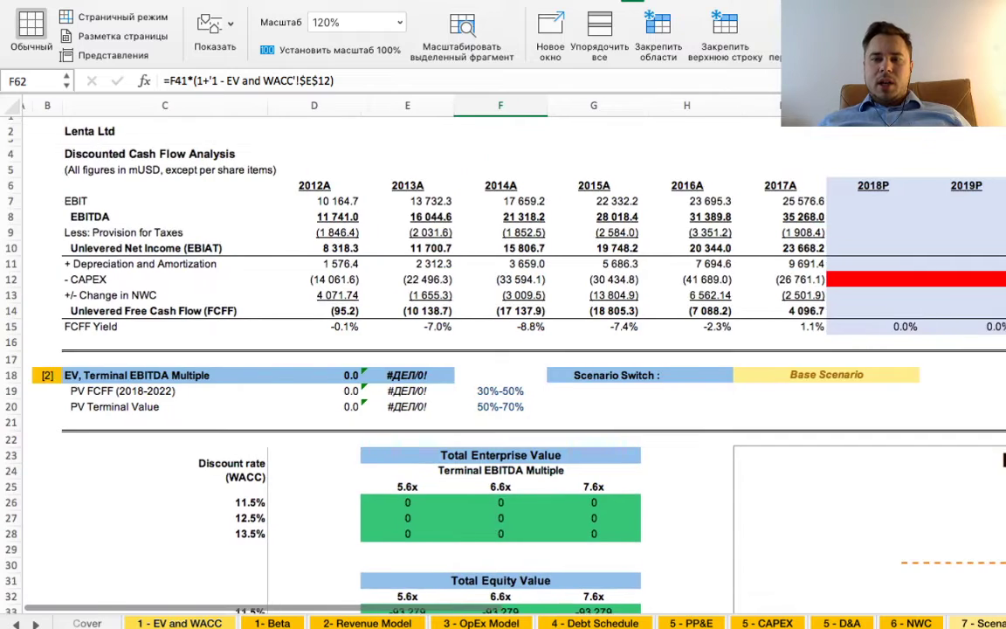
pyautogui.hscroll(2, 503, 350)
pyautogui.hscroll(-2, 503, 349)
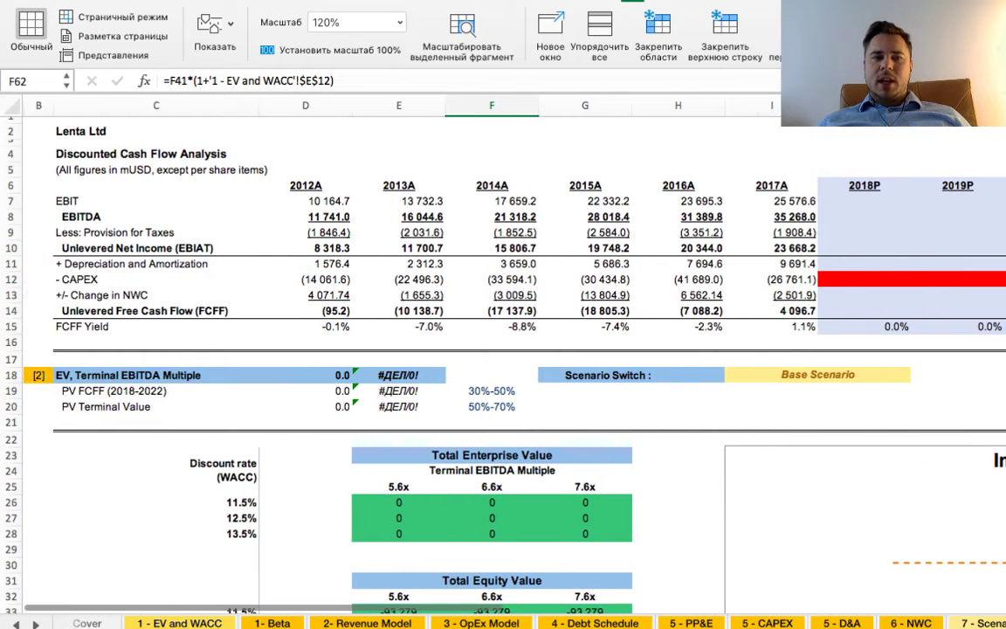
pyautogui.hscroll(1, 503, 349)
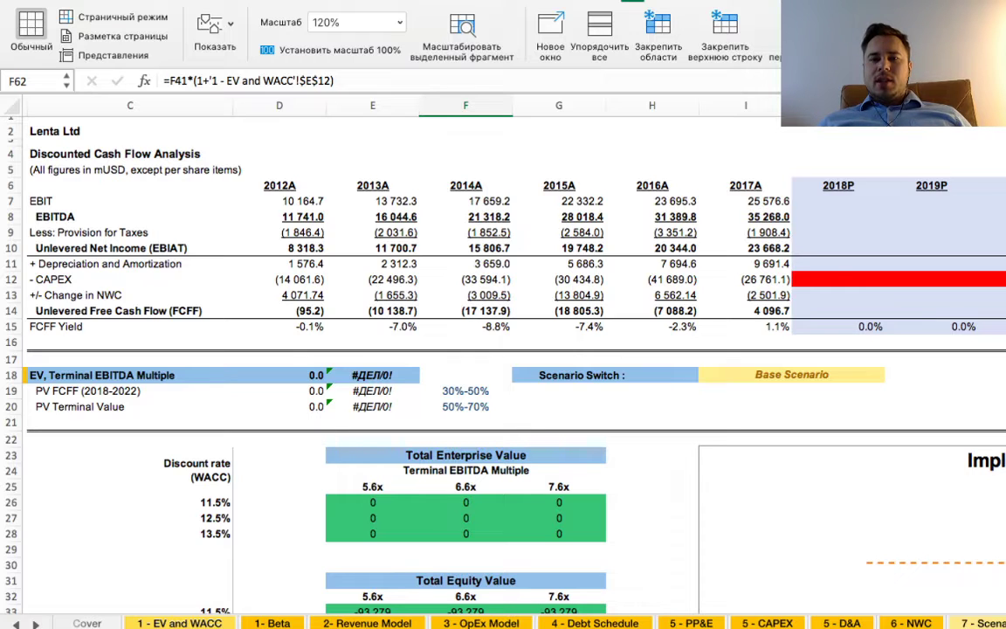
# - Move along the EBITDA row into the projected years and highlight the 2018P to 2022P block from EBIT to Unlevered Free Cash Flow
pyautogui.click(837, 217)
pyautogui.press('Right')
pyautogui.press('Right')
pyautogui.press('Right')
pyautogui.press('Right')
pyautogui.press('Right')
pyautogui.press('Right')
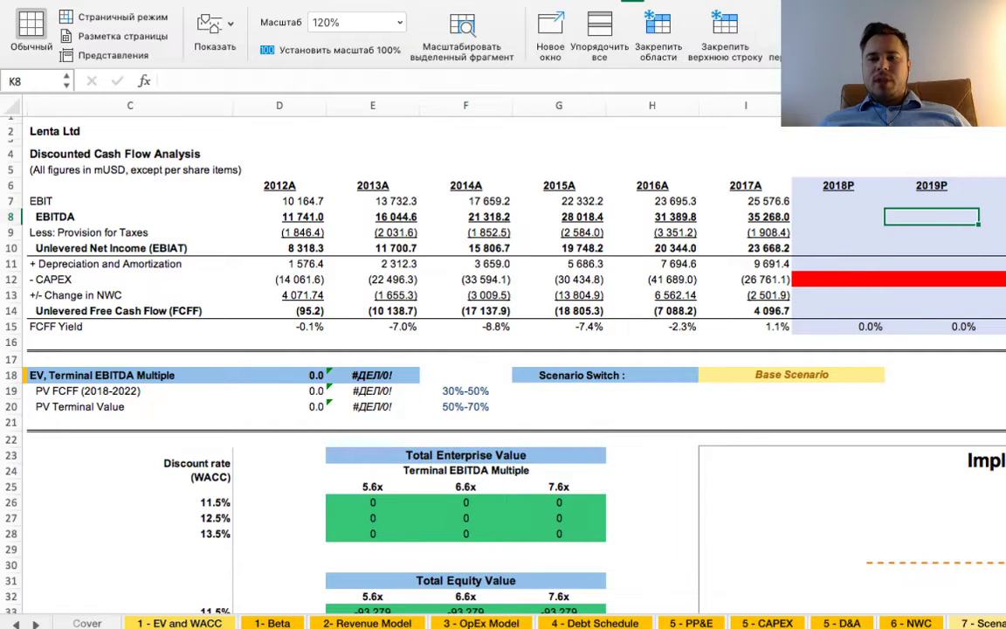
pyautogui.press('Right')
pyautogui.press('Right')
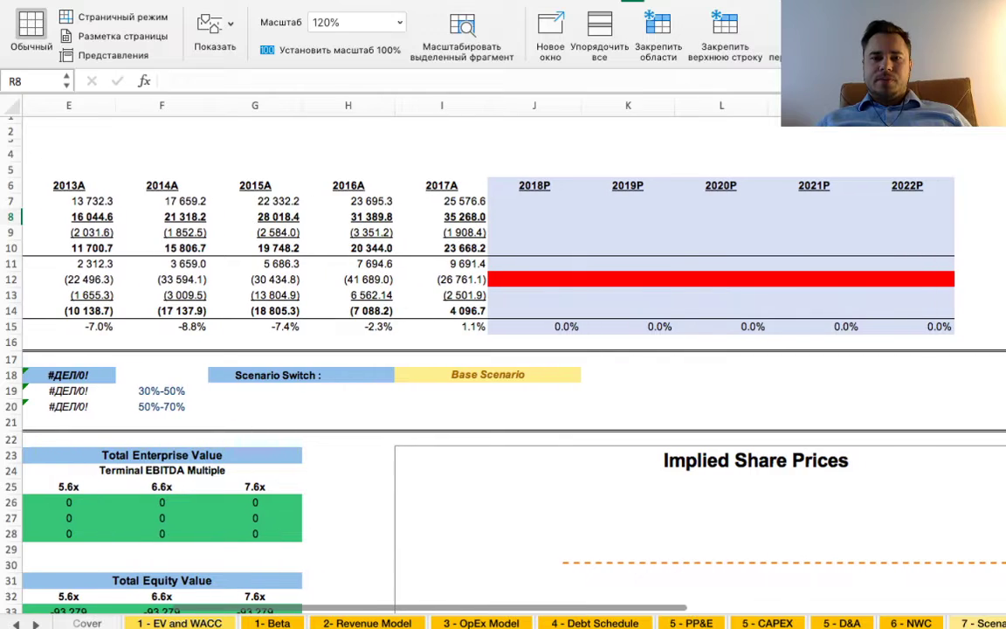
pyautogui.moveTo(535, 201); pyautogui.dragTo(908, 311)
pyautogui.hscroll(-5, 454, 349)
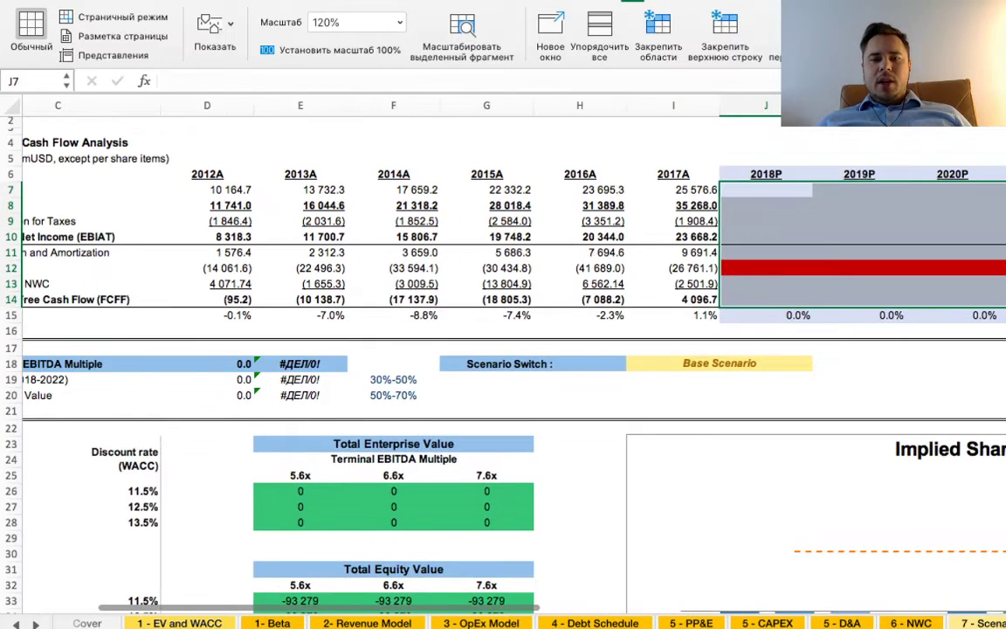
pyautogui.hscroll(-1, 454, 350)
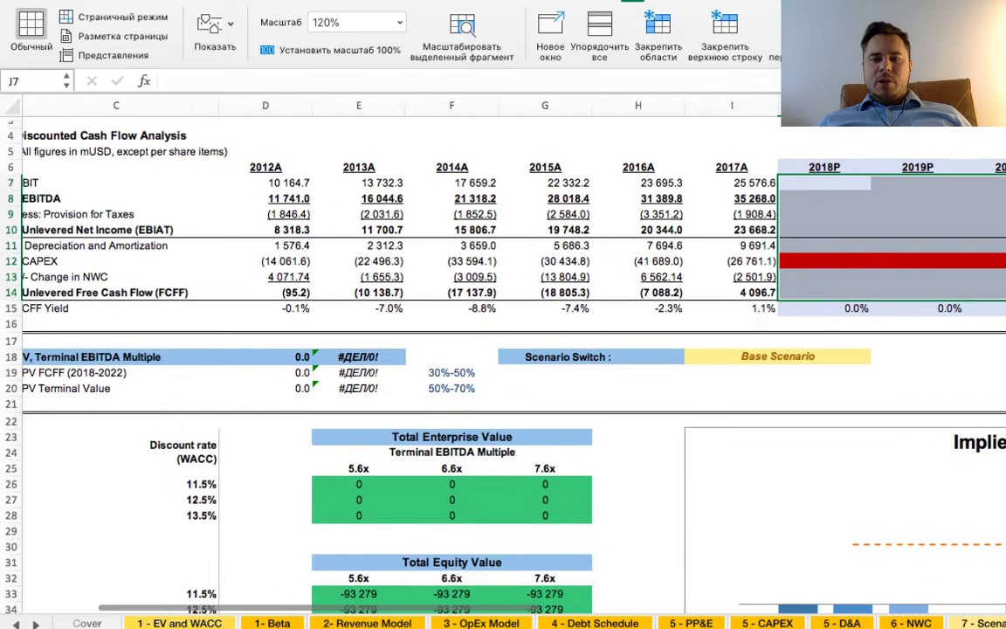
# - Change the Scenario Switch to Optimistic Scenario and after that to Pessimistic Scenario
pyautogui.click(777, 356)
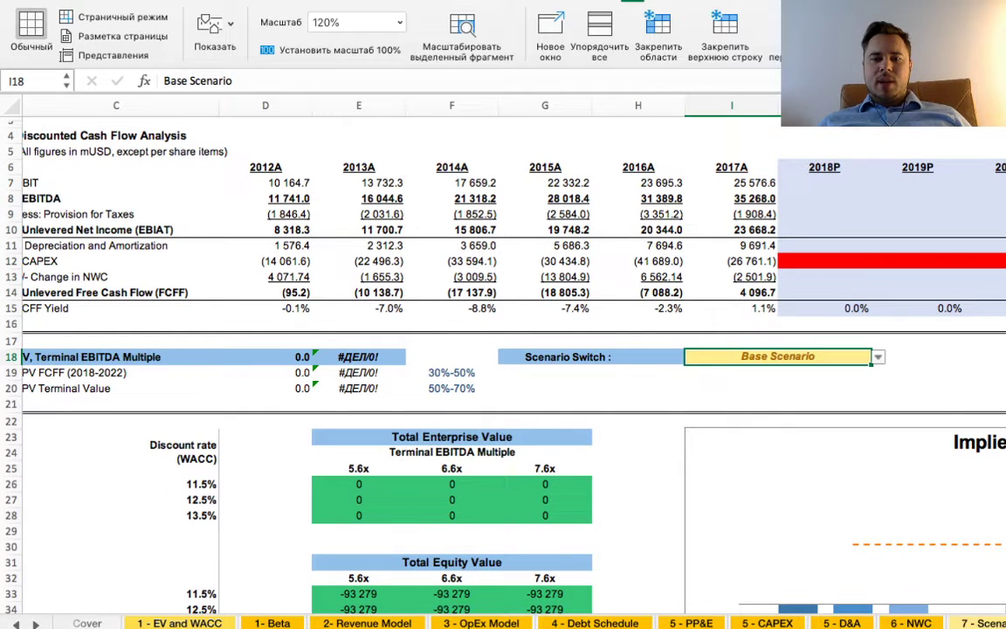
pyautogui.hotkey('alt', 'Down')
pyautogui.press('Down')
pyautogui.press('Return')
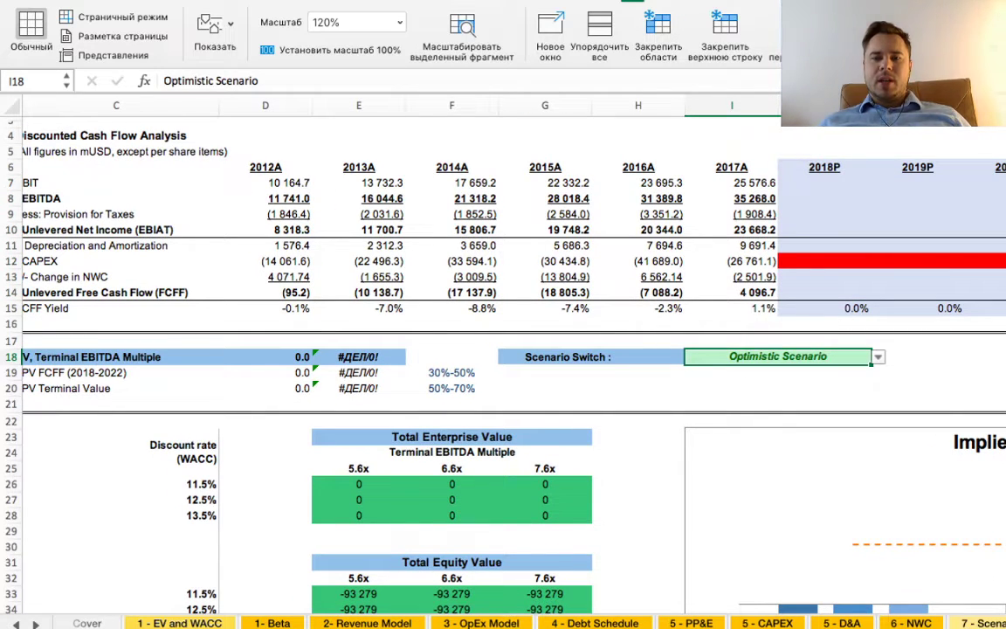
pyautogui.hotkey('alt', 'Down')
pyautogui.press('Down')
pyautogui.press('Return')
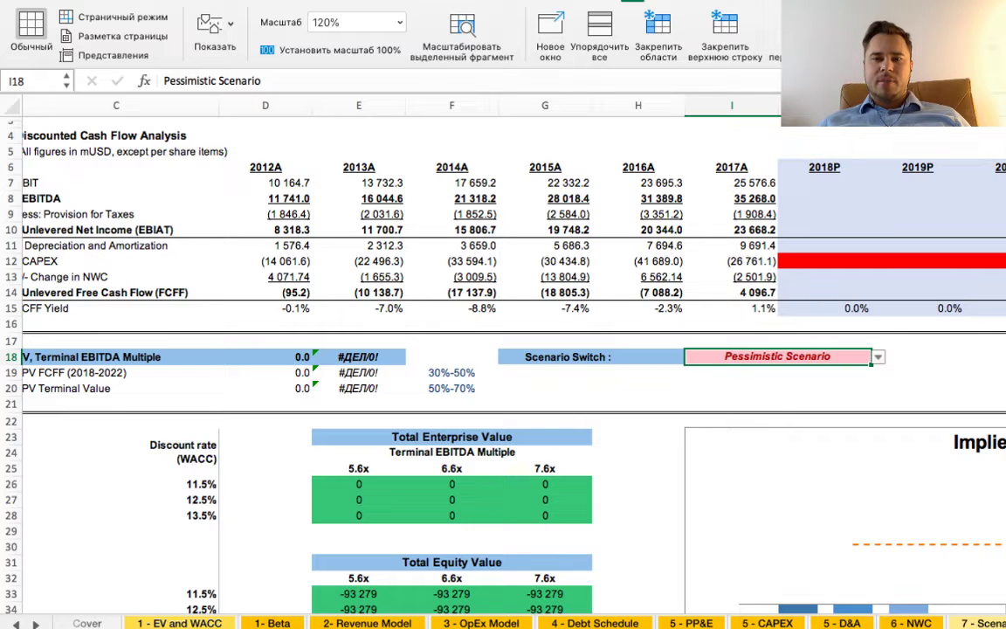
# - Set the Scenario Switch back to Base Scenario and move off to an empty cell below it
pyautogui.hotkey('alt', 'Down')
pyautogui.press('Up')
pyautogui.press('Up')
pyautogui.press('Return')
pyautogui.click(637, 403)
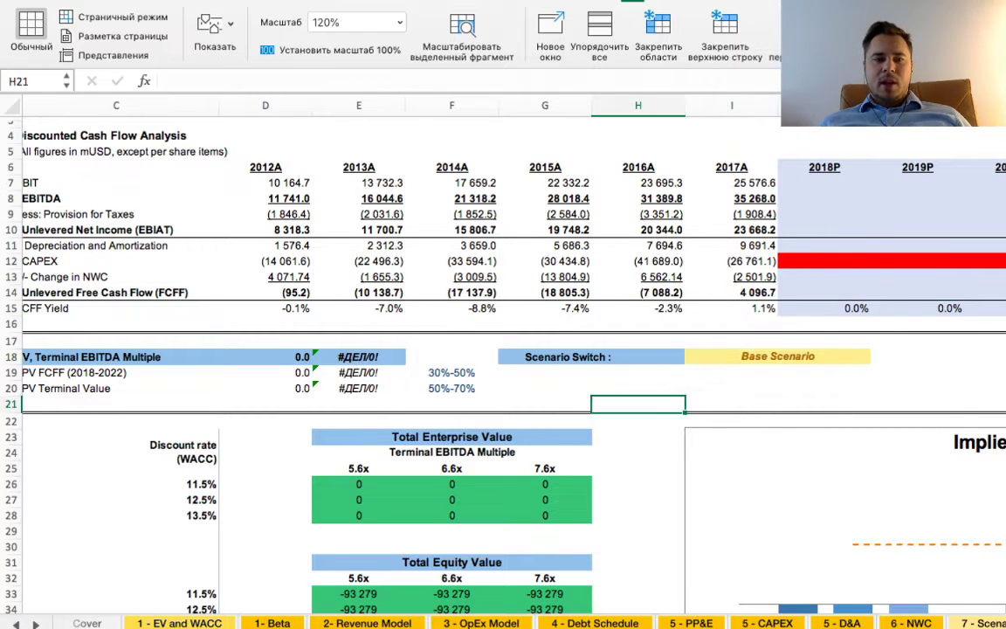
# - Highlight the projected FCFF Yield cells for 2018P to 2022P and the 2018P–2019P cells of the NWC change and FCFF rows
pyautogui.scroll(-1, 637, 403)
pyautogui.hscroll(-1, 637, 403)
pyautogui.scroll(-1, 503, 349)
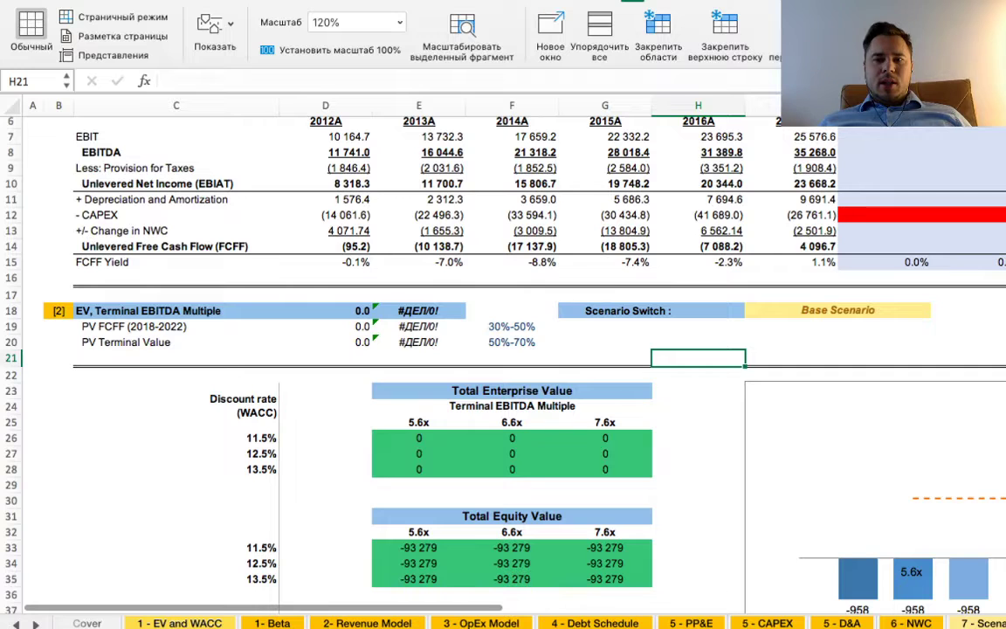
pyautogui.scroll(4, 503, 349)
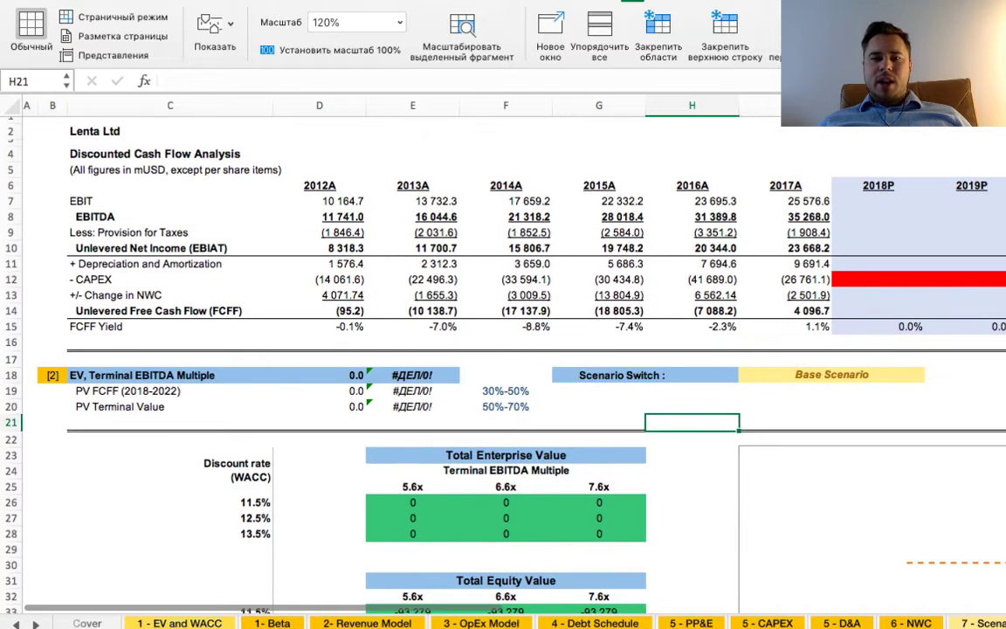
pyautogui.hscroll(3, 503, 350)
pyautogui.moveTo(615, 327); pyautogui.dragTo(995, 327)
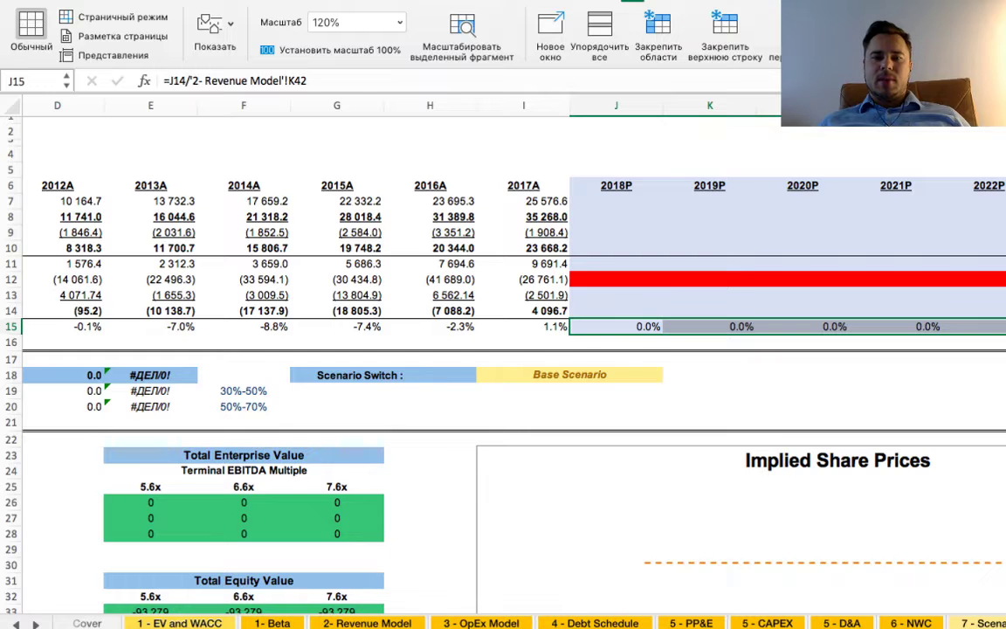
pyautogui.moveTo(616, 311); pyautogui.dragTo(709, 295)
pyautogui.hscroll(-3, 709, 295)
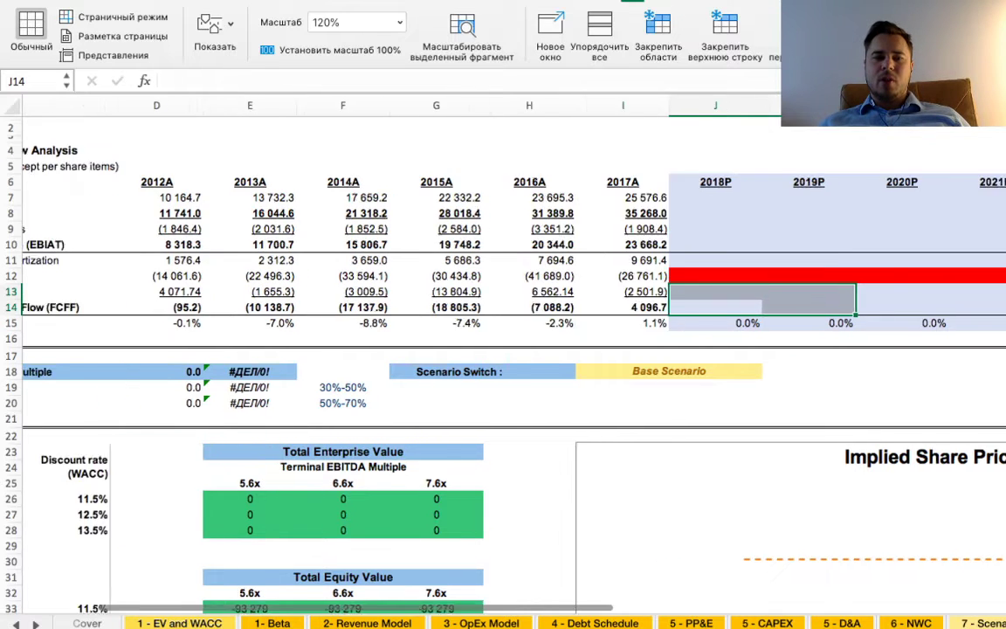
# - Show the valuation sensitivity tables, highlight the Total Enterprise Value table, and clear the highlight
pyautogui.scroll(-1, 503, 349)
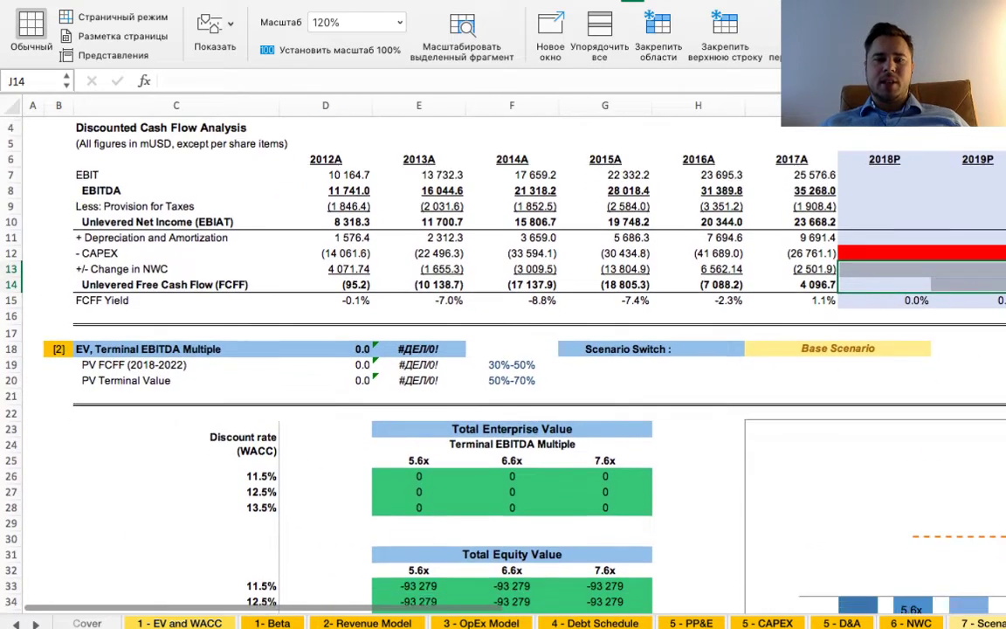
pyautogui.scroll(-6, 503, 350)
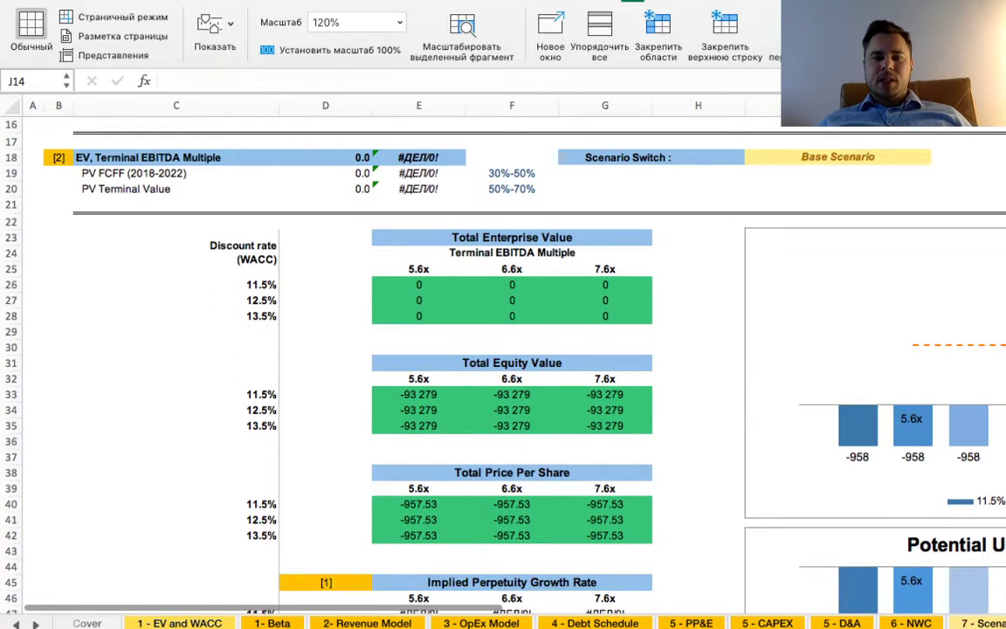
pyautogui.moveTo(504, 236); pyautogui.dragTo(505, 333)
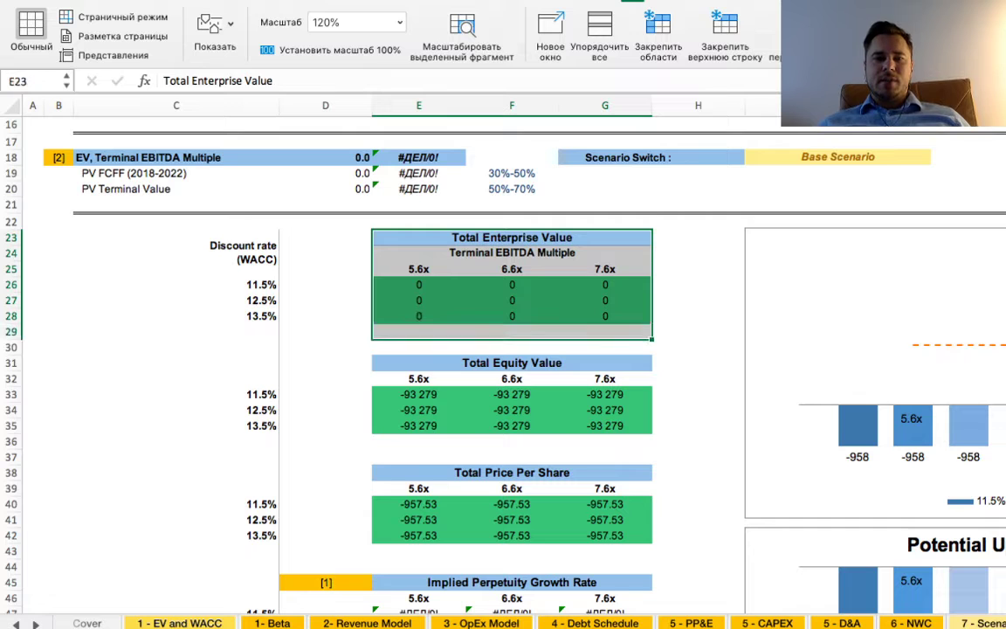
pyautogui.scroll(2, 503, 350)
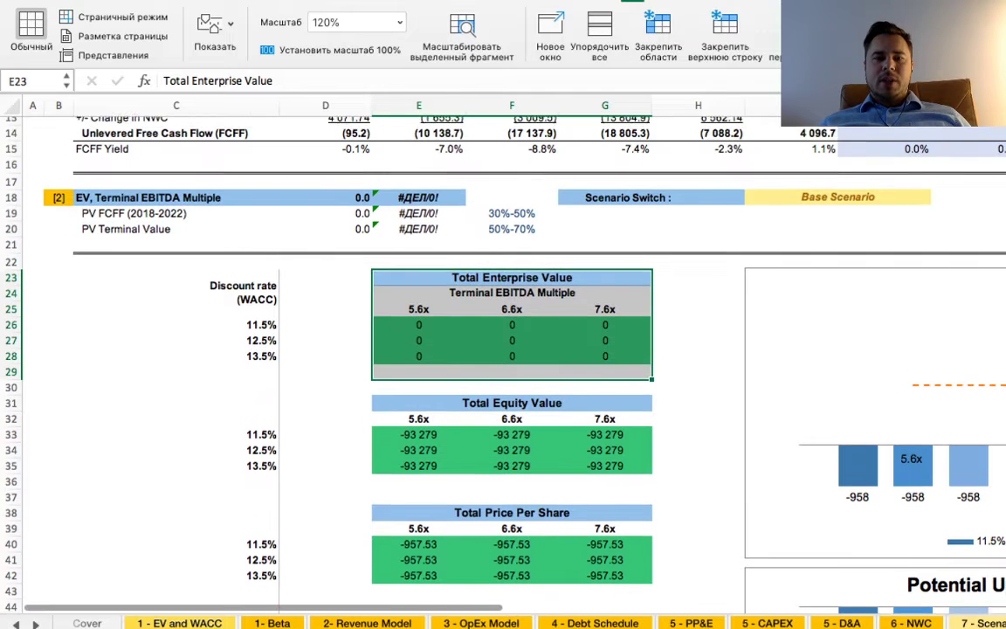
pyautogui.click(697, 358)
# - Inspect the formulas behind the middle discount rate (WACC) and the middle terminal EBITDA multiple of the Total Enterprise Value table
pyautogui.click(176, 342)
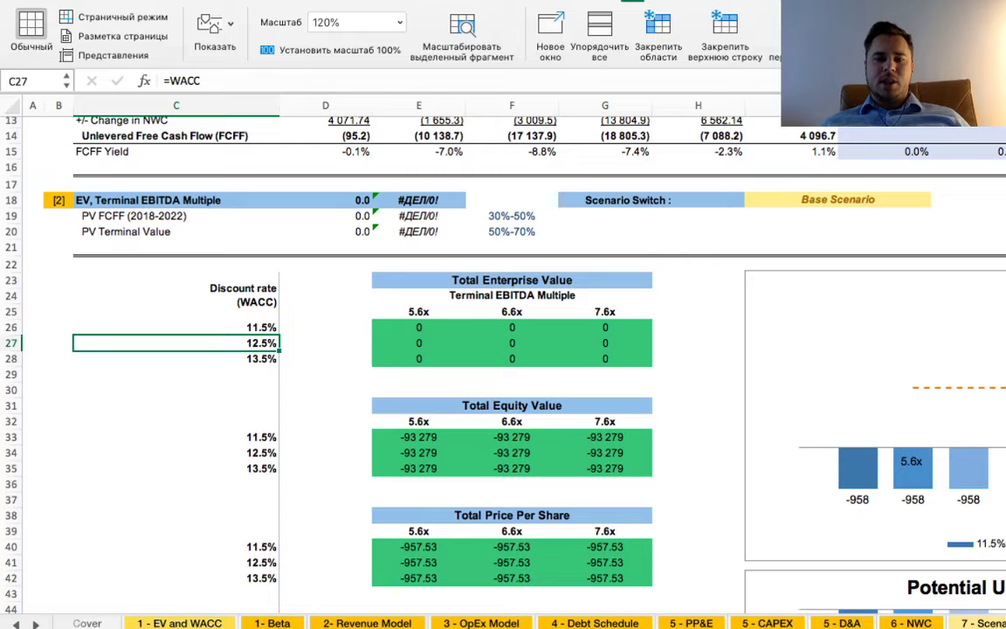
pyautogui.press('super+Tab')
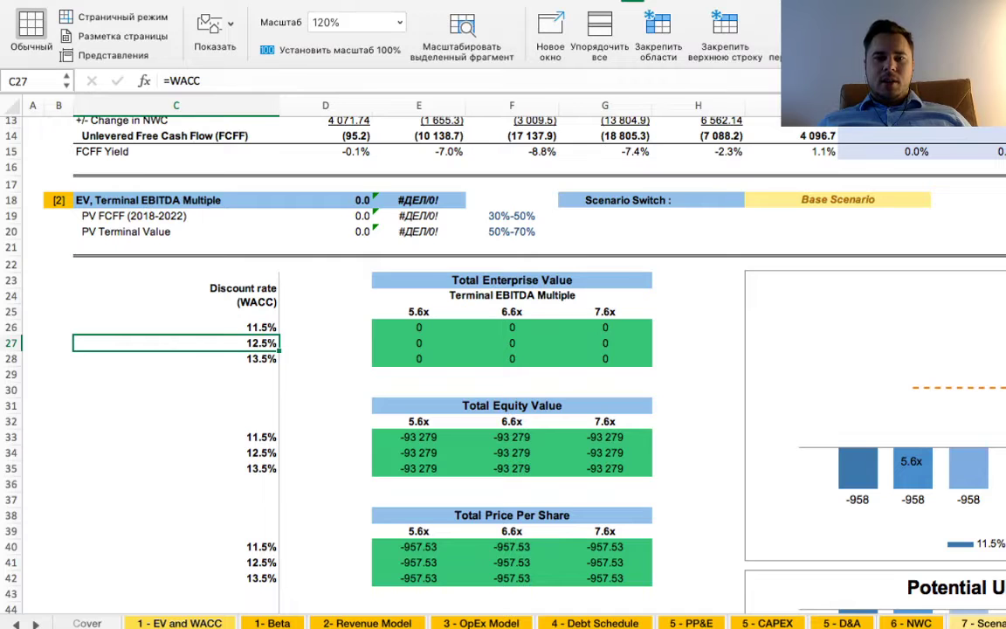
pyautogui.click(512, 311)
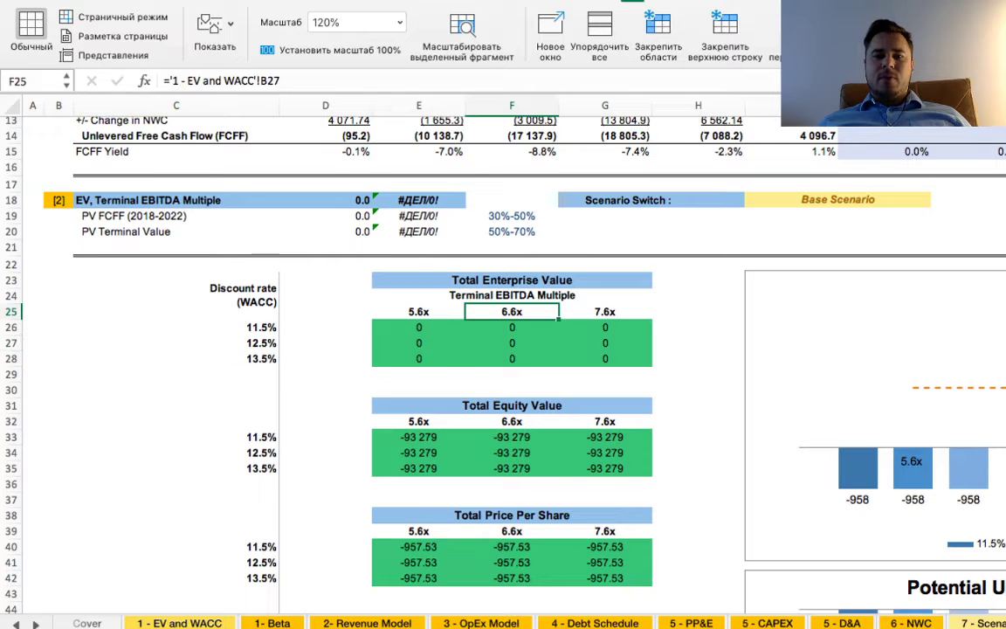
pyautogui.scroll(5, 503, 349)
pyautogui.hscroll(5, 503, 349)
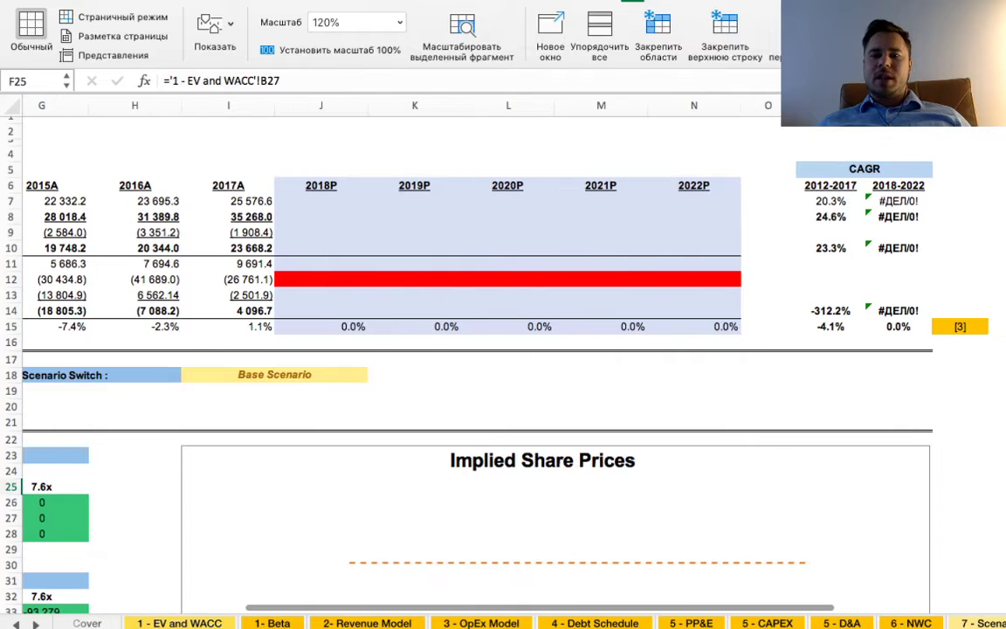
pyautogui.click(999, 185)
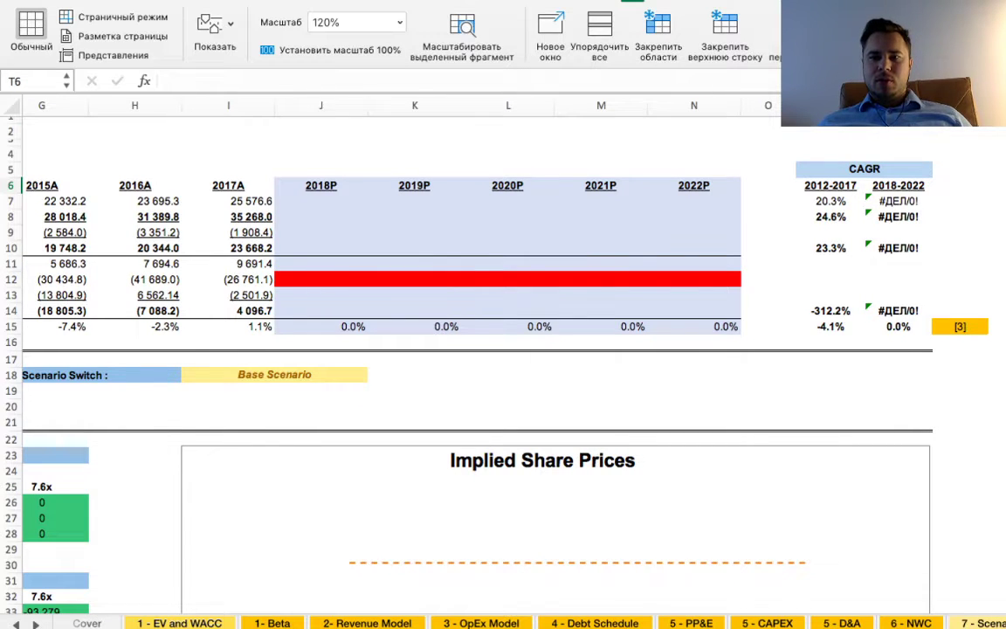
pyautogui.hotkey('ctrl', 'shift', 'Down')
pyautogui.hotkey('ctrl', 'Up')
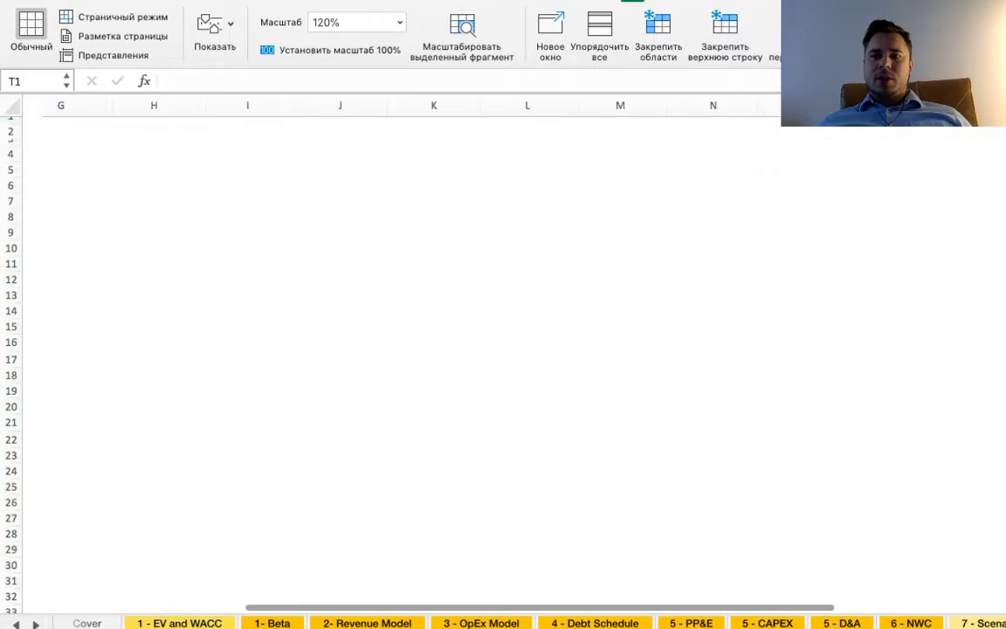
pyautogui.press('Down')
pyautogui.press('Down')
pyautogui.press('Down')
pyautogui.press('Down')
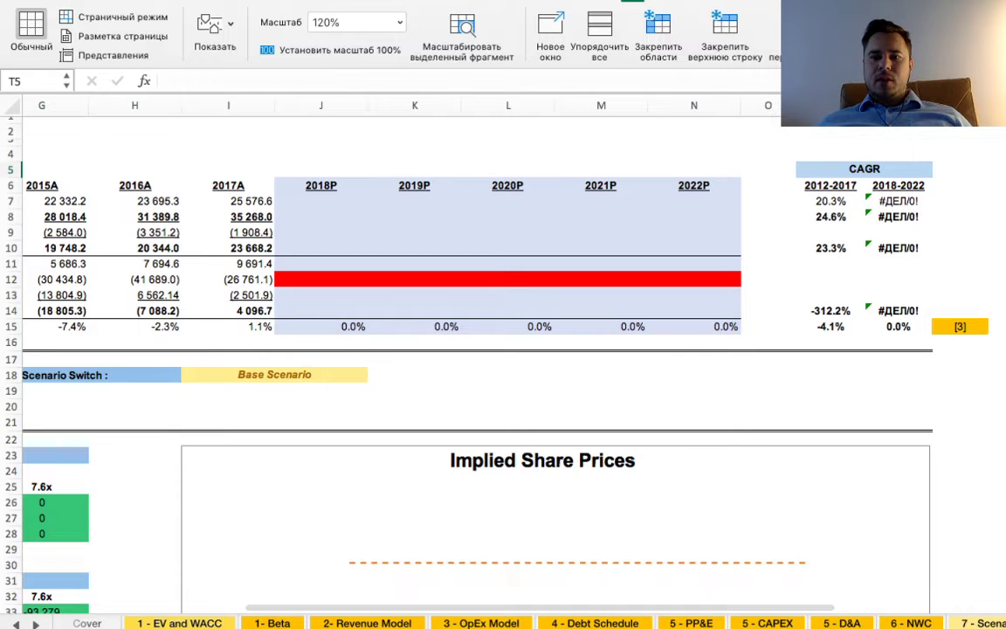
pyautogui.hotkey('shift', 'Down')
pyautogui.hotkey('shift', 'Down')
pyautogui.hotkey('shift', 'Down')
pyautogui.hotkey('shift', 'Down')
pyautogui.hotkey('shift', 'Down')
pyautogui.hotkey('shift', 'Down')
pyautogui.hotkey('shift', 'Down')
pyautogui.hotkey('shift', 'Down')
pyautogui.hotkey('shift', 'Down')
pyautogui.press('super+shift+Down')
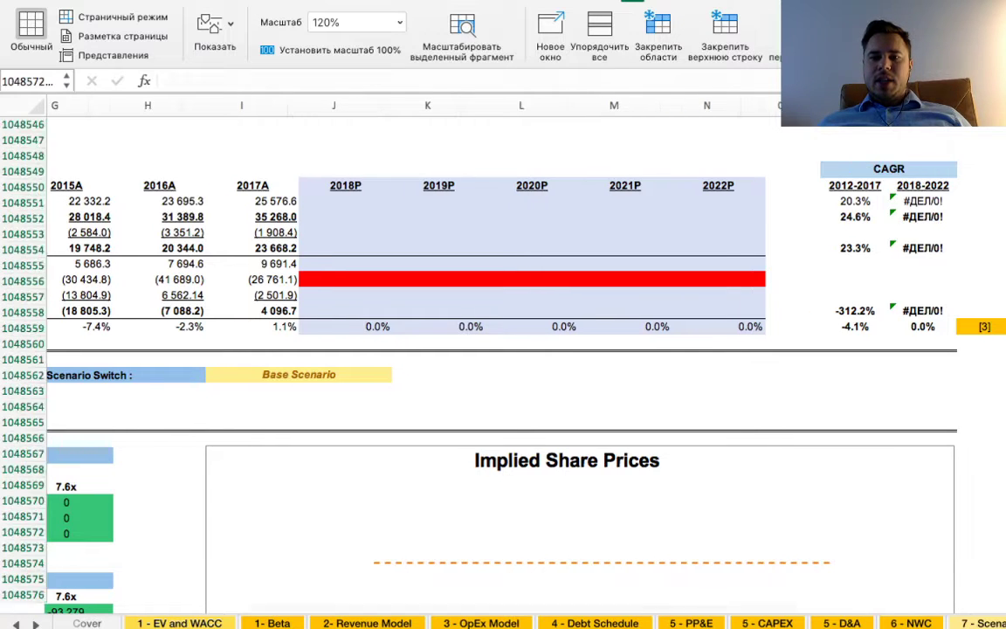
pyautogui.press('super+shift+Up')
pyautogui.hotkey('shift', 'Down')
pyautogui.hotkey('shift', 'Down')
pyautogui.hotkey('shift', 'Down')
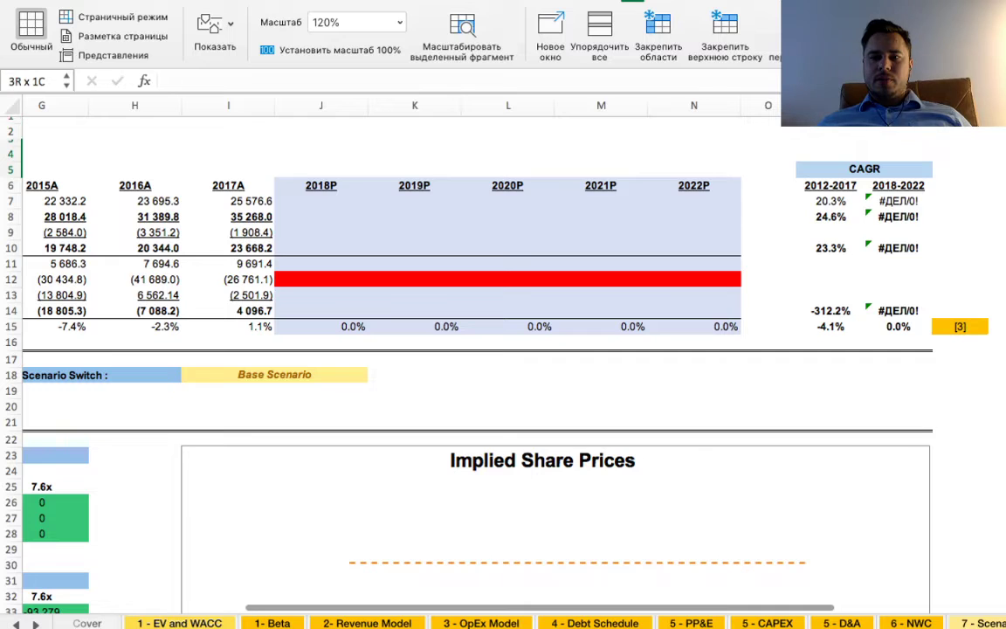
pyautogui.hotkey('shift', 'Down')
pyautogui.hotkey('shift', 'Down')
pyautogui.hotkey('shift', 'Down')
pyautogui.hotkey('shift', 'Down')
pyautogui.hotkey('shift', 'Down')
pyautogui.hotkey('shift', 'Down')
pyautogui.hotkey('shift', 'Down')
pyautogui.hotkey('shift', 'Down')
pyautogui.hotkey('shift', 'Down')
pyautogui.hotkey('shift', 'Down')
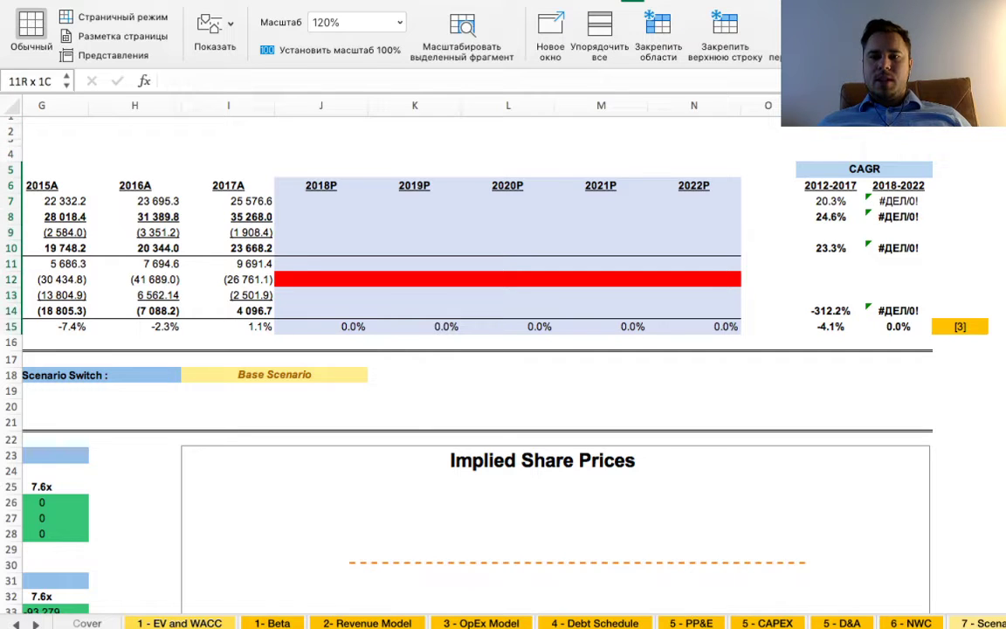
pyautogui.press('super+shift+Right')
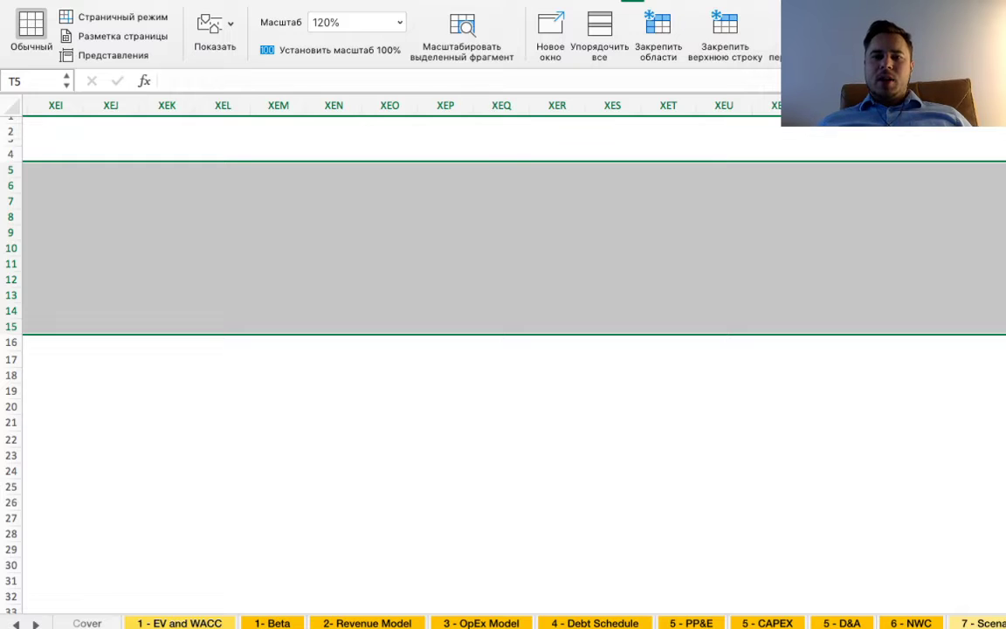
pyautogui.press('Left')
# - Highlight the terminal EBITDA multiples 5.6x to 7.6x, followed by the results grid of the Total Enterprise Value table
pyautogui.hscroll(-8, 513, 358)
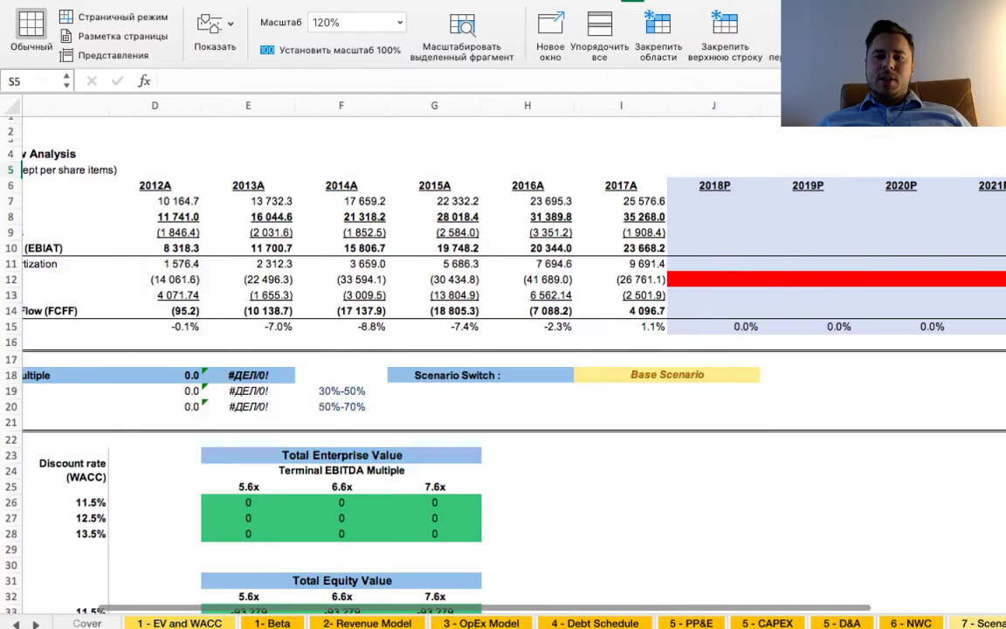
pyautogui.scroll(-5, 507, 349)
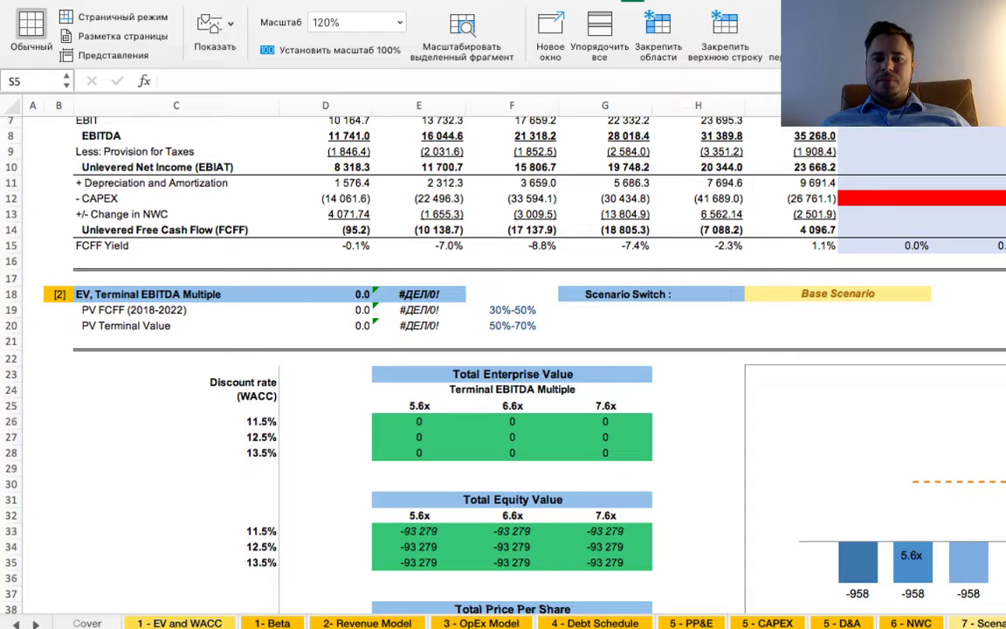
pyautogui.scroll(-4, 512, 358)
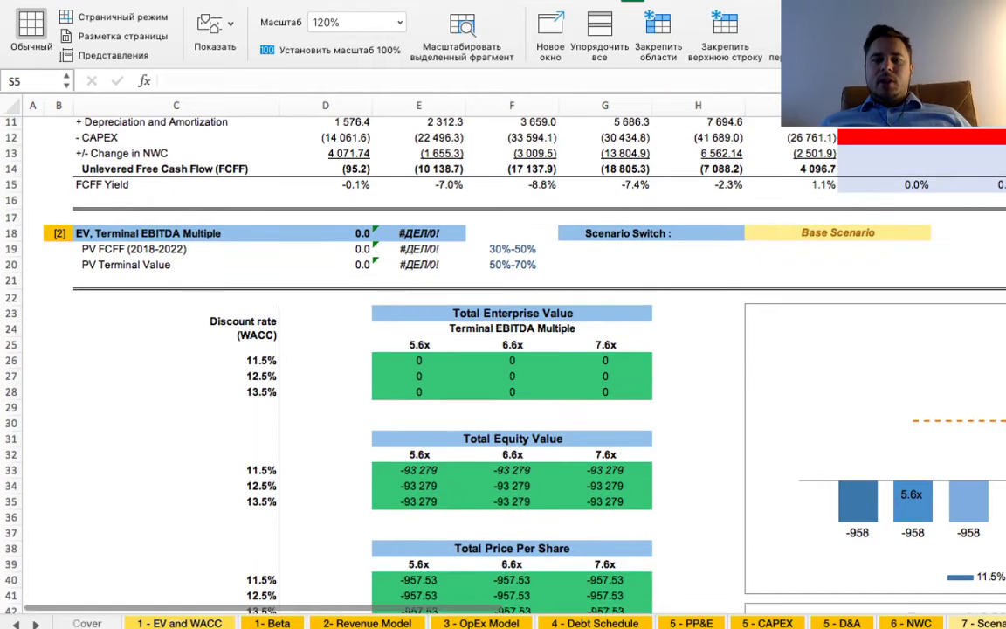
pyautogui.click(511, 344)
pyautogui.moveTo(419, 344); pyautogui.dragTo(605, 345)
pyautogui.scroll(-5, 512, 358)
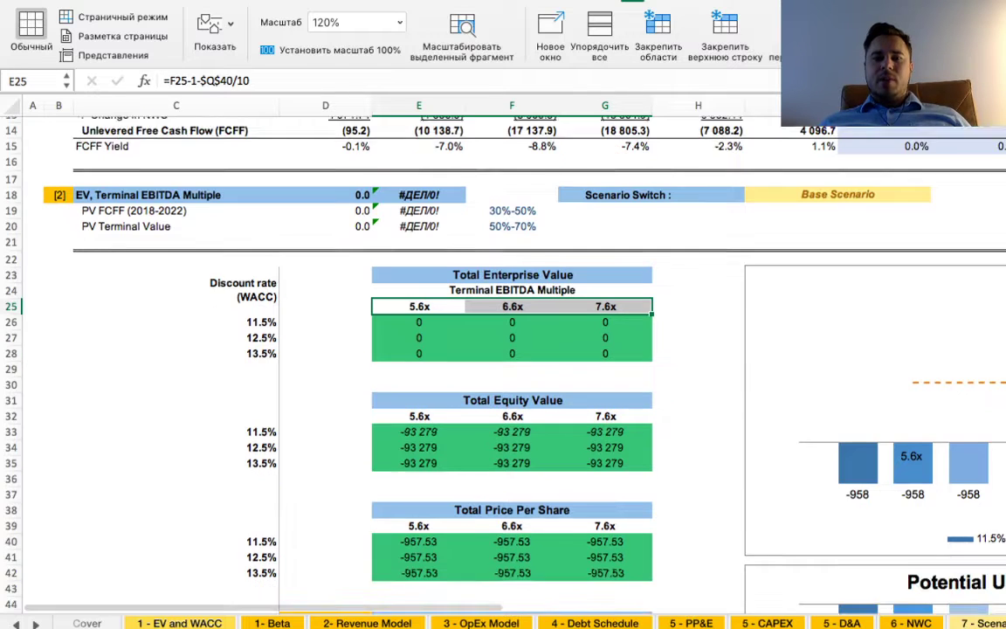
pyautogui.click(419, 278)
pyautogui.moveTo(419, 278); pyautogui.dragTo(605, 309)
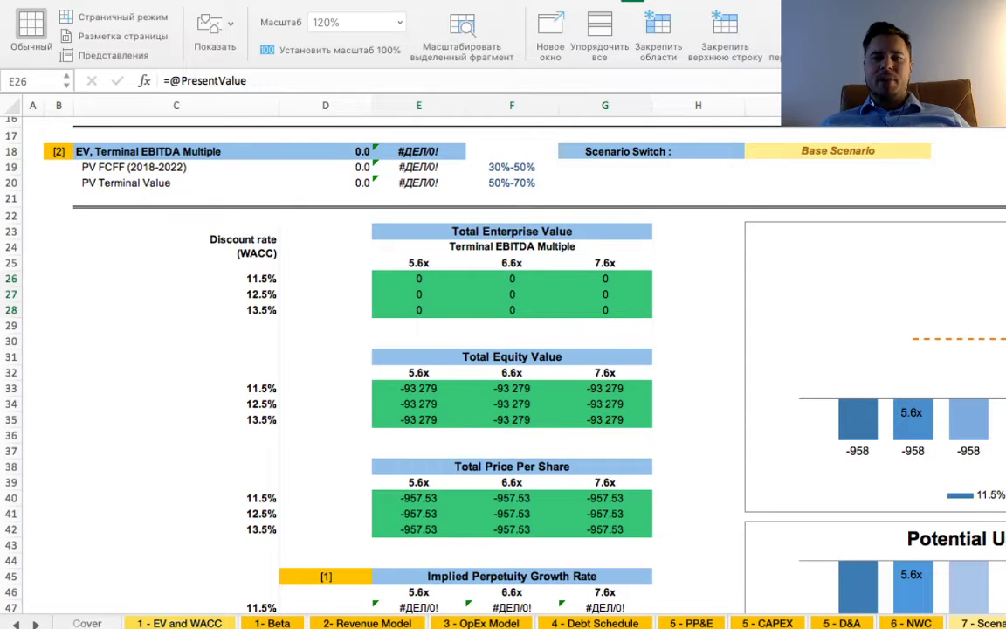
# - Inspect the formulas in the 11.5% and 12.5% rows of the Total Equity Value table
pyautogui.scroll(-3, 511, 358)
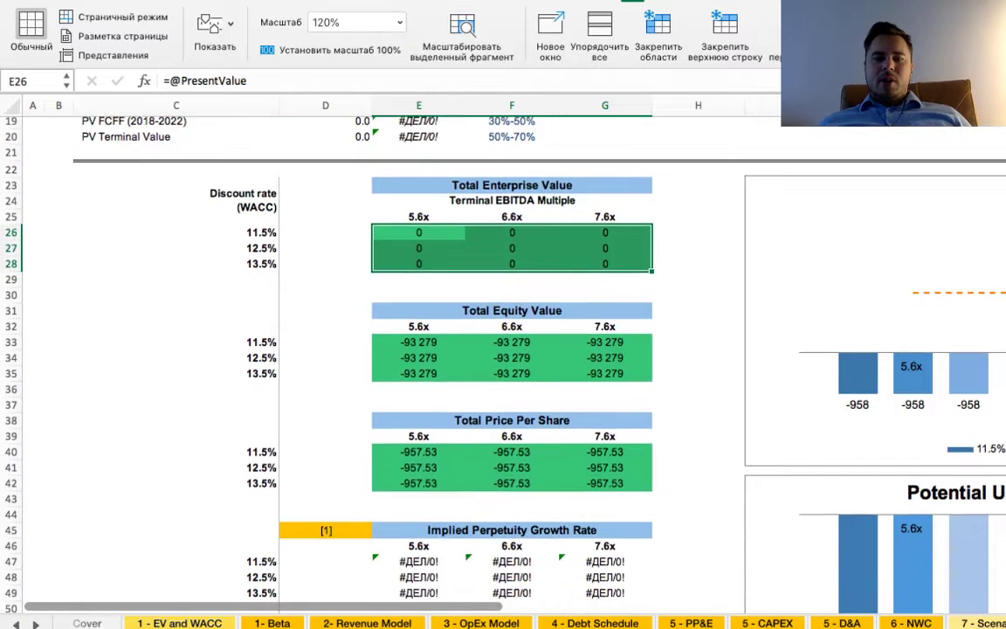
pyautogui.click(418, 341)
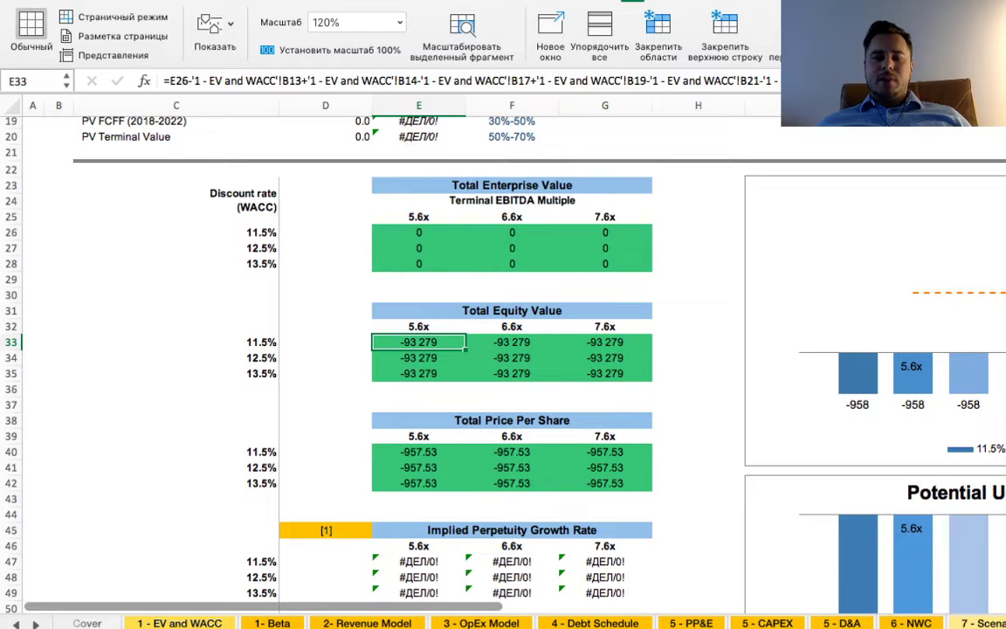
pyautogui.press('Right')
pyautogui.press('Left')
pyautogui.press('Down')
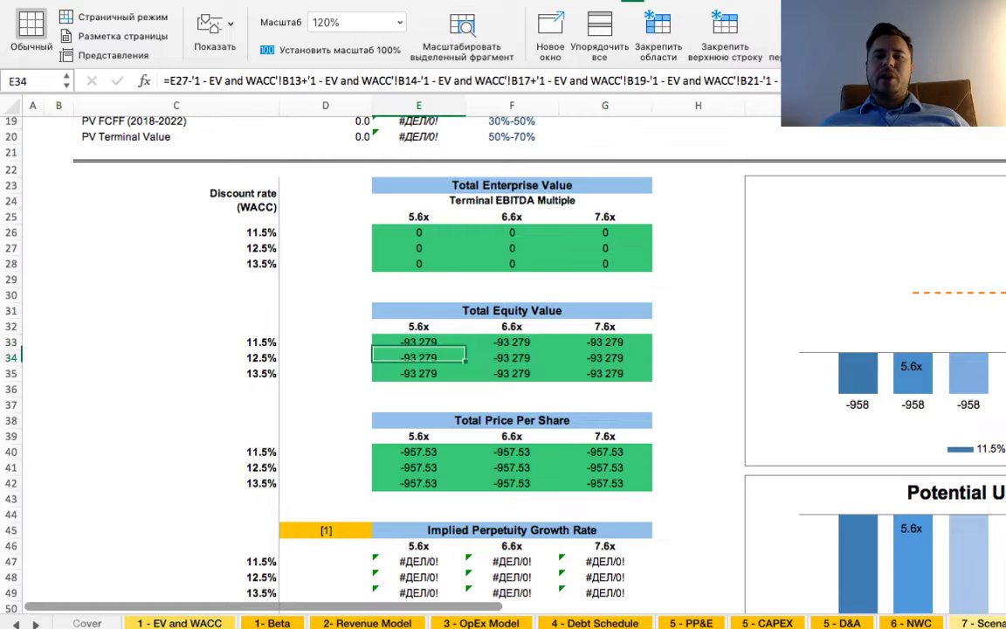
pyautogui.press('Right')
pyautogui.press('Up')
pyautogui.press('Left')
pyautogui.press('Down')
pyautogui.press('Right')
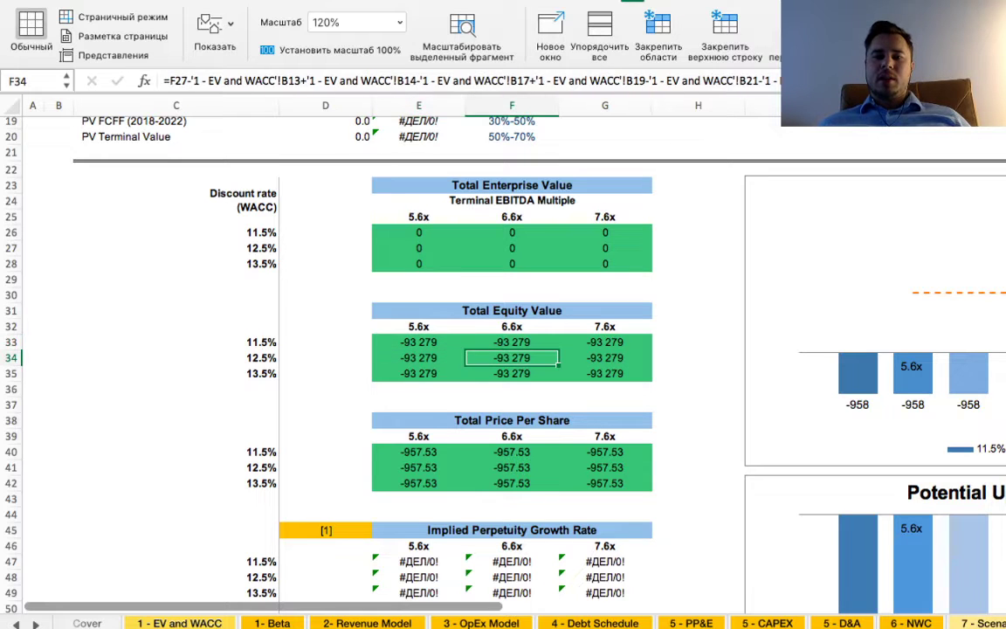
pyautogui.press('Up')
pyautogui.press('Left')
pyautogui.press('Right')
pyautogui.scroll(-2, 503, 358)
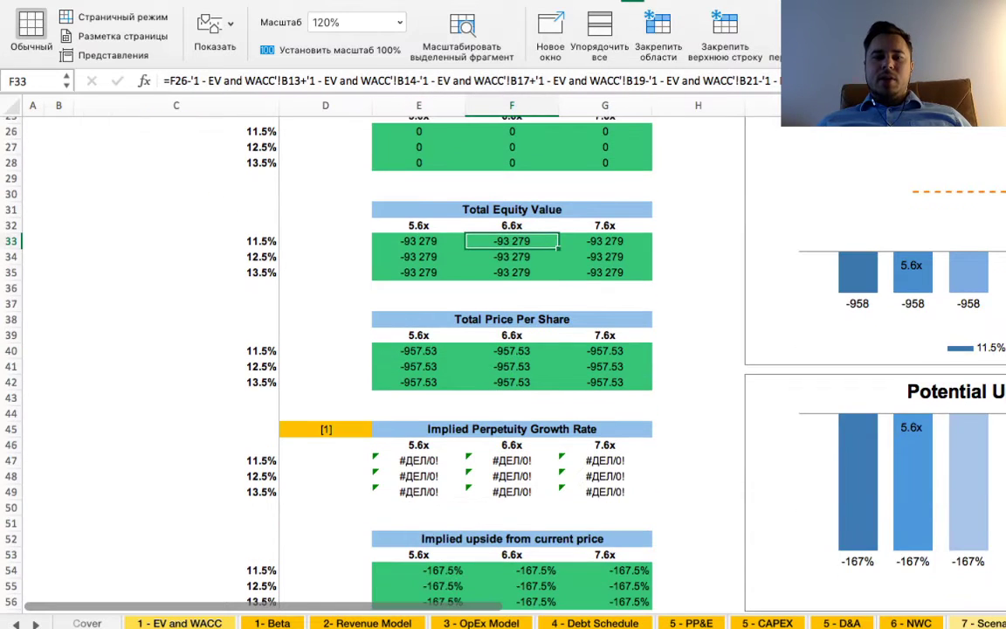
# - Inspect the Total Price Per Share formulas cell by cell across the discount rates and terminal multiples
pyautogui.click(418, 350)
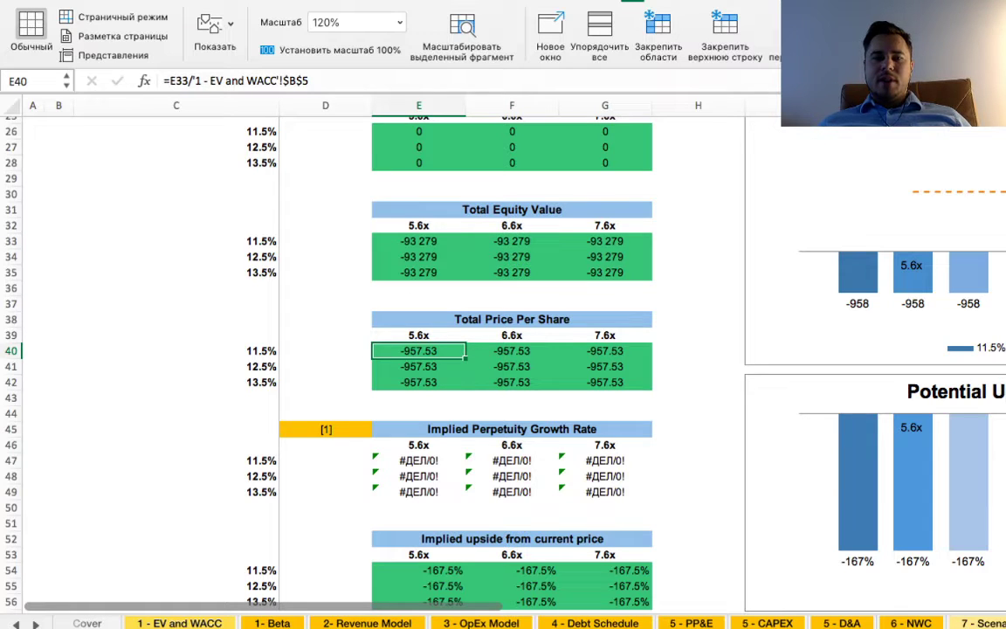
pyautogui.press('Down')
pyautogui.press('Down')
pyautogui.press('Right')
pyautogui.press('Right')
pyautogui.press('Up')
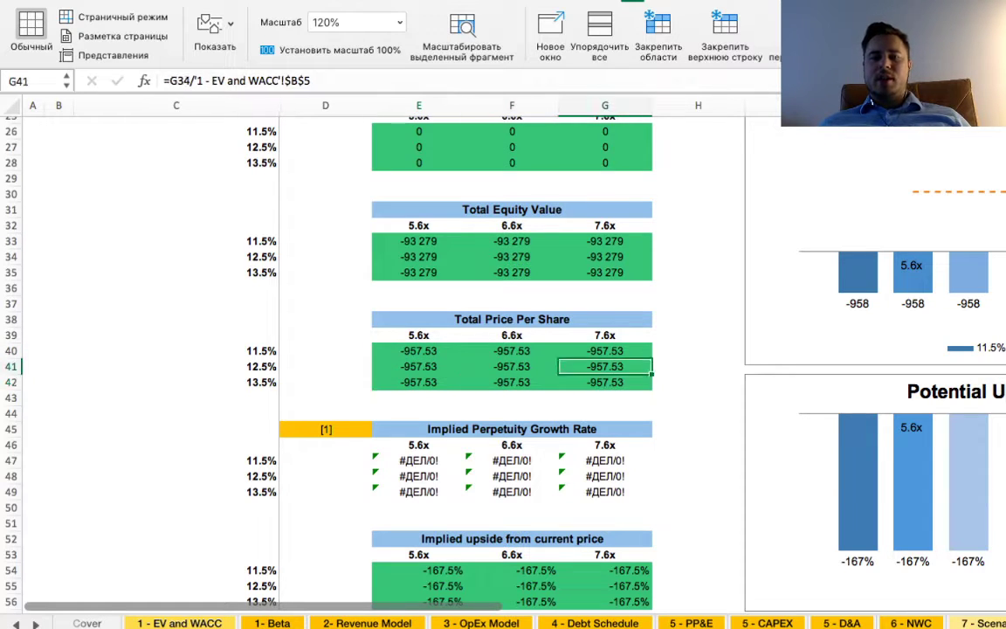
pyautogui.press('Left')
pyautogui.press('Down')
pyautogui.press('Left')
pyautogui.press('Up')
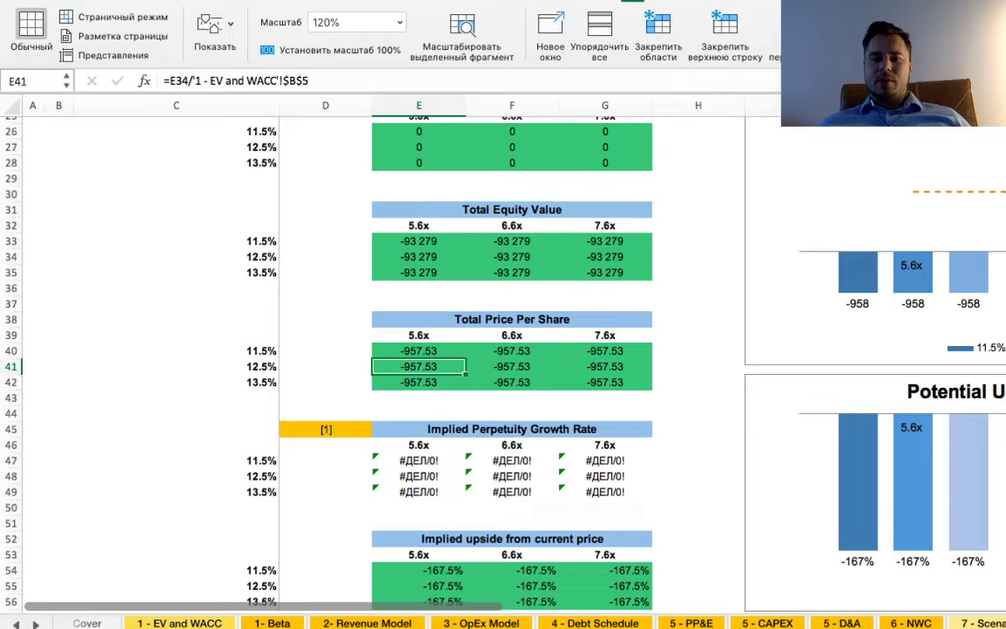
# - Examine the Implied Share Prices and Potential Upside From Current Prices charts beside the sensitivity tables, and return to the Scenario Switch area
pyautogui.scroll(4, 375, 349)
pyautogui.hscroll(4, 376, 349)
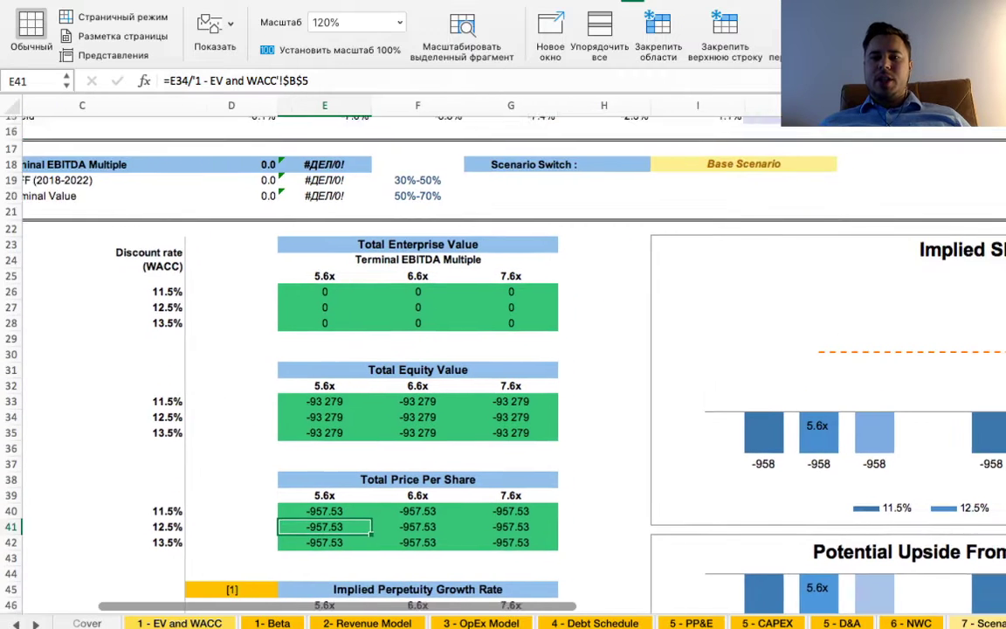
pyautogui.hscroll(2, 375, 350)
pyautogui.scroll(-1, 376, 349)
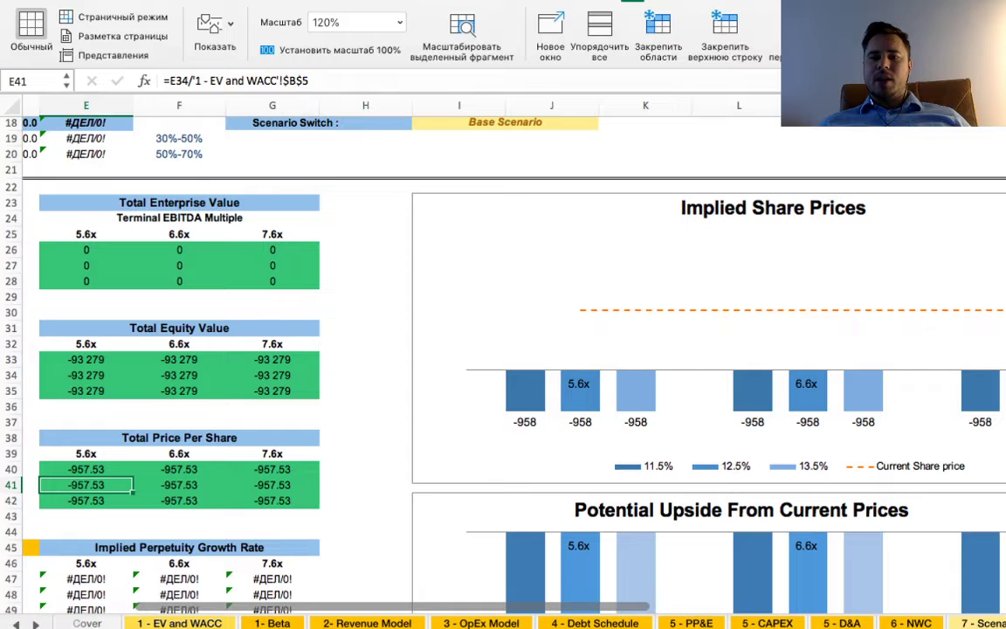
pyautogui.scroll(-2, 375, 349)
pyautogui.hscroll(-1, 376, 350)
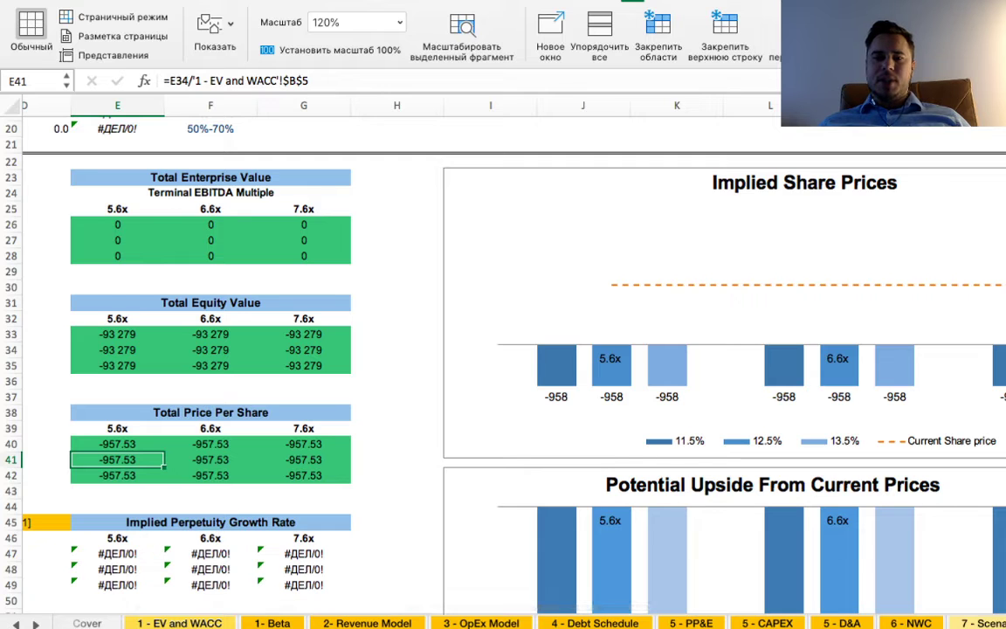
pyautogui.hscroll(-4, 437, 350)
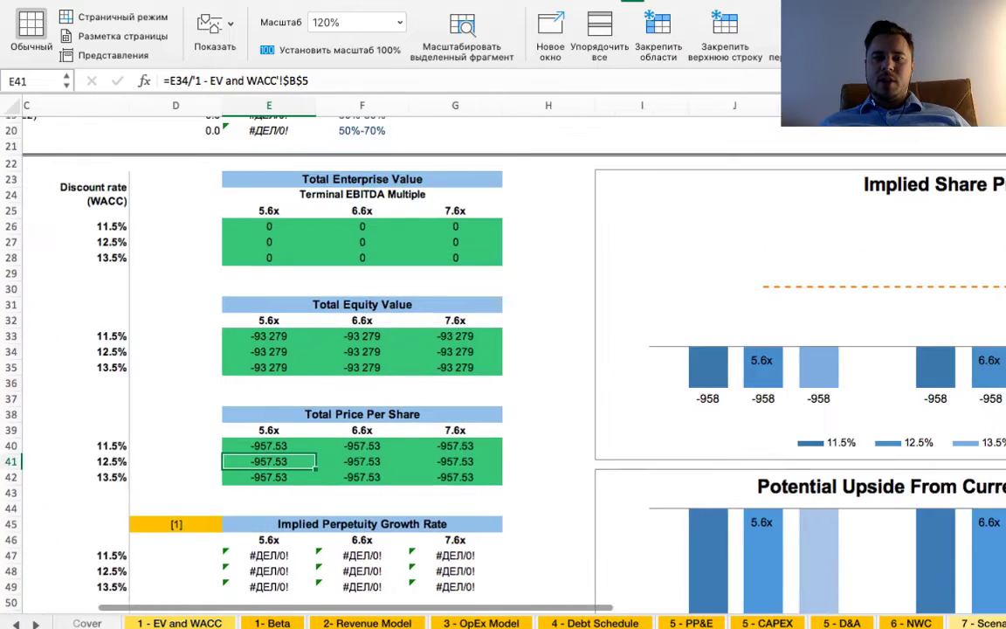
pyautogui.scroll(5, 503, 350)
pyautogui.hscroll(-3, 503, 349)
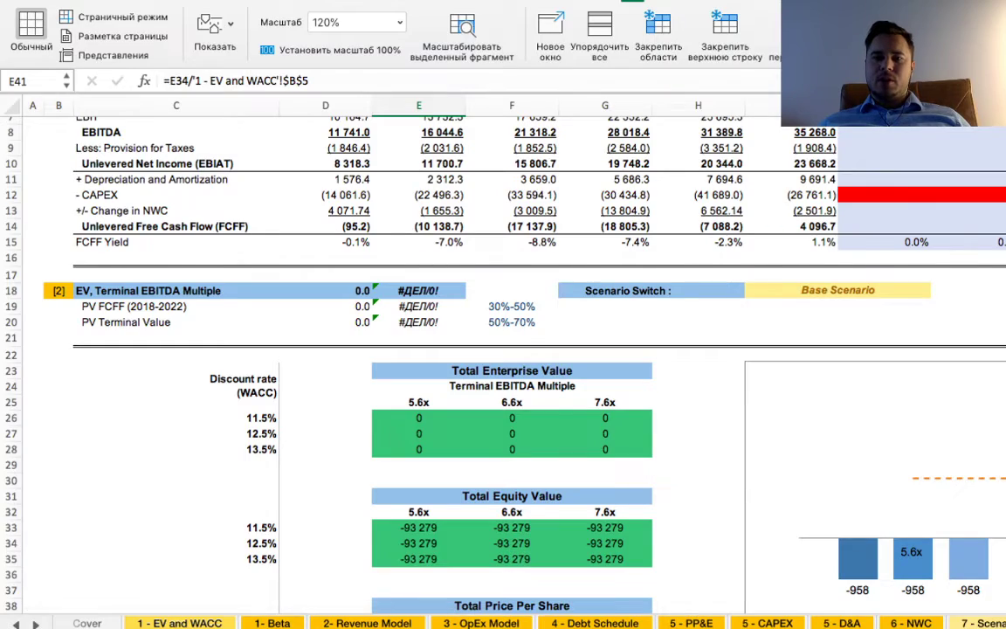
# - Open the Projected Financial Statements (2018 - 2022) sheet at its beginning and set the zoom to 100%
pyautogui.hotkey('ctrl', 'pagedown')
pyautogui.scroll(20, 503, 367)
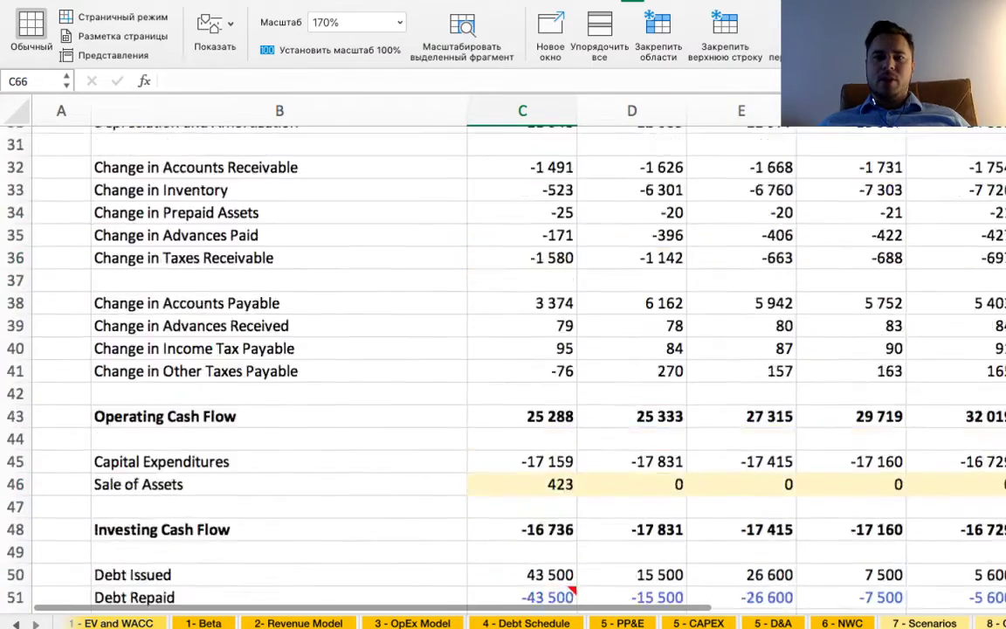
pyautogui.scroll(15, 503, 349)
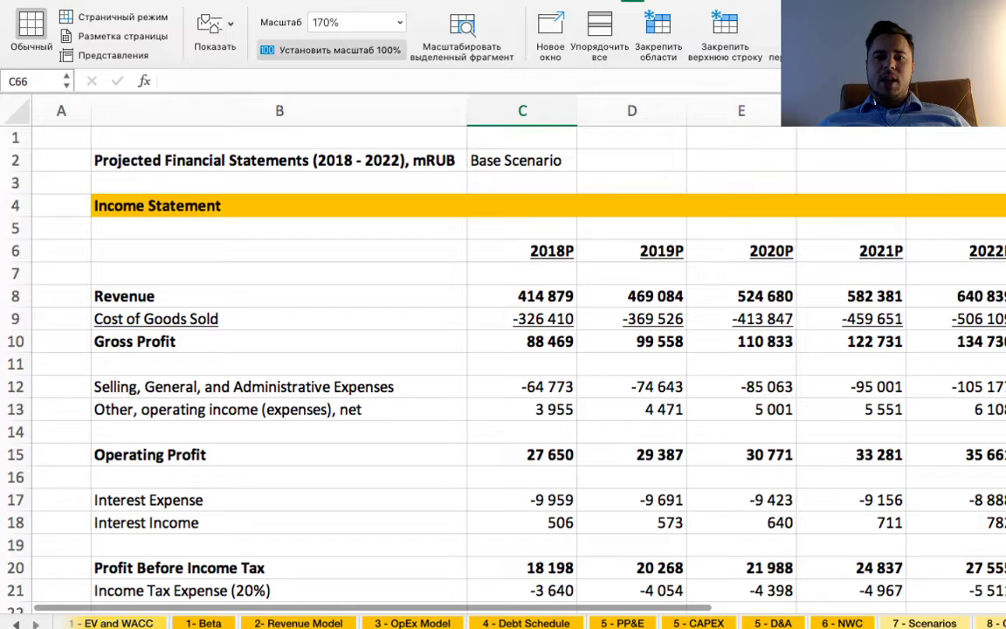
pyautogui.click(330, 49)
# - Examine the projected Income Statement, Cash Flow Statement and Balance Sheet for 2018P to 2022P, down to the Check row
pyautogui.scroll(-4, 454, 349)
pyautogui.scroll(5, 454, 349)
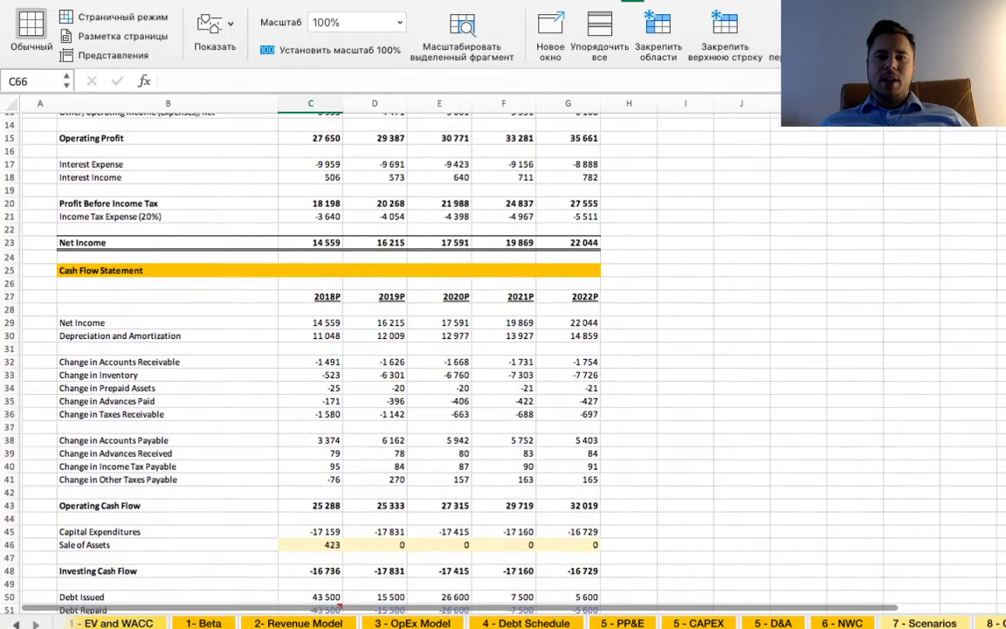
pyautogui.scroll(5, 454, 349)
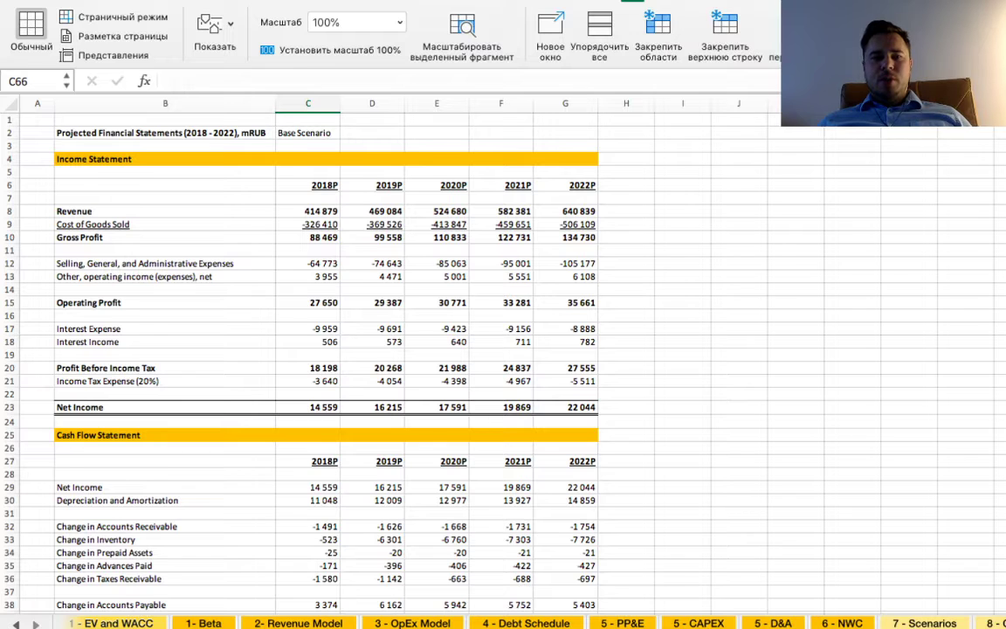
pyautogui.scroll(-4, 454, 349)
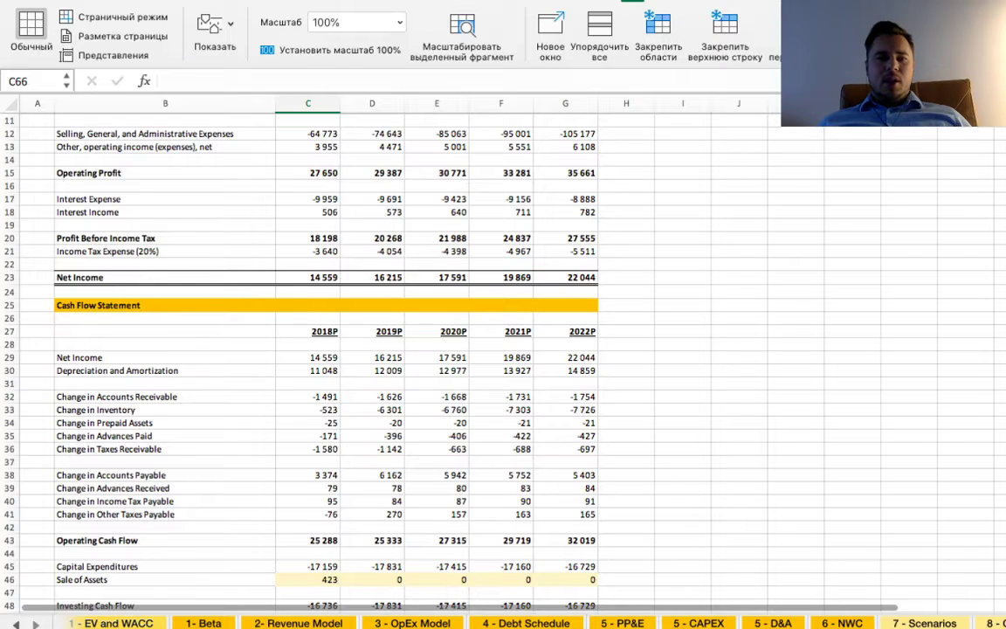
pyautogui.scroll(-4, 454, 349)
pyautogui.scroll(-5, 454, 349)
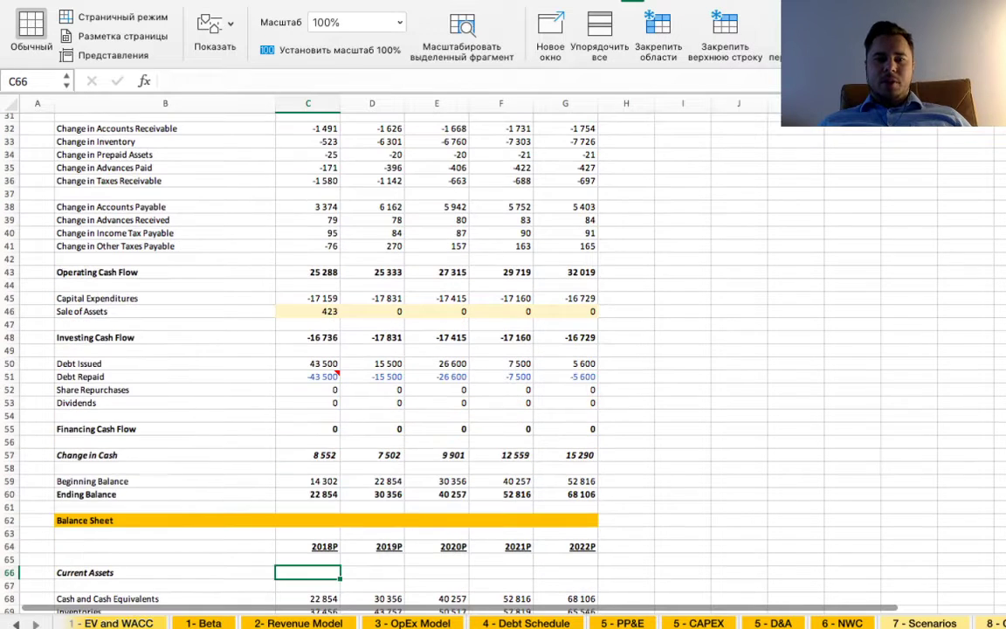
pyautogui.scroll(-6, 454, 349)
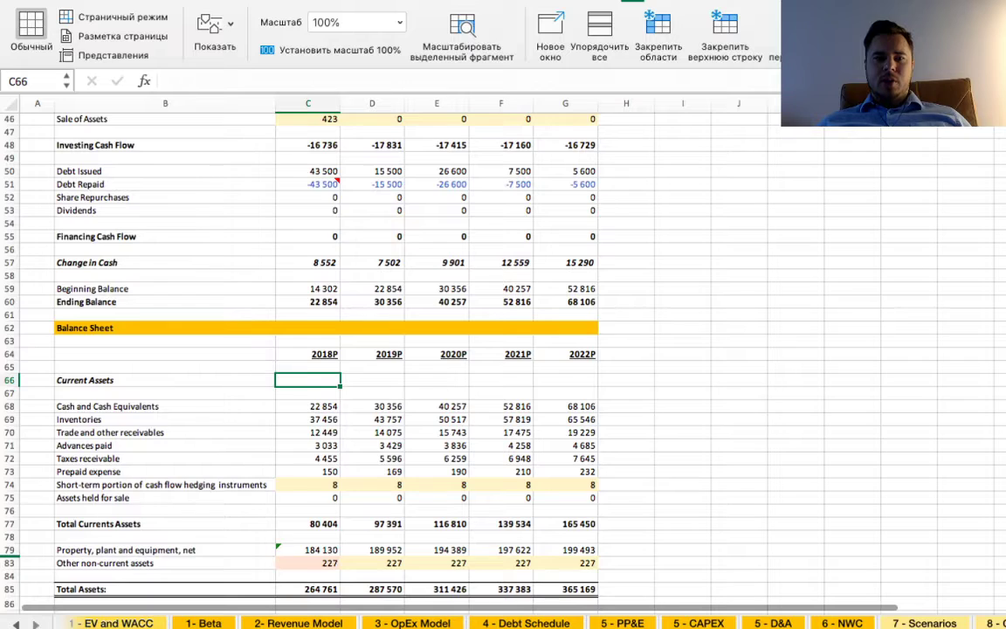
pyautogui.scroll(-2, 454, 349)
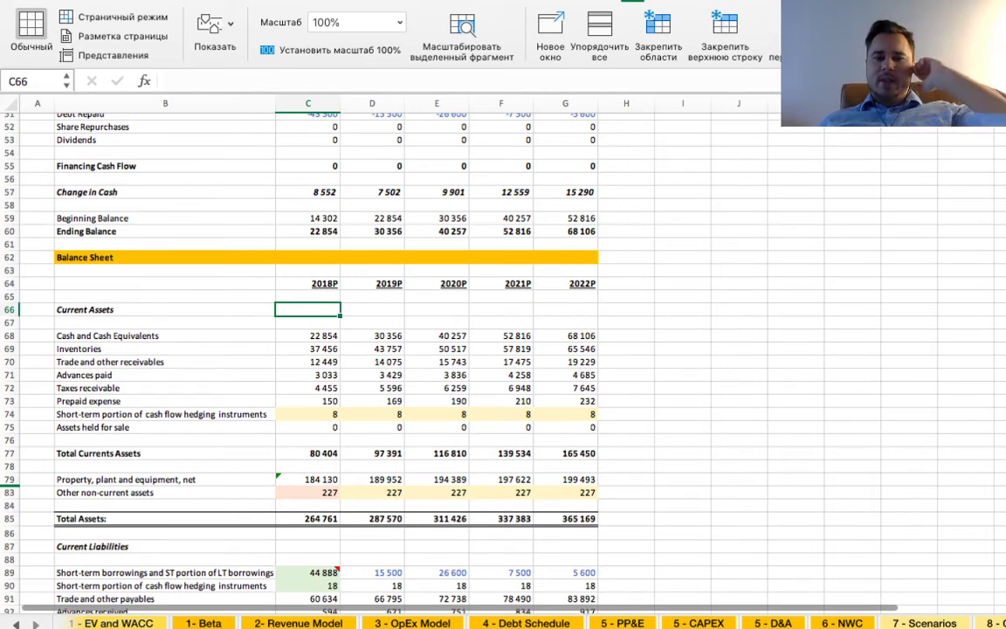
pyautogui.scroll(-10, 454, 349)
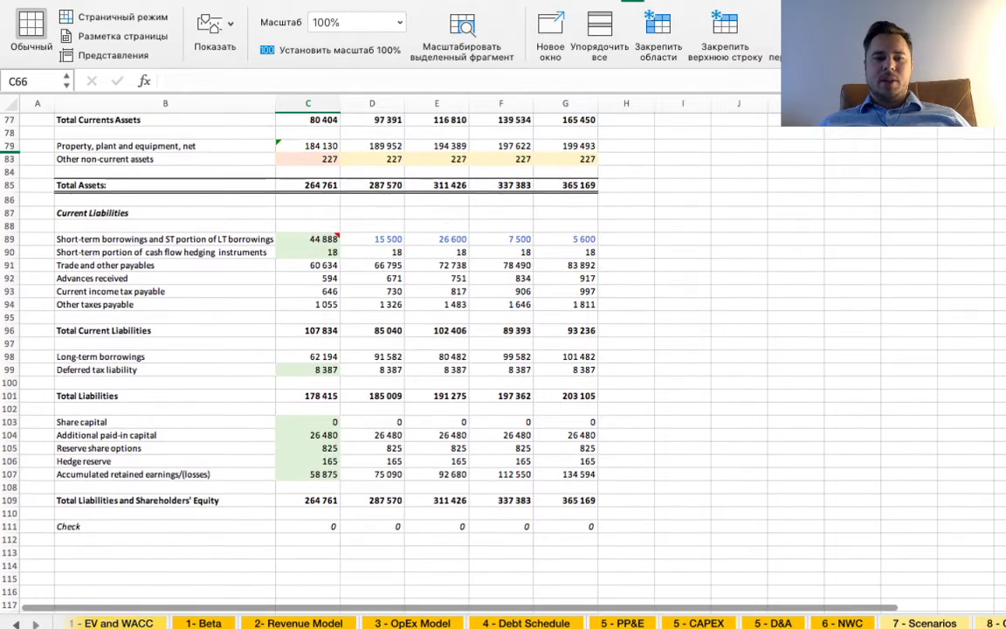
# - Examine the projected Balance Sheet from Current Assets to equity, and inspect the 2018P Check formula
pyautogui.scroll(6, 454, 349)
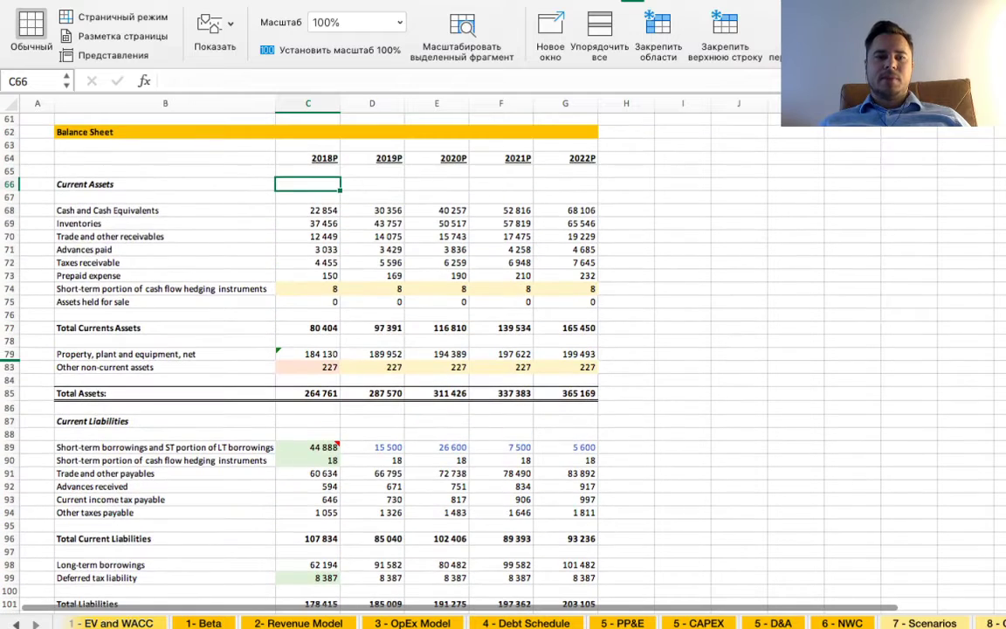
pyautogui.scroll(-3, 454, 349)
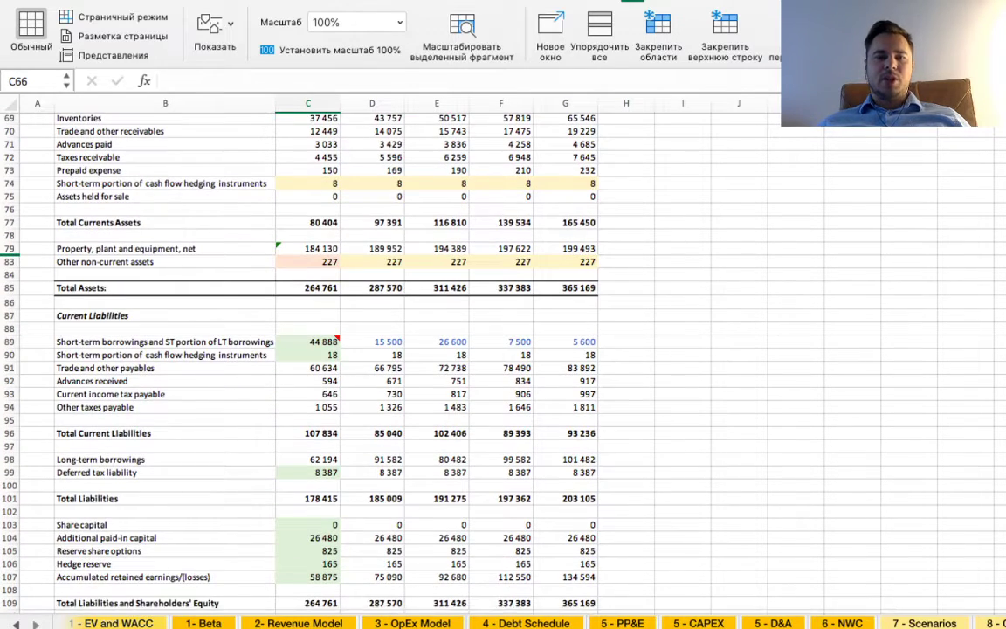
pyautogui.scroll(-1, 454, 349)
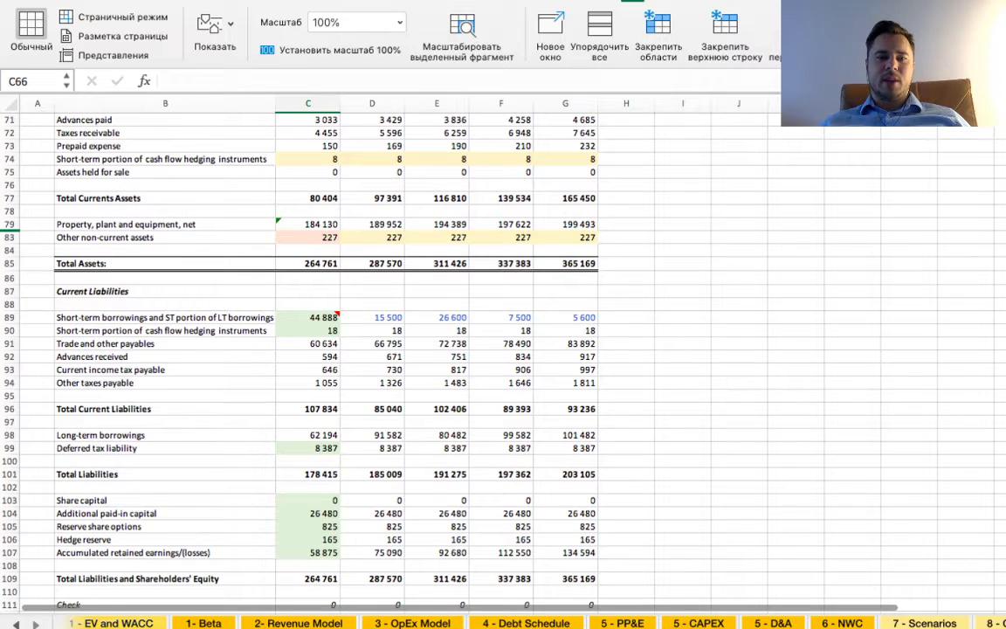
pyautogui.scroll(-2, 454, 350)
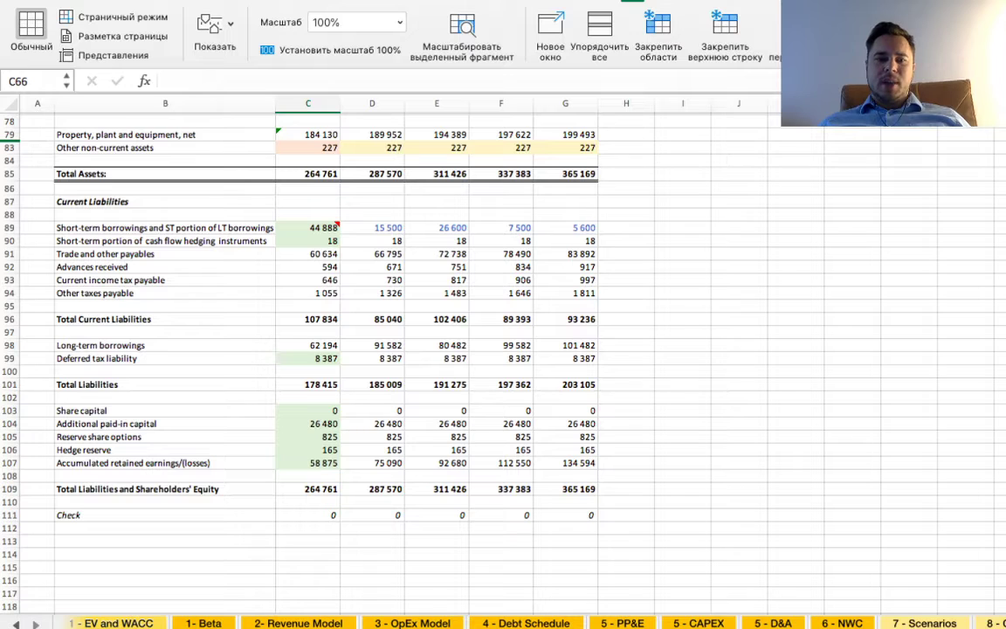
pyautogui.click(308, 411)
pyautogui.click(307, 514)
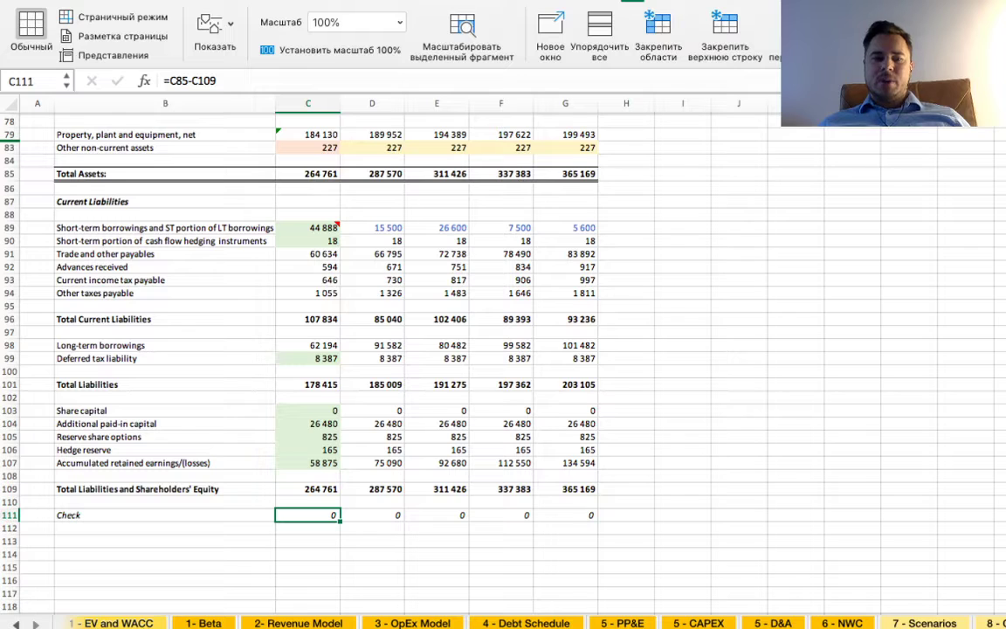
# - Open the 1 - EV and WACC sheet and set its zoom to 150%
pyautogui.hscroll(-1, 533, 622)
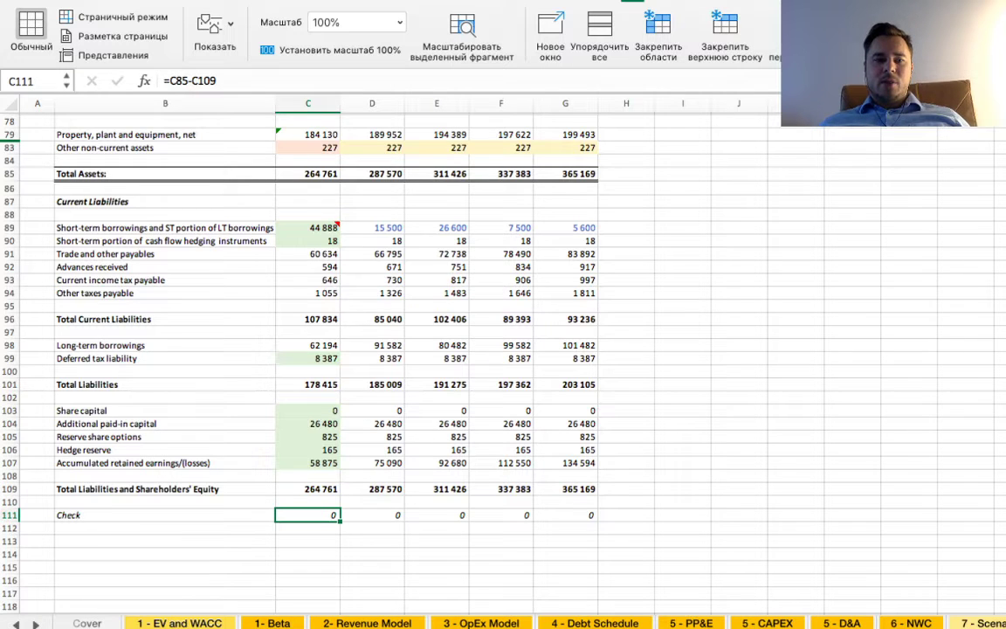
pyautogui.click(179, 622)
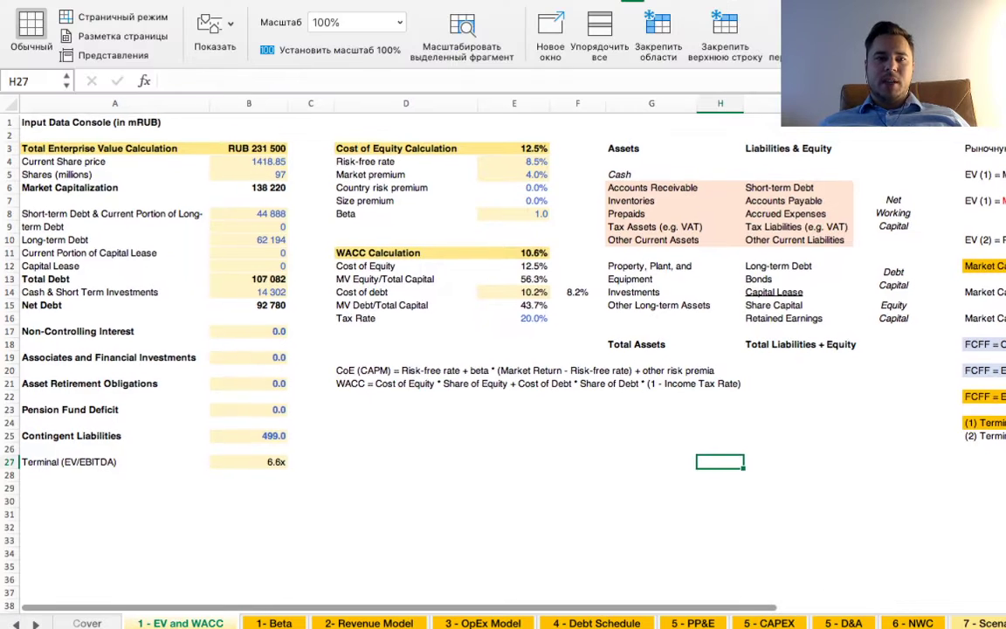
pyautogui.click(338, 22)
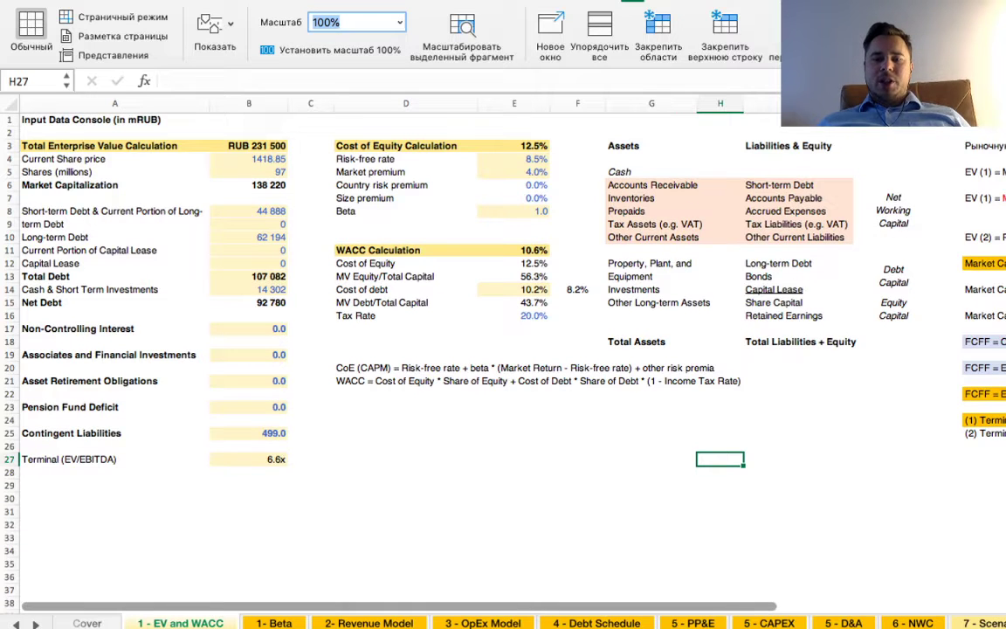
pyautogui.press('Return')
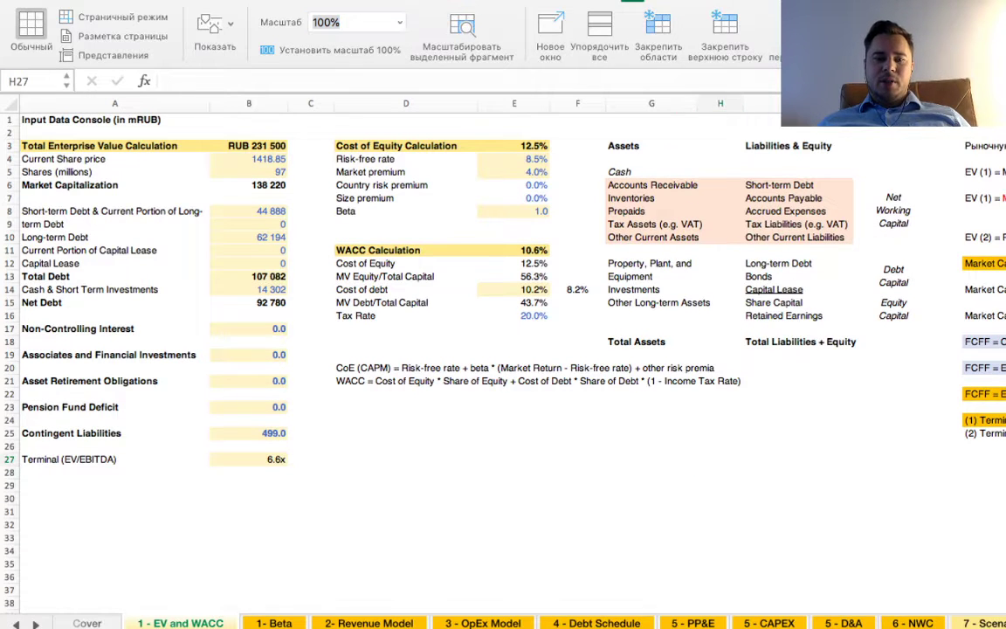
pyautogui.press('super+Tab')
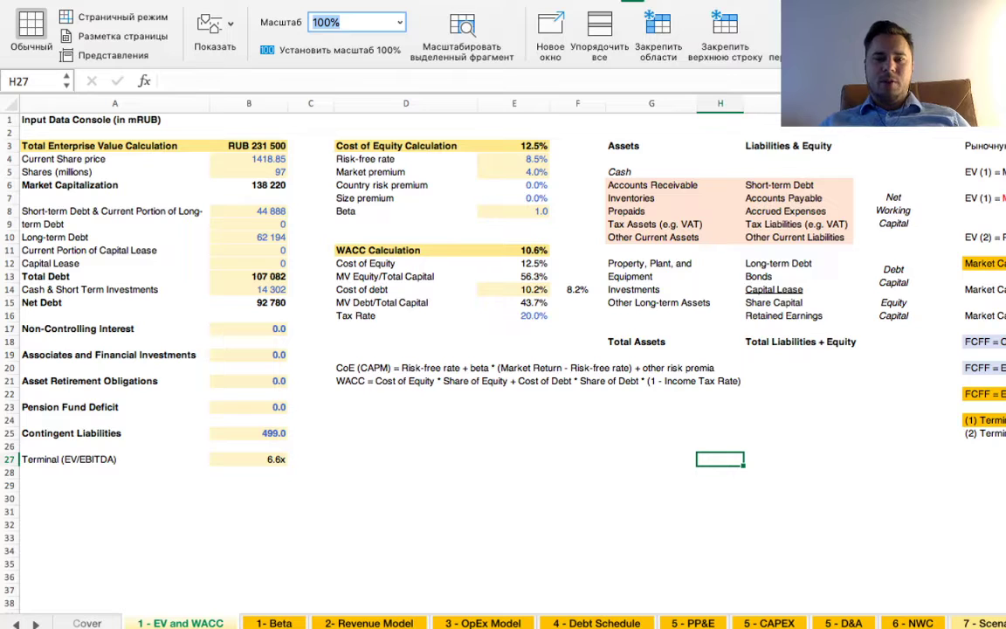
pyautogui.write('150')
pyautogui.press('Return')
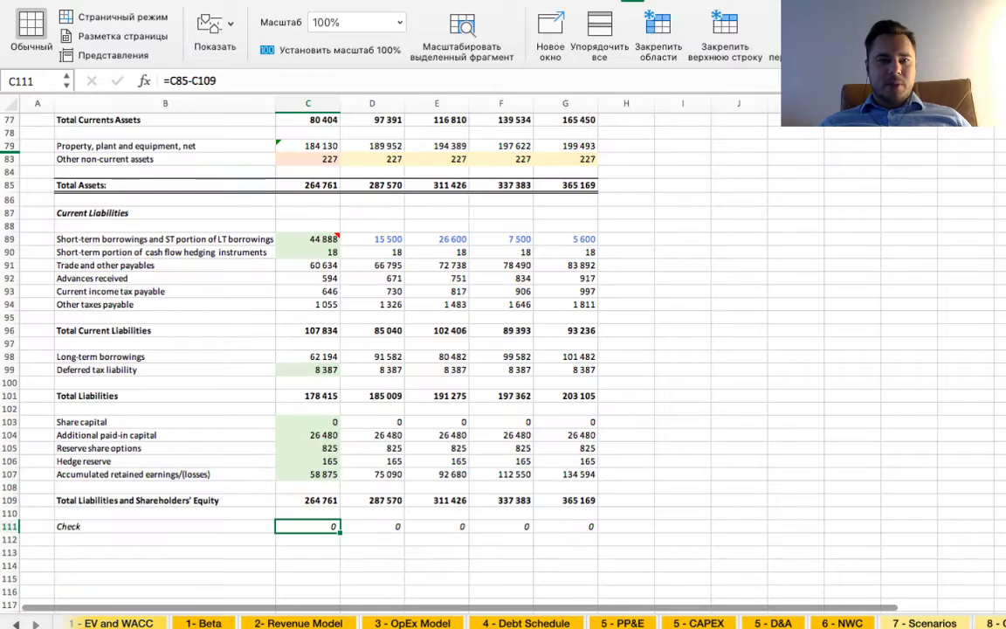
# - Check the scenario label in C2 of the projected statements, and return to the Input Data Console on the 1 - EV and WACC sheet
pyautogui.scroll(15, 454, 350)
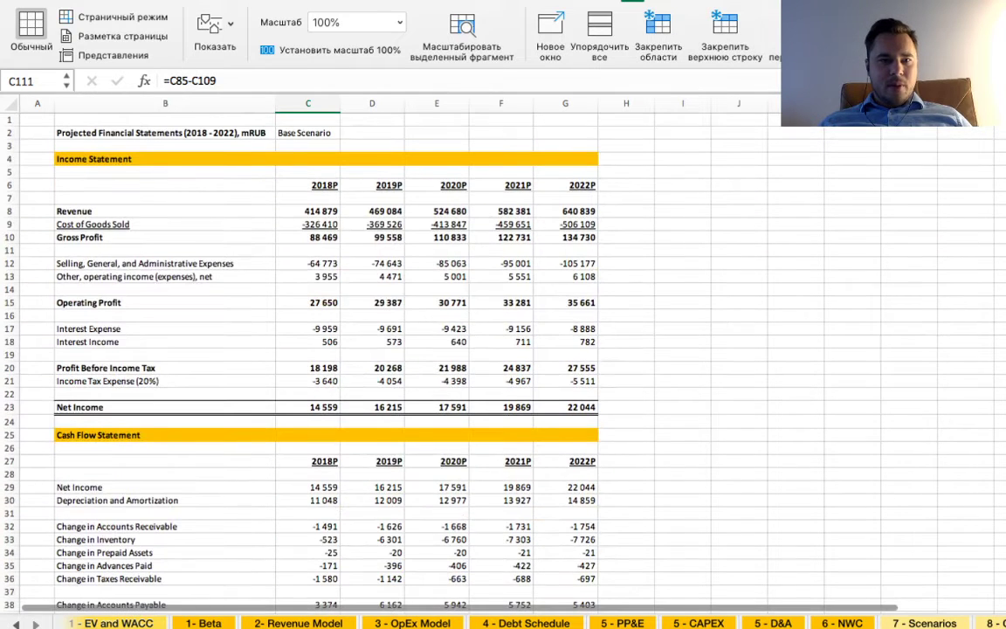
pyautogui.click(307, 133)
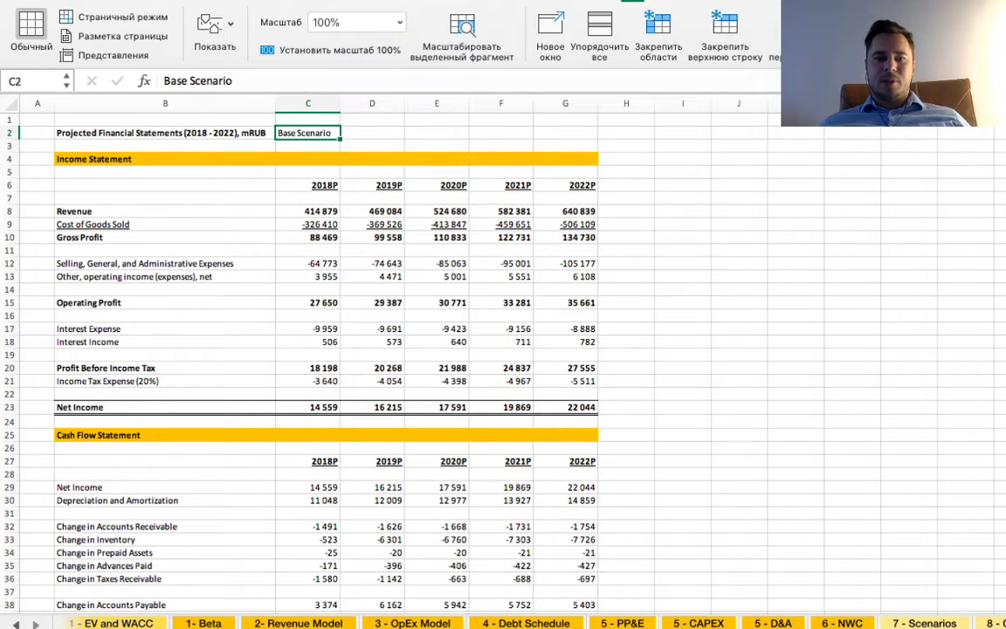
pyautogui.click(116, 622)
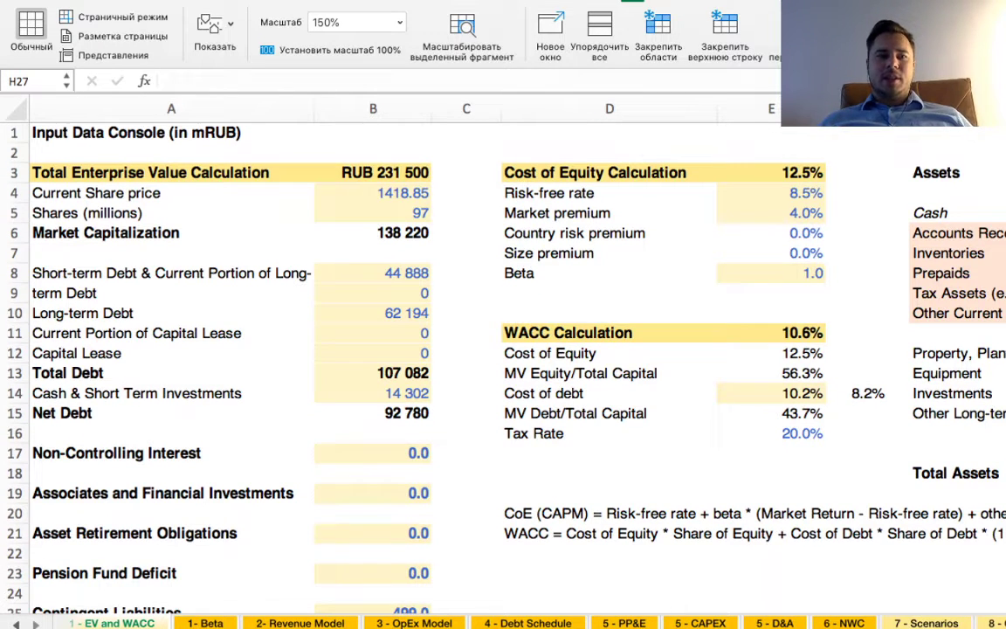
pyautogui.scroll(-1, 455, 332)
pyautogui.scroll(1, 455, 332)
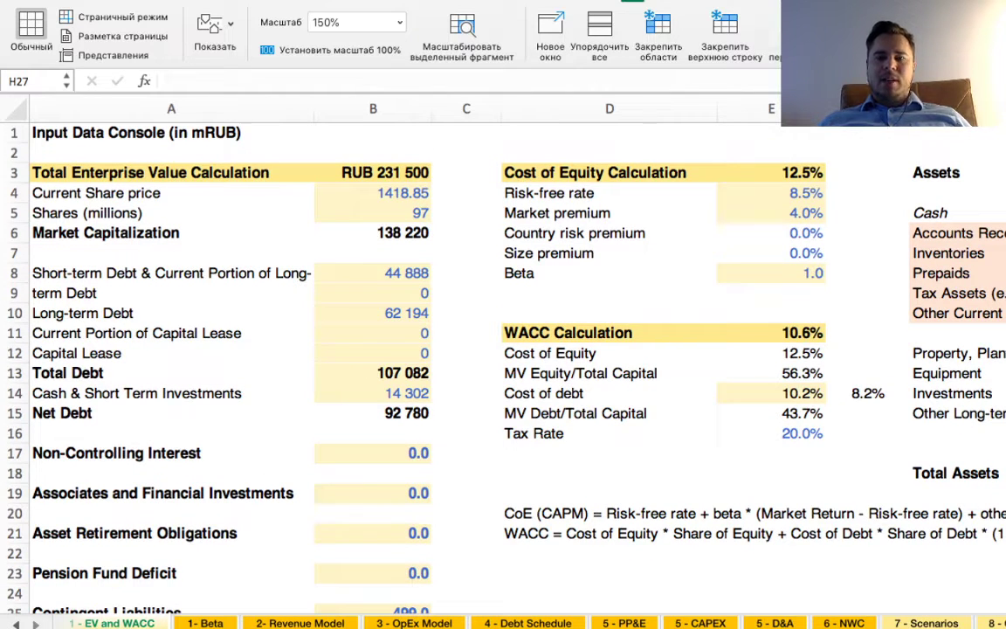
pyautogui.scroll(-1, 455, 331)
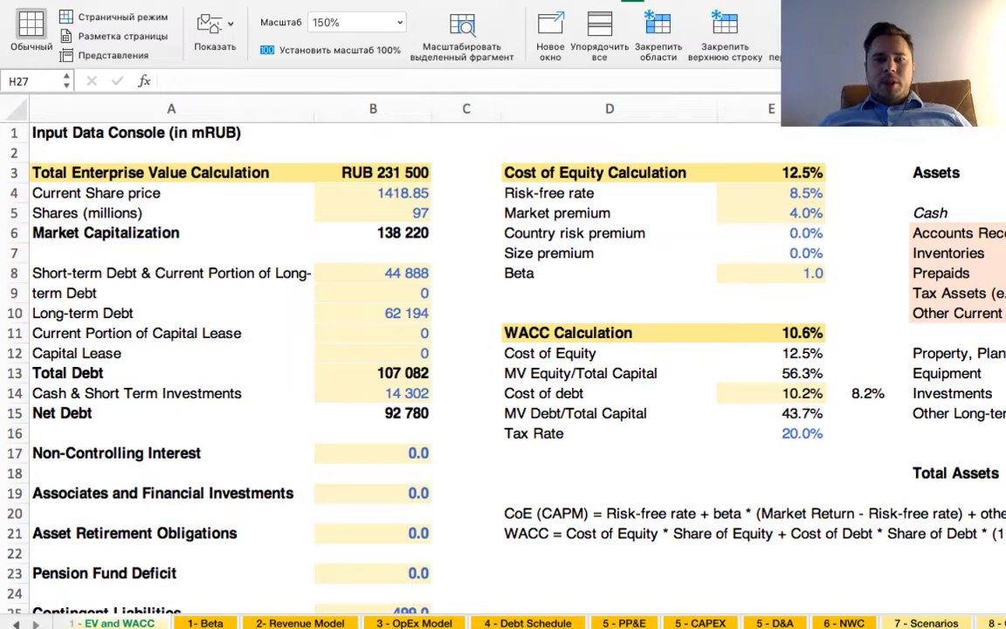
# - Inspect the Total Enterprise Value and Market Capitalization formulas in column B, along with the share price and share count inputs
pyautogui.click(372, 172)
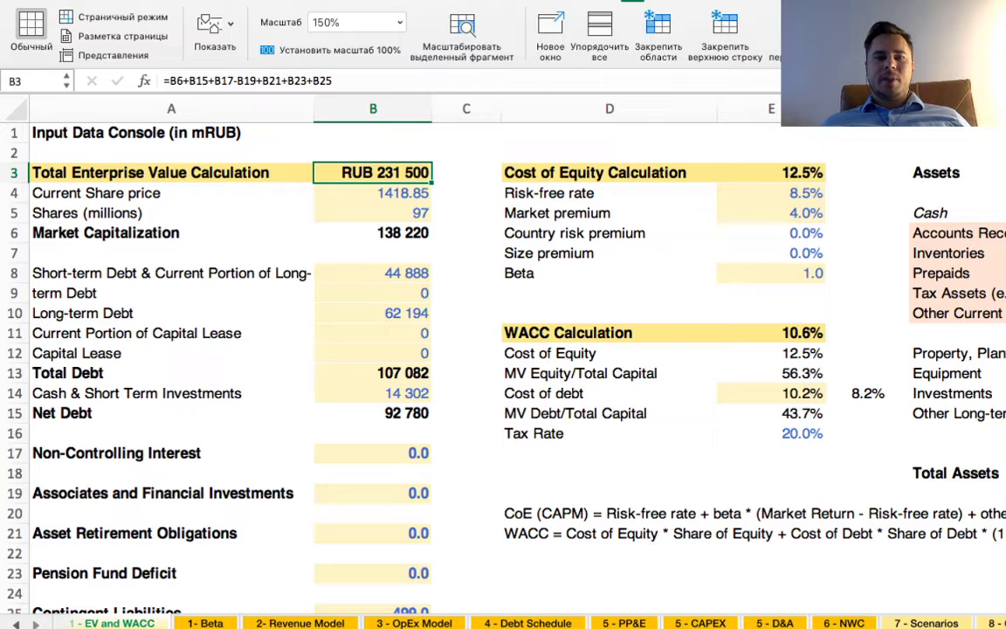
pyautogui.press('Down')
pyautogui.press('Down')
pyautogui.press('Down')
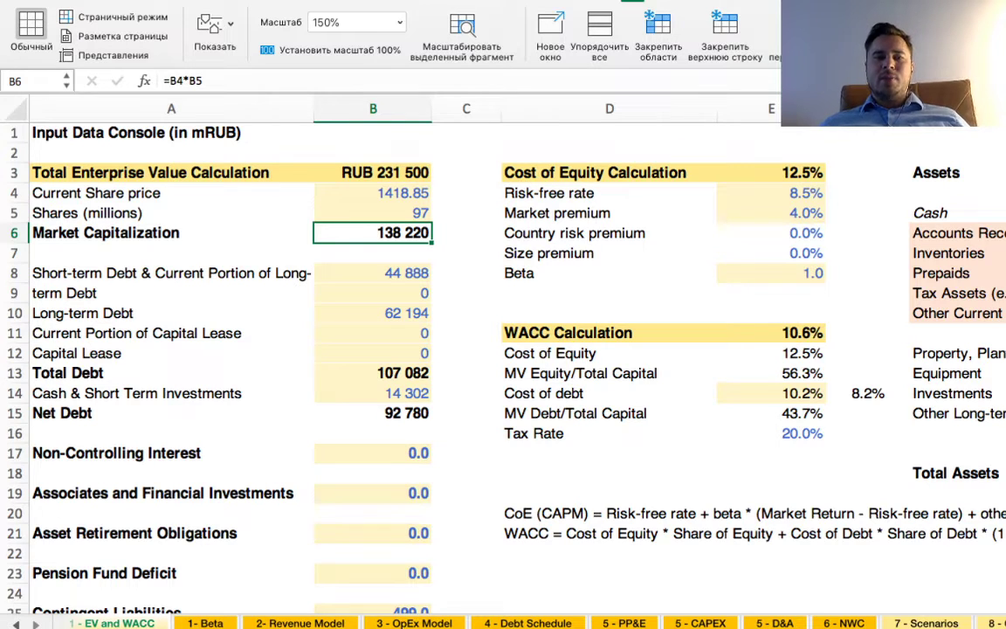
pyautogui.press('Left')
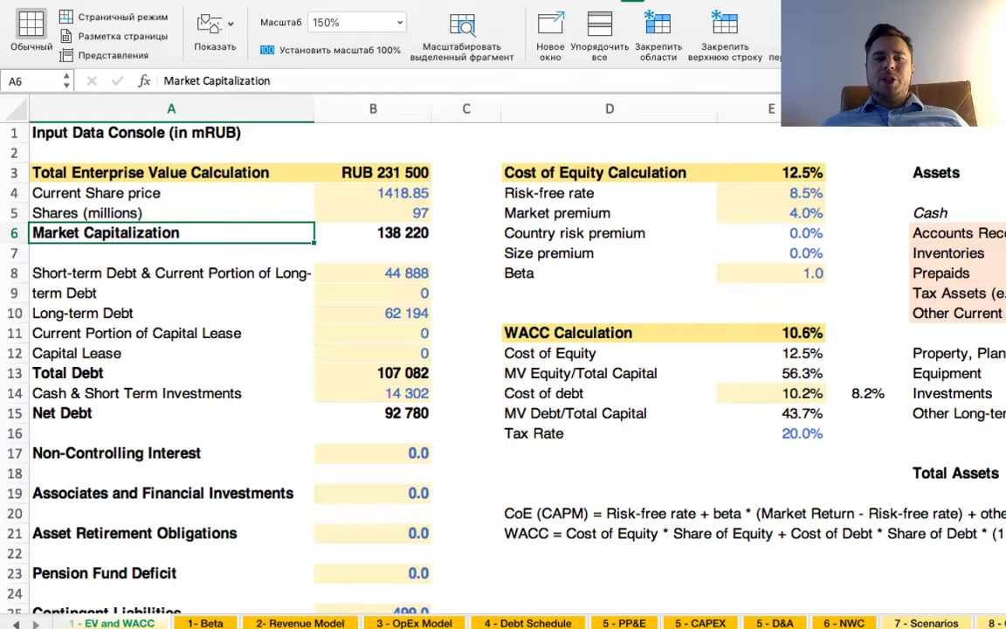
pyautogui.press('Right')
pyautogui.press('Right')
pyautogui.press('Left')
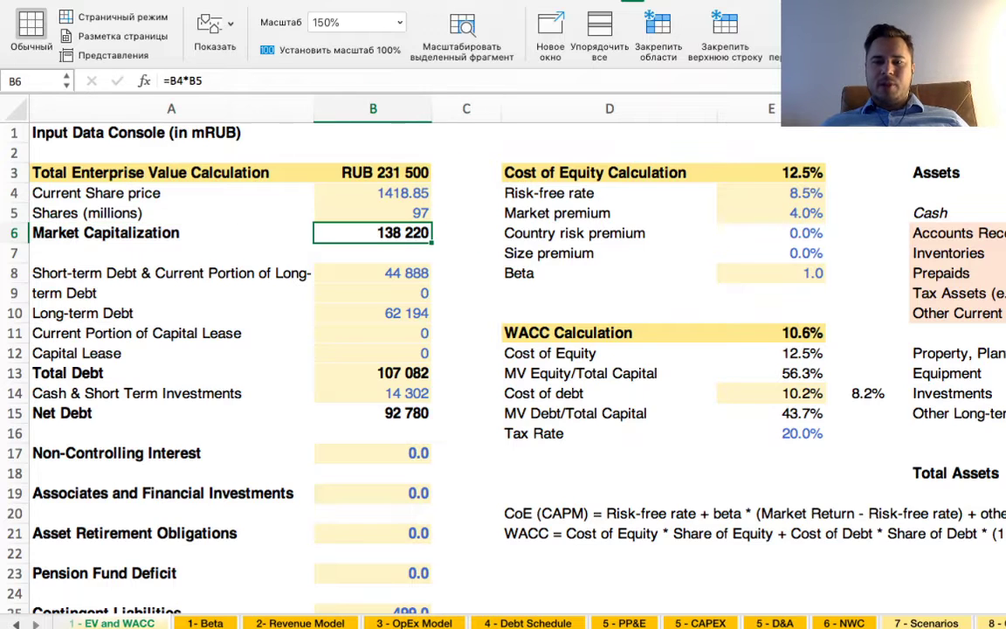
# - In cell AD21 of the 7 - Scenarios sheet, multiply B4 by B5 from the 1 - EV and WACC sheet and review the formula
pyautogui.click(927, 623)
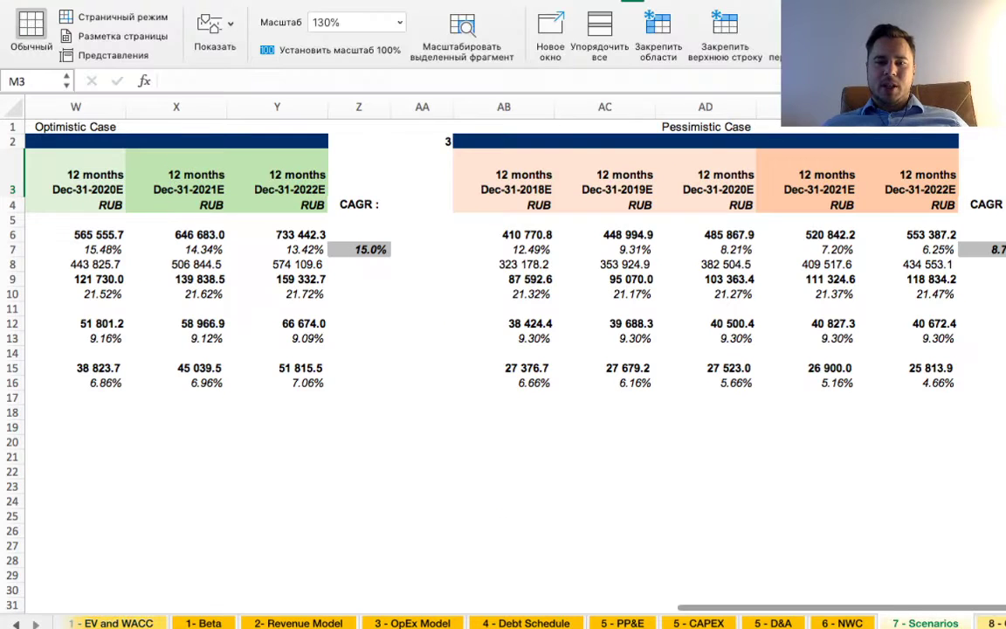
pyautogui.click(706, 457)
pyautogui.write('=')
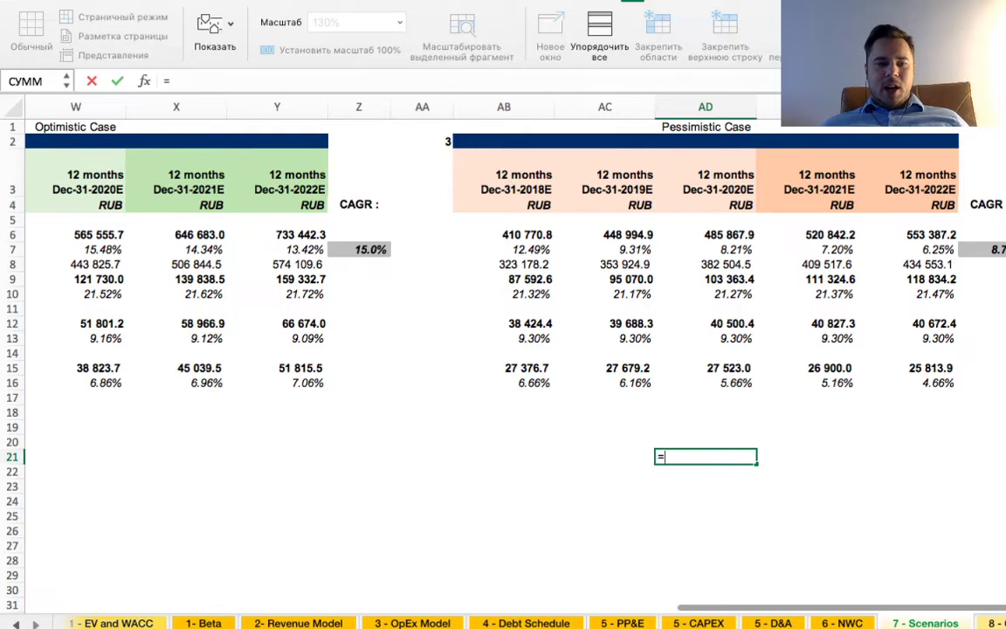
pyautogui.click(118, 622)
pyautogui.click(384, 173)
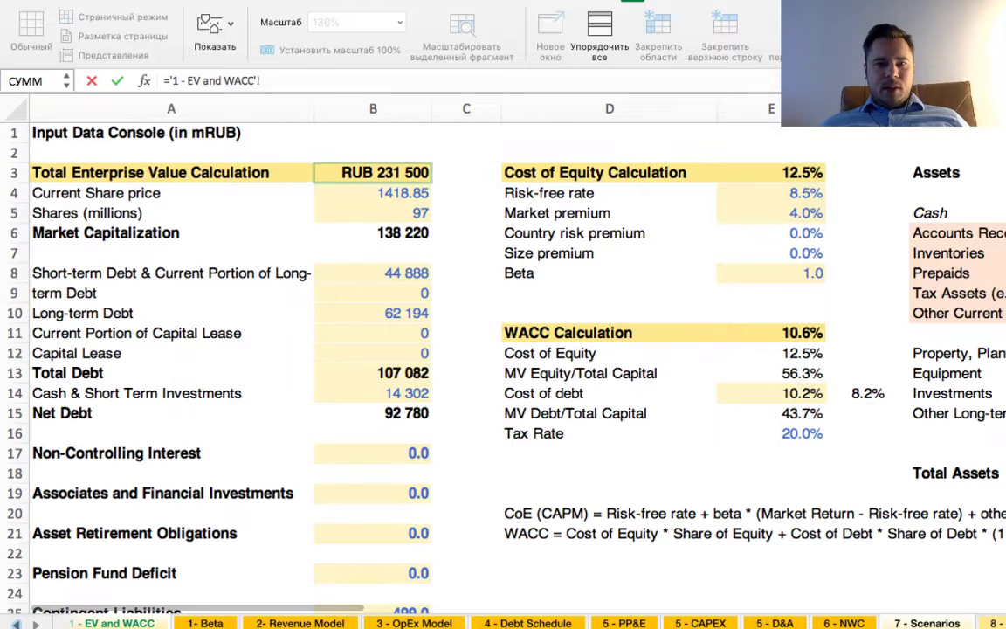
pyautogui.click(384, 193)
pyautogui.write('*')
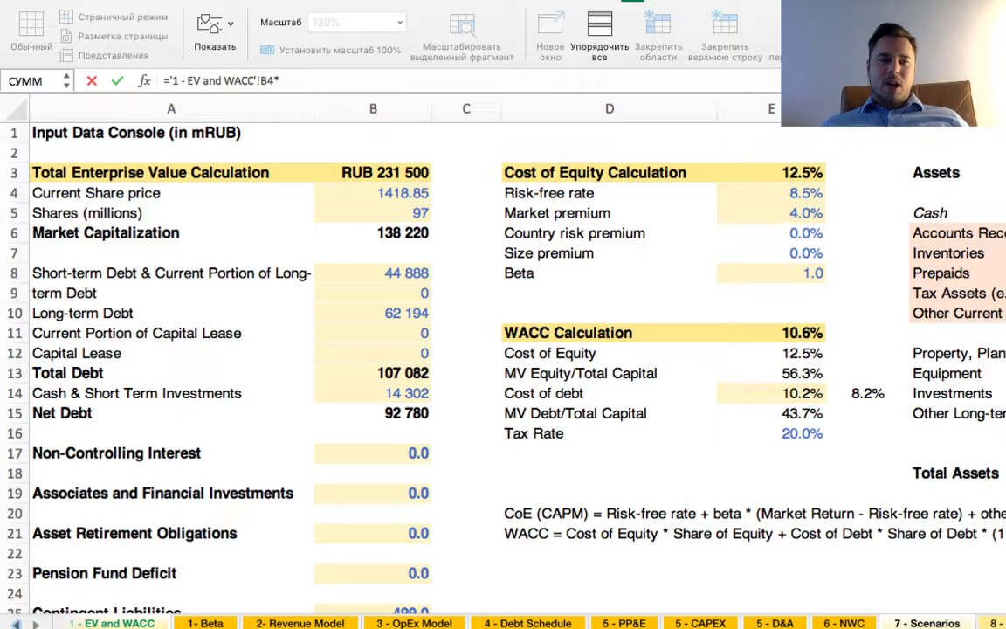
pyautogui.click(384, 213)
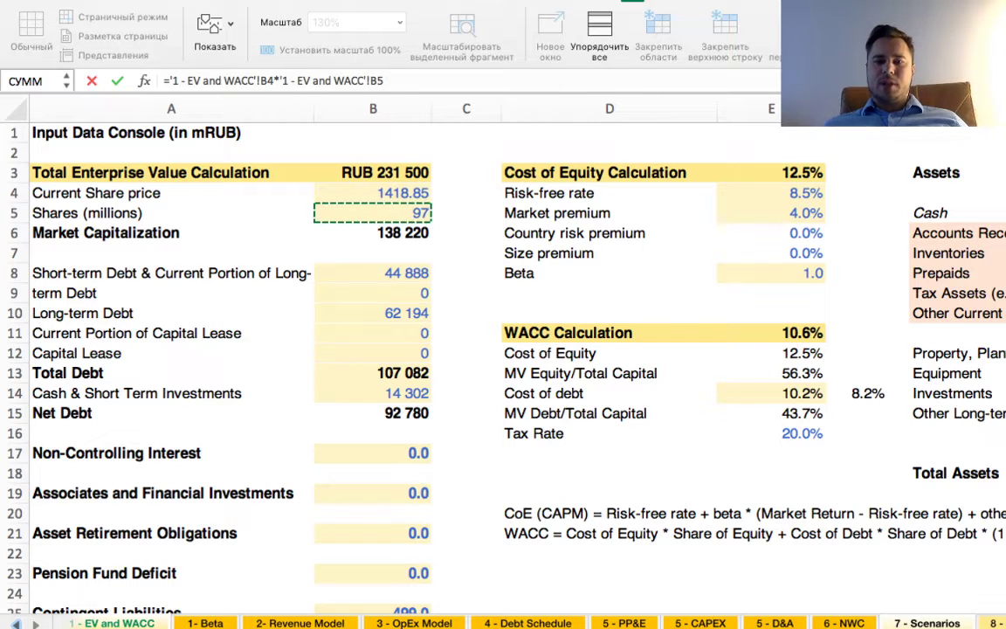
pyautogui.press('Return')
pyautogui.click(705, 457)
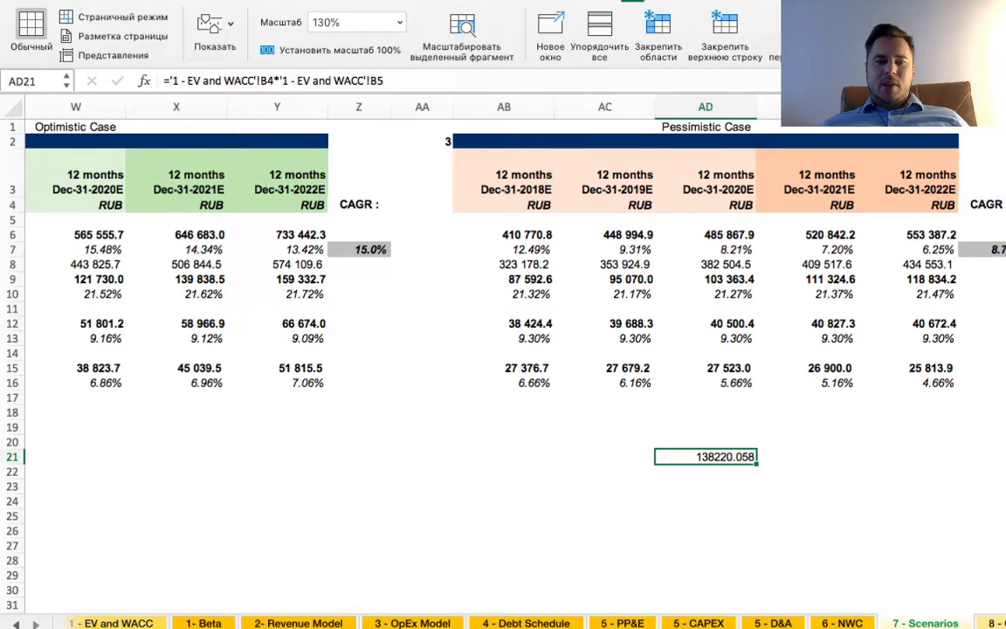
# - Return to the Market Capitalization formula in B6 on the 1 - EV and WACC sheet
pyautogui.click(112, 623)
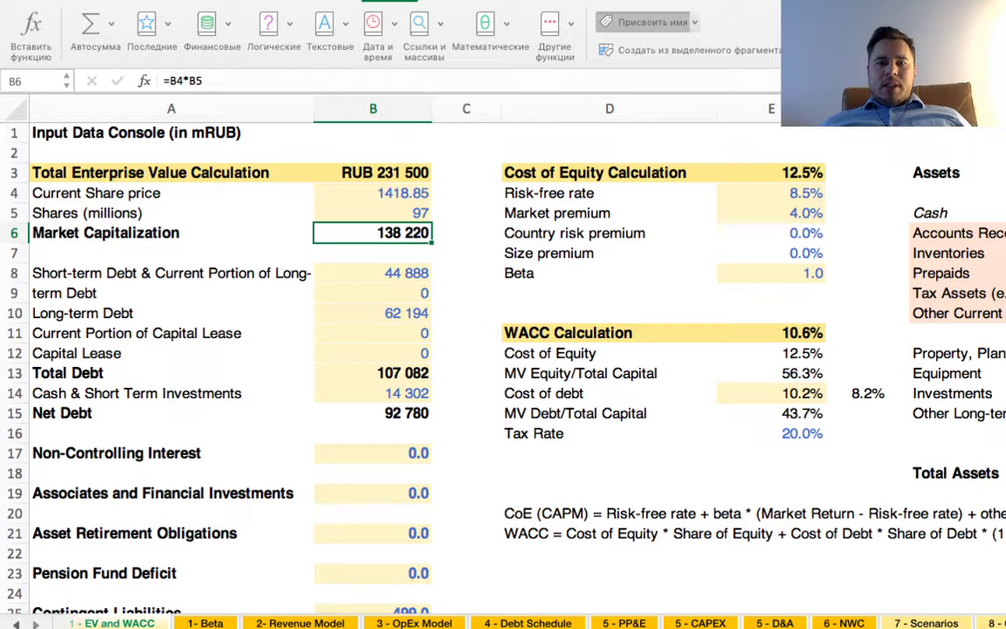
pyautogui.press('super+c')
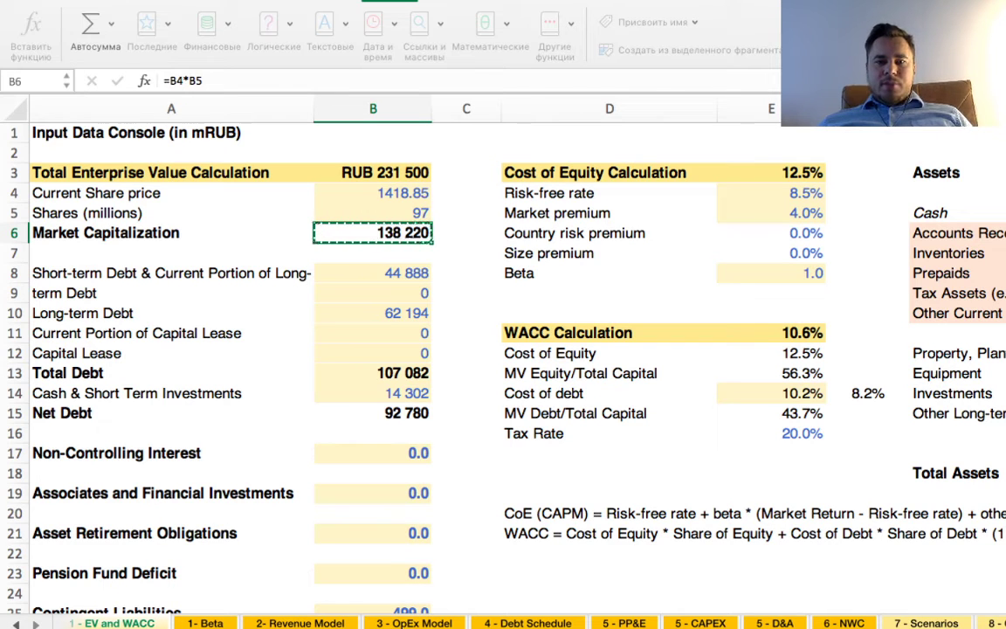
pyautogui.press('Escape')
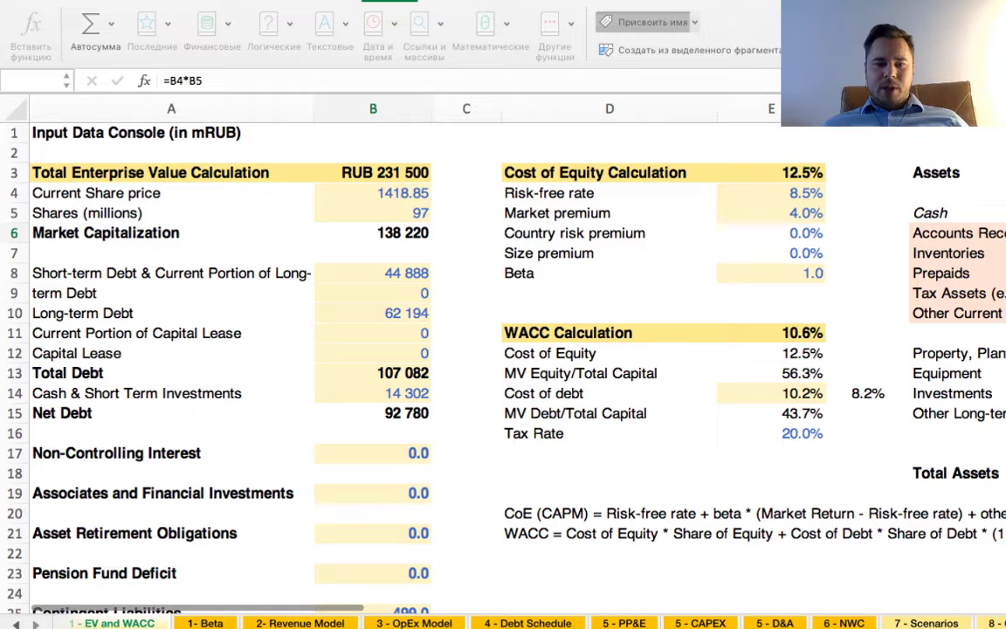
# - Hide the Window Capture 3 source in OBS, and switch back to Excel, closing the name definition dialog without changes
pyautogui.click(324, 537)
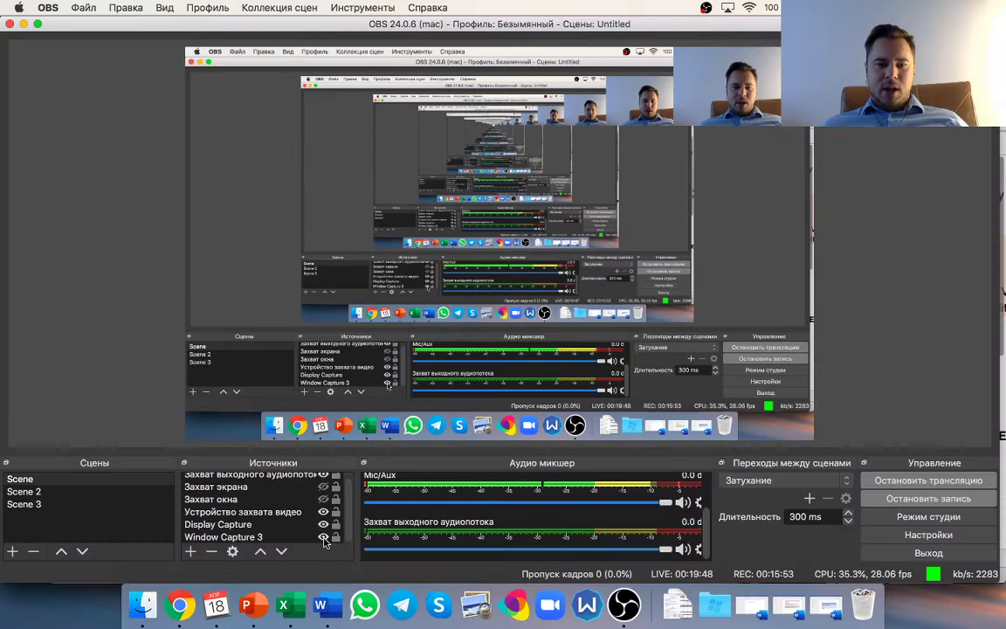
pyautogui.click(283, 604)
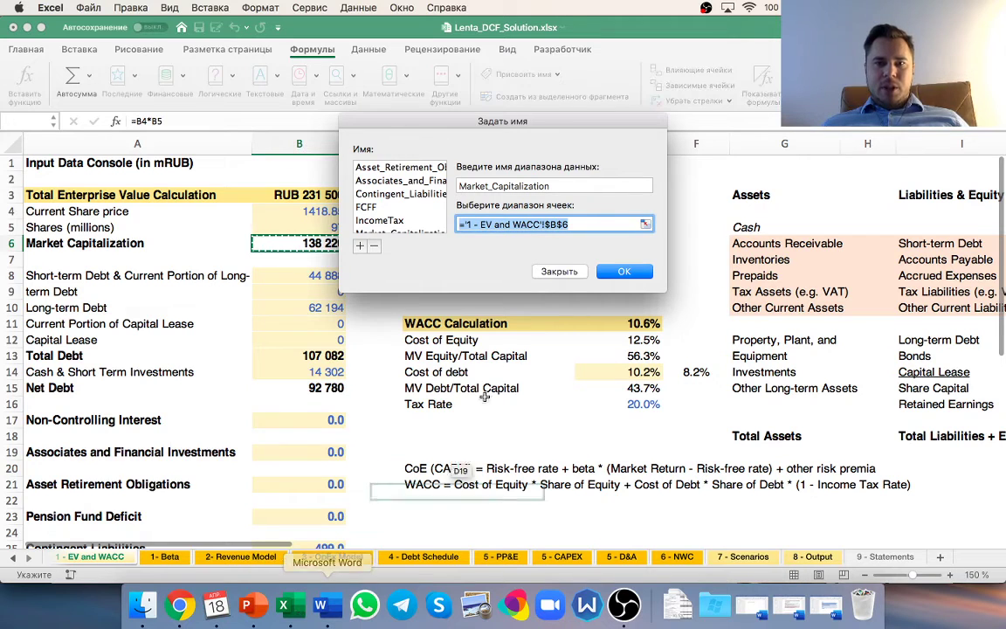
pyautogui.click(559, 272)
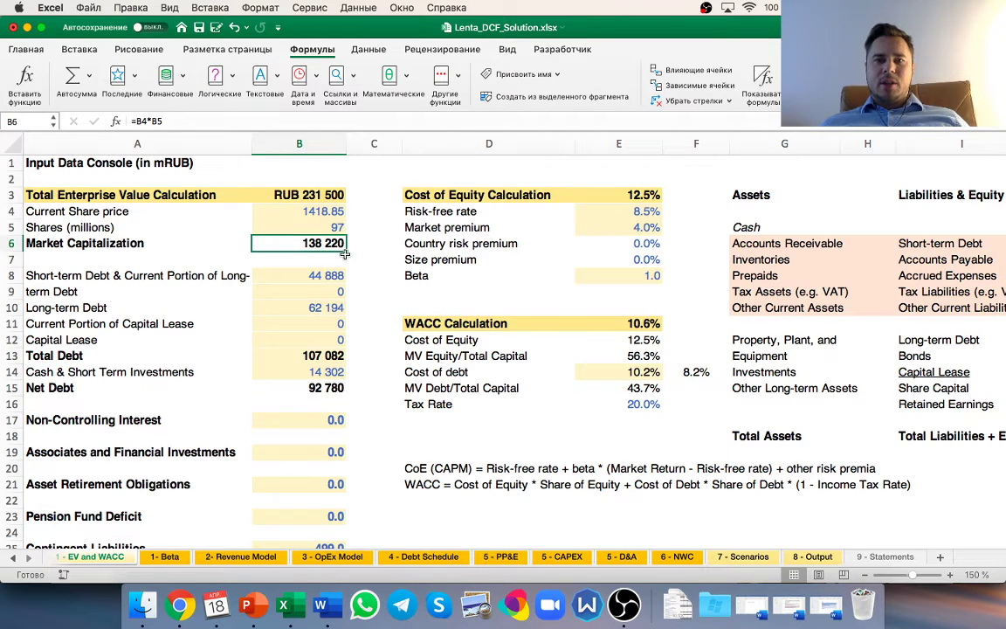
# - Open the name definition for Market Capitalization cell B6 and examine the name Market_Capitalization and its cell range
pyautogui.click(548, 75)
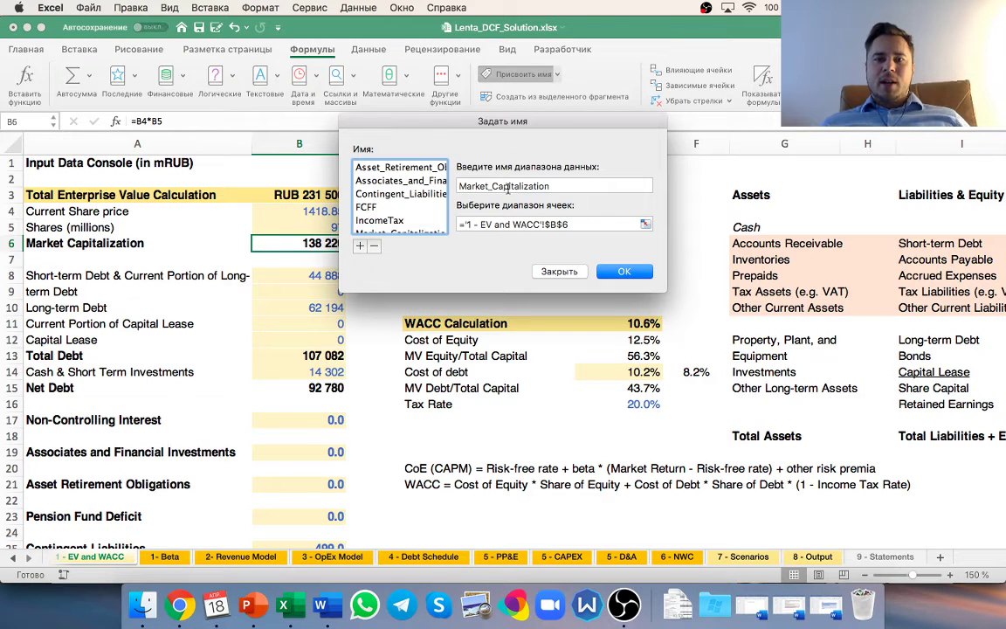
pyautogui.moveTo(500, 121); pyautogui.dragTo(583, 107)
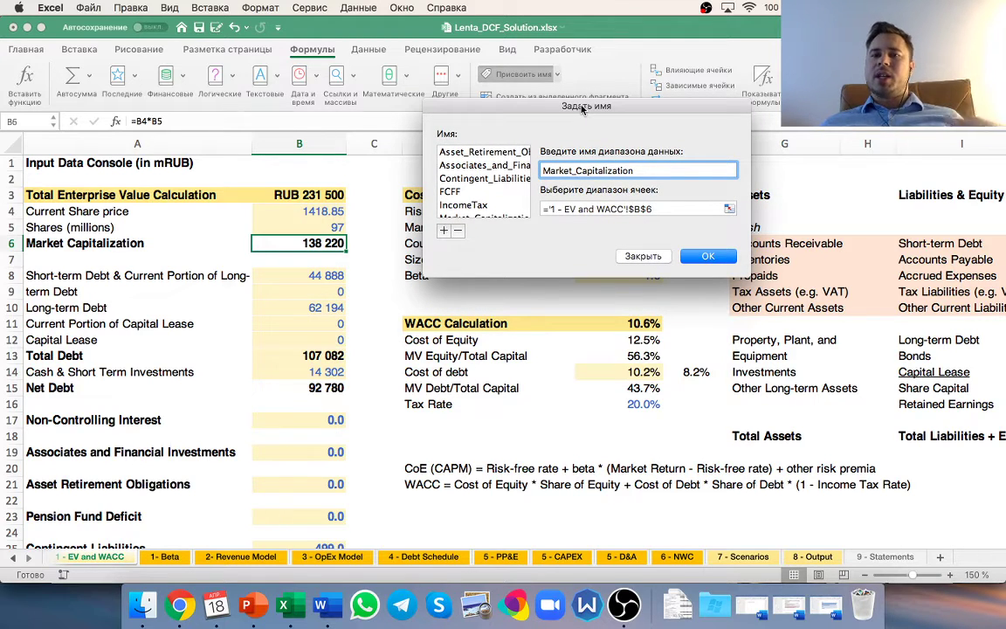
pyautogui.click(543, 200)
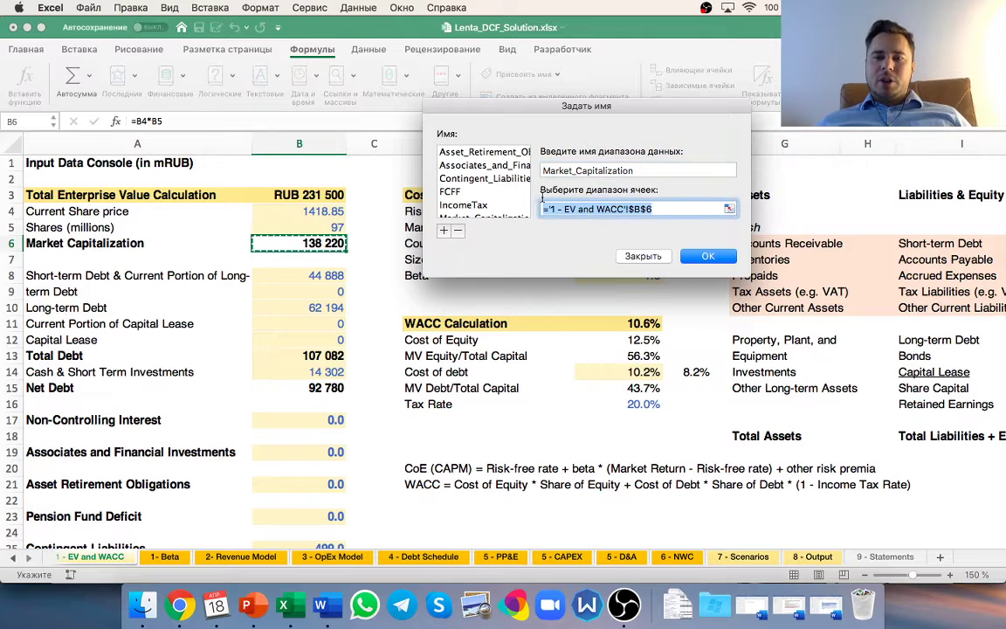
# - Redefine the name Market_Capitalization as the product of cells B4 and B5 on the 1 - EV and WACC sheet
pyautogui.press('BackSpace')
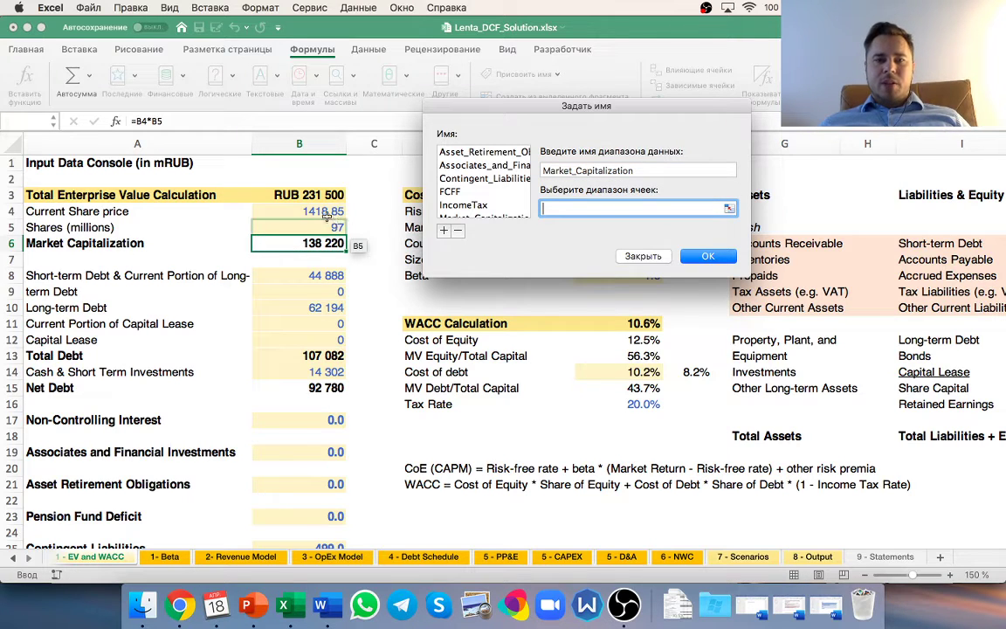
pyautogui.click(323, 214)
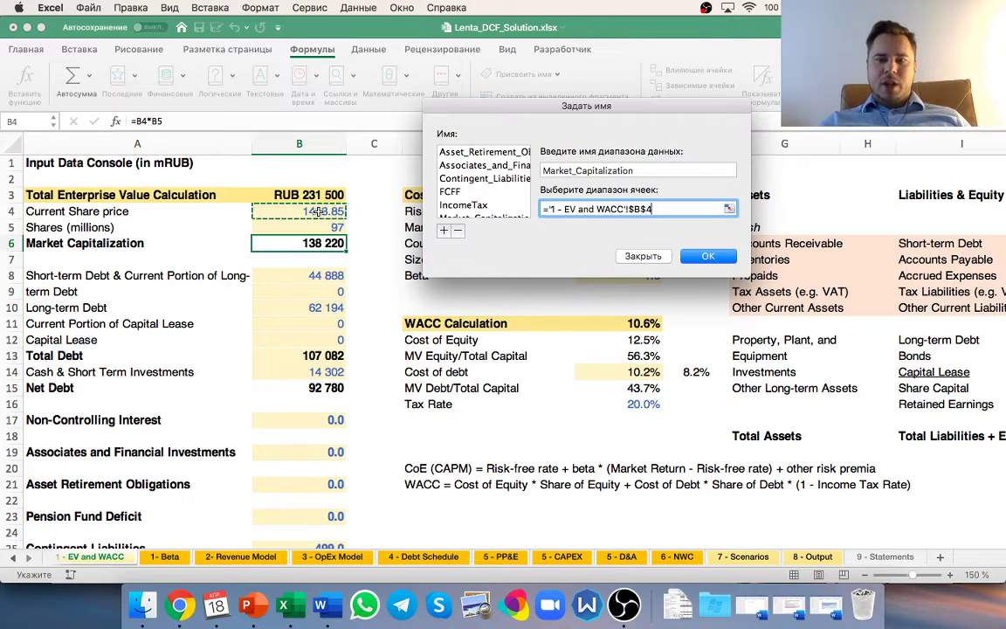
pyautogui.write('*')
pyautogui.click(319, 228)
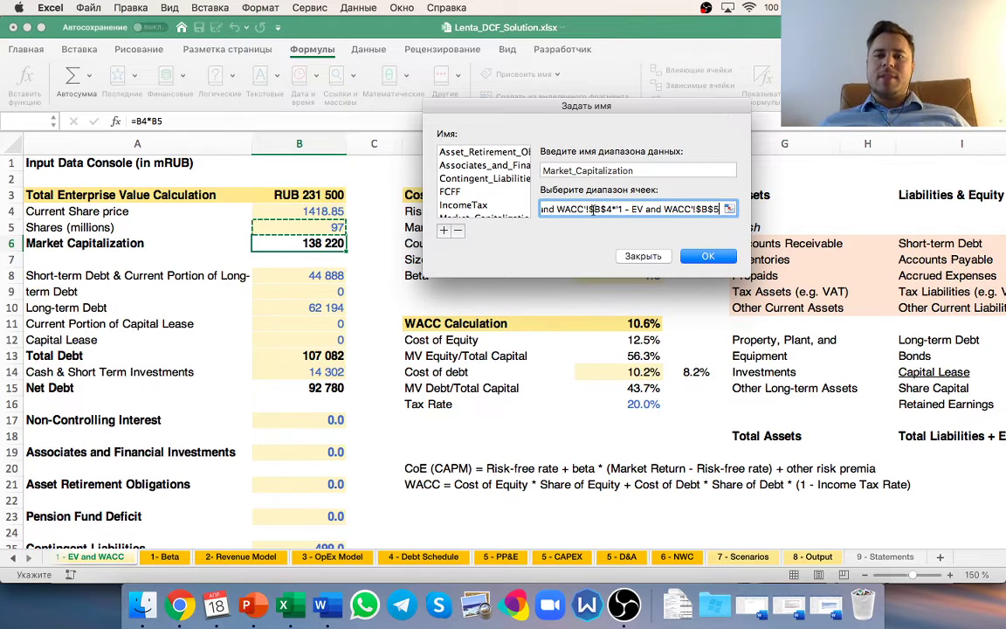
pyautogui.click(709, 257)
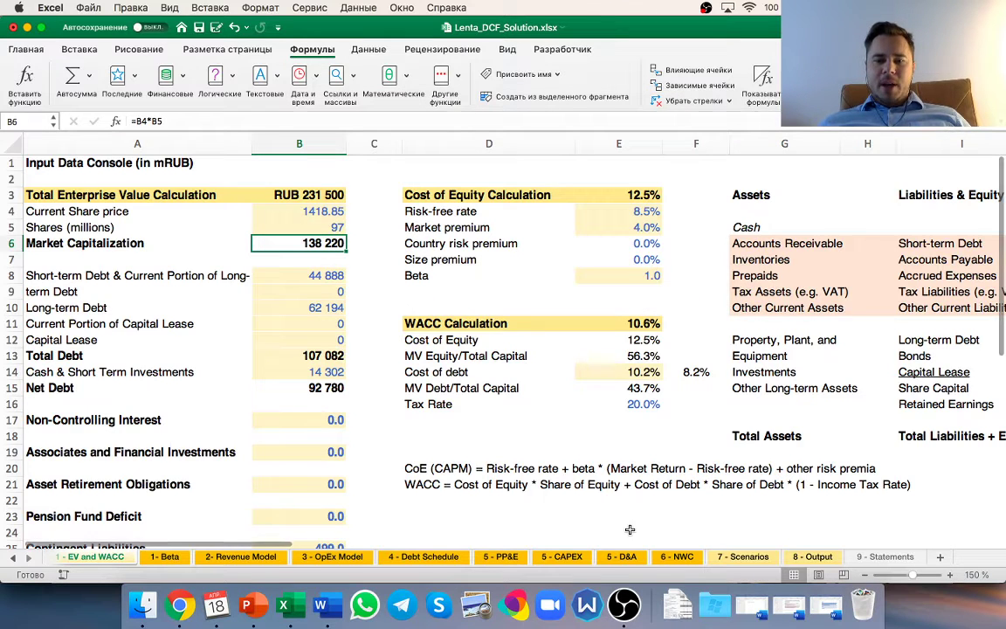
# - In cell AD22 of the 7 - Scenarios sheet, enter the formula =market_capitalization and review it
pyautogui.click(741, 556)
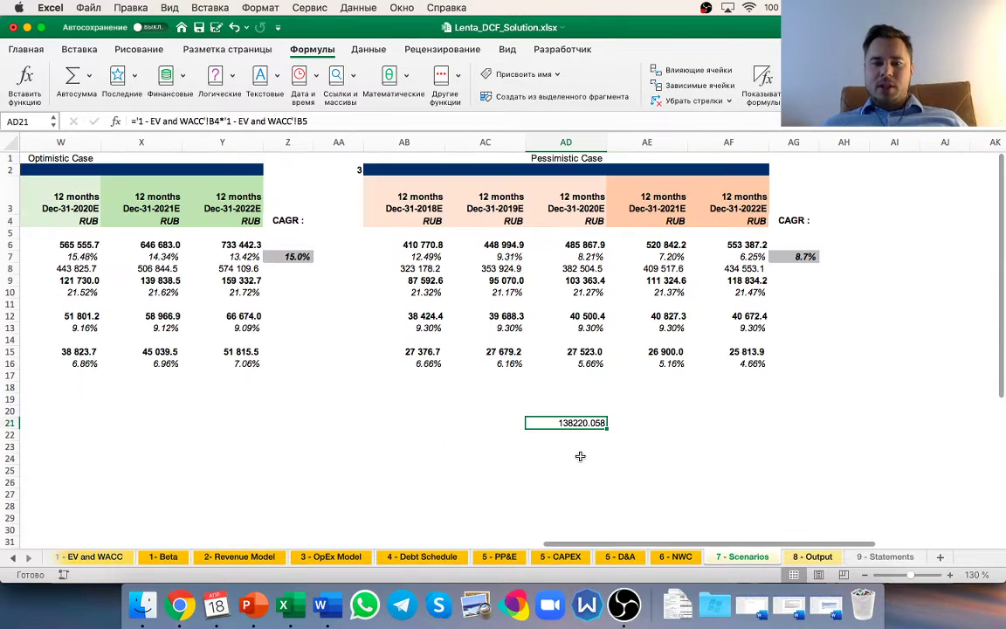
pyautogui.press('Return')
pyautogui.scroll(-2, 578, 456)
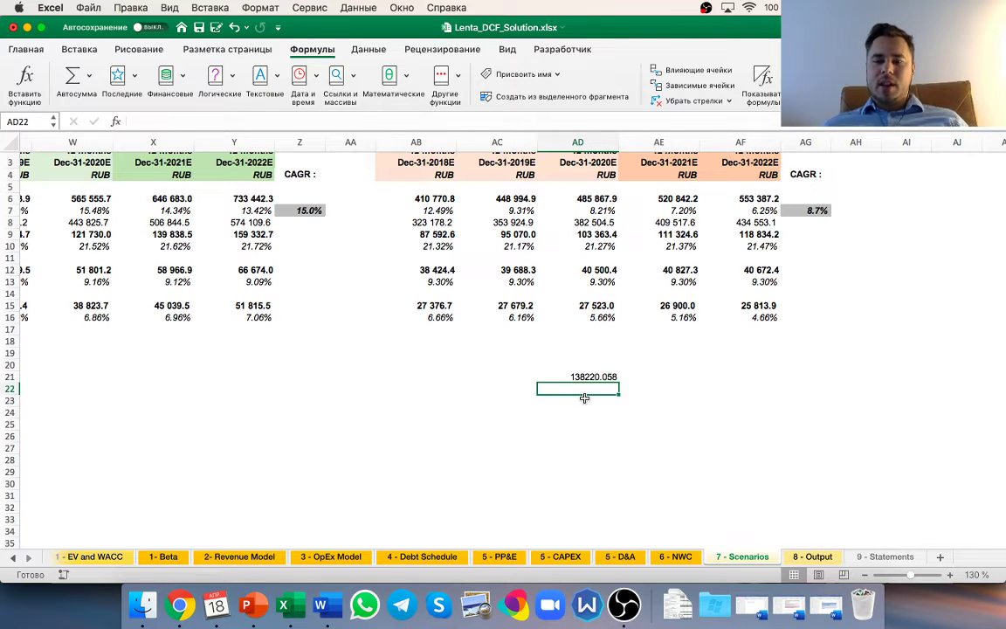
pyautogui.write('=')
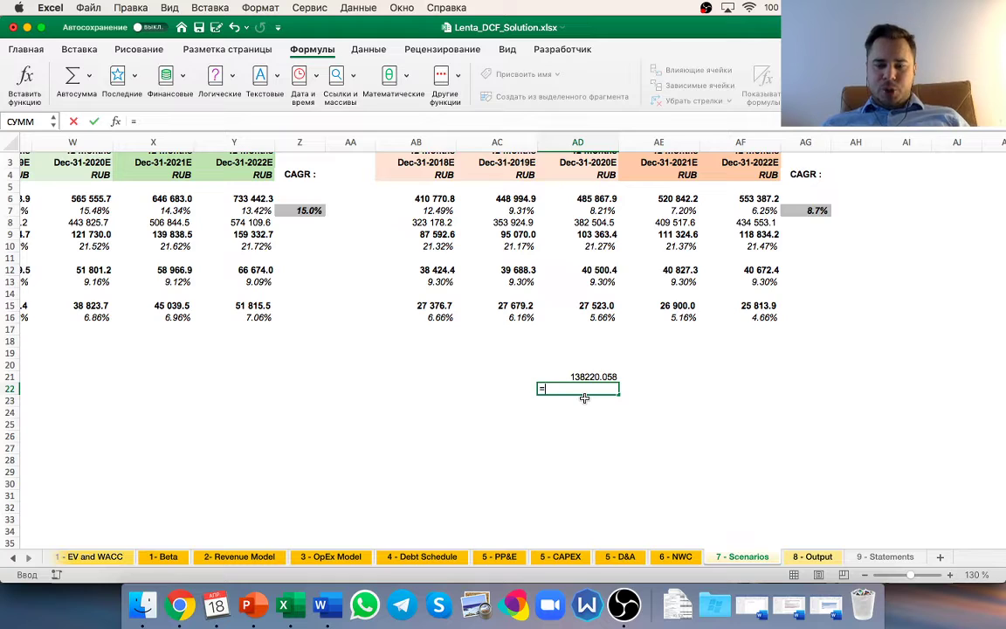
pyautogui.write('market_ca')
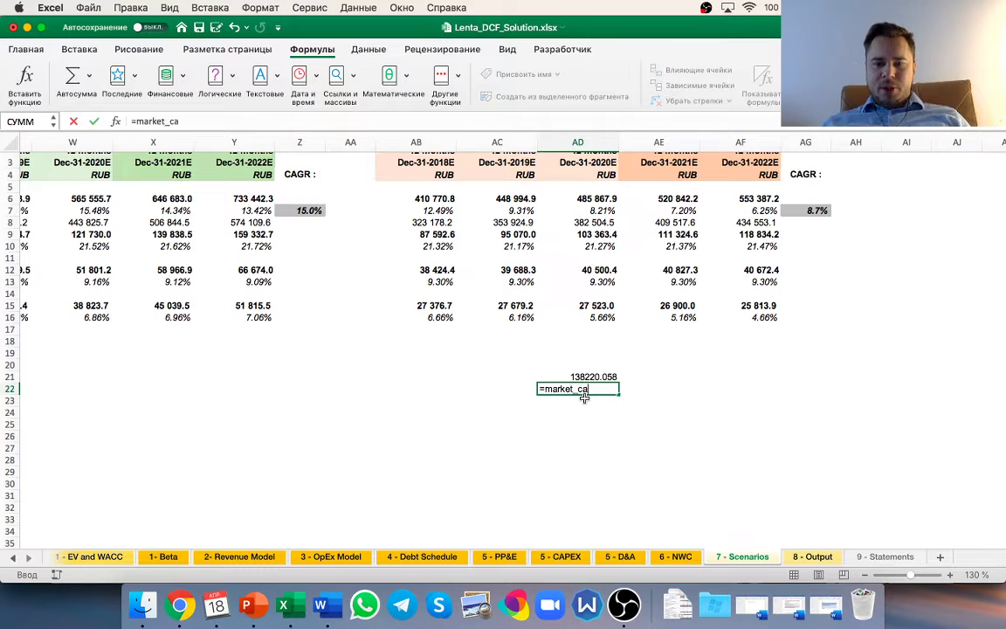
pyautogui.write('pitalization')
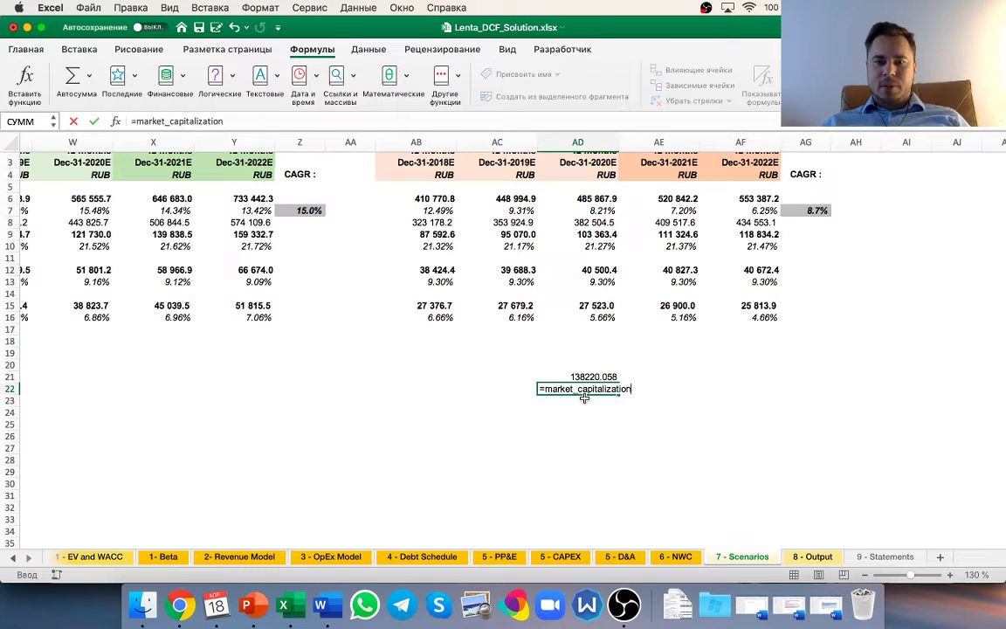
pyautogui.press('Return')
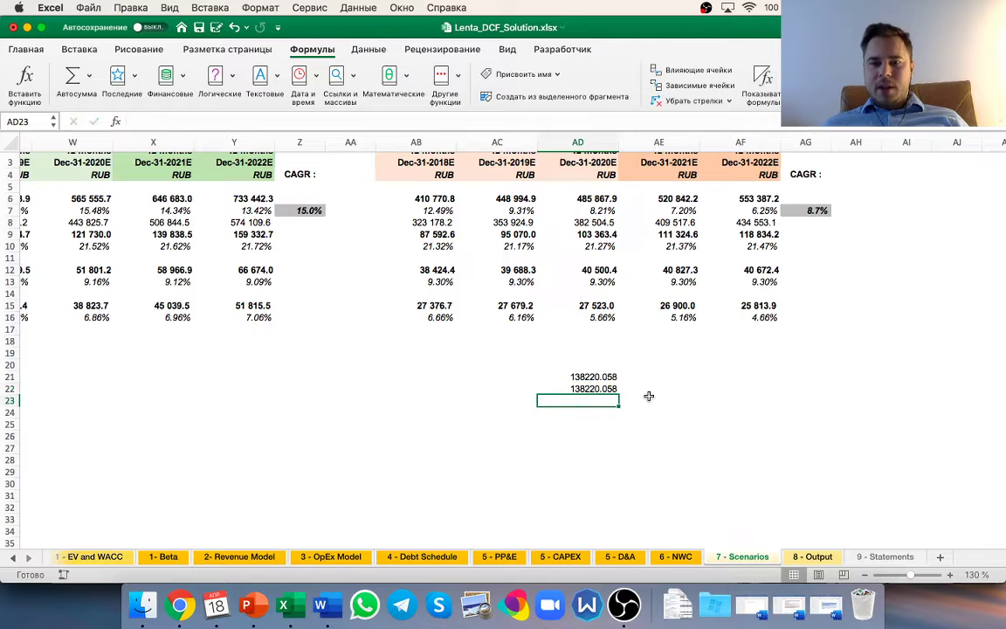
pyautogui.scroll(-3, 649, 397)
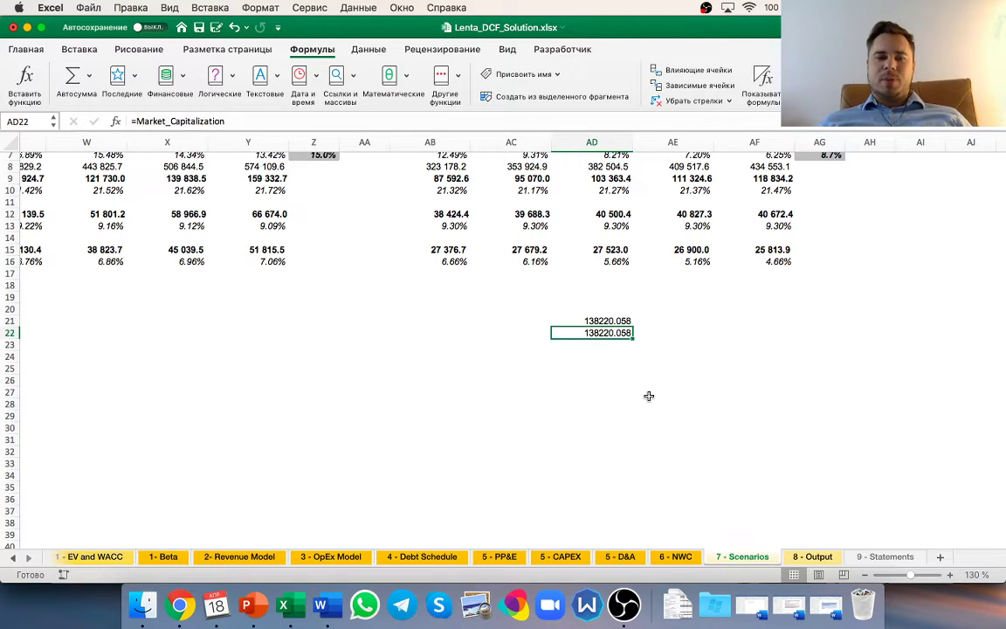
# - On the 1 - EV and WACC sheet, go through the debt inputs in column B and examine the Total Debt formula in B13
pyautogui.click(96, 556)
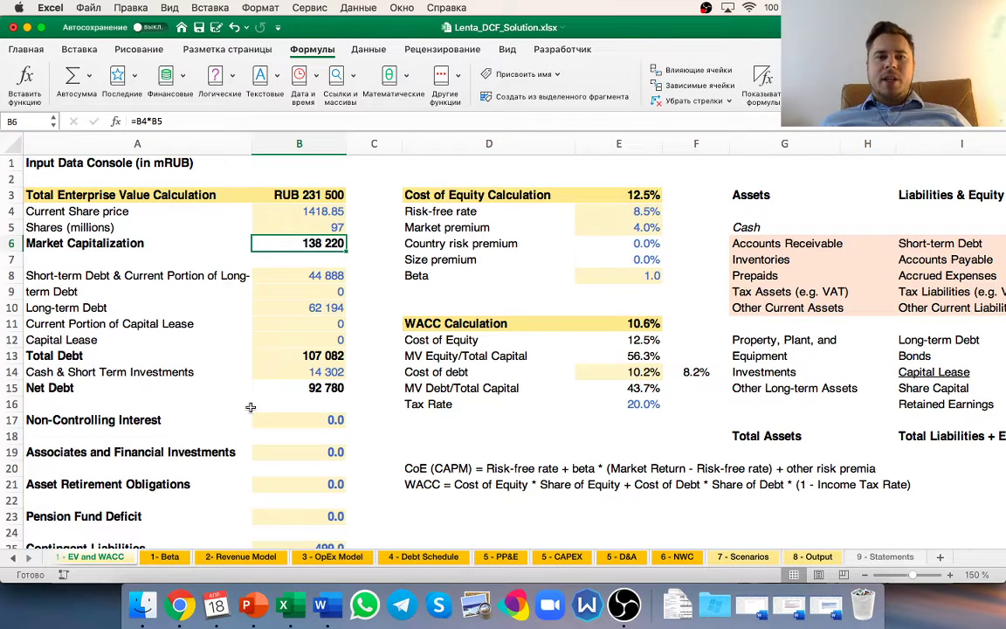
pyautogui.press('Down')
pyautogui.press('Down')
pyautogui.press('Down')
pyautogui.press('Down')
pyautogui.press('Down')
pyautogui.press('Down')
pyautogui.press('Down')
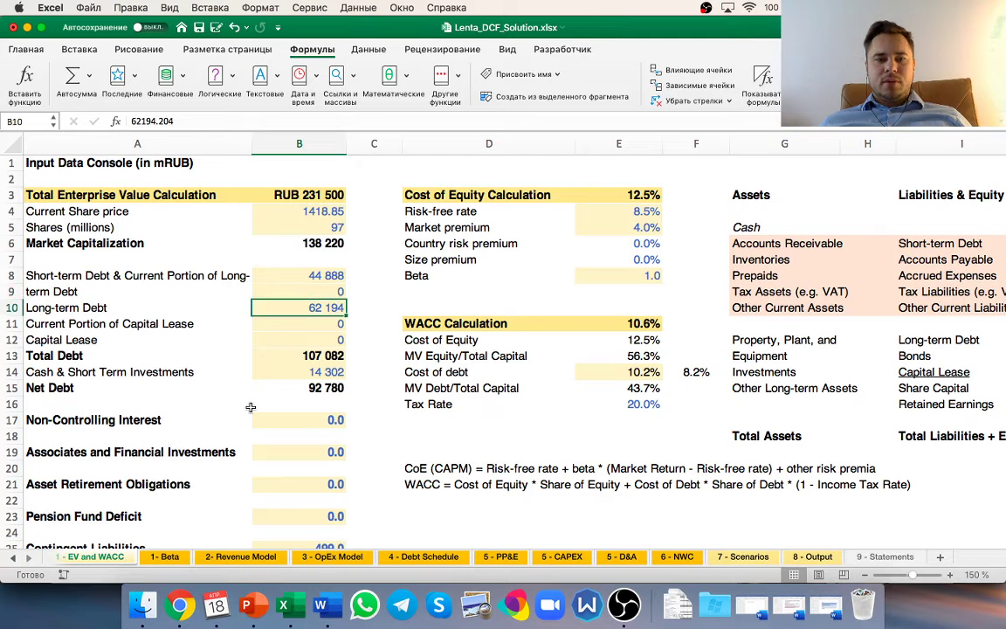
pyautogui.click(170, 121)
pyautogui.press('Return')
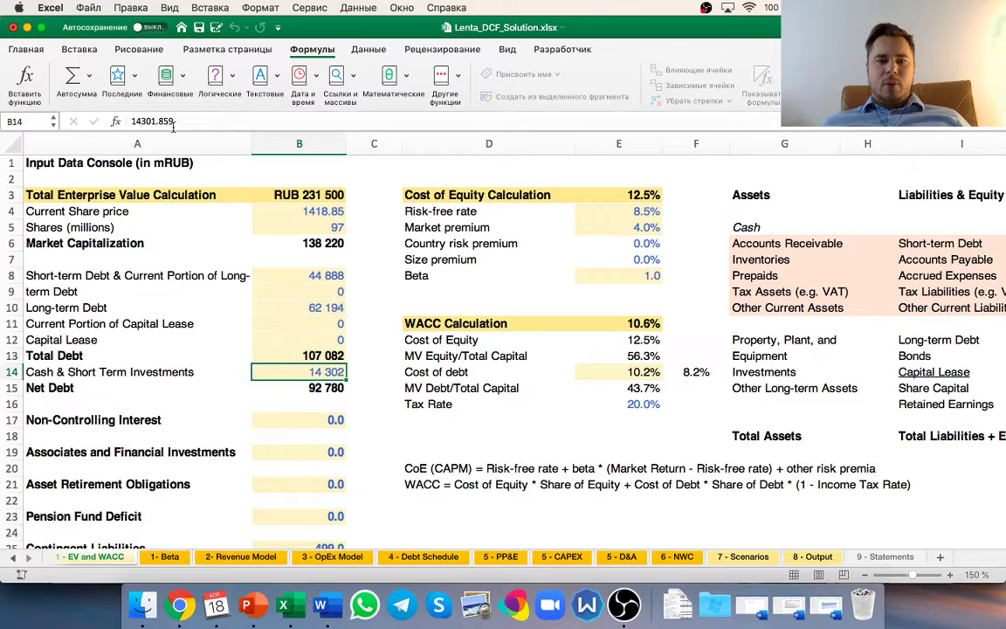
pyautogui.press('Up')
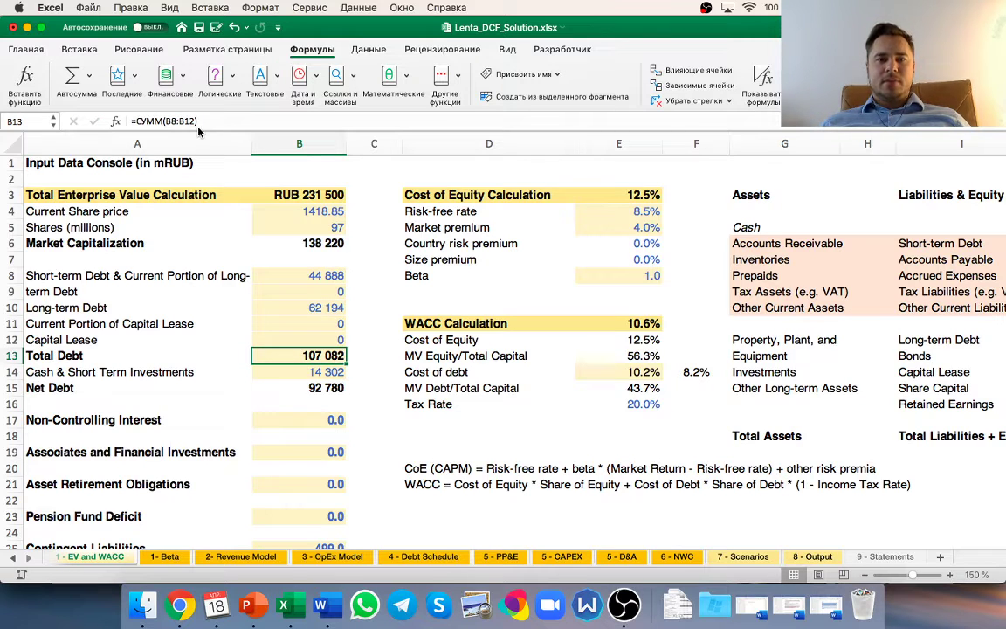
pyautogui.click(195, 122)
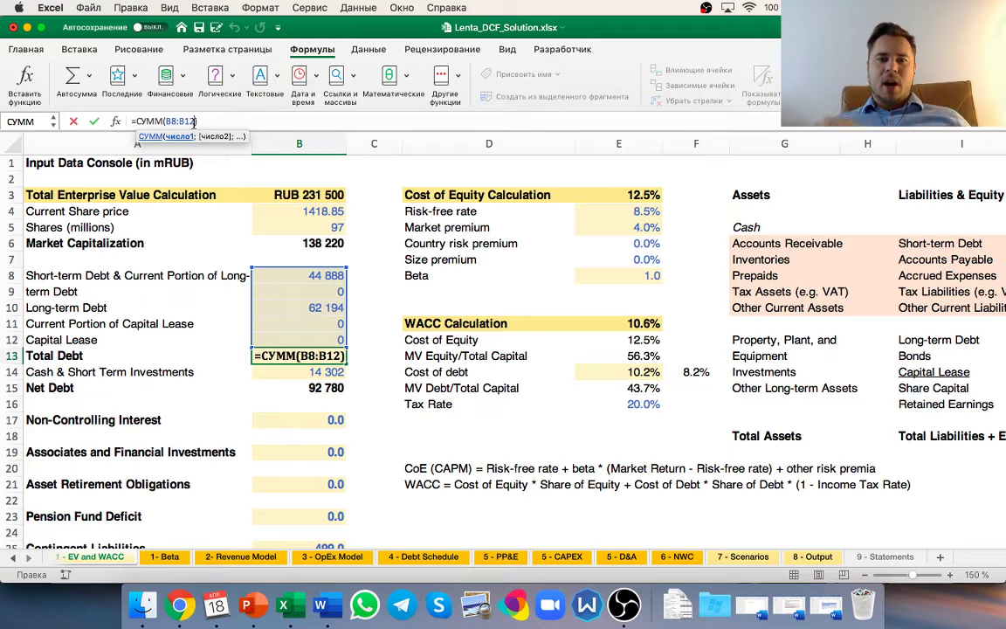
pyautogui.press('Escape')
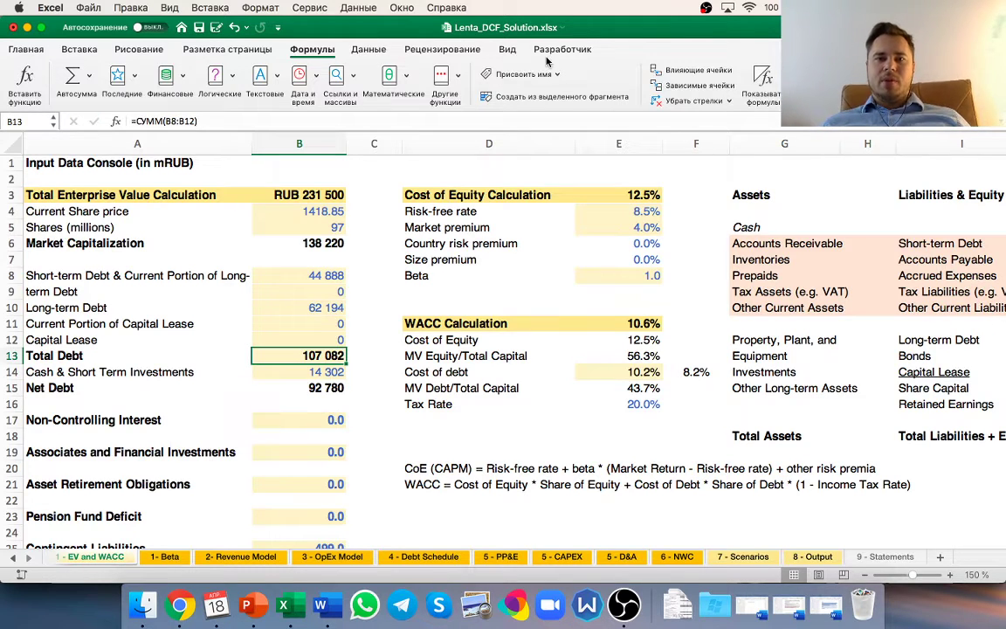
# - Assign the name Total_Debt to cell B13 on the 1 - EV and WACC sheet
pyautogui.click(483, 70)
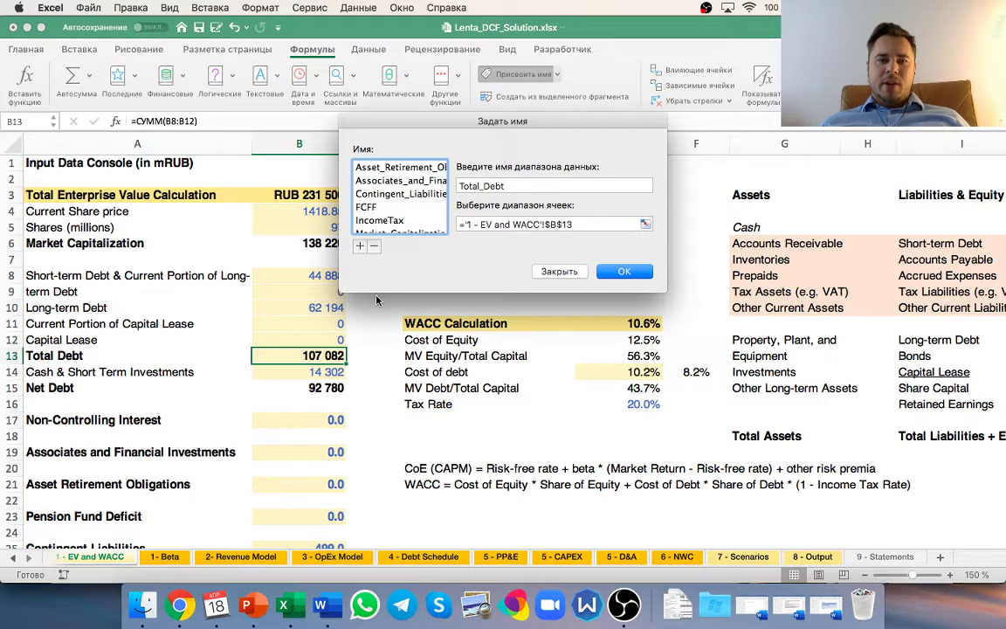
pyautogui.click(521, 224)
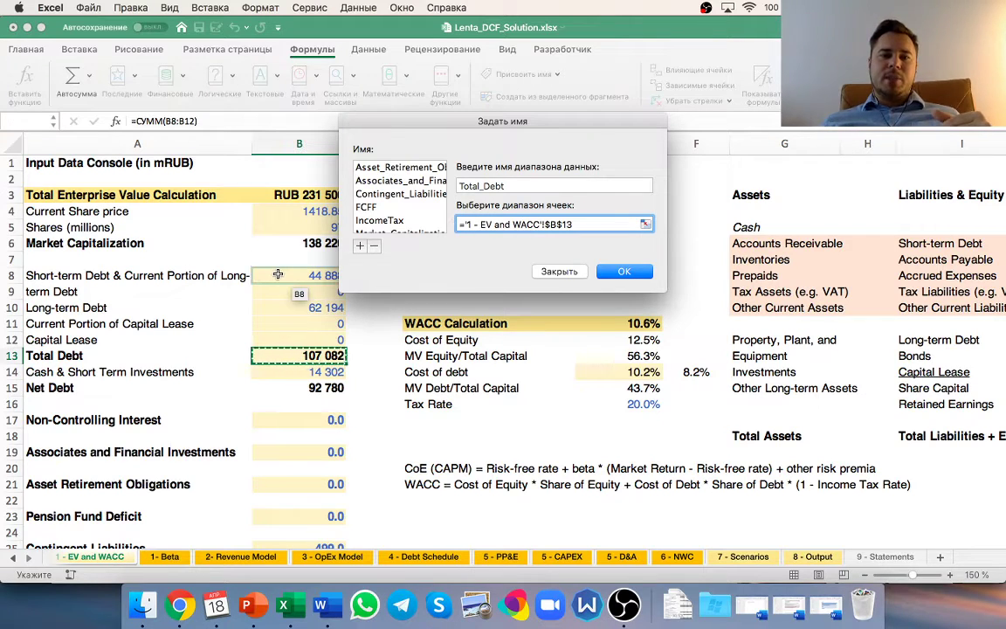
pyautogui.click(618, 270)
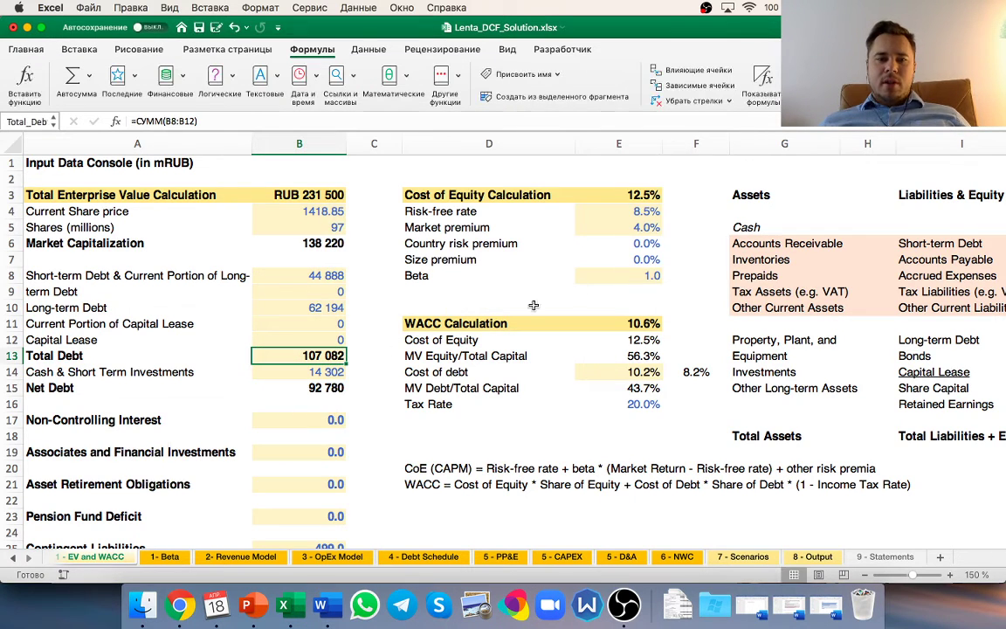
# - Examine the Net Debt formula in B15 and the cells its name refers to
pyautogui.click(310, 393)
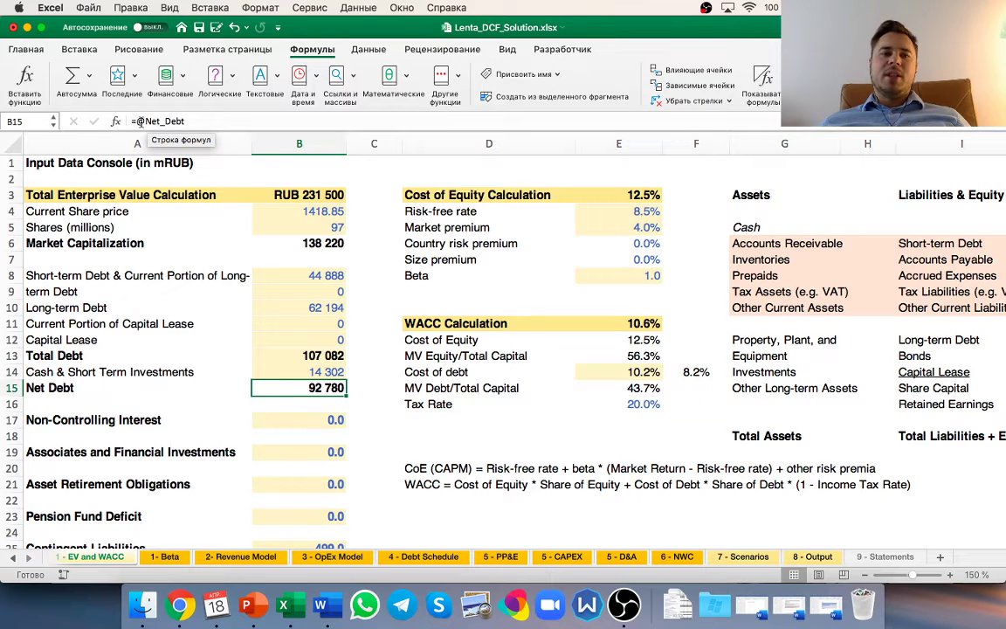
pyautogui.click(192, 121)
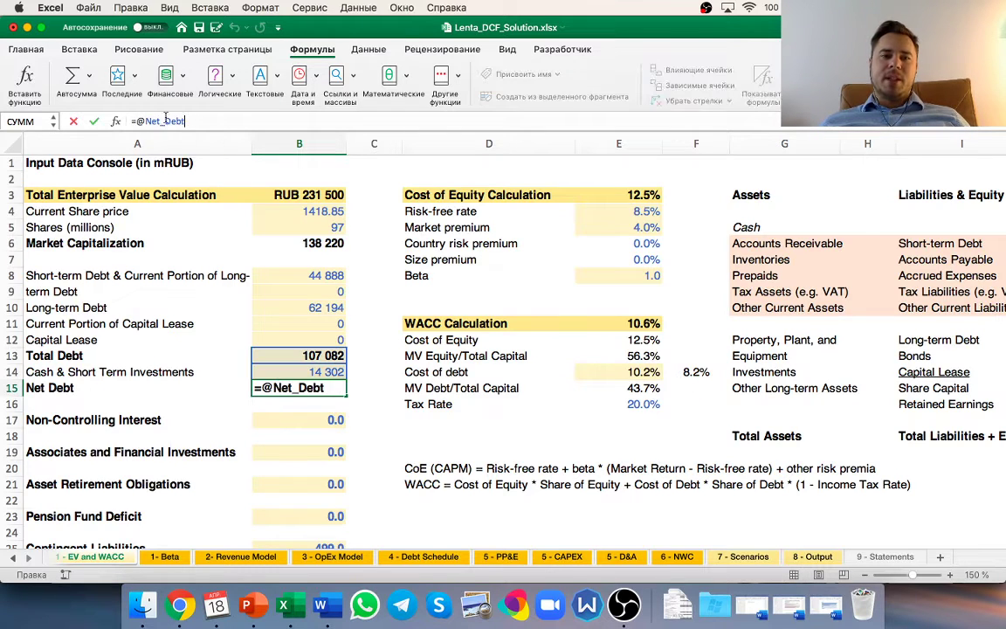
pyautogui.press('Return')
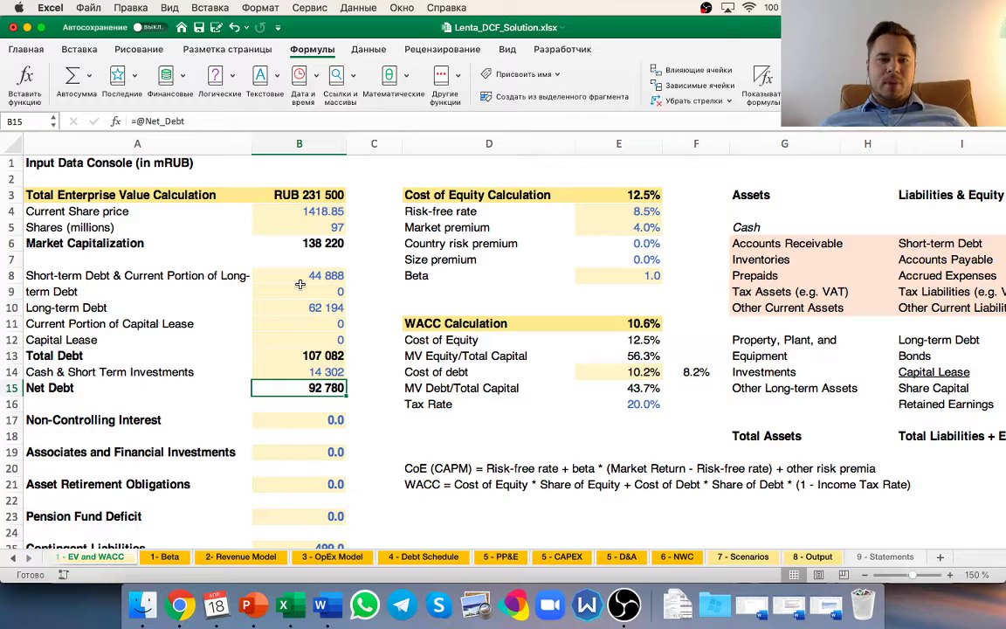
# - Examine the Total Enterprise Value formula in B3 and trace the cells it references
pyautogui.scroll(-5, 299, 285)
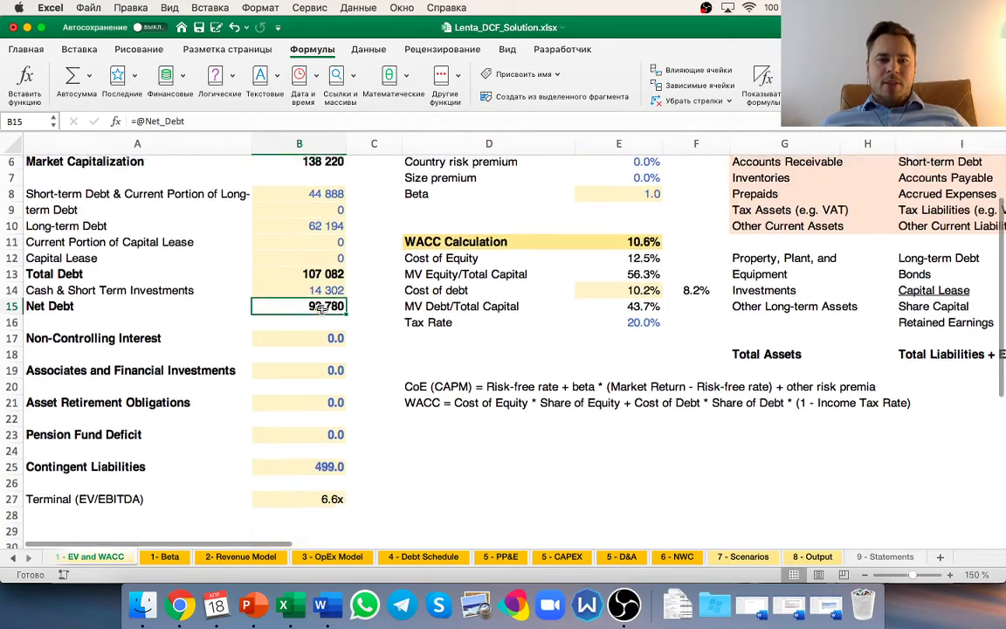
pyautogui.scroll(4, 322, 308)
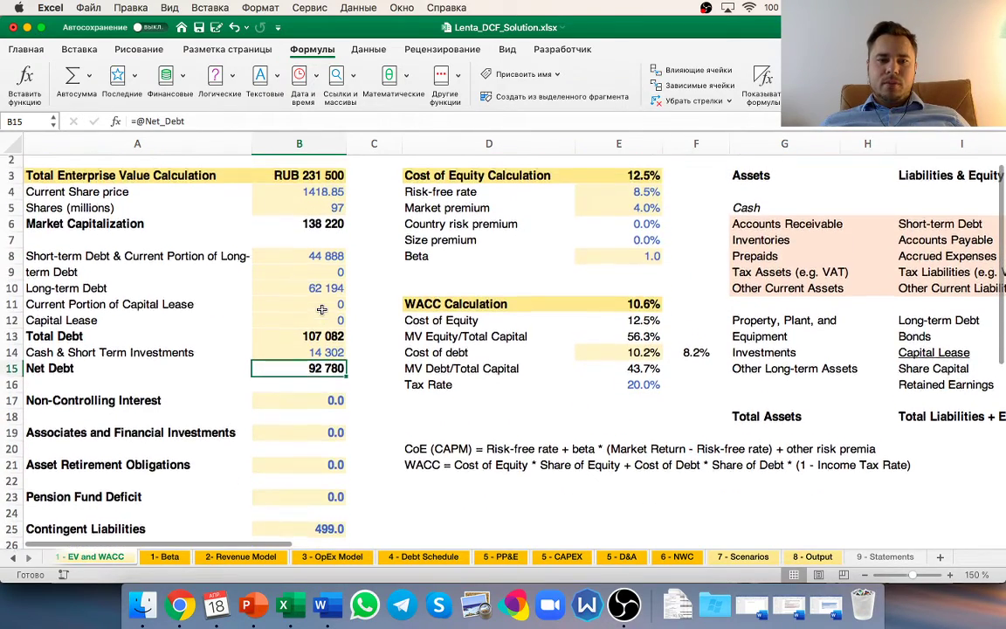
pyautogui.click(306, 186)
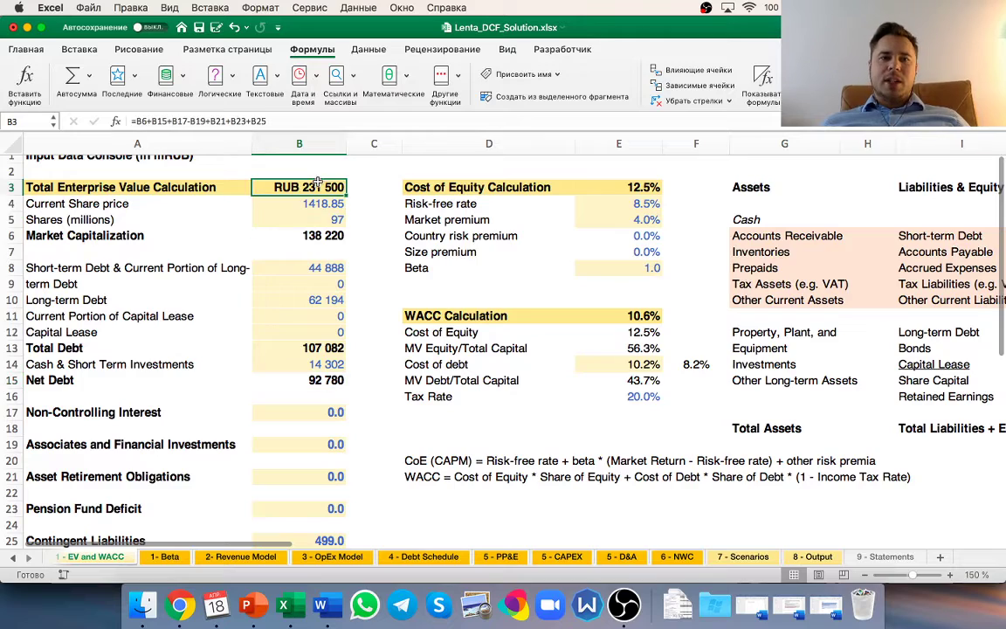
pyautogui.click(258, 119)
pyautogui.scroll(-5, 339, 291)
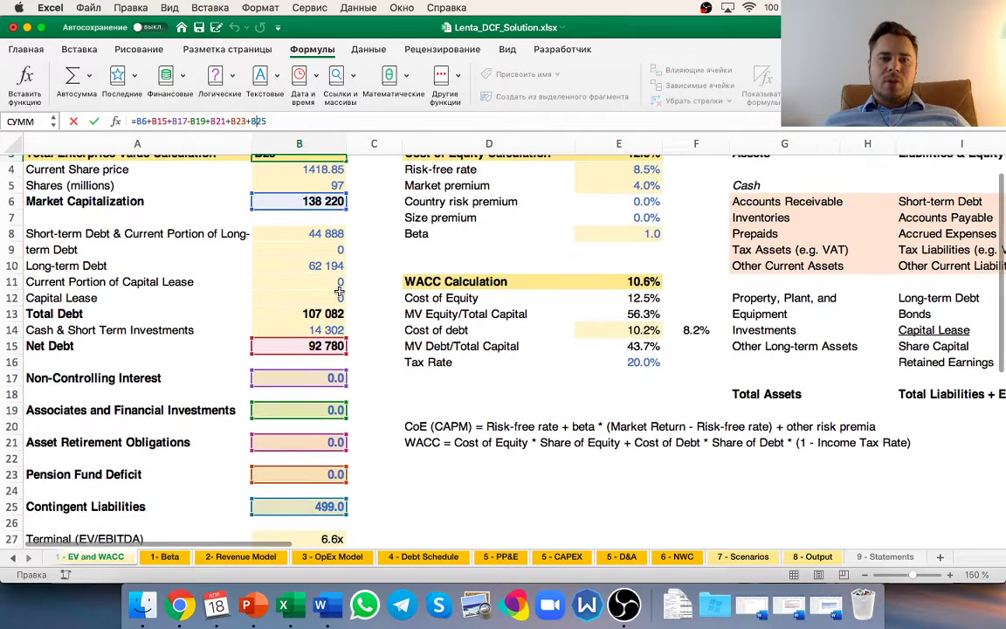
pyautogui.scroll(6, 339, 290)
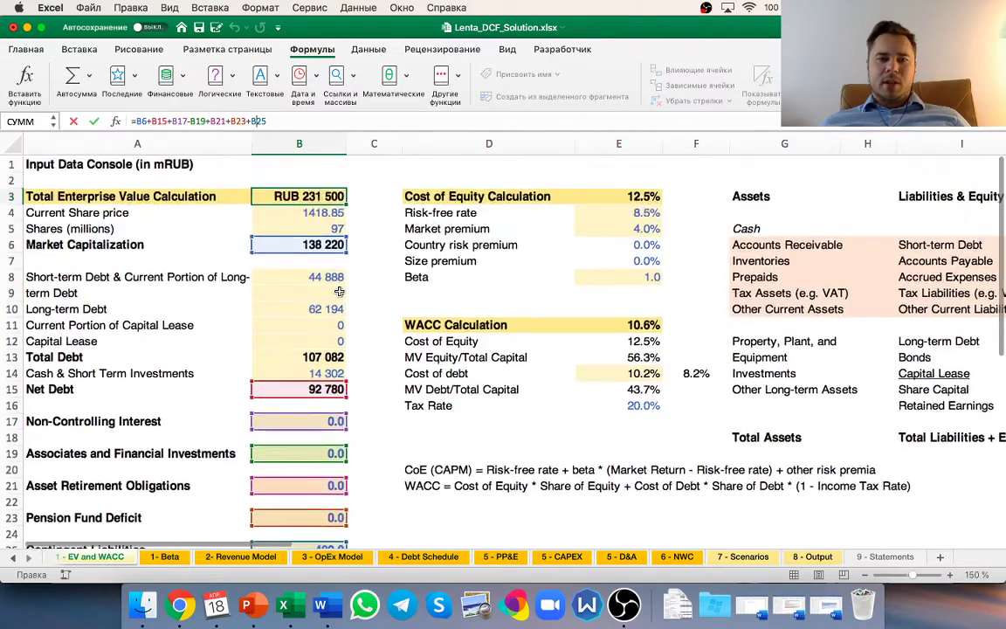
pyautogui.press('Escape')
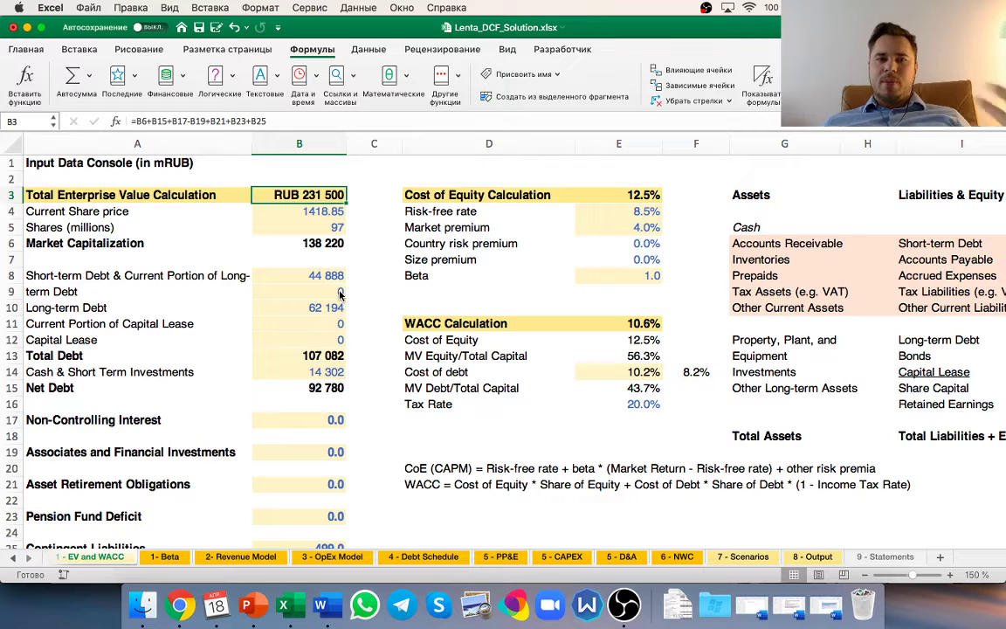
# - Start a new Total Enterprise Value formula in B3 with the defined names, =market_capitalization+net_debt
pyautogui.write('=')
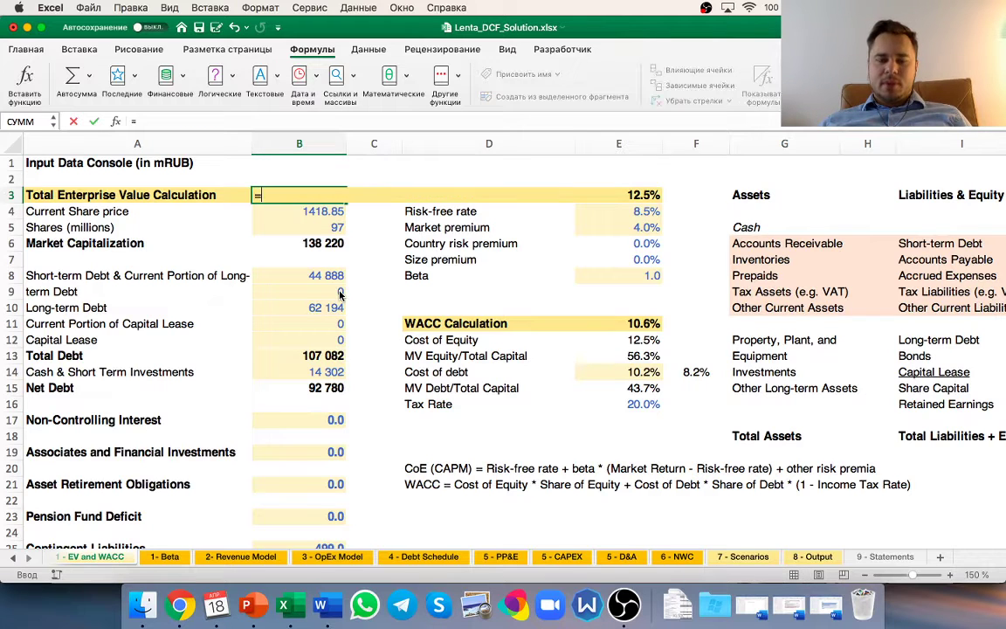
pyautogui.write('market_c')
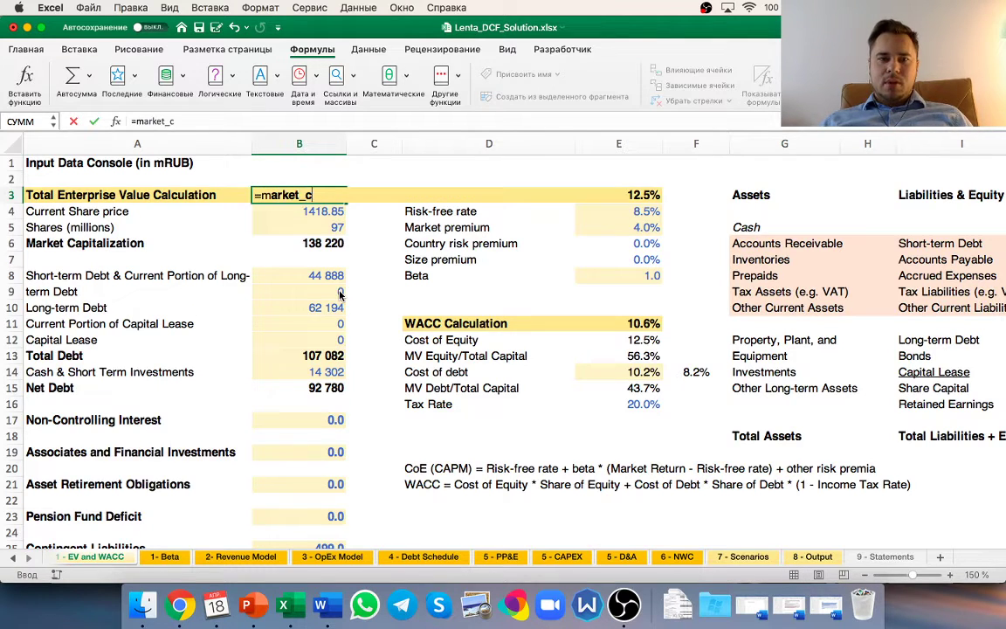
pyautogui.write('apitalization')
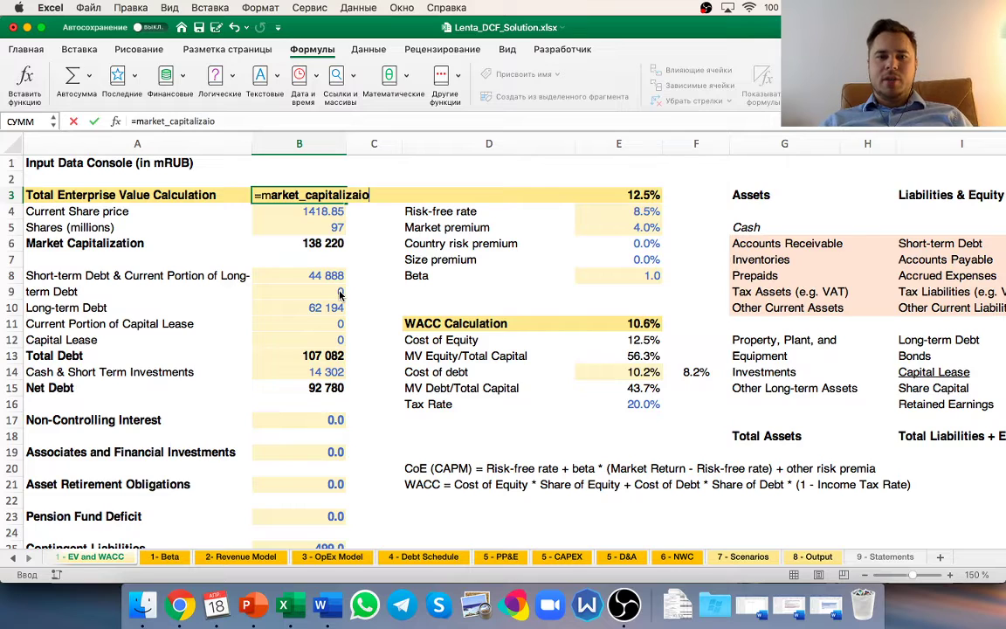
pyautogui.write('+')
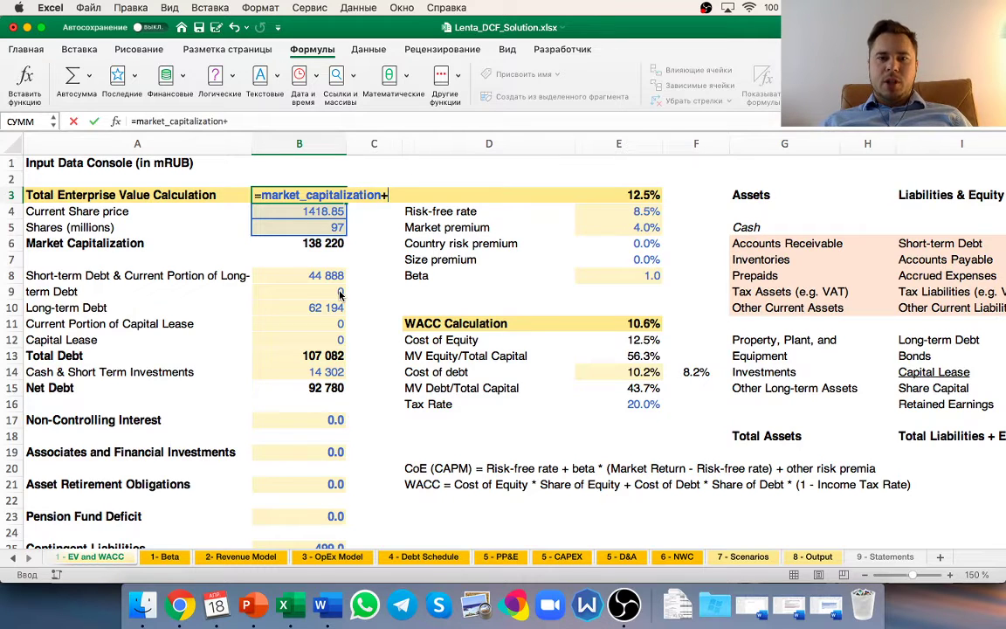
pyautogui.write('net_de')
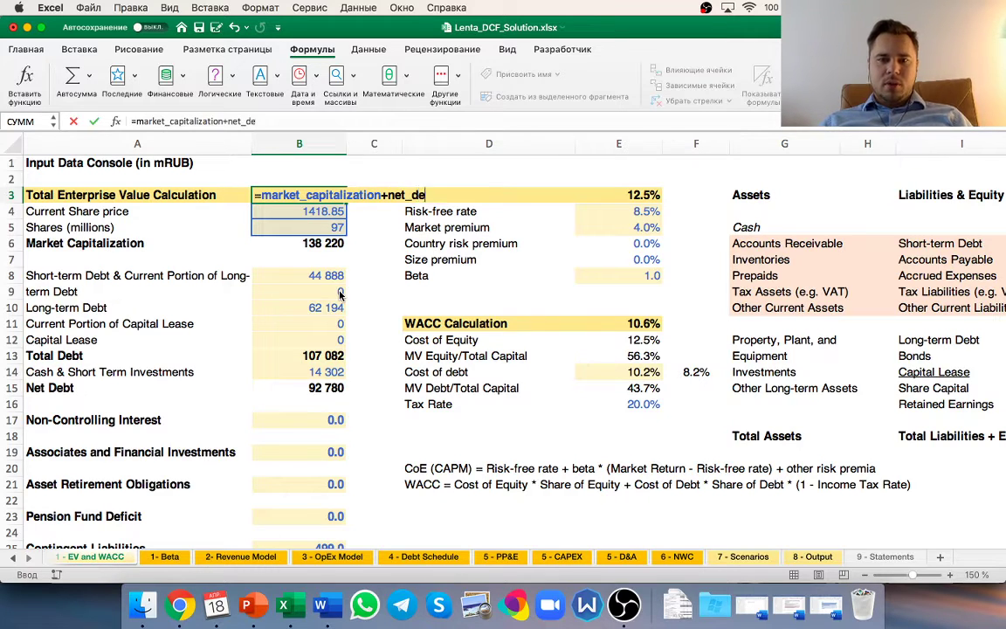
pyautogui.write('bt+')
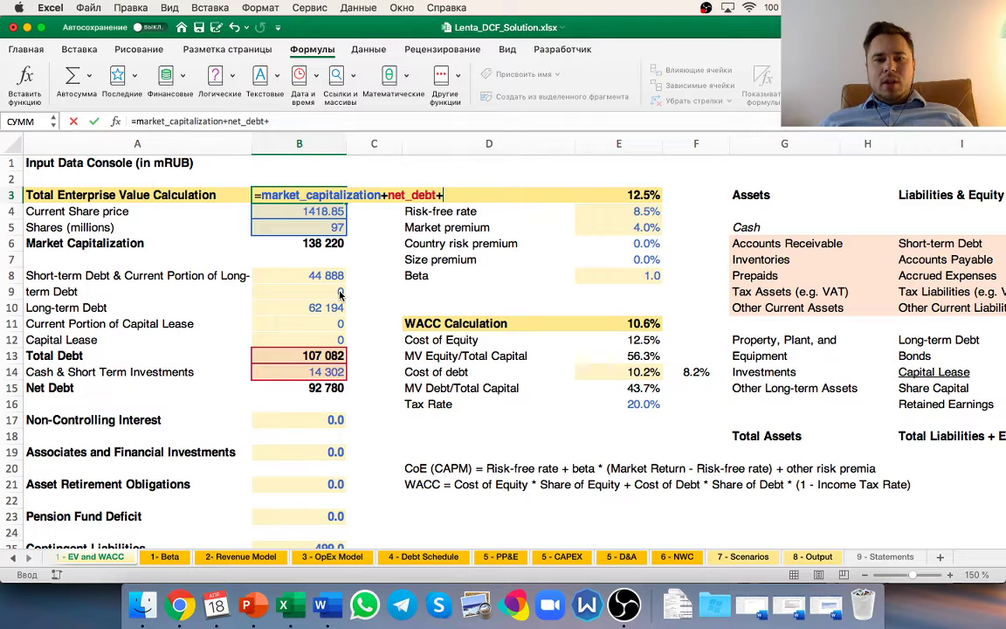
# - Complete the B3 formula by adding cells B17, B19, B21, B23 and B25
pyautogui.scroll(-5, 341, 295)
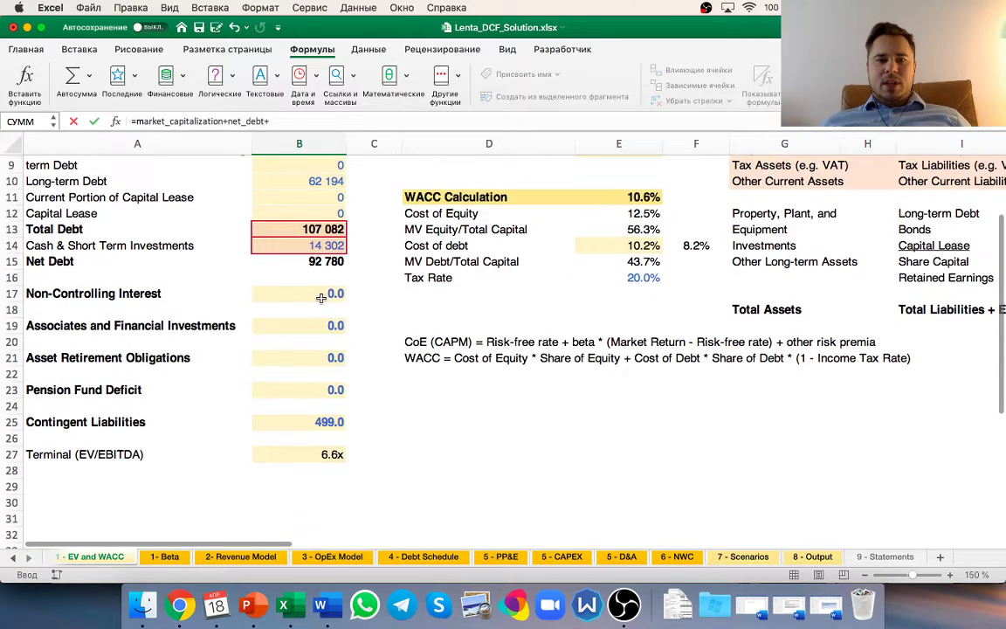
pyautogui.click(321, 295)
pyautogui.write('+')
pyautogui.click(321, 327)
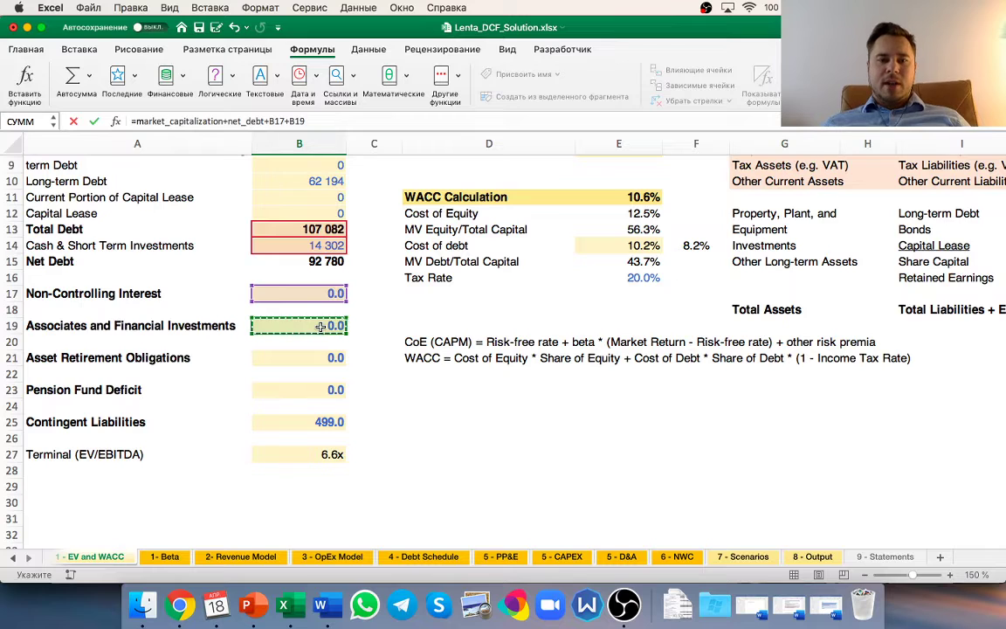
pyautogui.write('+')
pyautogui.click(319, 359)
pyautogui.write('+')
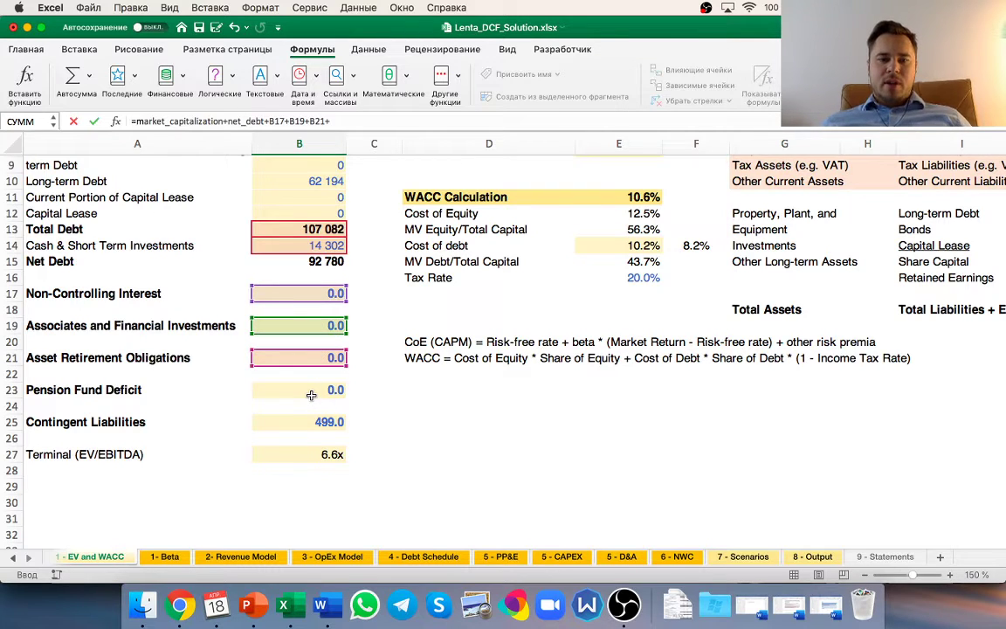
pyautogui.click(311, 395)
pyautogui.write('+')
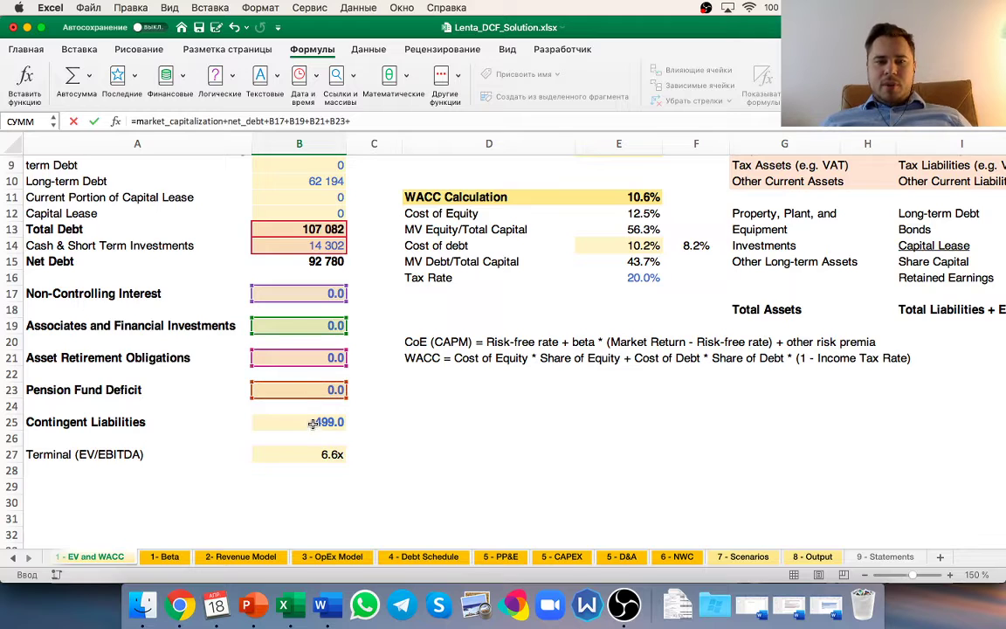
pyautogui.click(312, 424)
pyautogui.press('Return')
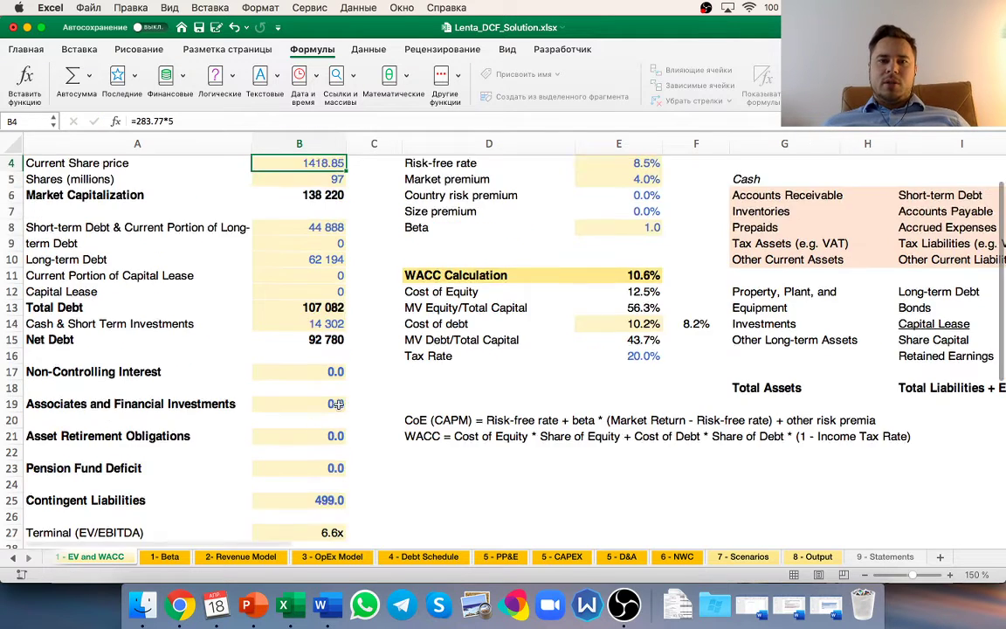
# - Assign the name Total_Enterprise_Value_Calculation to cell B3 and copy the name text
pyautogui.scroll(2, 323, 388)
pyautogui.scroll(-5, 332, 343)
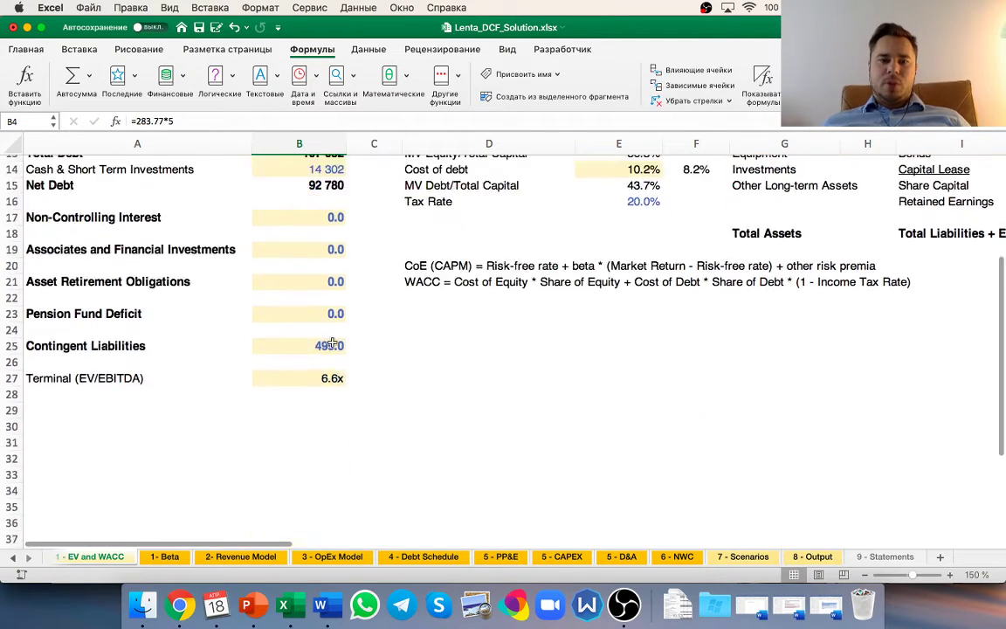
pyautogui.scroll(4, 332, 343)
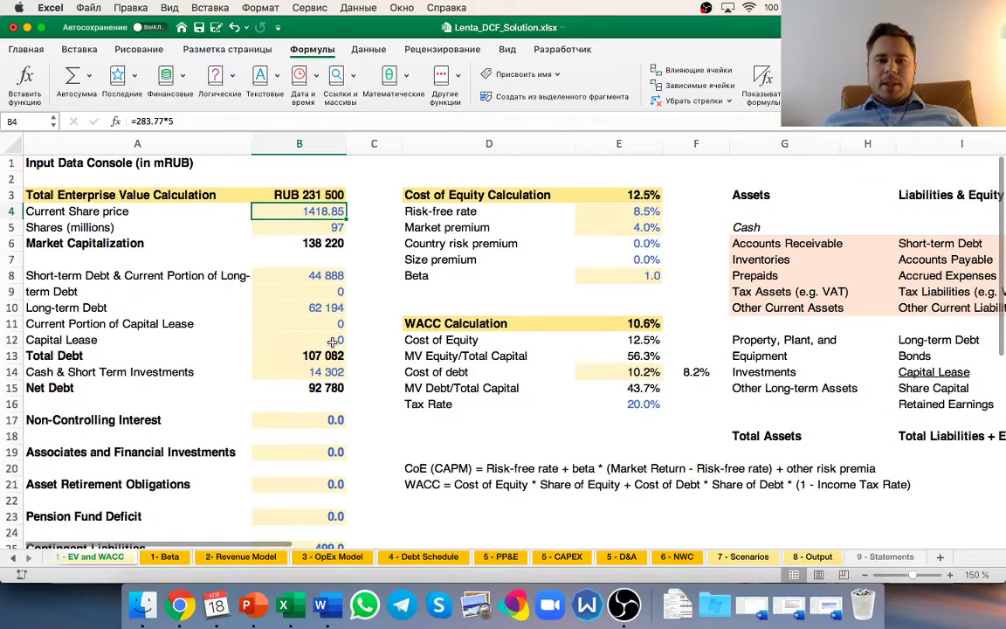
pyautogui.scroll(-3, 331, 342)
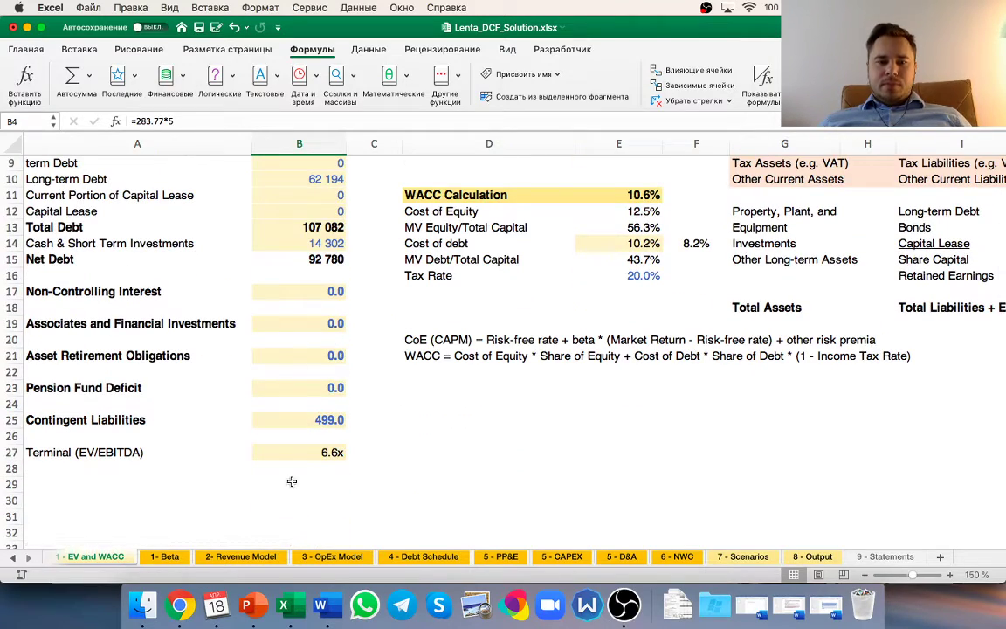
pyautogui.scroll(3, 314, 338)
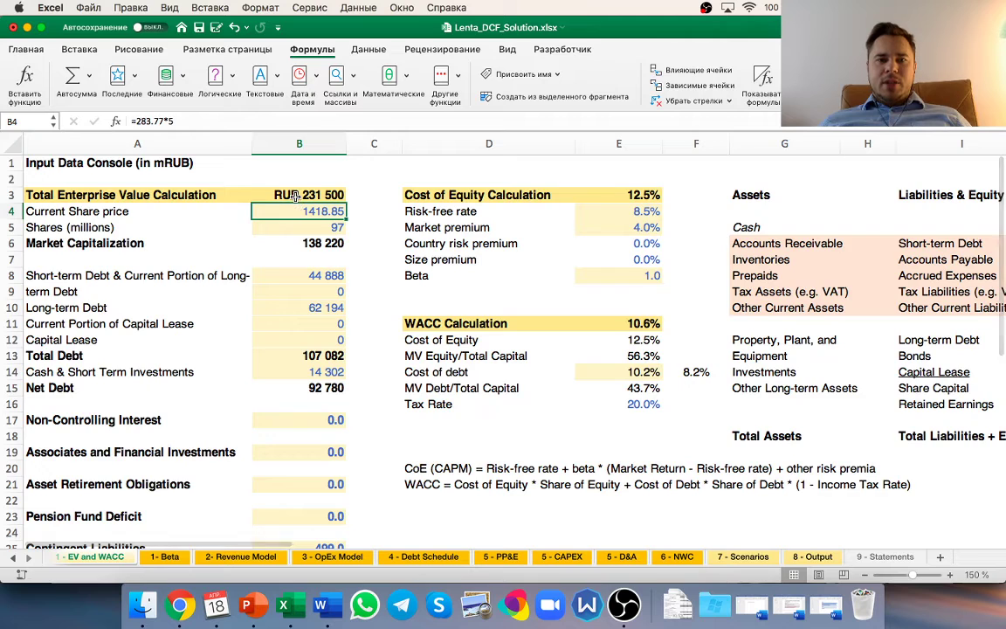
pyautogui.click(319, 196)
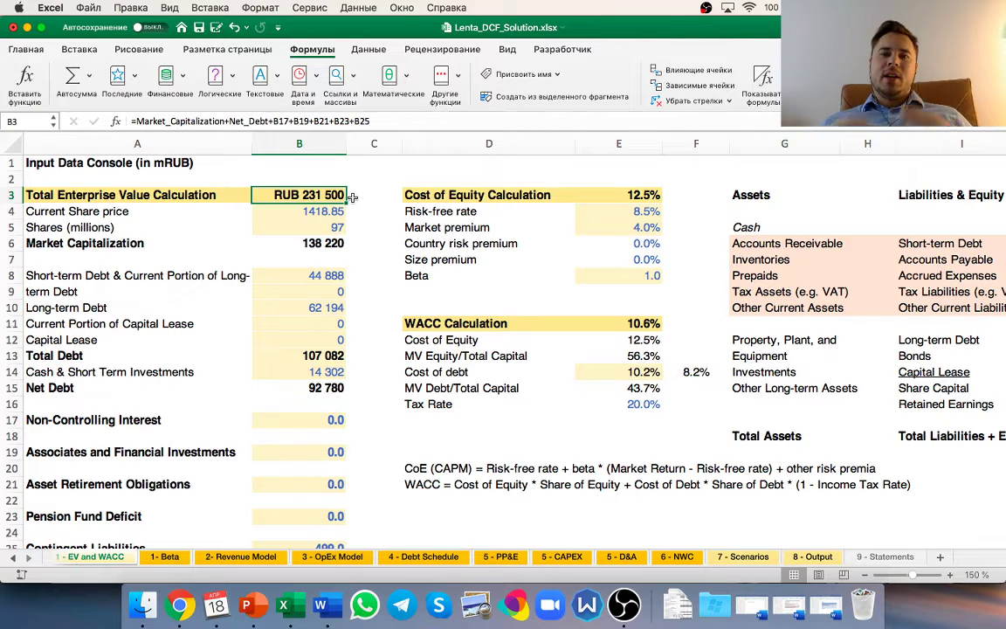
pyautogui.click(523, 73)
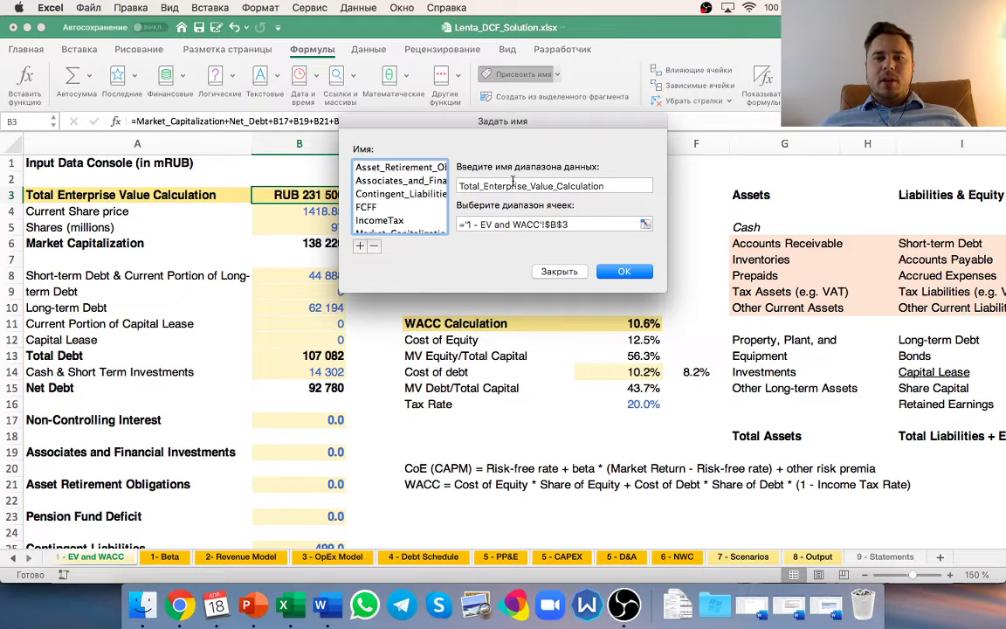
pyautogui.click(512, 188)
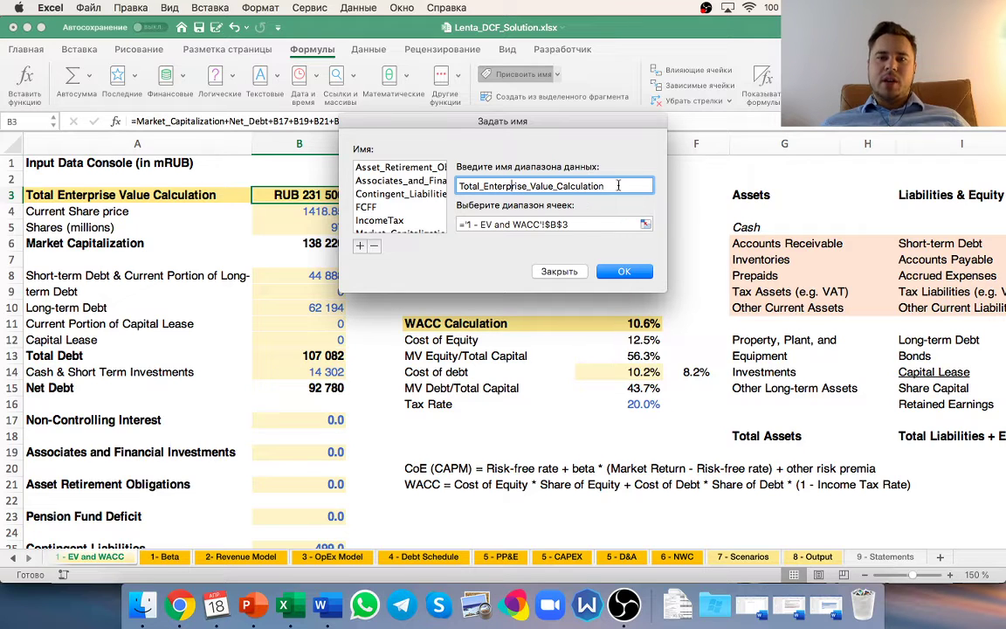
pyautogui.moveTo(604, 186); pyautogui.dragTo(453, 185)
pyautogui.press('super+c')
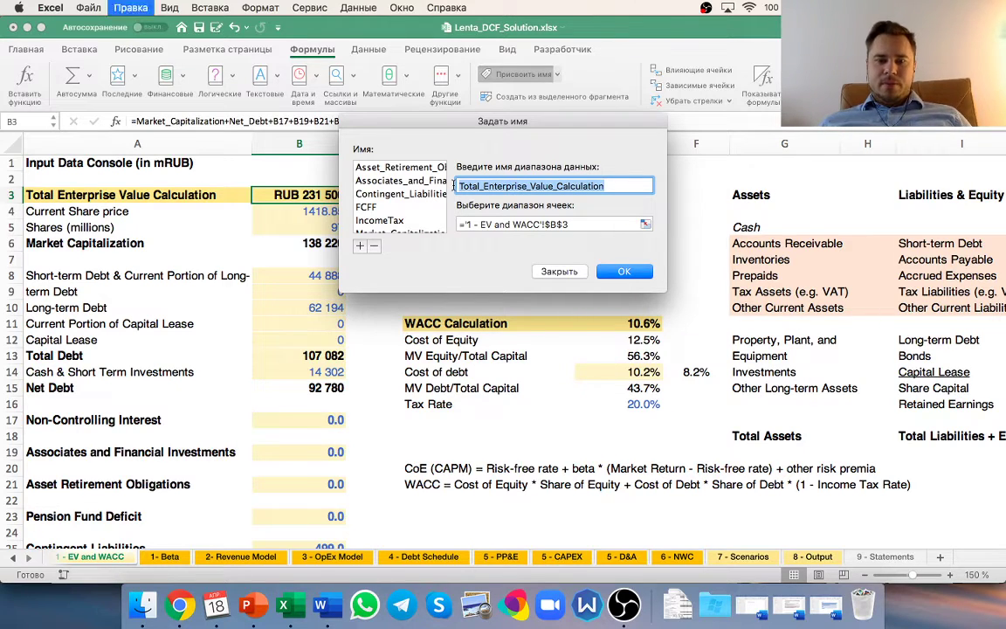
pyautogui.click(625, 272)
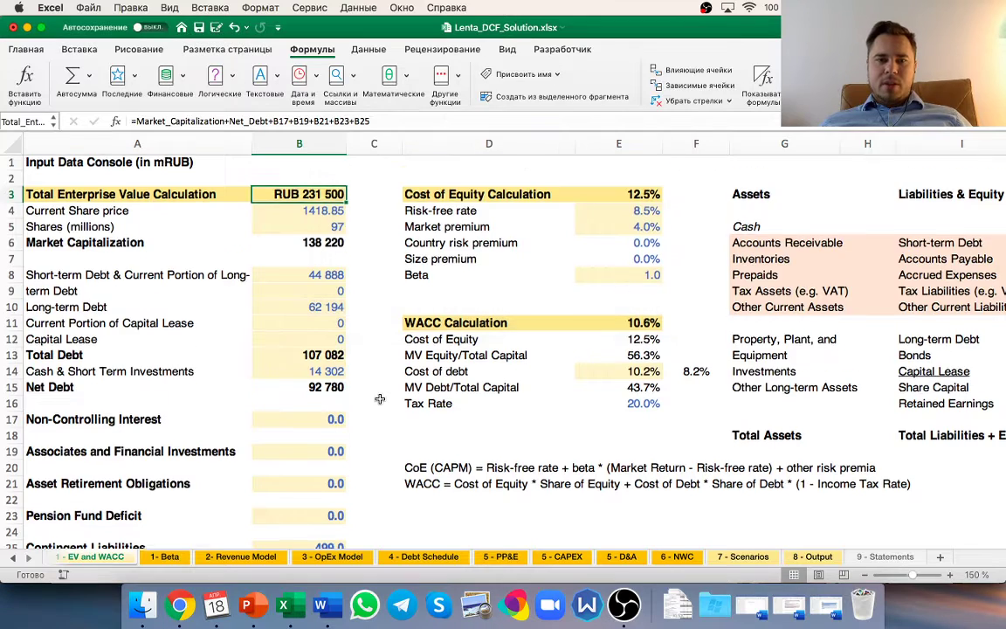
# - Replace the B3 reference in the Terminal (EV/EBITDA) formula in B27 with the name Total_Enterprise_Value_Calculation
pyautogui.scroll(-5, 382, 395)
pyautogui.click(326, 375)
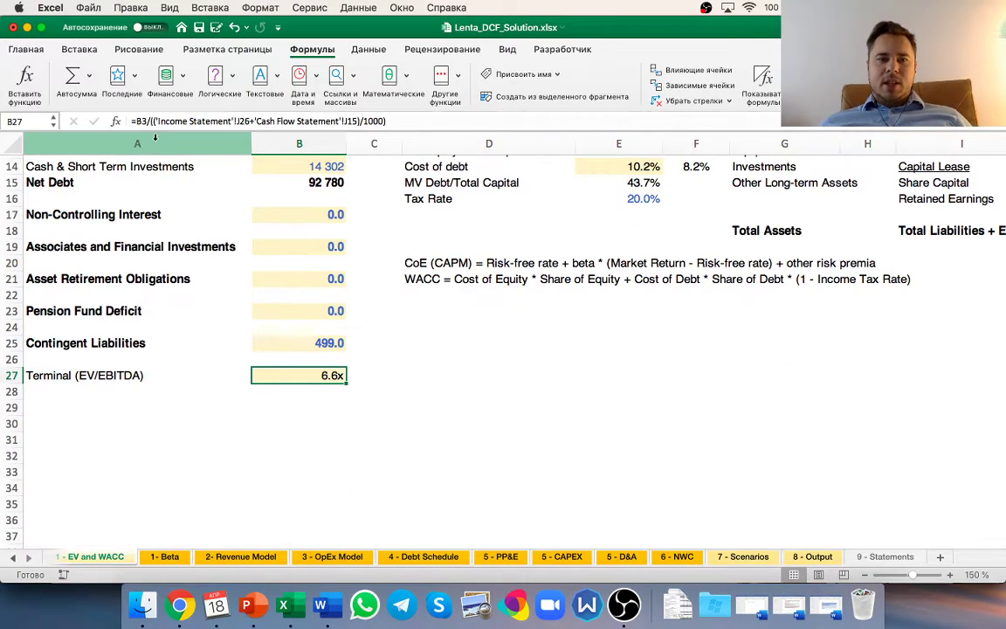
pyautogui.press('F2')
pyautogui.scroll(2, 224, 204)
pyautogui.scroll(3, 224, 204)
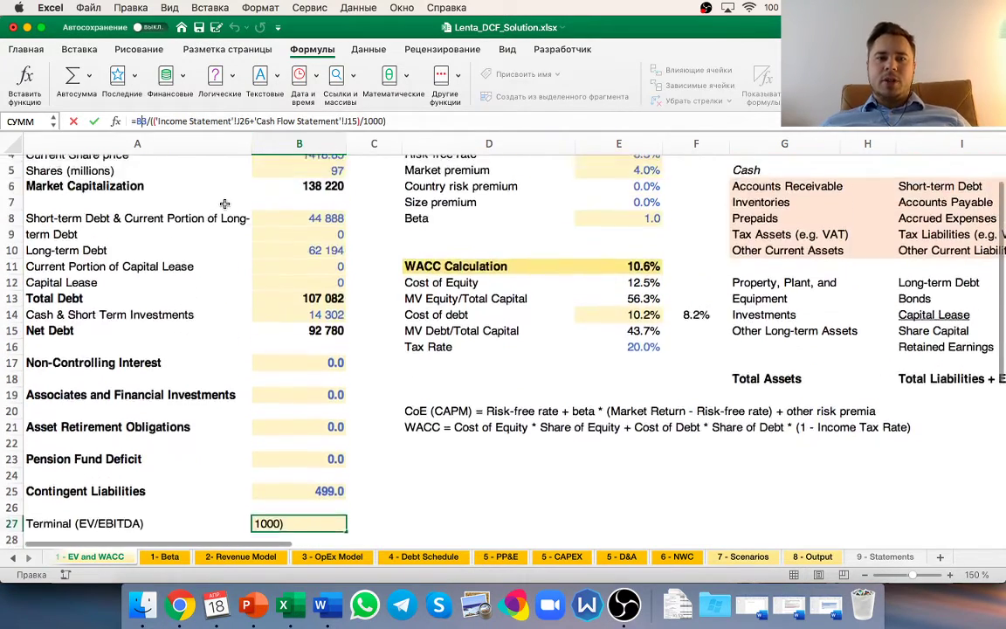
pyautogui.scroll(-3, 265, 262)
pyautogui.click(147, 121)
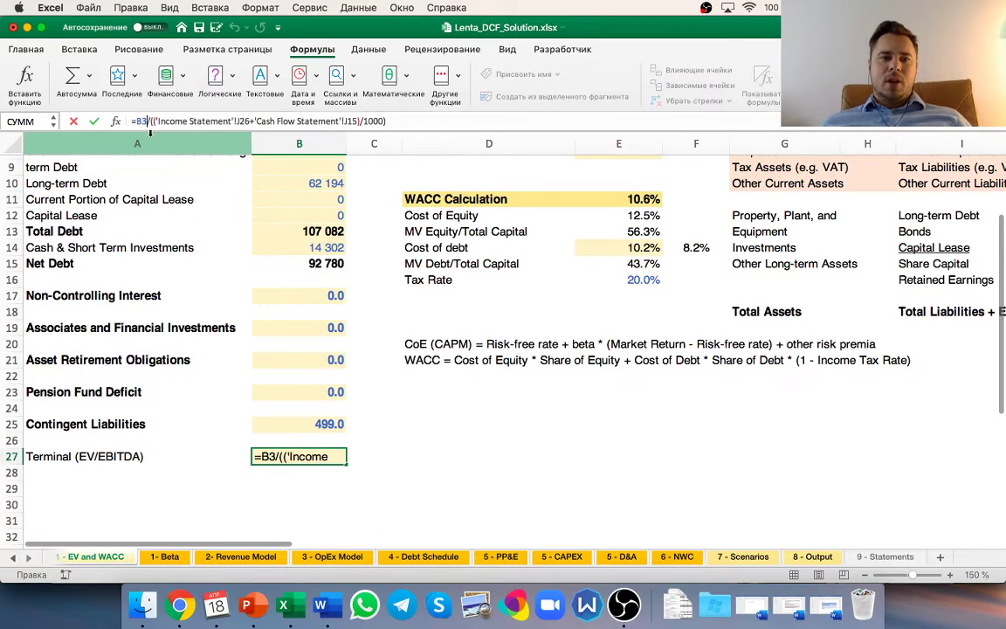
pyautogui.press('BackSpace')
pyautogui.press('BackSpace')
pyautogui.press('super+v')
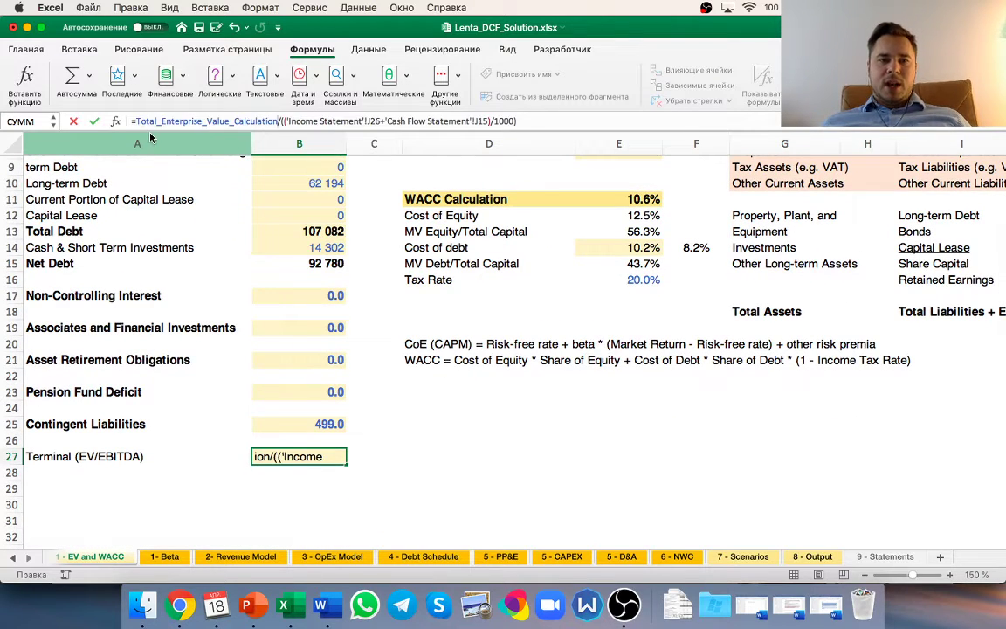
pyautogui.press('Return')
pyautogui.press('Up')
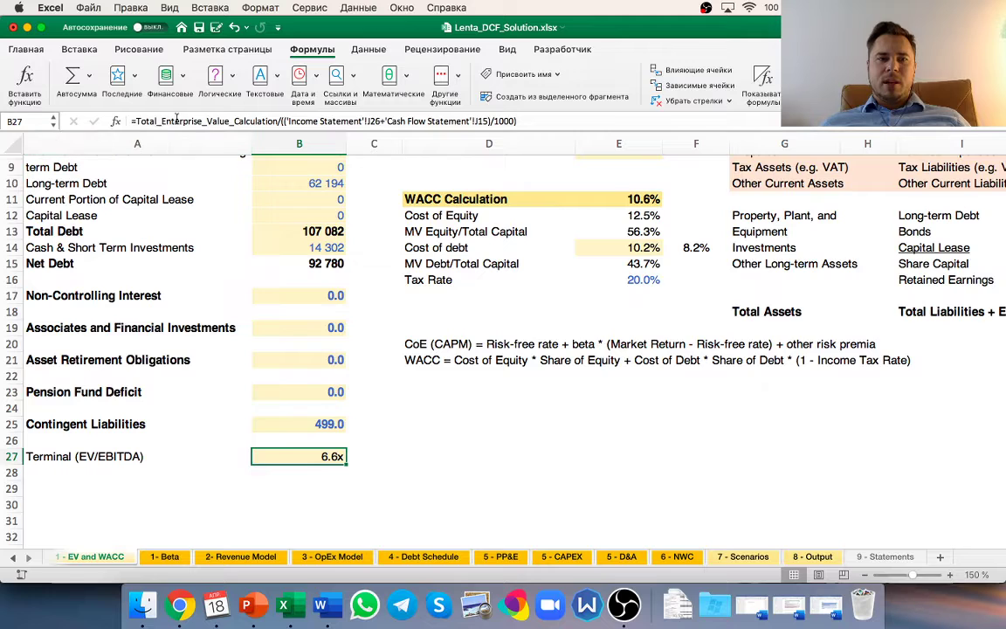
# - Examine the B27 formula and locate the Income Statement and Cash Flow Statement sheets it references
pyautogui.click(178, 121)
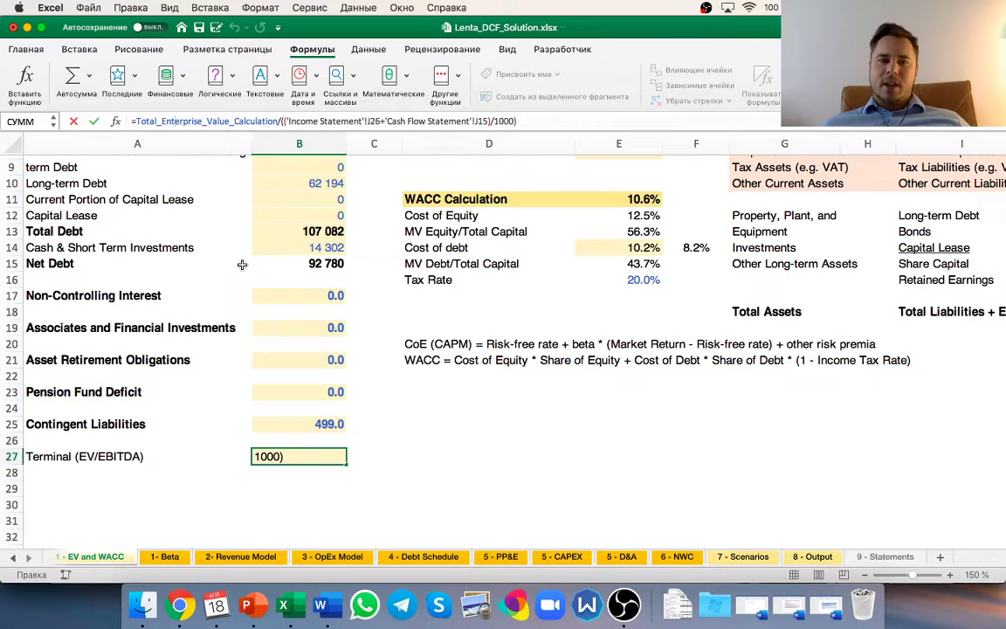
pyautogui.press('Return')
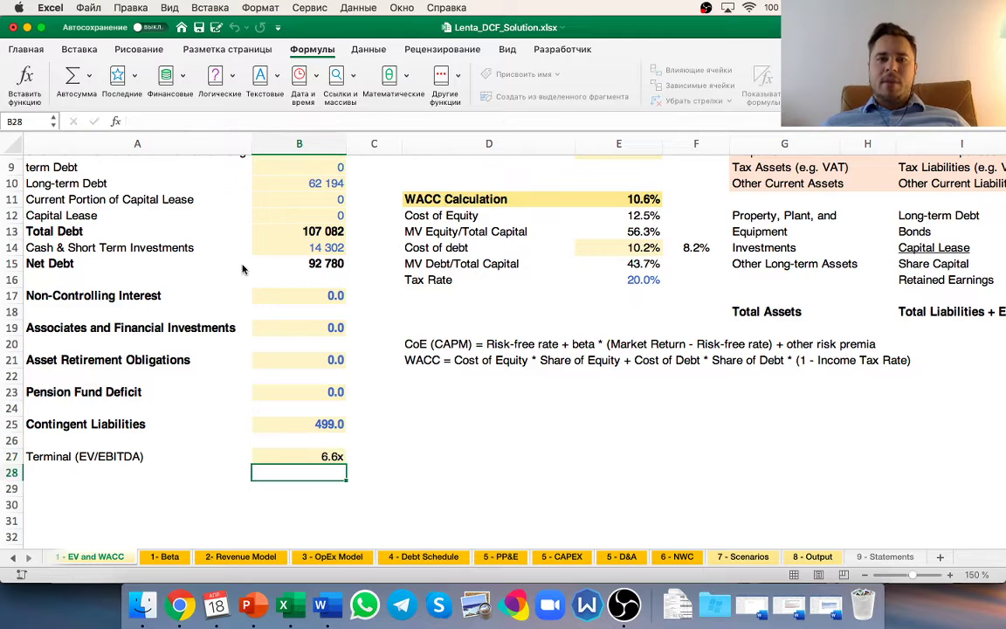
pyautogui.press('Up')
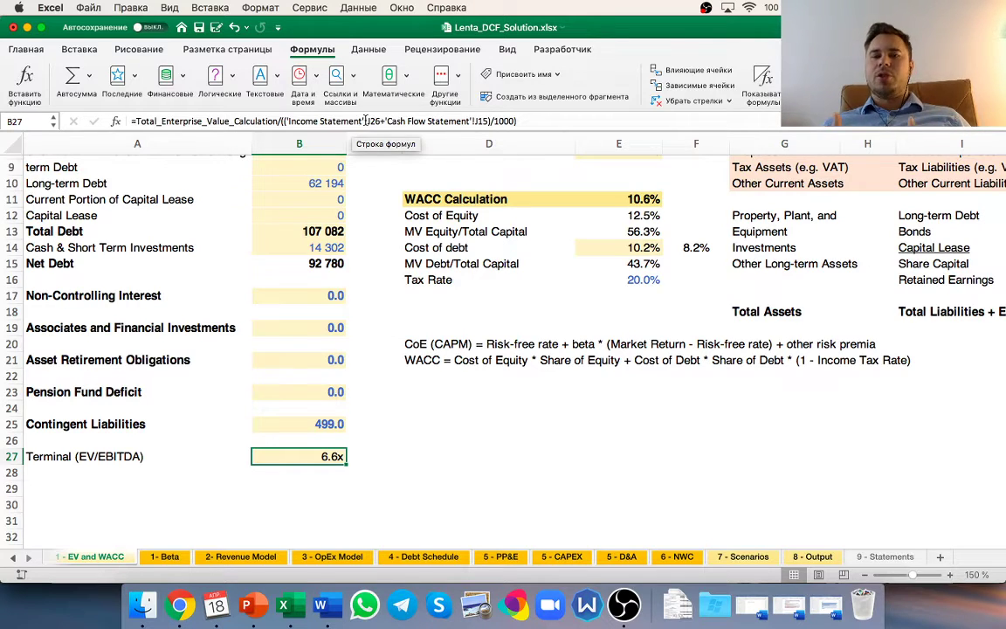
pyautogui.click(13, 557)
pyautogui.click(14, 558)
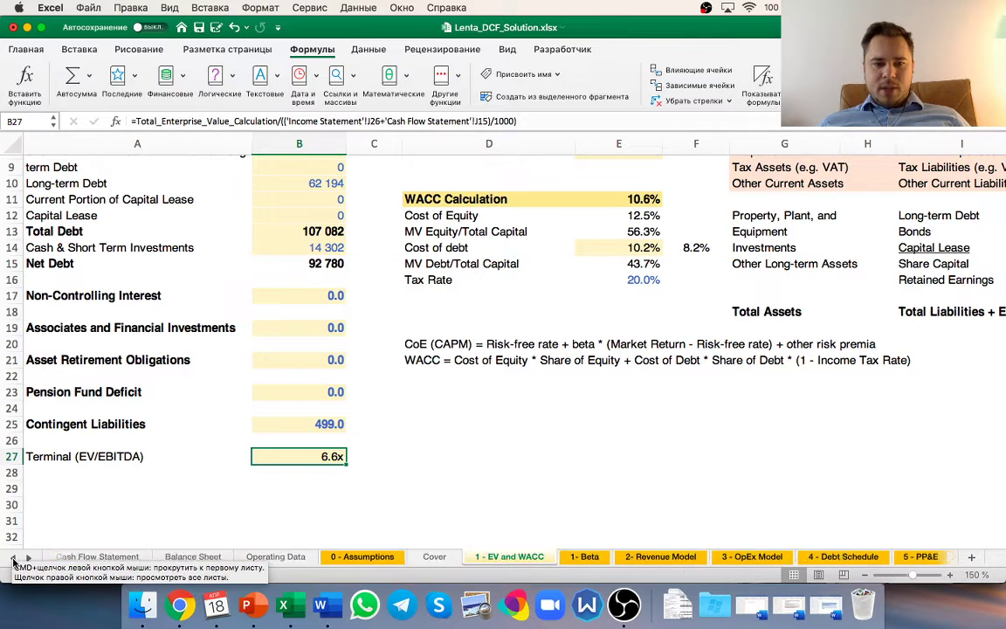
pyautogui.click(13, 557)
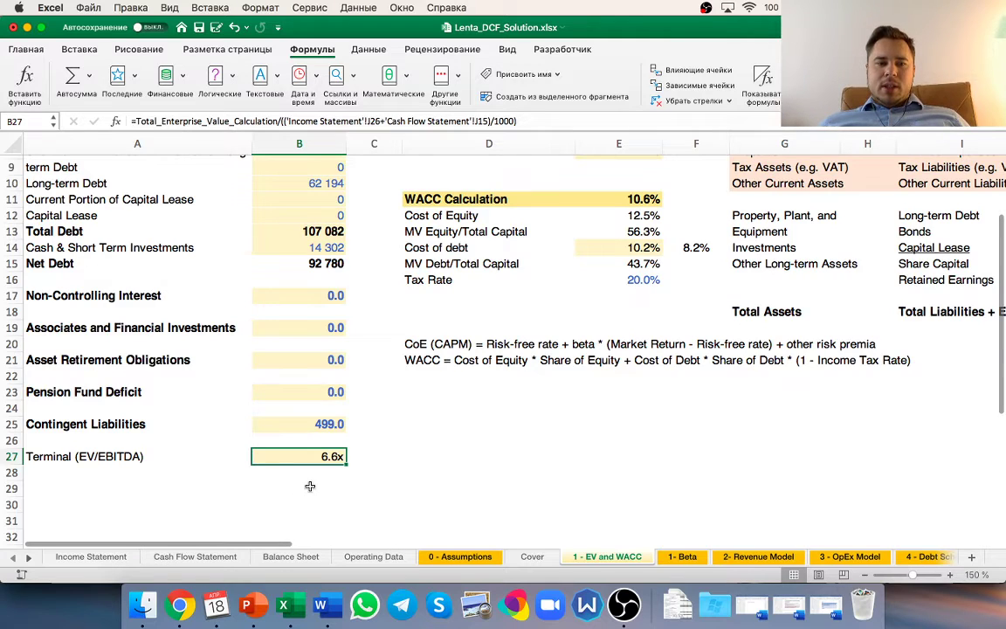
# - Insert two blank rows above the Terminal (EV/EBITDA) row on the 1 - EV and WACC sheet
pyautogui.scroll(3, 310, 485)
pyautogui.scroll(-5, 310, 485)
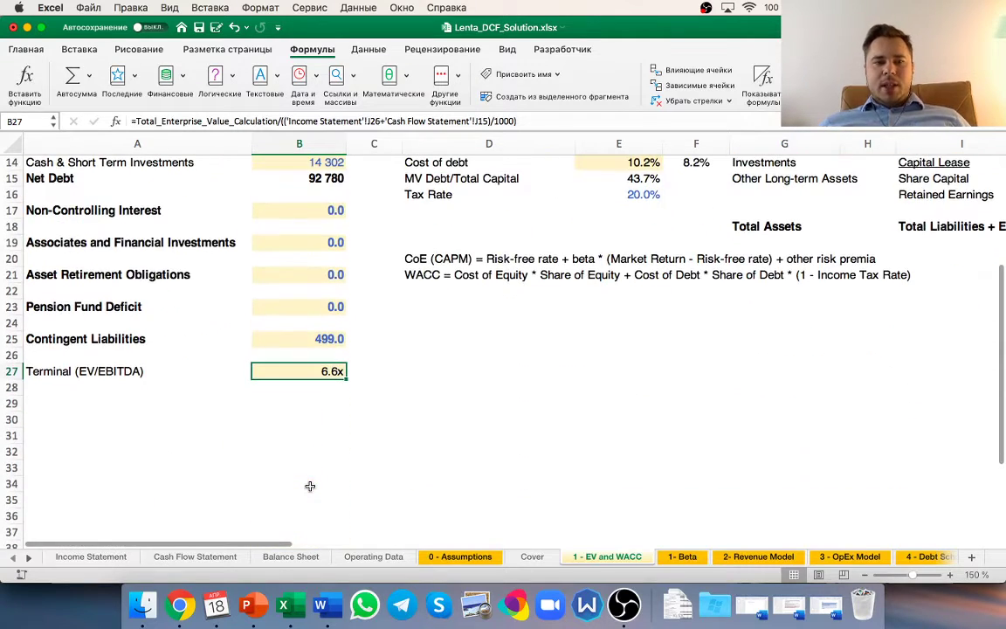
pyautogui.click(13, 371)
pyautogui.rightClick(12, 371)
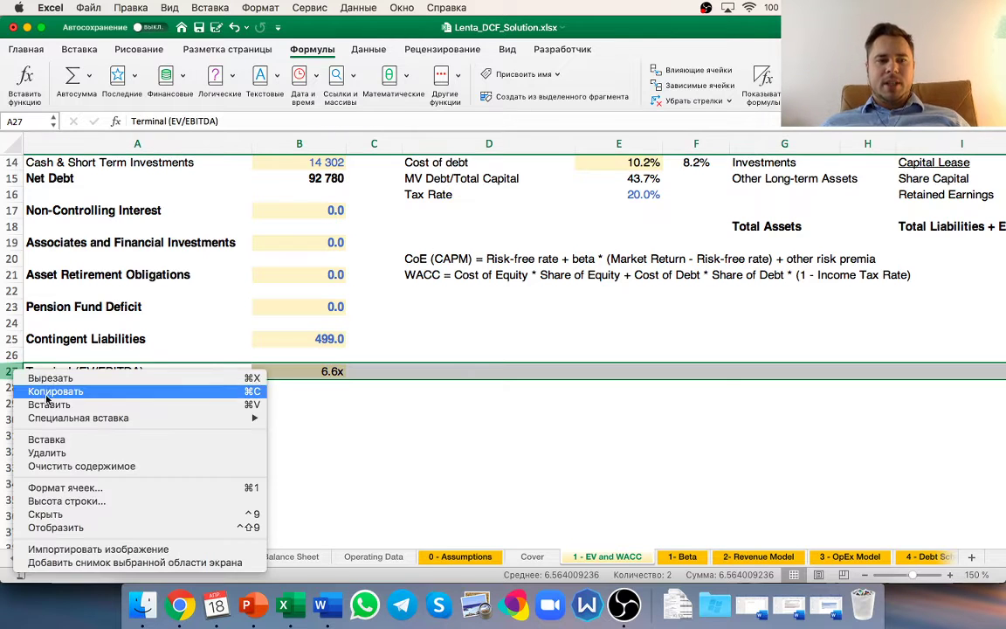
pyautogui.click(46, 439)
pyautogui.press('super+y')
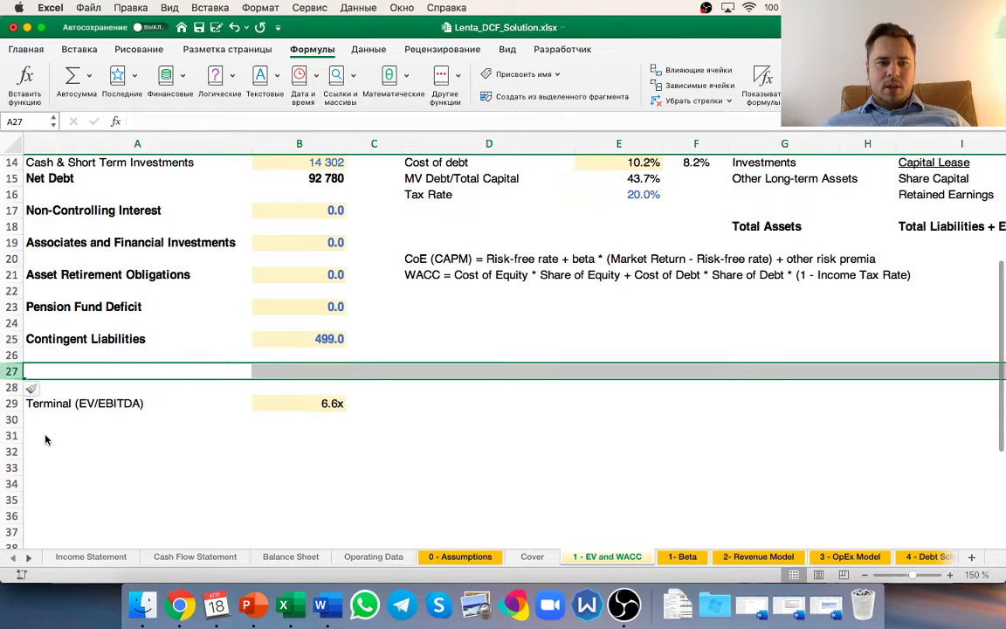
# - Label cell A27, two rows above Terminal (EV/EBITDA), as EBITDA (LTM)
pyautogui.press('Left')
pyautogui.write('E')
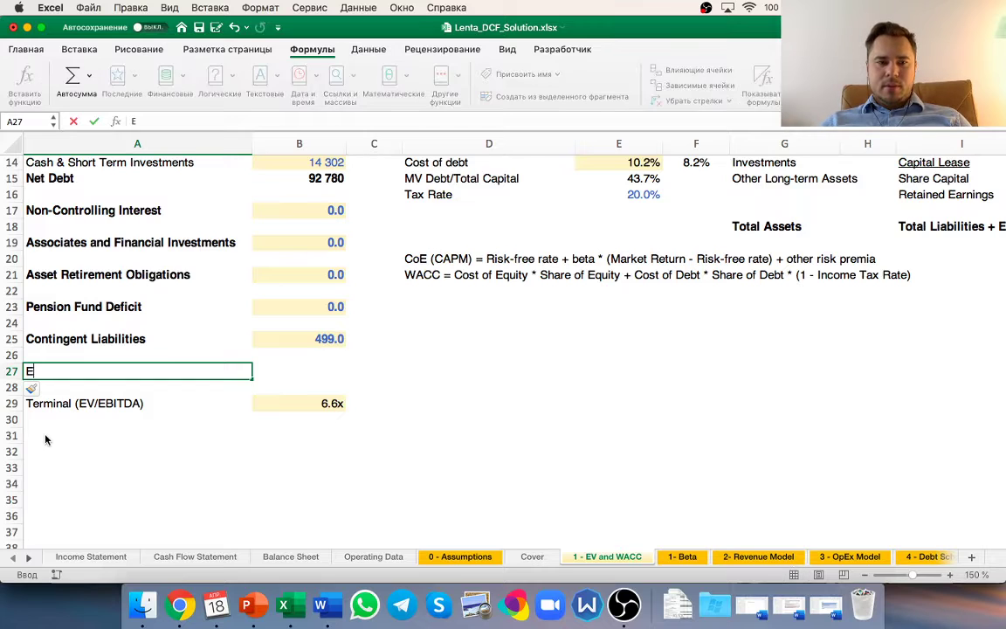
pyautogui.write('BIT')
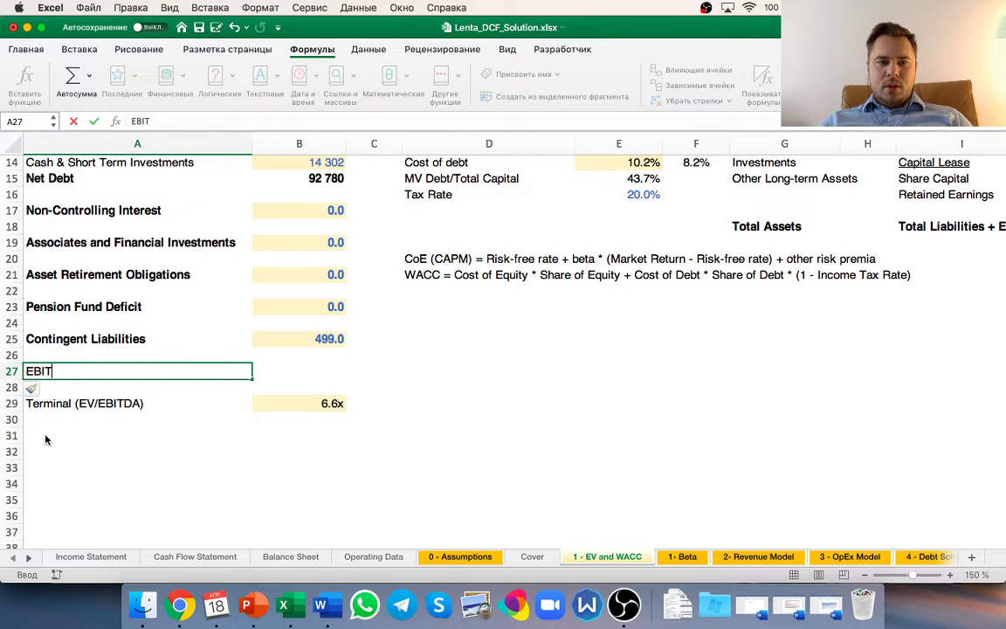
pyautogui.write('DA (LTM)')
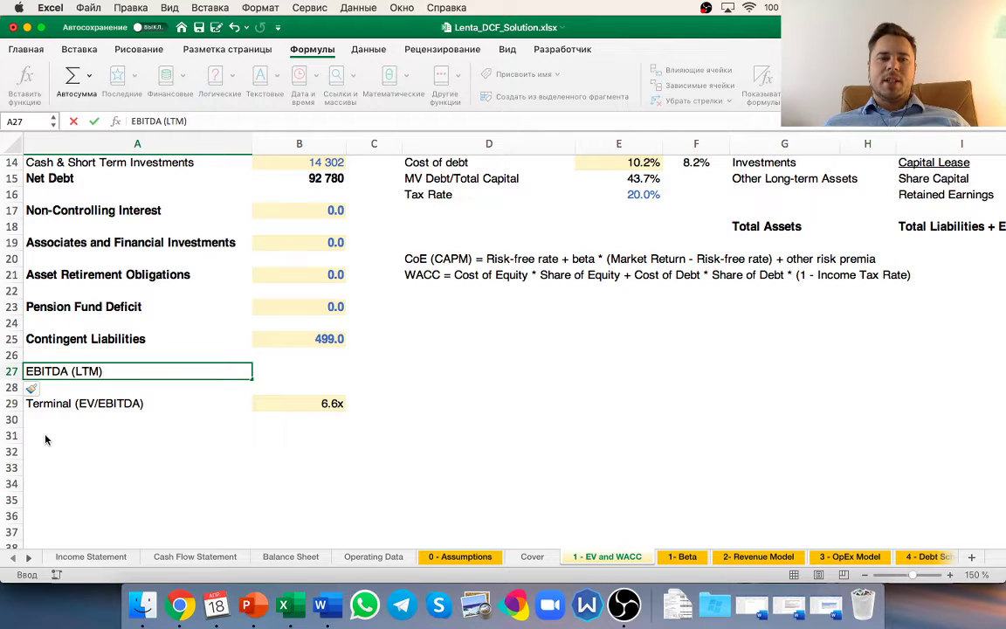
# - Add the explanatory note "Last twelve months" in D27 on the EBITDA (LTM) row
pyautogui.press('Tab')
pyautogui.press('Tab')
pyautogui.press('Tab')
pyautogui.write('La')
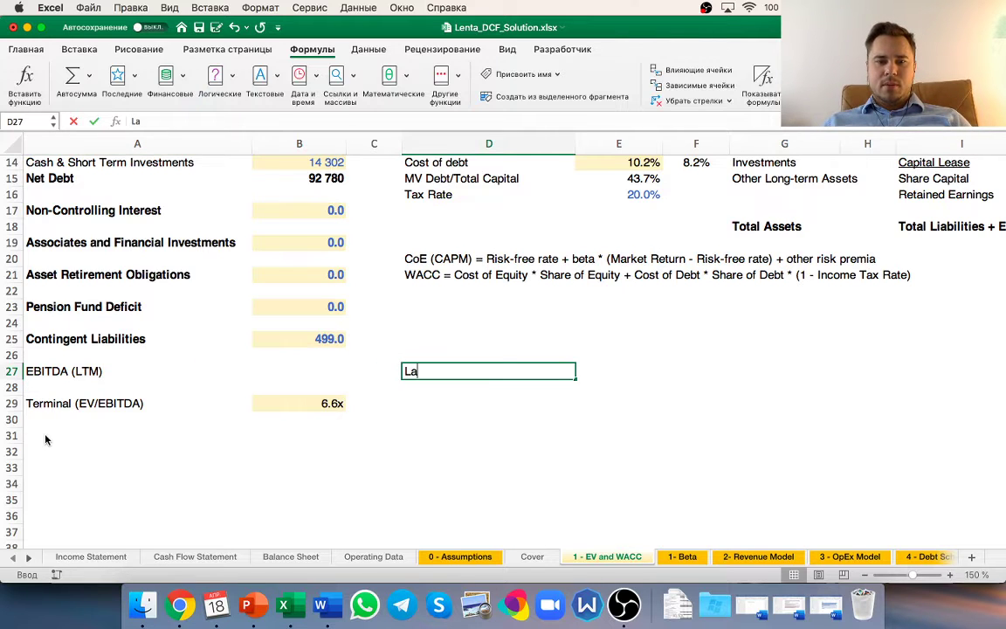
pyautogui.write('st twelve monh')
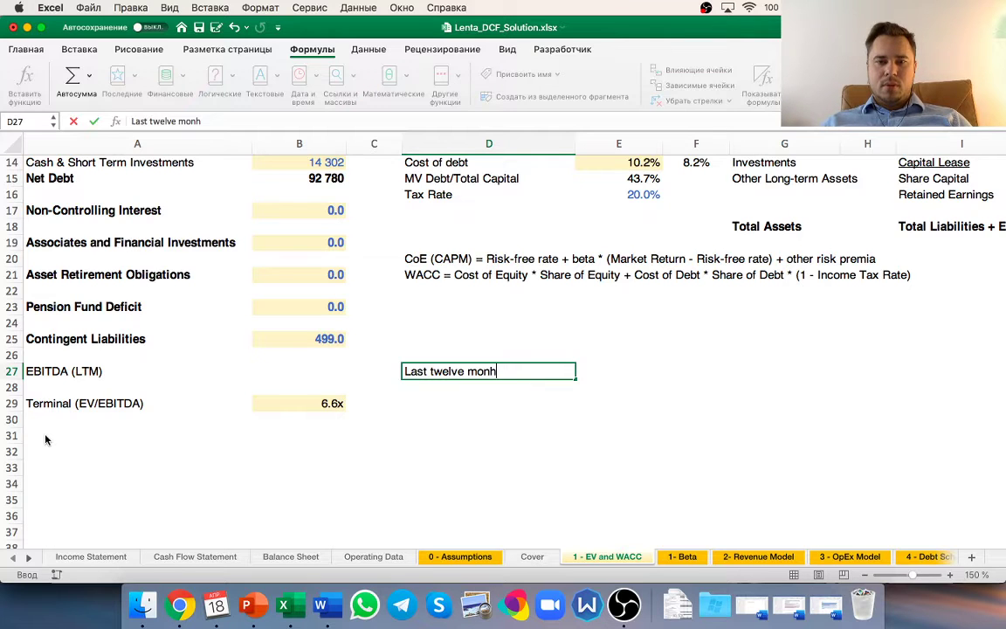
pyautogui.press('BackSpace')
pyautogui.write('ths')
pyautogui.press('Return')
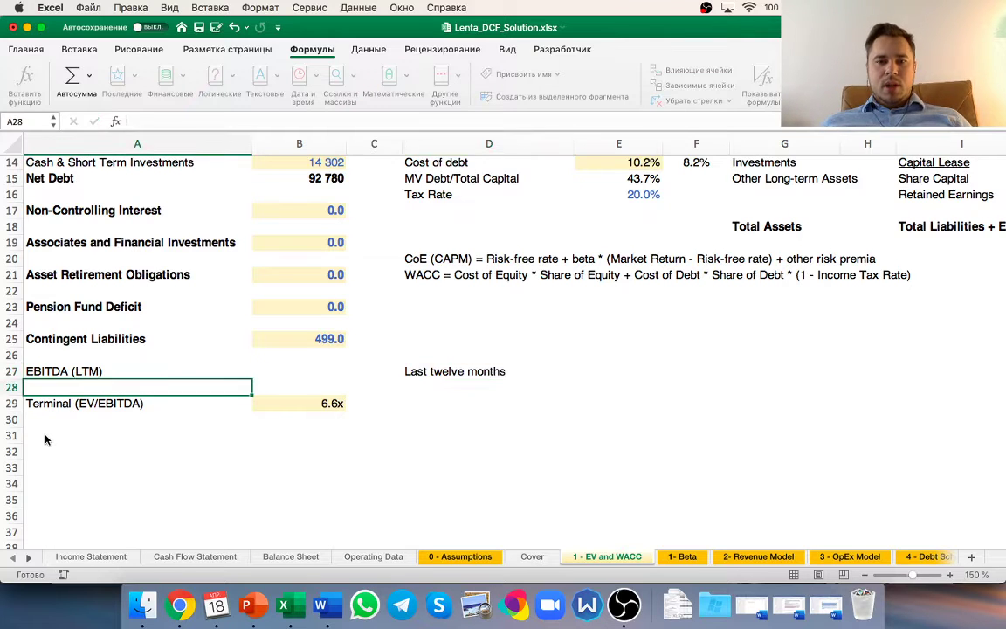
# - Copy the EBITDA part of the Terminal (EV/EBITDA) formula in B29, leaving that formula as it is
pyautogui.press('Up')
pyautogui.press('Right')
pyautogui.write('=')
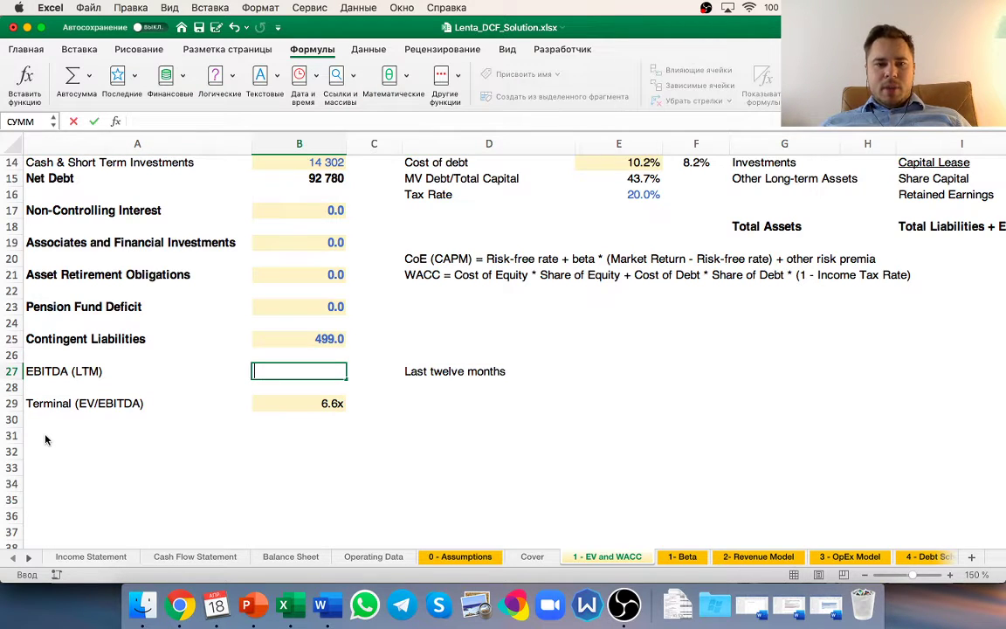
pyautogui.press('Escape')
pyautogui.press('Down')
pyautogui.press('Down')
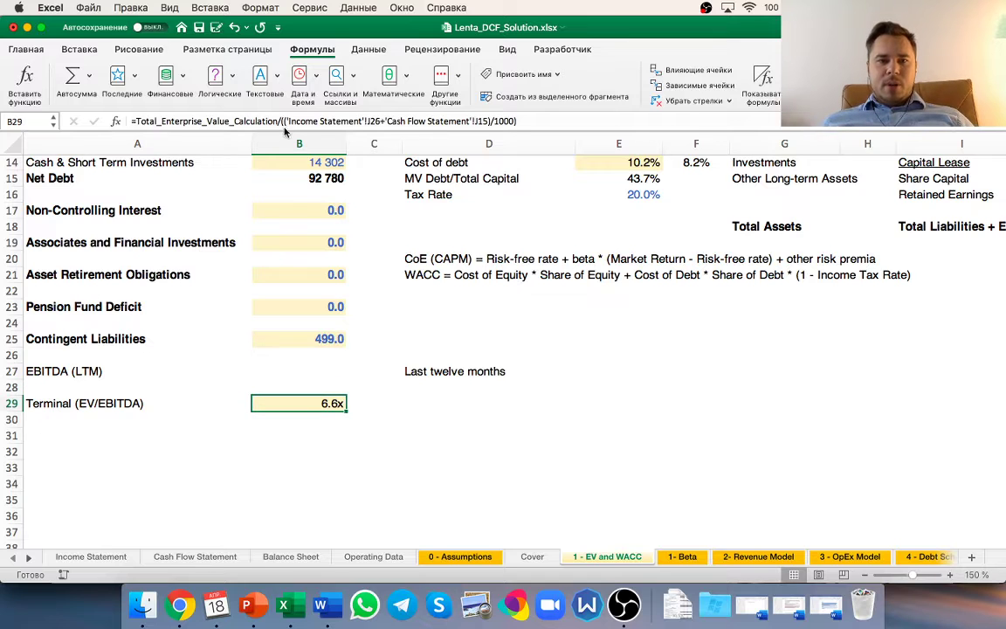
pyautogui.moveTo(288, 120); pyautogui.dragTo(524, 123)
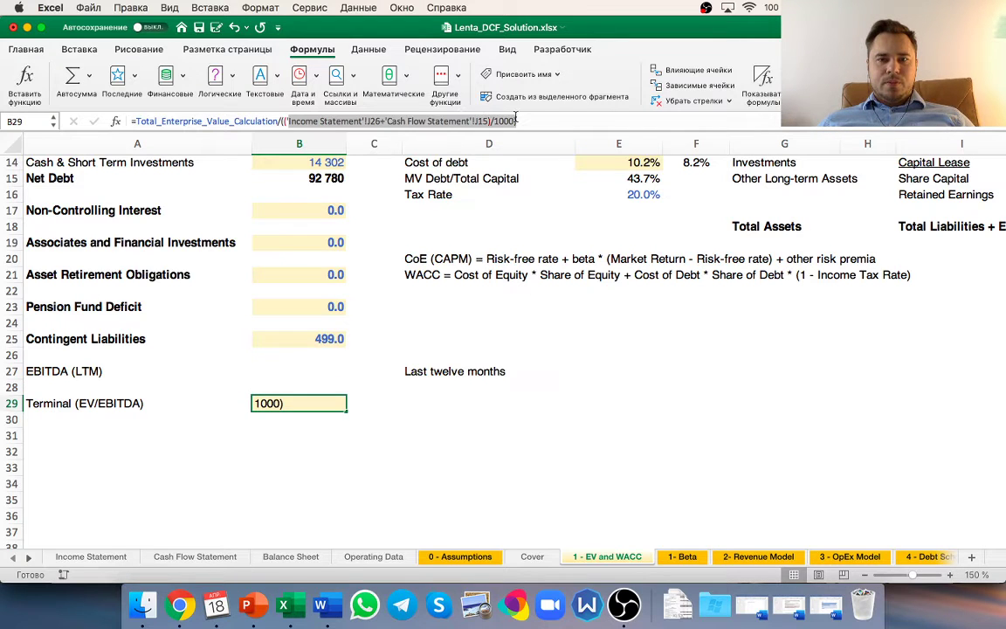
pyautogui.press('super+c')
pyautogui.press('Escape')
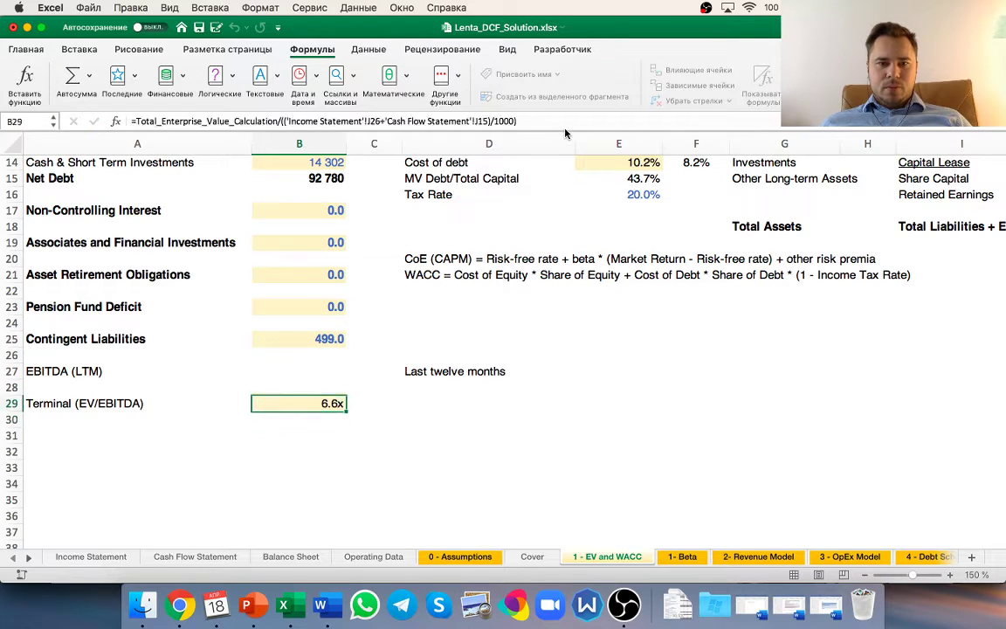
# - Paste the copied expression into B27 and complete it as =('Income Statement'!J26+'Cash Flow Statement'!J15)/1000, accepting the suggested bracket correction
pyautogui.press('Up')
pyautogui.press('Up')
pyautogui.press('super+v')
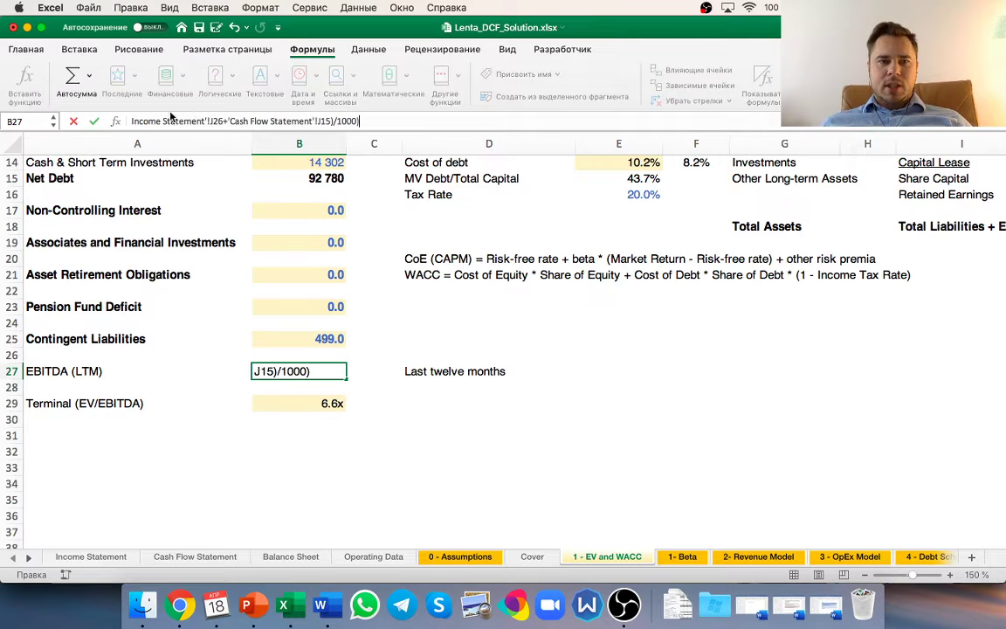
pyautogui.write('=(')
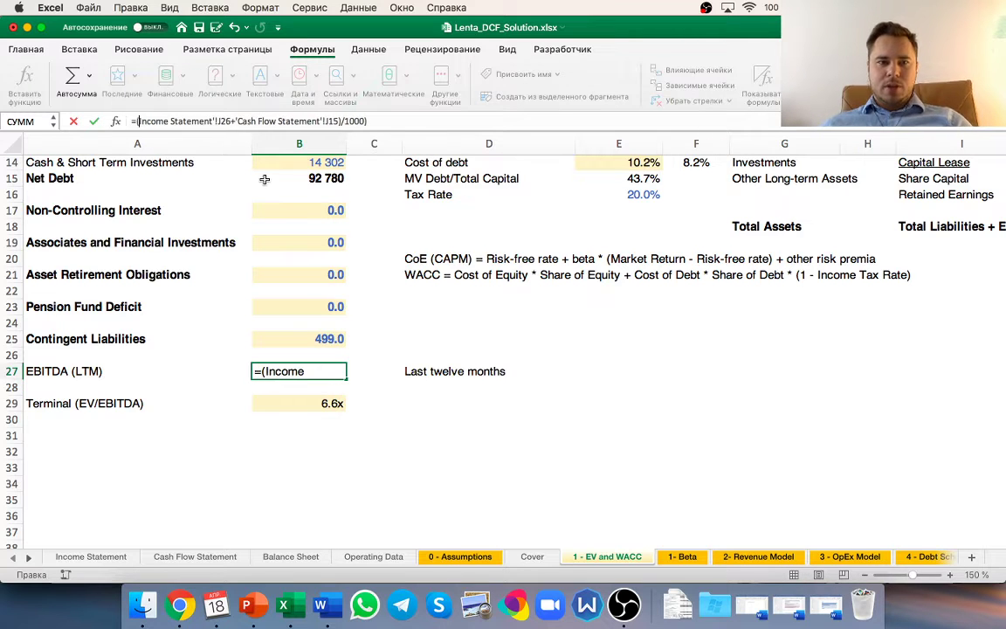
pyautogui.press('Return')
pyautogui.press('Return')
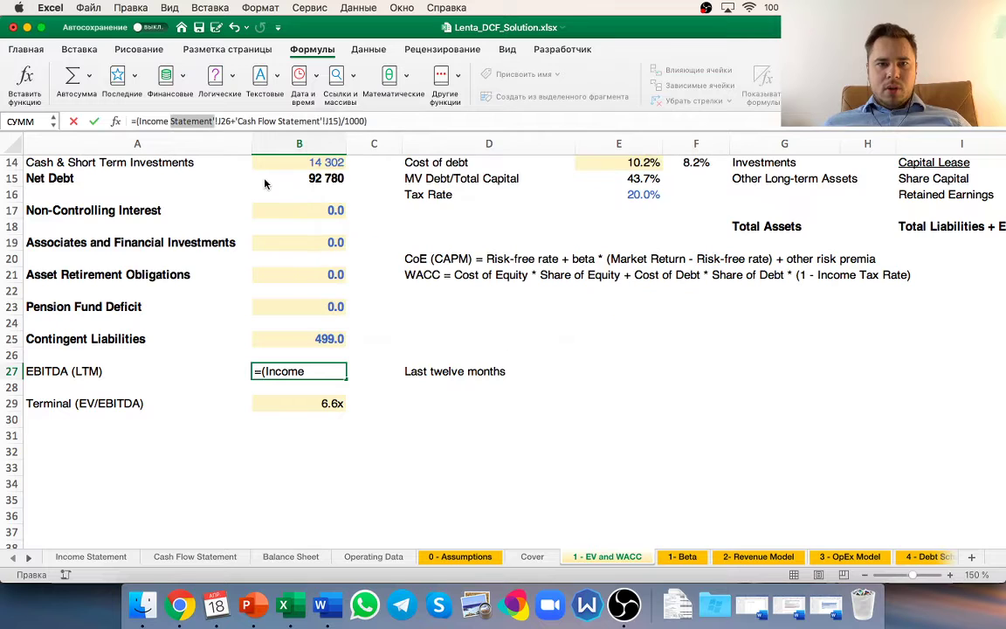
pyautogui.click(137, 120)
pyautogui.write("'")
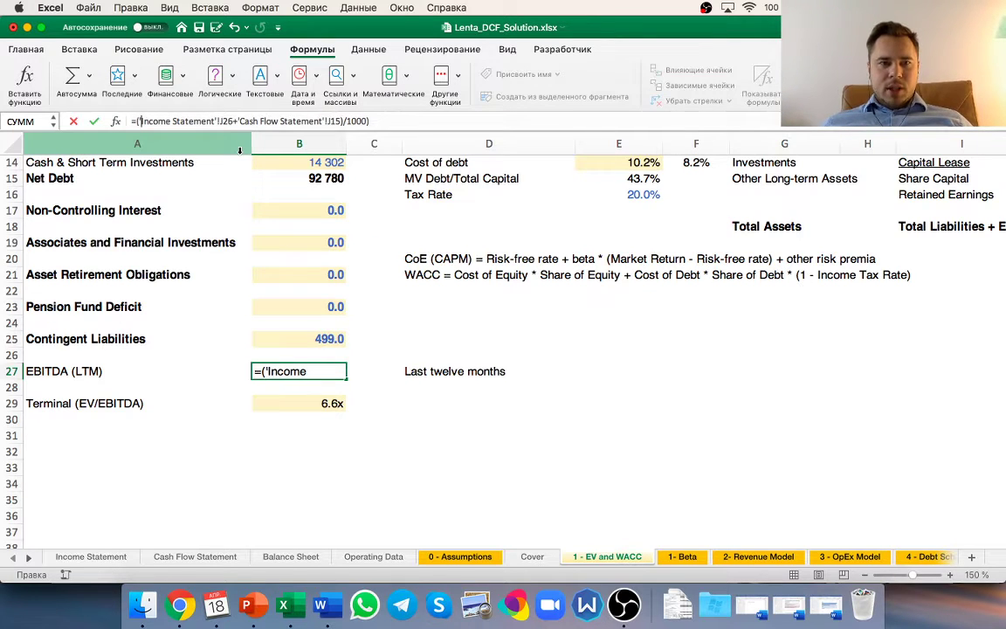
pyautogui.press('Return')
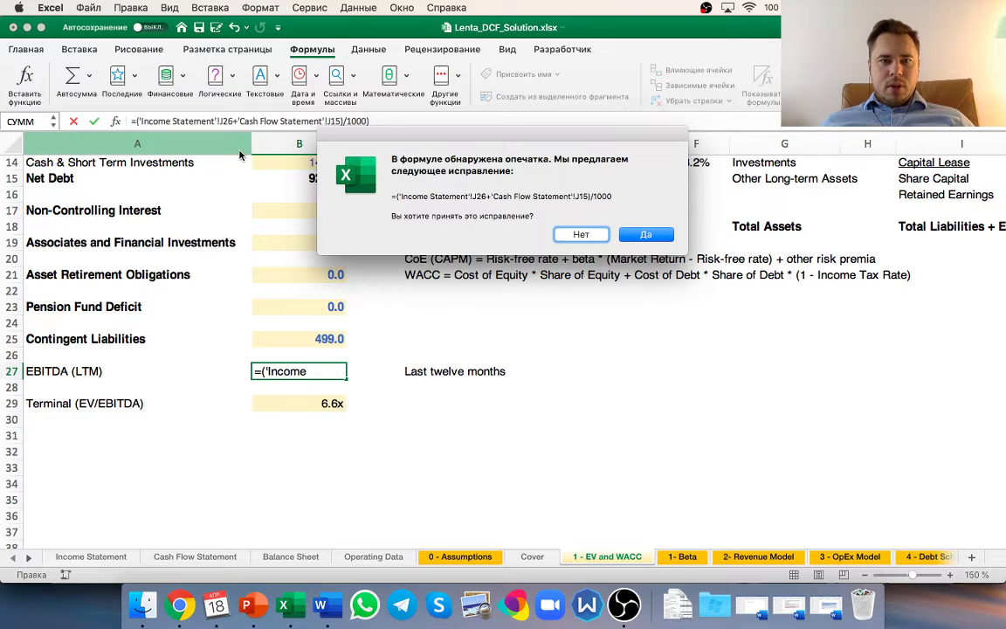
pyautogui.press('Return')
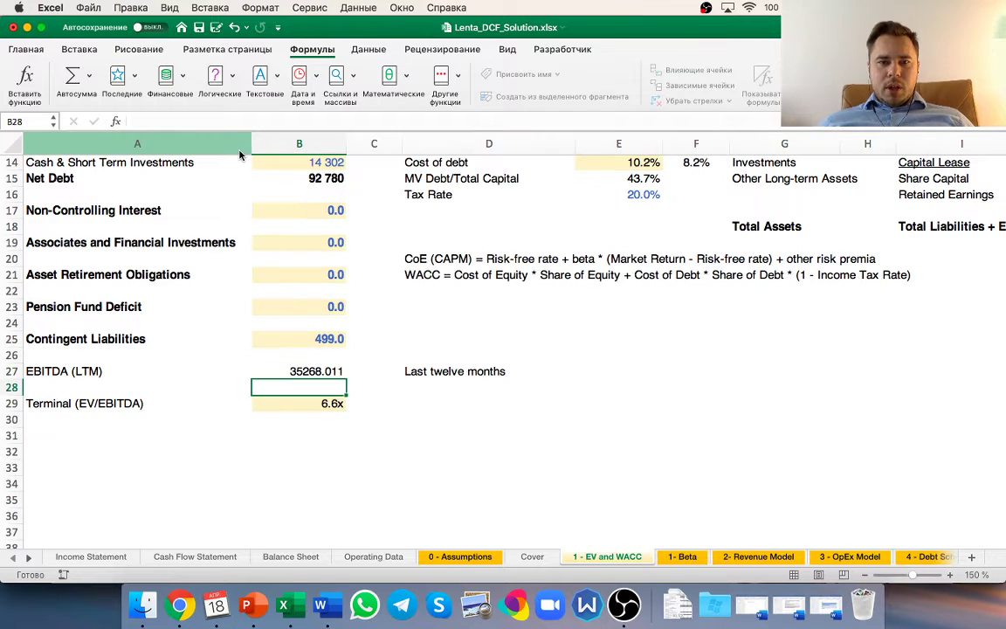
# - Format the EBITDA (LTM) value in B27 as a number with a thousands separator and 0 decimal places
pyautogui.press('Up')
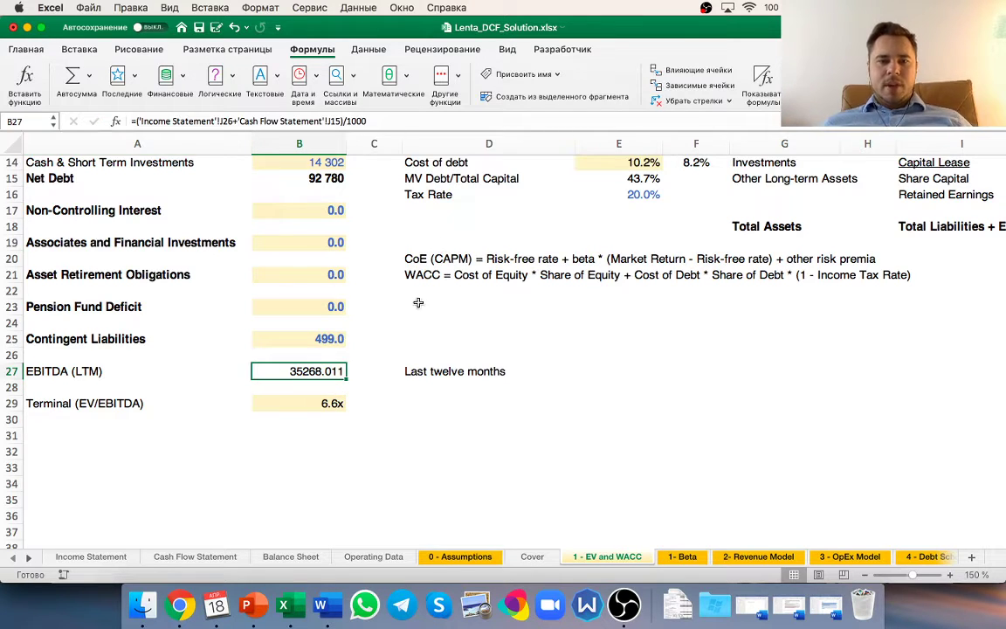
pyautogui.scroll(10, 378, 273)
pyautogui.scroll(-6, 418, 301)
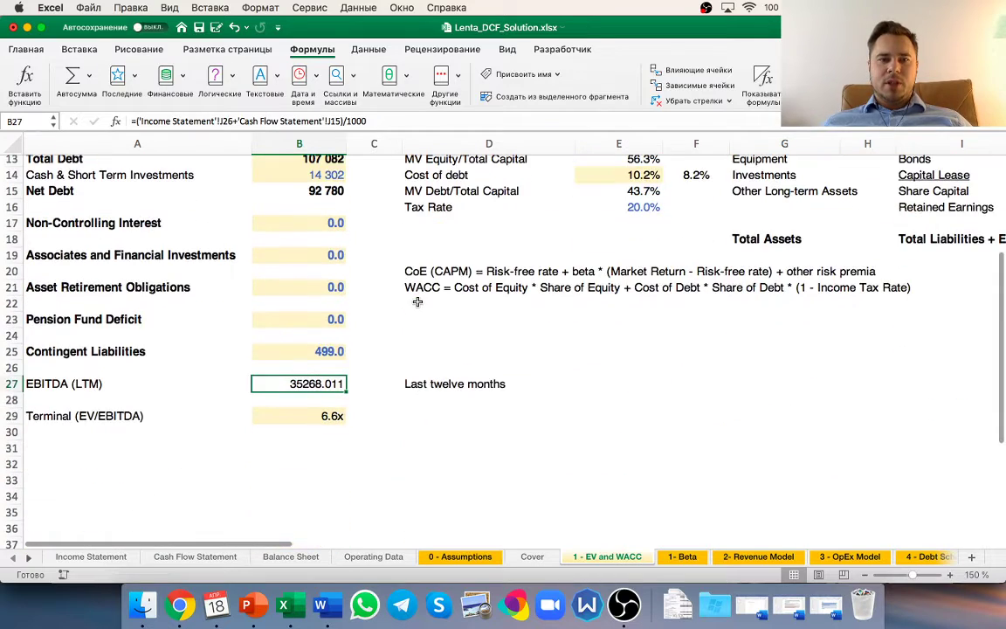
pyautogui.scroll(-2, 386, 367)
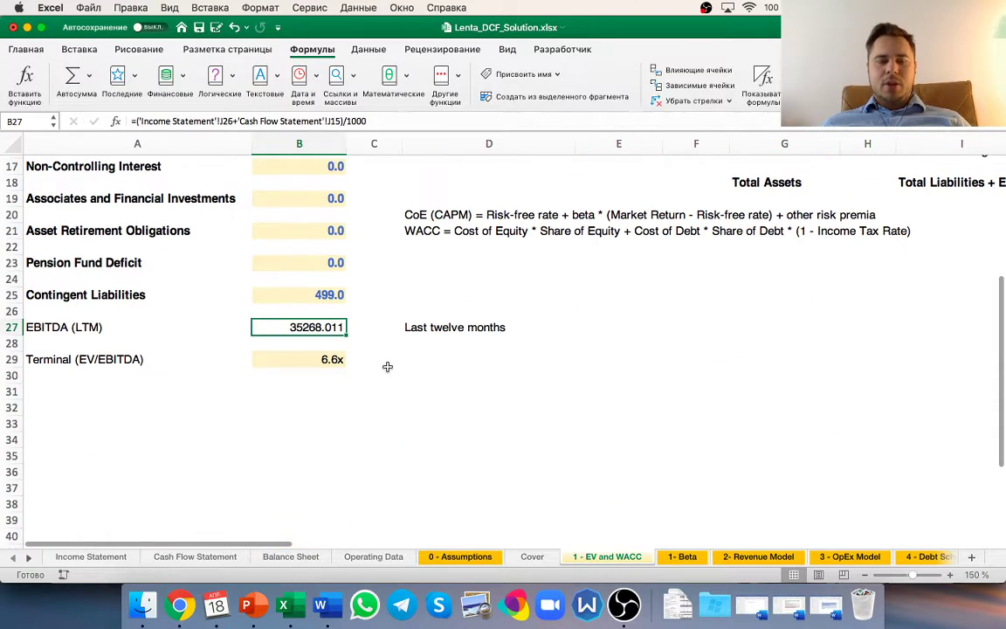
pyautogui.press('super+1')
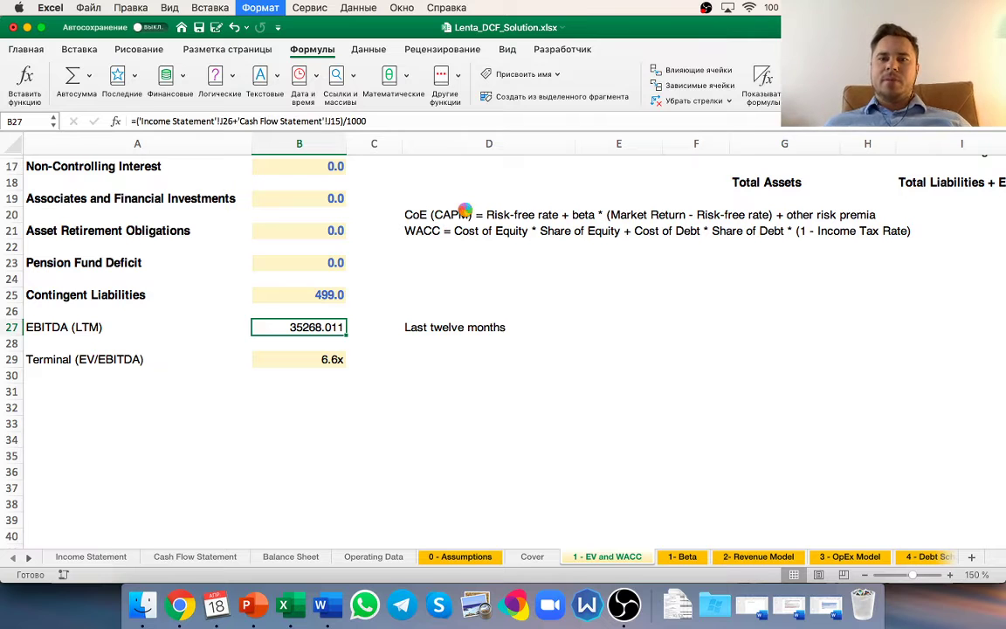
pyautogui.press('super+1')
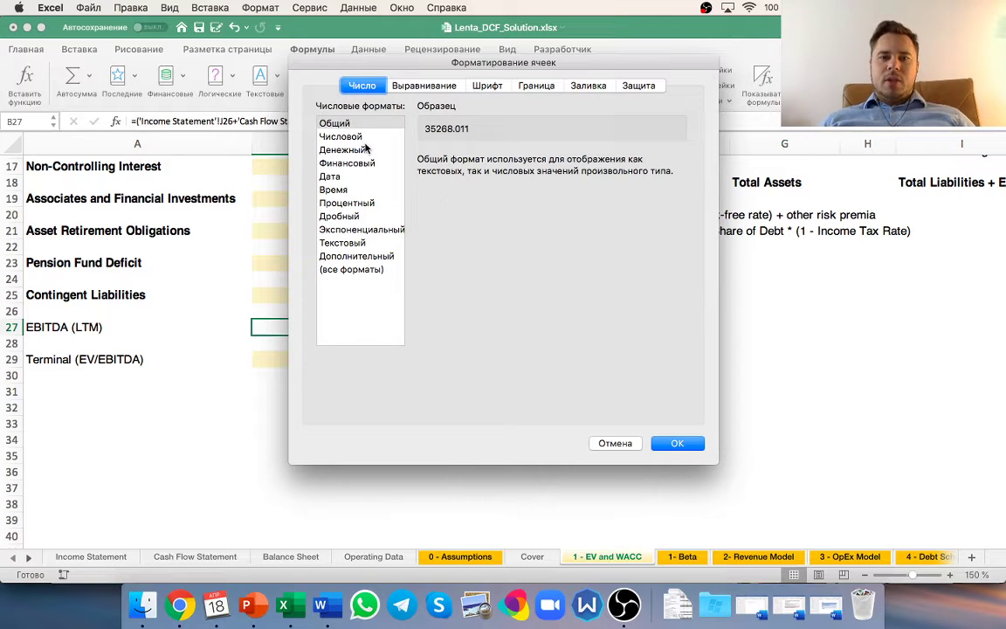
pyautogui.click(332, 136)
pyautogui.click(448, 177)
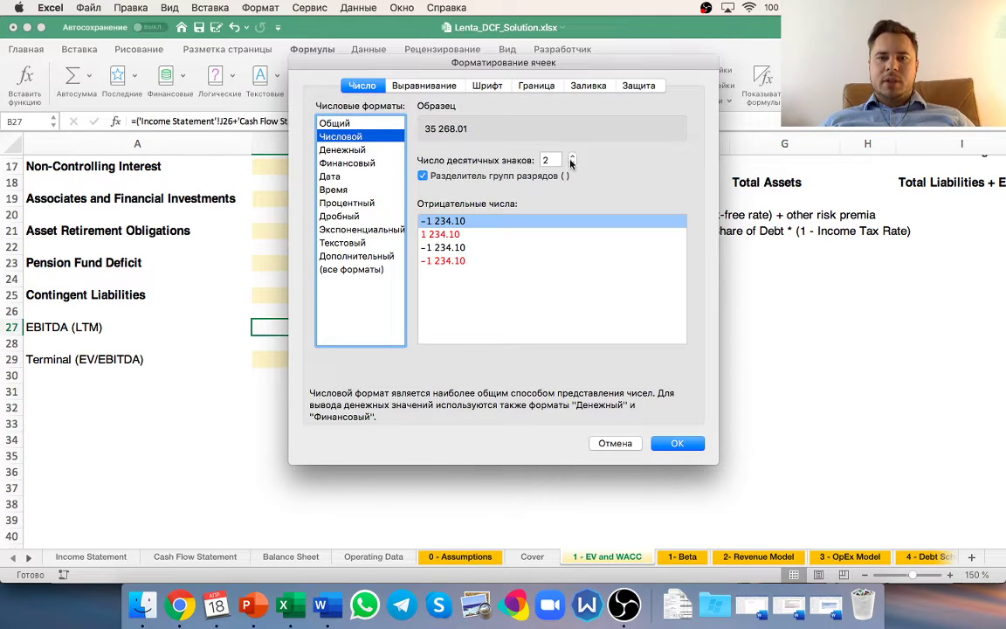
pyautogui.click(572, 163)
pyautogui.click(572, 163)
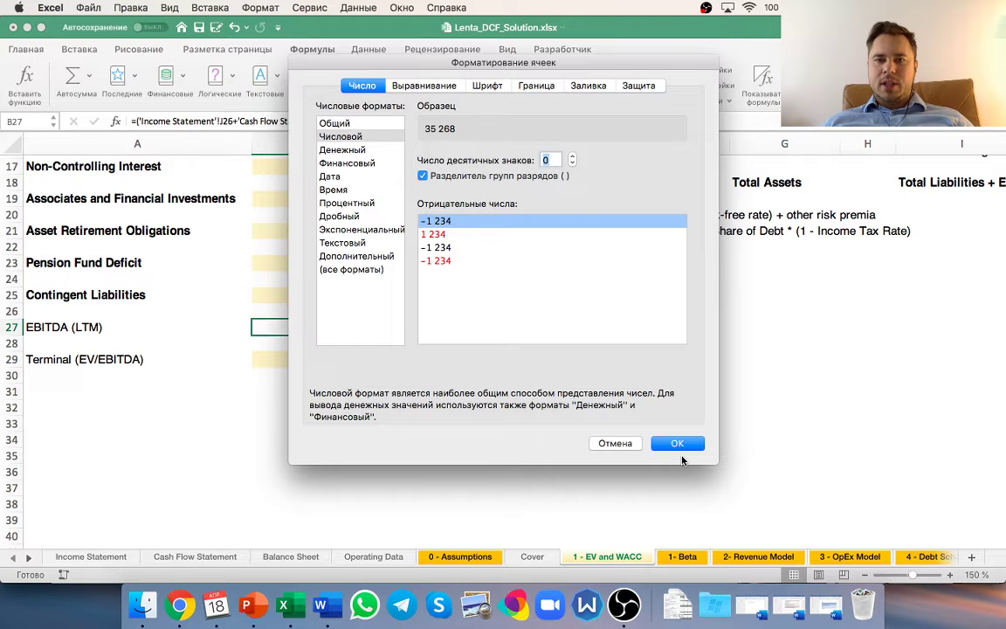
pyautogui.click(679, 444)
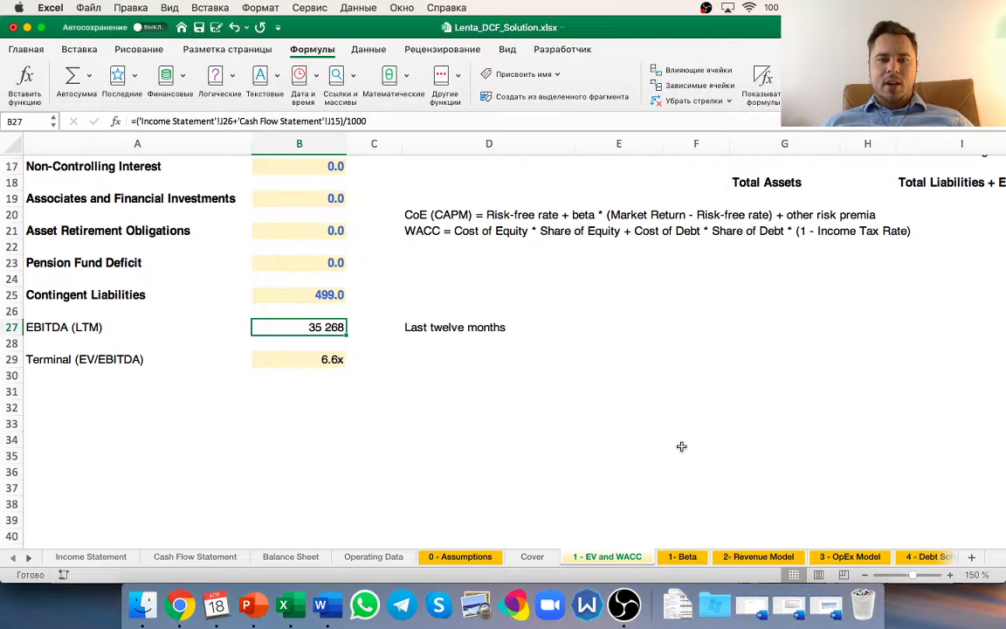
# - Copy the Net Debt cells A15:B15 and paste only their formats onto the EBITDA (LTM) cells A27:B27
pyautogui.scroll(3, 341, 330)
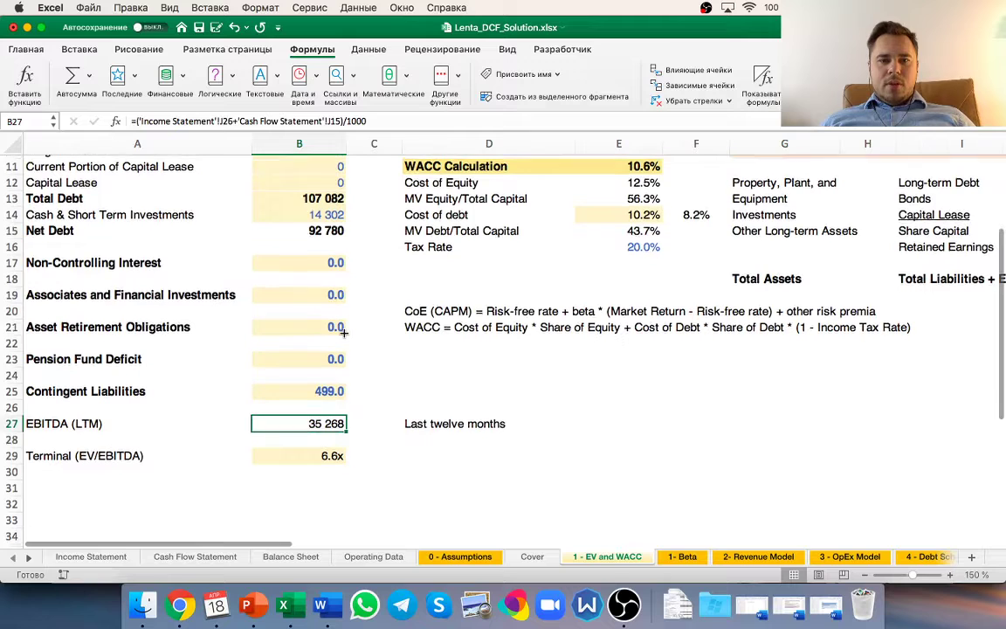
pyautogui.moveTo(162, 231); pyautogui.dragTo(313, 230)
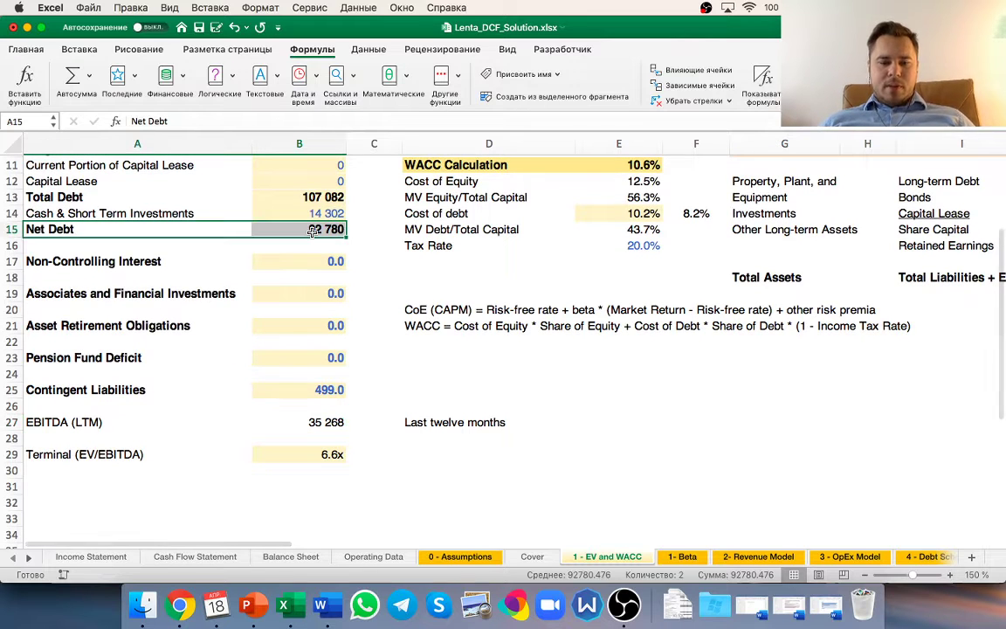
pyautogui.press('super+c')
pyautogui.scroll(-2, 267, 361)
pyautogui.click(248, 365)
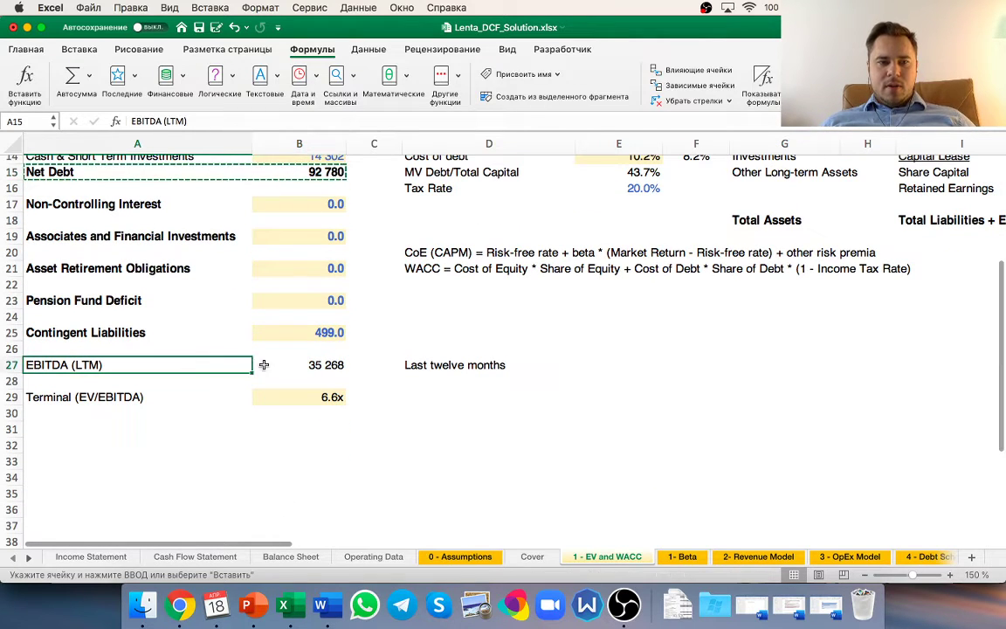
pyautogui.moveTo(264, 365); pyautogui.dragTo(292, 364)
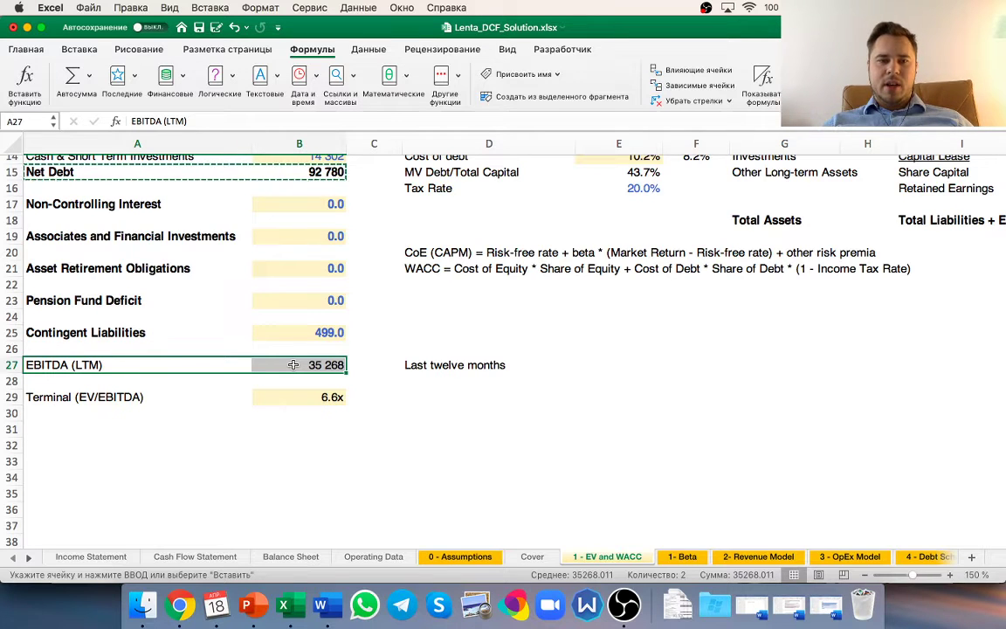
pyautogui.press('ctrl+super+v')
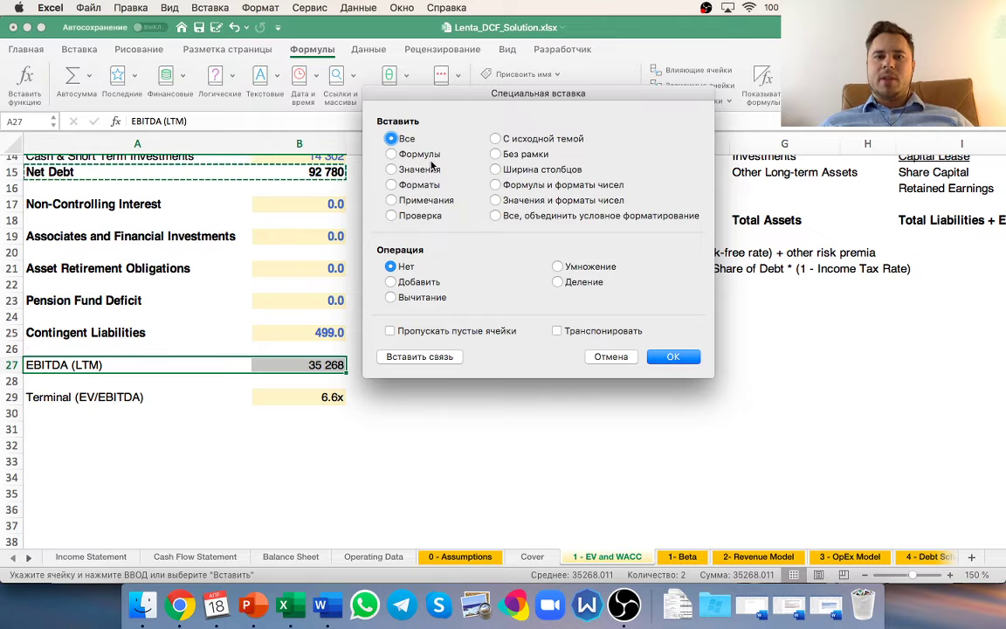
pyautogui.click(428, 187)
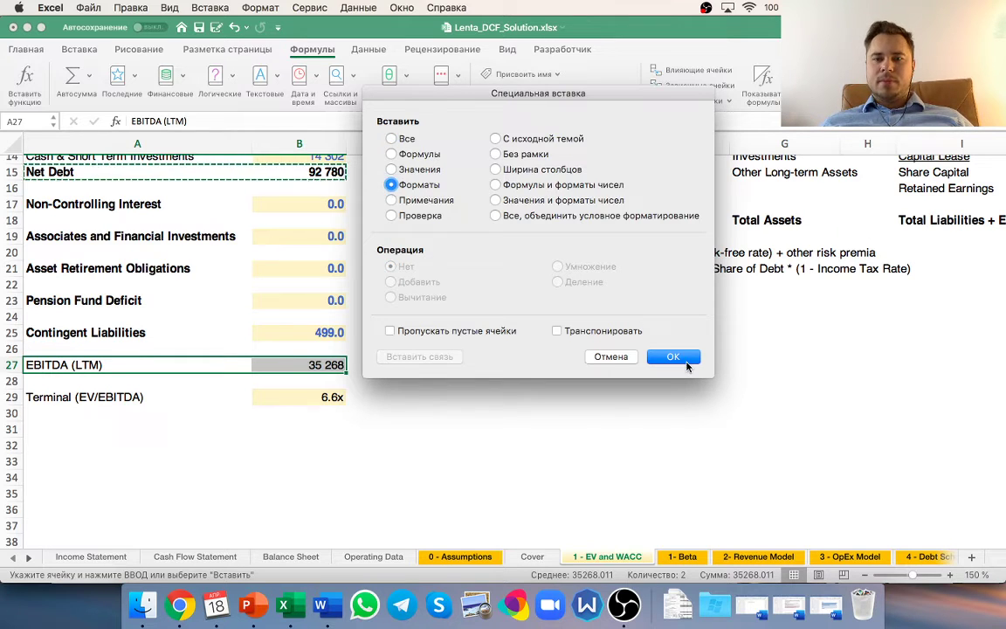
pyautogui.click(673, 357)
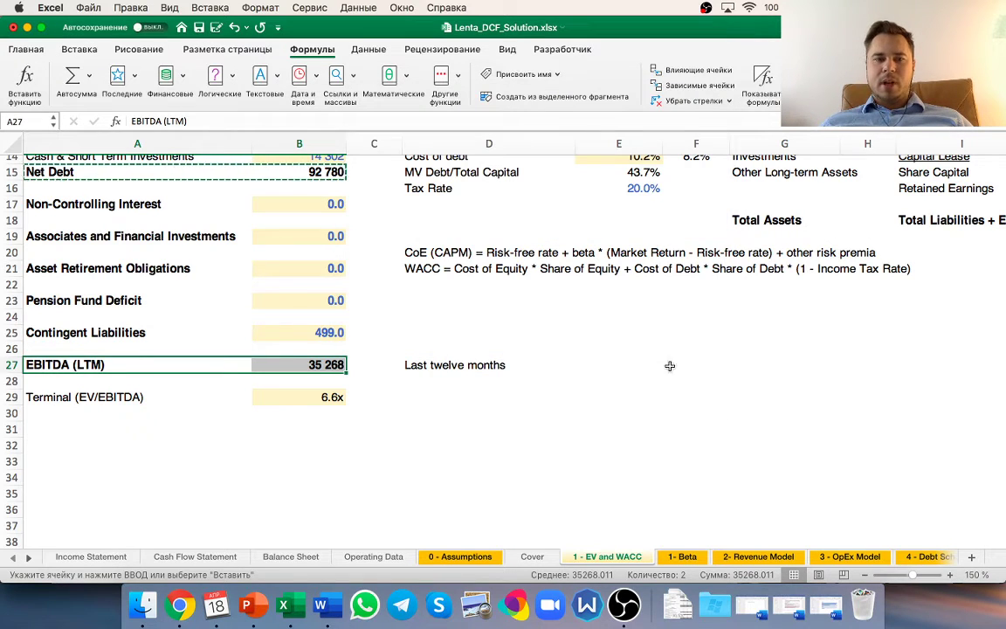
# - Define the name EBITDA_LTM for the EBITDA (LTM) value in cell B27 of the 1 - EV and WACC sheet
pyautogui.click(351, 444)
pyautogui.click(300, 394)
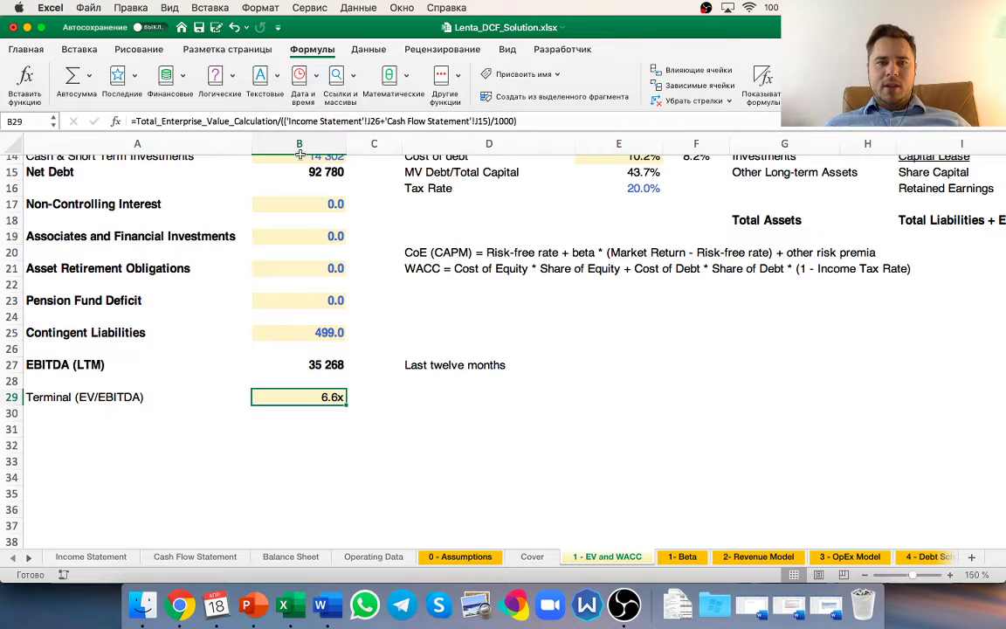
pyautogui.click(300, 365)
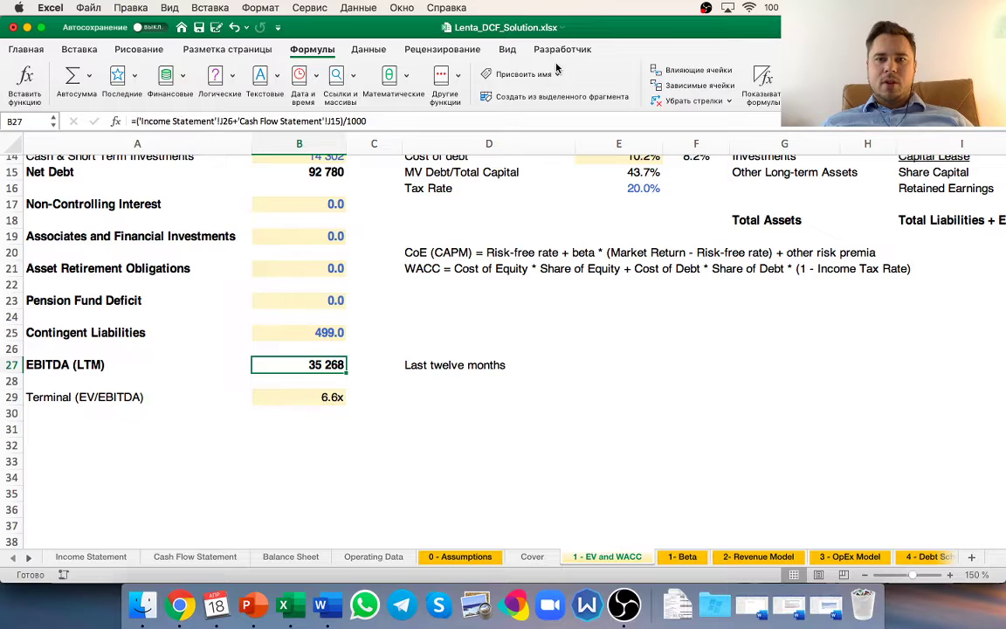
pyautogui.click(509, 75)
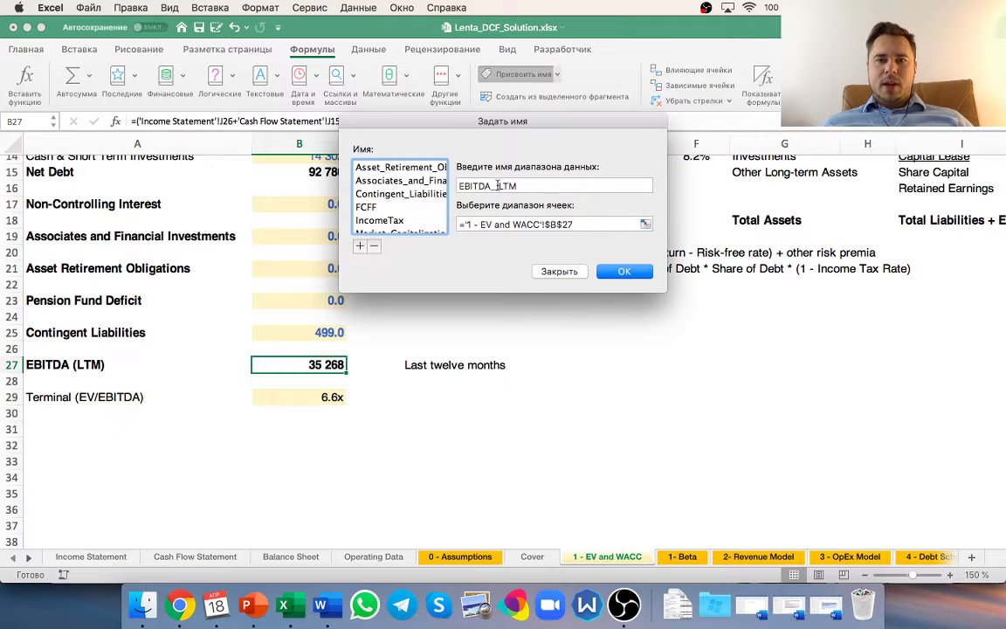
pyautogui.click(494, 187)
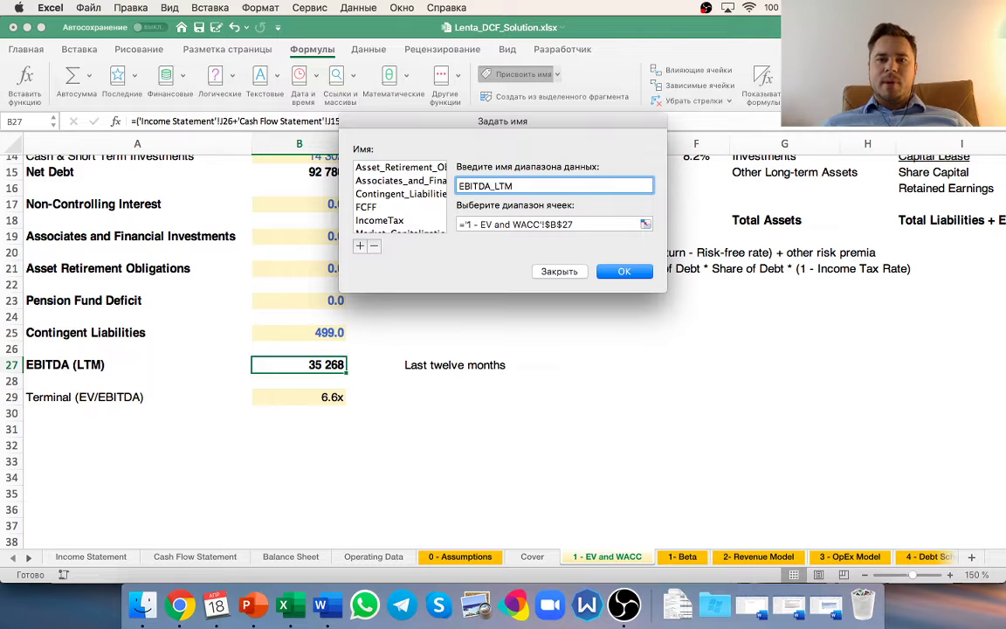
pyautogui.click(624, 273)
# - Replace the EBITDA expression in the Terminal (EV/EBITDA) cell B29 so the formula reads =Total_Enterprise_Value_Calculation/EBITDA_LTM
pyautogui.click(320, 397)
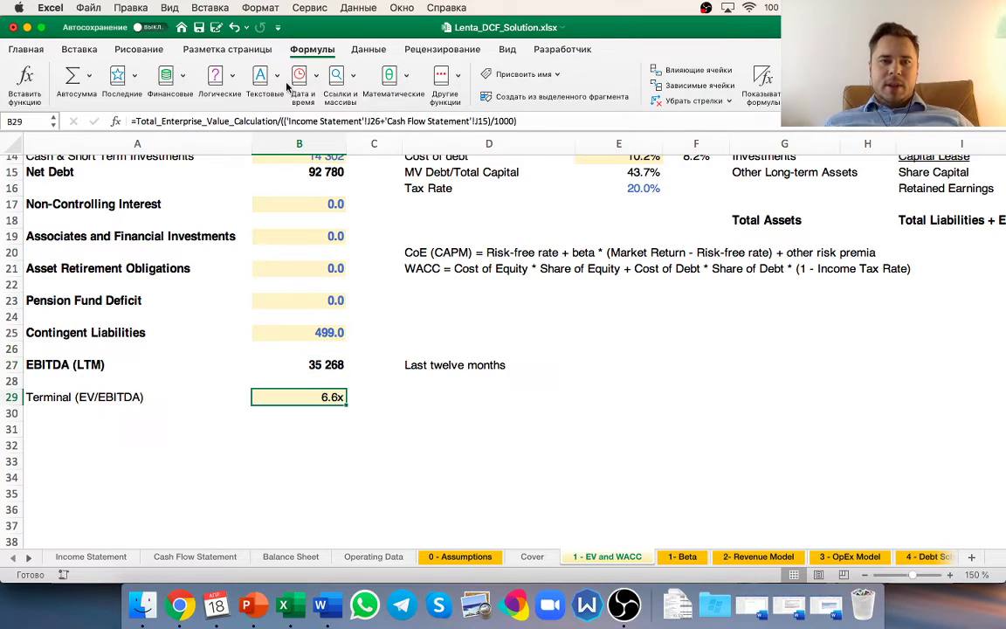
pyautogui.click(663, 120)
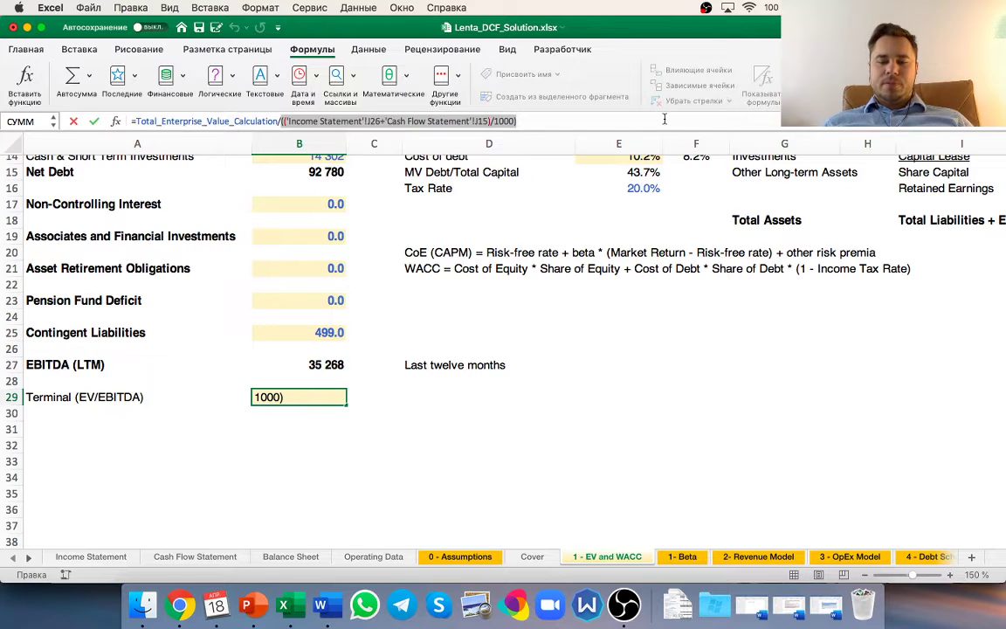
pyautogui.write('EBITDA')
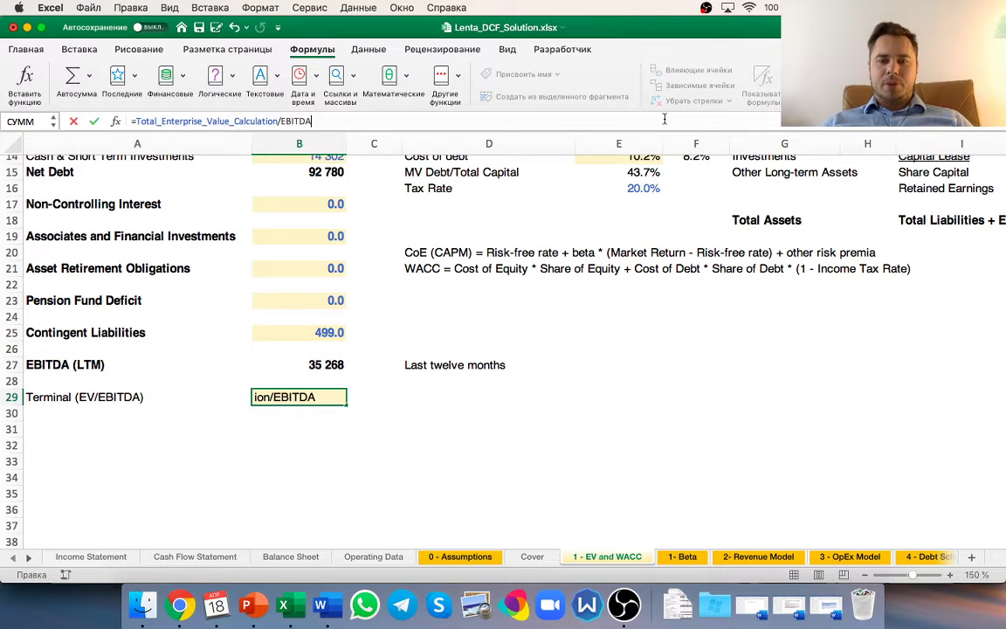
pyautogui.write('_LTM')
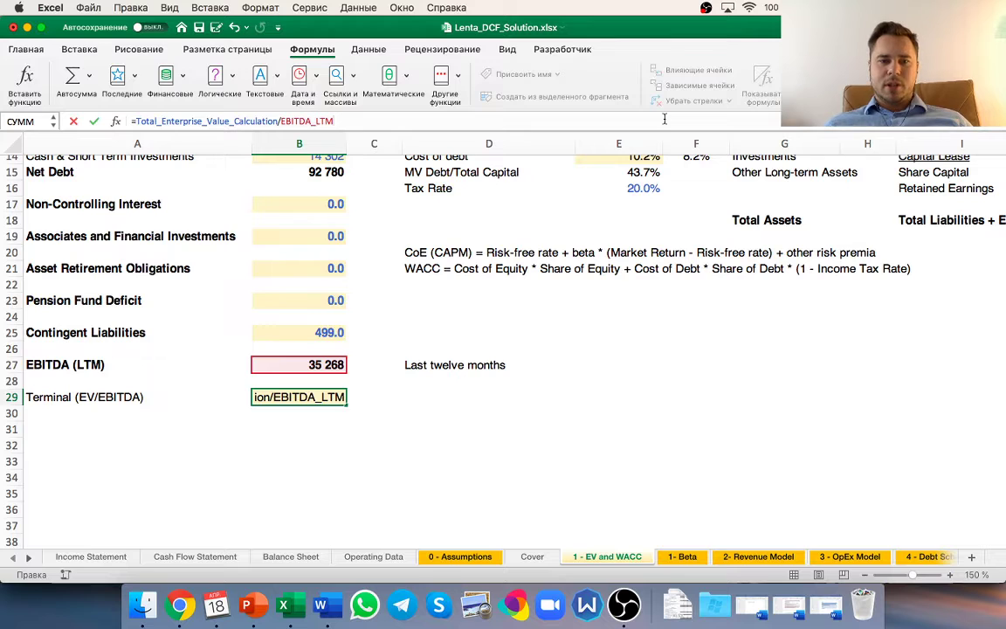
pyautogui.press('Return')
pyautogui.press('Up')
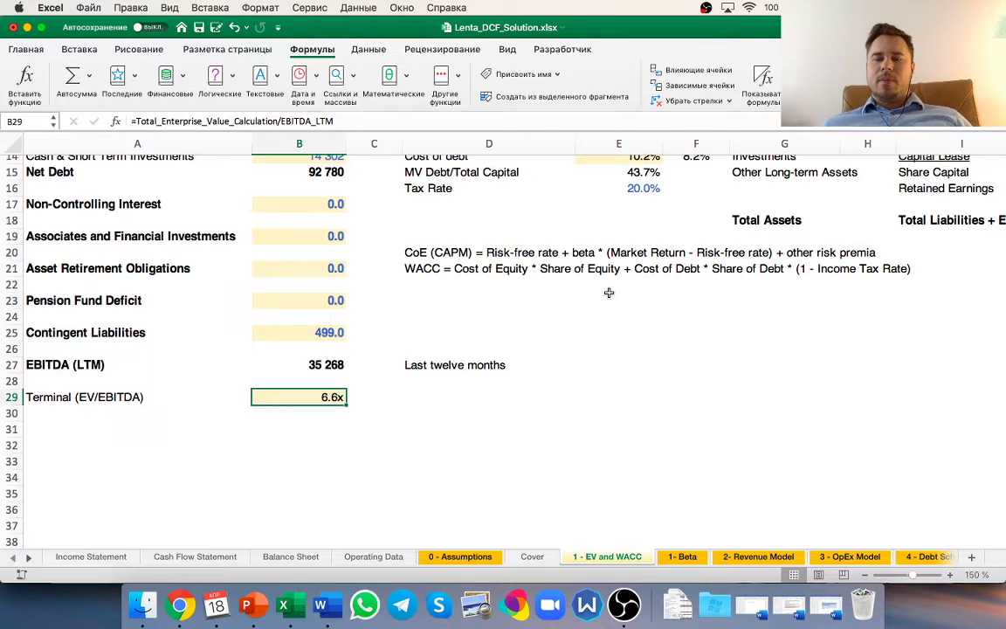
pyautogui.scroll(8, 608, 293)
pyautogui.hscroll(1, 608, 293)
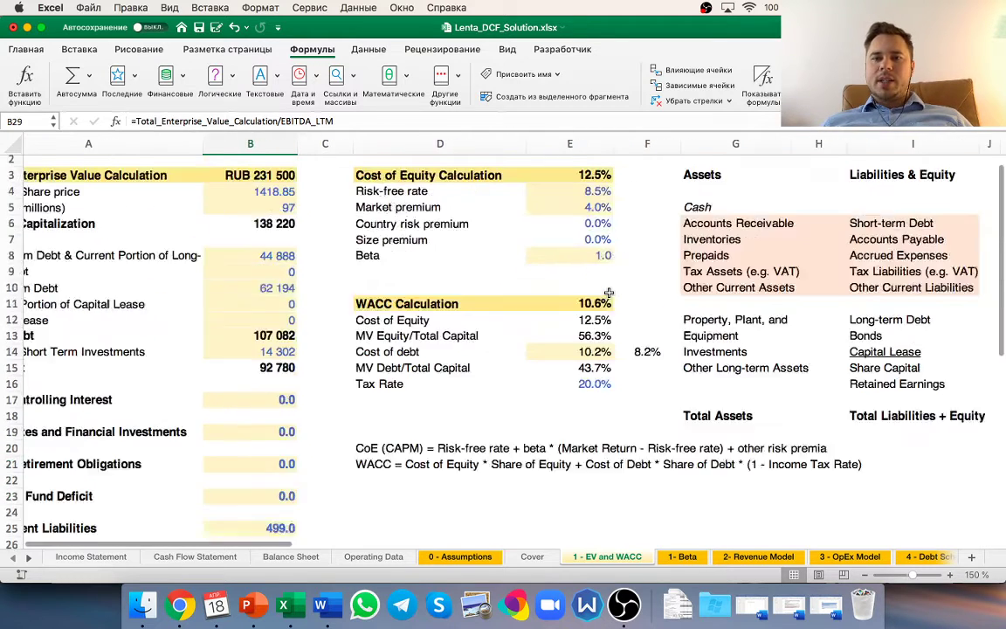
pyautogui.click(624, 604)
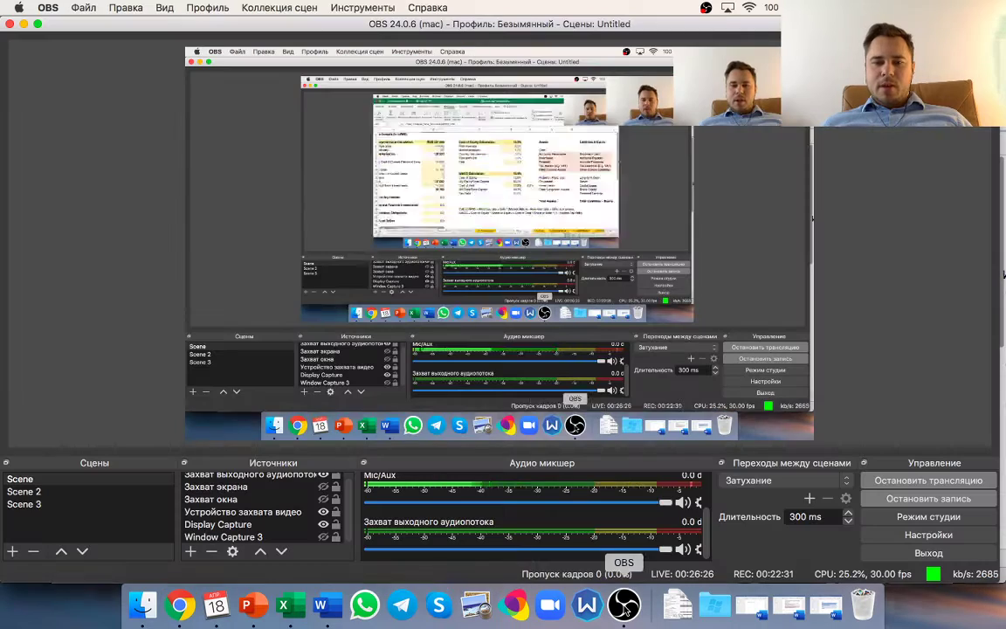
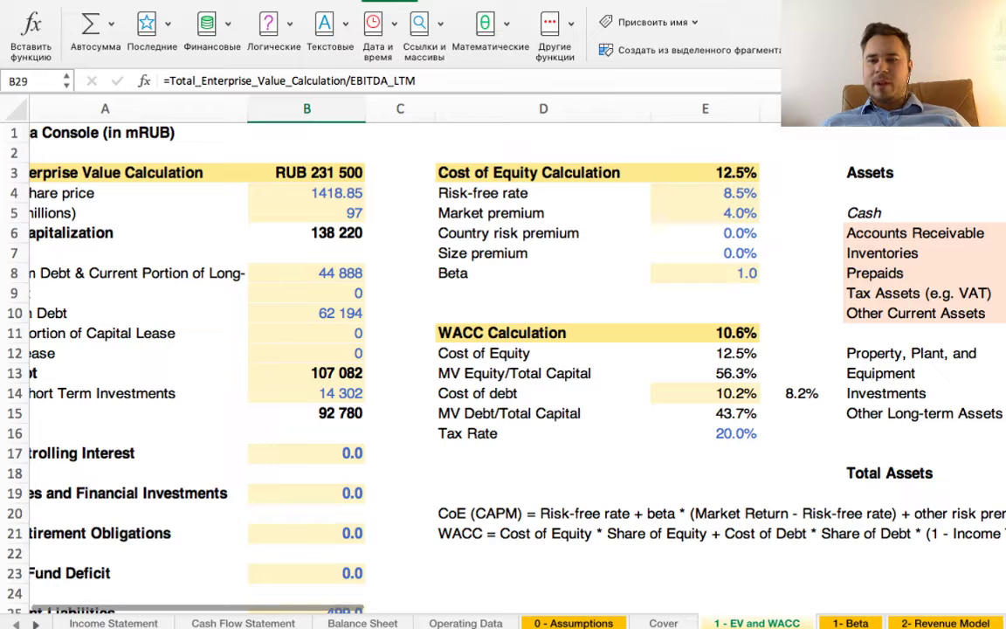
# - Examine the WACC Calculation formula in E11 and the input rows beneath it
pyautogui.hscroll(5, 502, 349)
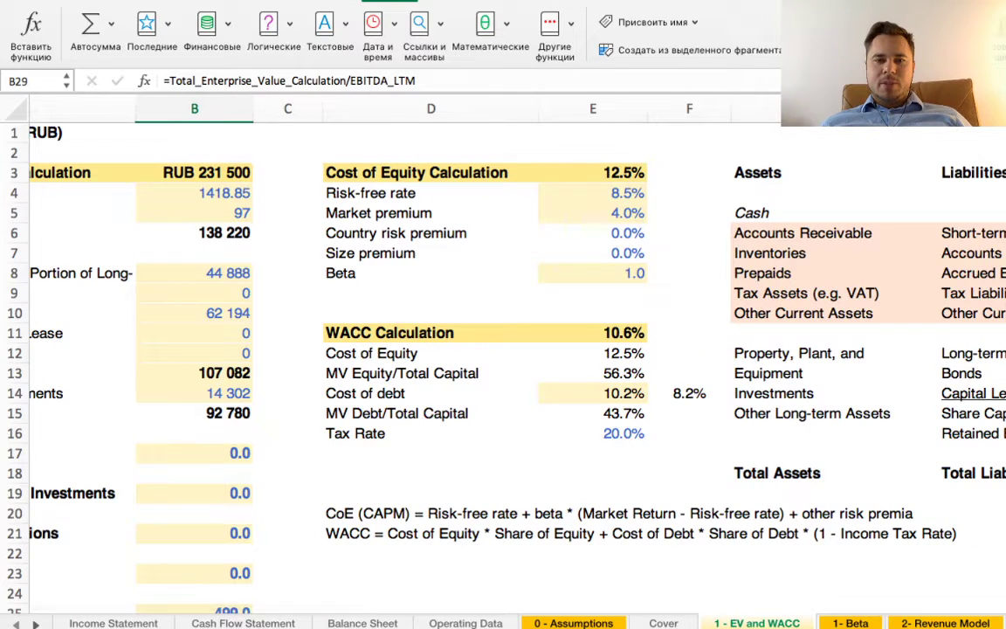
pyautogui.click(592, 333)
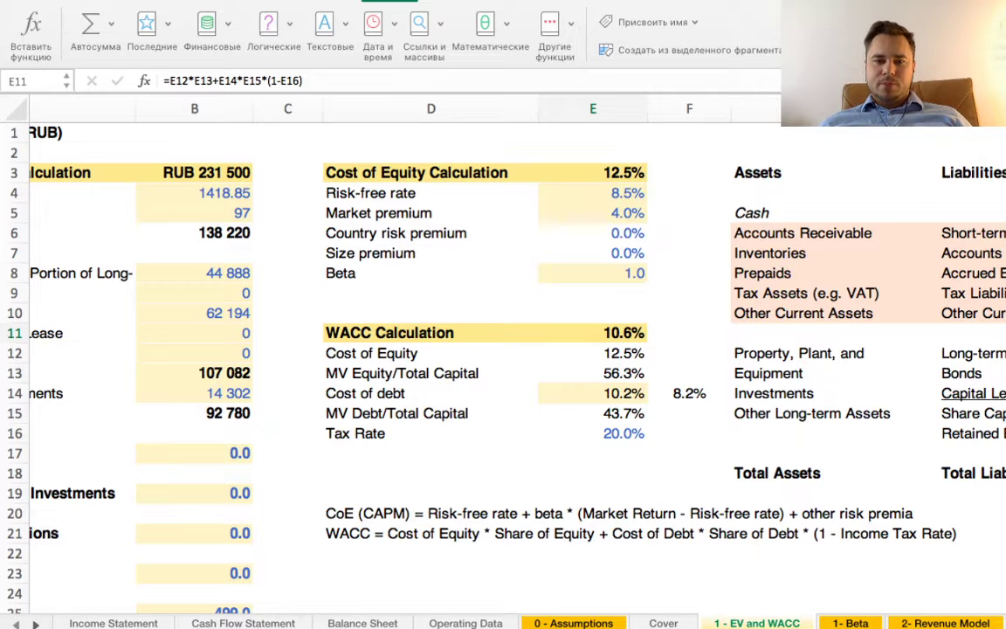
pyautogui.click(688, 332)
pyautogui.click(592, 332)
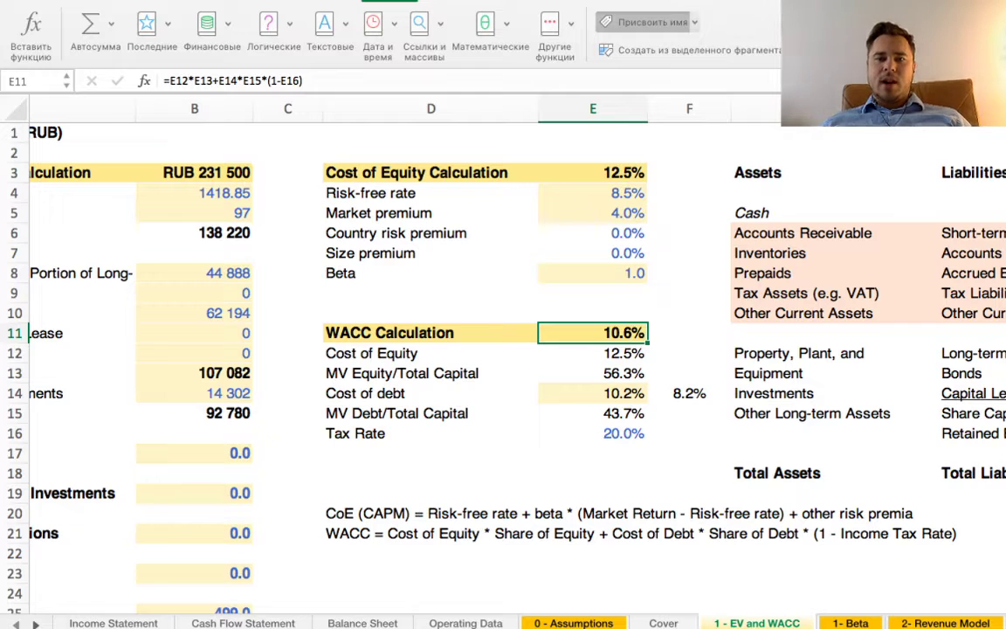
pyautogui.click(688, 413)
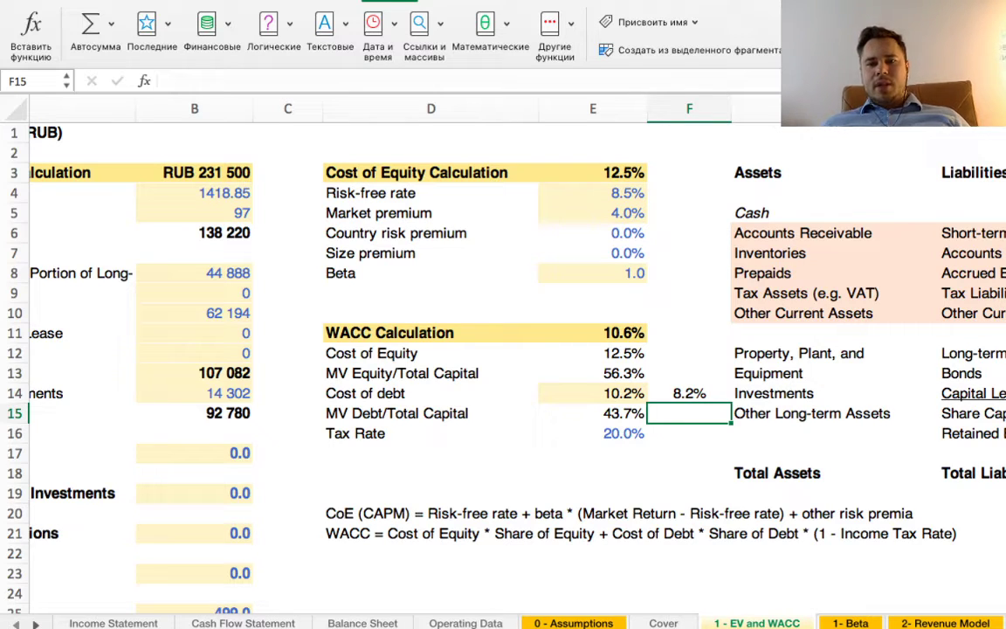
pyautogui.hscroll(-2, 393, 349)
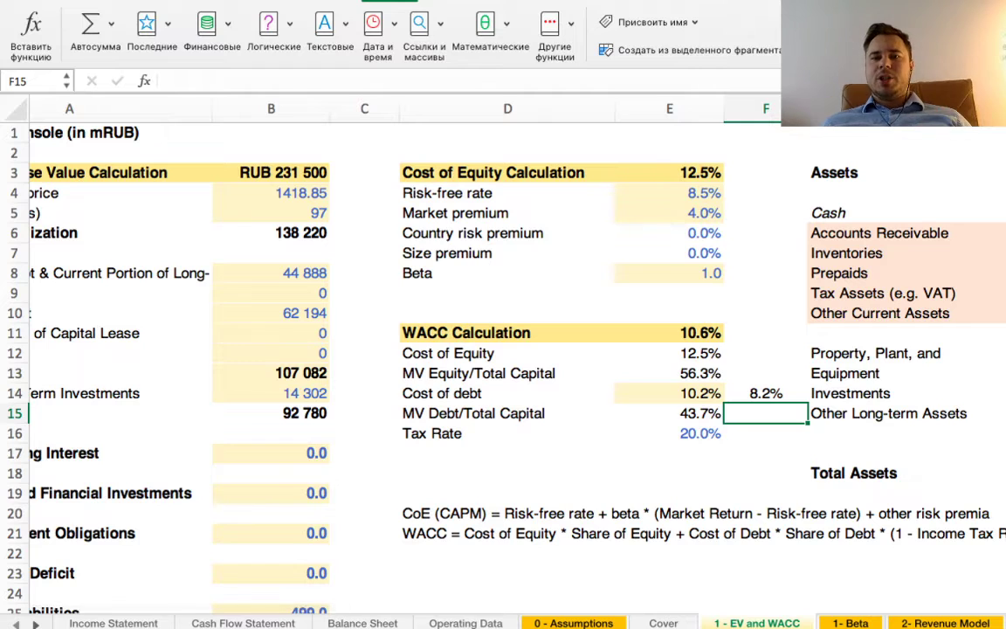
pyautogui.hscroll(-1, 393, 350)
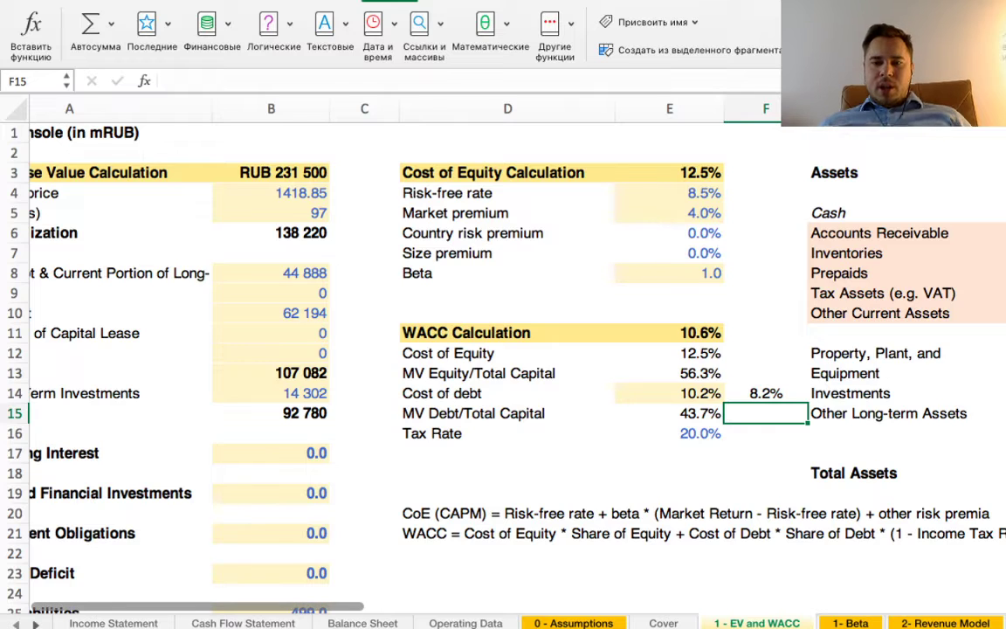
# - Examine the Cost of Equity Calculation block D3:E8 on the 1 - EV and WACC sheet, including its Beta input in E8
pyautogui.hotkey('ctrl', 'pagedown')
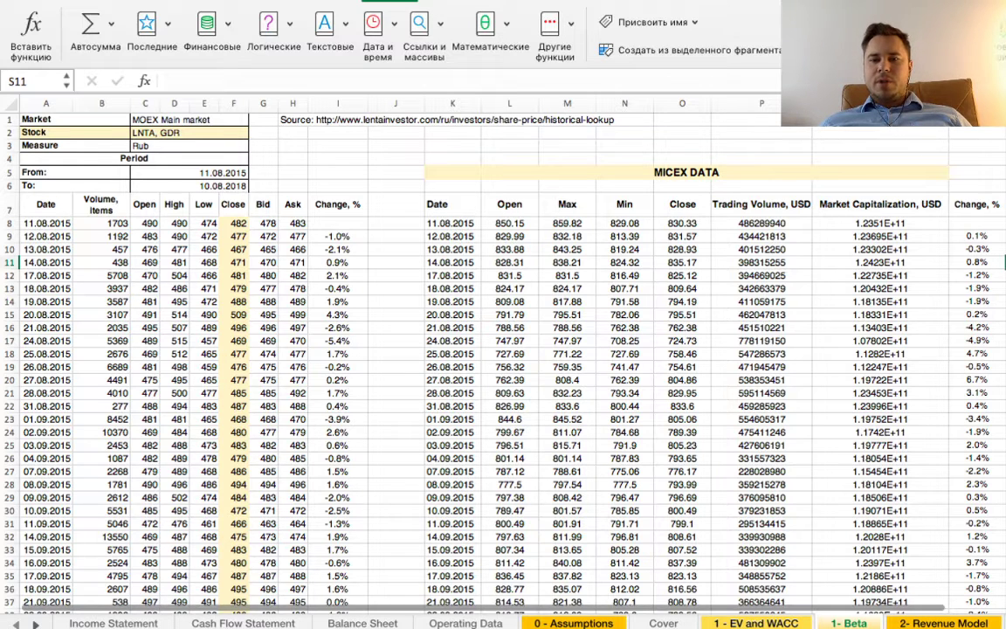
pyautogui.hotkey('ctrl', 'pageup')
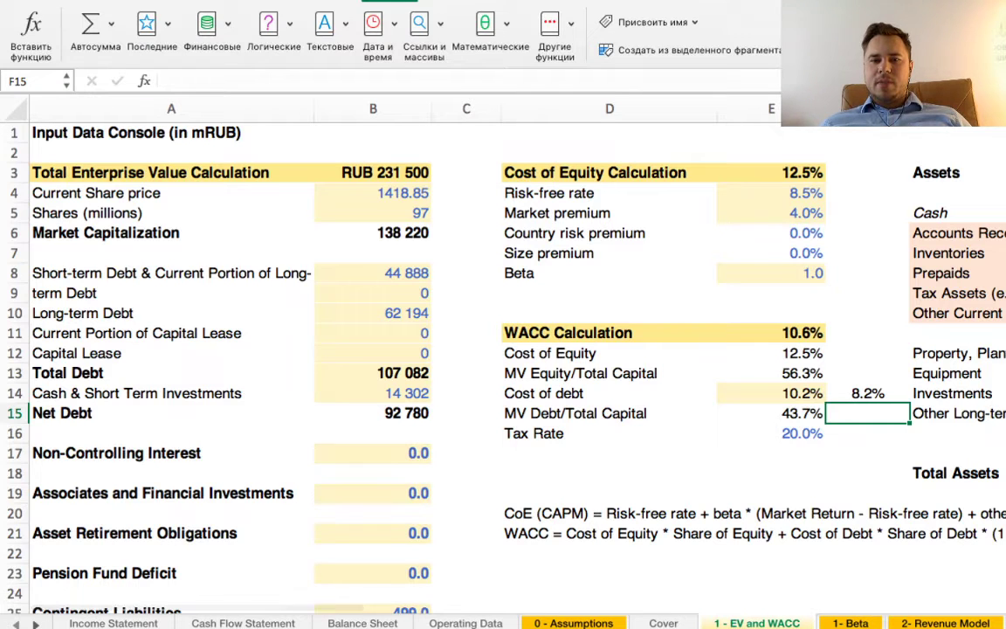
pyautogui.moveTo(609, 172); pyautogui.dragTo(760, 273)
pyautogui.click(771, 312)
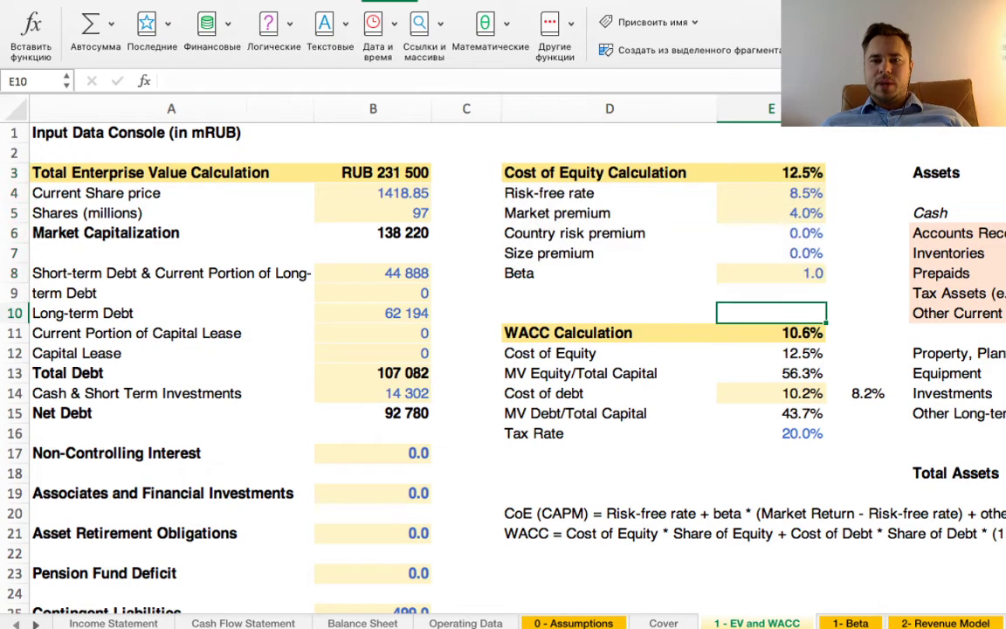
pyautogui.click(771, 272)
# - Open the 1- Beta sheet and inspect the Slope formula in U5 together with the stock and MICEX data columns
pyautogui.hotkey('ctrl', 'pagedown')
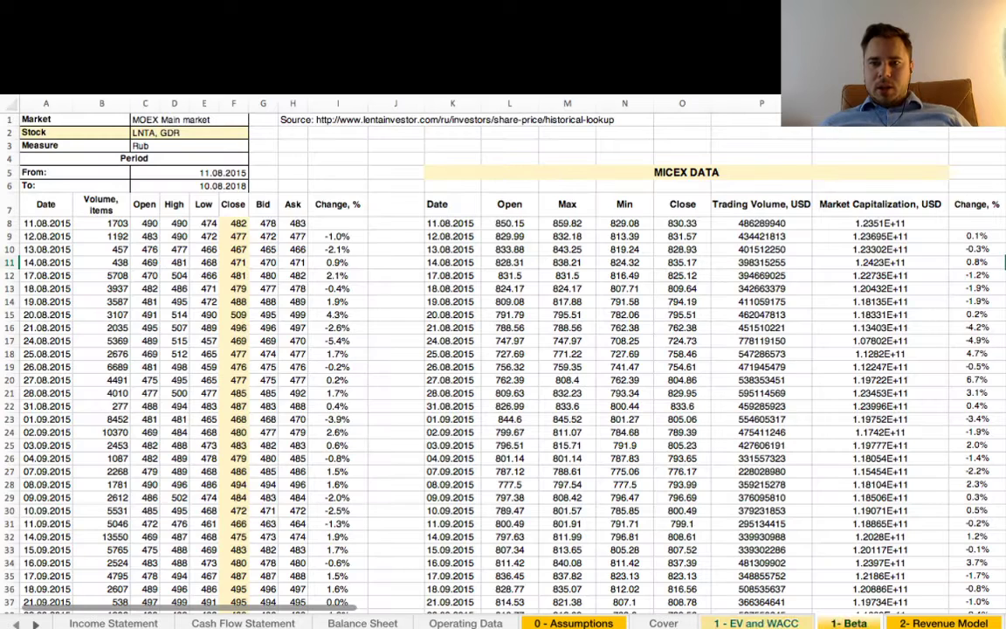
pyautogui.hscroll(2, 503, 373)
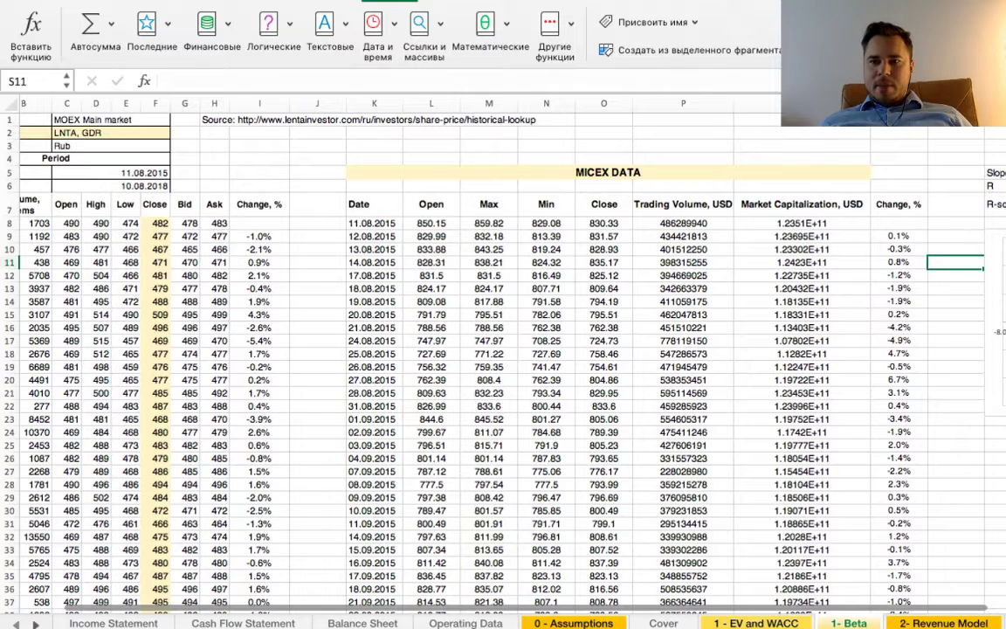
pyautogui.hscroll(2, 503, 373)
pyautogui.click(984, 172)
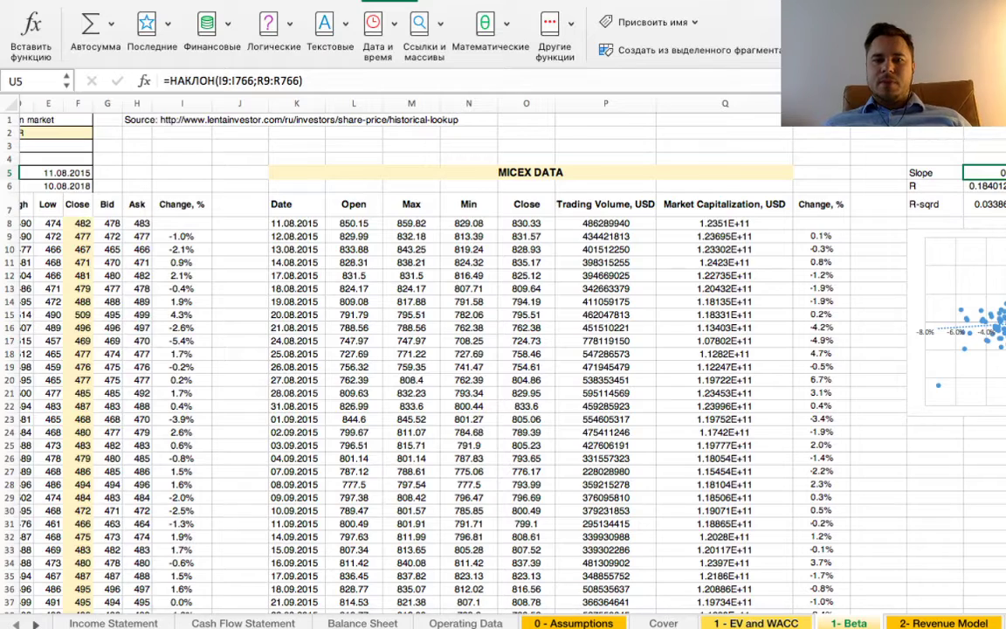
pyautogui.hscroll(-3, 460, 349)
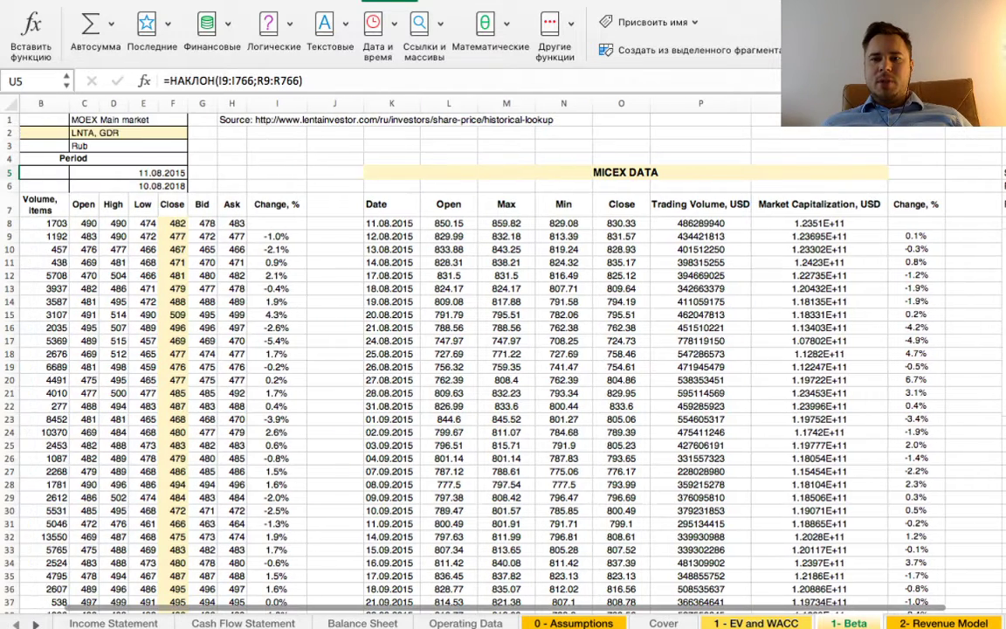
pyautogui.hscroll(-2, 460, 349)
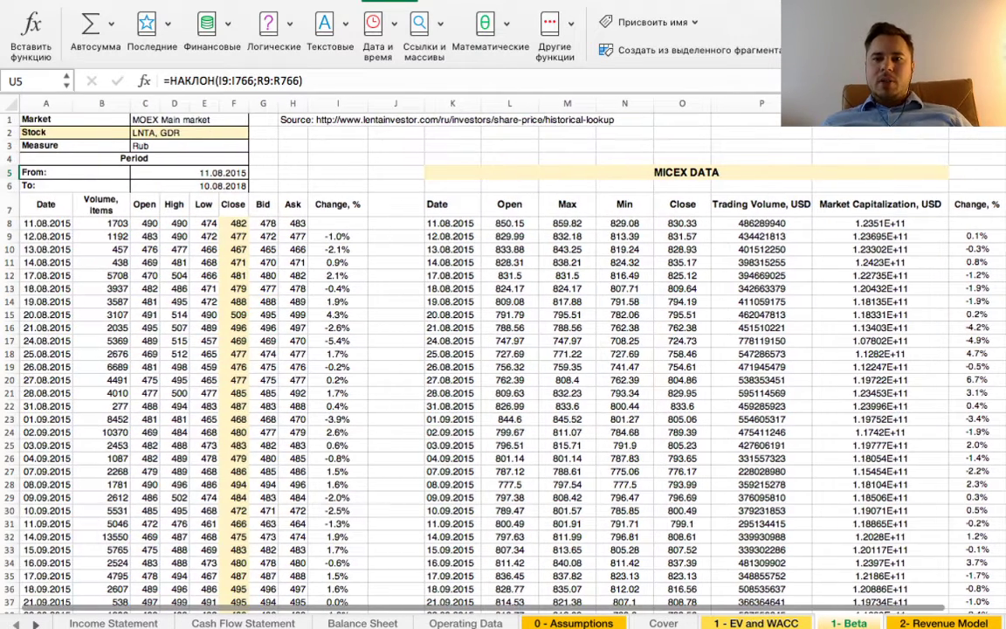
pyautogui.hscroll(5, 461, 350)
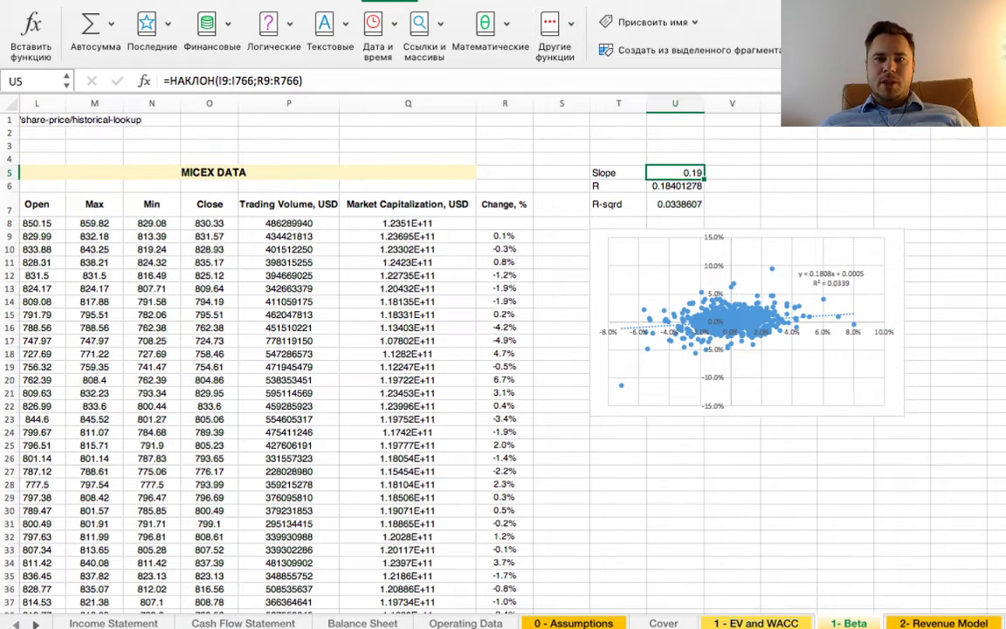
# - Set the zoom of the 1- Beta sheet to 150%
pyautogui.click(632, 2)
pyautogui.click(353, 22)
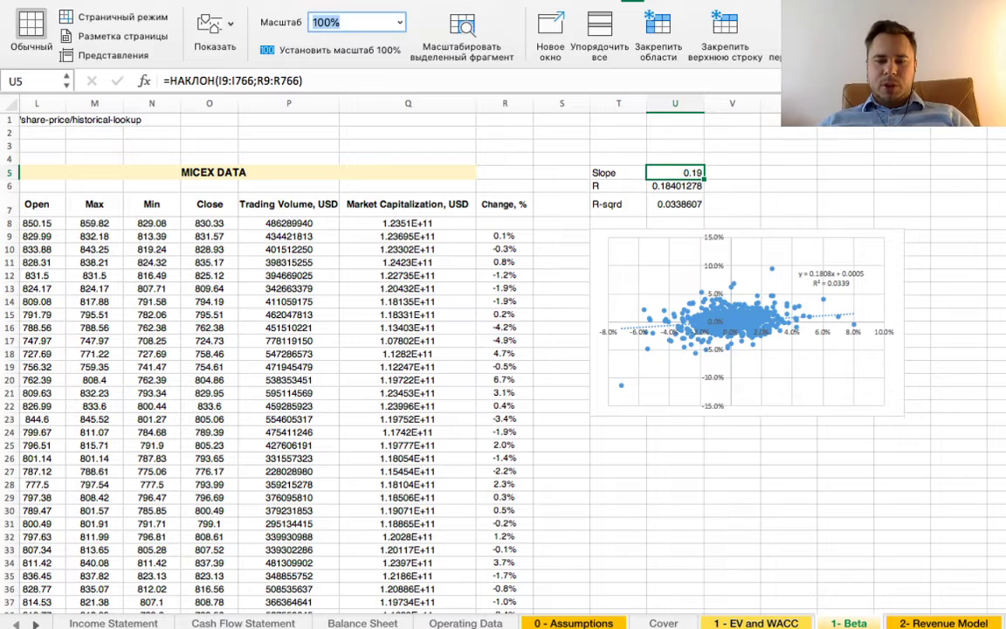
pyautogui.write('15')
pyautogui.press('Return')
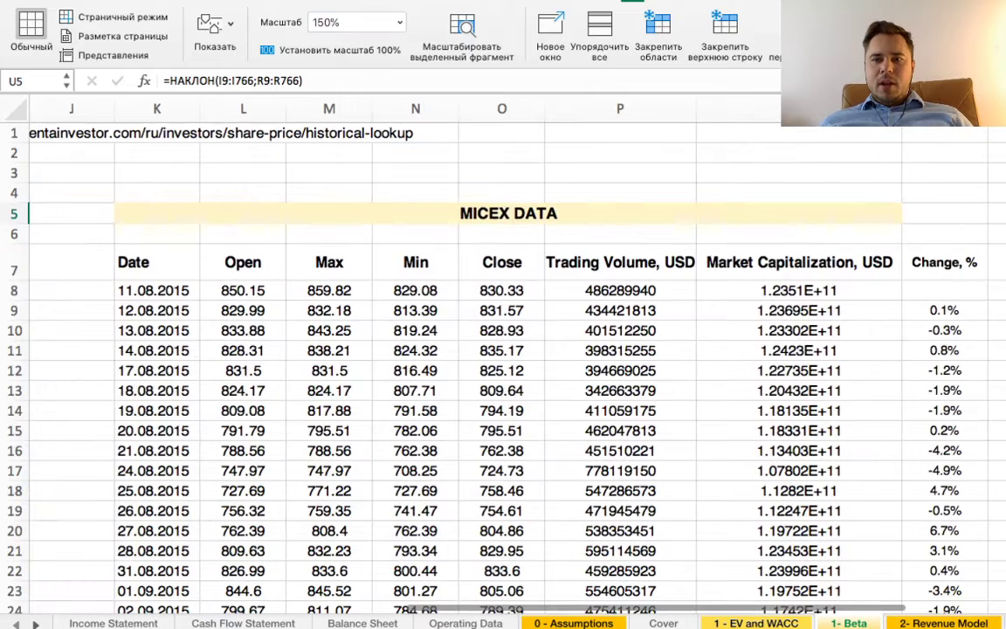
# - Review the regression chart and statistics, then compare the first Lenta stock rows A8:I13 with the MICEX rows starting at K8
pyautogui.hscroll(10, 503, 349)
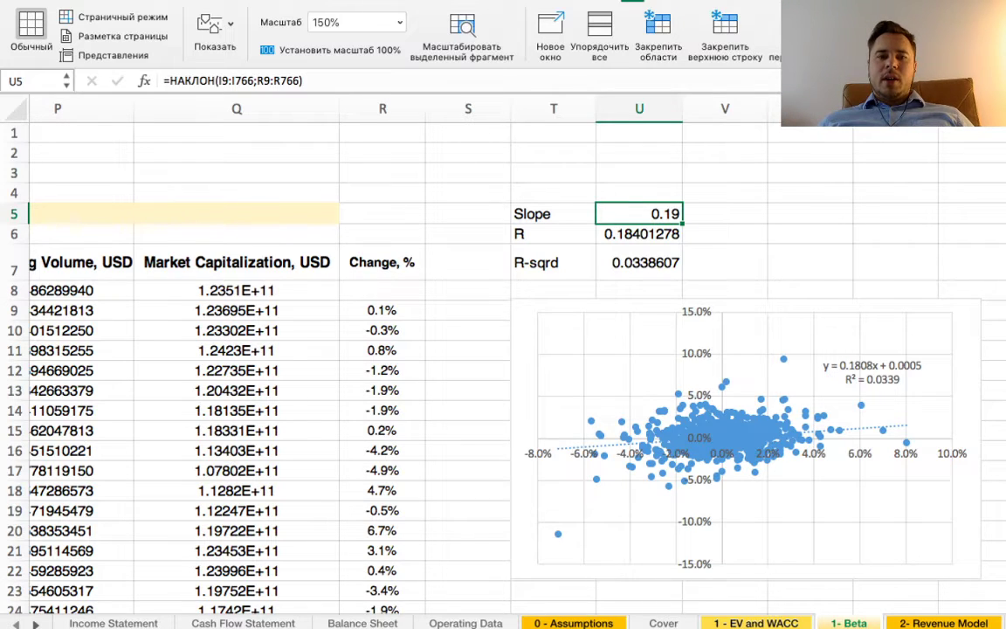
pyautogui.hscroll(-10, 503, 367)
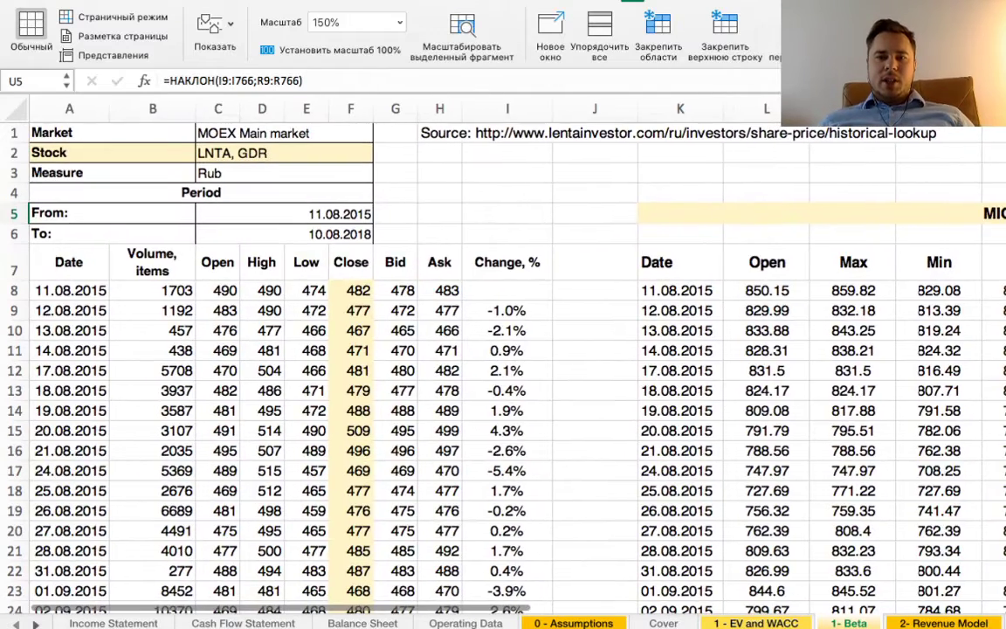
pyautogui.click(351, 262)
pyautogui.moveTo(69, 290); pyautogui.dragTo(507, 391)
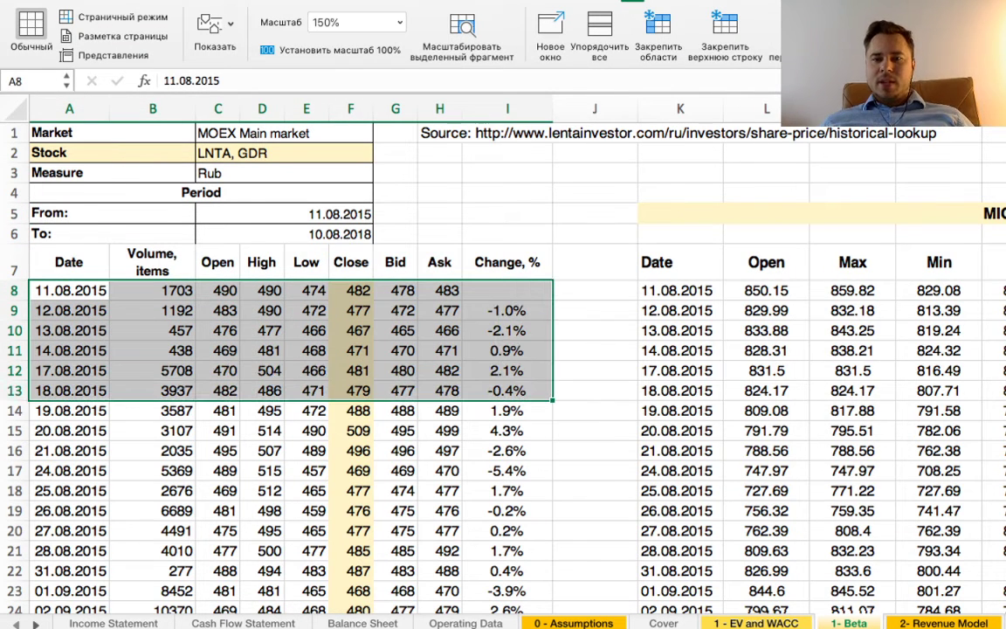
pyautogui.moveTo(677, 290); pyautogui.dragTo(995, 330)
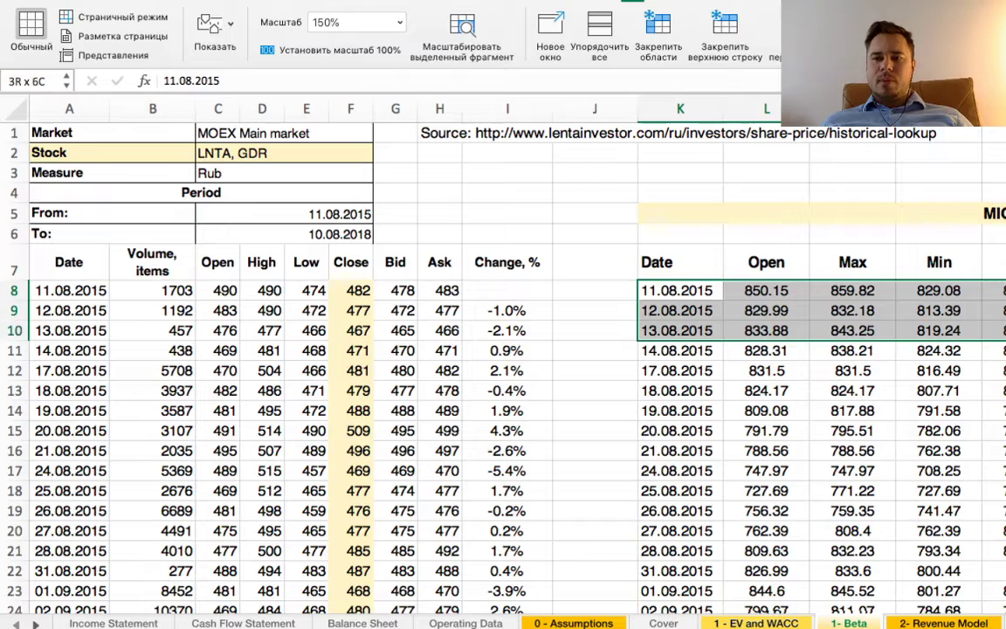
# - Go to the last date in the MICEX Date column K to see how far the price history extends
pyautogui.hotkey('shift', 'Right')
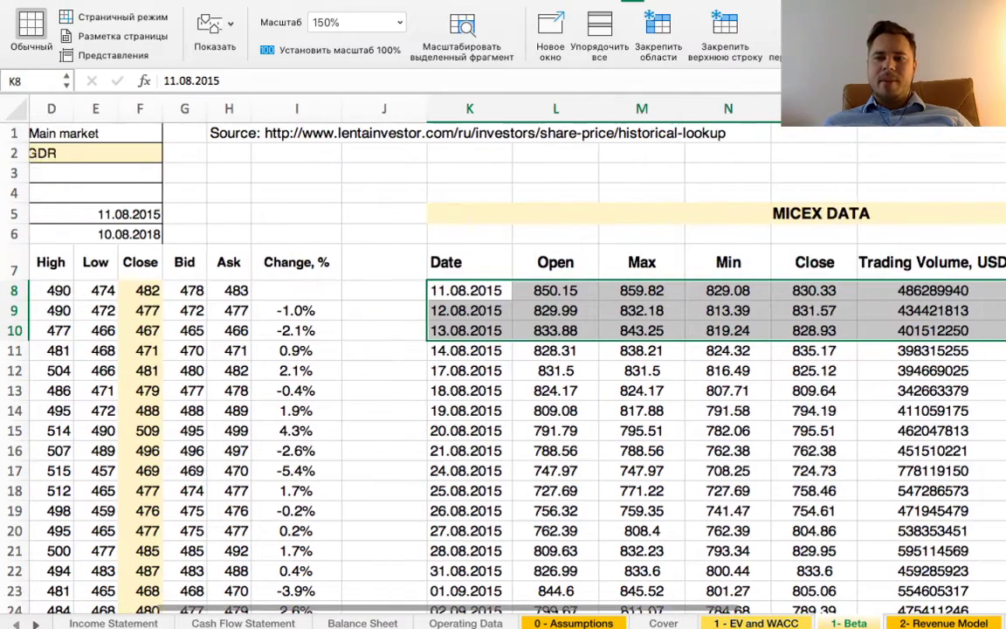
pyautogui.press('Left')
pyautogui.press('Left')
pyautogui.press('Right')
pyautogui.press('Right')
pyautogui.press('super+Down')
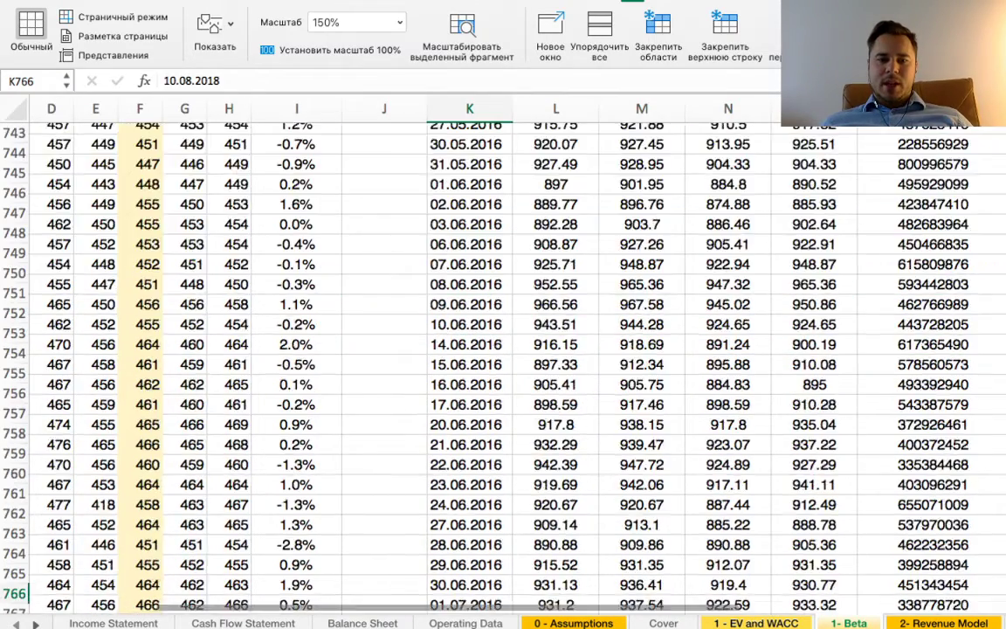
# - Compare the final dates of the Lenta stock table with the final MICEX dates, down to row 766
pyautogui.hscroll(-3, 503, 366)
pyautogui.scroll(-2, 503, 367)
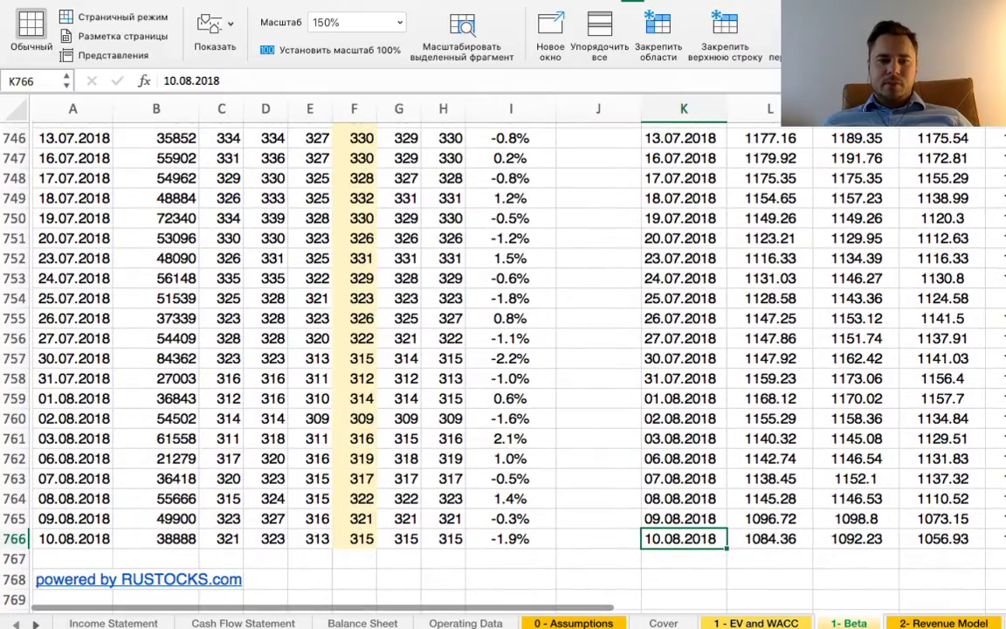
pyautogui.hscroll(1, 503, 367)
pyautogui.scroll(1, 503, 367)
pyautogui.hscroll(-1, 503, 367)
pyautogui.scroll(-1, 503, 366)
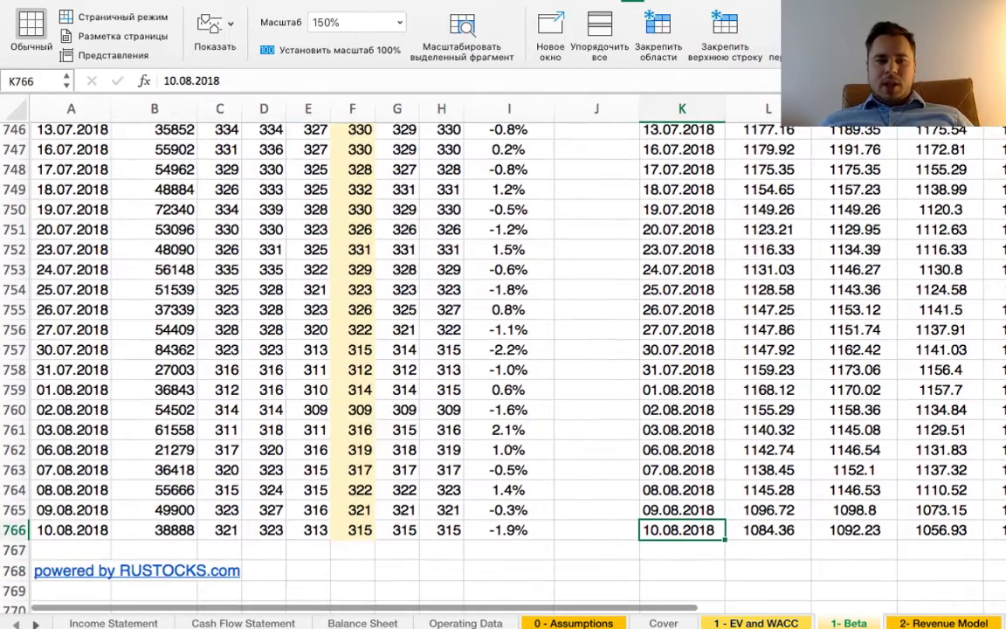
pyautogui.scroll(-1, 452, 323)
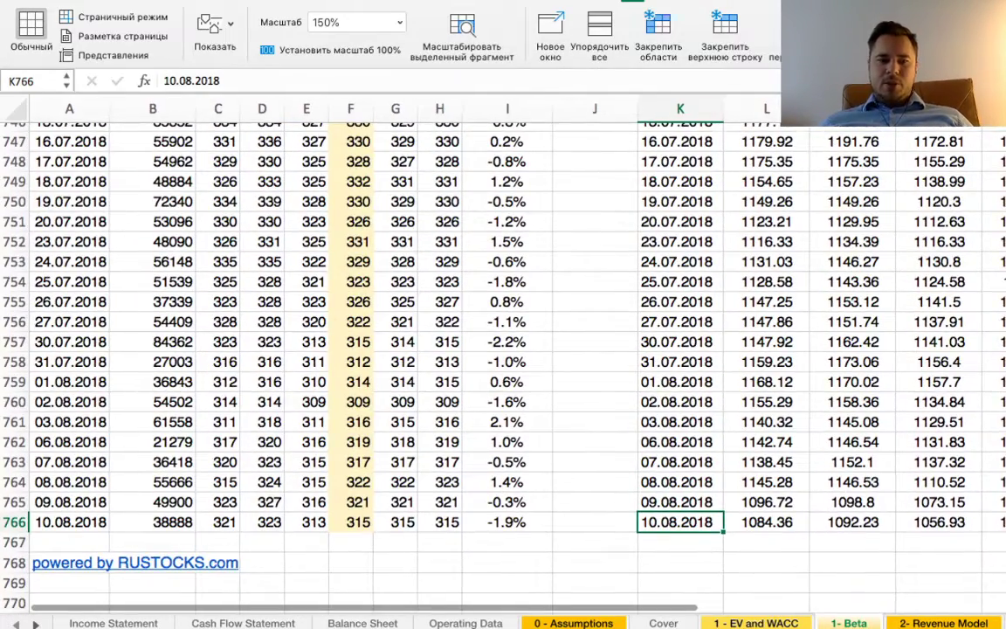
pyautogui.scroll(-2, 503, 349)
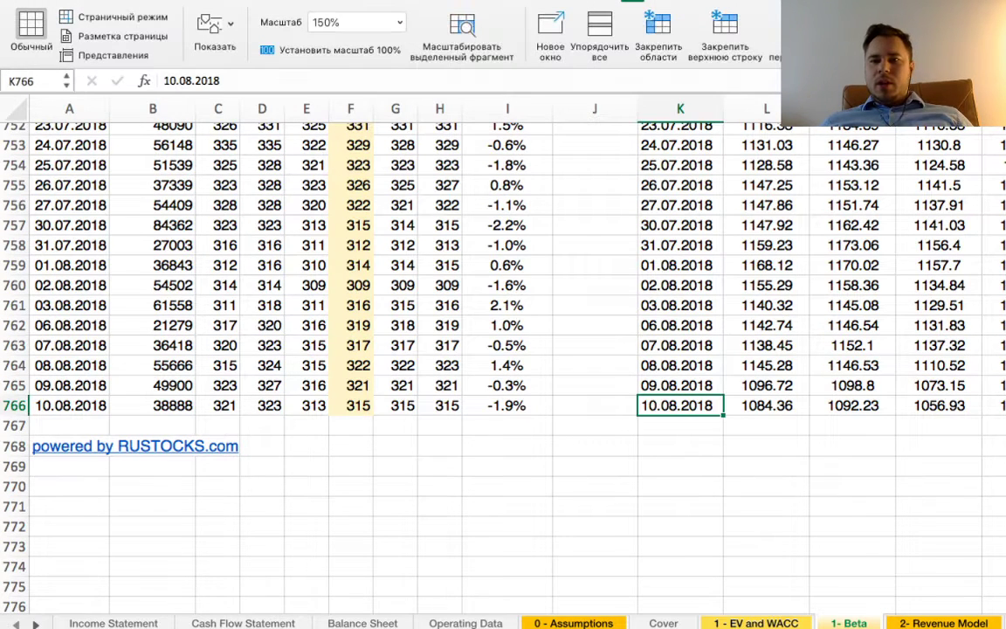
# - Return to the start of both price tables and review the stock name, the From and To dates and the column headers
pyautogui.scroll(3, 503, 349)
pyautogui.hscroll(1, 503, 349)
pyautogui.scroll(20, 503, 349)
pyautogui.hscroll(5, 503, 349)
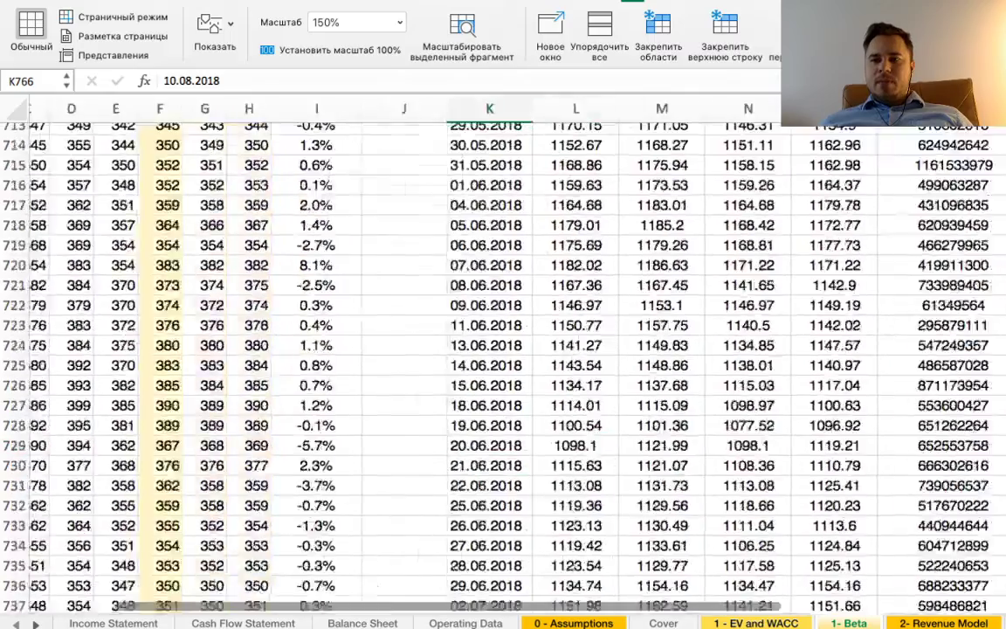
pyautogui.scroll(20, 503, 349)
pyautogui.hscroll(-2, 503, 349)
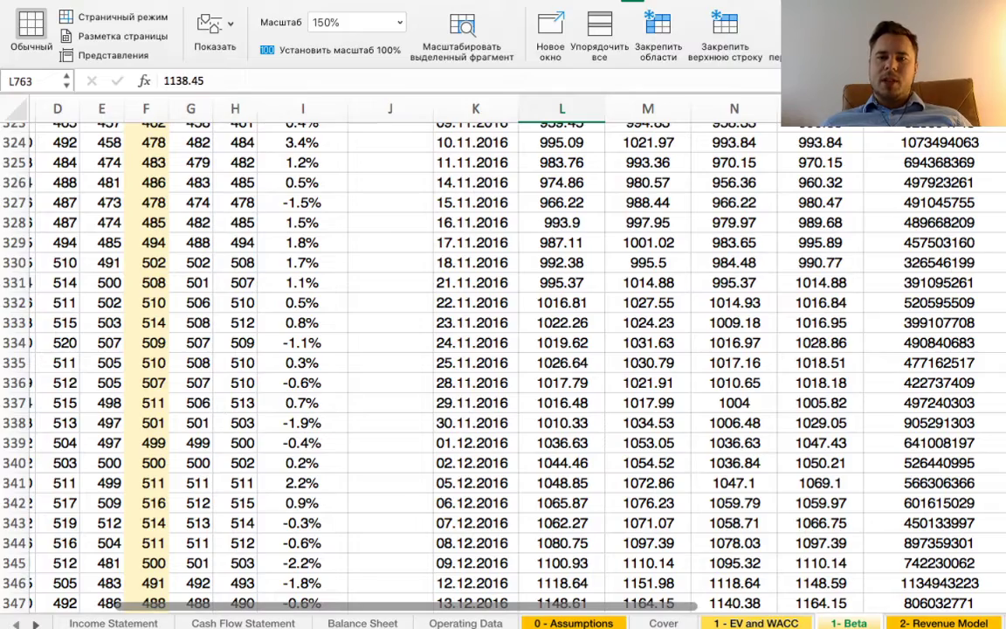
pyautogui.click(733, 323)
pyautogui.press('super+Up')
pyautogui.scroll(2, 503, 349)
pyautogui.hscroll(-3, 503, 350)
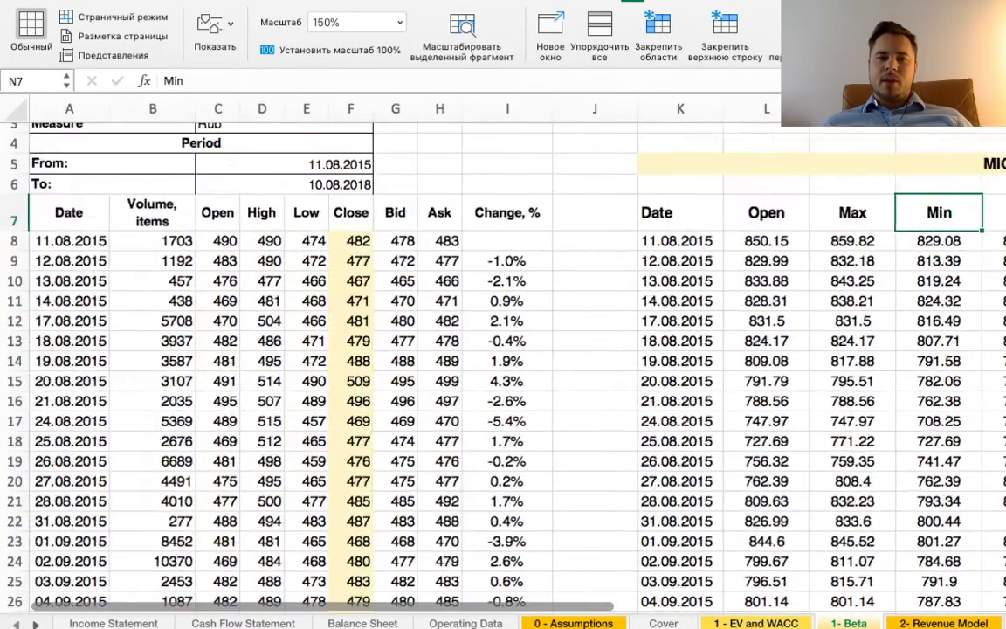
pyautogui.scroll(2, 503, 358)
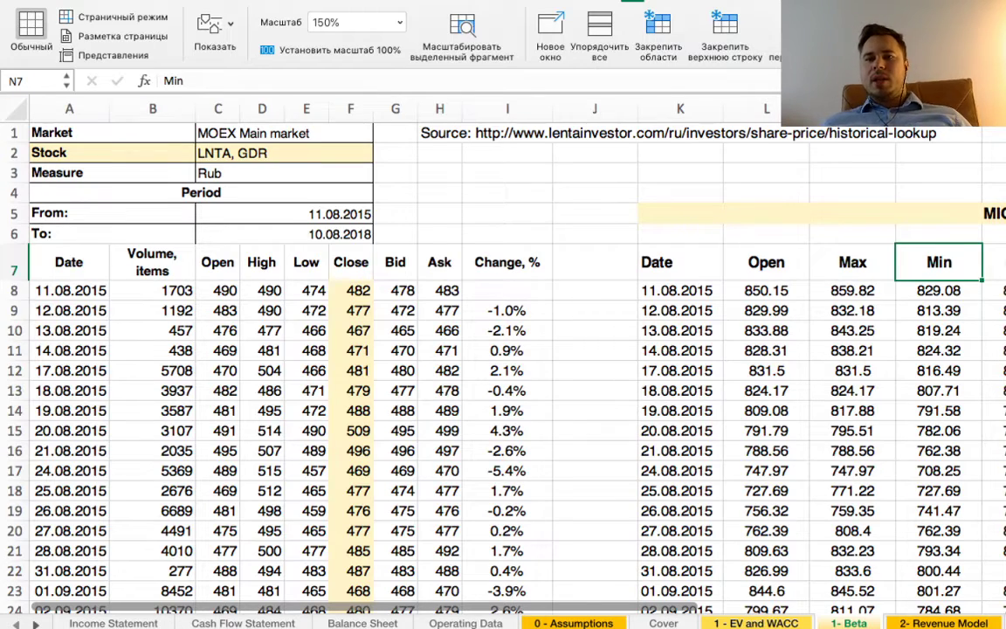
# - Delete the Slope formula from U5, leaving the cell empty and selected
pyautogui.hscroll(10, 503, 358)
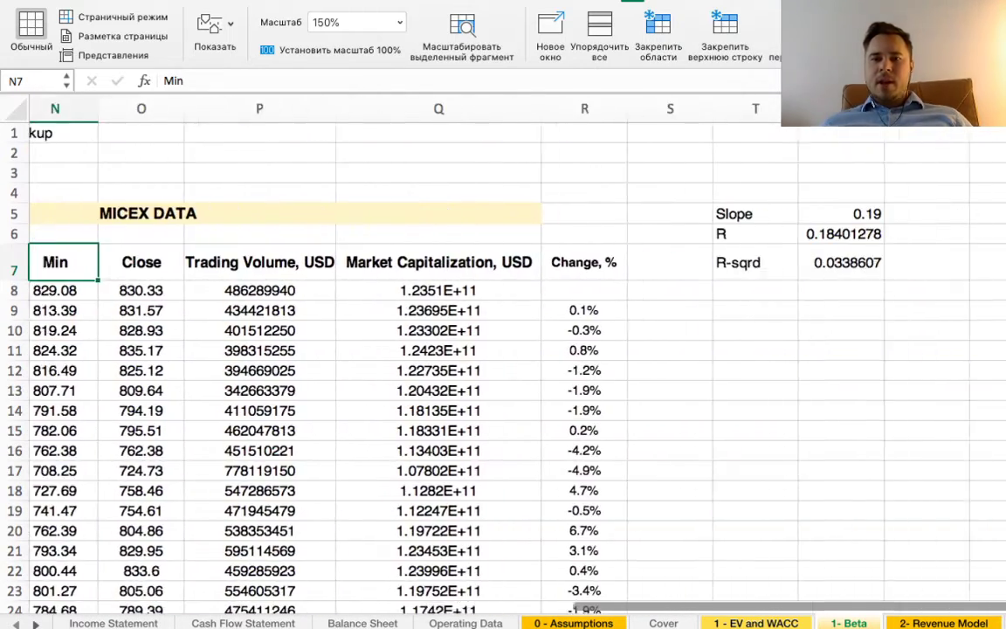
pyautogui.hscroll(5, 502, 349)
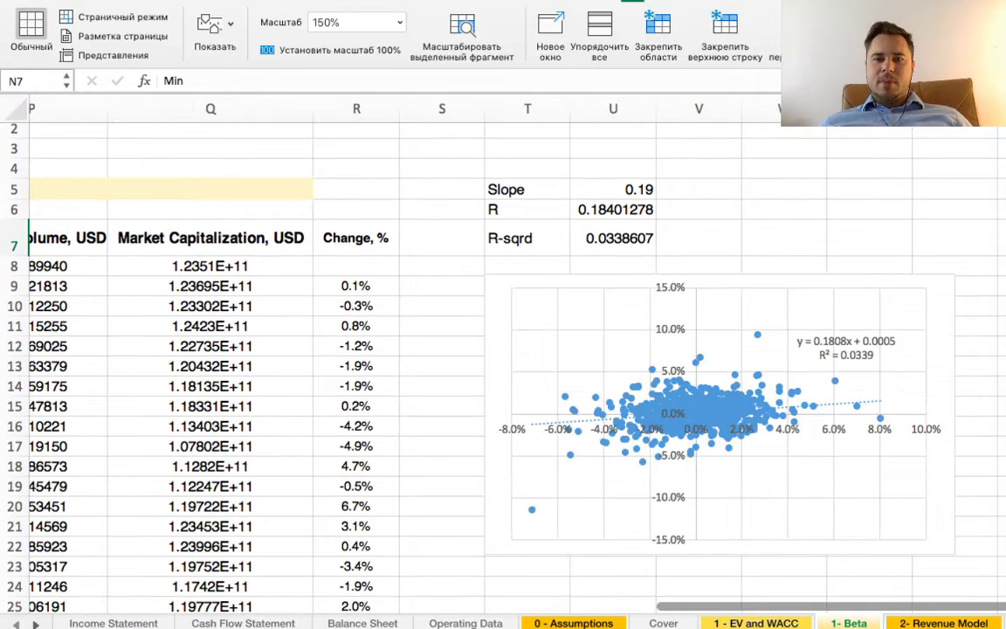
pyautogui.click(612, 189)
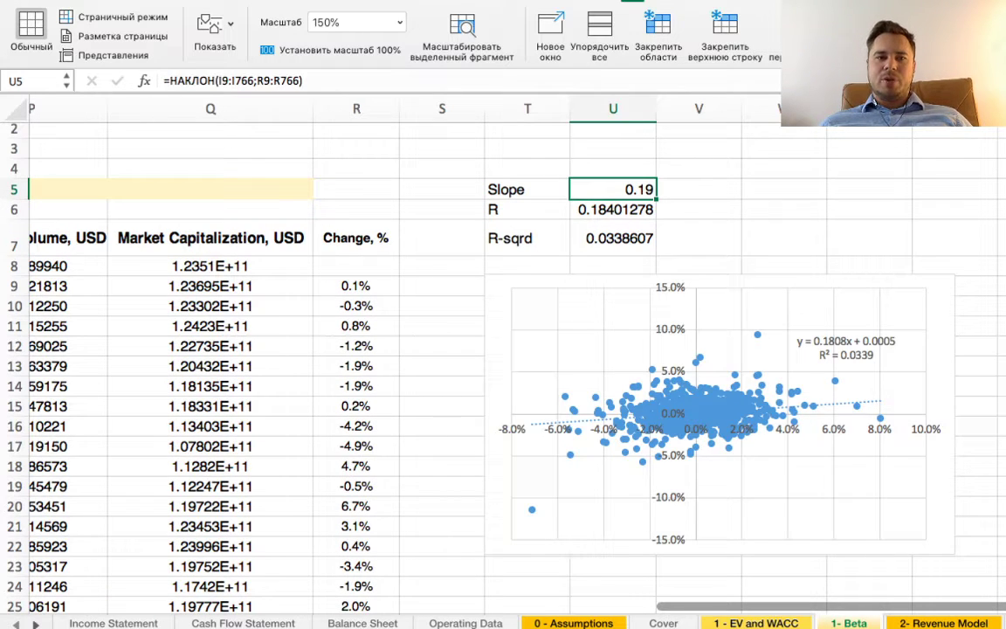
pyautogui.click(302, 80)
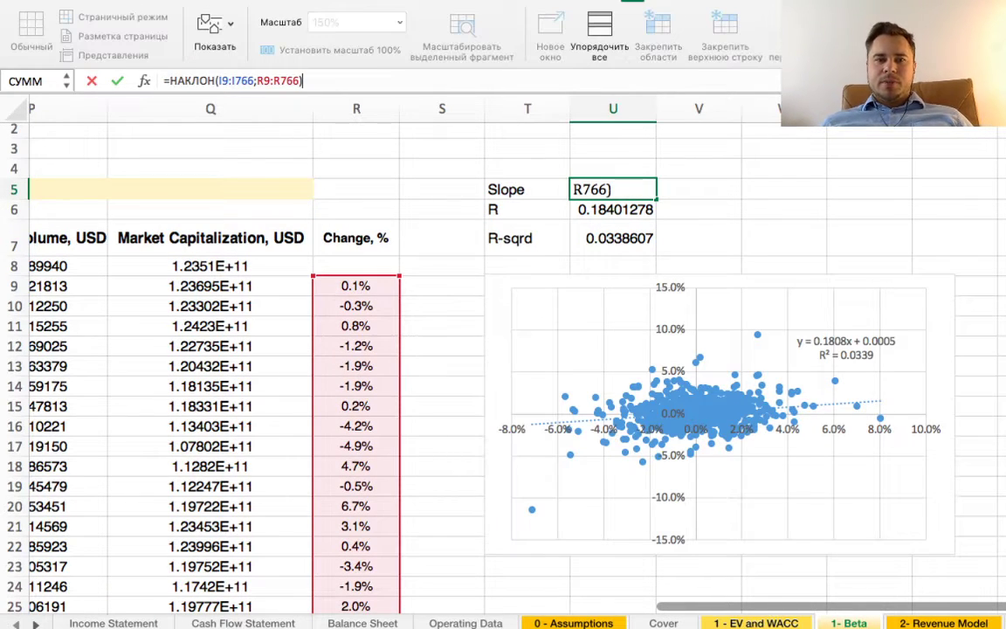
pyautogui.press('BackSpace')
pyautogui.press('BackSpace')
pyautogui.press('BackSpace')
pyautogui.press('BackSpace')
pyautogui.press('BackSpace')
pyautogui.press('BackSpace')
pyautogui.press('BackSpace')
pyautogui.press('BackSpace')
pyautogui.press('BackSpace')
pyautogui.press('BackSpace')
pyautogui.press('BackSpace')
pyautogui.press('BackSpace')
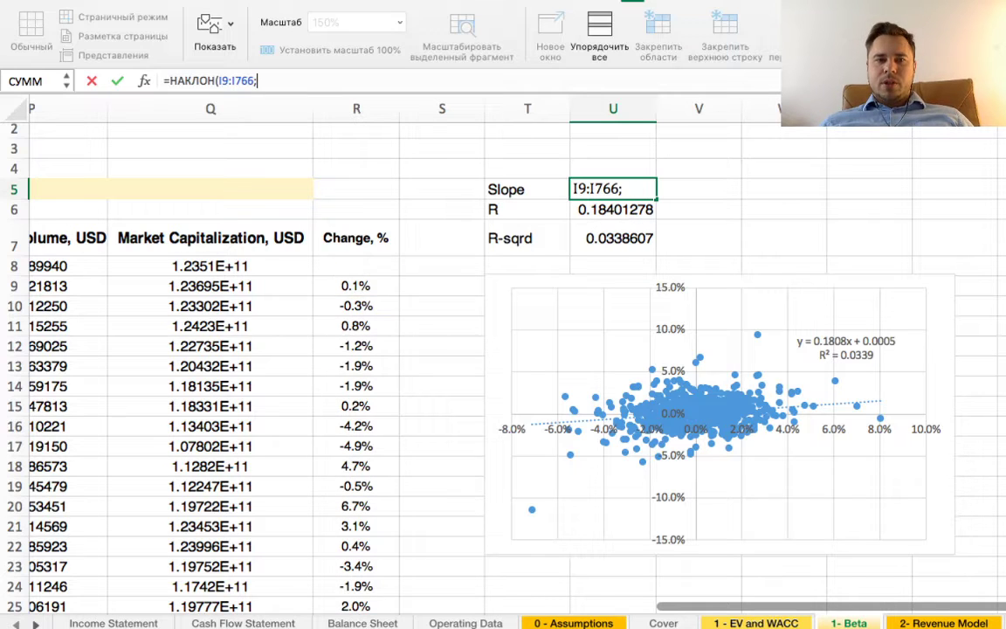
pyautogui.press('BackSpace')
pyautogui.press('BackSpace')
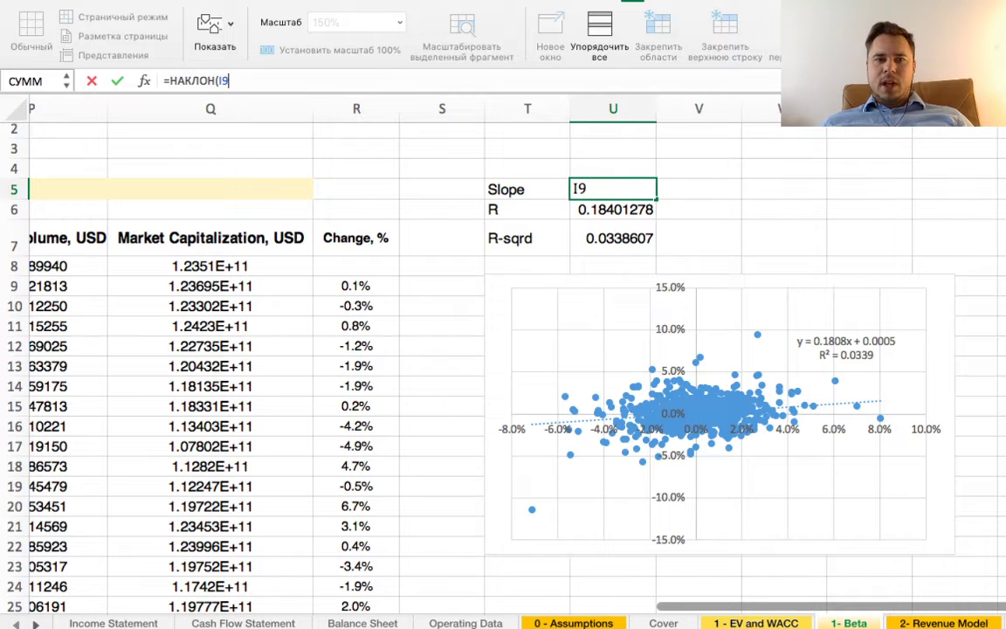
pyautogui.press('BackSpace')
pyautogui.press('BackSpace')
pyautogui.press('BackSpace')
pyautogui.press('BackSpace')
pyautogui.press('BackSpace')
pyautogui.press('BackSpace')
pyautogui.press('BackSpace')
pyautogui.press('BackSpace')
pyautogui.press('BackSpace')
pyautogui.press('BackSpace')
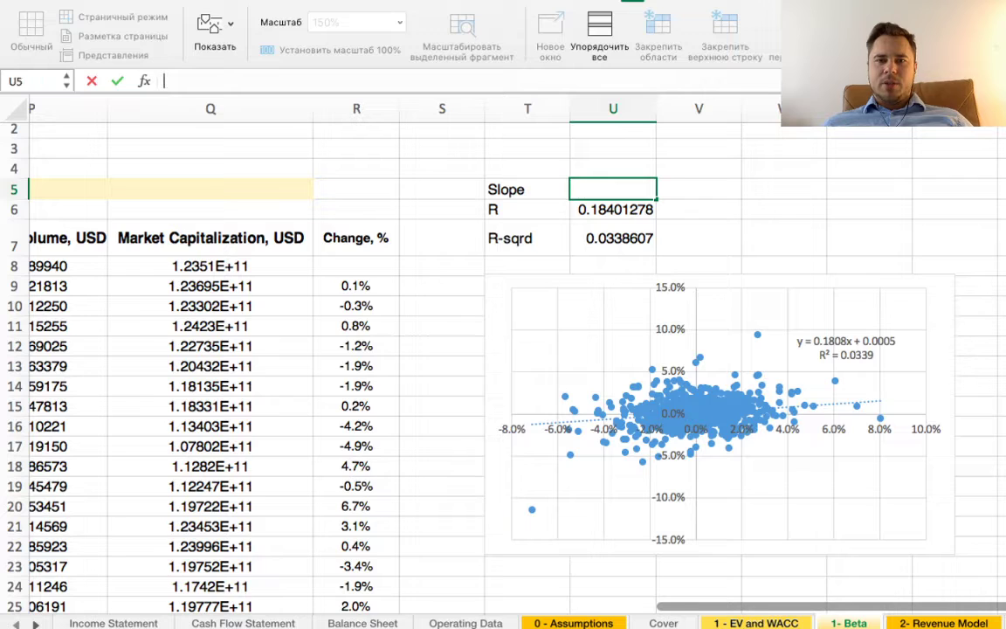
pyautogui.press('Return')
pyautogui.press('Down')
pyautogui.press('Up')
pyautogui.press('Up')
# - Begin a НАКЛОН formula in U5 with the Lenta daily changes I9:I766 as its first argument
pyautogui.write('=')
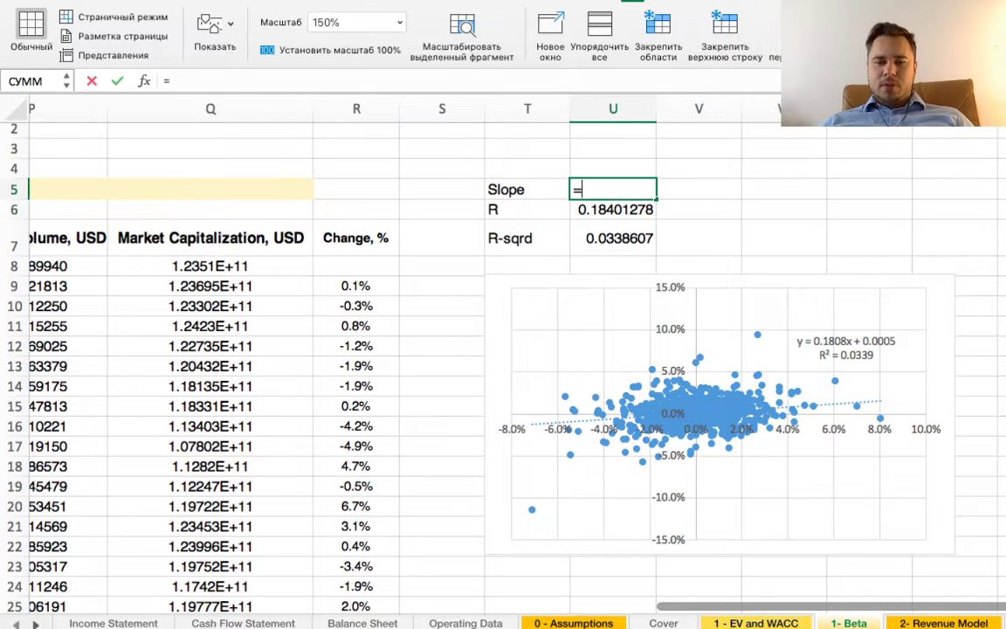
pyautogui.write('наклон(')
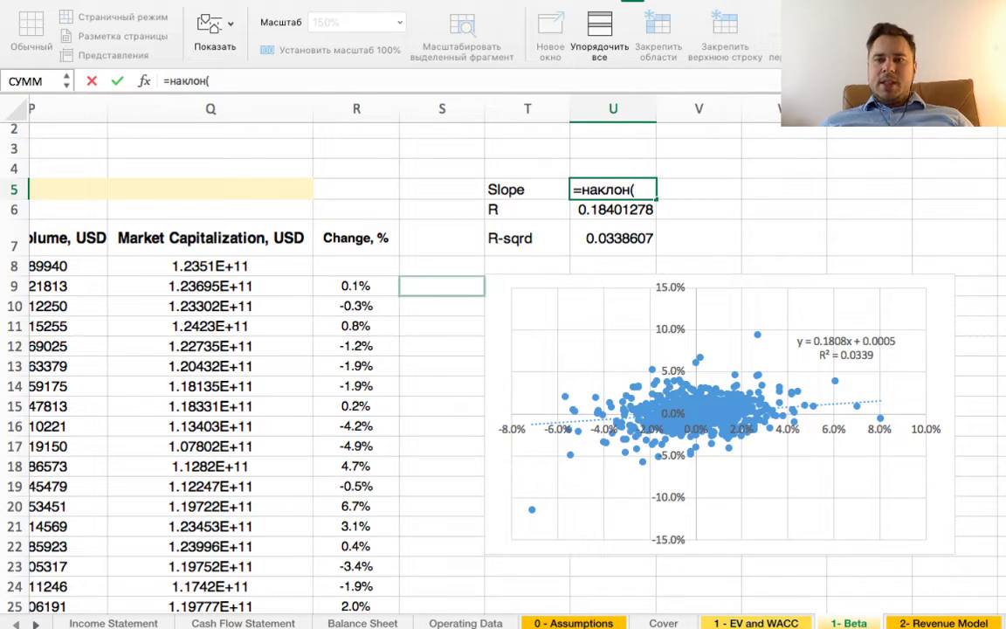
pyautogui.scroll(1, 454, 350)
pyautogui.hscroll(-1, 454, 349)
pyautogui.hscroll(-10, 454, 349)
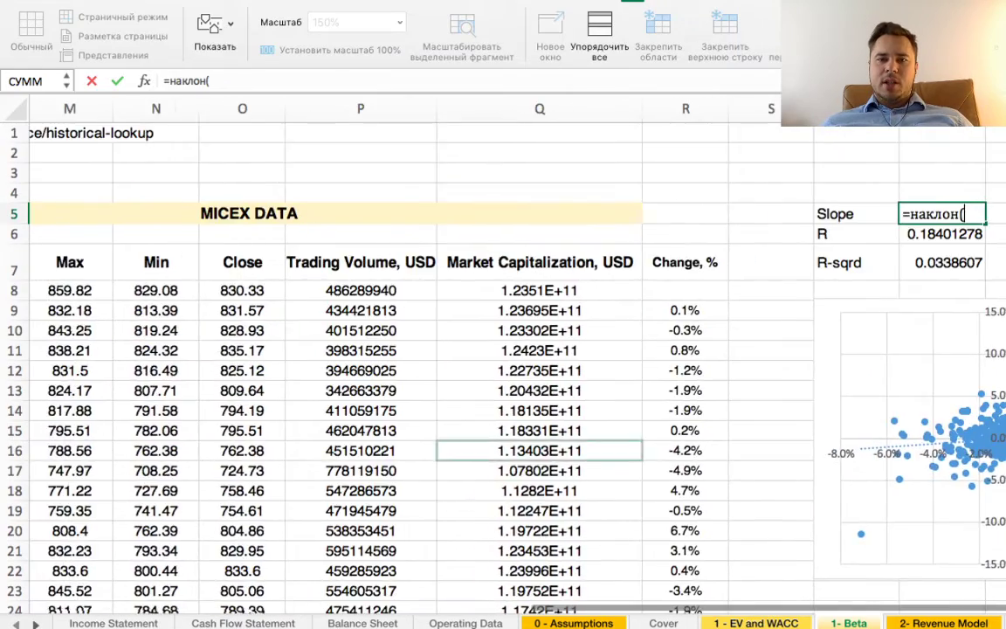
pyautogui.hscroll(-6, 454, 350)
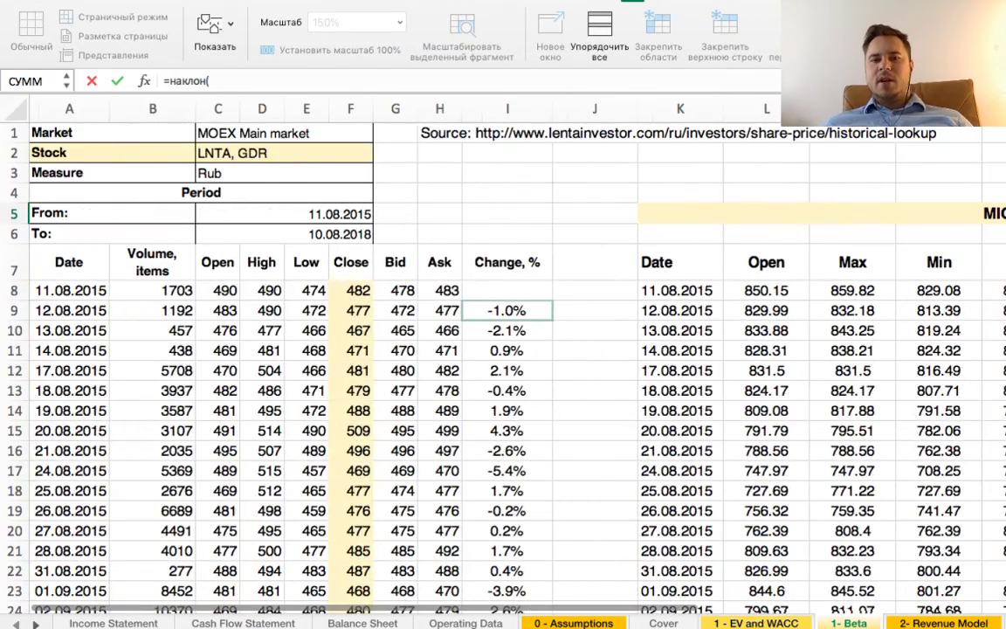
pyautogui.click(507, 310)
pyautogui.press('super+shift+Down')
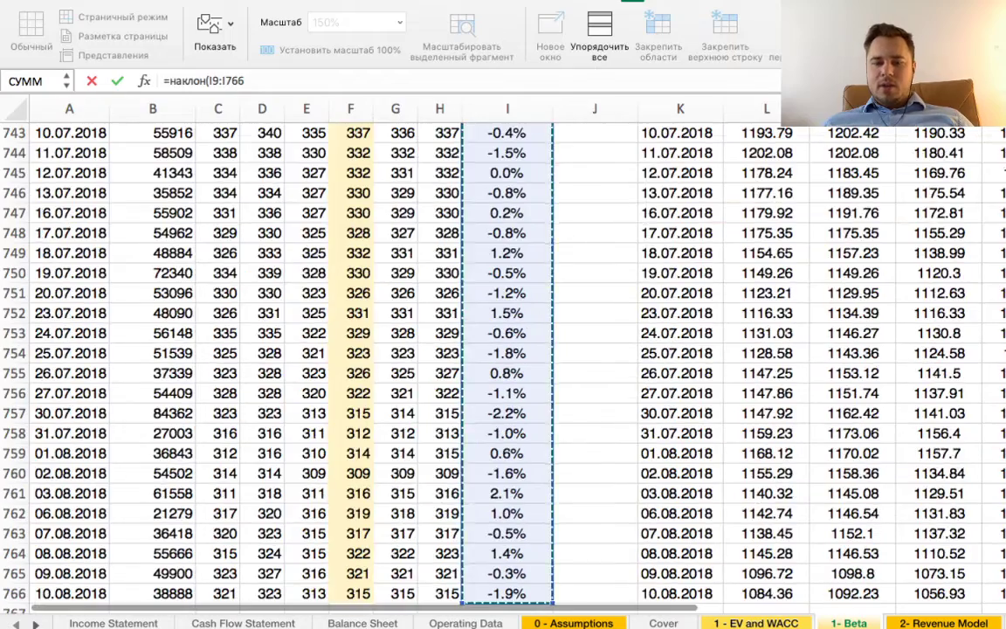
pyautogui.write(';')
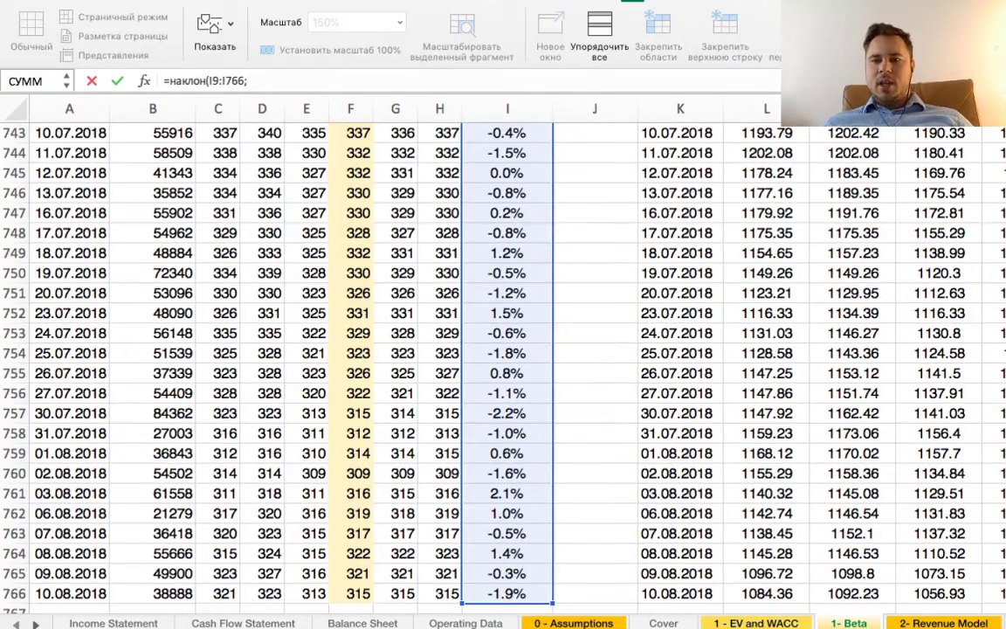
# - Complete the НАКЛОН formula in U5 with the MICEX daily changes R9:R766 as its second argument
pyautogui.scroll(20, 454, 349)
pyautogui.hscroll(6, 454, 349)
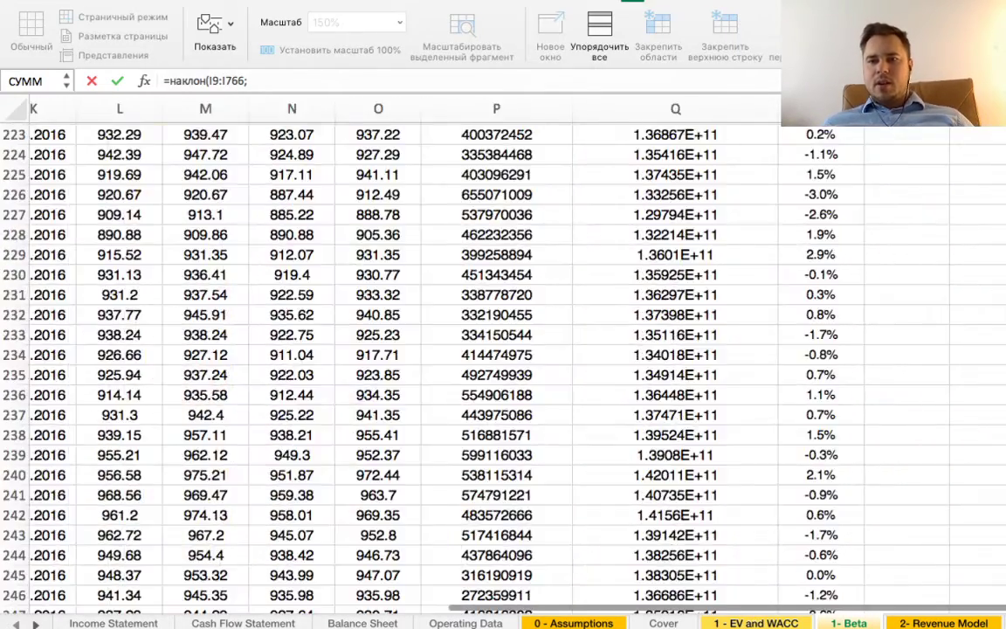
pyautogui.scroll(20, 454, 349)
pyautogui.hscroll(10, 454, 350)
pyautogui.hscroll(-8, 454, 349)
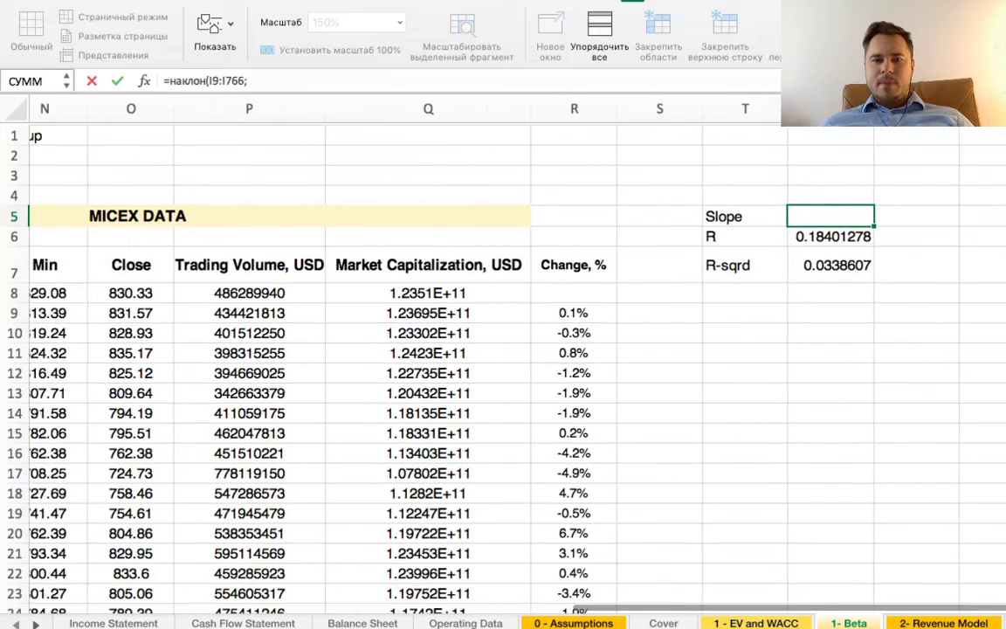
pyautogui.hscroll(-2, 454, 350)
pyautogui.hscroll(-1, 454, 350)
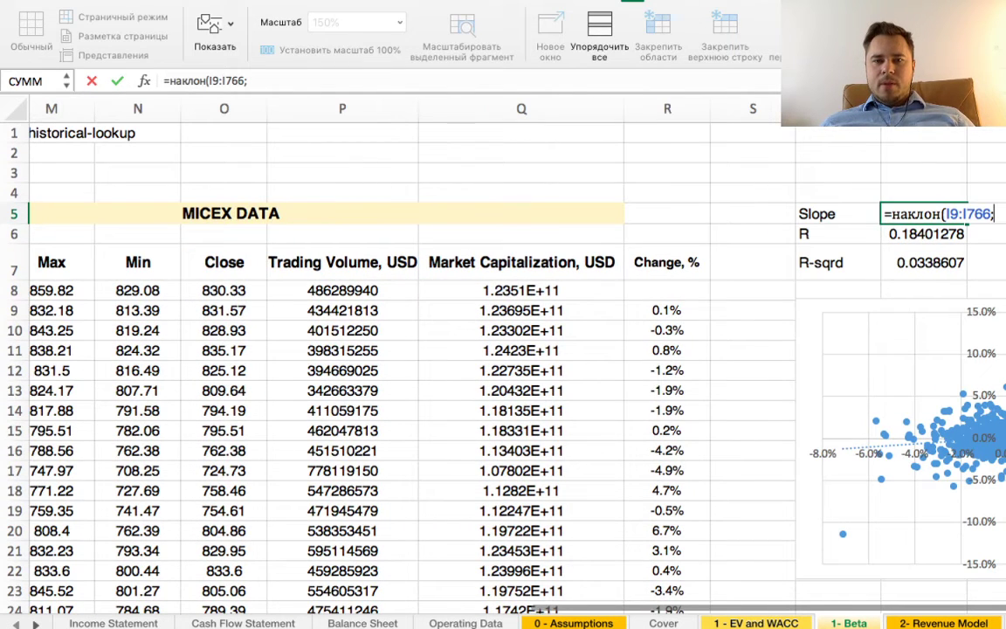
pyautogui.click(667, 310)
pyautogui.hotkey('ctrl', 'shift', 'Down')
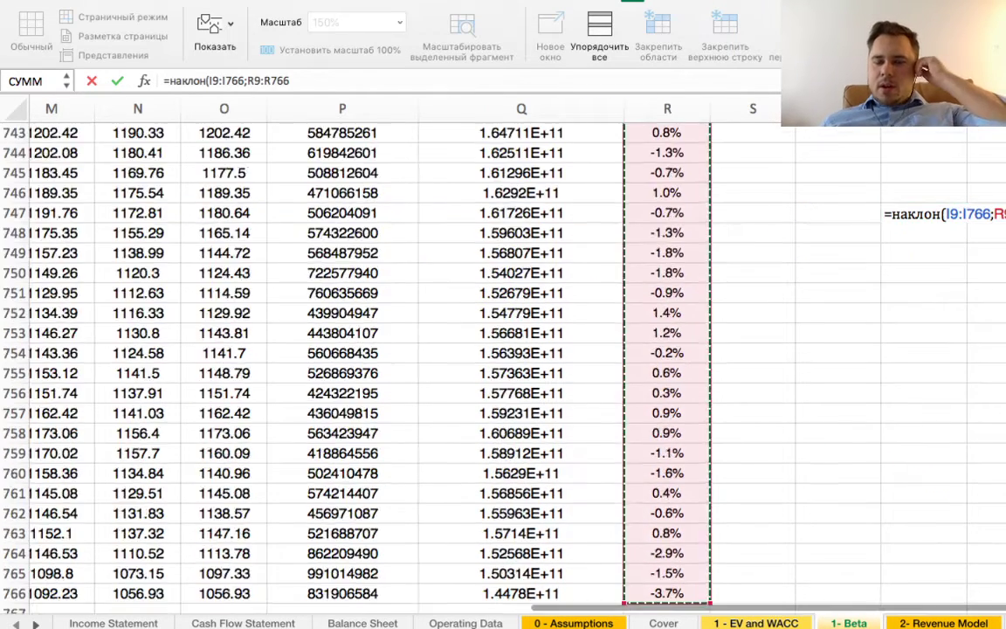
pyautogui.press('Return')
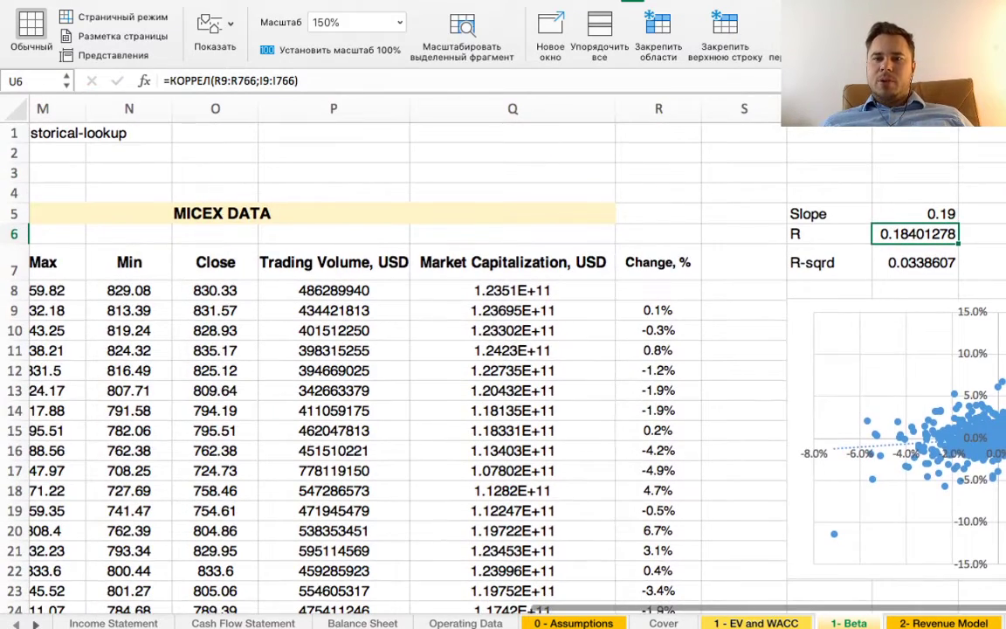
# - Inspect the correlation formula behind R in U6 and the ranges it references
pyautogui.click(914, 213)
pyautogui.hscroll(1, 454, 358)
pyautogui.scroll(-1, 454, 358)
pyautogui.click(830, 222)
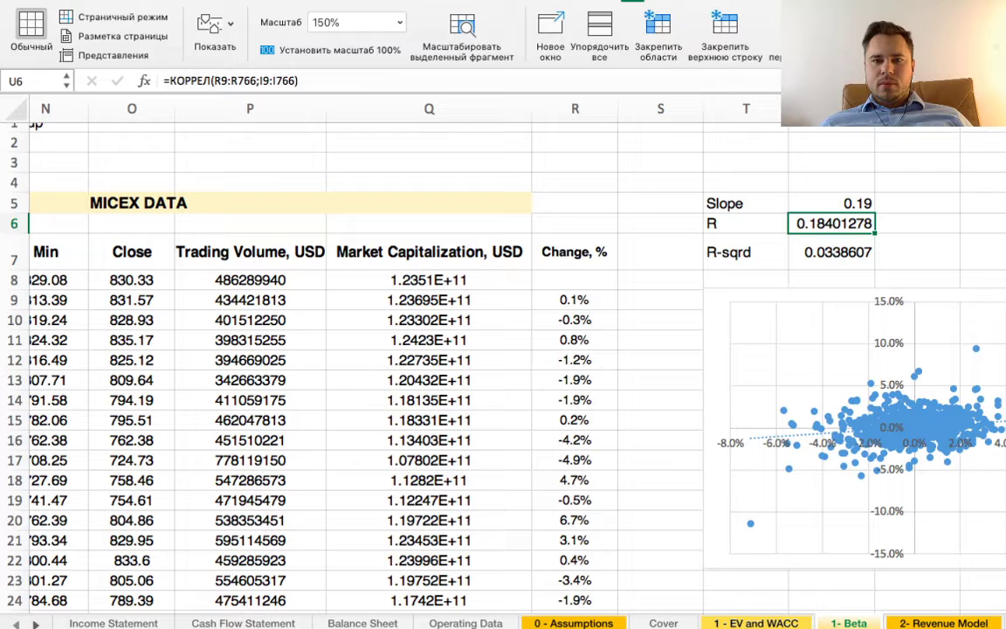
pyautogui.click(276, 81)
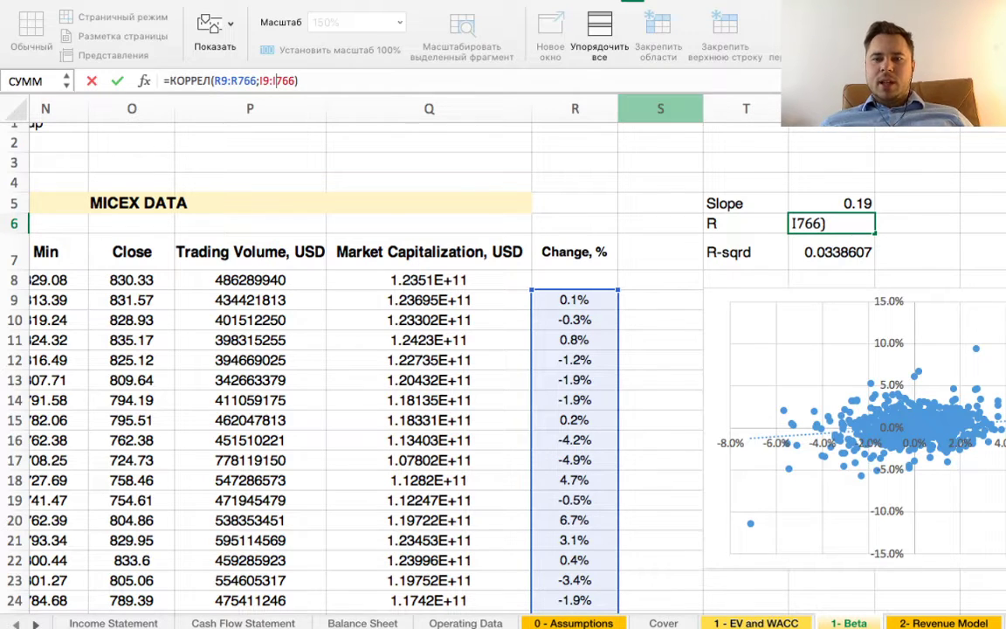
pyautogui.press('Return')
pyautogui.press('Up')
pyautogui.press('Right')
pyautogui.press('Right')
pyautogui.write('=')
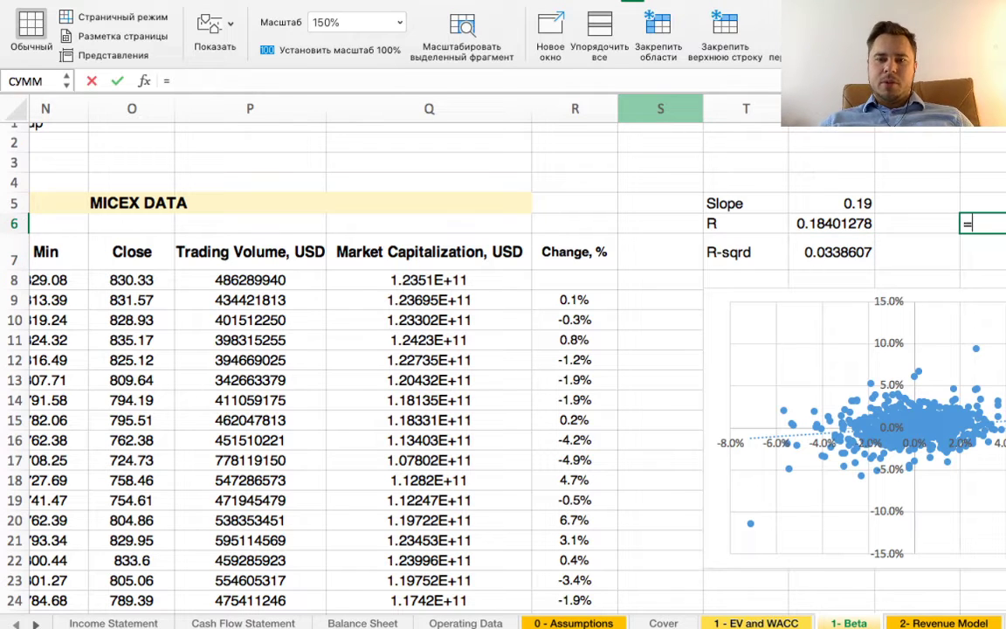
pyautogui.write('коррел(')
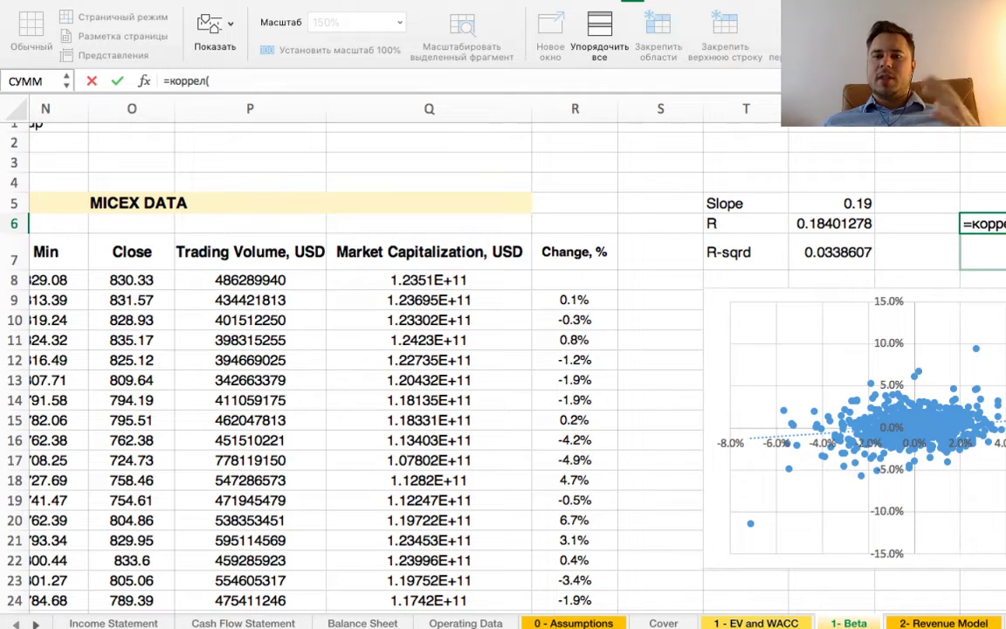
pyautogui.press('BackSpace')
pyautogui.press('BackSpace')
pyautogui.press('BackSpace')
pyautogui.press('BackSpace')
pyautogui.press('BackSpace')
pyautogui.press('BackSpace')
pyautogui.press('BackSpace')
pyautogui.press('BackSpace')
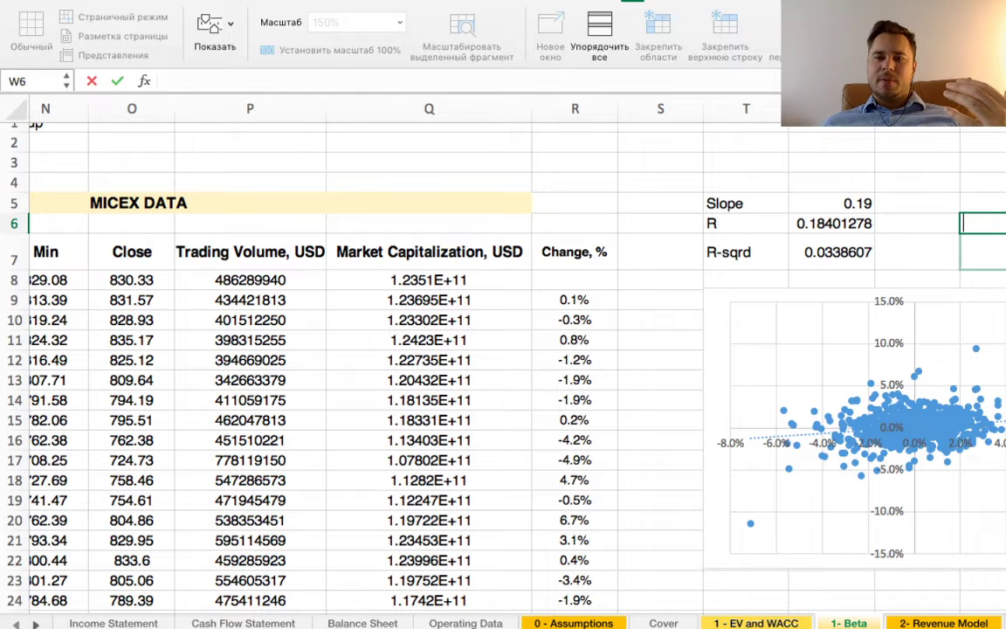
pyautogui.press('Left')
pyautogui.press('Left')
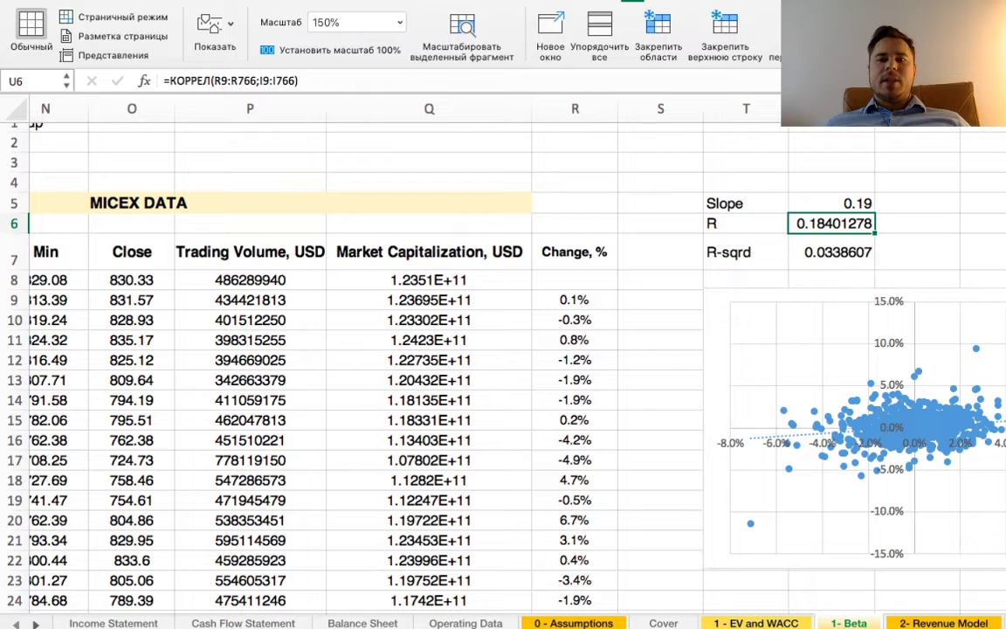
# - Inspect how the R-sqrd formula in U7 derives from R, then review the R and Slope formulas above it
pyautogui.press('Down')
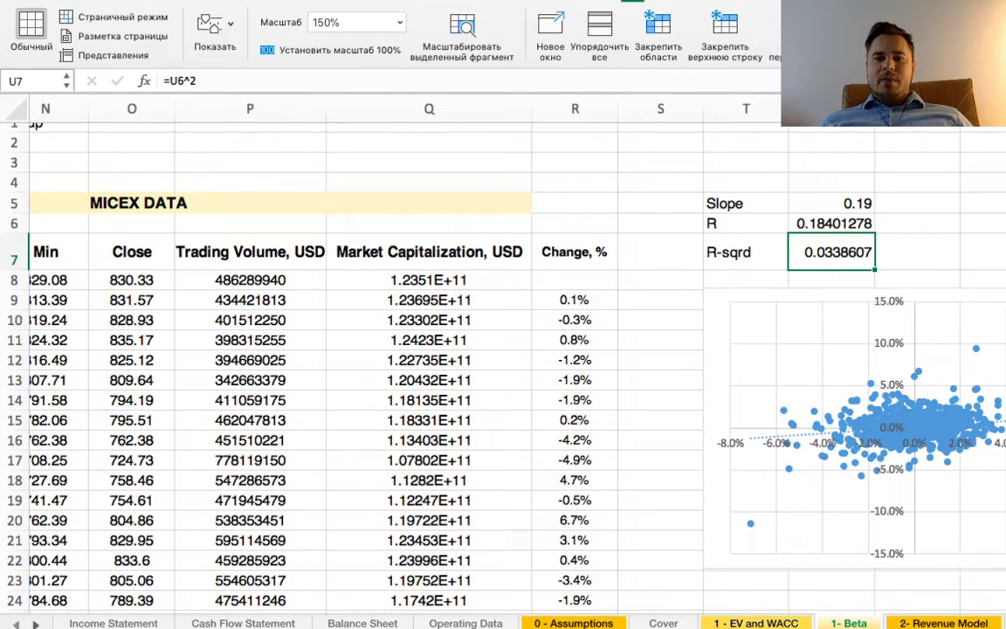
pyautogui.click(197, 80)
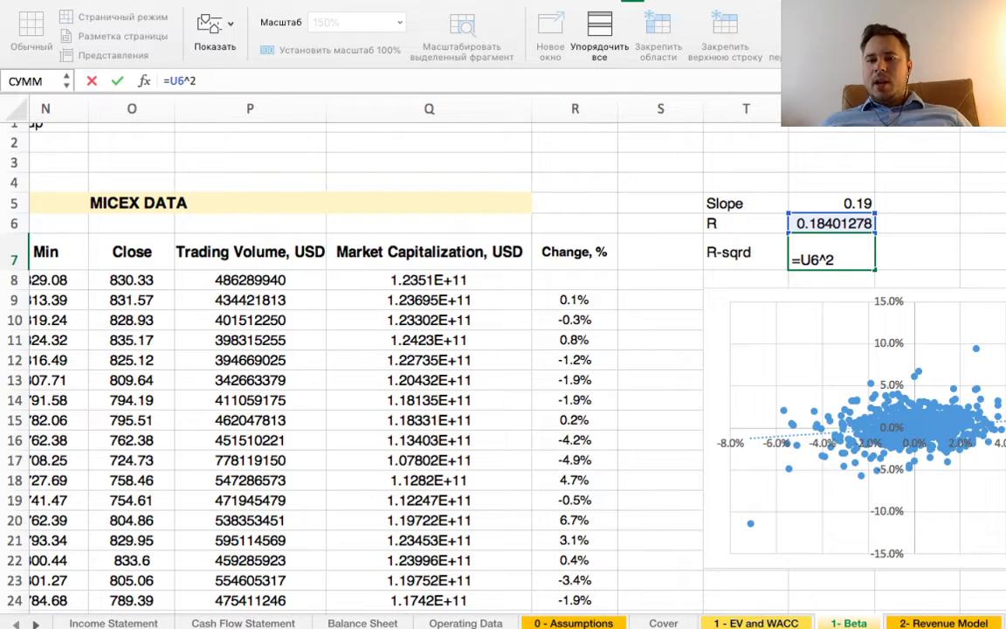
pyautogui.press('Return')
pyautogui.press('Up')
pyautogui.press('Up')
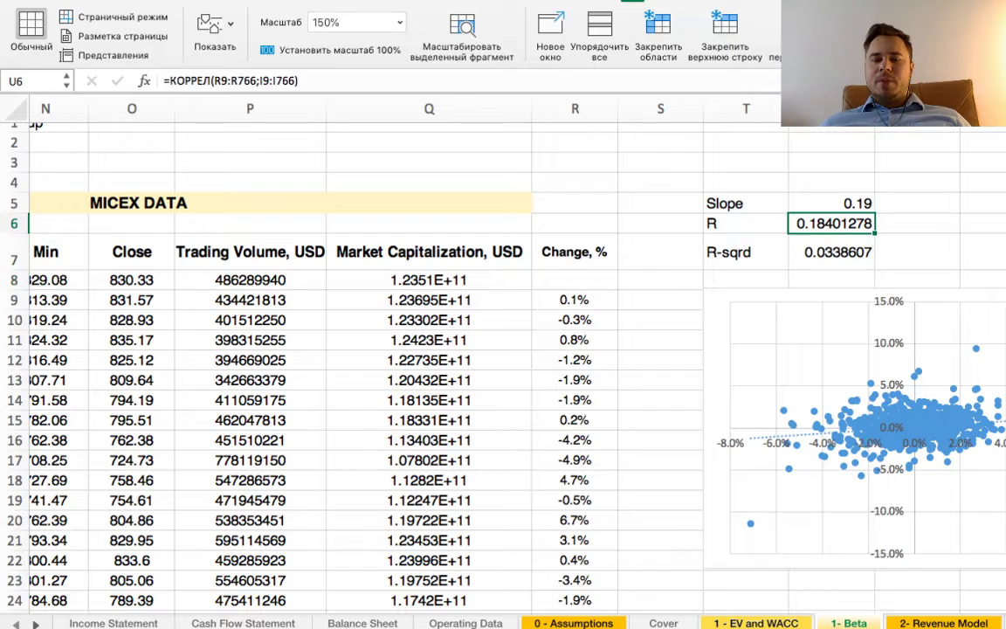
pyautogui.press('Up')
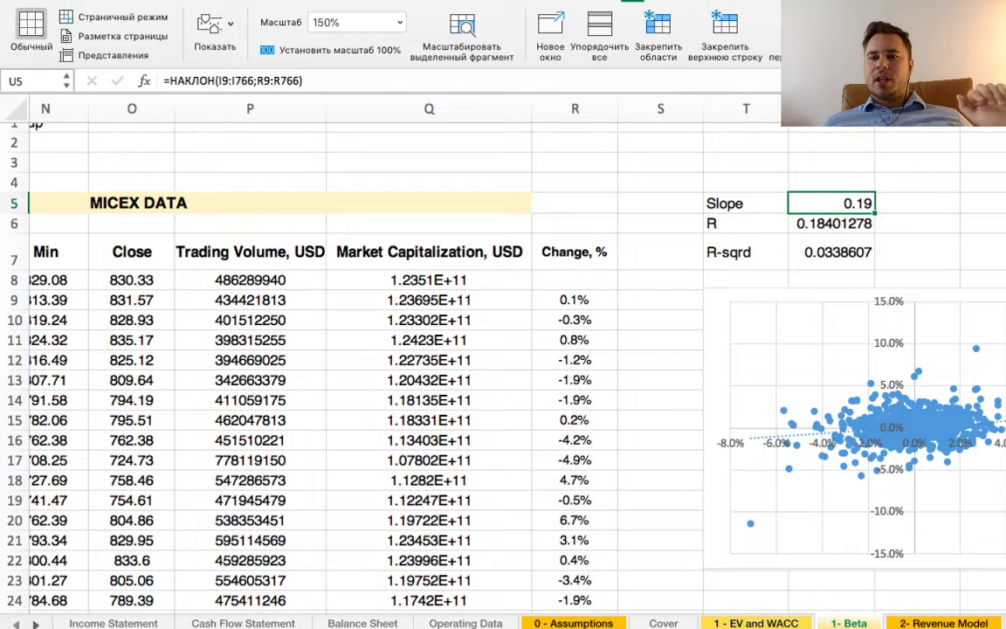
# - Check the R cell U6 beside the regression chart, then select the Slope label and value in T5:U5
pyautogui.scroll(-1, 454, 349)
pyautogui.hscroll(1, 454, 350)
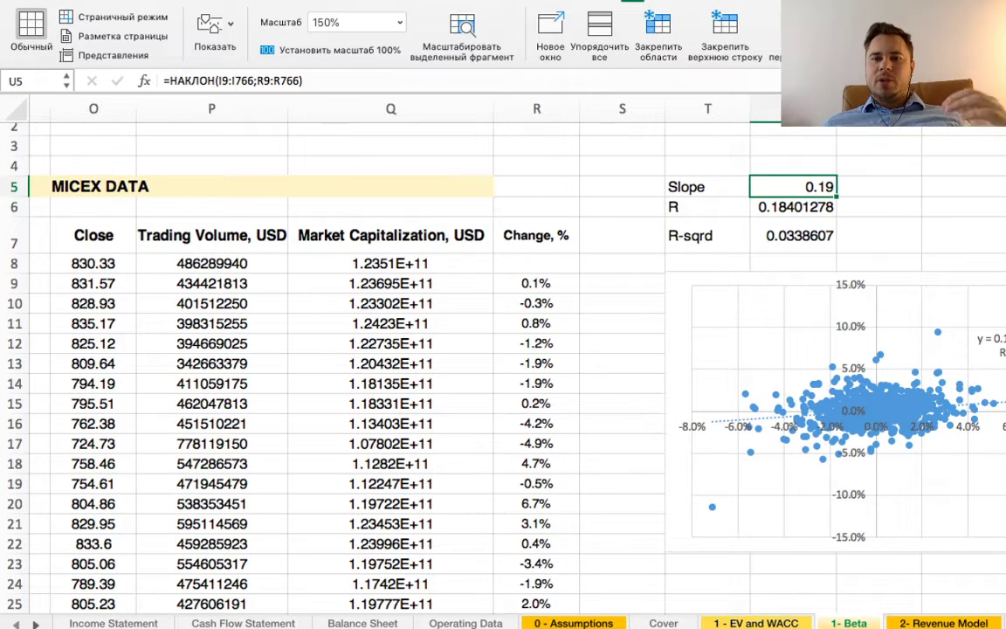
pyautogui.click(793, 207)
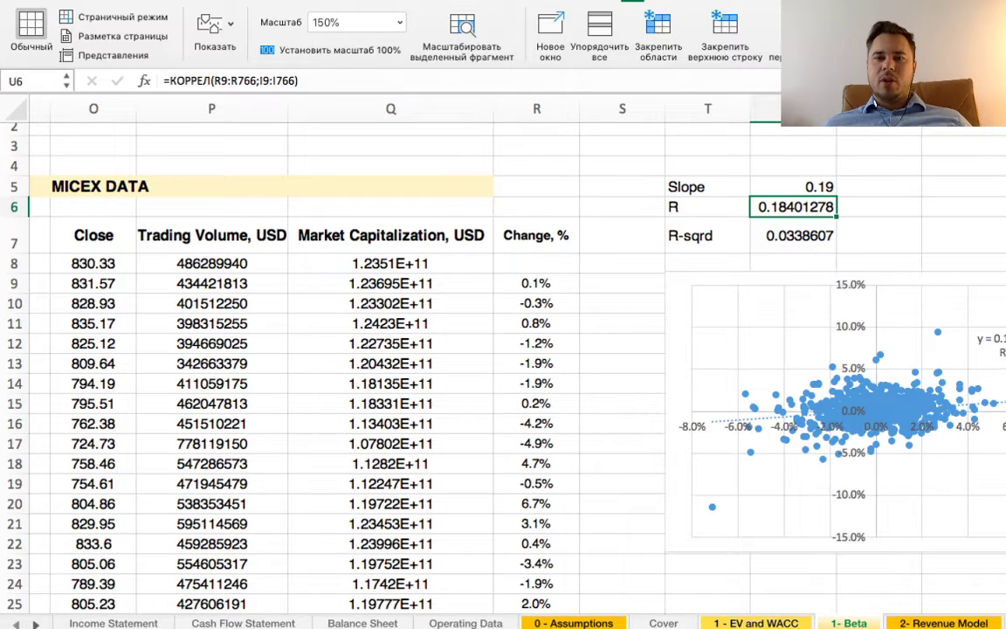
pyautogui.press('Up')
pyautogui.press('Left')
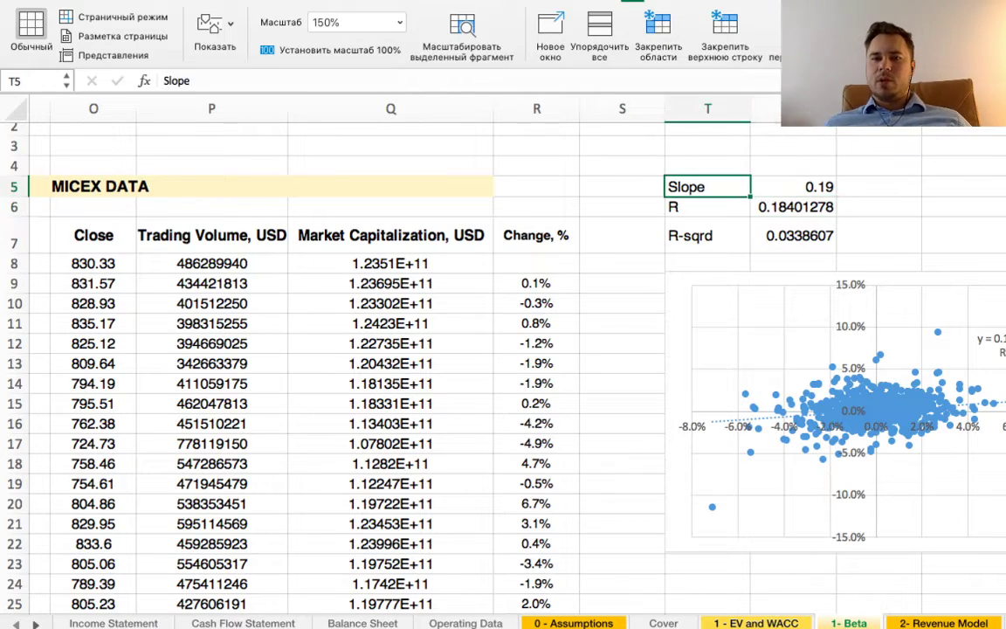
pyautogui.hotkey('shift', 'Right')
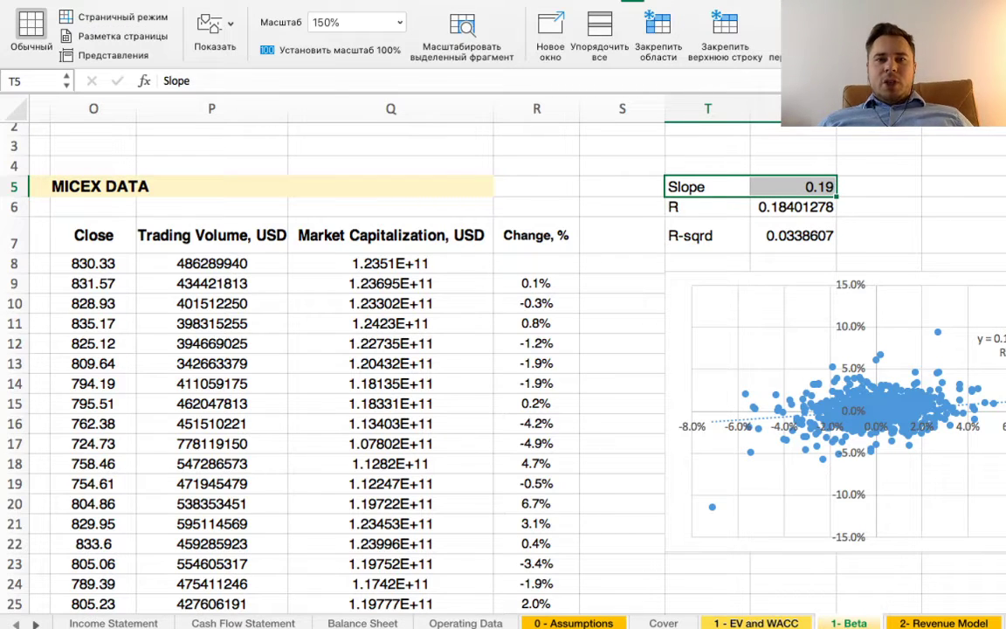
# - Highlight the Slope label and its value in T5:U5 with a yellow fill
pyautogui.click(32, 2)
pyautogui.click(252, 49)
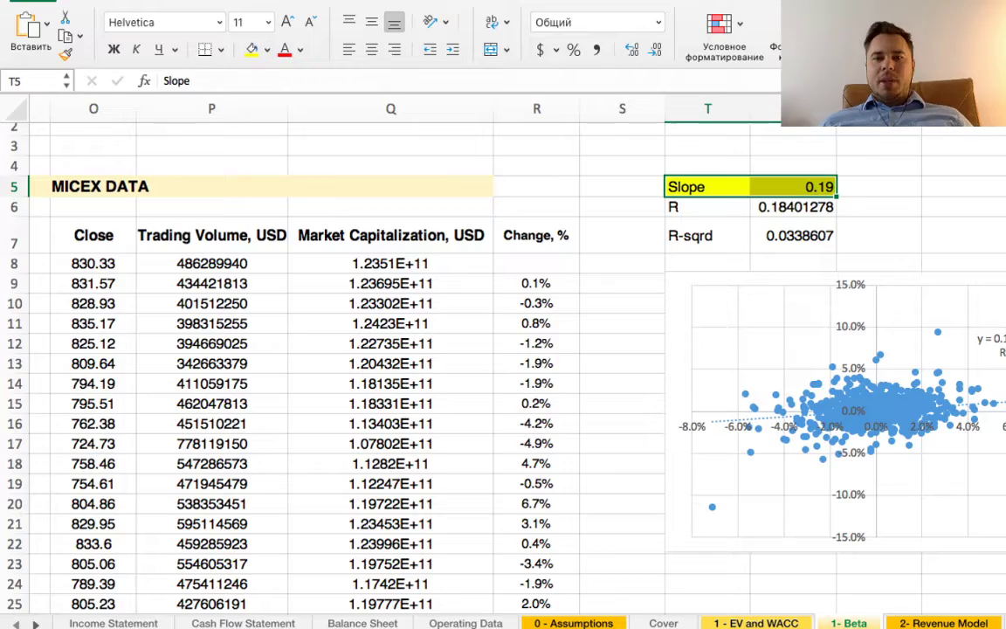
pyautogui.click(622, 303)
# - Examine the stock's daily Change, % column from I9 down to its last row, alongside the MICEX data
pyautogui.scroll(-3, 621, 303)
pyautogui.hscroll(1, 621, 303)
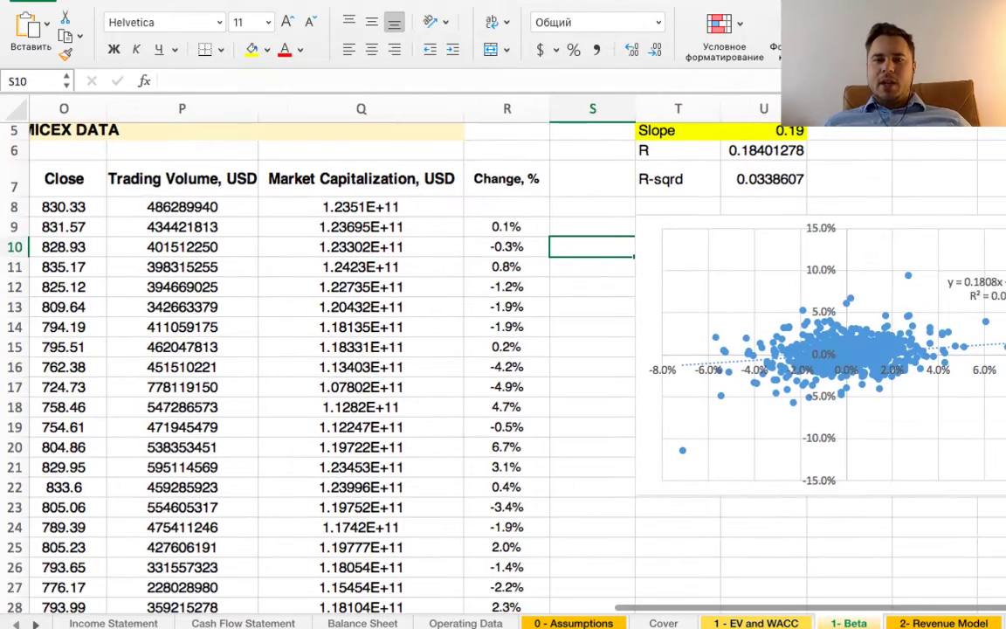
pyautogui.hscroll(-15, 503, 367)
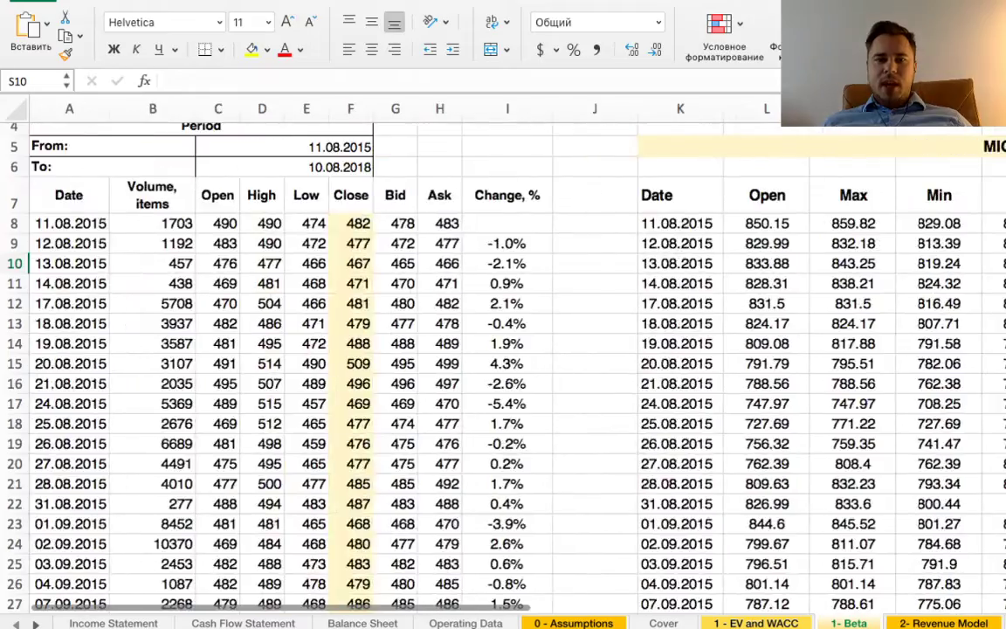
pyautogui.click(507, 244)
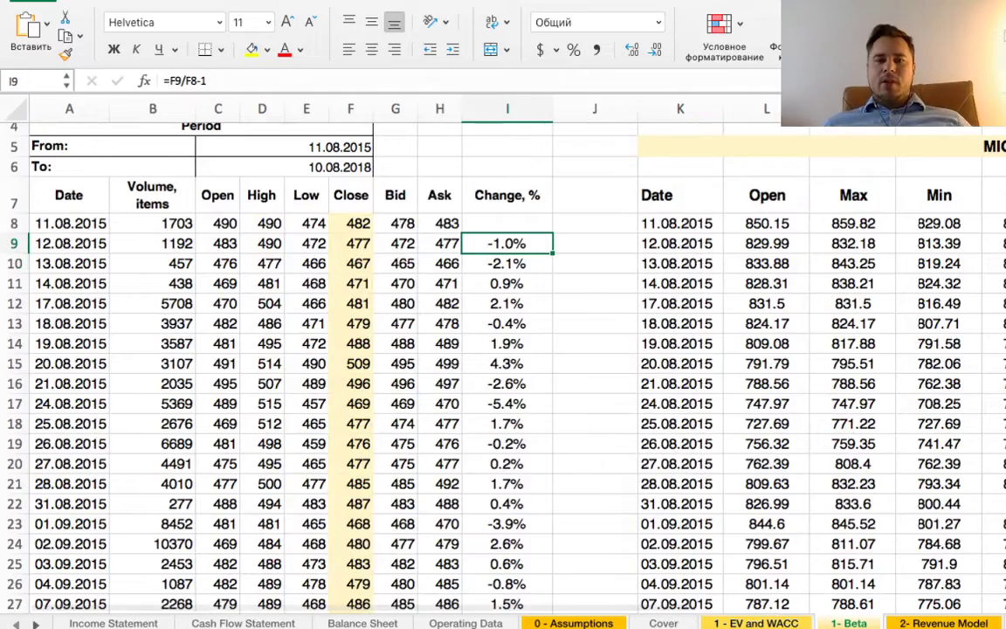
pyautogui.press('super+shift+Down')
pyautogui.hscroll(3, 503, 367)
pyautogui.scroll(20, 503, 367)
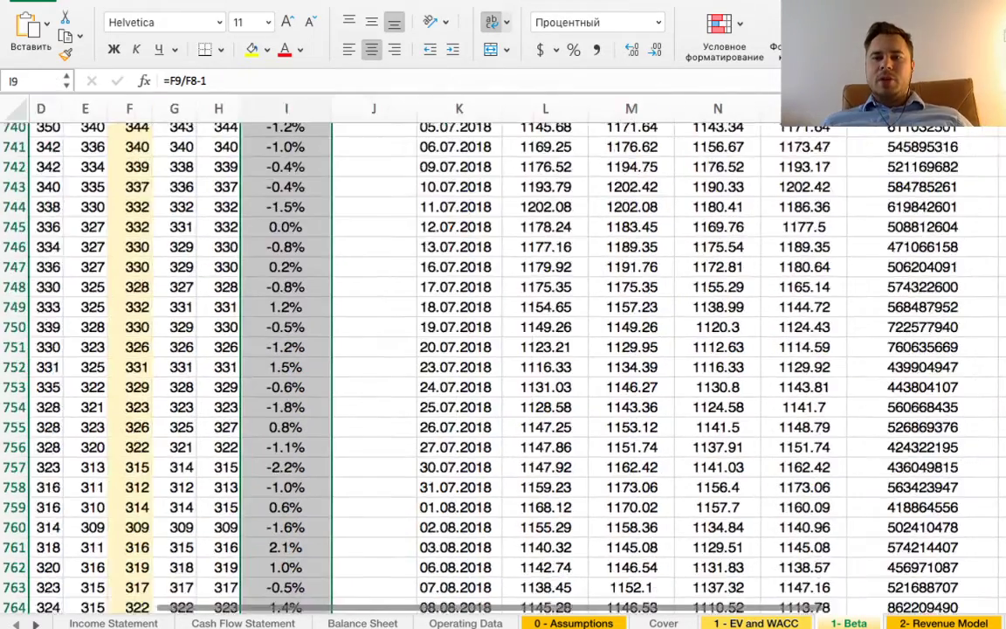
pyautogui.scroll(20, 503, 367)
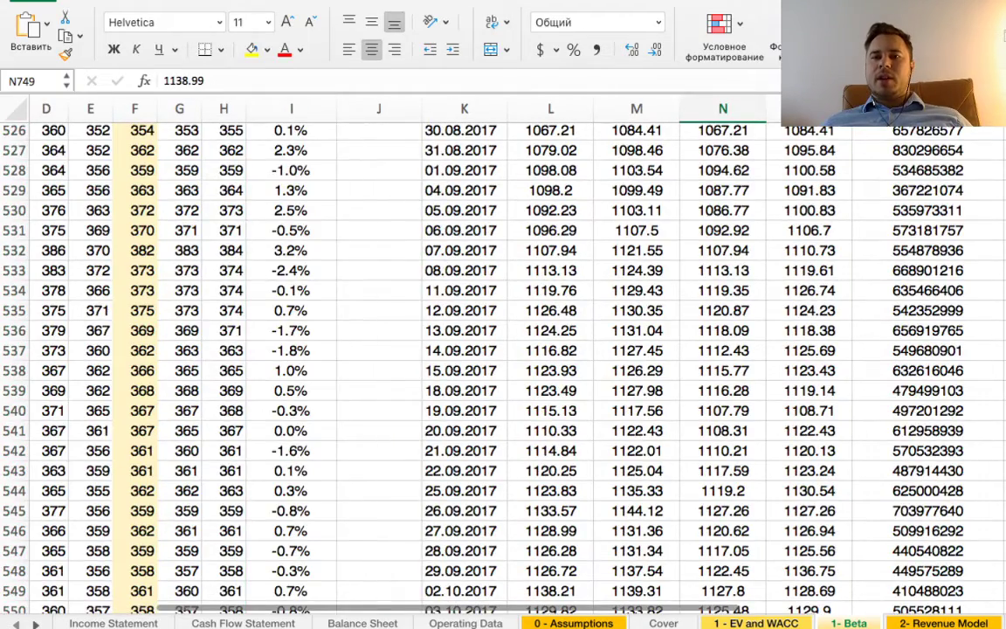
pyautogui.hotkey('ctrl', 'Up')
pyautogui.press('Right')
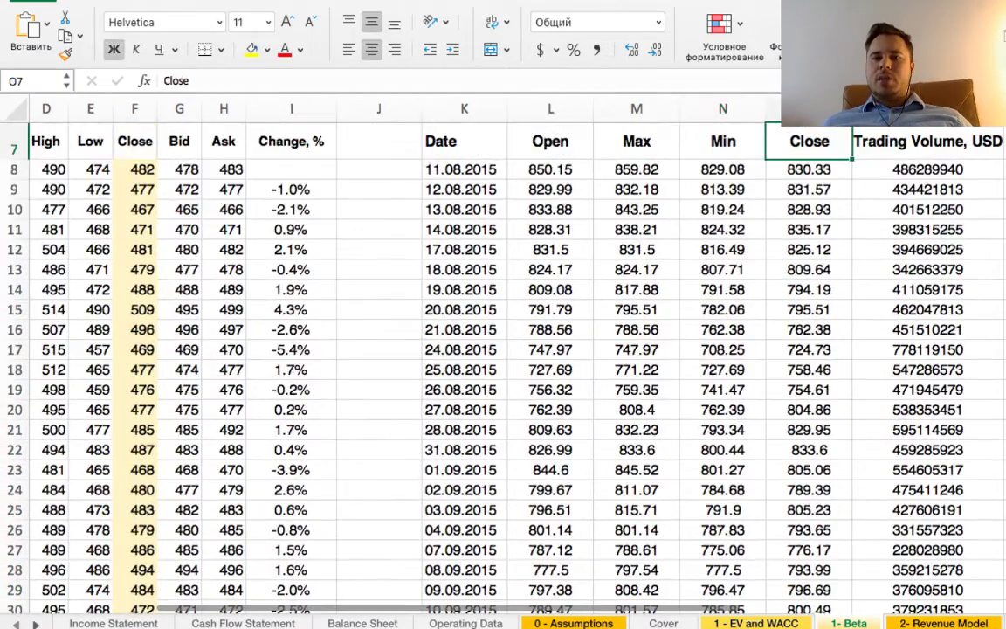
# - Inspect the source ranges of the scatter chart's data series and the Slope cell above the chart
pyautogui.hotkey('ctrl', 'Right')
pyautogui.hotkey('ctrl', 'Right')
pyautogui.hotkey('ctrl', 'Right')
pyautogui.hotkey('ctrl', 'Right')
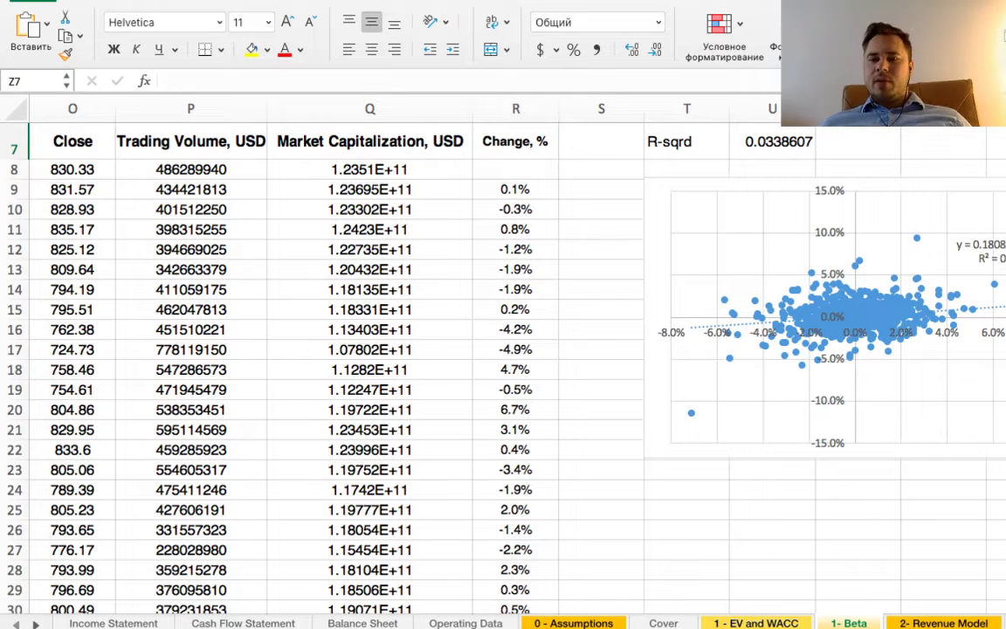
pyautogui.click(790, 321)
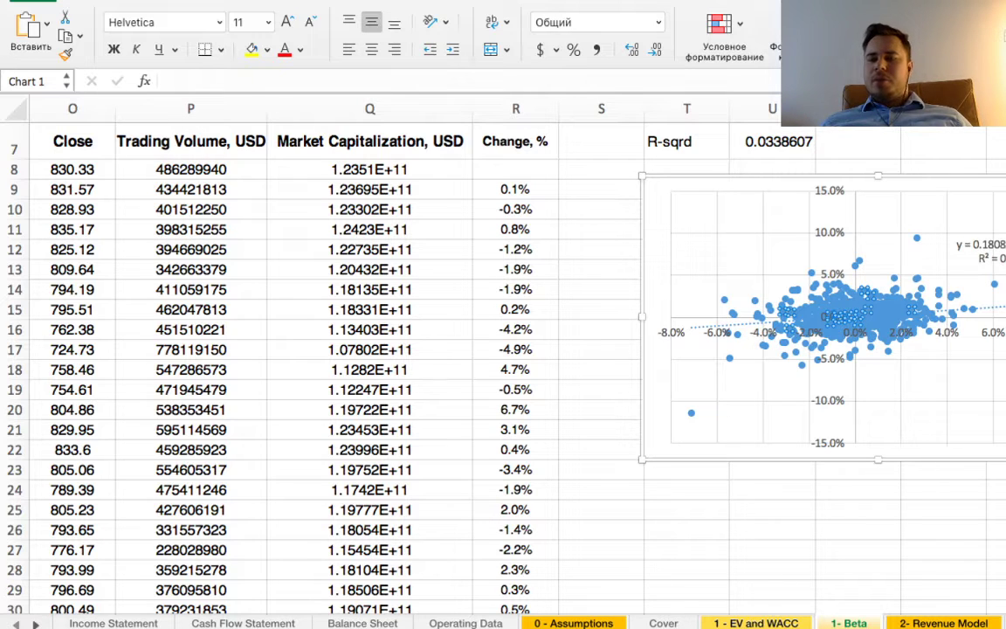
pyautogui.press('Down')
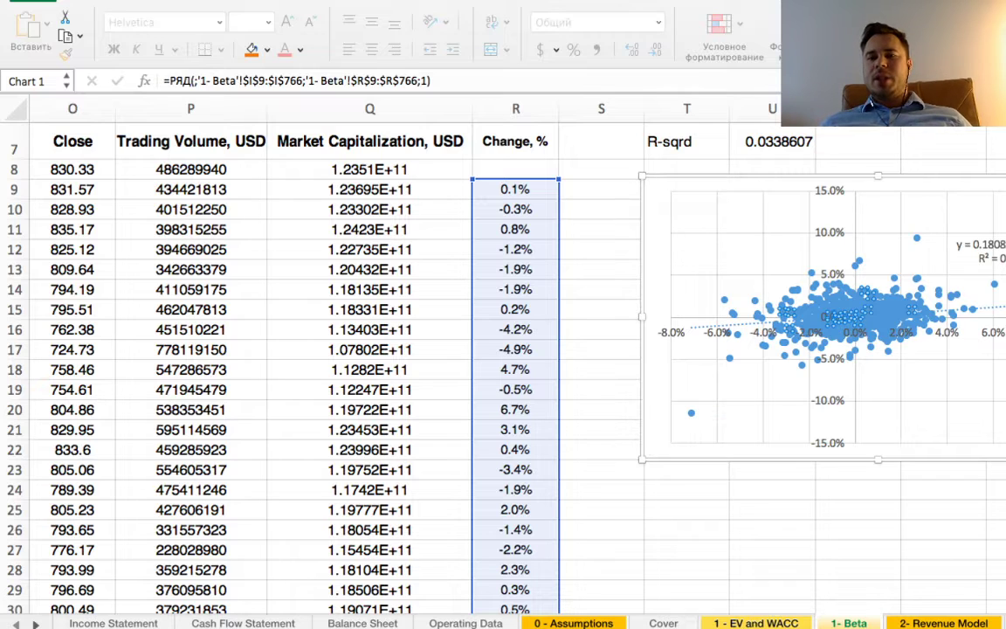
pyautogui.press('Escape')
pyautogui.scroll(3, 515, 367)
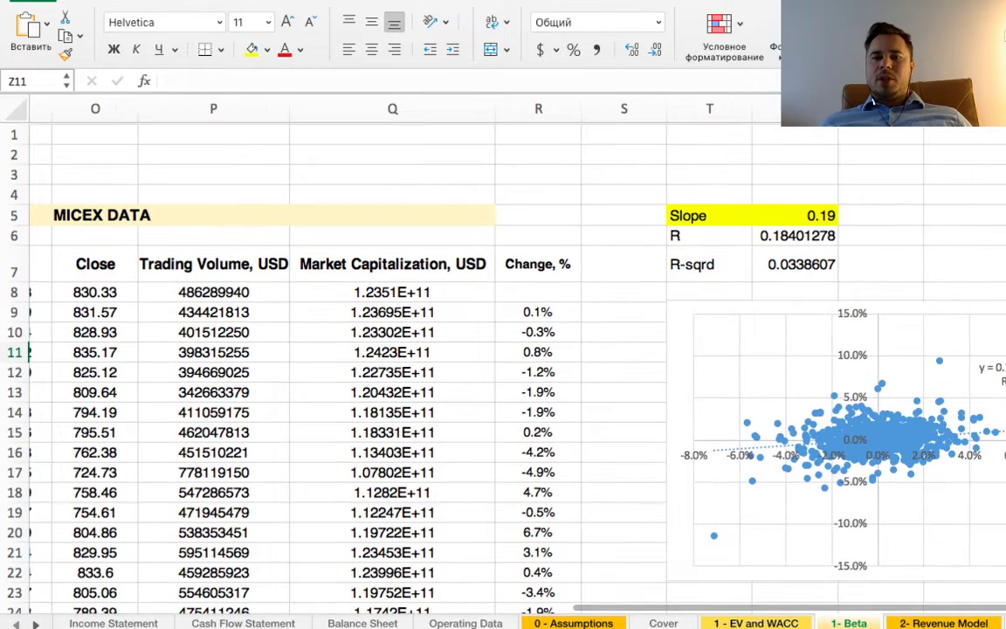
pyautogui.click(708, 213)
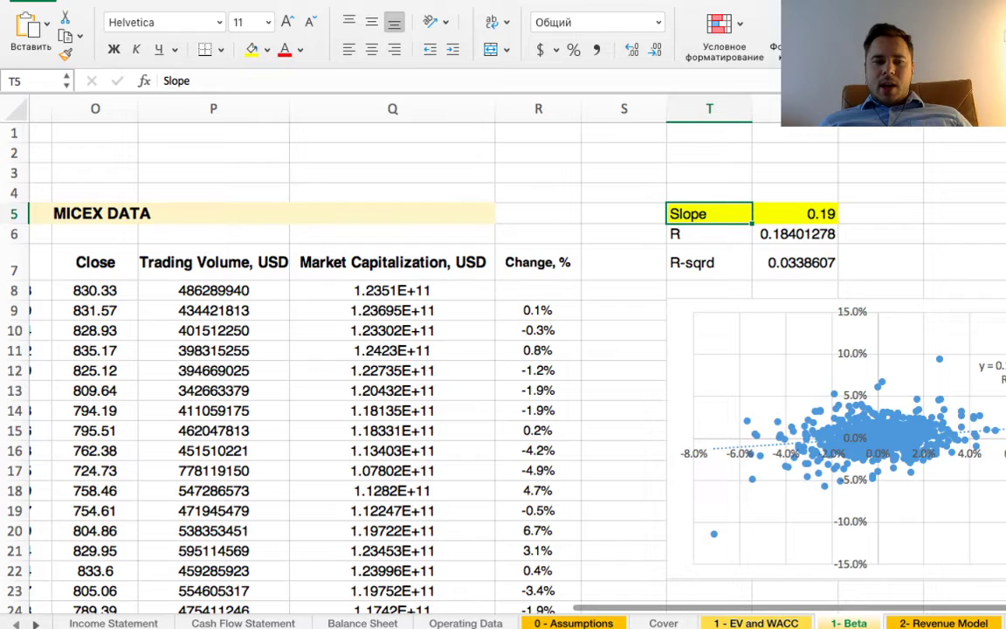
# - Switch to the 2- Revenue Model sheet and look over the revenue formula notes and supporting calculations starting at K4
pyautogui.click(35, 623)
pyautogui.click(35, 624)
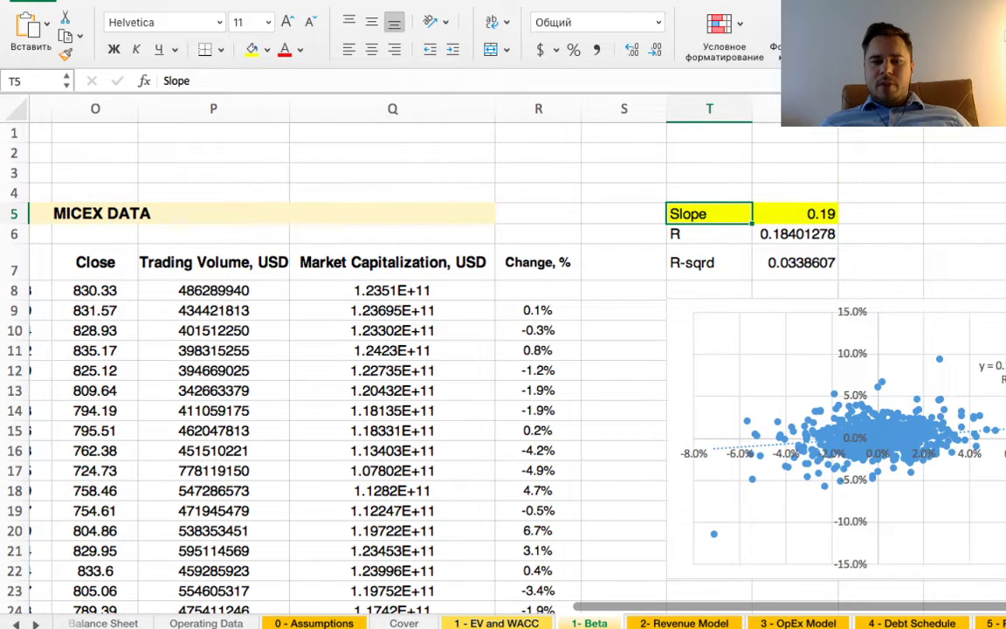
pyautogui.hscroll(3, 503, 624)
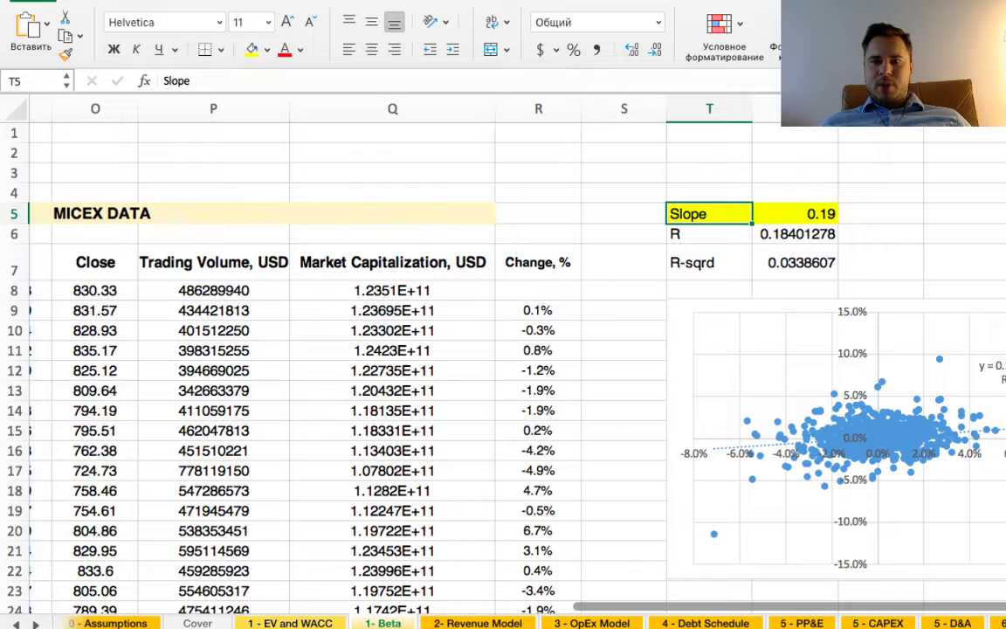
pyautogui.click(478, 623)
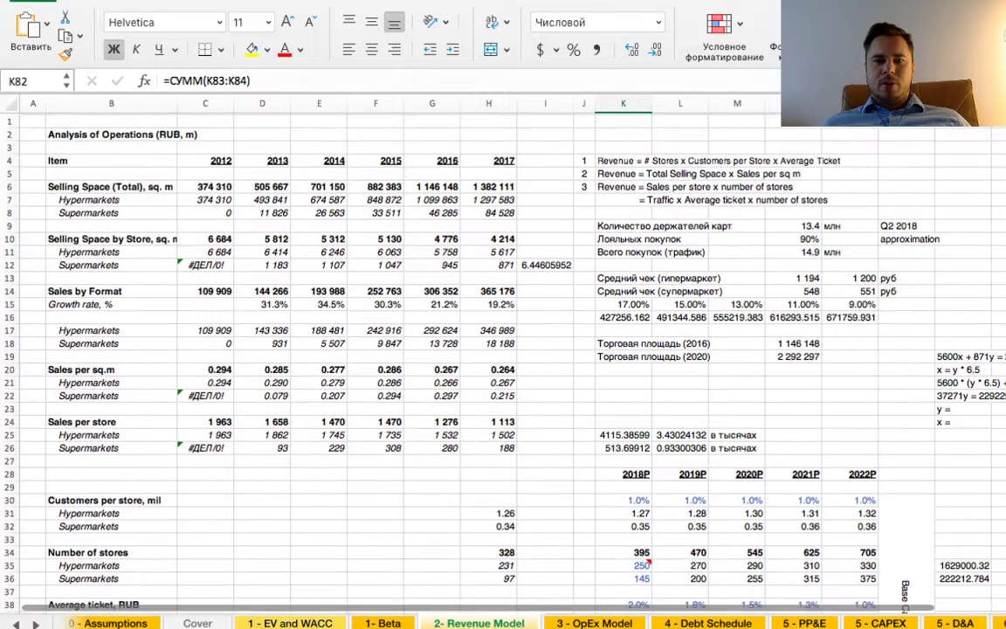
pyautogui.scroll(-1, 503, 350)
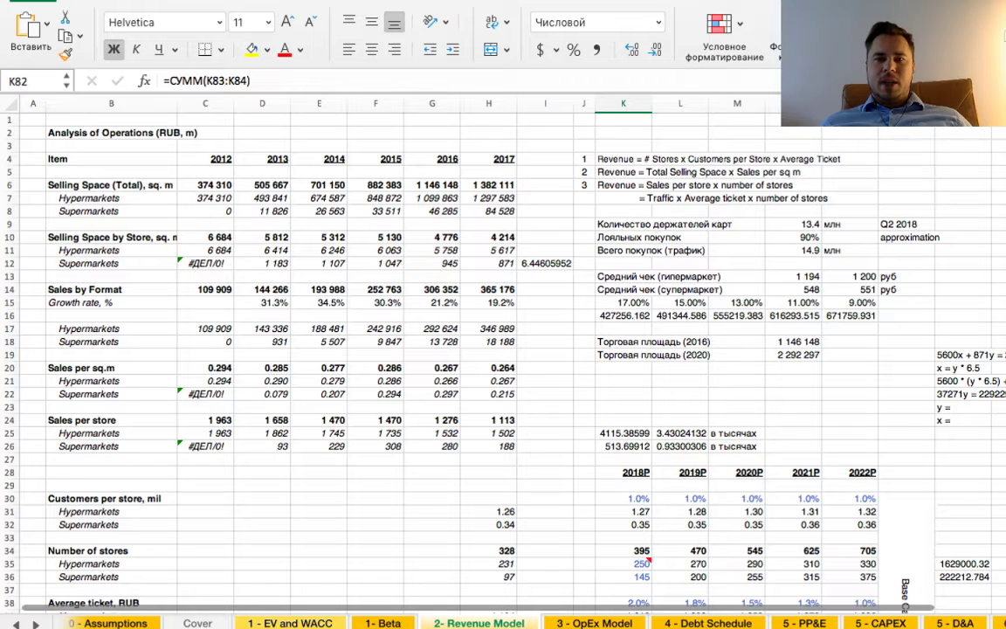
pyautogui.moveTo(623, 159); pyautogui.dragTo(1003, 447)
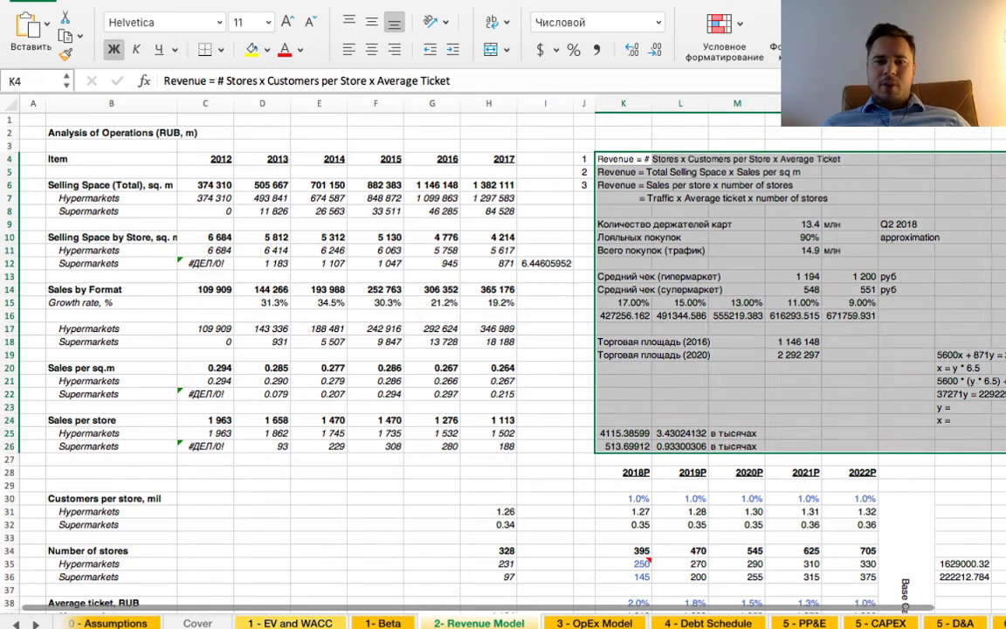
pyautogui.click(432, 368)
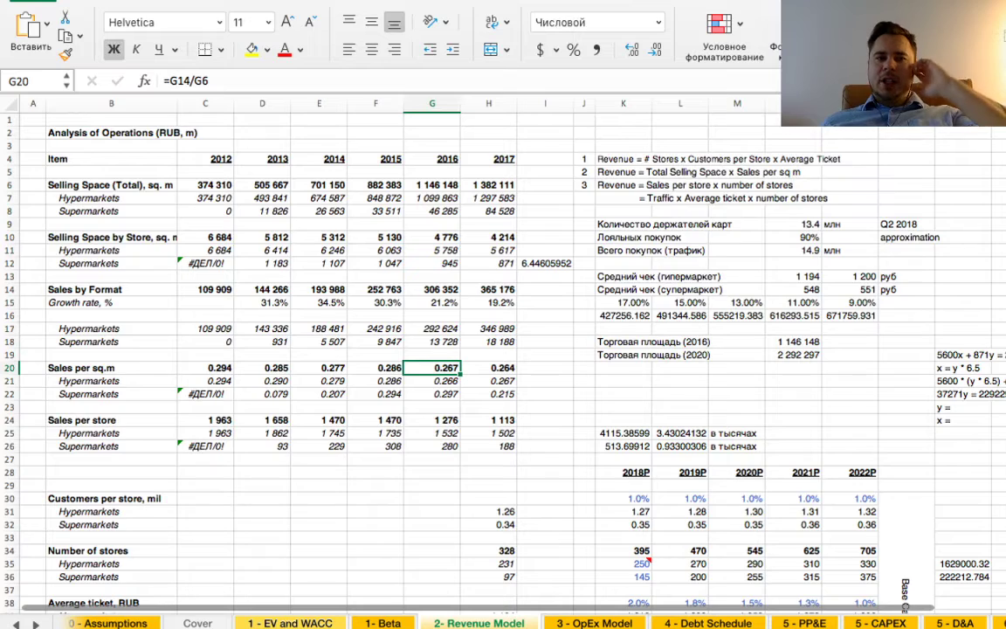
# - Review the operating forecast rows and each term of the Stores x Customers per Store x Average Ticket formula in row 4
pyautogui.scroll(-3, 503, 349)
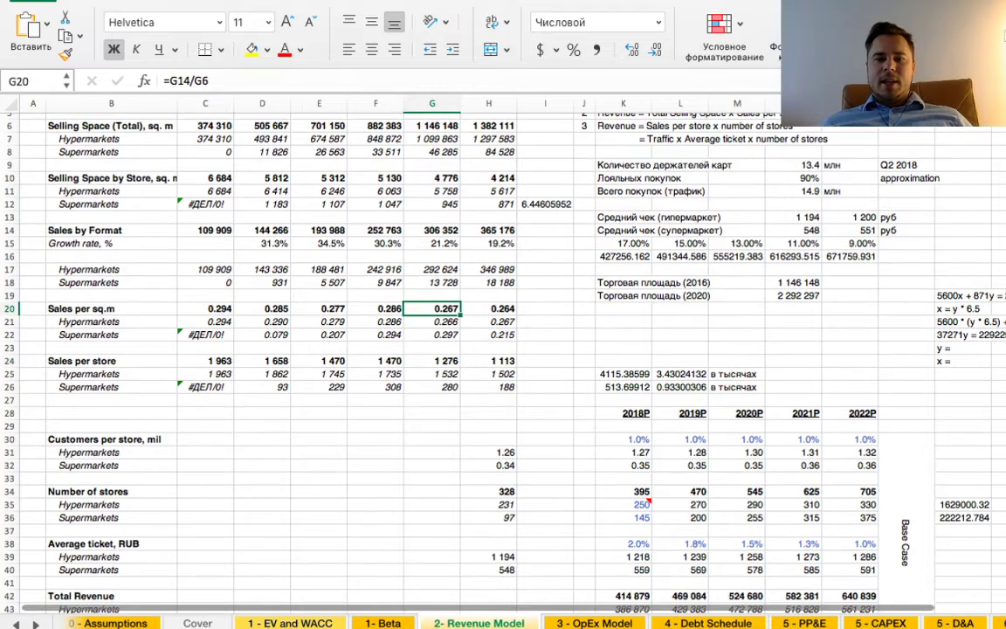
pyautogui.scroll(-3, 503, 350)
pyautogui.scroll(3, 503, 349)
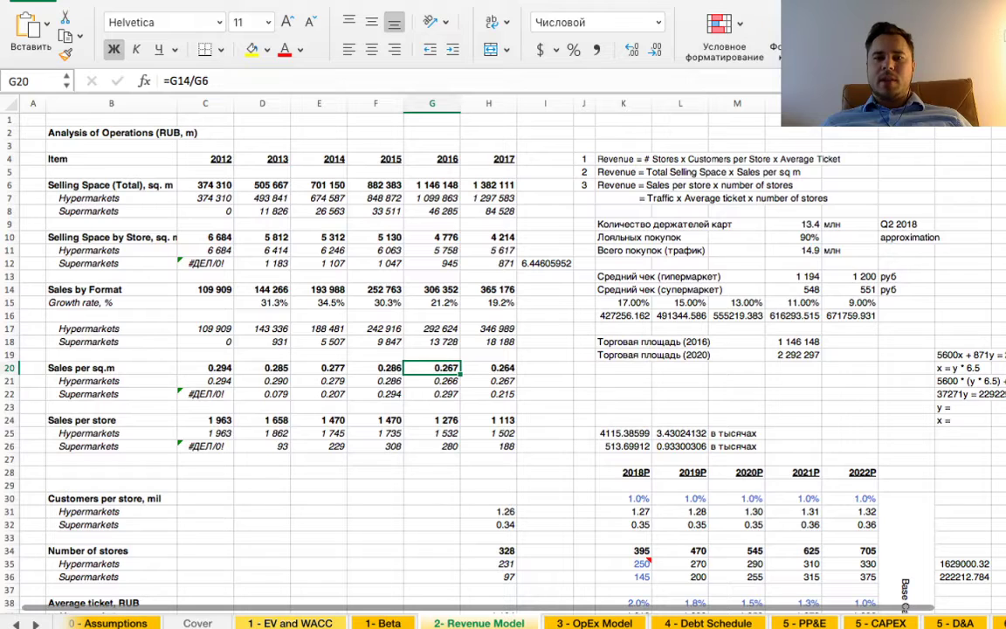
pyautogui.click(622, 159)
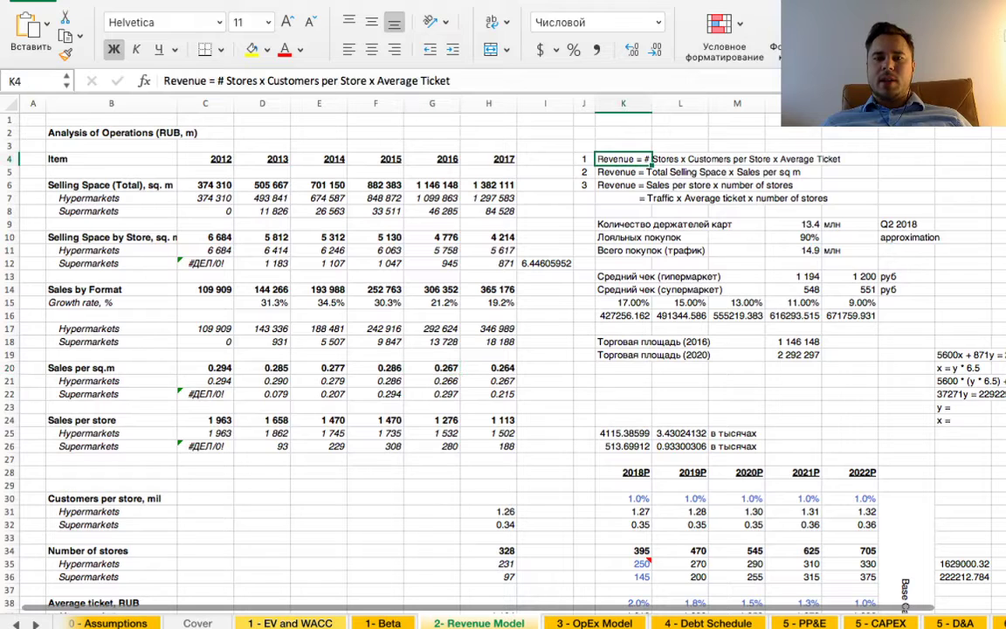
pyautogui.click(679, 159)
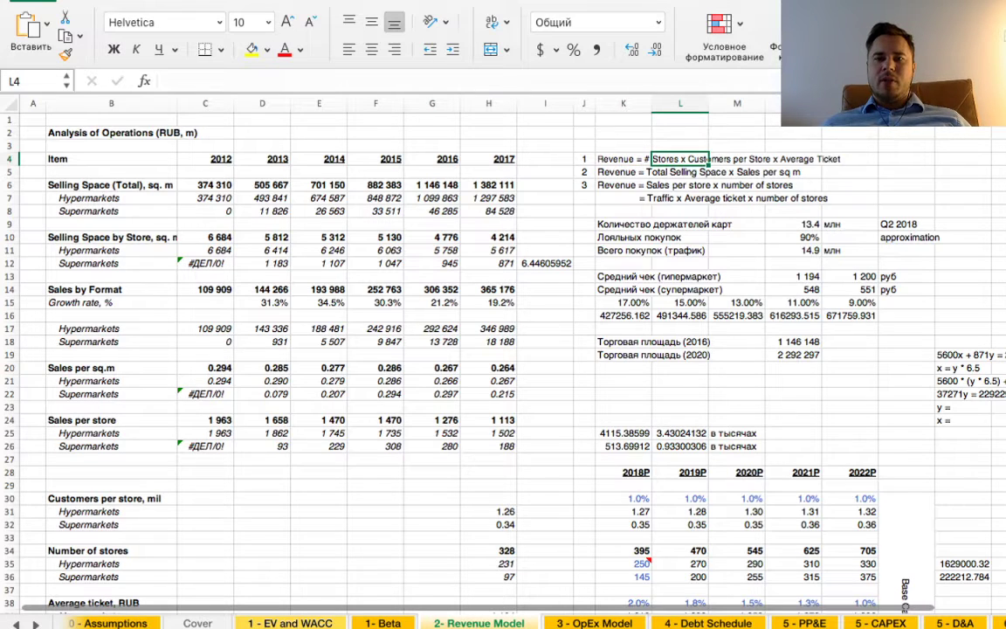
pyautogui.click(736, 158)
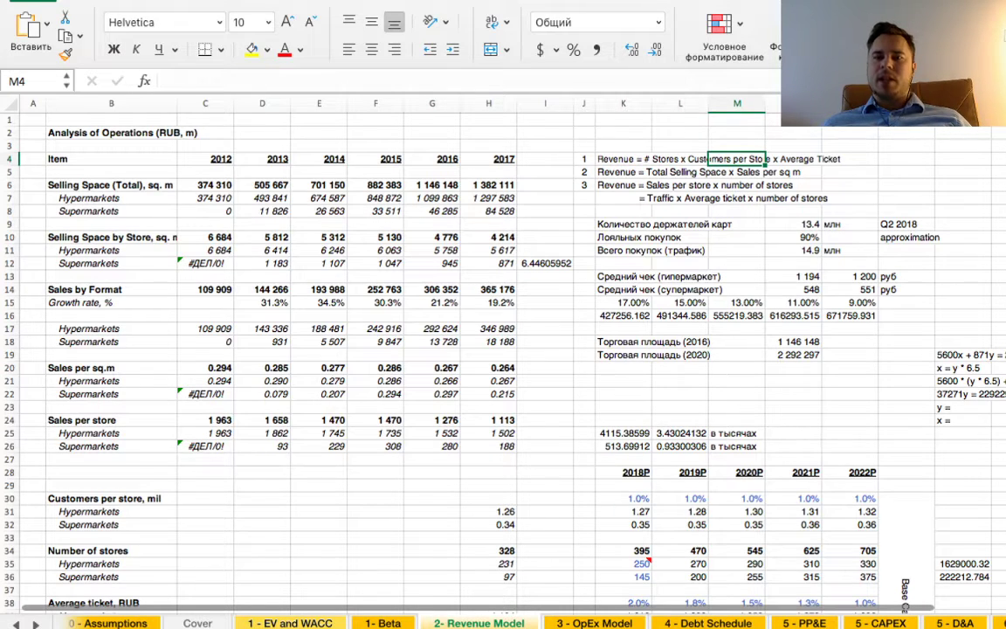
pyautogui.click(793, 159)
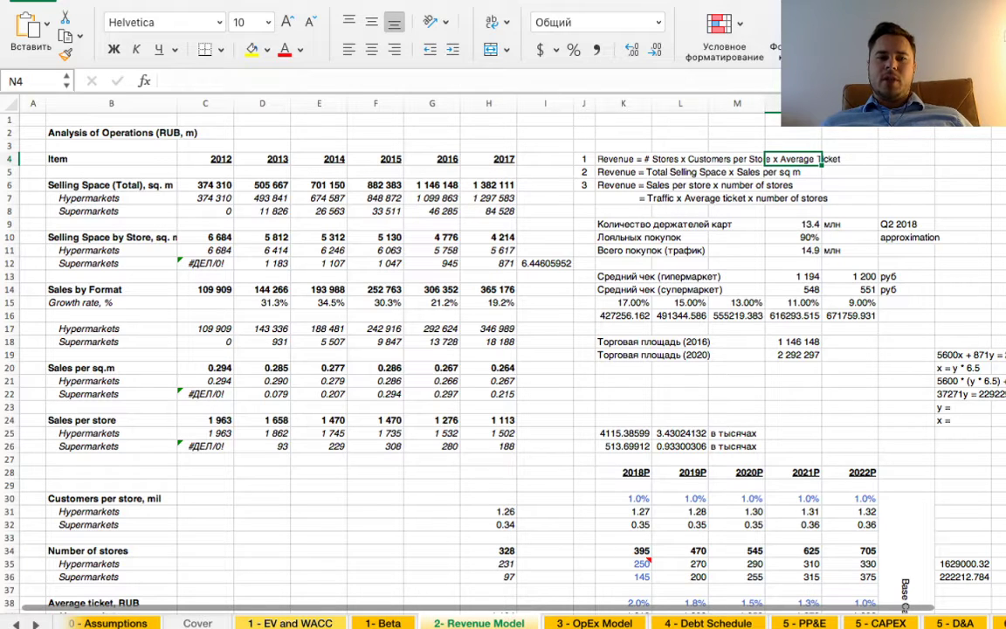
# - Set the zoom of the Revenue Model sheet to 150%
pyautogui.scroll(-10, 454, 349)
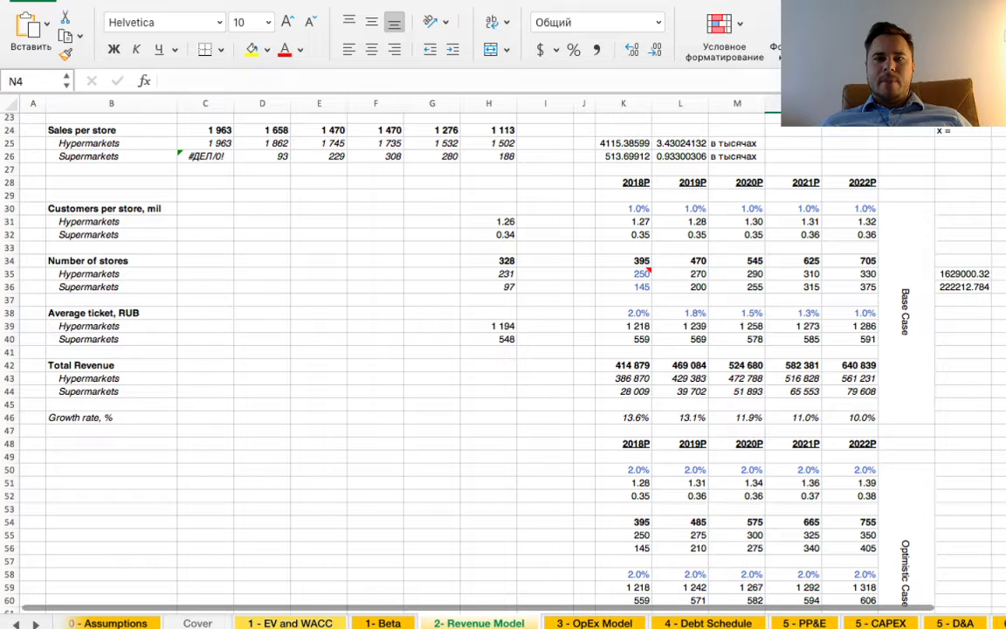
pyautogui.click(632, 1)
pyautogui.click(353, 22)
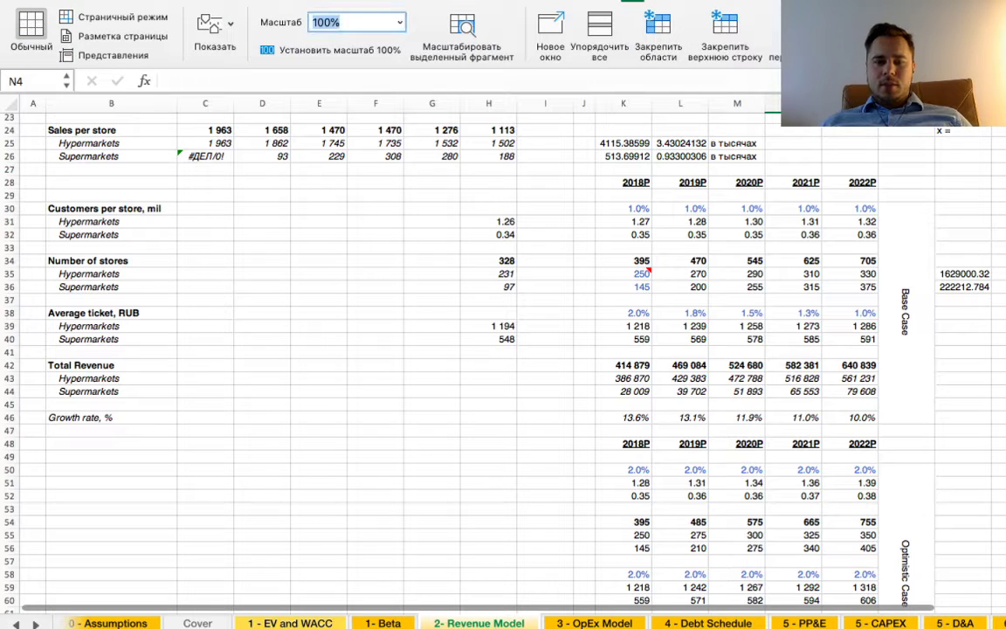
pyautogui.write('150')
pyautogui.press('Return')
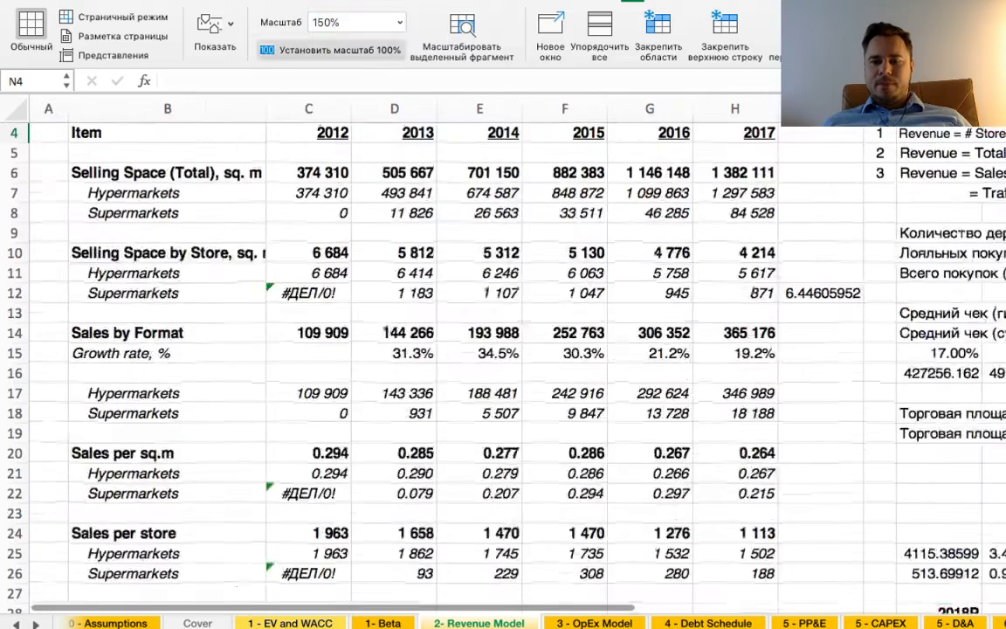
# - Review the Base Case forecast block for 2018P to 2022P together with its row labels
pyautogui.scroll(-7, 454, 349)
pyautogui.hscroll(8, 454, 350)
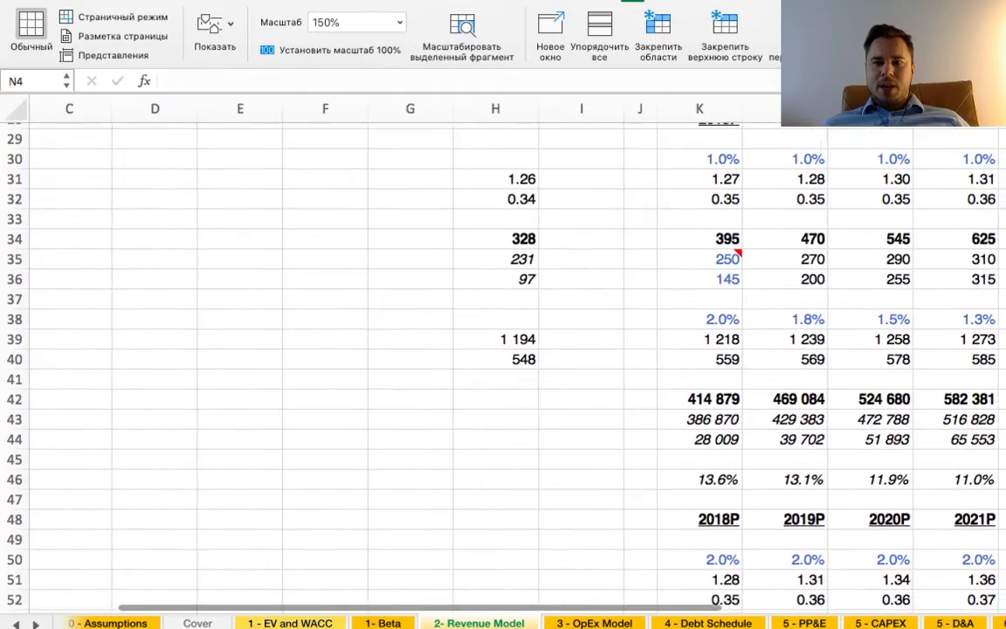
pyautogui.scroll(2, 454, 349)
pyautogui.click(931, 376)
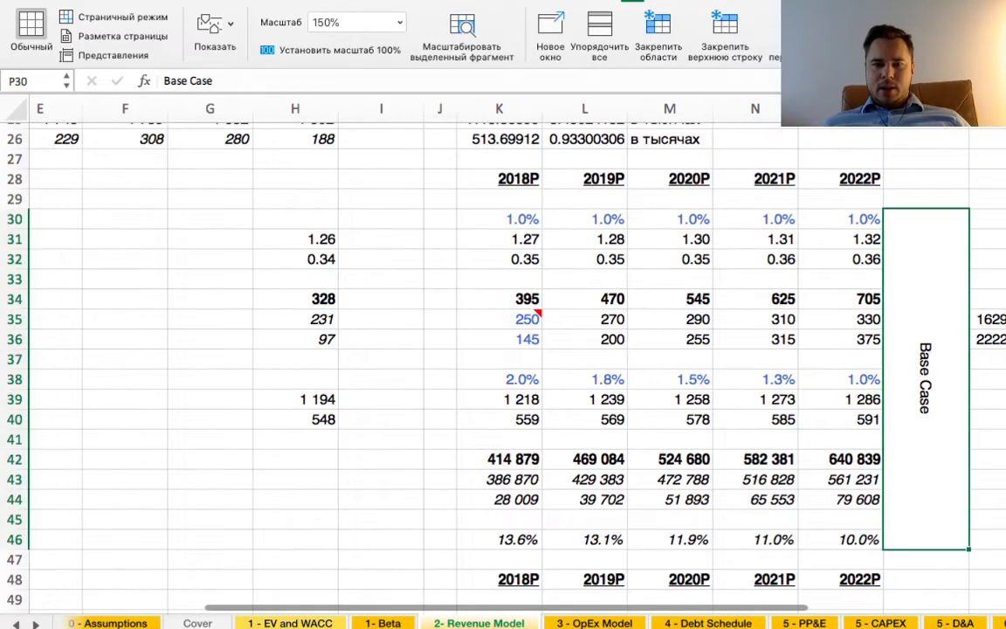
pyautogui.hscroll(-1, 503, 366)
pyautogui.hscroll(-5, 503, 350)
pyautogui.hscroll(1, 503, 349)
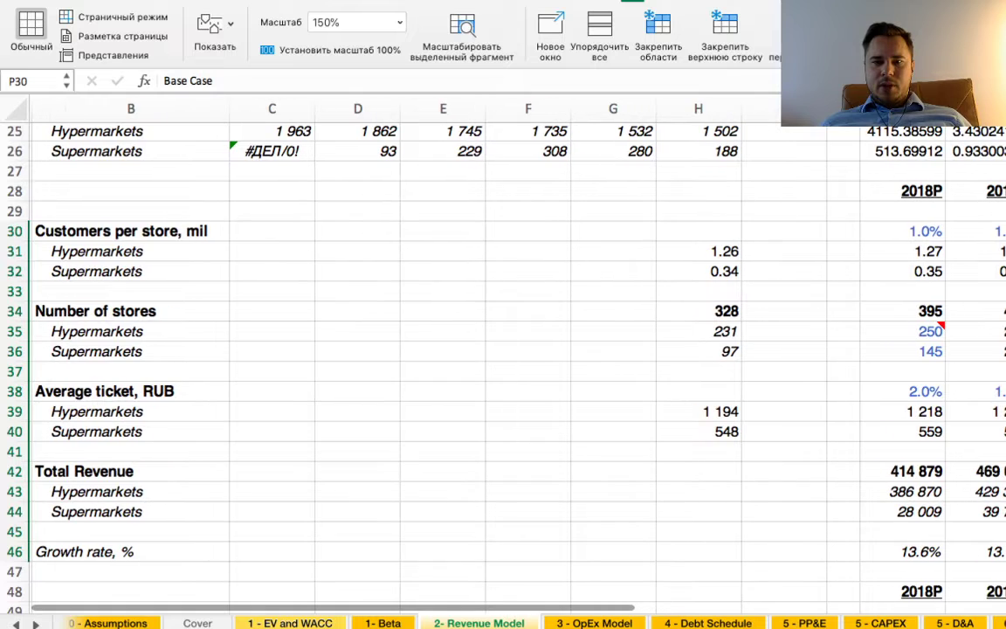
# - Inspect the Base Case 2018P Total Revenue formula in K42 and compare its drivers with the scenario block beneath
pyautogui.click(902, 472)
pyautogui.hscroll(2, 902, 471)
pyautogui.scroll(-3, 902, 472)
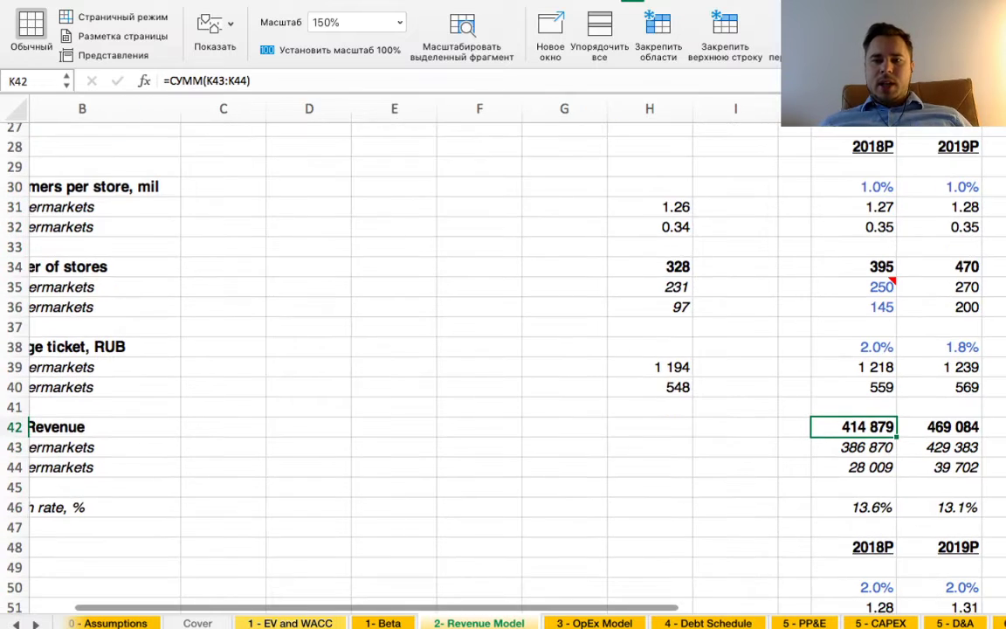
pyautogui.scroll(-2, 503, 350)
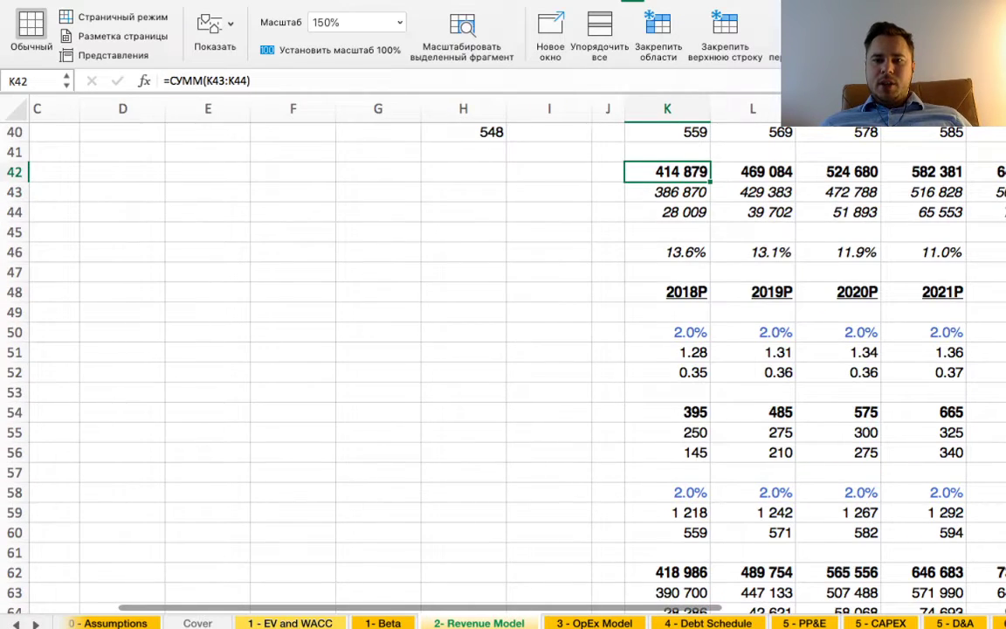
pyautogui.scroll(1, 503, 350)
pyautogui.hscroll(1, 502, 350)
pyautogui.scroll(4, 503, 349)
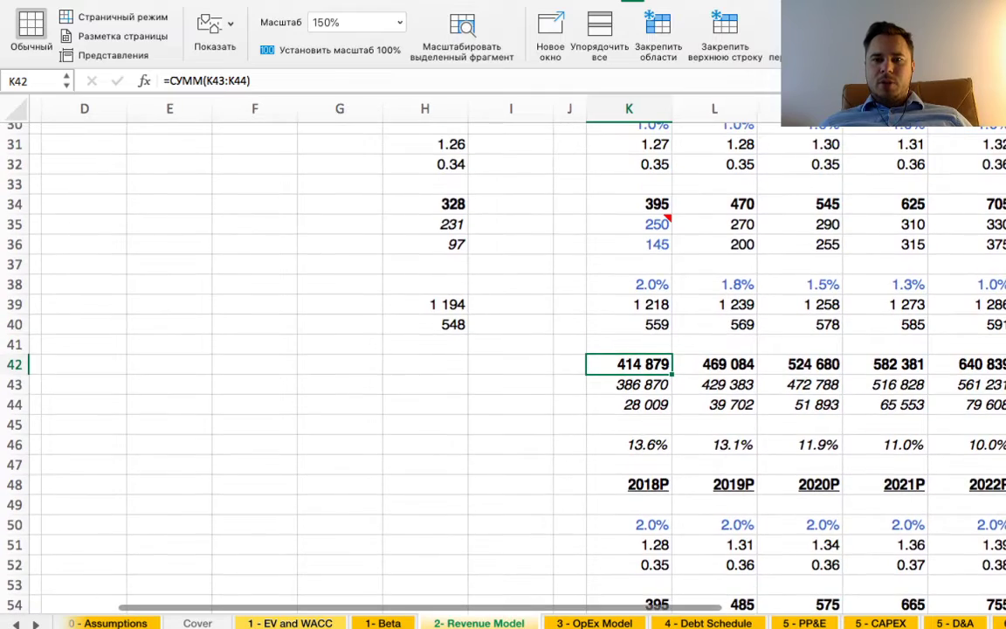
pyautogui.hscroll(-3, 503, 350)
pyautogui.scroll(2, 503, 349)
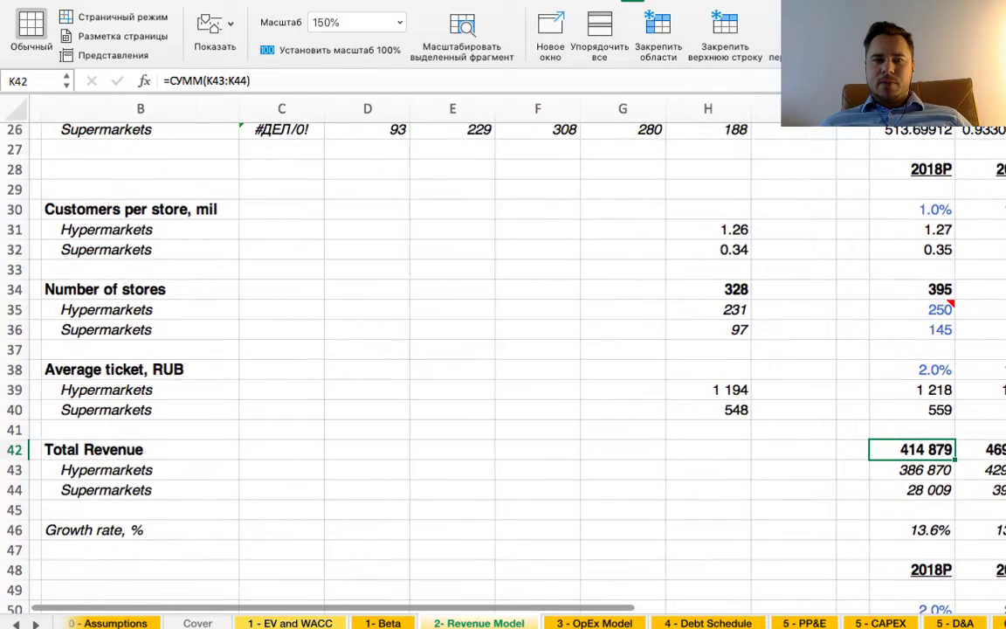
pyautogui.scroll(-1, 503, 349)
pyautogui.scroll(-5, 503, 349)
pyautogui.scroll(5, 503, 349)
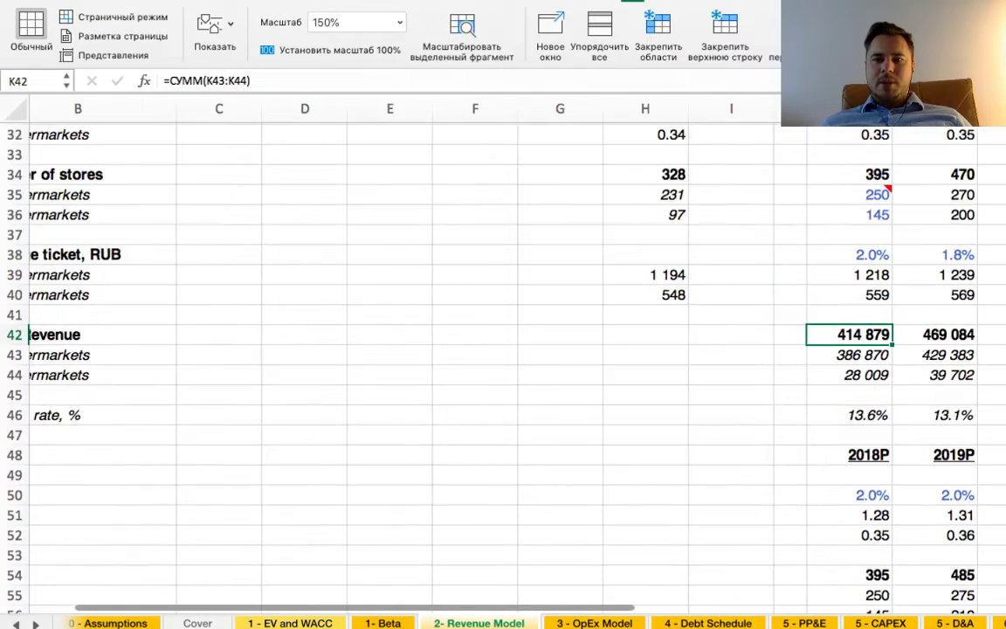
# - Review the Base Case rows for customers per store, number of stores, average ticket and total revenue against their labels
pyautogui.scroll(1, 503, 349)
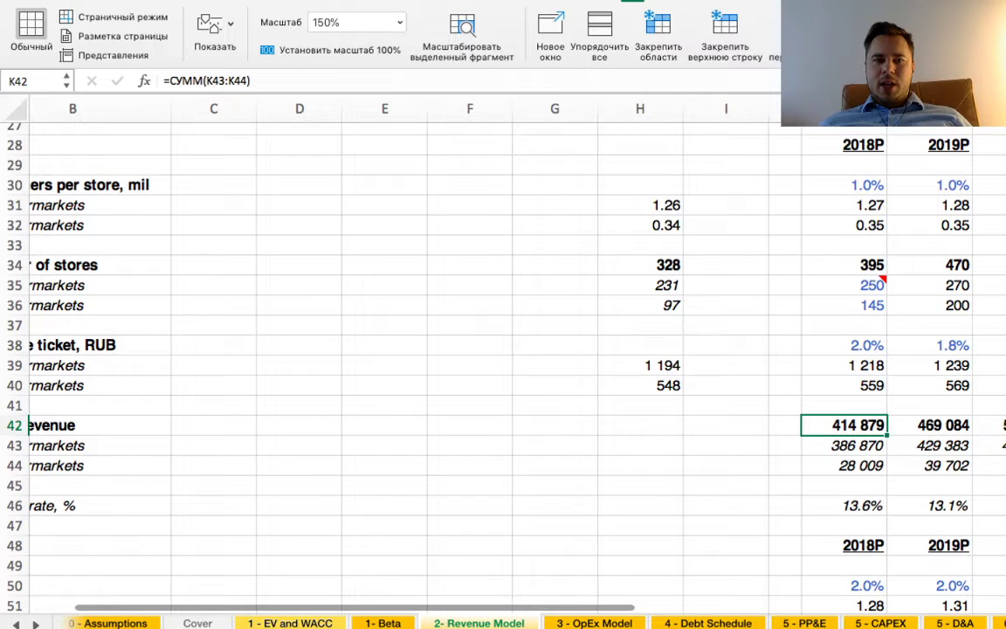
pyautogui.hscroll(-2, 503, 349)
pyautogui.scroll(-1, 503, 349)
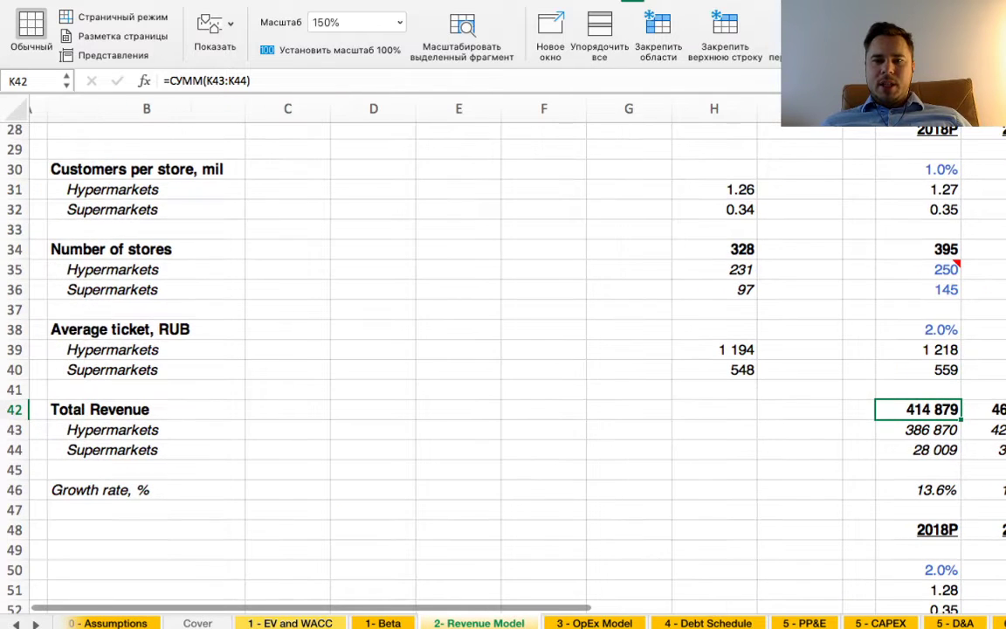
pyautogui.hscroll(2, 503, 350)
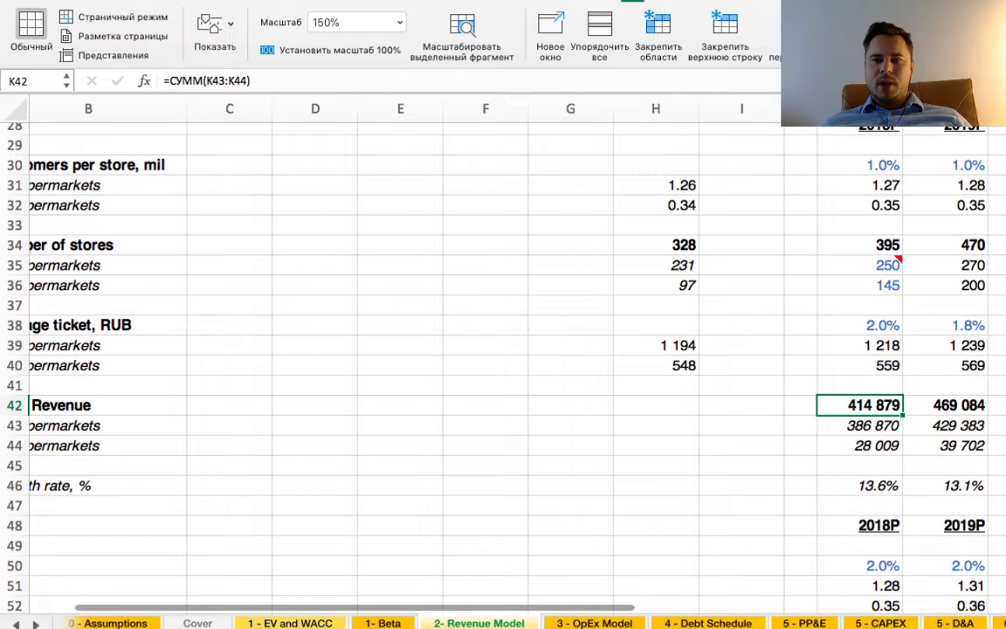
pyautogui.hscroll(1, 503, 350)
pyautogui.scroll(-3, 502, 349)
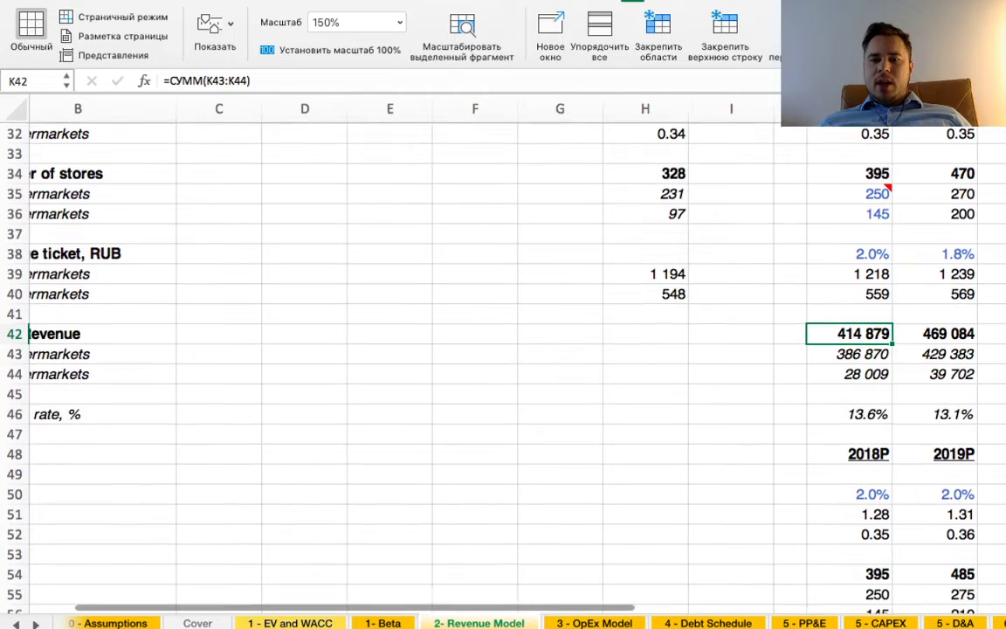
pyautogui.scroll(-3, 503, 349)
pyautogui.scroll(8, 503, 349)
pyautogui.hscroll(-2, 503, 349)
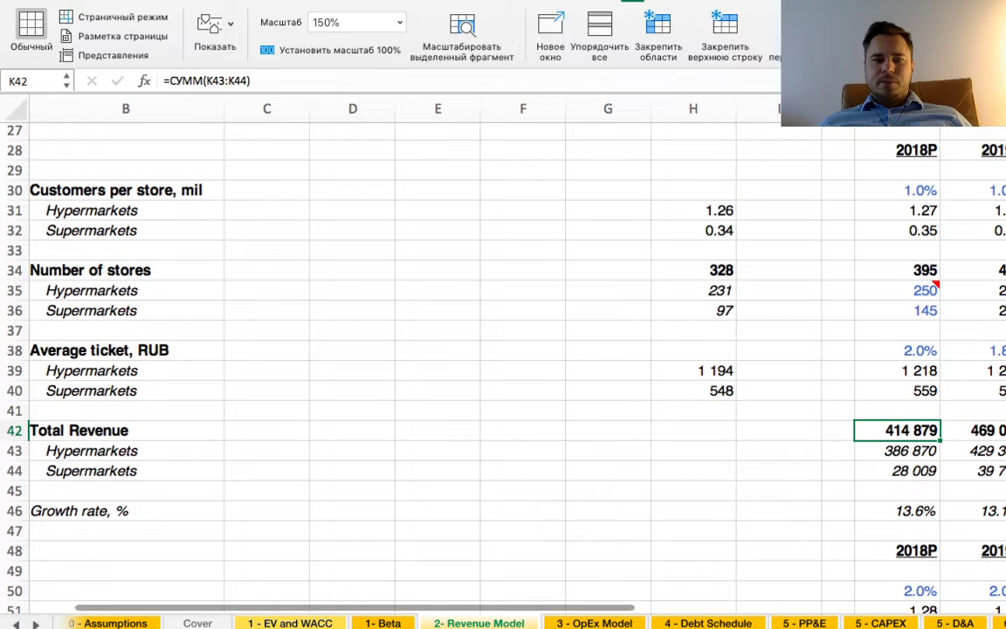
# - Examine the Optimistic Case forecast block for 2018P to 2022P beneath the Base Case
pyautogui.scroll(-14, 452, 323)
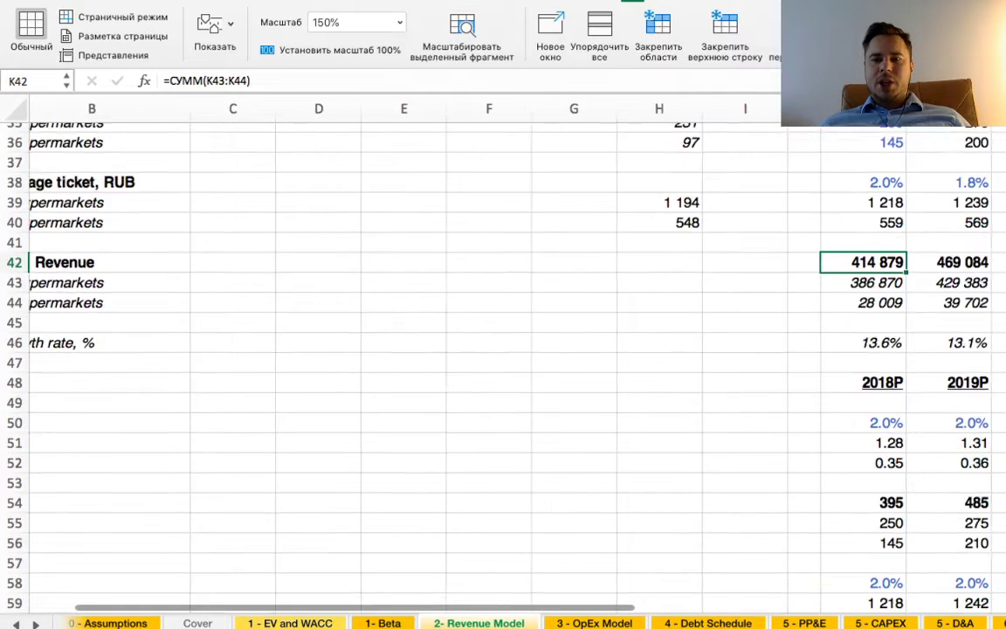
pyautogui.hscroll(4, 453, 323)
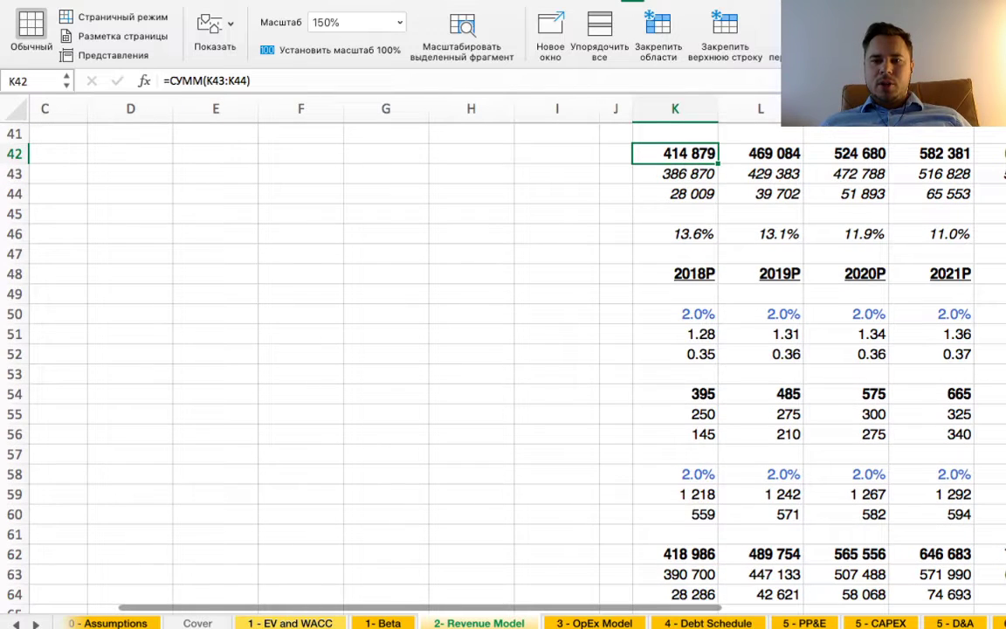
pyautogui.hscroll(3, 478, 349)
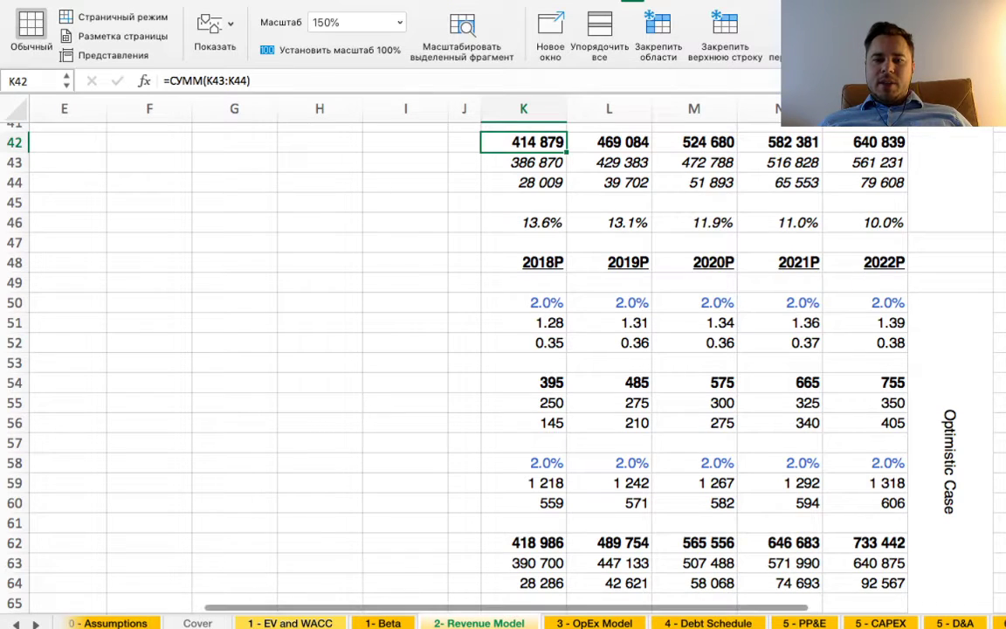
# - Bring up the Pessimistic Case block and select its customer growth rates for 2018P to 2022P in K70:O70
pyautogui.scroll(-4, 478, 349)
pyautogui.scroll(-6, 478, 349)
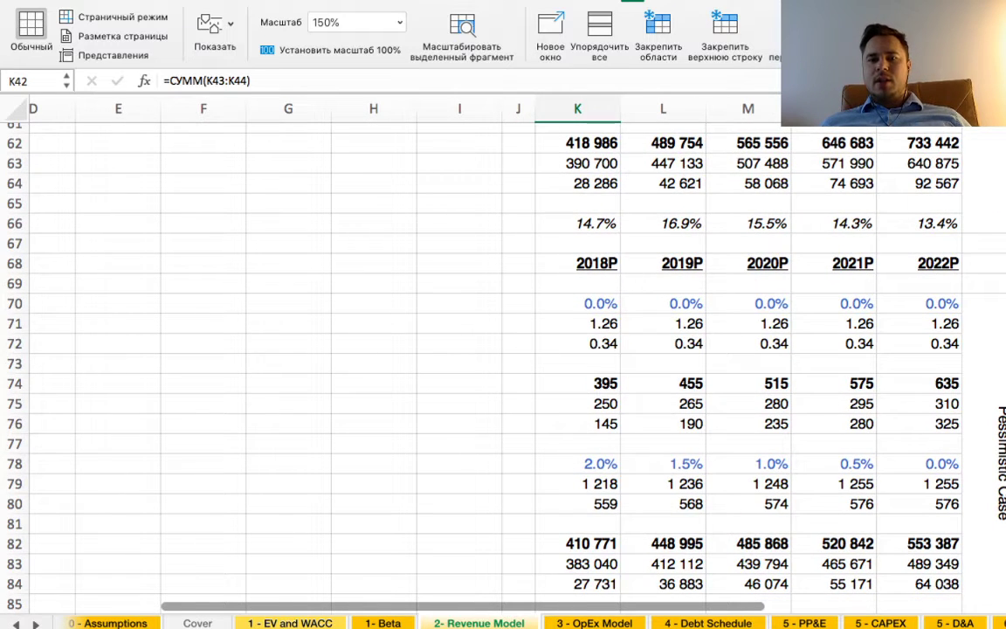
pyautogui.moveTo(577, 303); pyautogui.dragTo(925, 303)
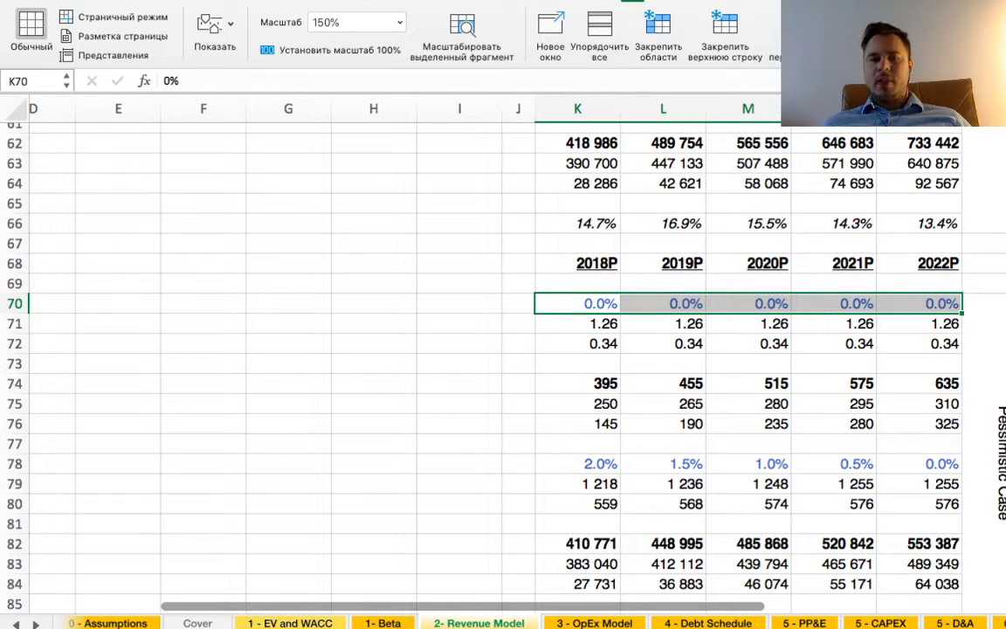
# - Inspect the Pessimistic Case average ticket growth formulas across row 78 from 2018P to 2022P
pyautogui.click(577, 484)
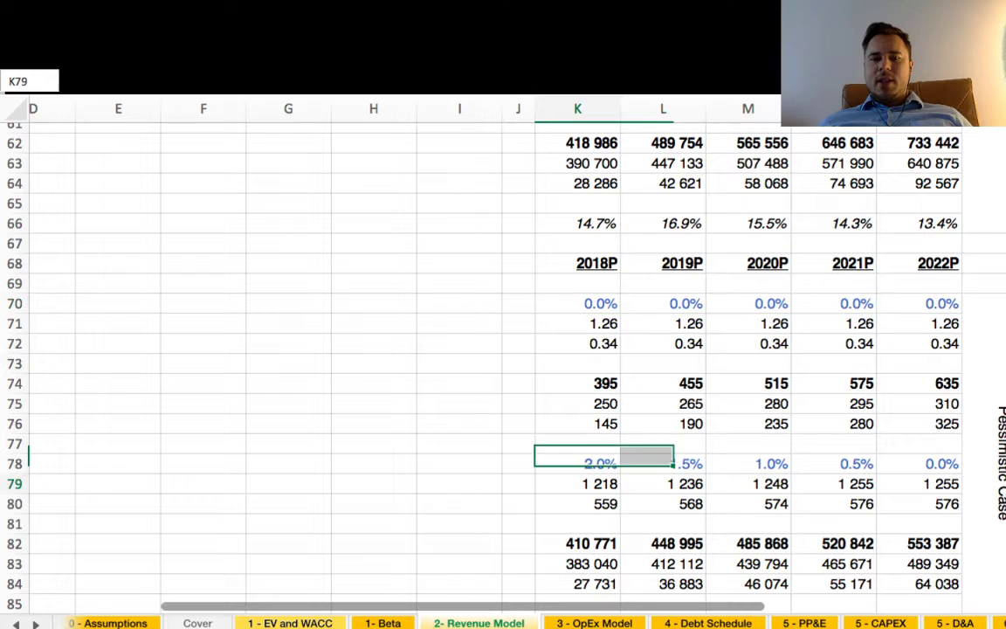
pyautogui.press('Up')
pyautogui.press('Right')
pyautogui.press('Right')
pyautogui.press('Right')
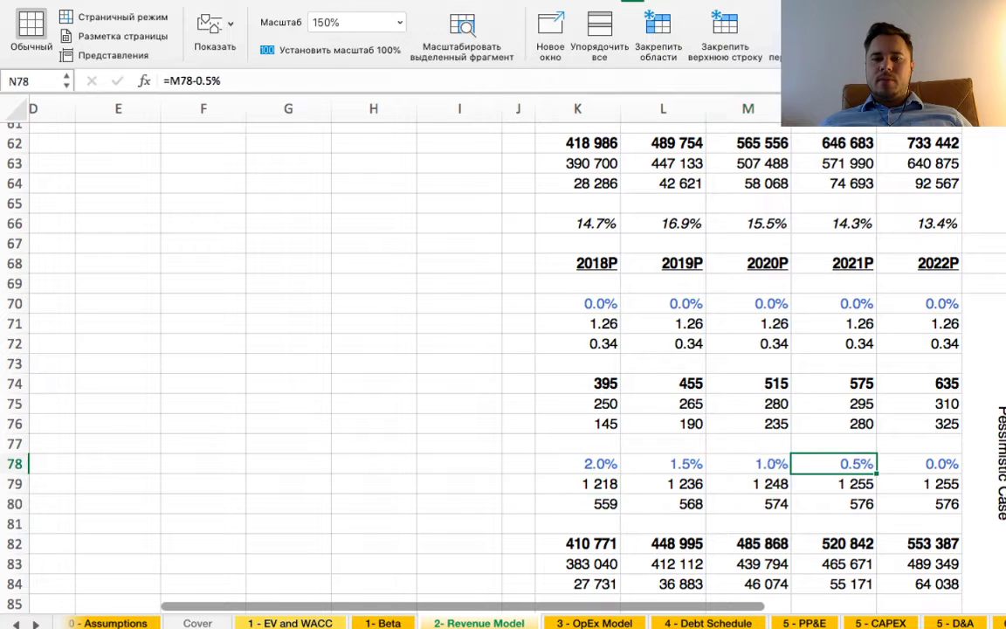
pyautogui.press('Left')
pyautogui.press('Left')
pyautogui.press('Left')
pyautogui.press('Left')
pyautogui.press('Right')
pyautogui.press('Right')
pyautogui.press('Right')
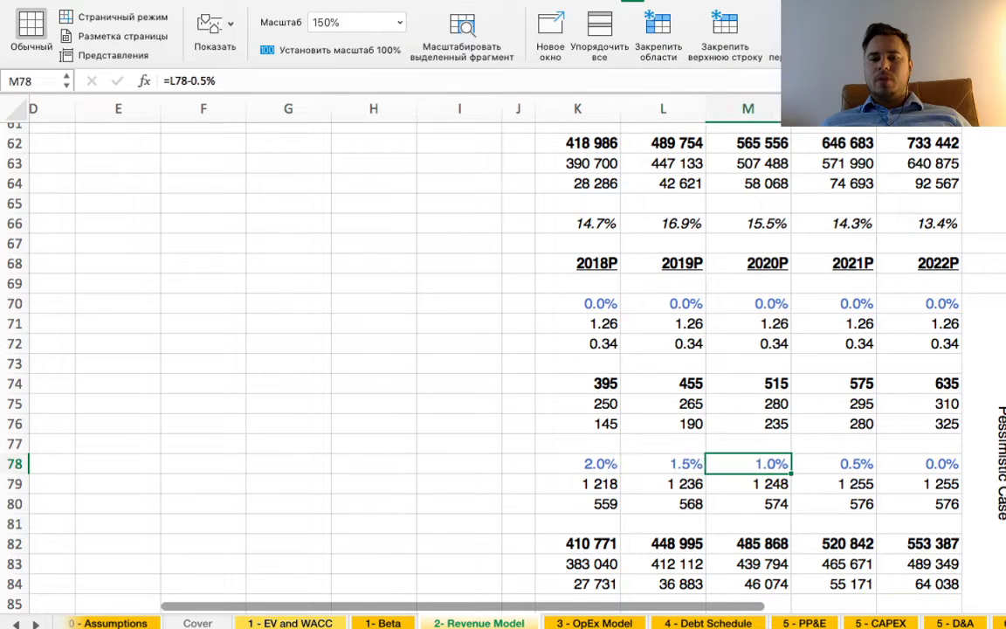
pyautogui.press('Right')
pyautogui.press('Right')
pyautogui.press('Left')
pyautogui.press('Left')
pyautogui.press('Left')
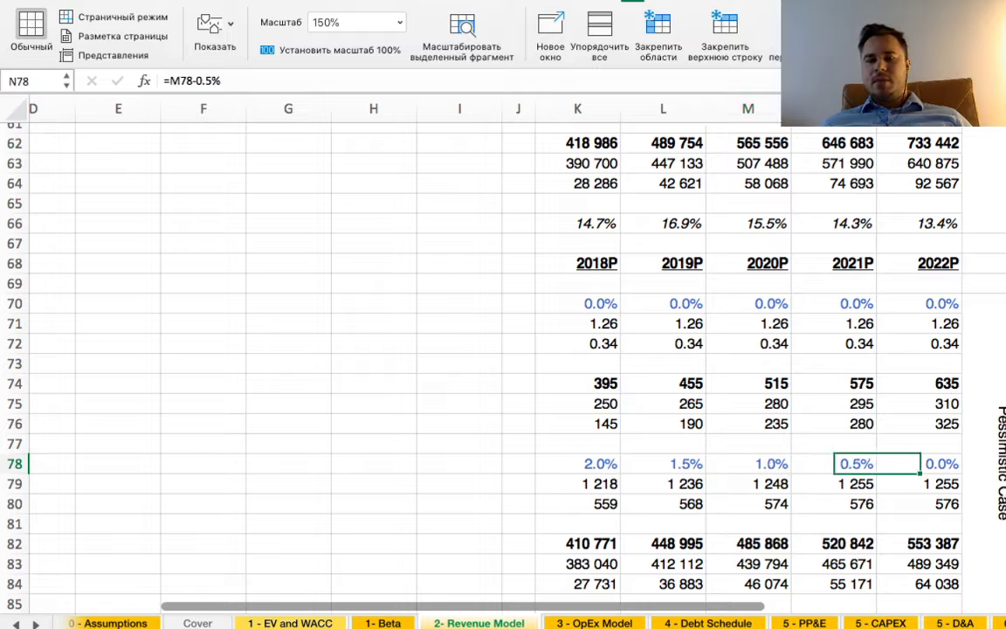
pyautogui.press('Left')
pyautogui.press('Left')
pyautogui.press('Right')
pyautogui.press('Right')
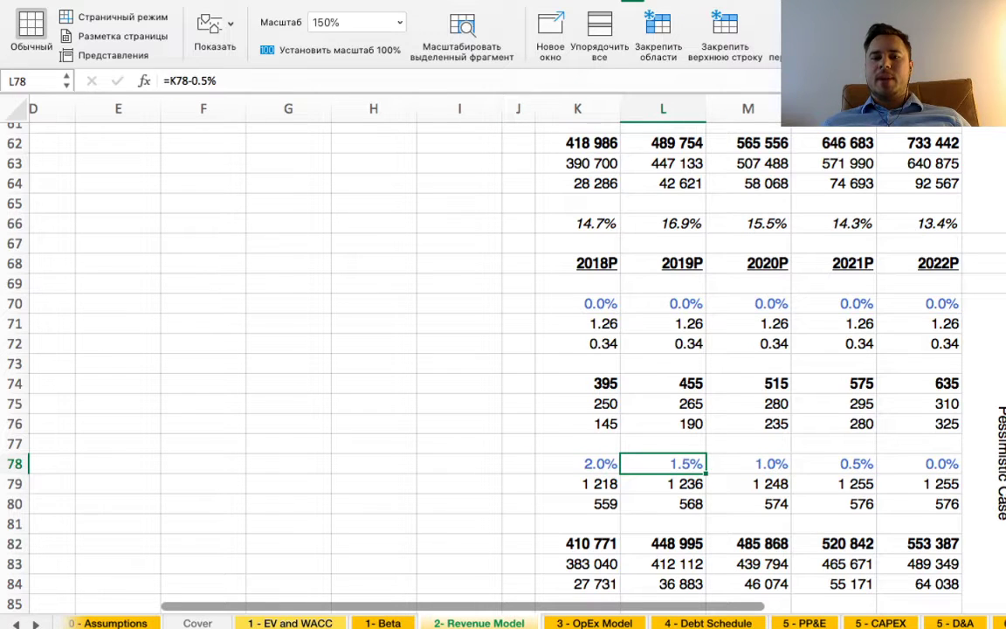
pyautogui.scroll(-1, 503, 362)
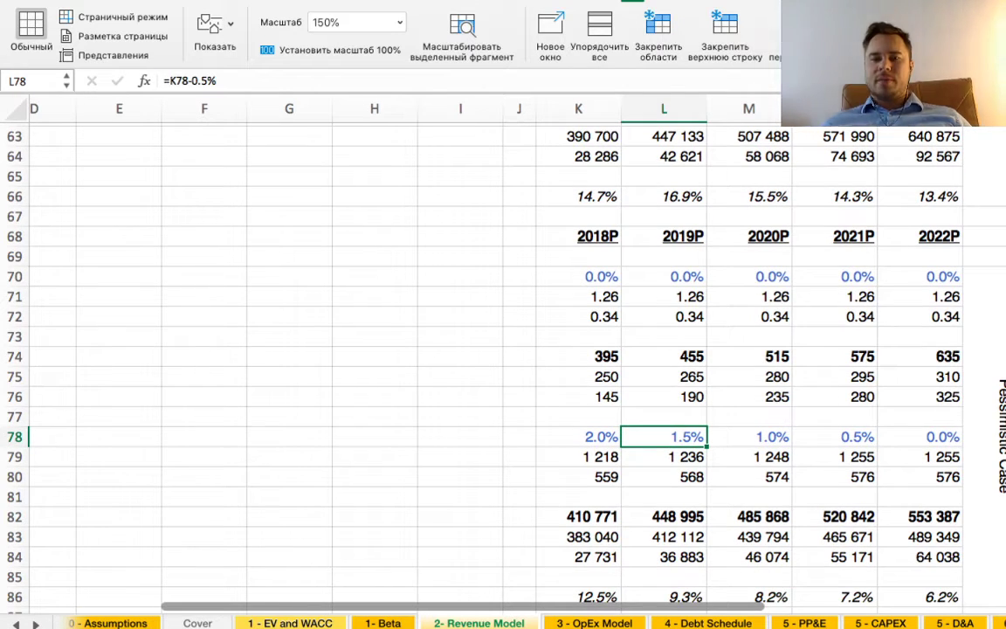
pyautogui.scroll(1, 502, 363)
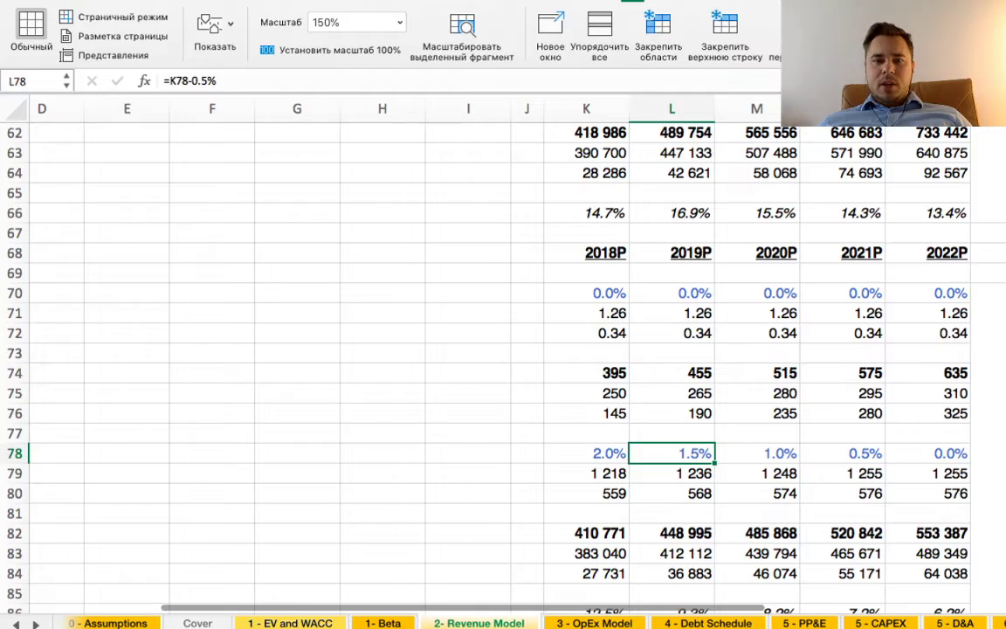
# - Open the 3 - OpEx Model sheet and review its historical analysis, Operating Expenses Model assumptions and trends, and Summary block
pyautogui.hotkey('ctrl', 'pagedown')
pyautogui.scroll(5, 452, 349)
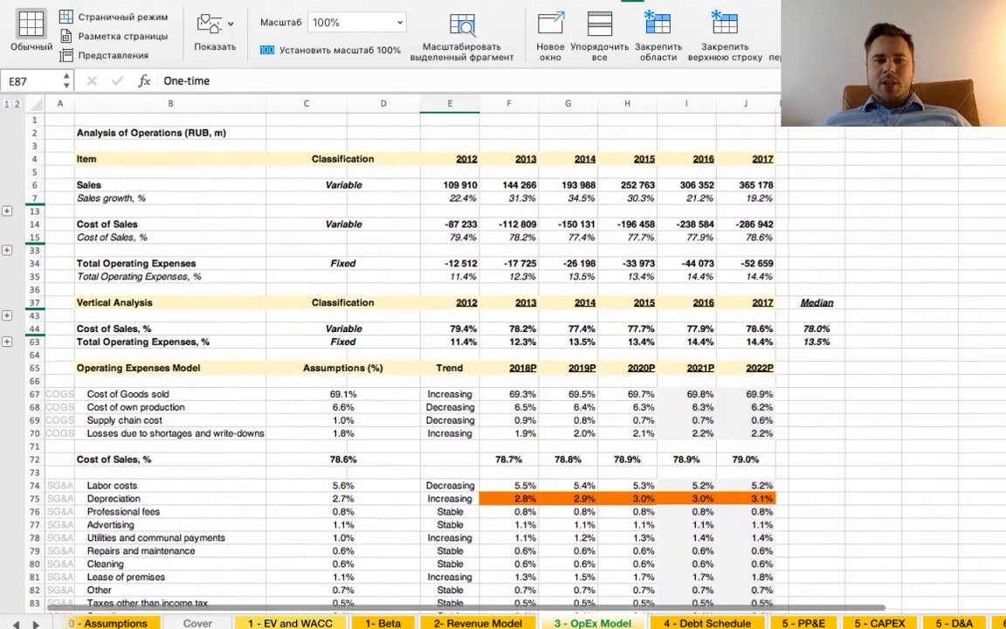
pyautogui.scroll(-2, 452, 350)
pyautogui.scroll(-8, 452, 350)
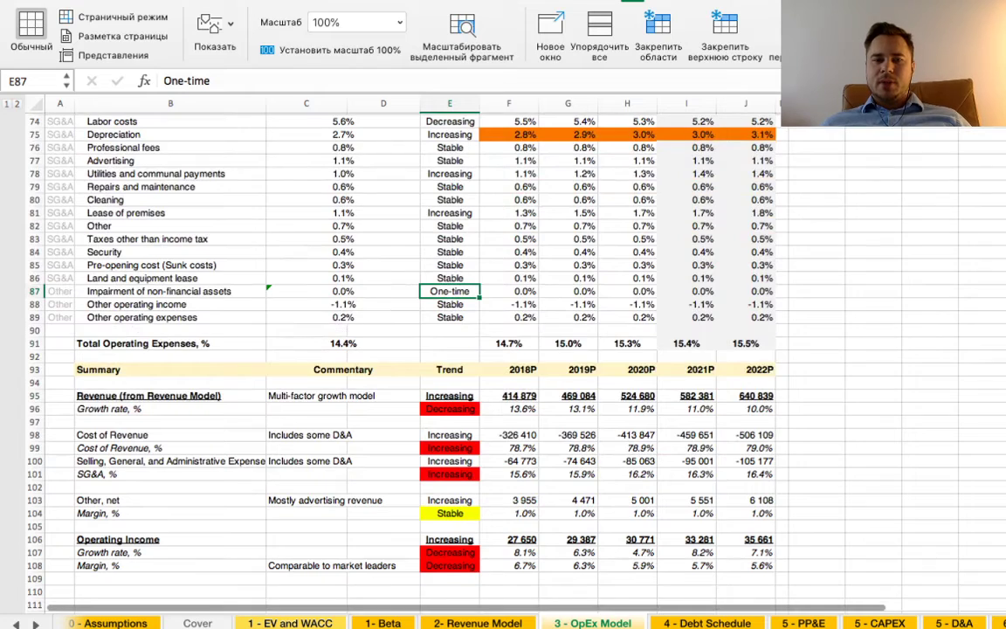
pyautogui.scroll(10, 452, 349)
pyautogui.scroll(1, 453, 350)
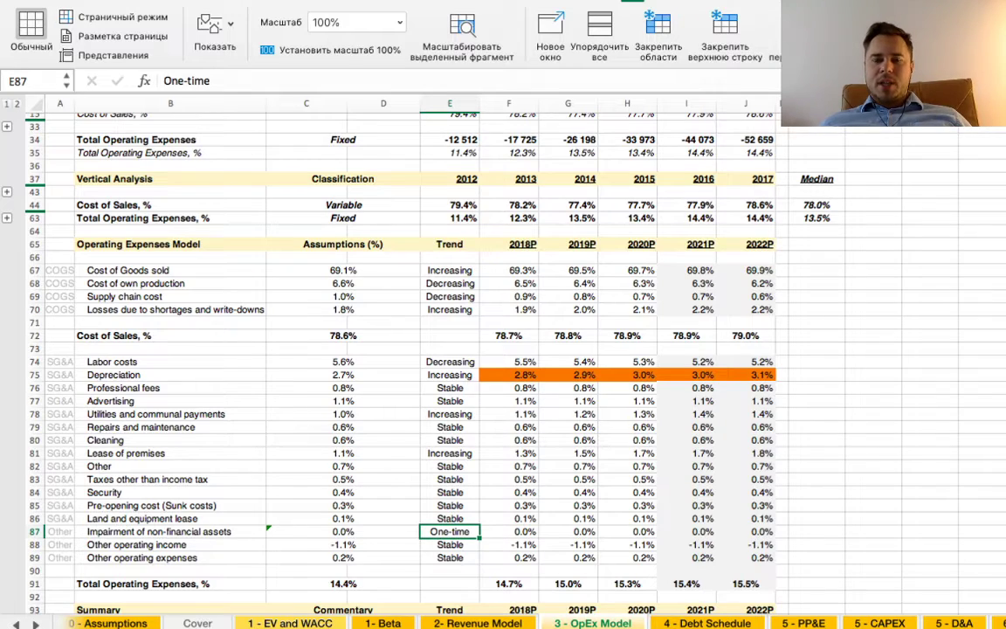
pyautogui.scroll(5, 462, 349)
pyautogui.scroll(-10, 453, 349)
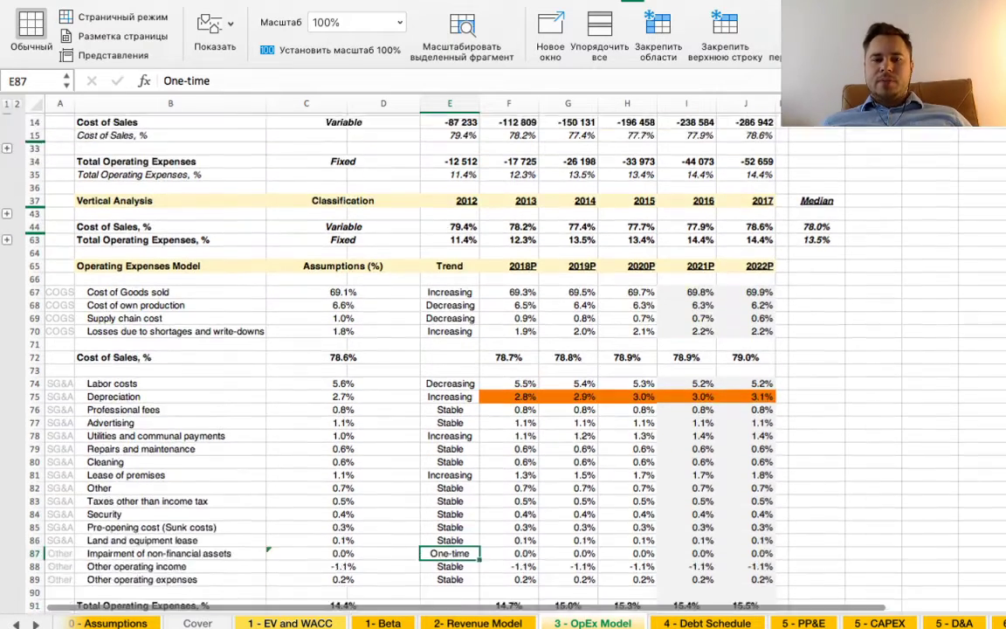
pyautogui.scroll(-3, 453, 349)
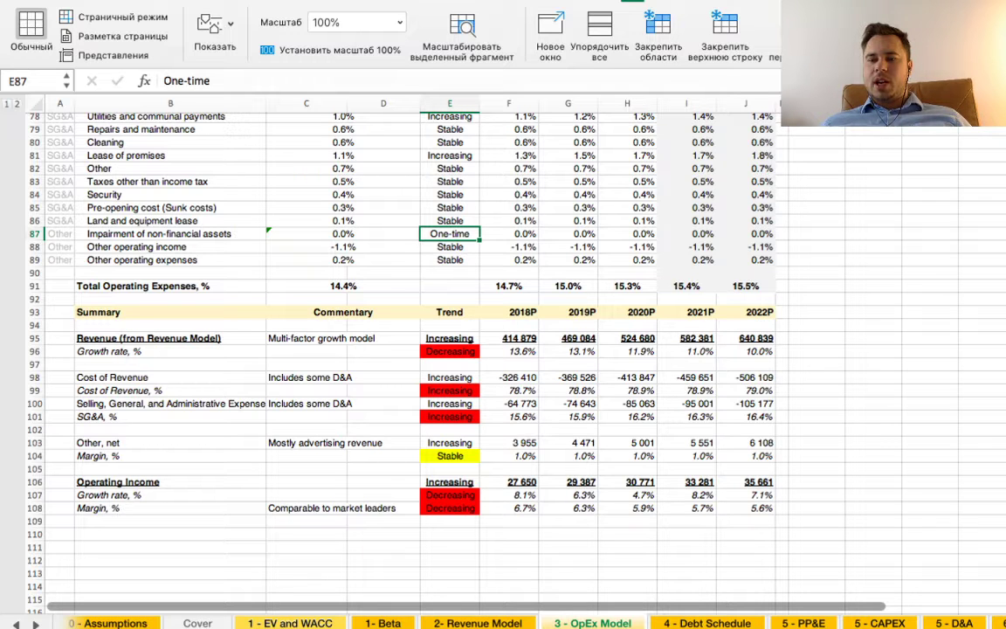
# - View the 5 - PP&E sheet, and bring up the total CapEx section of the 5 - CAPEX sheet
pyautogui.click(802, 623)
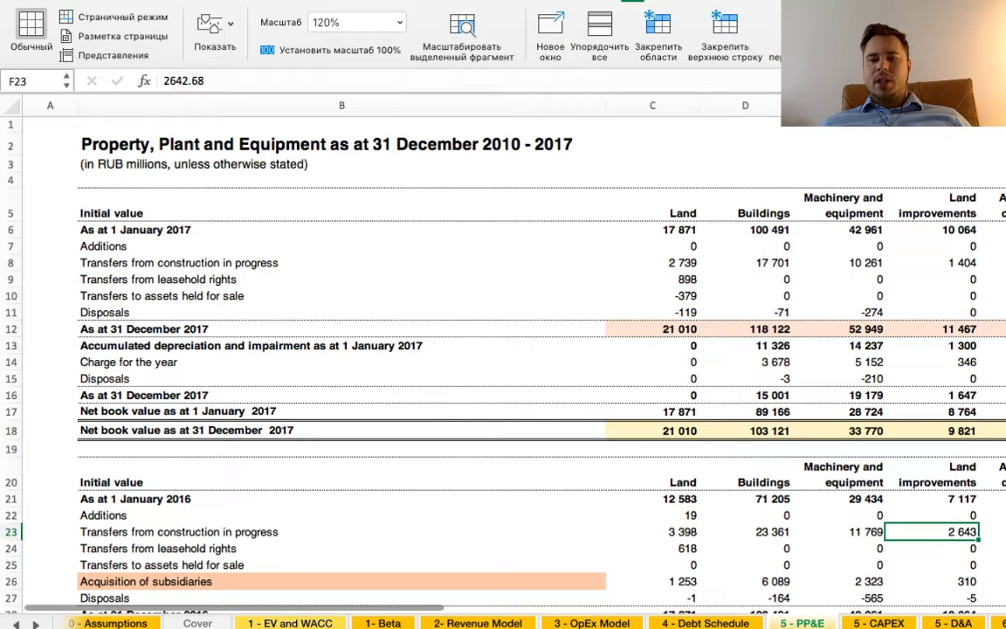
pyautogui.hotkey('ctrl', 'pagedown')
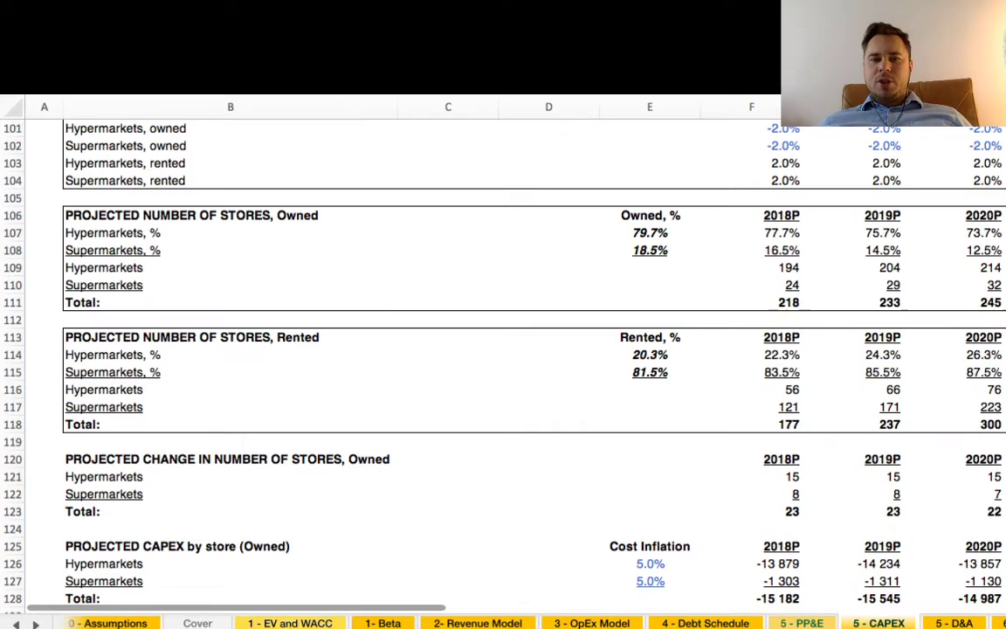
pyautogui.scroll(-14, 503, 349)
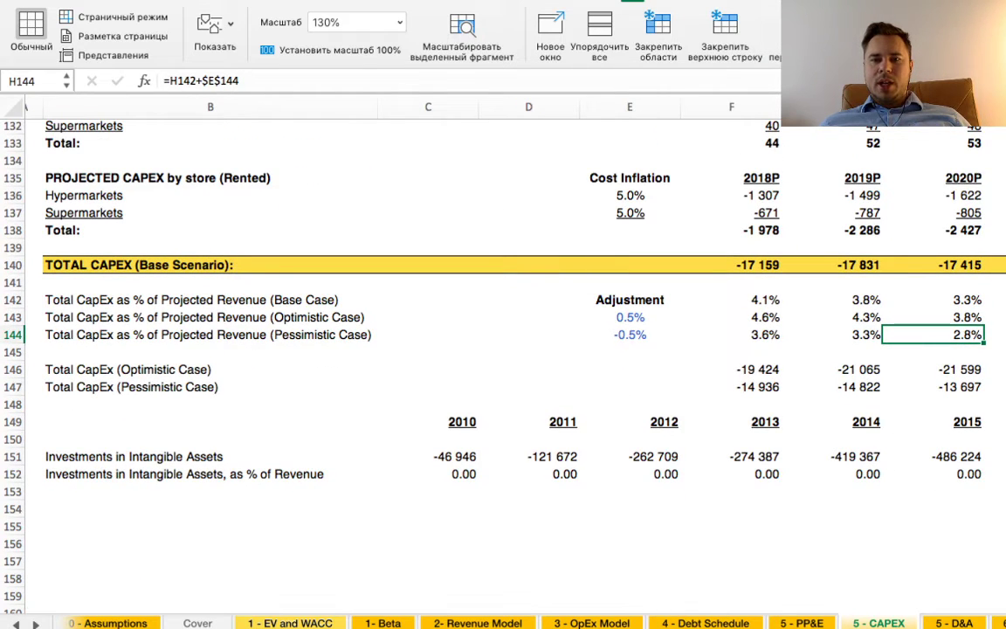
# - Compare the total CapEx rows for the Base, Optimistic and Pessimistic cases in rows 140, 146 and 147
pyautogui.click(528, 370)
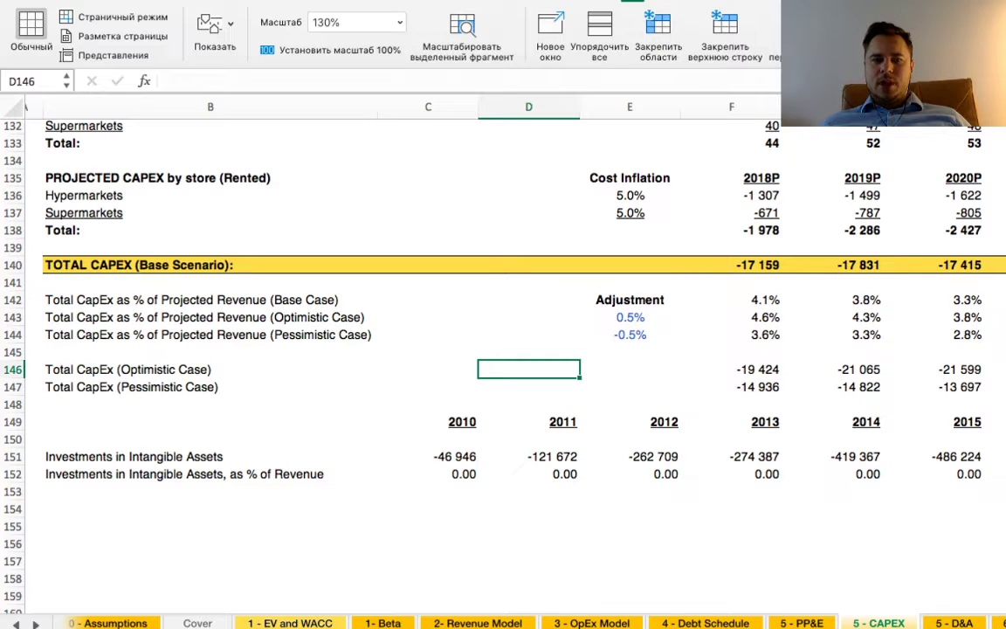
pyautogui.click(210, 370)
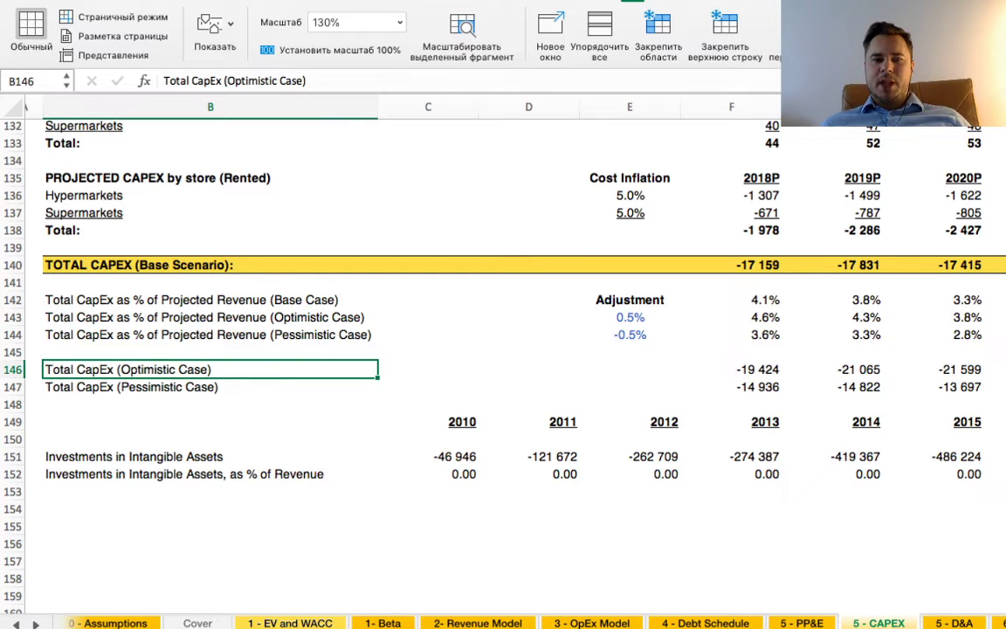
pyautogui.click(209, 386)
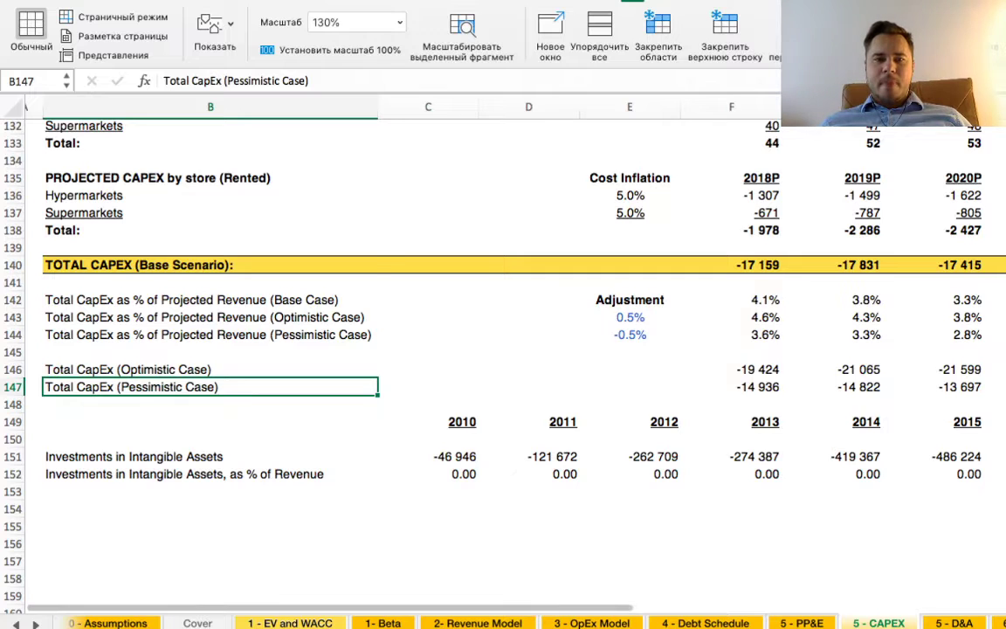
pyautogui.click(210, 265)
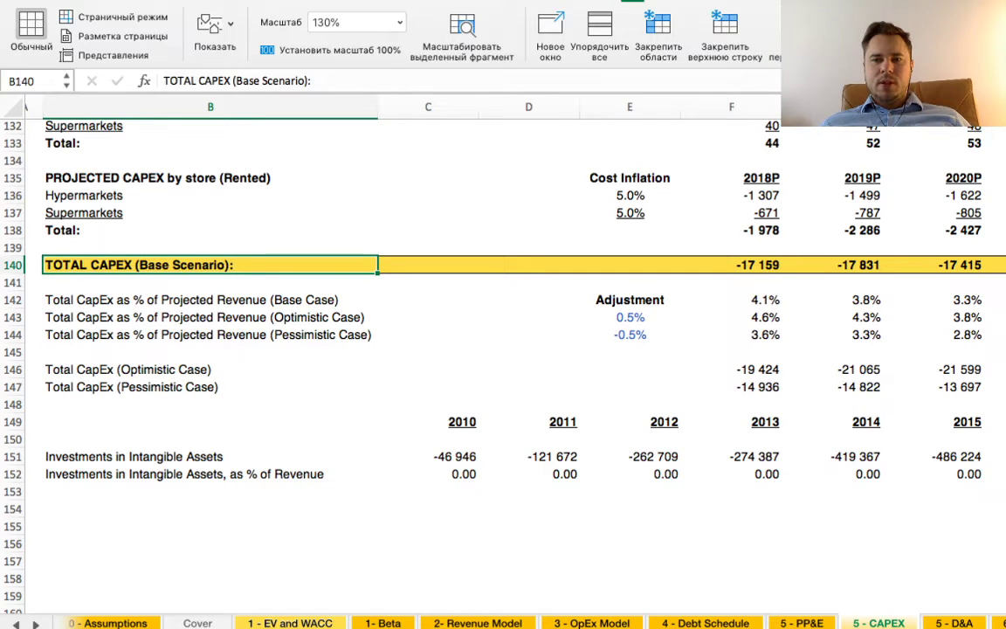
pyautogui.press('Left')
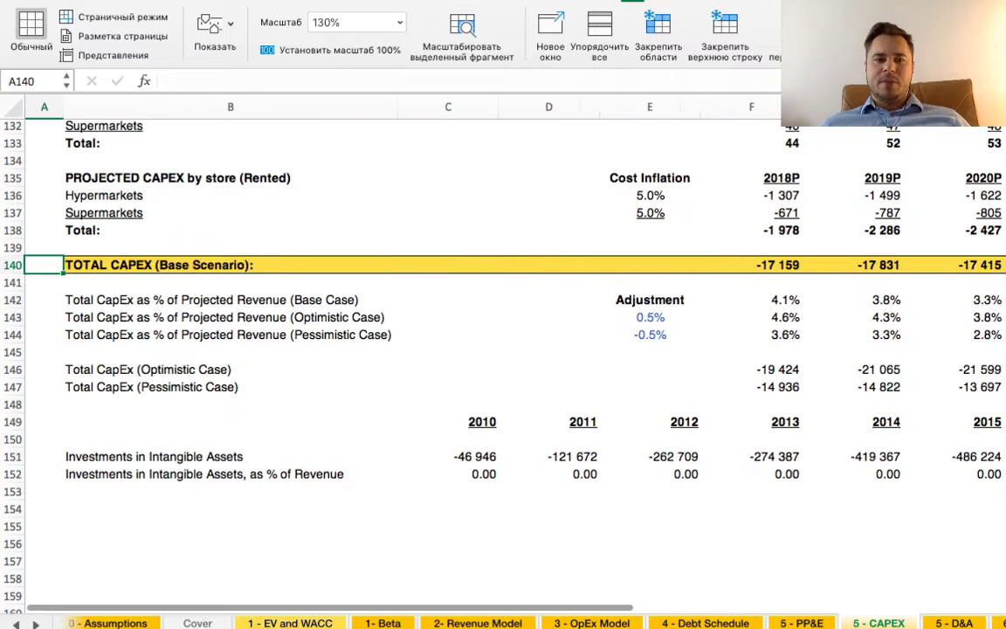
pyautogui.click(209, 370)
pyautogui.click(210, 387)
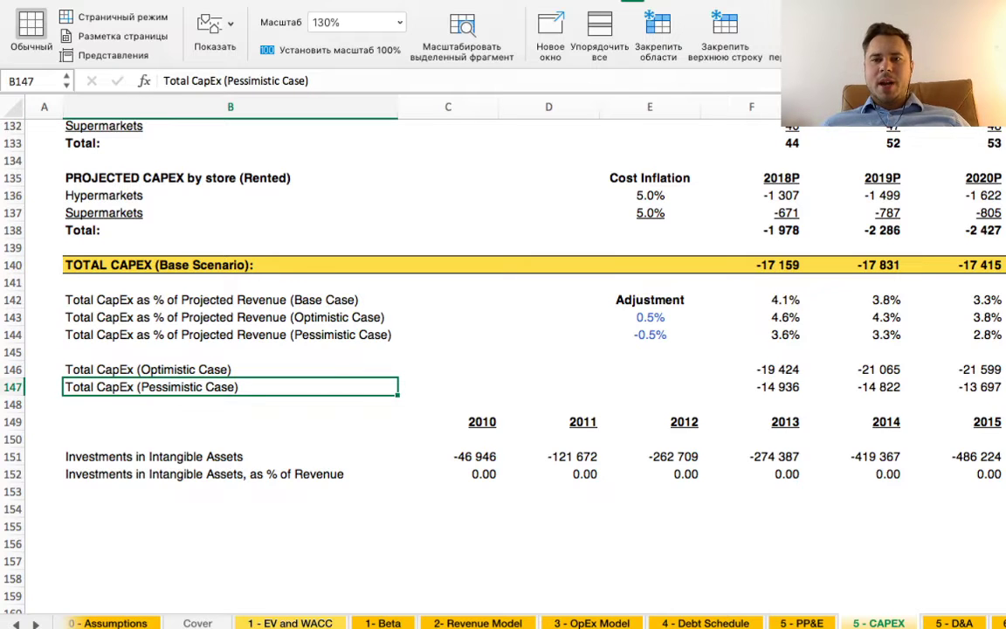
# - Inspect the TOTAL CAPEX (Base Scenario) formulas along row 140, ending with I140 and J140
pyautogui.press('Up')
pyautogui.press('Up')
pyautogui.press('Up')
pyautogui.press('Up')
pyautogui.press('Up')
pyautogui.press('Up')
pyautogui.press('Up')
pyautogui.press('Right')
pyautogui.press('Right')
pyautogui.press('Right')
pyautogui.press('Right')
pyautogui.press('Right')
pyautogui.press('Right')
pyautogui.press('Right')
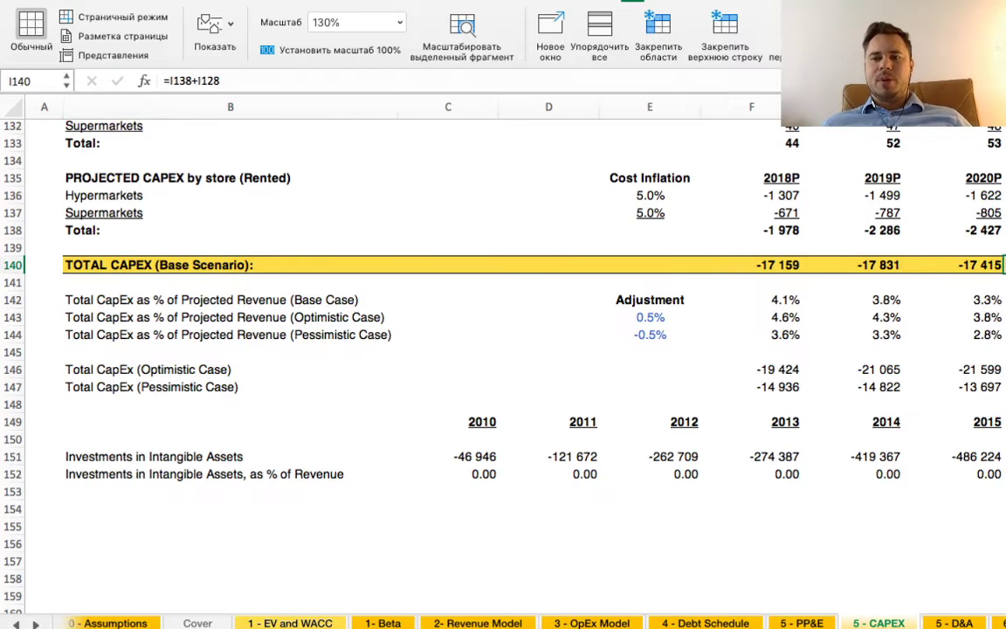
pyautogui.press('Right')
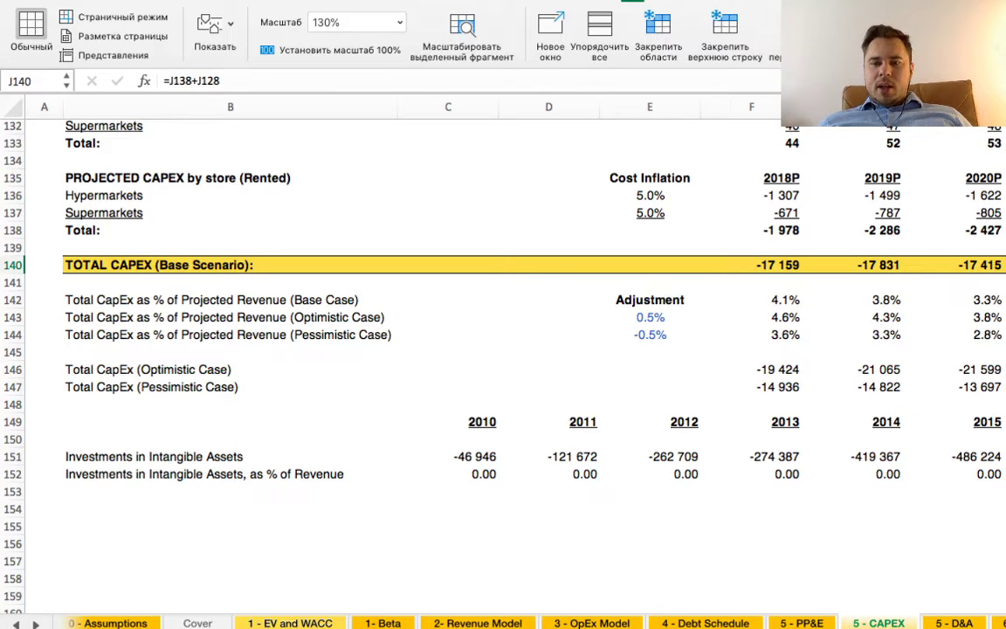
# - Open the 5 - D&A sheet and review the Total D&A as % of Projected Revenue rows for the Base, Optimistic and Pessimistic cases
pyautogui.hotkey('ctrl', 'pagedown')
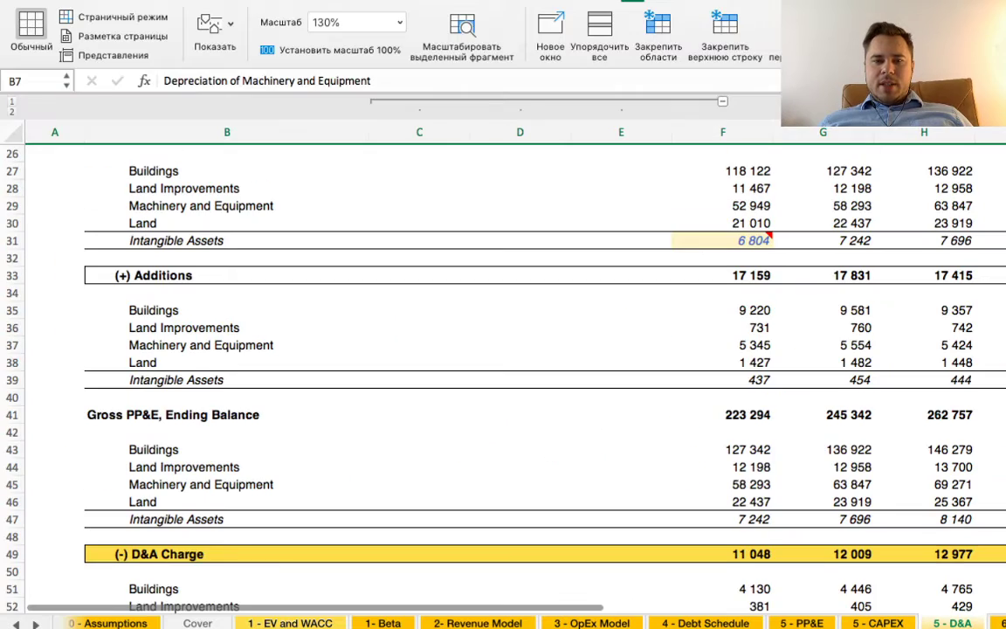
pyautogui.scroll(-6, 503, 367)
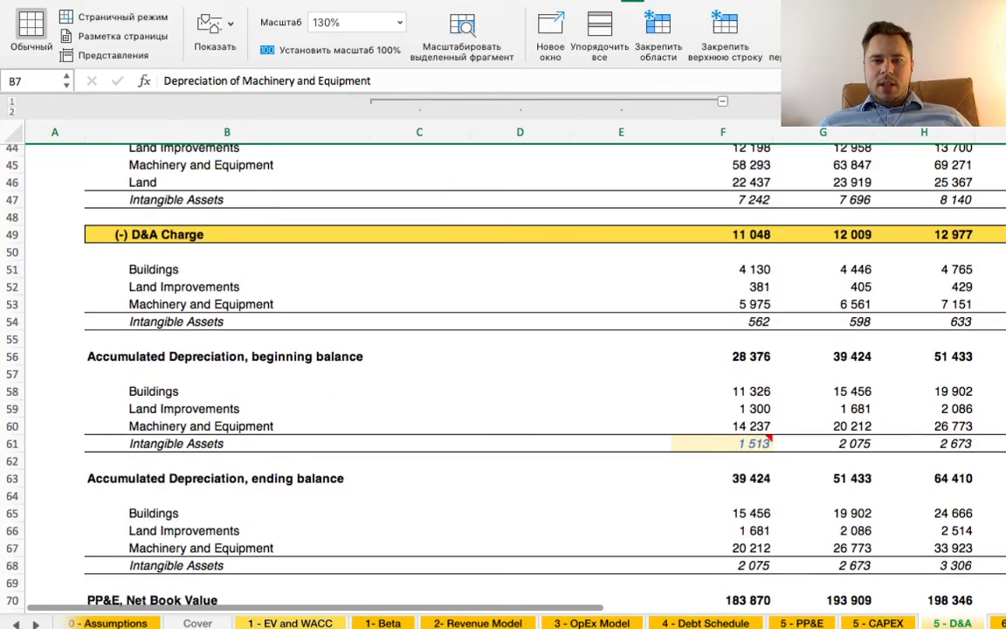
pyautogui.scroll(-6, 503, 367)
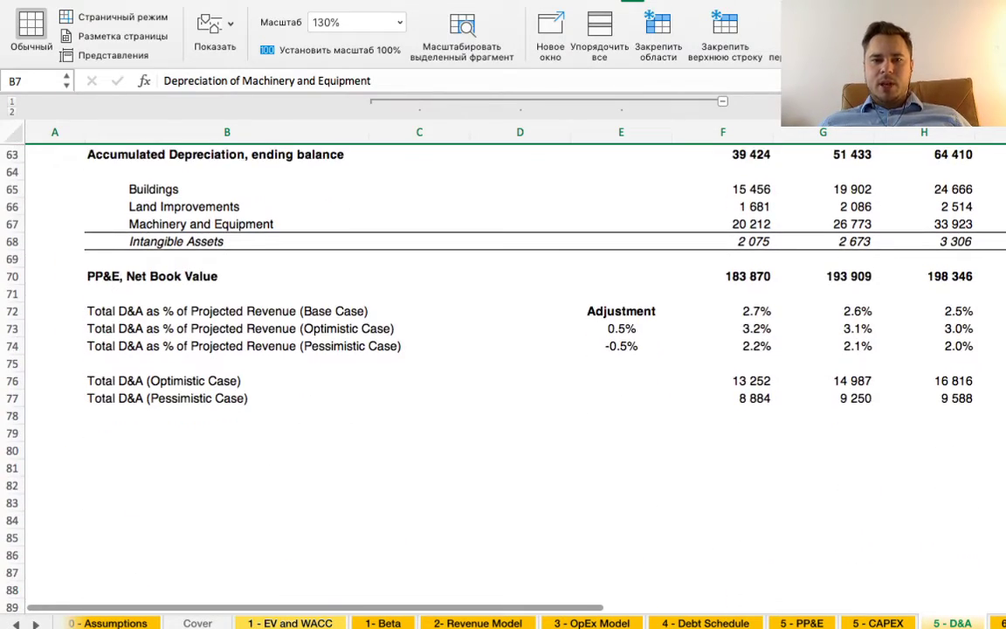
pyautogui.click(226, 311)
pyautogui.click(226, 328)
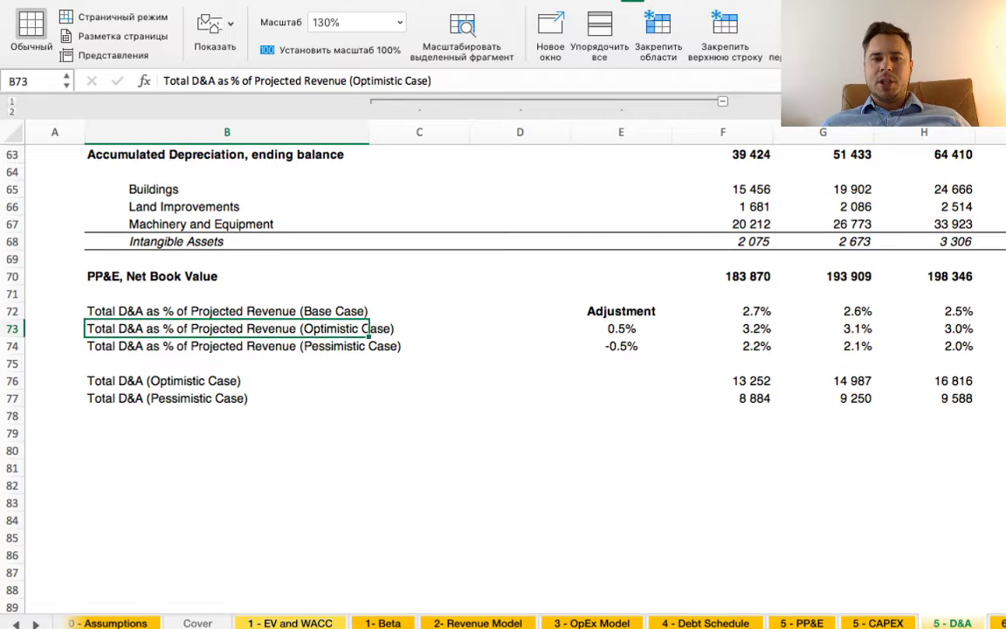
pyautogui.click(226, 346)
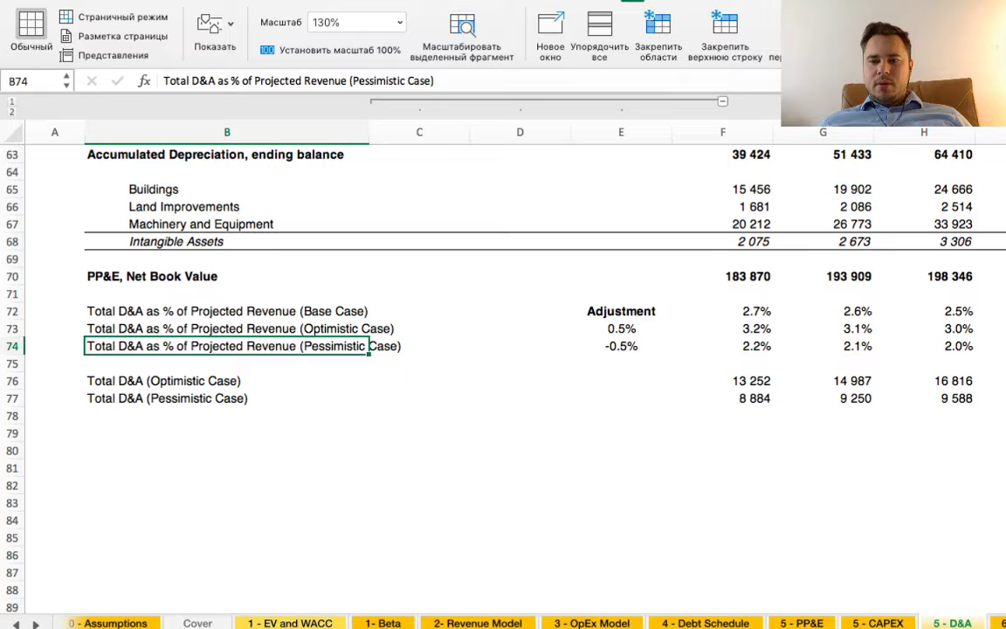
# - Open the 6 - NWC sheet and review the Total NcNWC as % of Projected Revenue rows for the three cases
pyautogui.hotkey('ctrl', 'pagedown')
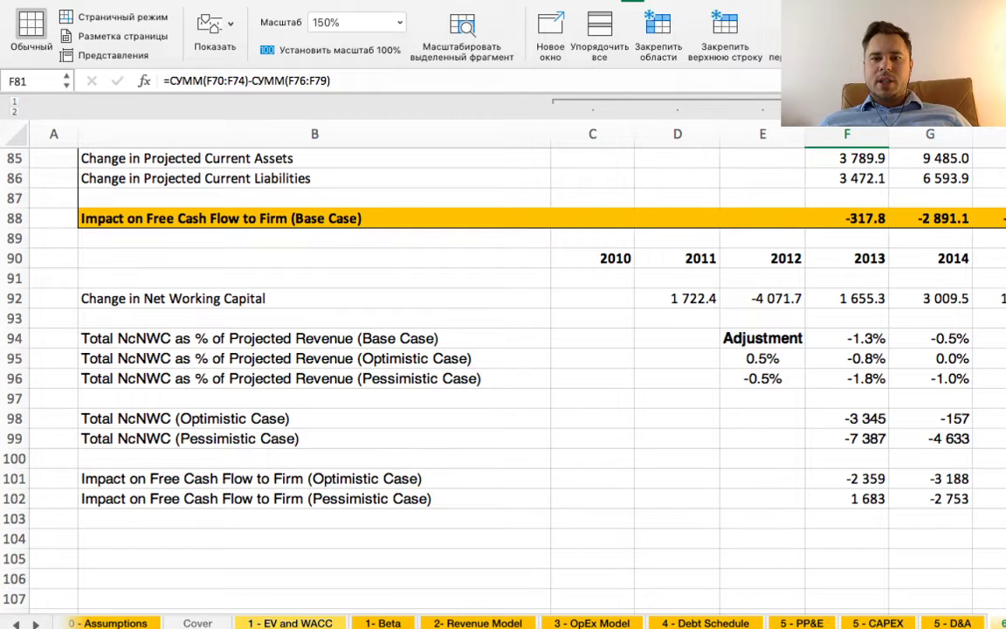
pyautogui.hscroll(2, 503, 366)
pyautogui.scroll(1, 503, 367)
pyautogui.click(280, 351)
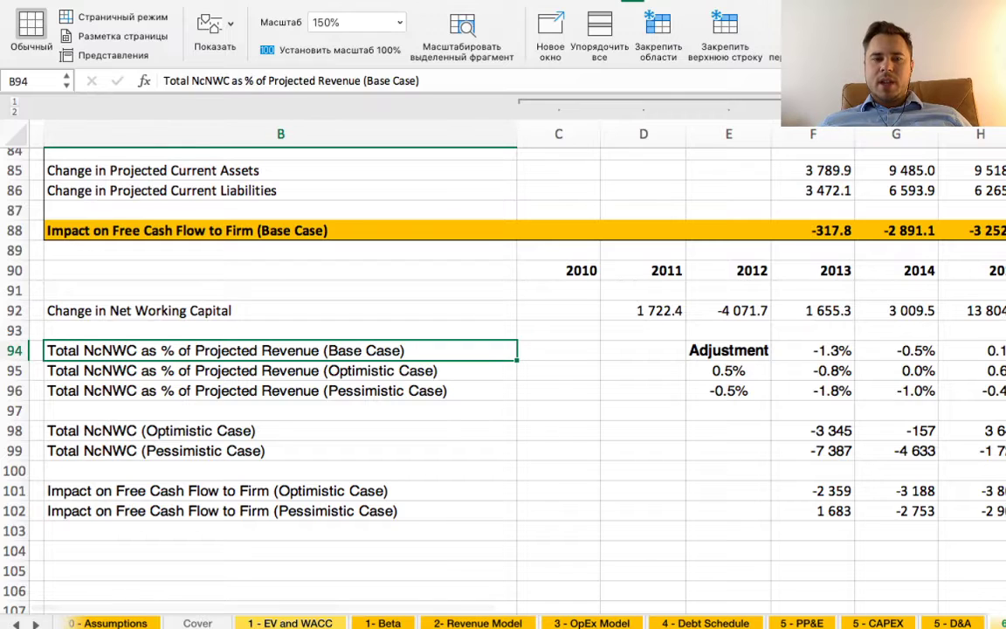
pyautogui.click(280, 391)
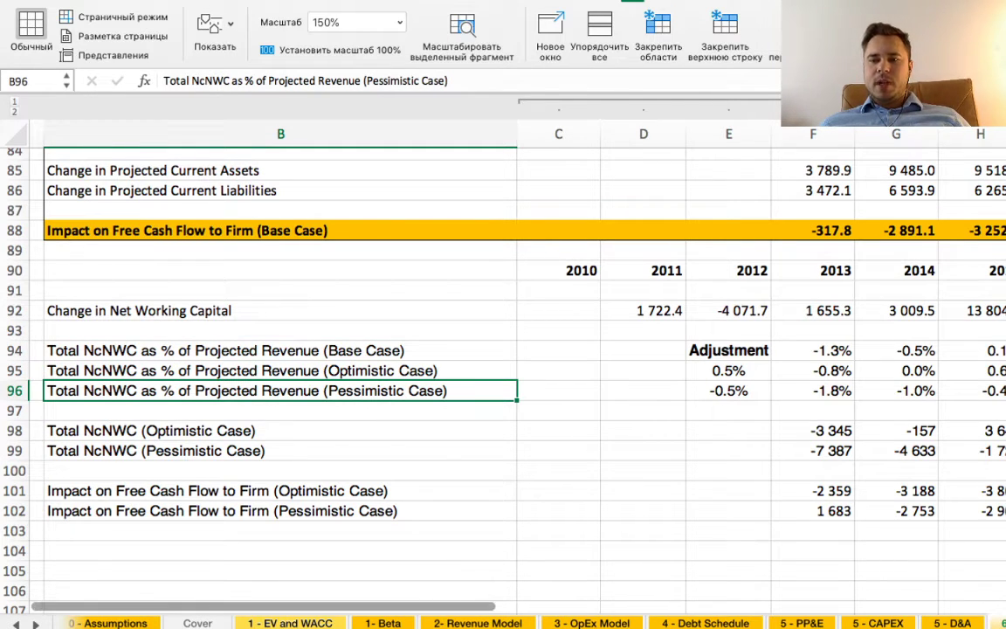
# - Open the 8 - Output sheet and examine the 2018P–2022P forecast block of the Discounted Cash Flow Analysis, rows 7 to 14
pyautogui.hotkey('ctrl', 'pagedown')
pyautogui.scroll(2, 503, 367)
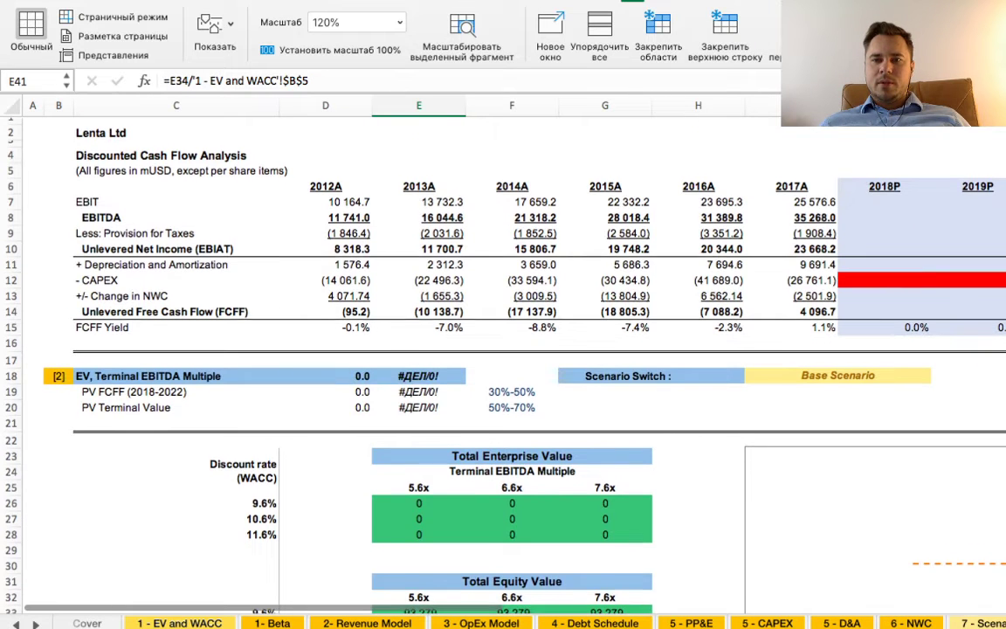
pyautogui.click(884, 200)
pyautogui.press('Down')
pyautogui.press('Down')
pyautogui.press('Down')
pyautogui.hscroll(3, 503, 366)
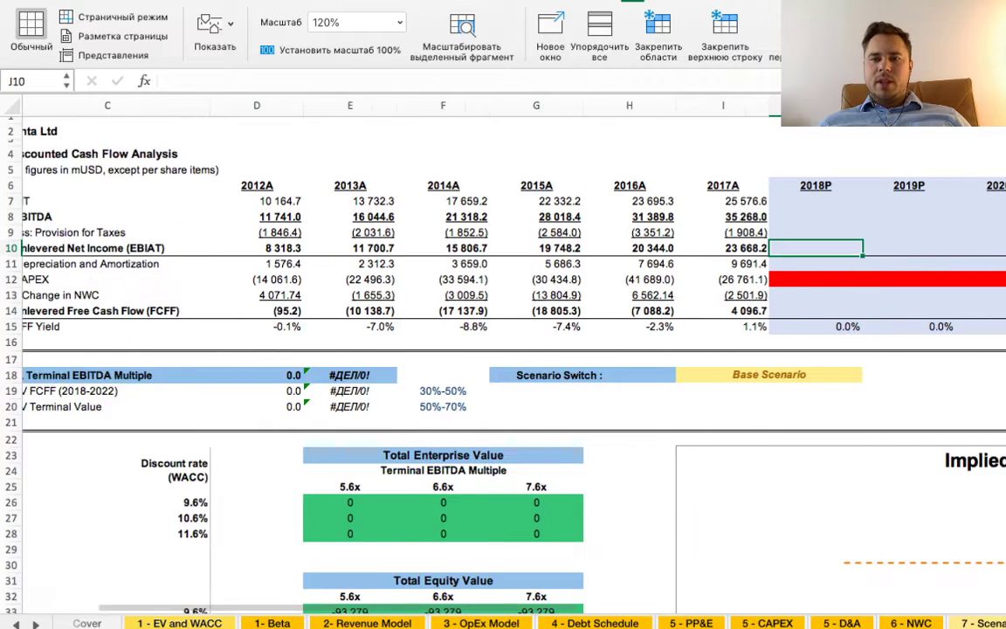
pyautogui.moveTo(636, 200); pyautogui.dragTo(999, 310)
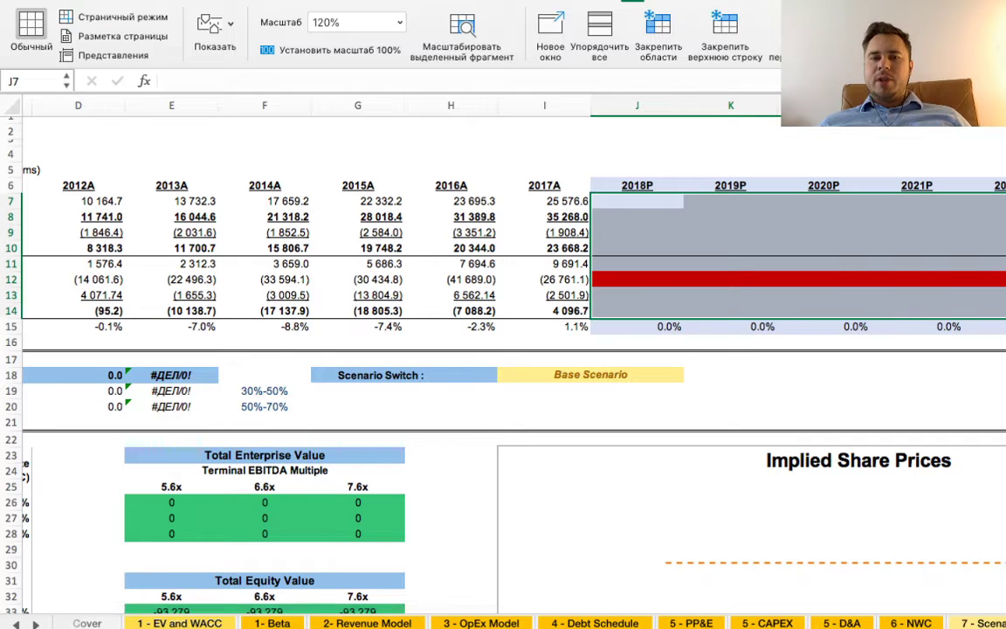
pyautogui.hscroll(-5, 503, 350)
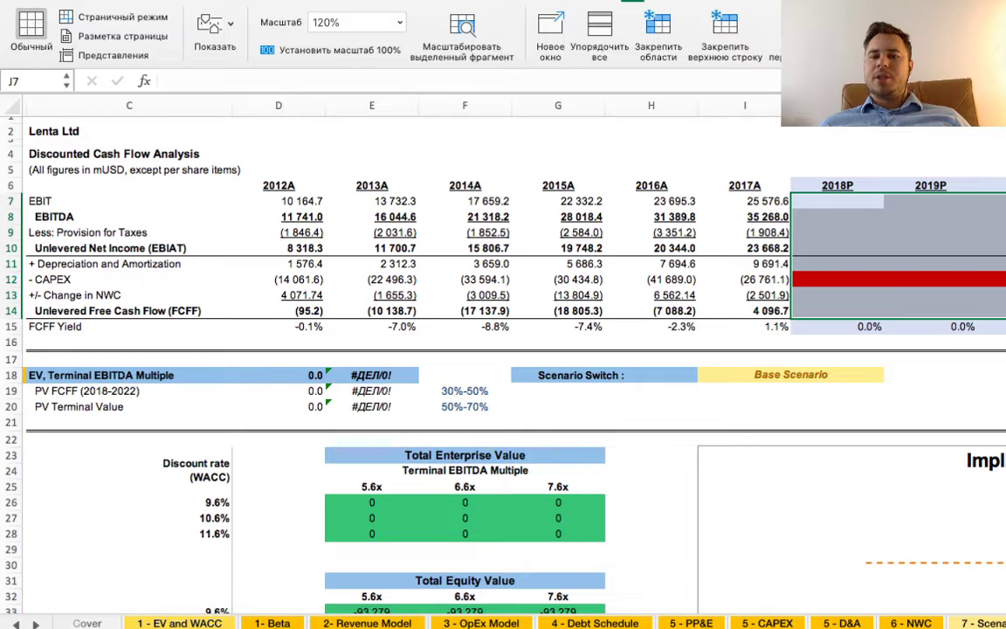
# - Inspect the Scenario Switch cell I18 below the Discounted Cash Flow Analysis table
pyautogui.click(790, 375)
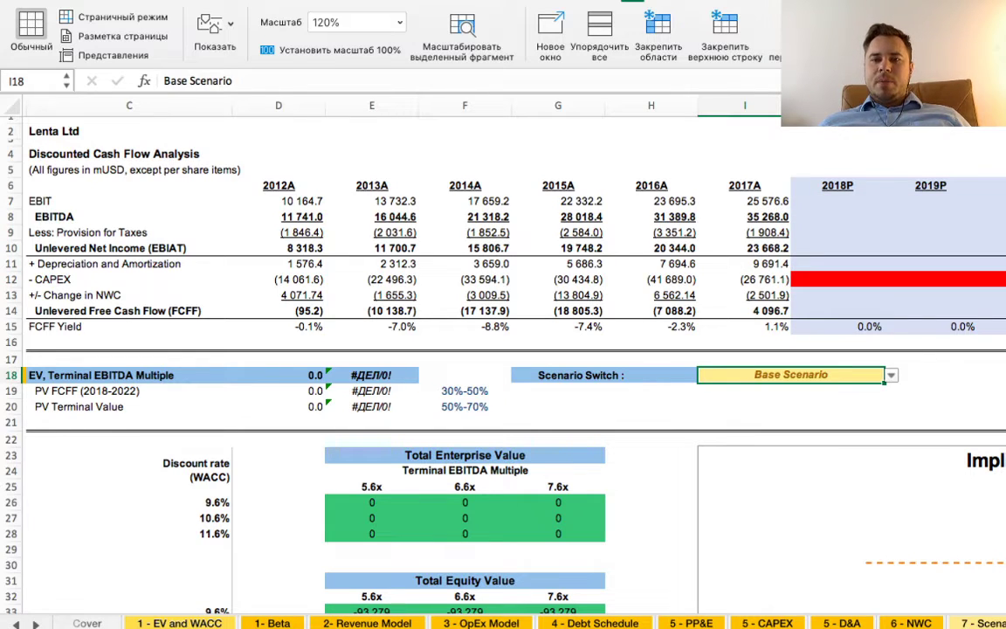
pyautogui.click(930, 375)
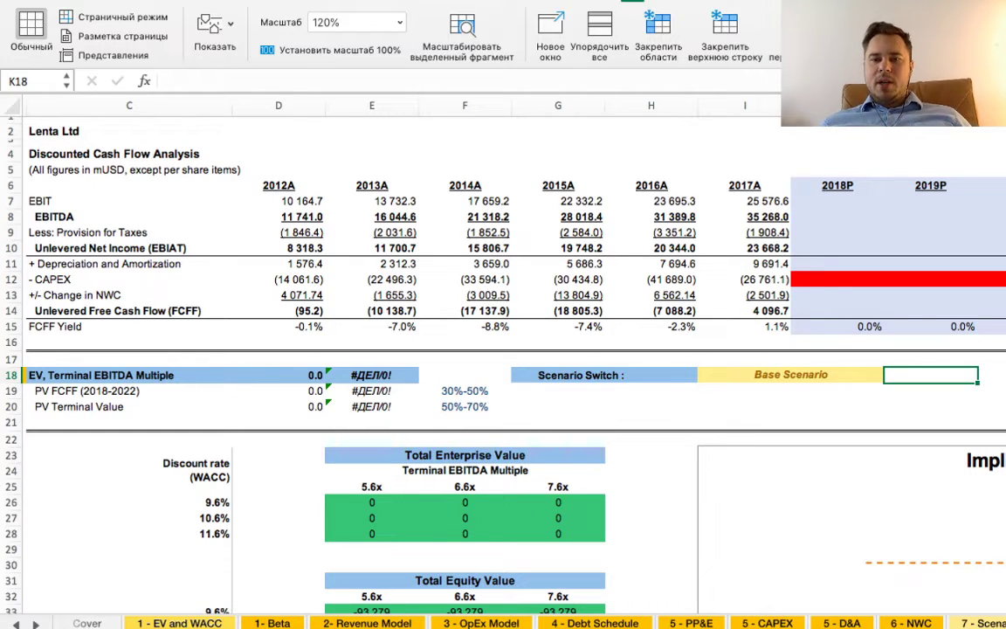
pyautogui.click(790, 375)
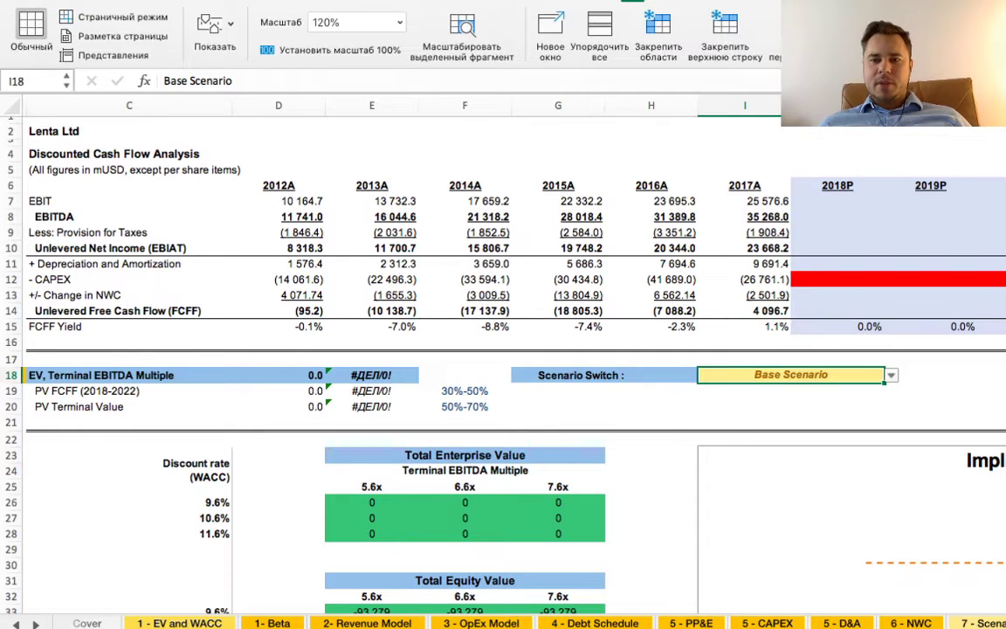
# - Review the list of Base, Optimistic and Pessimistic Scenario names with their codes 1 to 3 in U18:W20
pyautogui.hscroll(5, 503, 350)
pyautogui.scroll(-1, 503, 349)
pyautogui.hscroll(3, 503, 349)
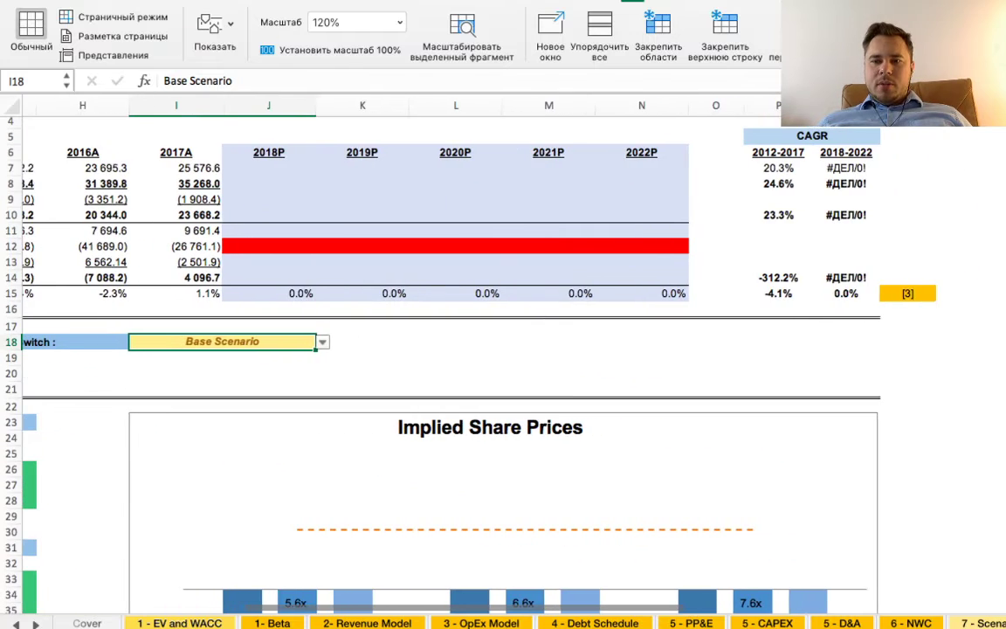
pyautogui.scroll(1, 503, 349)
pyautogui.hscroll(1, 503, 350)
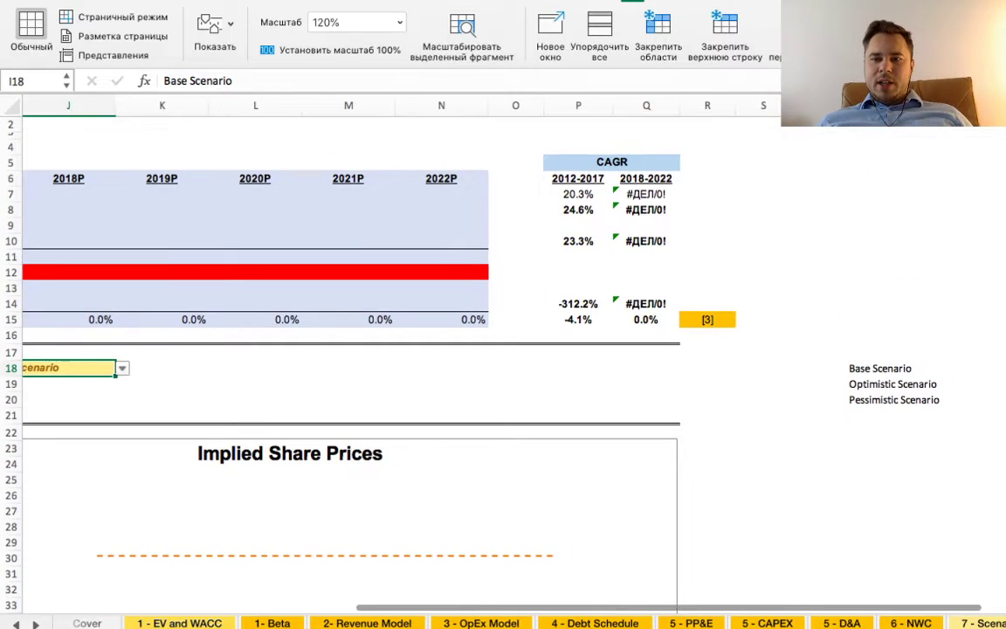
pyautogui.moveTo(875, 368); pyautogui.dragTo(978, 399)
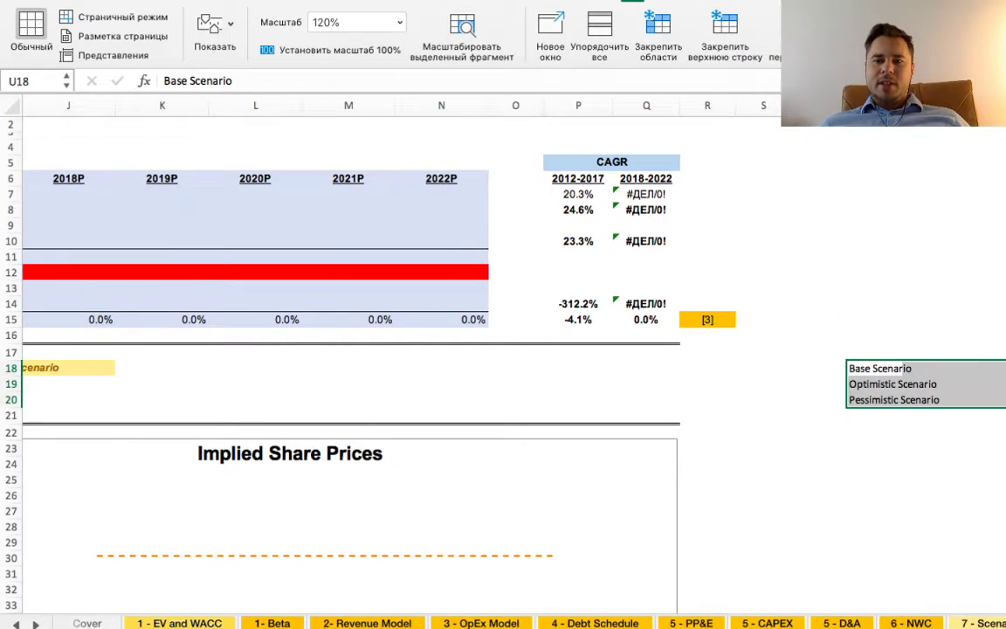
pyautogui.hscroll(2, 503, 349)
pyautogui.hscroll(-10, 503, 349)
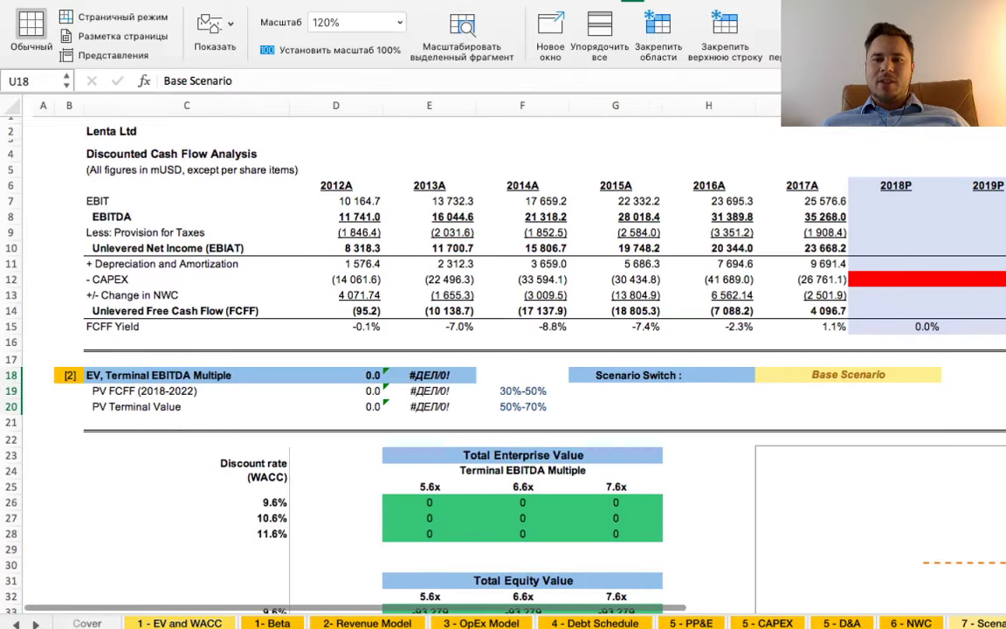
pyautogui.hscroll(1, 503, 358)
pyautogui.hscroll(-1, 503, 358)
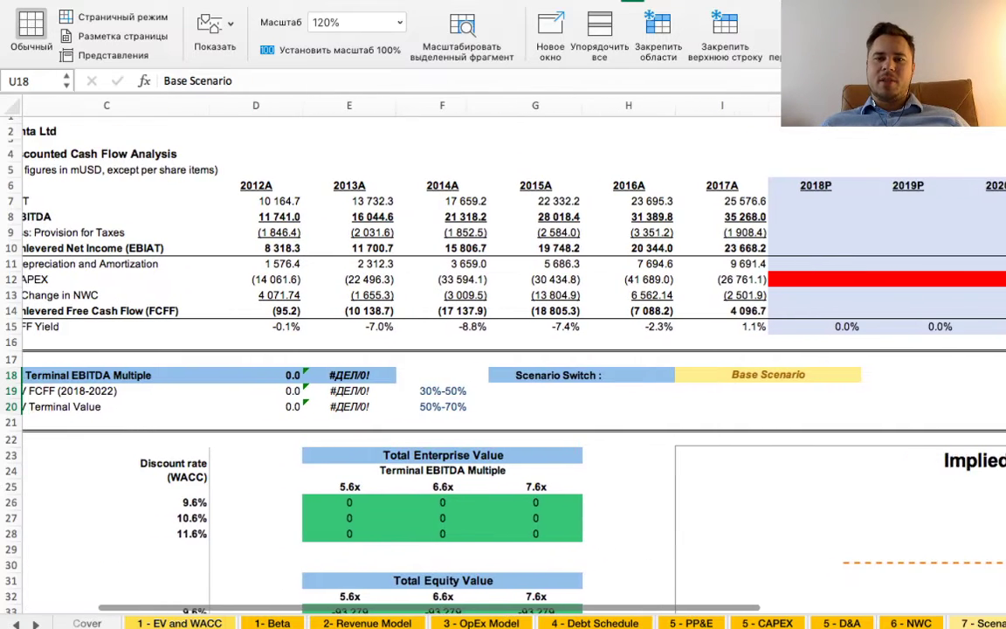
pyautogui.hscroll(8, 503, 349)
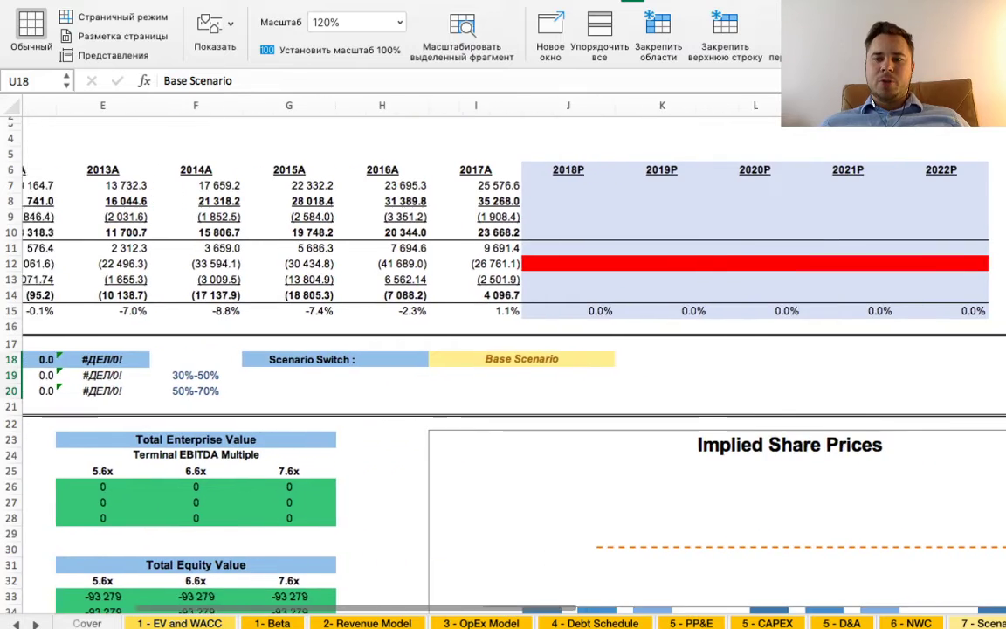
pyautogui.hscroll(2, 503, 350)
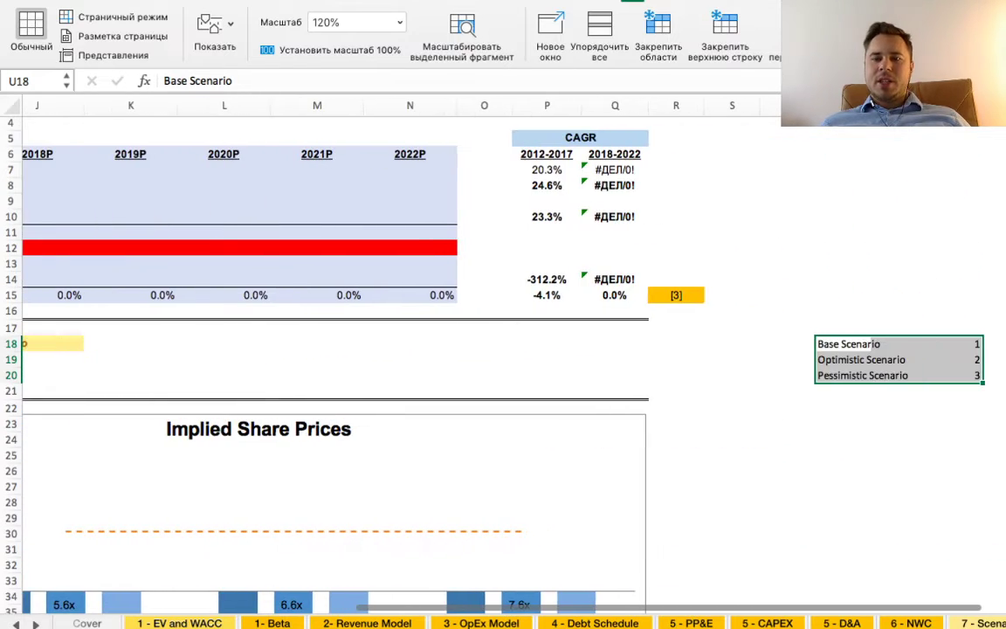
pyautogui.click(993, 471)
pyautogui.moveTo(825, 344); pyautogui.dragTo(890, 373)
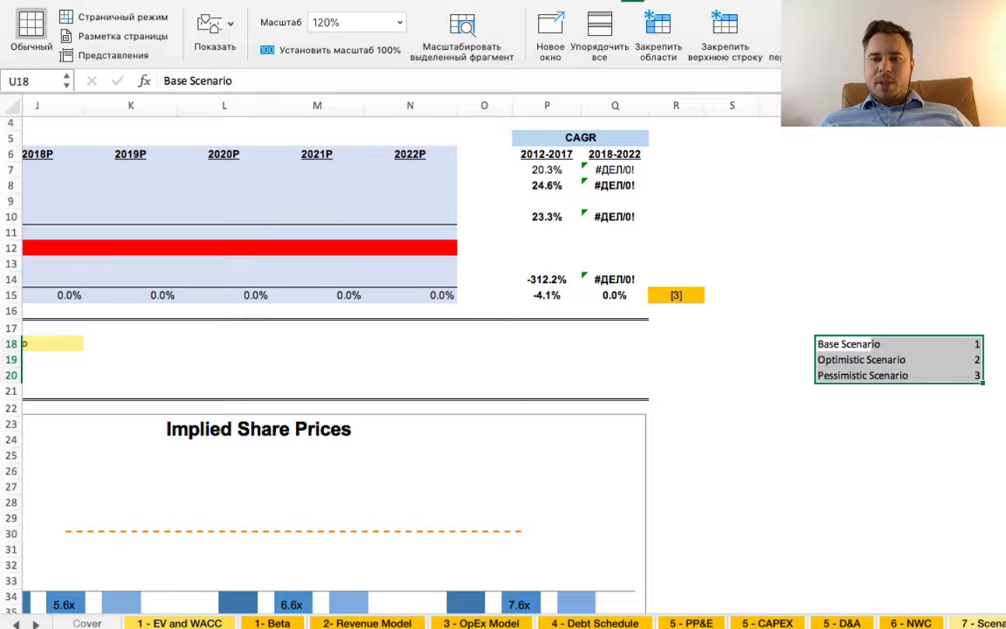
# - Select the orange cell Y18 beside the scenario list and bring up the data tools
pyautogui.hscroll(3, 503, 349)
pyautogui.click(864, 360)
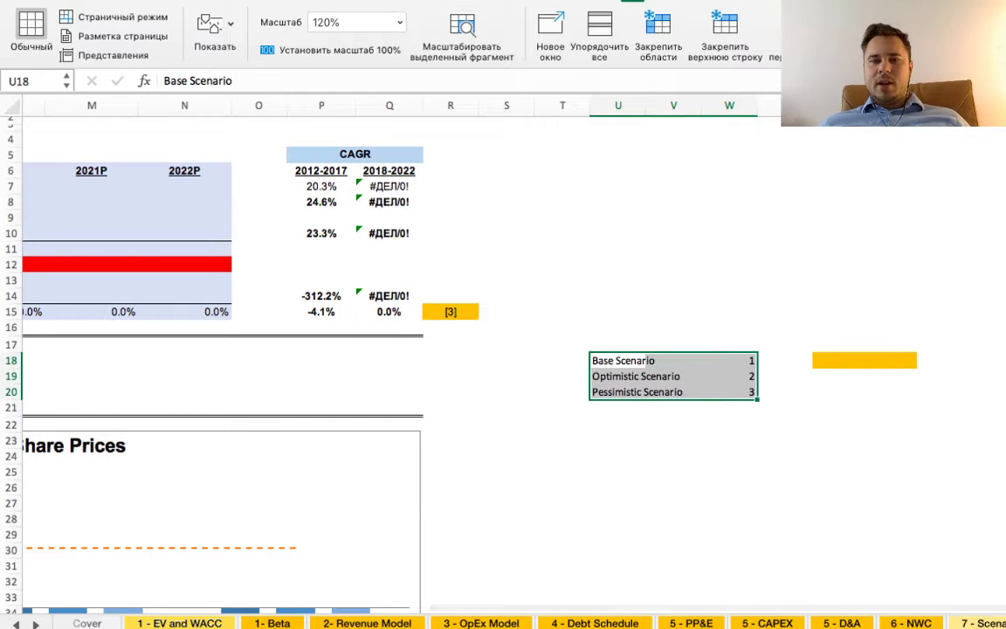
pyautogui.hscroll(2, 503, 349)
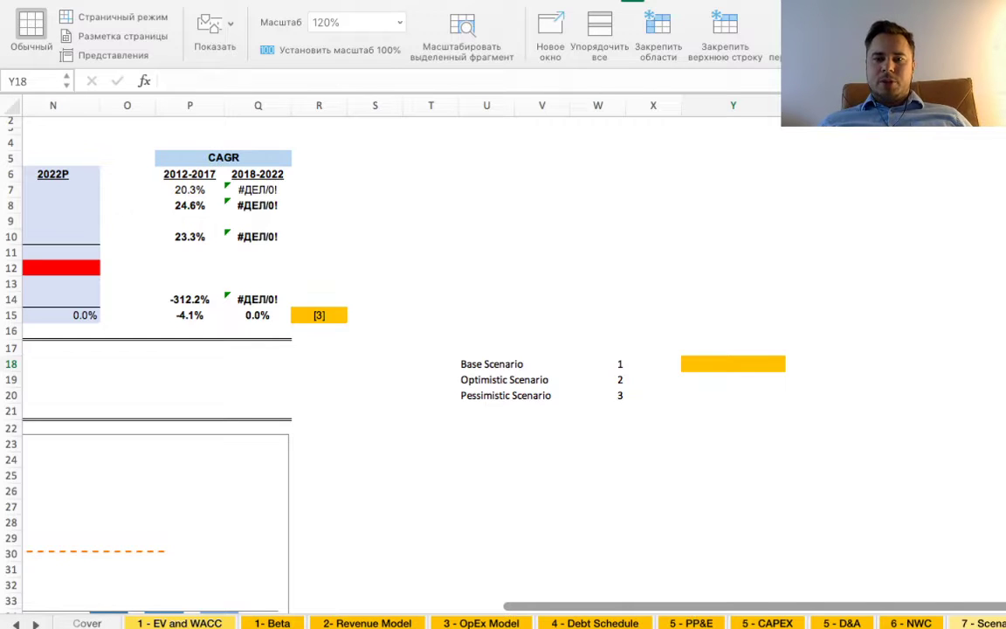
pyautogui.press('super+Tab')
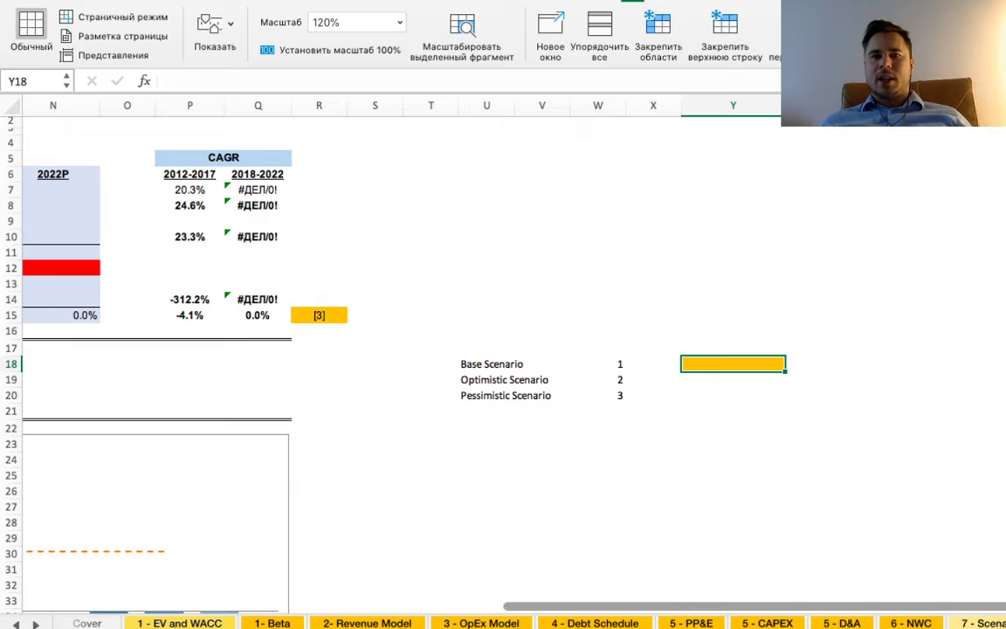
pyautogui.click(460, 2)
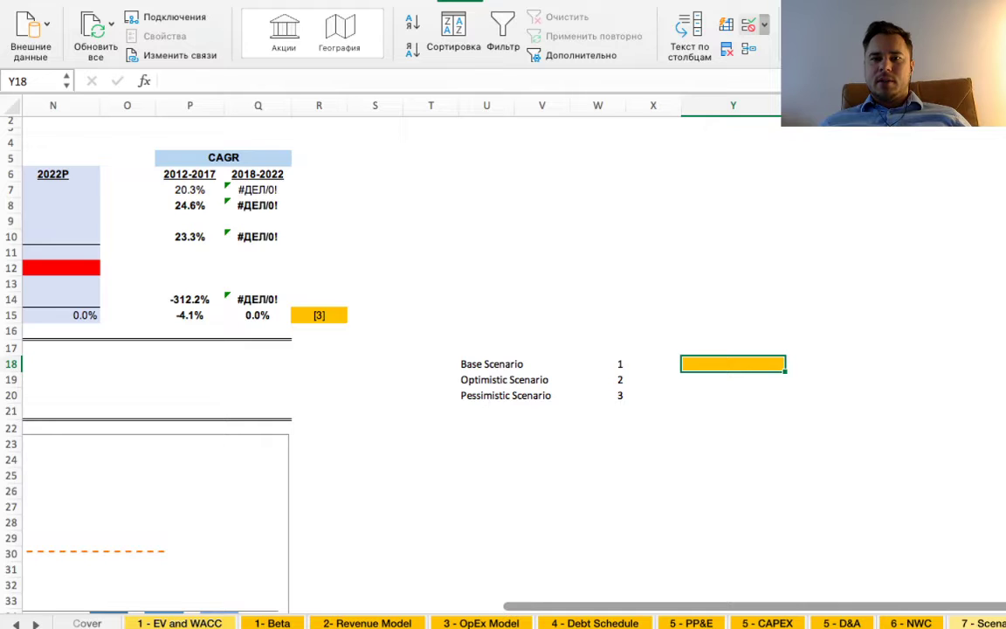
# - Switch to OBS, hide the Window Capture 3 source, and return to the Lenta_DCF_Solution.xlsx workbook in Excel
pyautogui.click(753, 24)
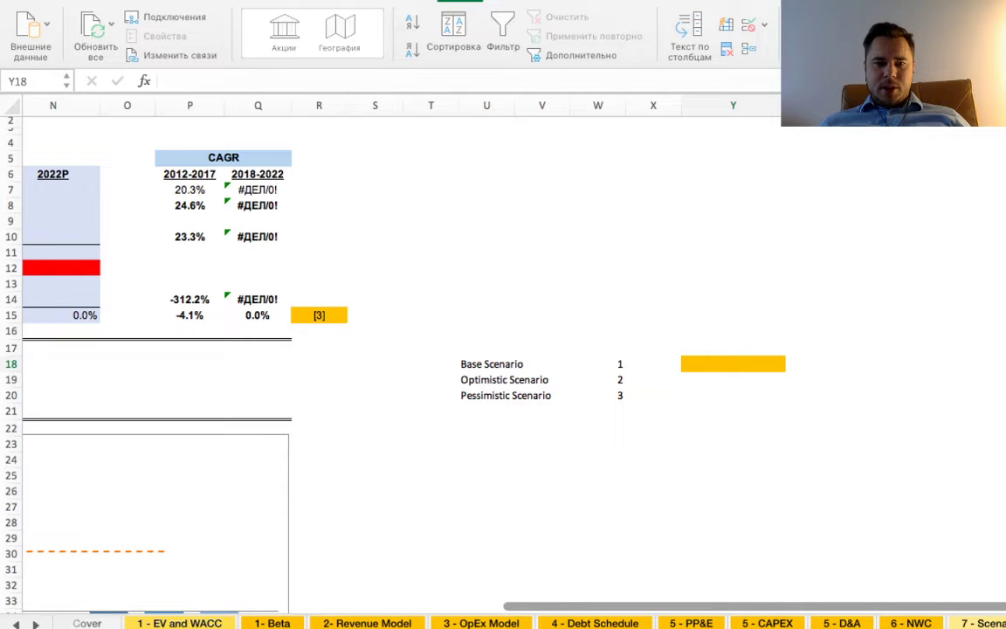
pyautogui.click(323, 525)
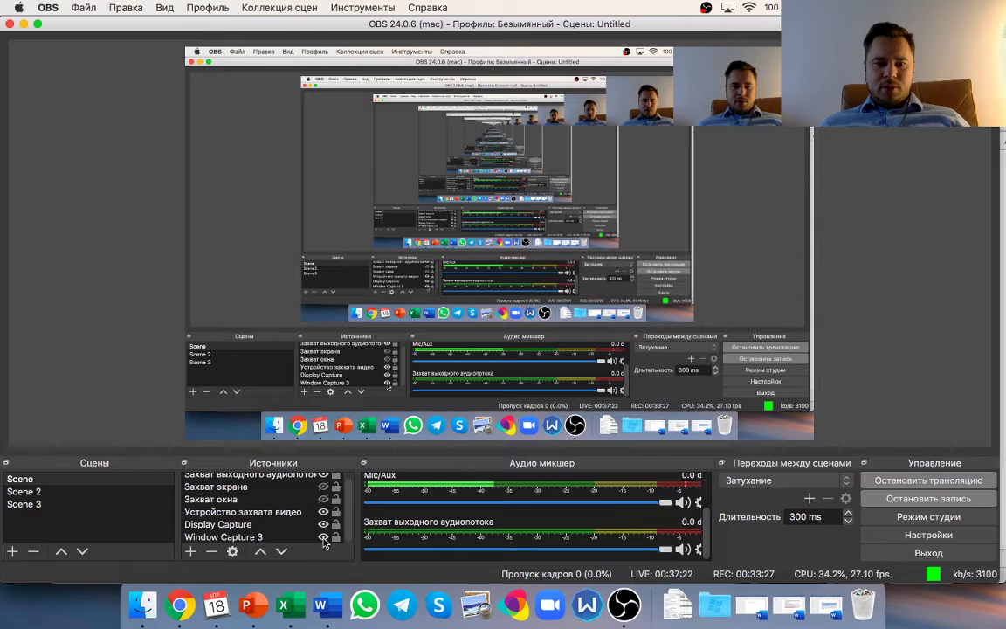
pyautogui.click(298, 611)
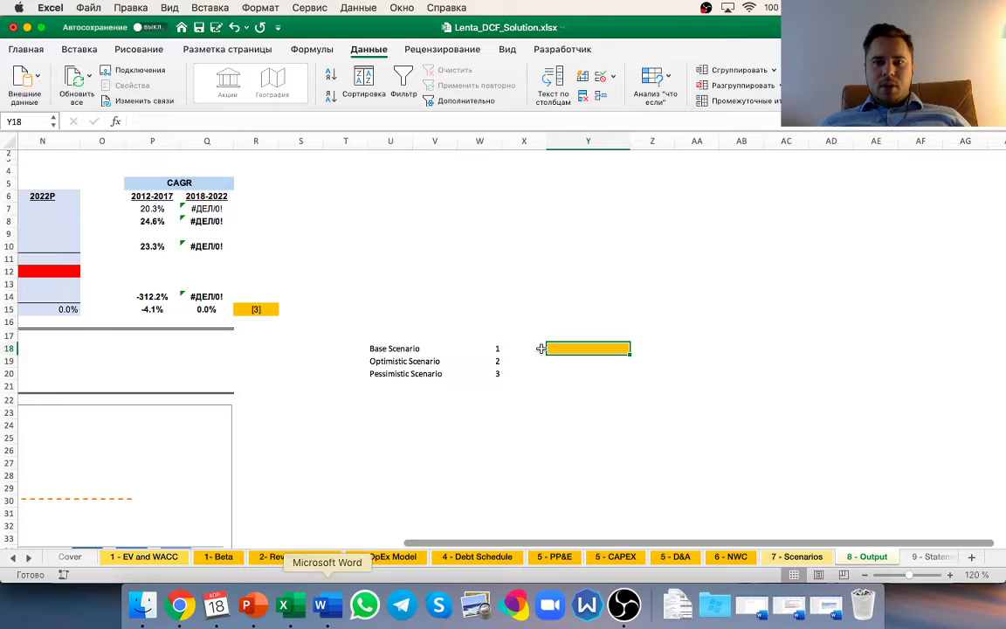
# - Start a data validation rule for the orange cell Y18 that allows only values from a list (Список)
pyautogui.click(642, 233)
pyautogui.click(613, 77)
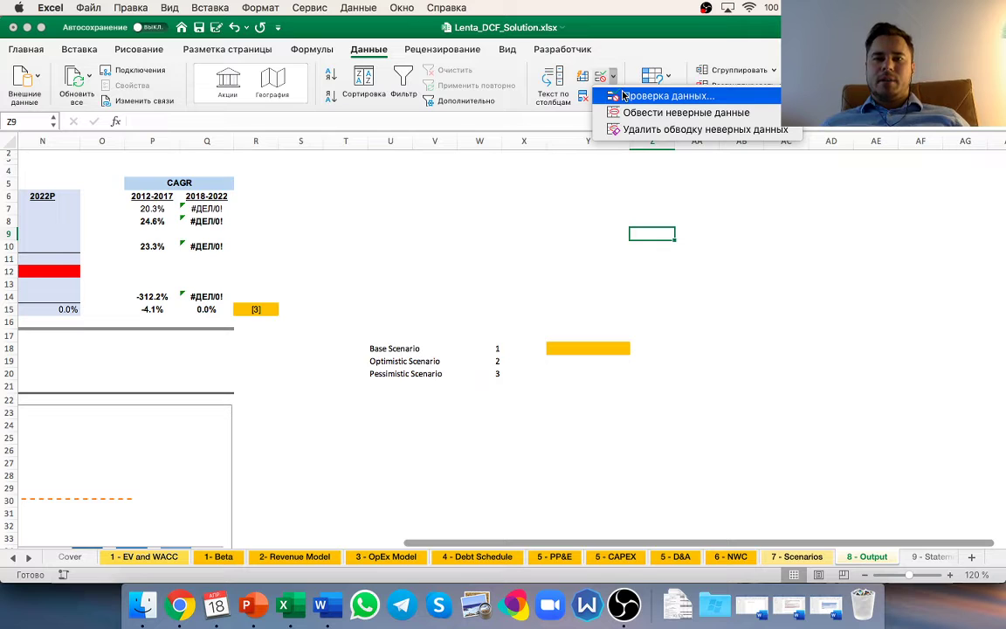
pyautogui.click(586, 339)
pyautogui.click(584, 349)
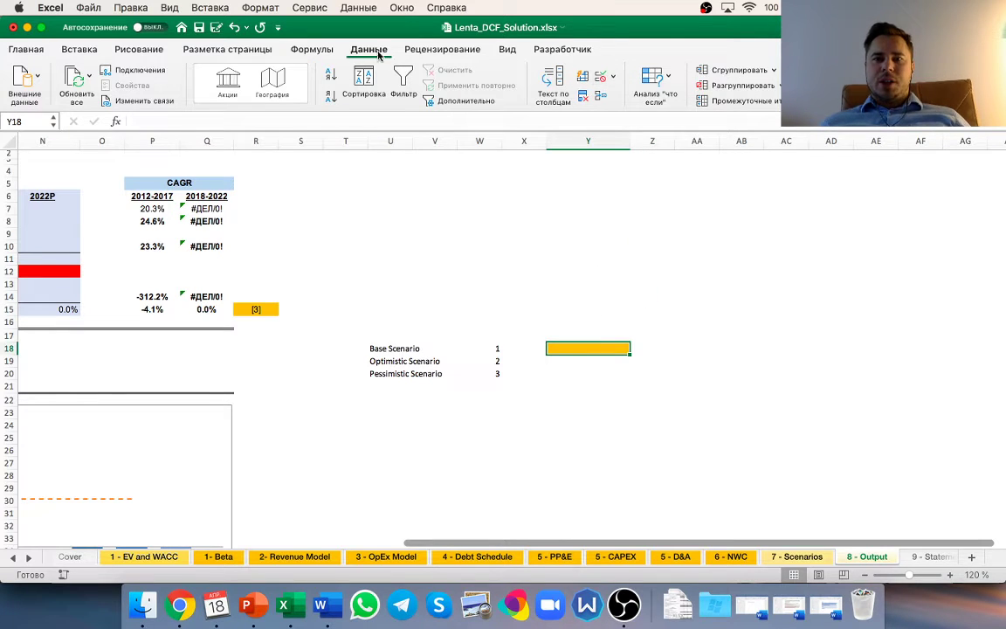
pyautogui.click(612, 77)
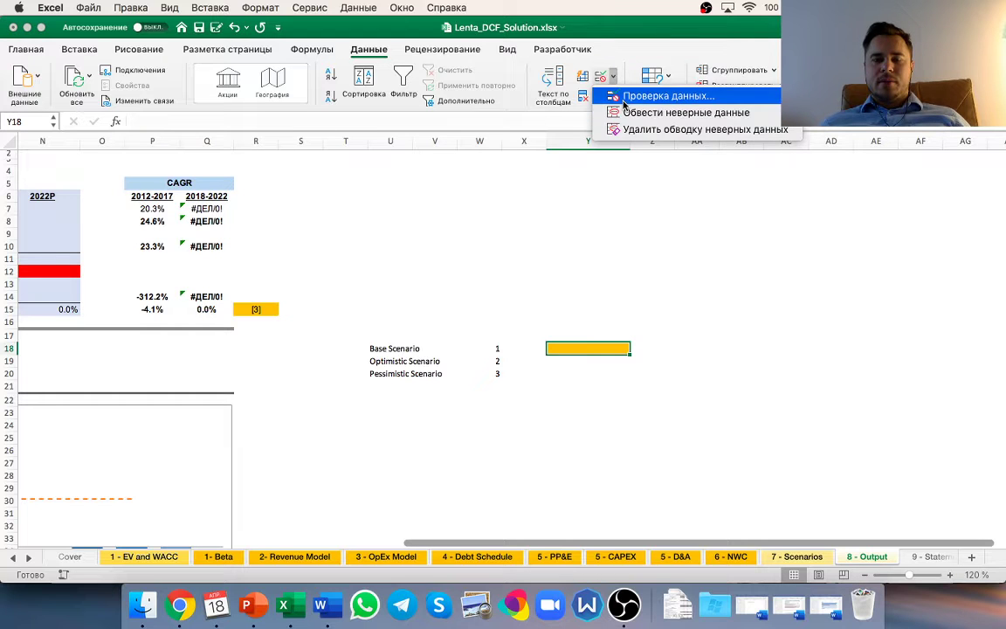
pyautogui.click(624, 98)
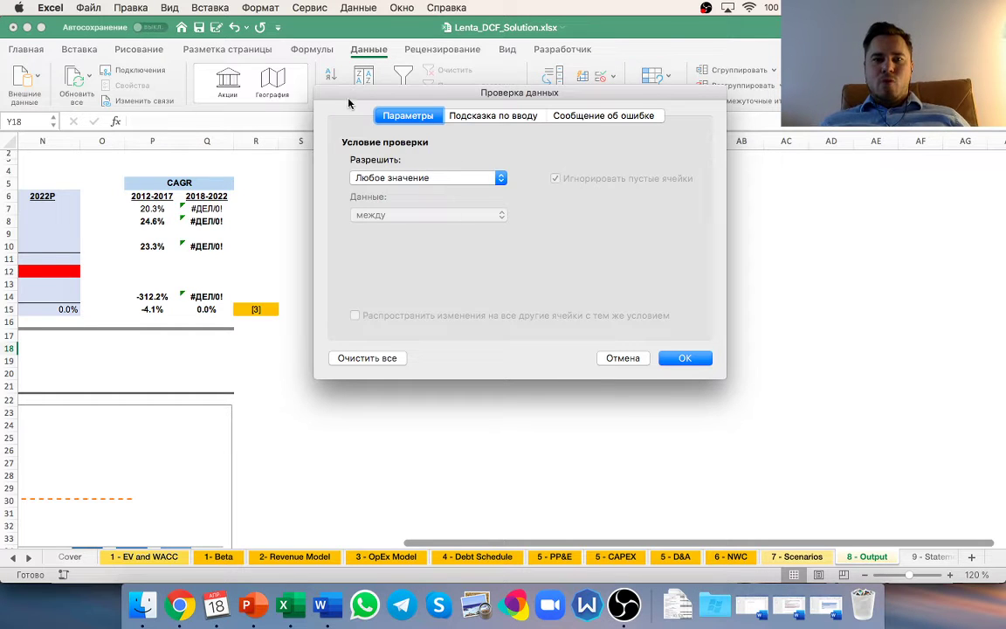
pyautogui.moveTo(316, 89); pyautogui.dragTo(679, 66)
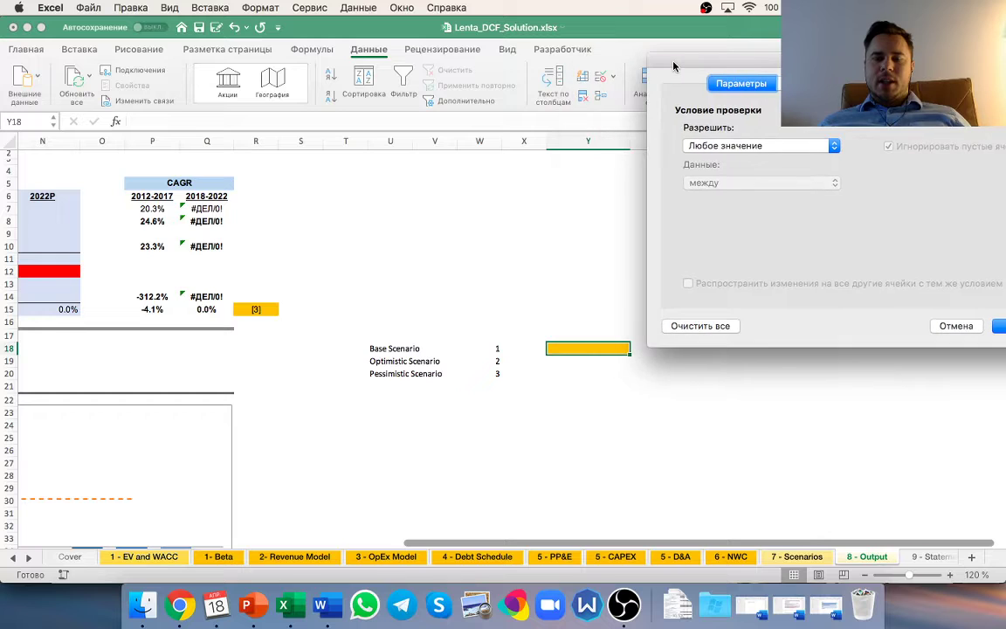
pyautogui.click(696, 147)
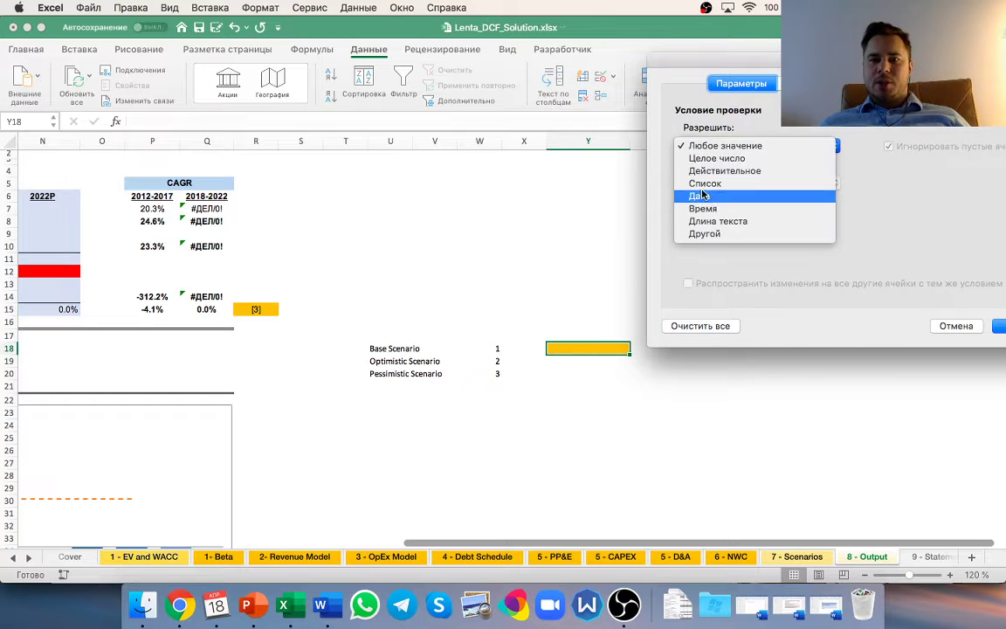
pyautogui.click(705, 184)
pyautogui.moveTo(690, 63); pyautogui.dragTo(653, 56)
# - Set the validation list source to the scenario names in =$U$18:$U$20 and apply the rule
pyautogui.click(667, 213)
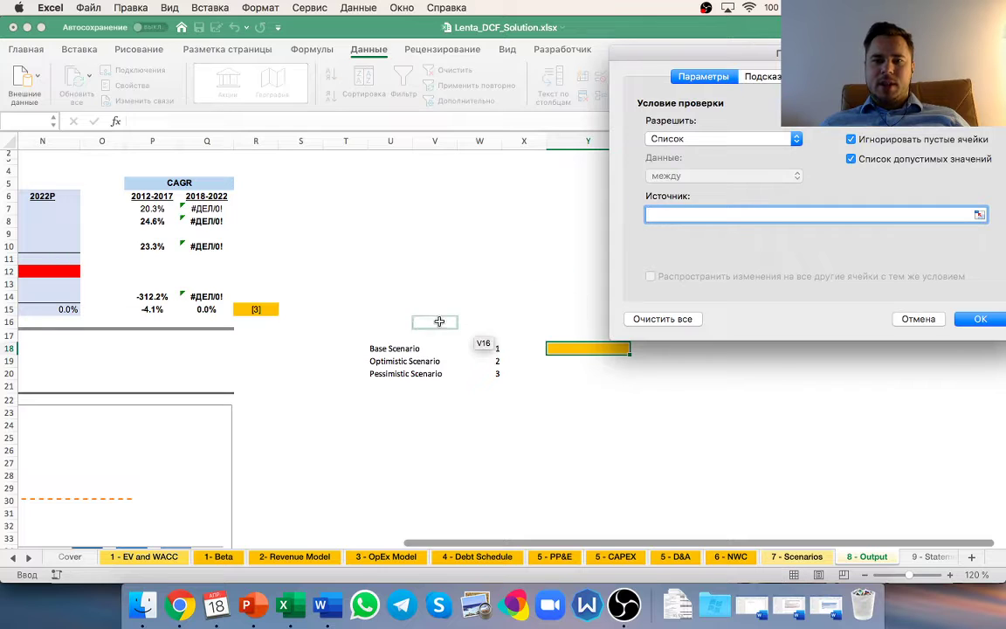
pyautogui.moveTo(383, 353); pyautogui.dragTo(404, 378)
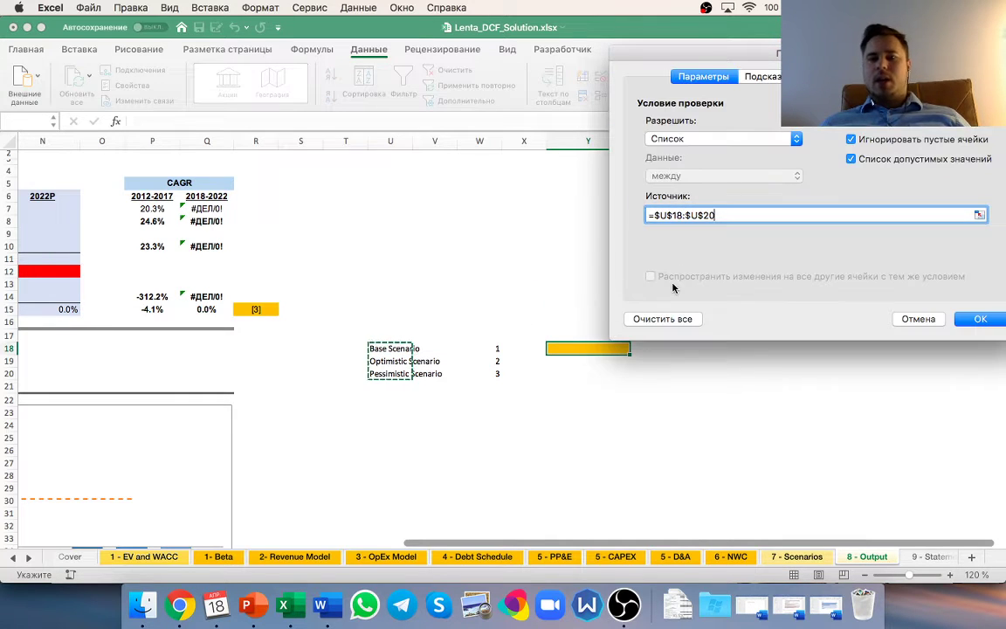
pyautogui.click(978, 317)
pyautogui.click(777, 347)
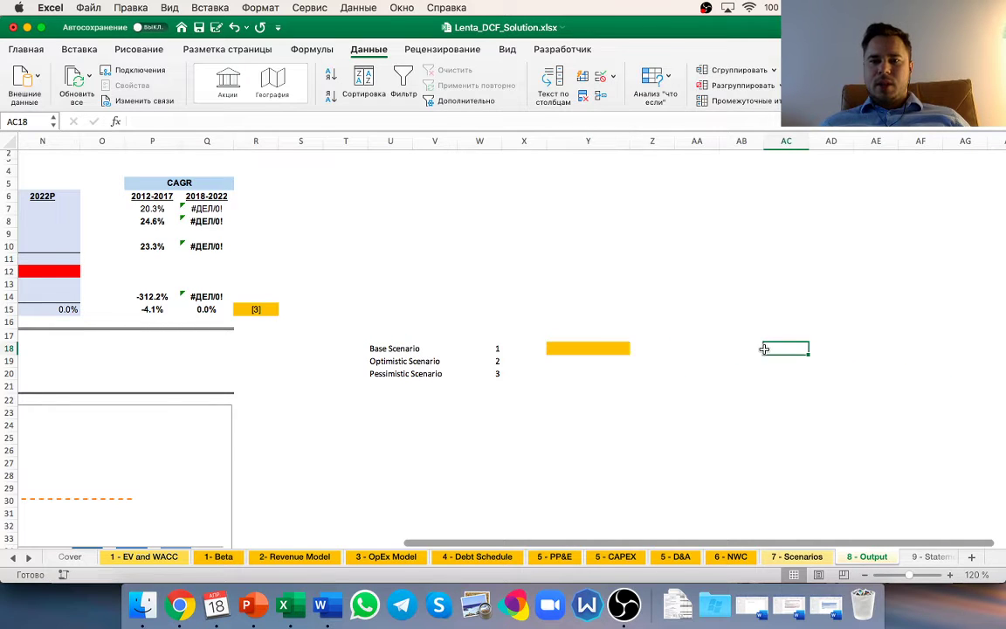
# - Try out the dropdown in Y18 by choosing Base Scenario, Optimistic Scenario and Pessimistic Scenario in turn
pyautogui.click(612, 348)
pyautogui.click(636, 349)
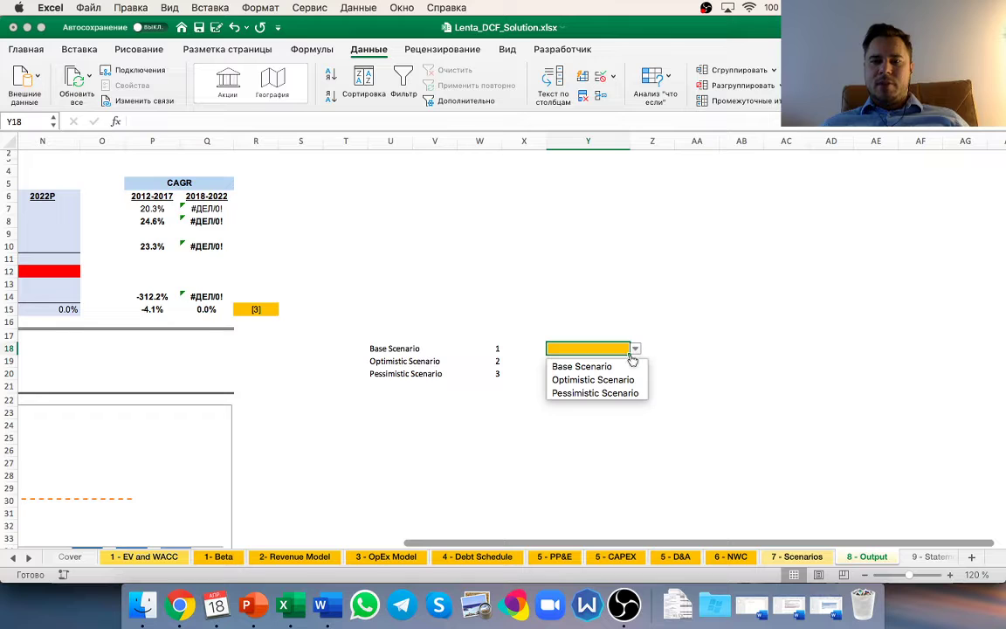
pyautogui.click(630, 368)
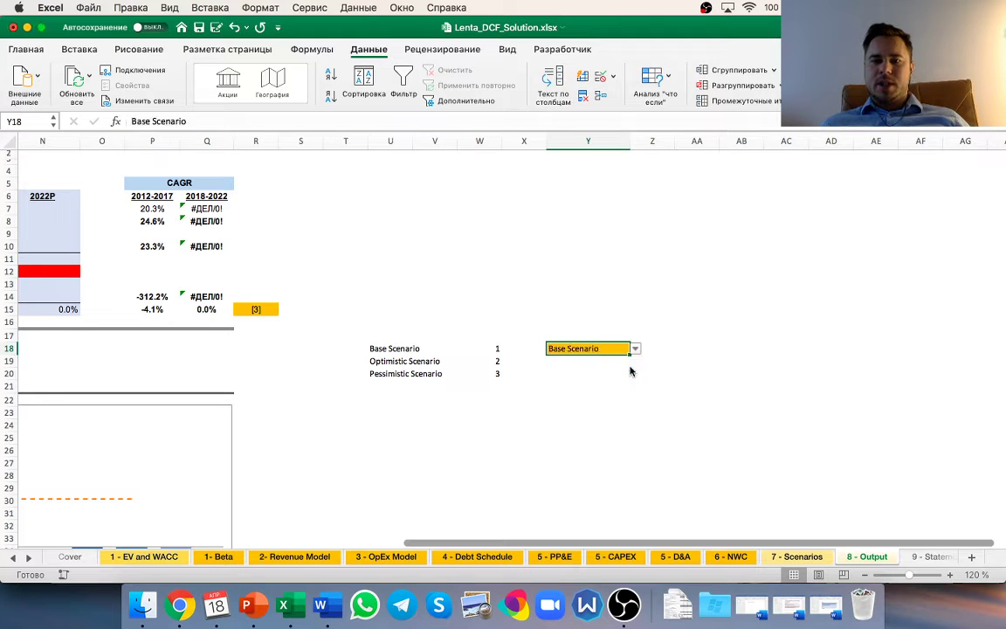
pyautogui.click(636, 349)
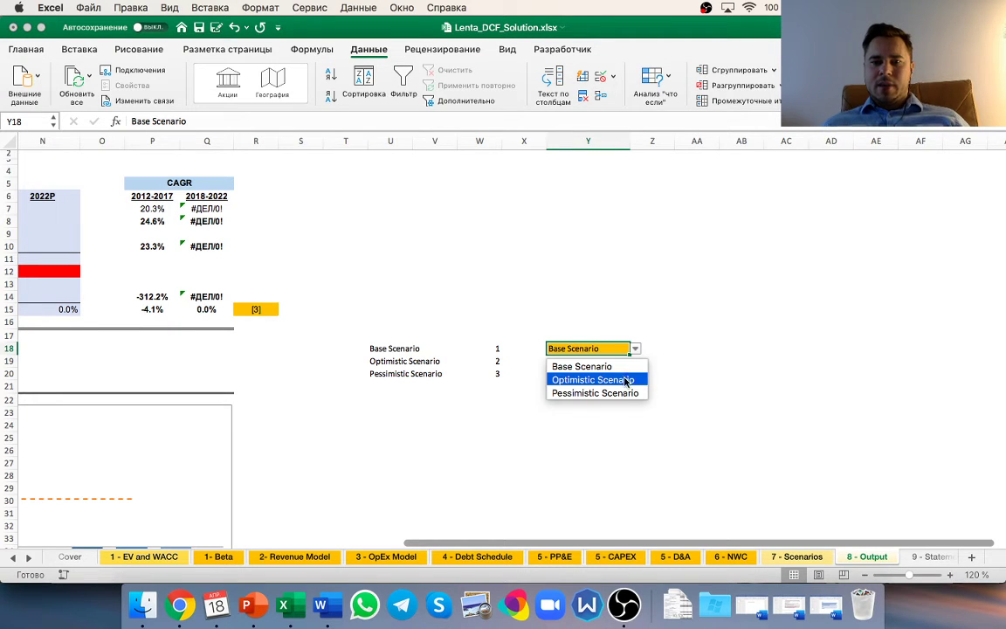
pyautogui.click(626, 381)
pyautogui.click(636, 349)
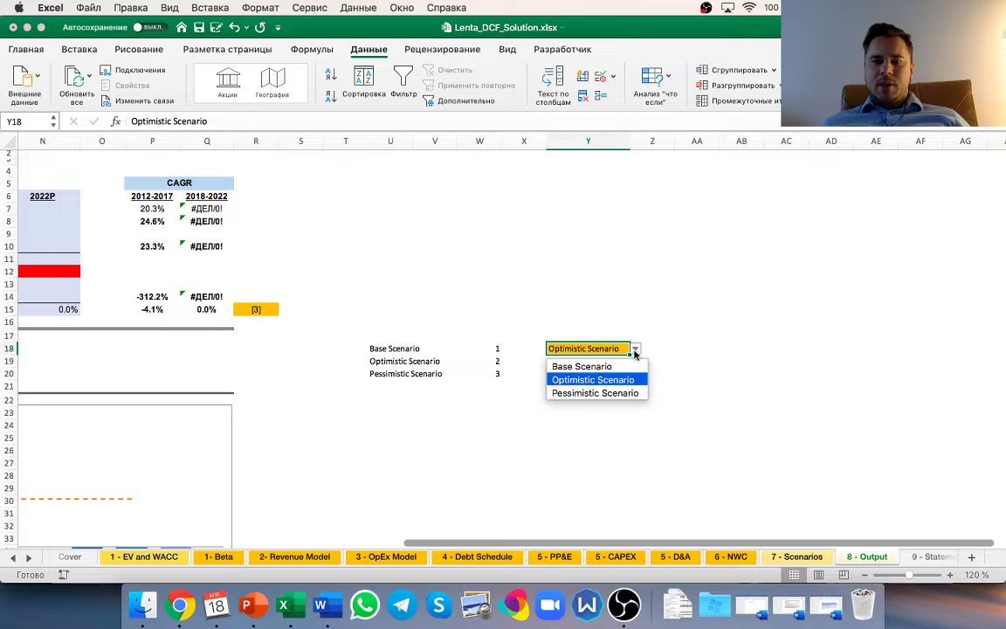
pyautogui.click(622, 394)
# - Clear the scenario name chosen in cell Y18
pyautogui.click(620, 408)
pyautogui.press('Up')
pyautogui.press('Up')
pyautogui.press('Up')
pyautogui.press('Up')
pyautogui.press('Up')
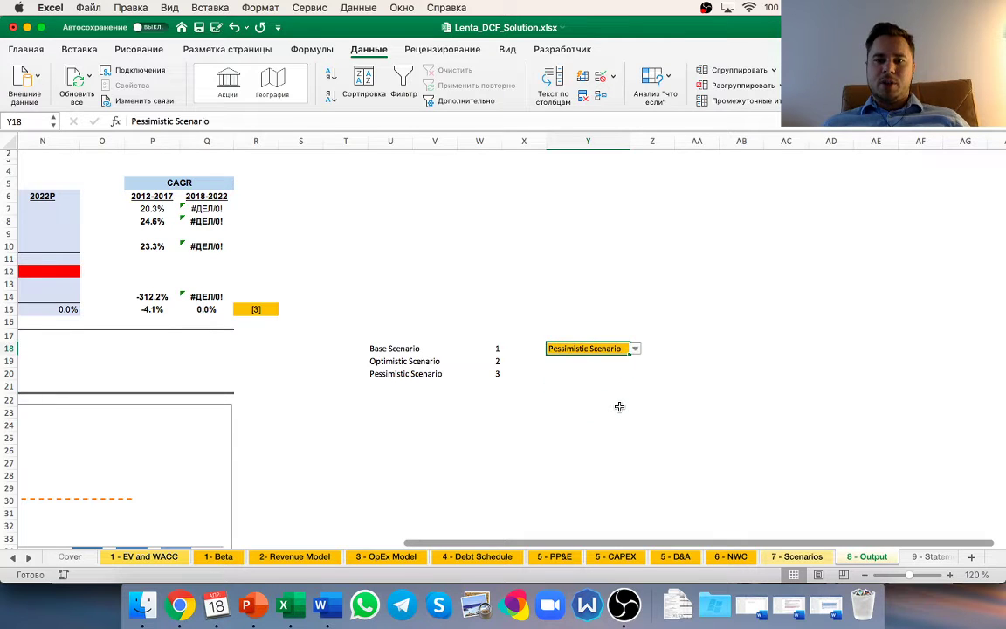
pyautogui.press('Delete')
pyautogui.click(685, 409)
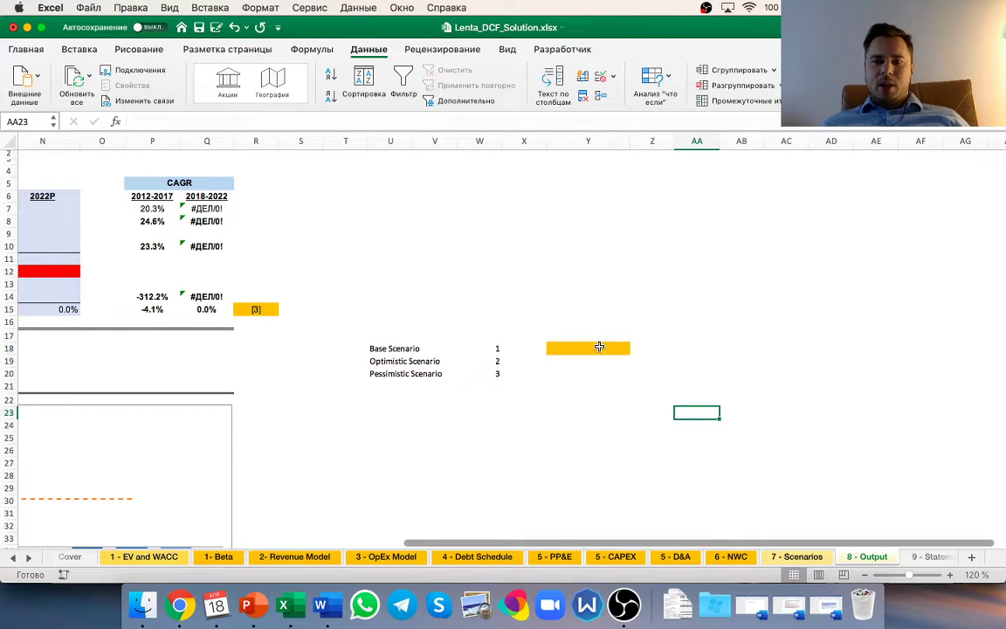
# - Remove the list restriction from Y18 by setting its data validation back to any value (Любое значение)
pyautogui.click(597, 346)
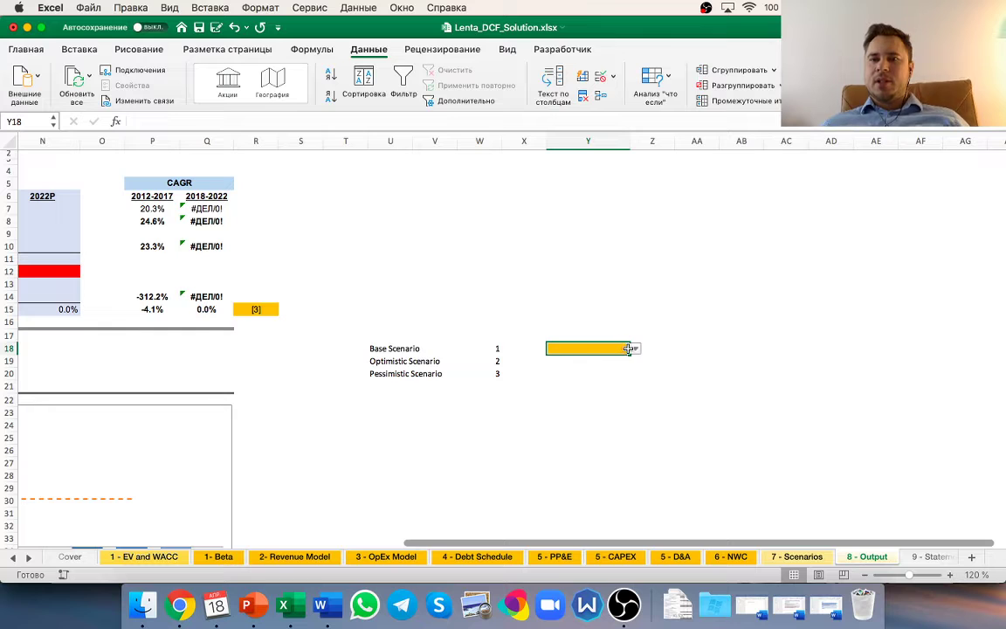
pyautogui.click(612, 79)
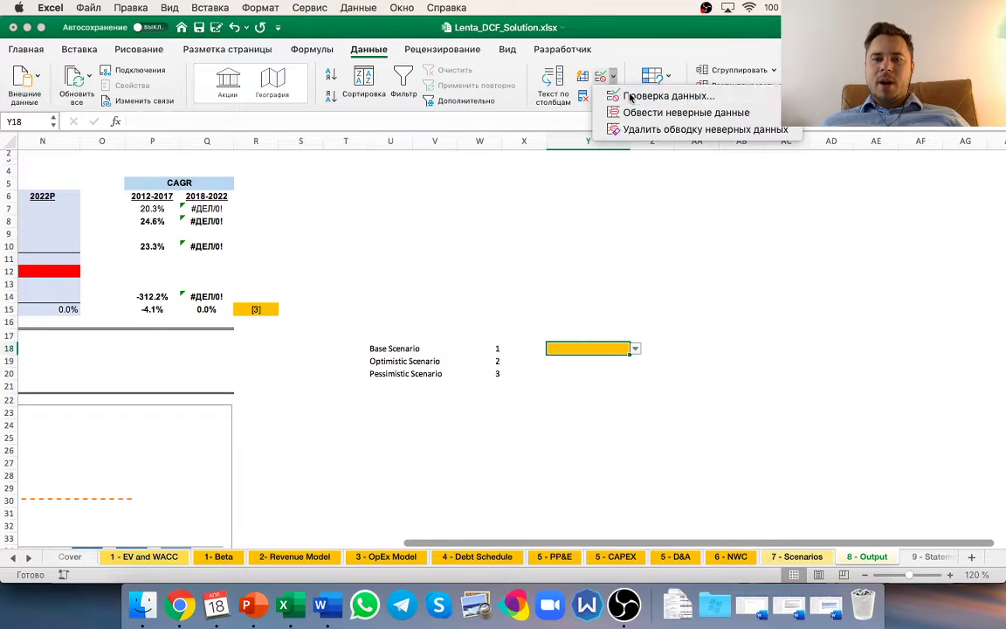
pyautogui.click(629, 96)
pyautogui.click(489, 180)
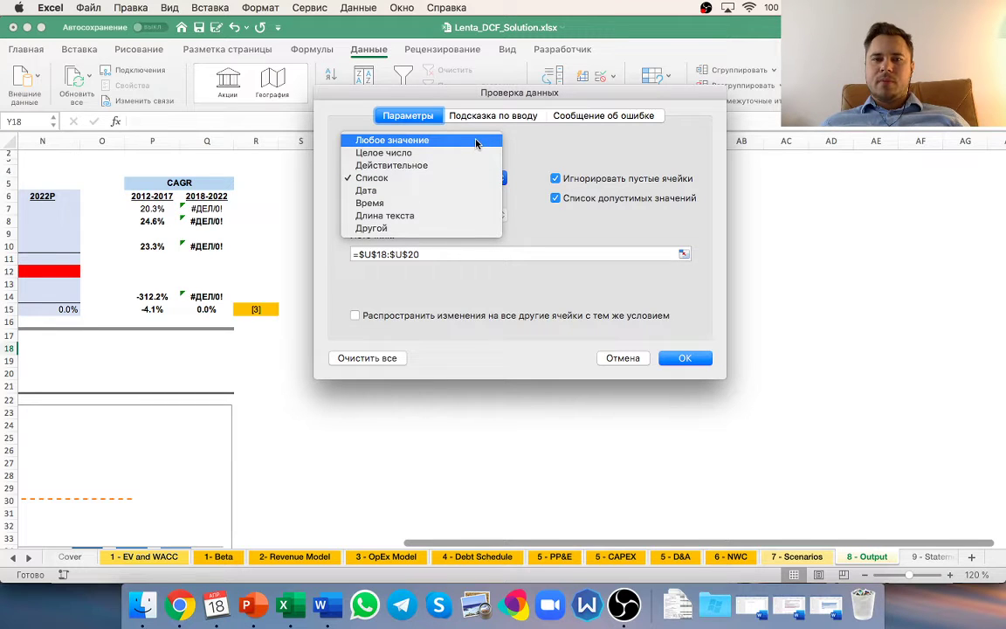
pyautogui.click(476, 143)
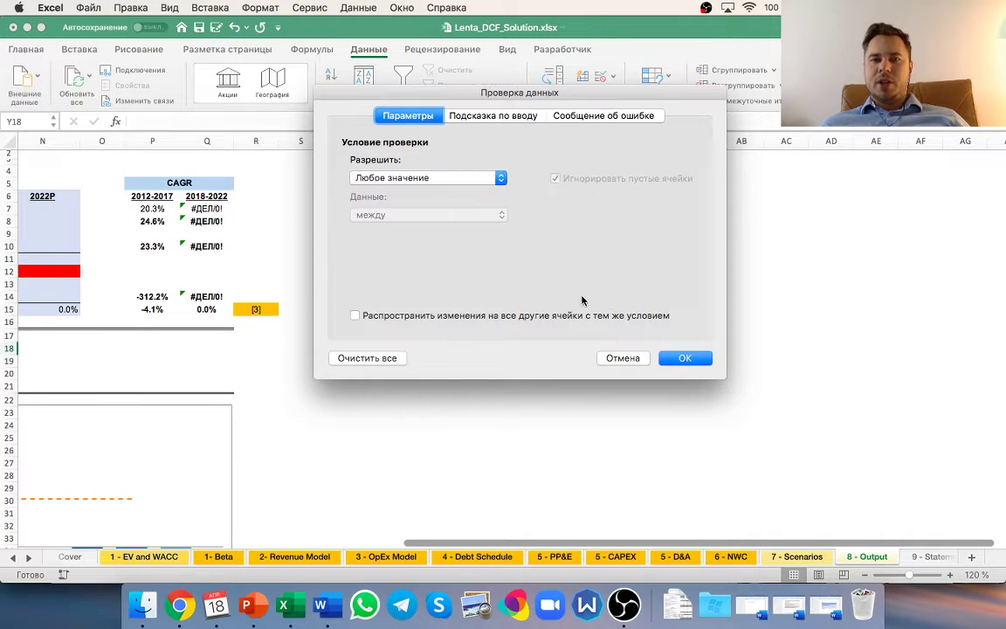
pyautogui.click(694, 356)
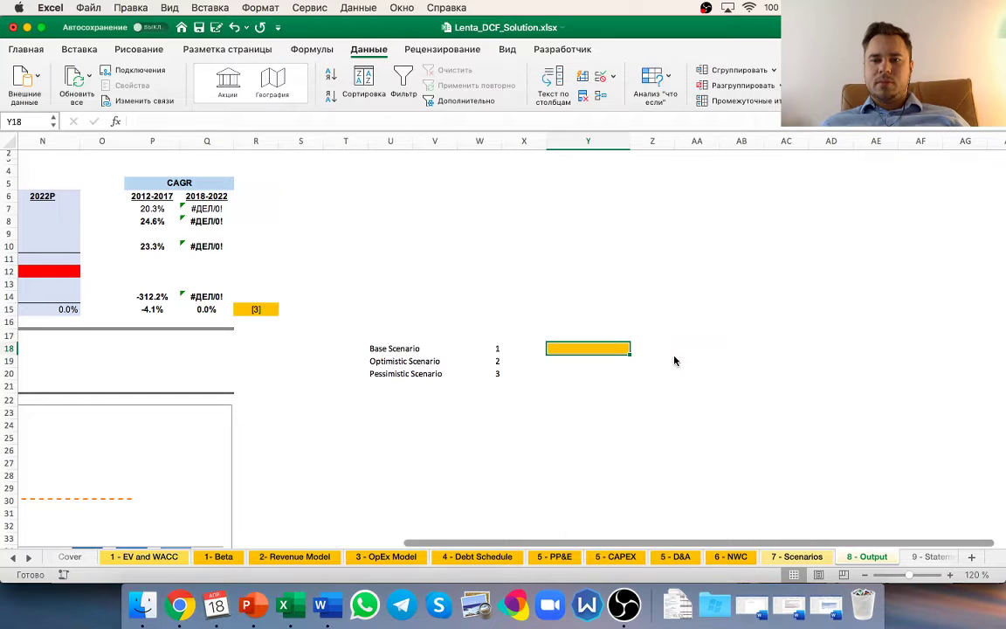
pyautogui.click(590, 377)
# - Go to the 7 - Scenarios sheet and review the historical Key Financials ahead of the Base Case forecast
pyautogui.hscroll(-2, 492, 354)
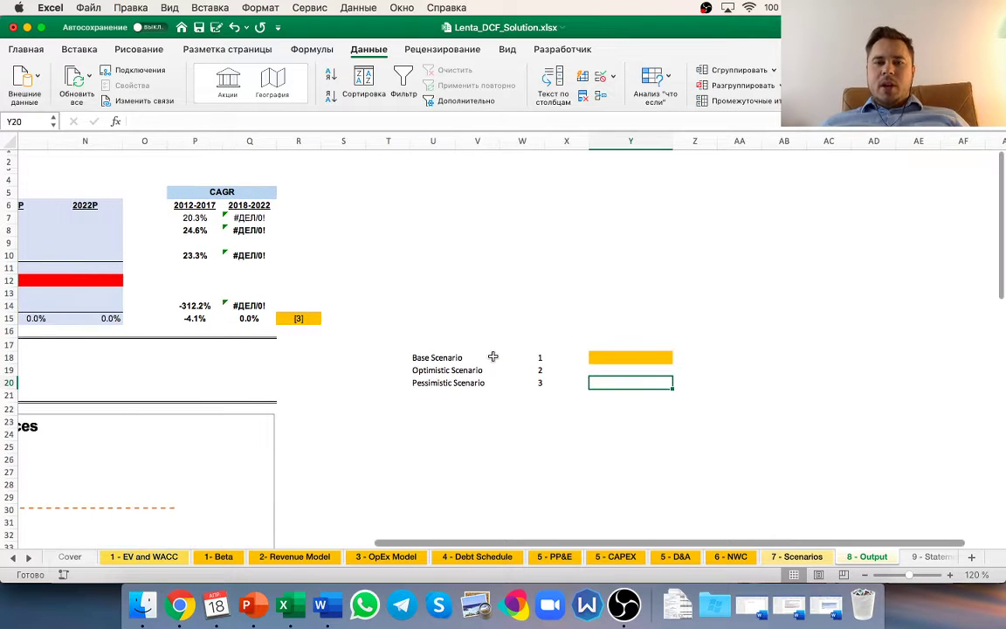
pyautogui.hscroll(-2, 493, 357)
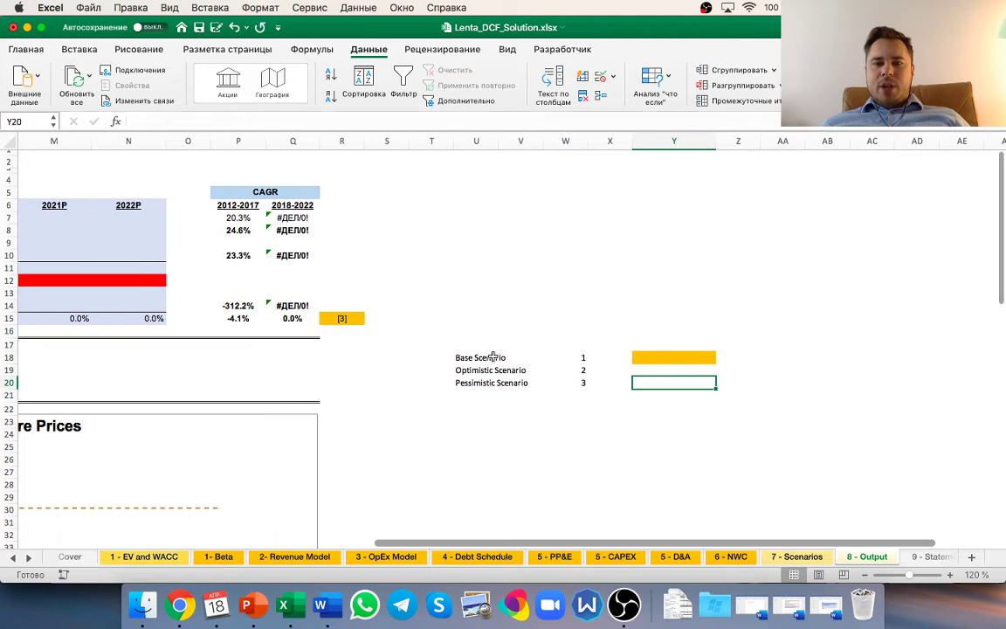
pyautogui.hscroll(-2, 493, 356)
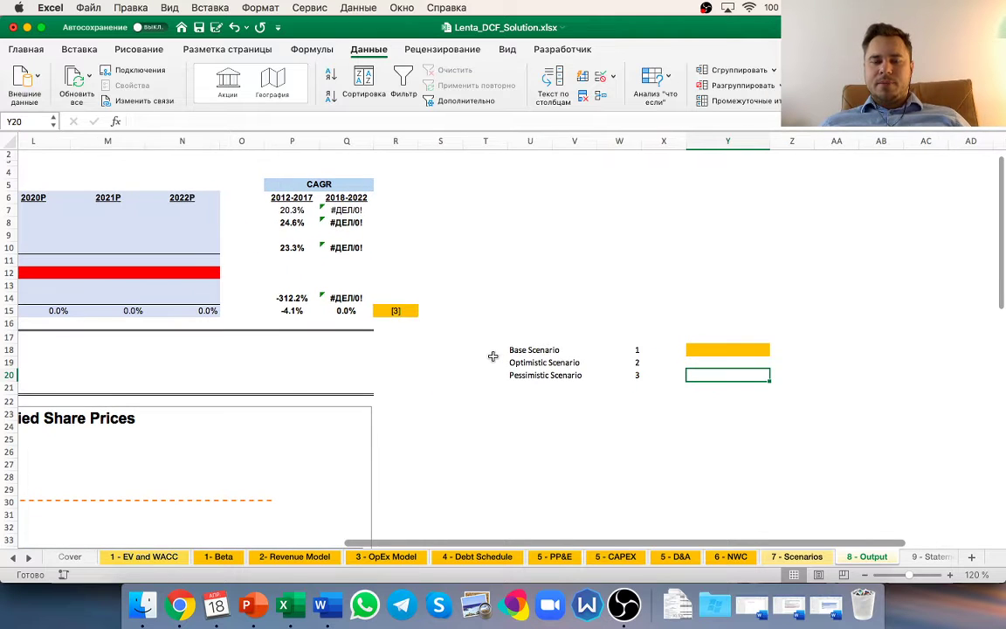
pyautogui.click(795, 557)
pyautogui.hscroll(-10, 668, 385)
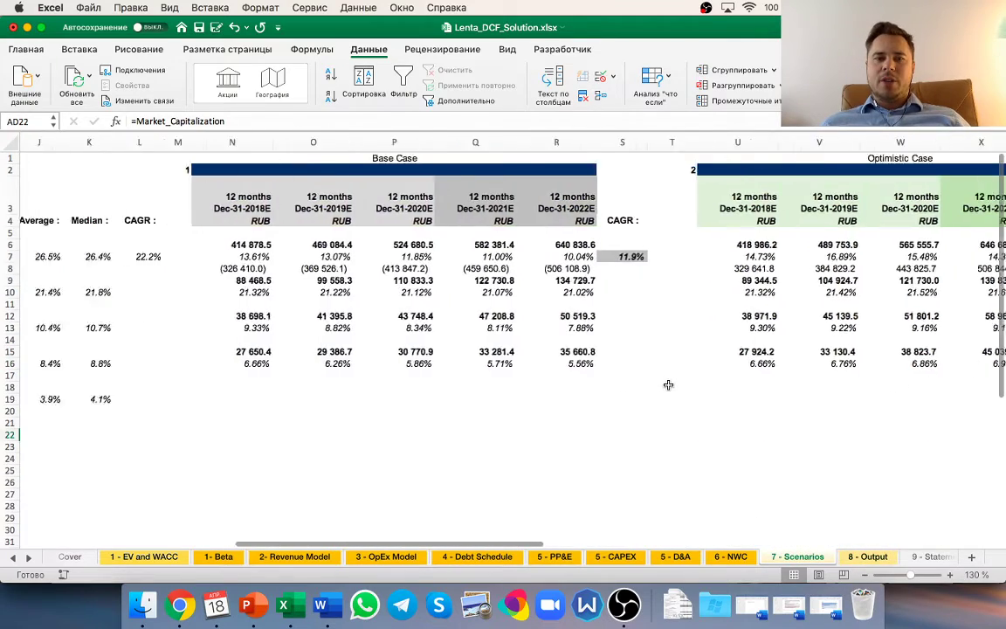
pyautogui.hscroll(-10, 668, 384)
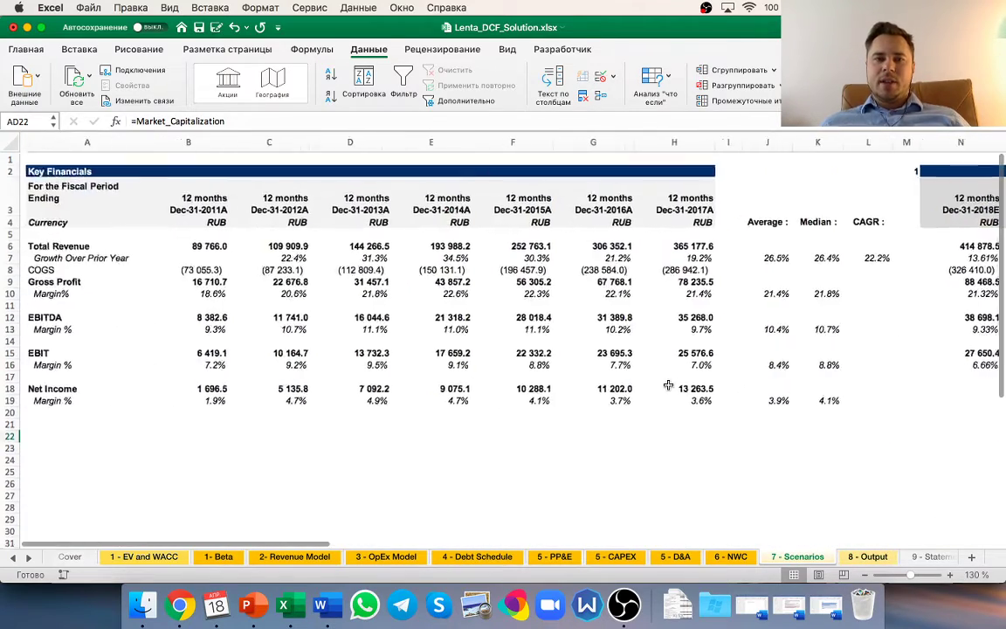
pyautogui.hscroll(5, 668, 384)
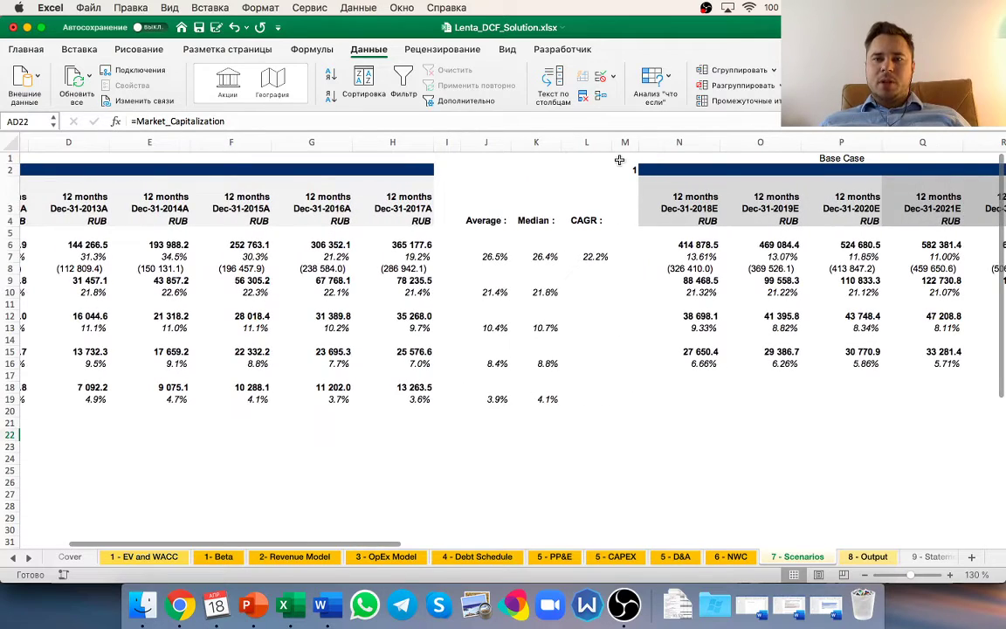
# - Examine columns M, T and AA, which hold the number codes beside the Base, Optimistic and Pessimistic Case blocks
pyautogui.click(622, 141)
pyautogui.hscroll(3, 668, 234)
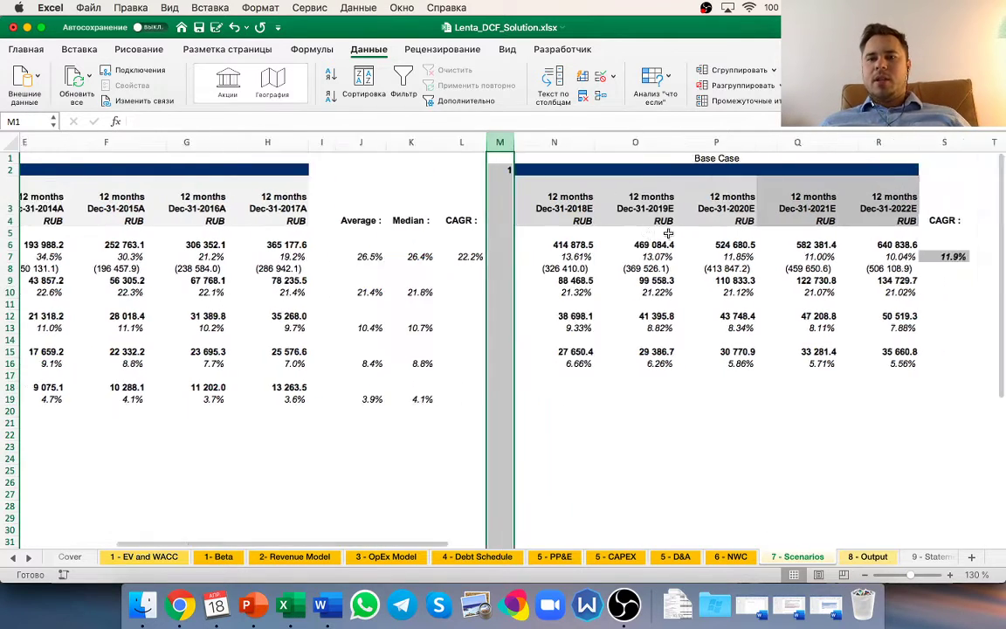
pyautogui.hscroll(5, 668, 234)
pyautogui.click(578, 139)
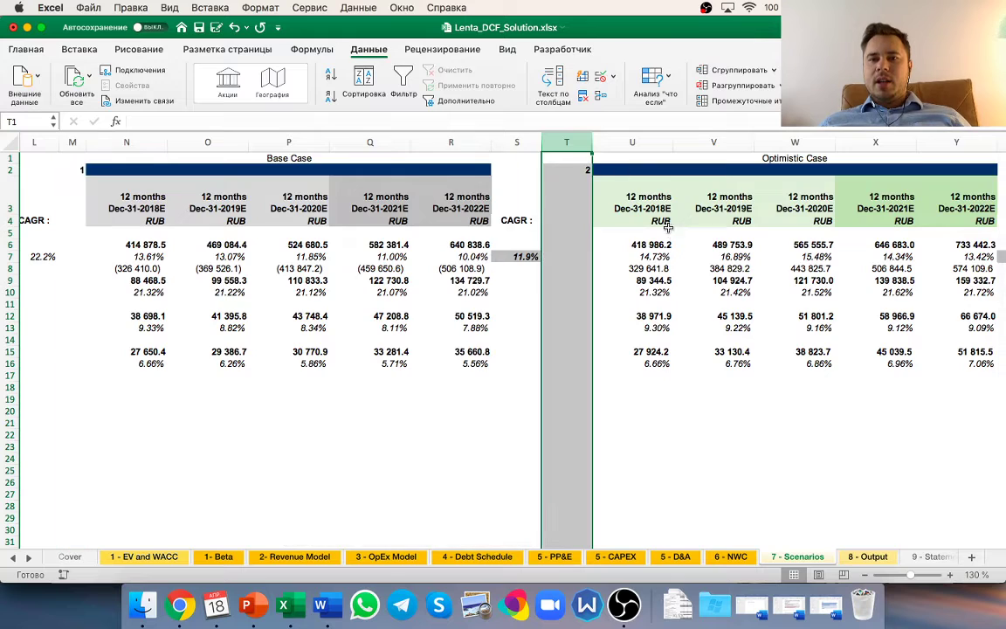
pyautogui.hscroll(10, 668, 225)
pyautogui.click(588, 141)
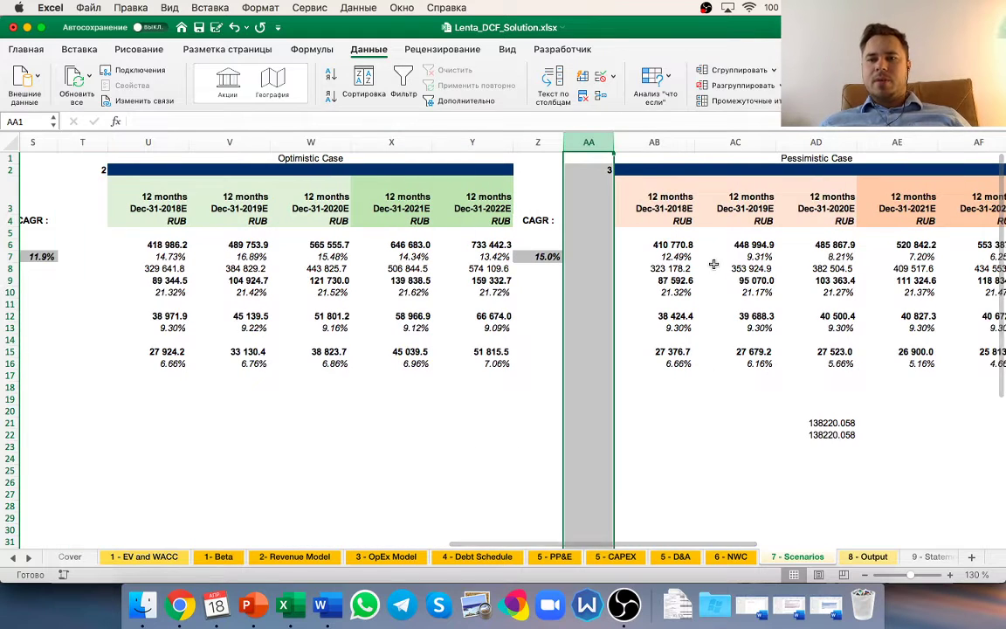
pyautogui.hscroll(6, 713, 264)
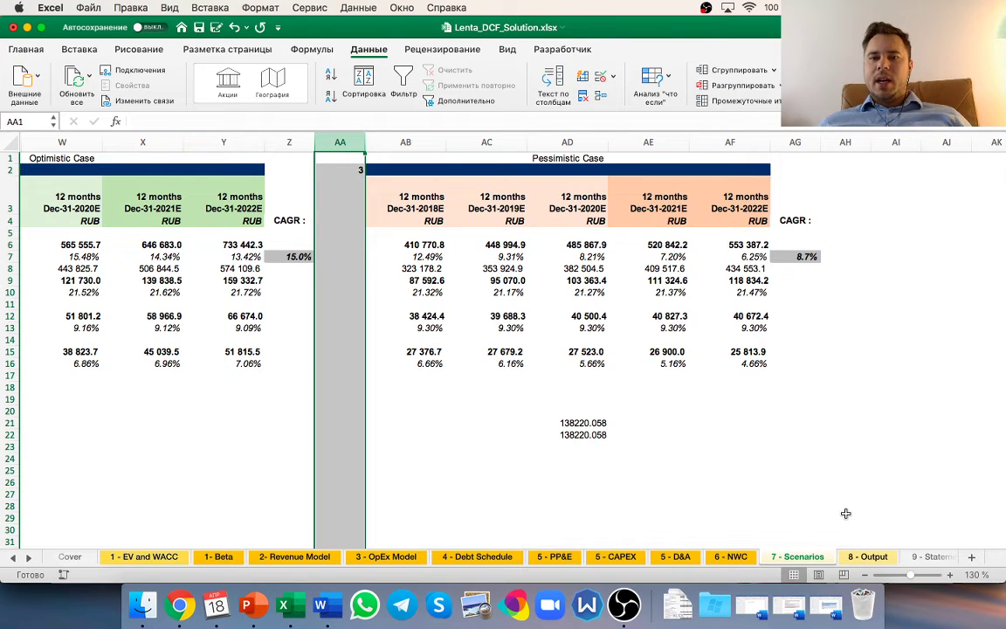
pyautogui.hscroll(1, 846, 514)
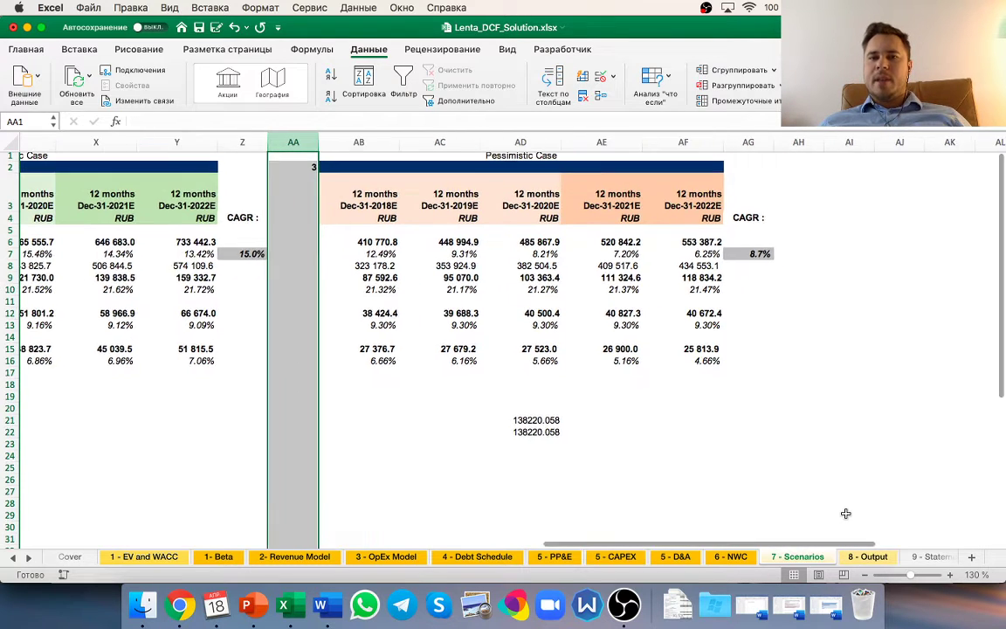
# - Return to the 8 - Output sheet and review the scenario list and codes beside the orange cell Y18
pyautogui.click(862, 556)
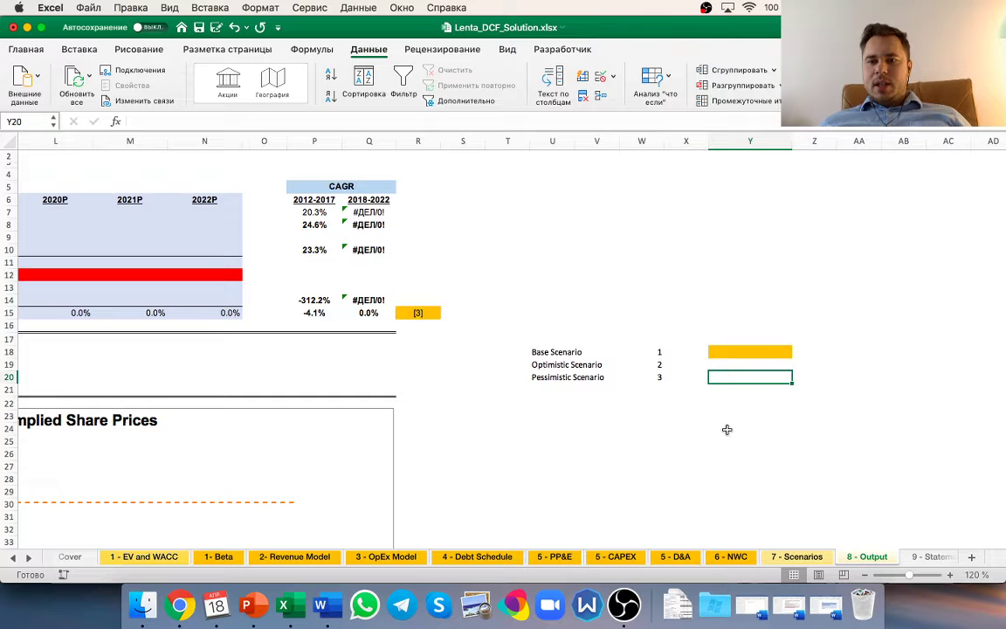
pyautogui.scroll(-1, 727, 428)
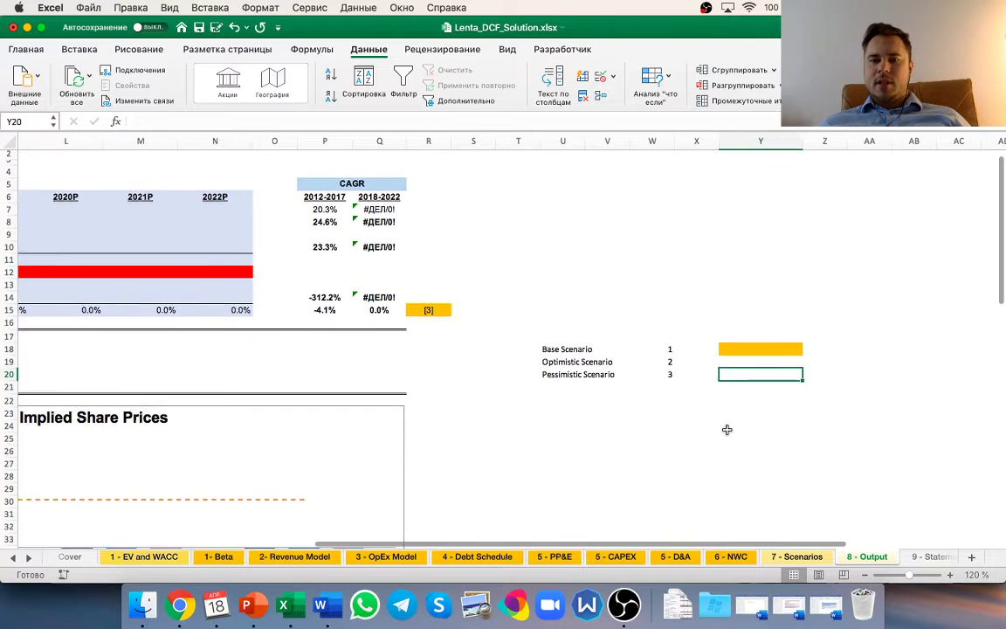
pyautogui.scroll(-3, 726, 429)
pyautogui.hscroll(1, 727, 429)
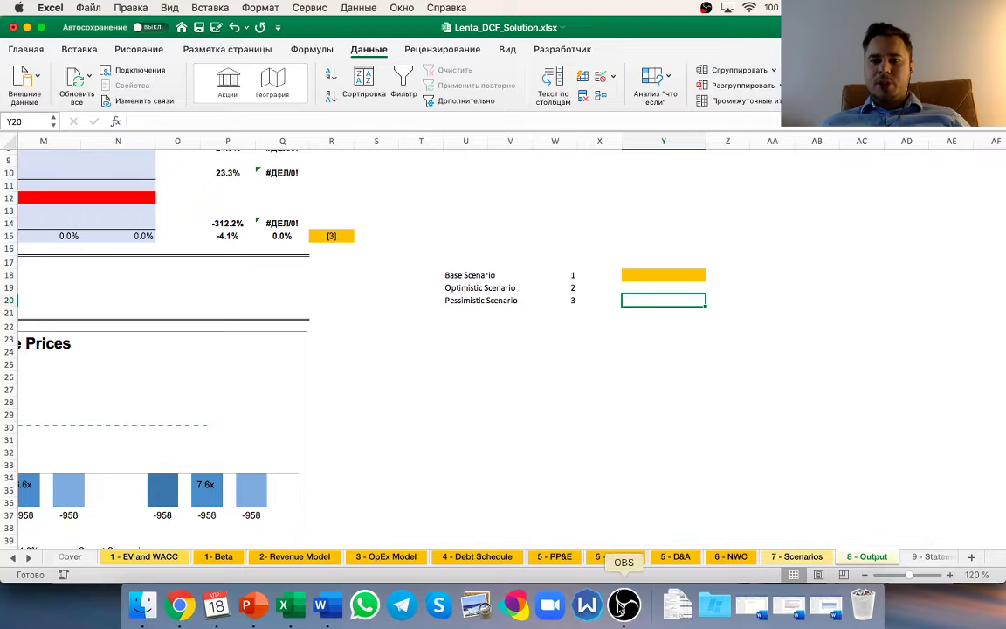
pyautogui.scroll(-1, 680, 399)
pyautogui.hscroll(1, 680, 398)
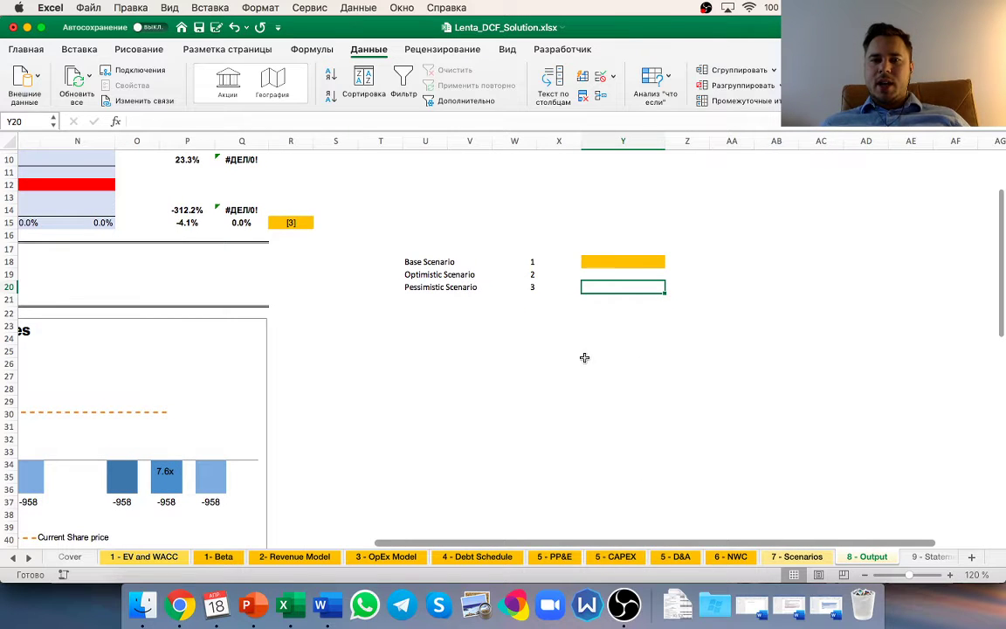
# - Start an ЕСЛИ formula in Y22 that returns 10 when Z18 equals the Base Scenario code in W18
pyautogui.click(619, 316)
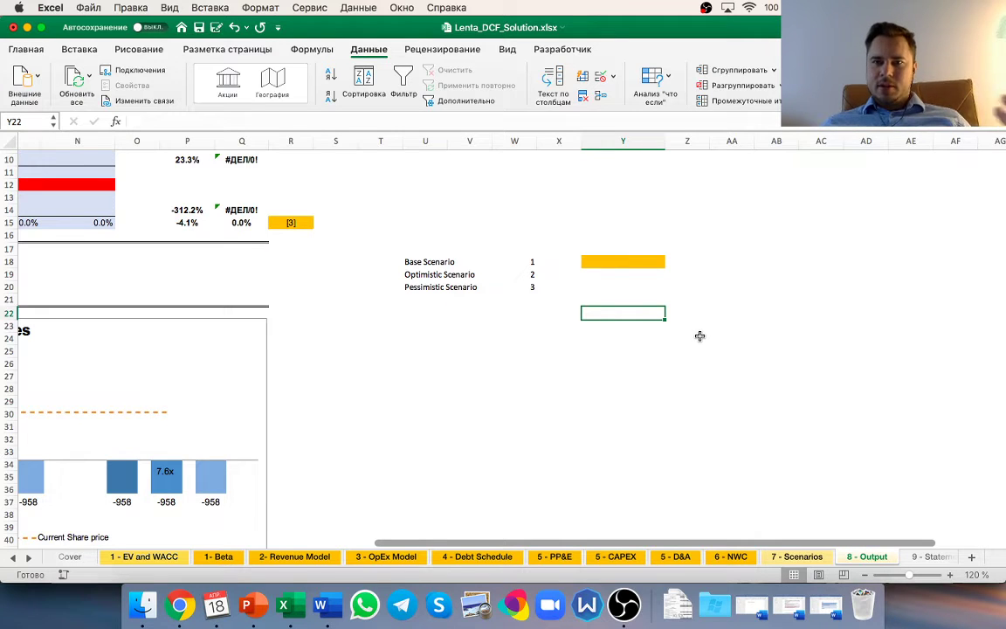
pyautogui.write('xe')
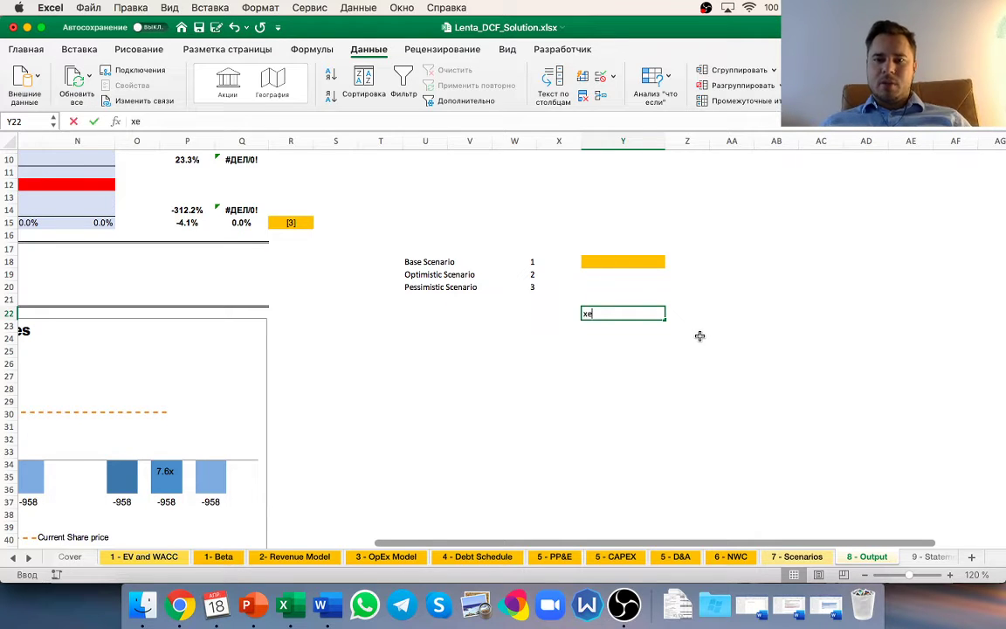
pyautogui.press('BackSpace')
pyautogui.press('BackSpace')
pyautogui.write('=есл')
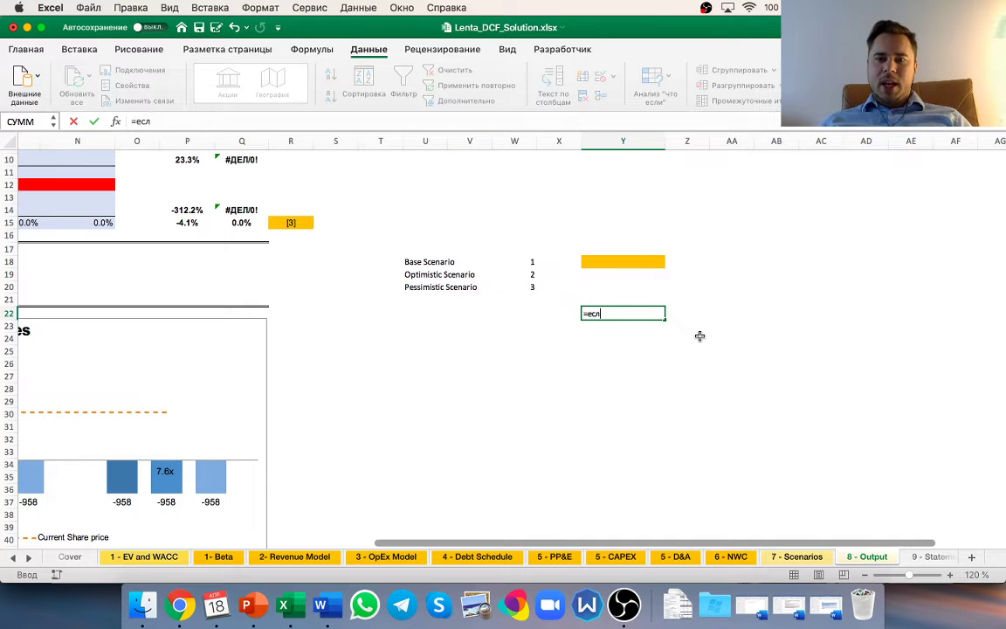
pyautogui.write('и')
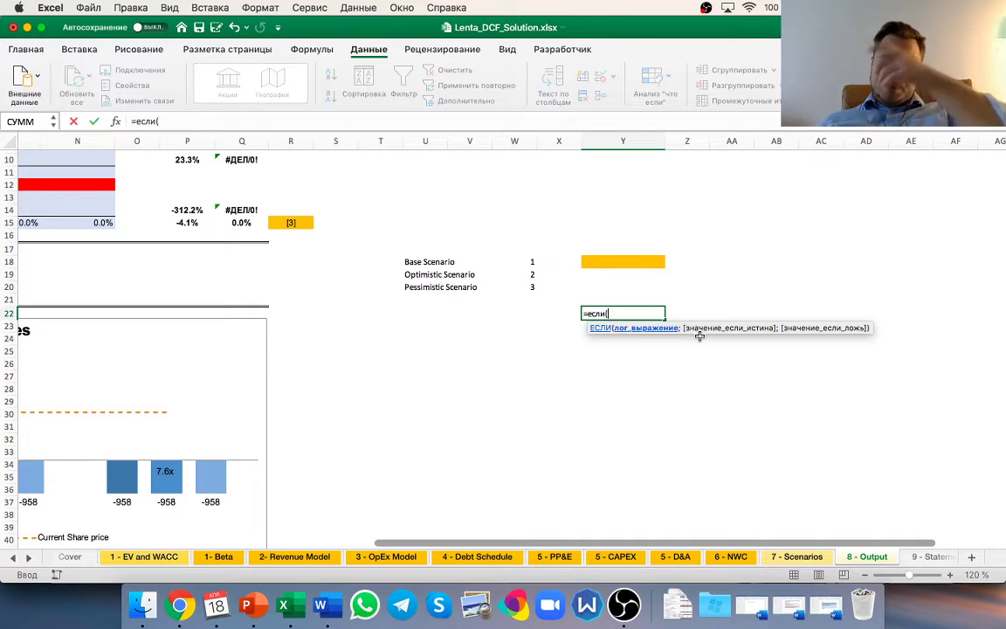
pyautogui.write('(')
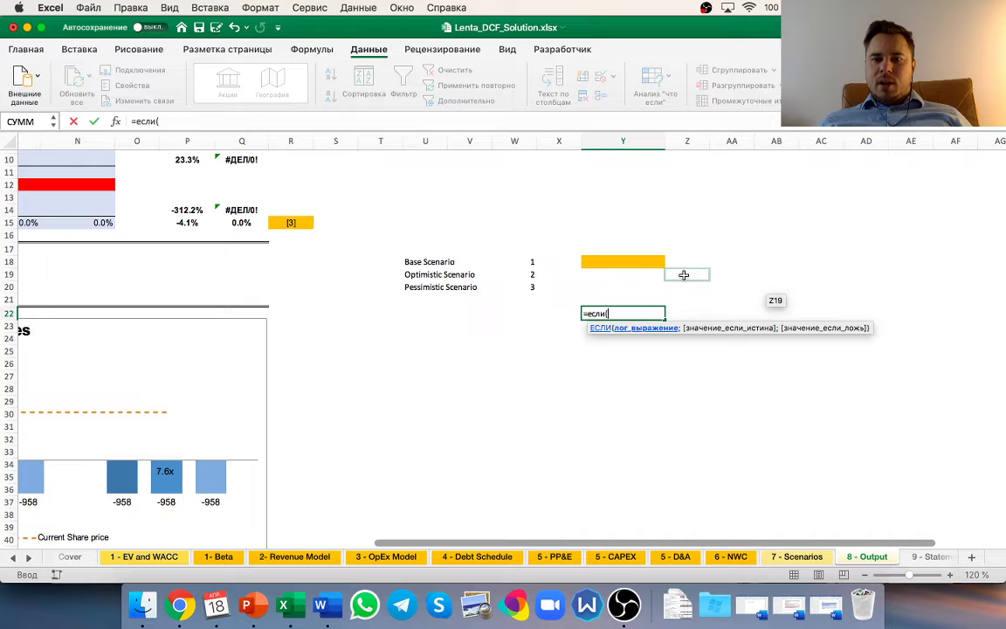
pyautogui.click(702, 262)
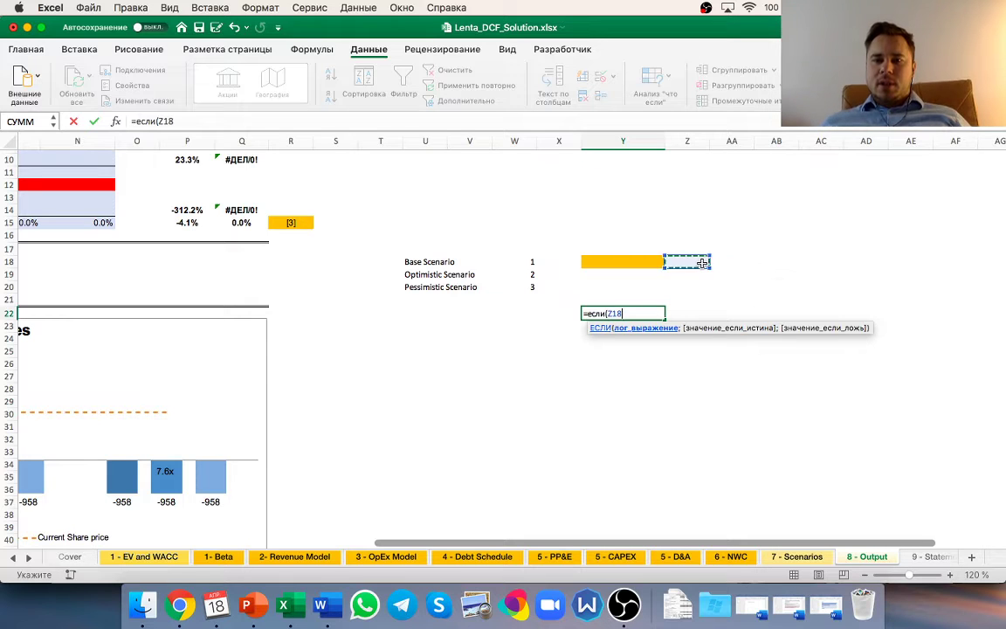
pyautogui.write('=')
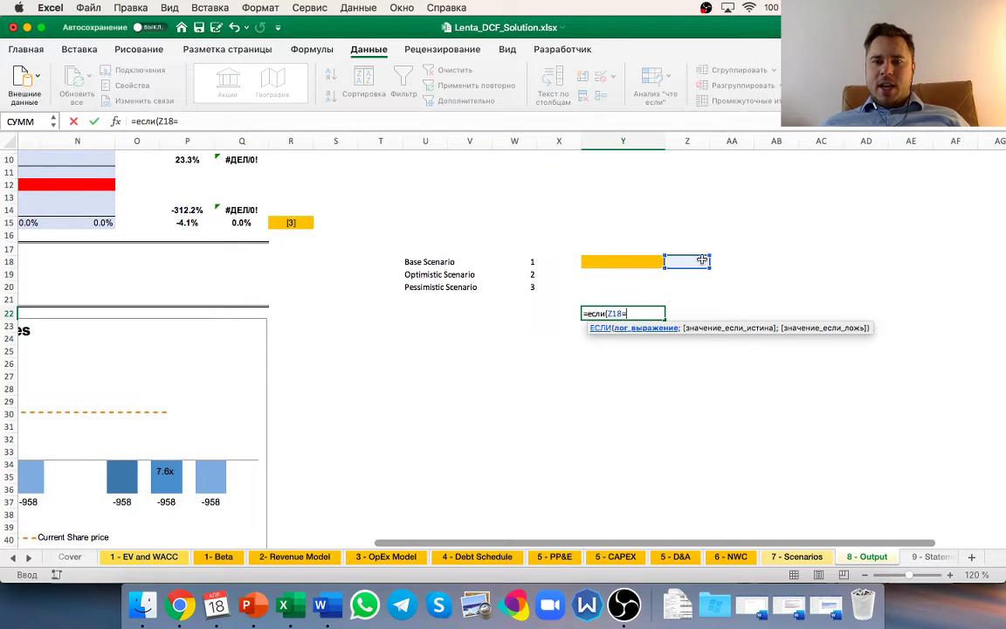
pyautogui.click(525, 261)
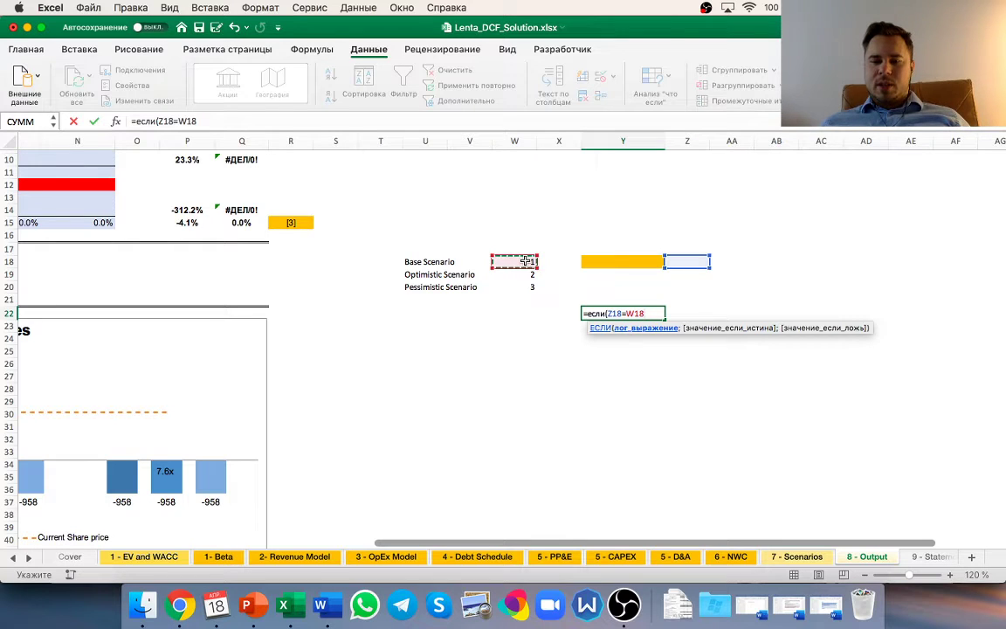
pyautogui.write(';10')
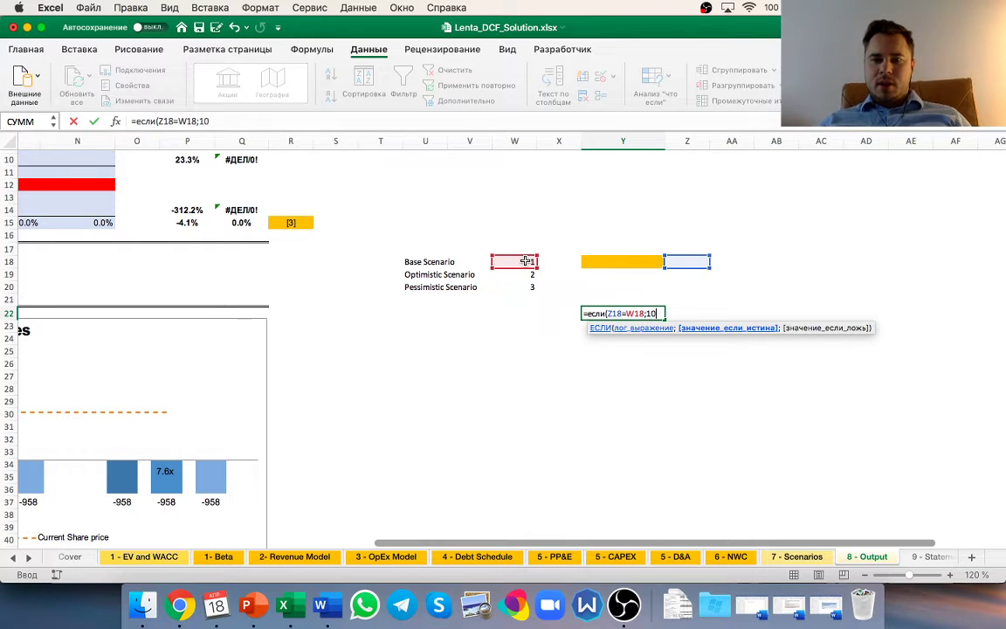
# - Nest a second ЕСЛИ in the Y22 formula that returns 20 when Z18 equals the Optimistic Scenario code in W19
pyautogui.write(';ес')
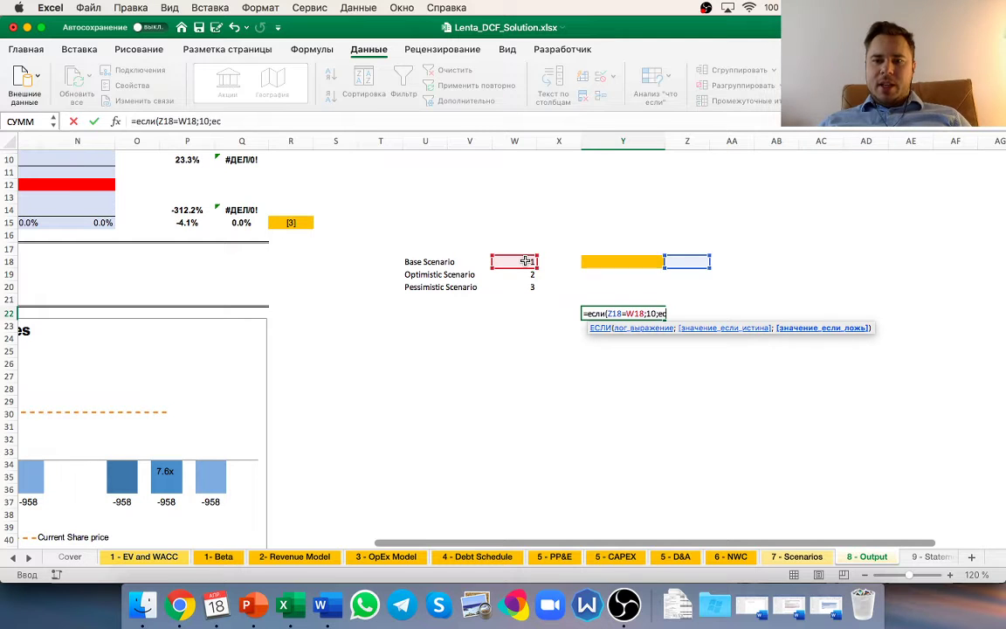
pyautogui.write('ли(')
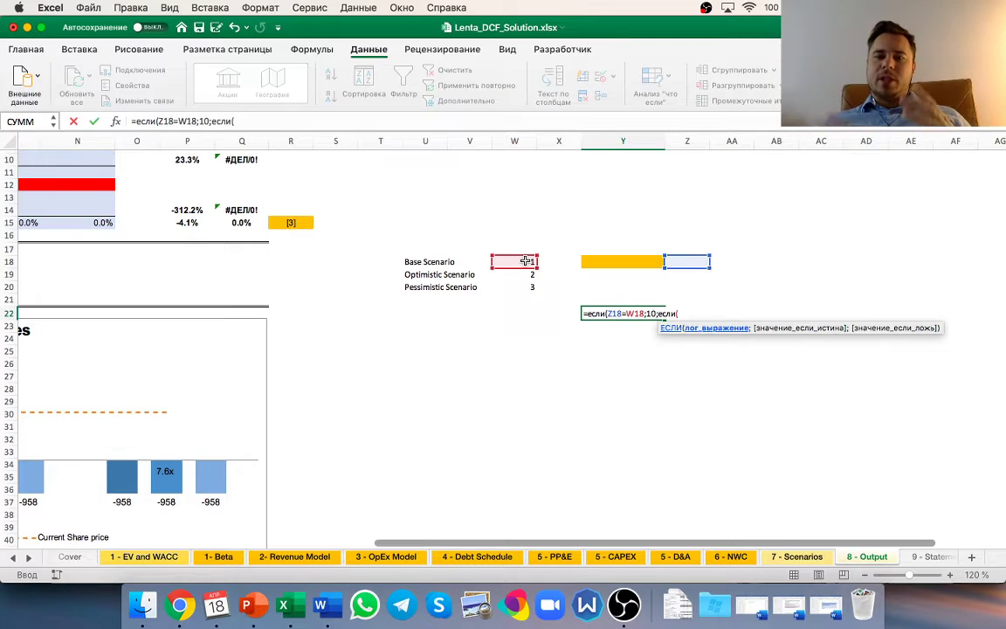
pyautogui.click(683, 261)
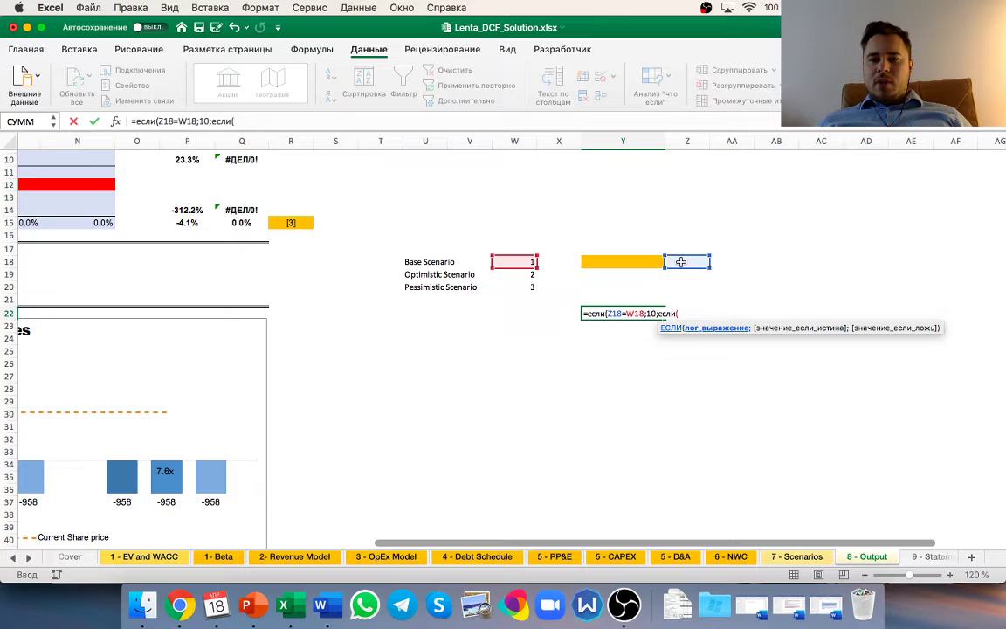
pyautogui.write('=')
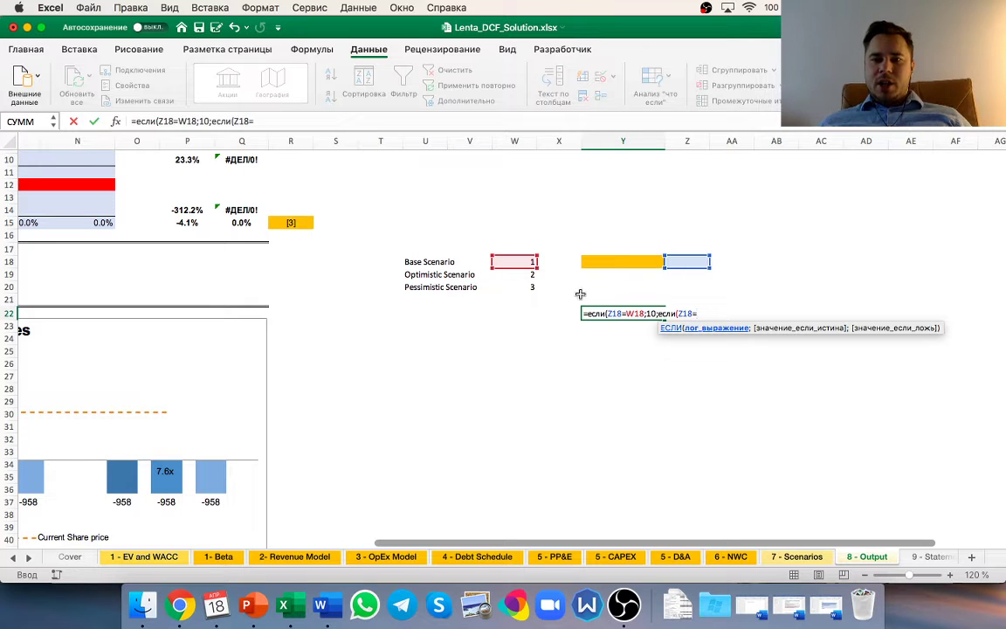
pyautogui.click(527, 274)
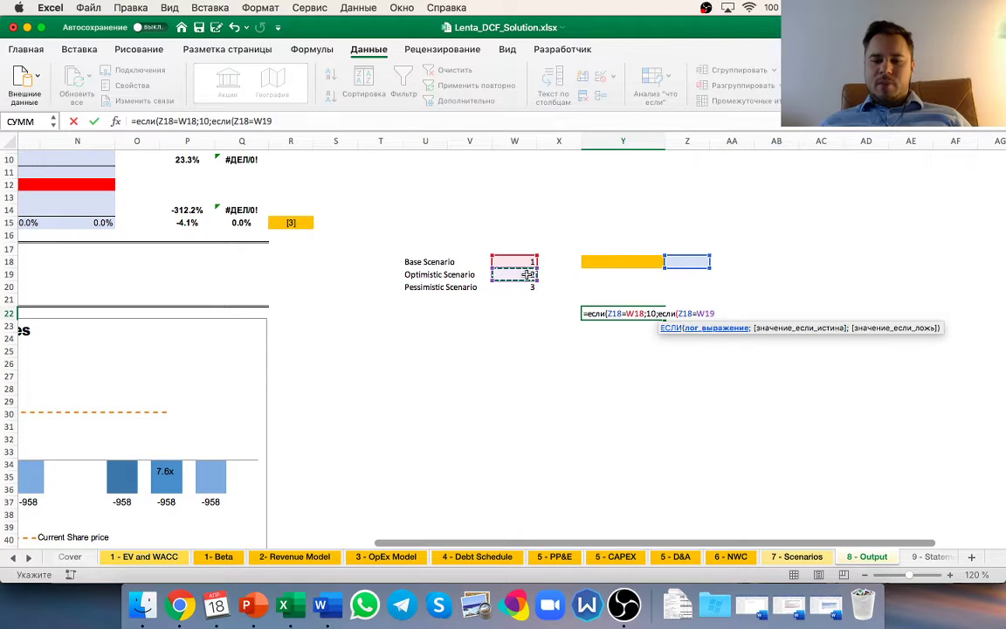
pyautogui.write(';20')
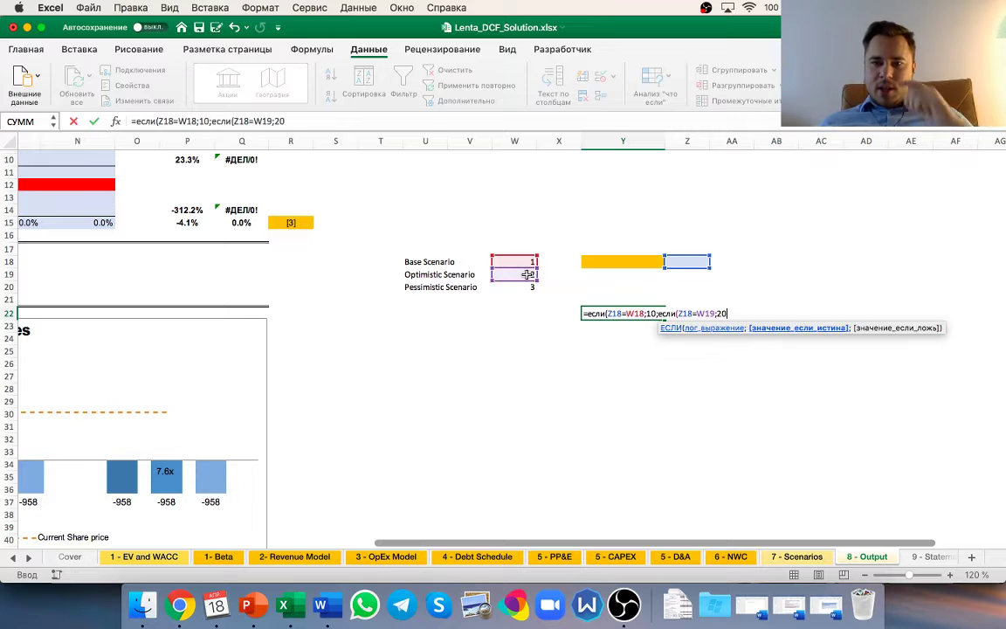
# - Nest a third ЕСЛИ in the Y22 formula that returns 30 when Z18 equals the Pessimistic Scenario code in W20
pyautogui.write(';')
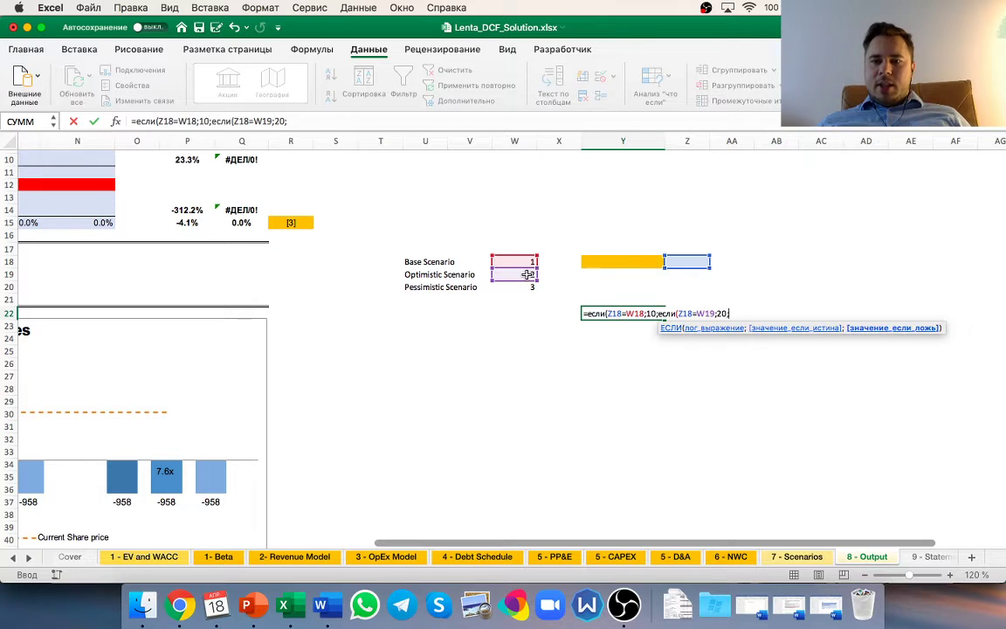
pyautogui.write('если(')
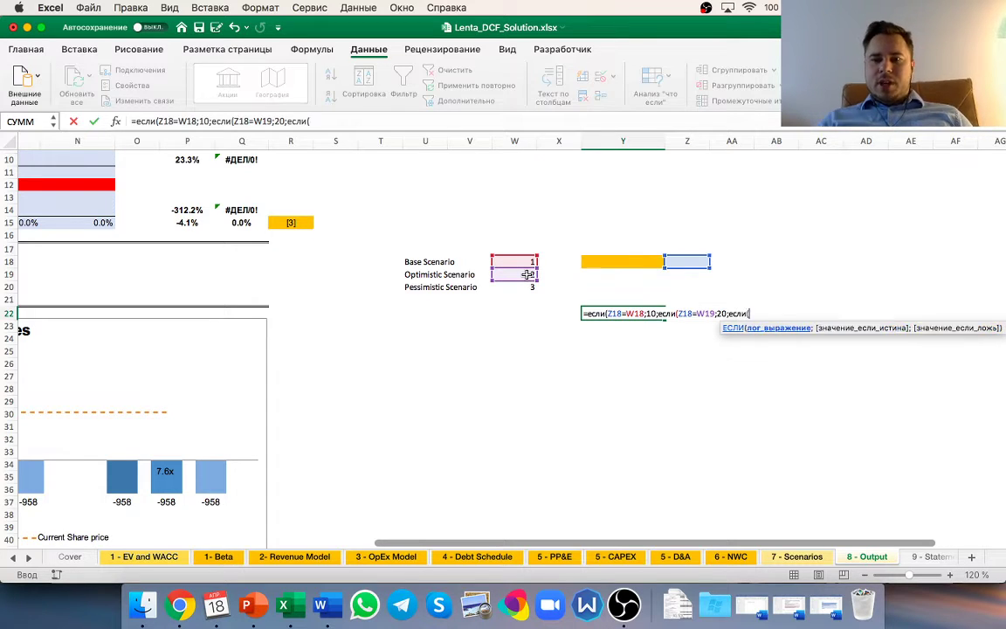
pyautogui.click(686, 261)
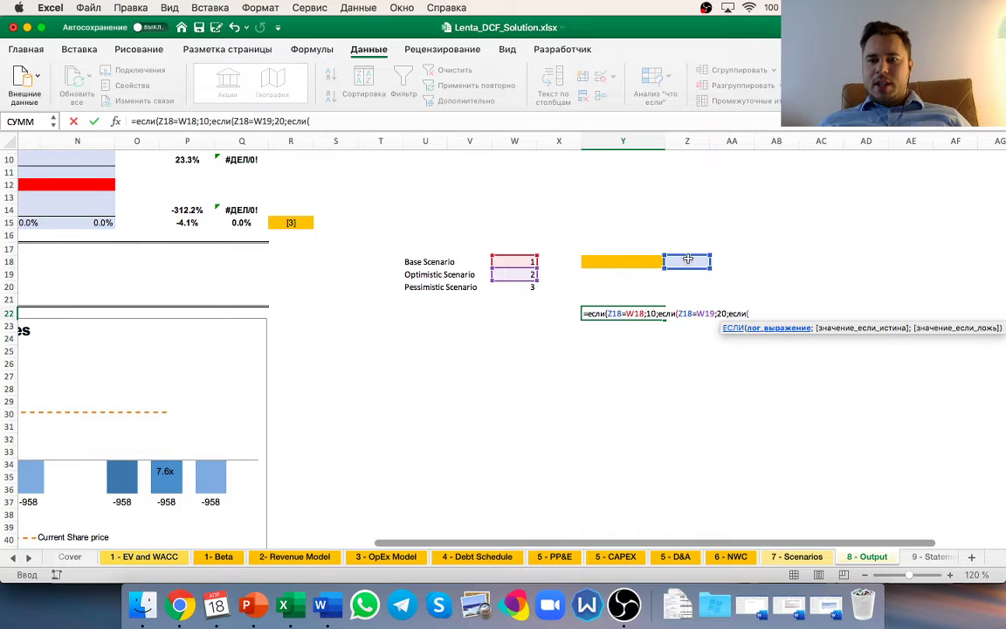
pyautogui.write('=')
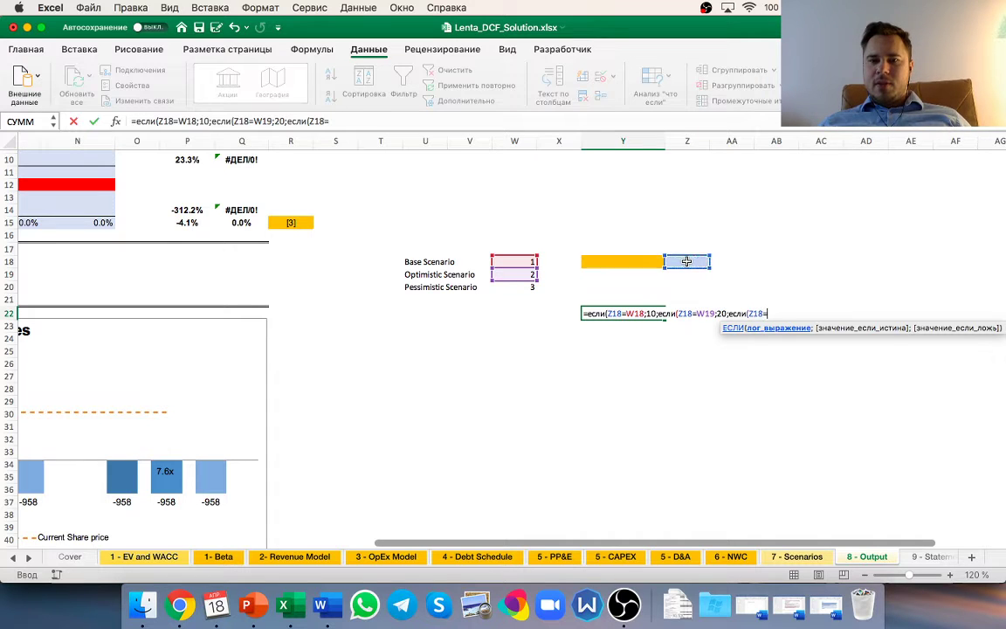
pyautogui.click(515, 287)
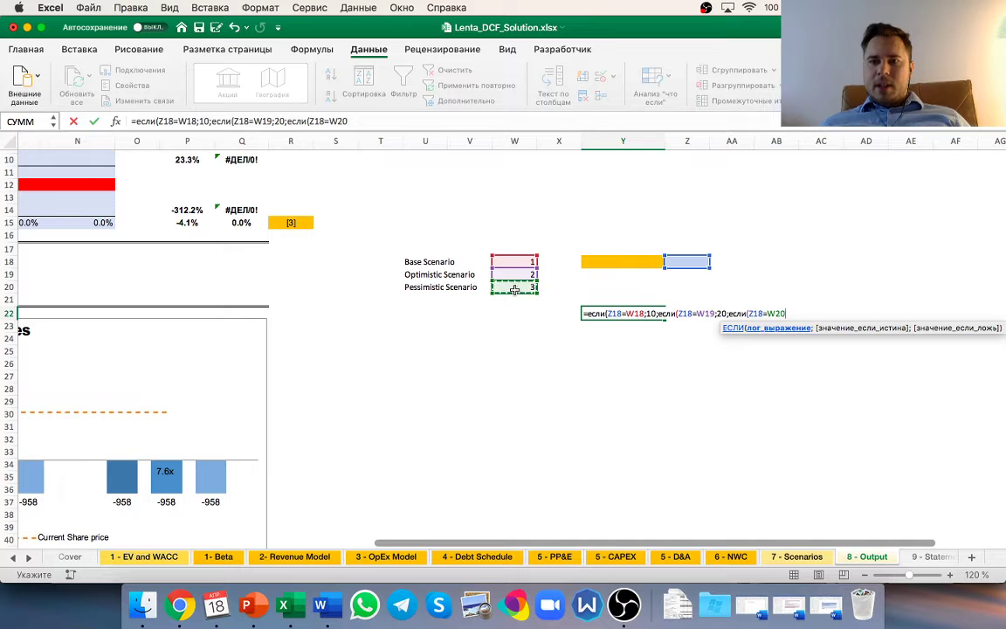
pyautogui.write(';30')
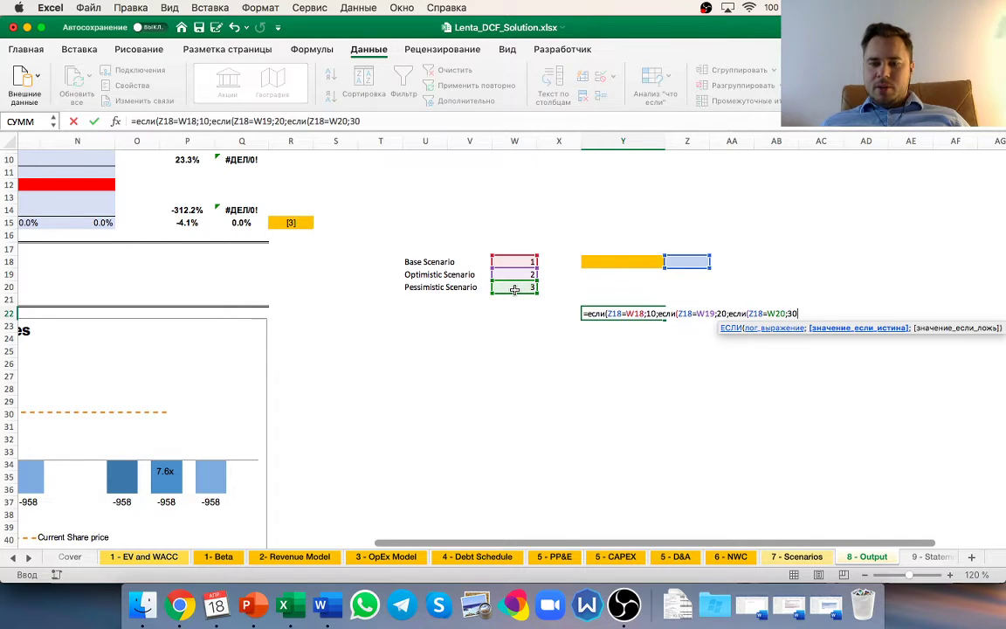
# - Finish the Y22 formula with the fallback text "ОШИБКА" and accept the proposed correction of its closing brackets
pyautogui.write(';')
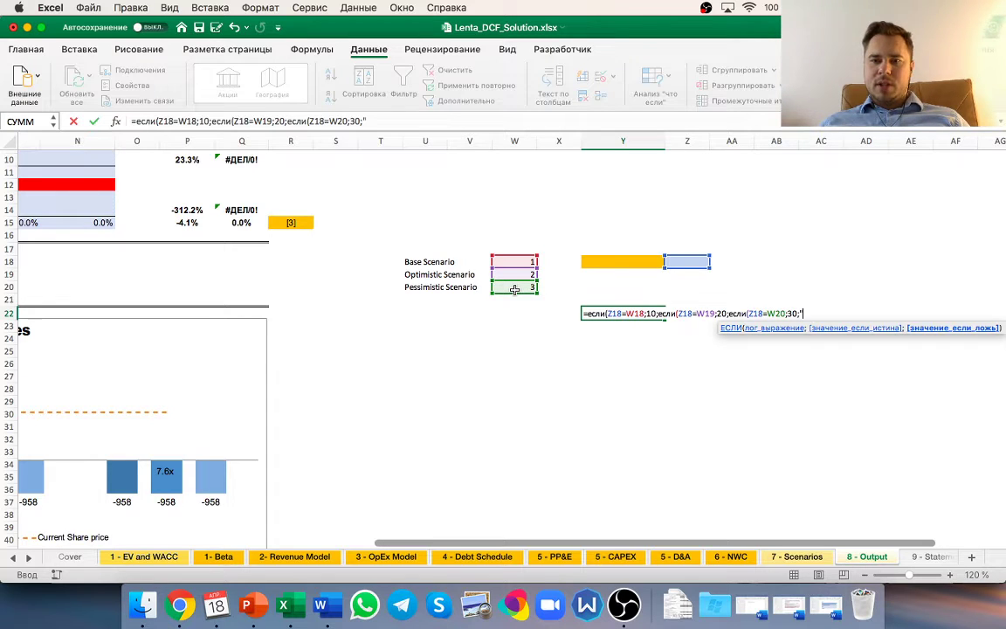
pyautogui.write('"ОШИ')
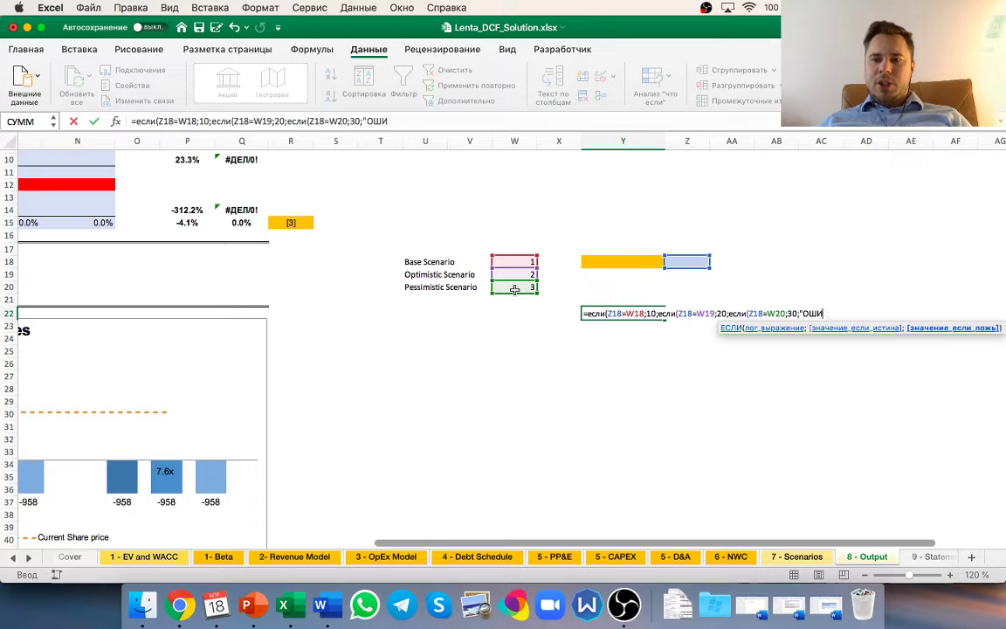
pyautogui.write('ЮКБКА')
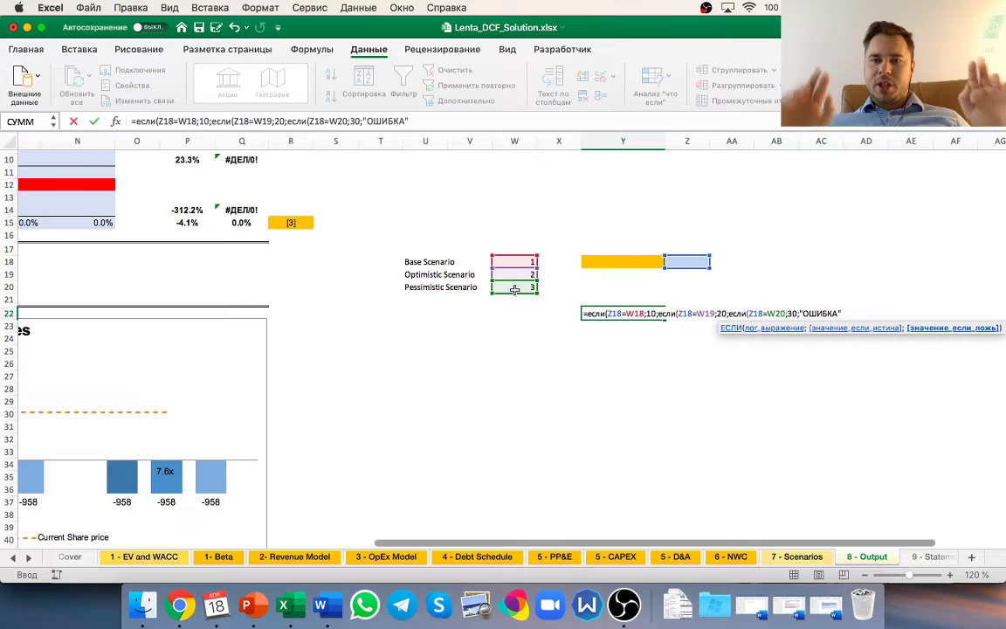
pyautogui.write(')')
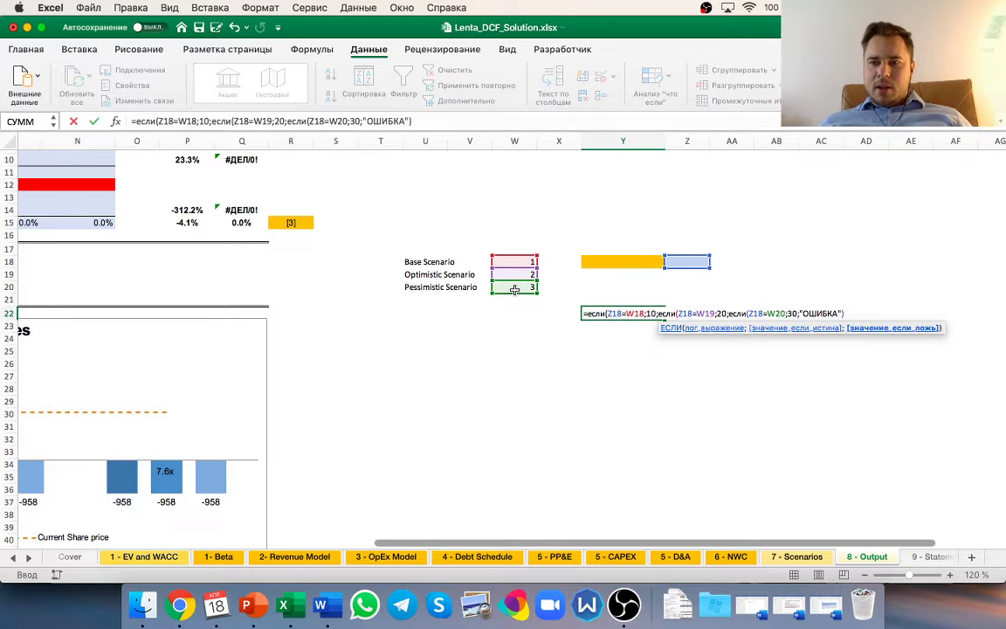
pyautogui.press('Return')
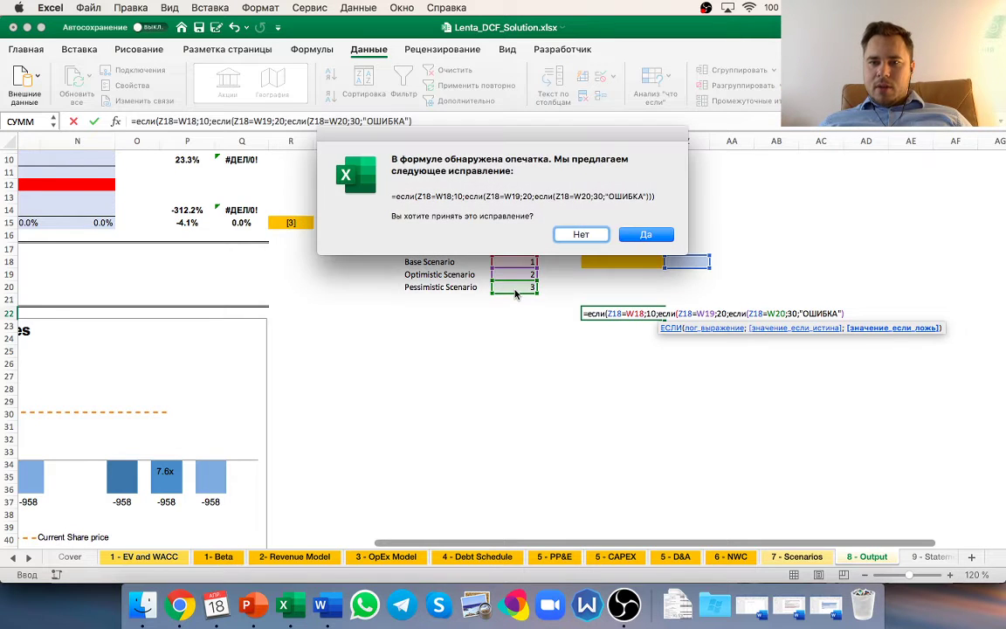
pyautogui.click(645, 236)
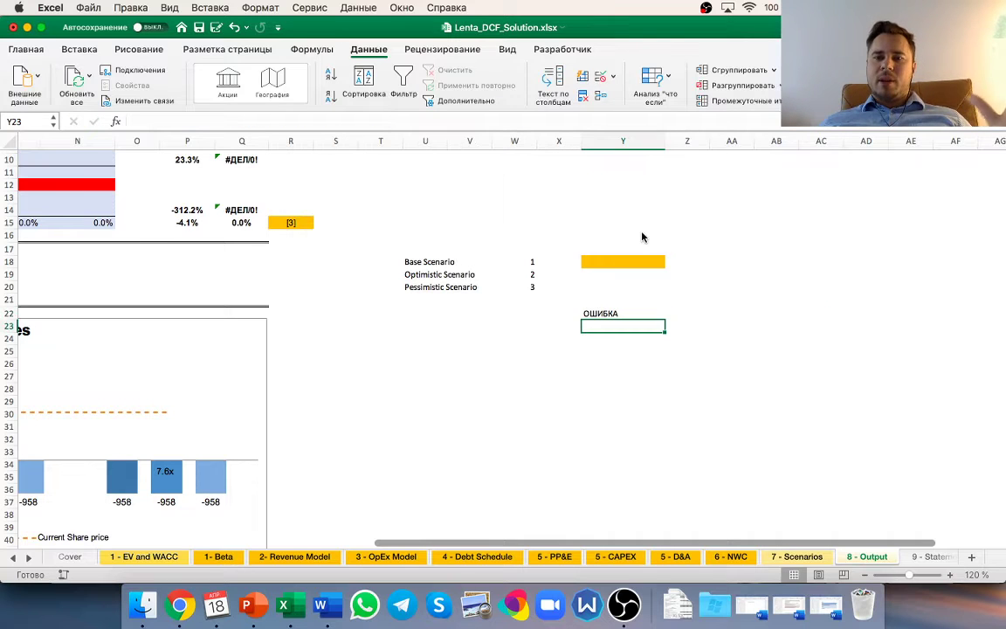
# - Test the Y22 formula by entering the scenario codes 1, 2 and 3 in turn in Z18
pyautogui.click(699, 260)
pyautogui.write('1')
pyautogui.press('Return')
pyautogui.click(700, 261)
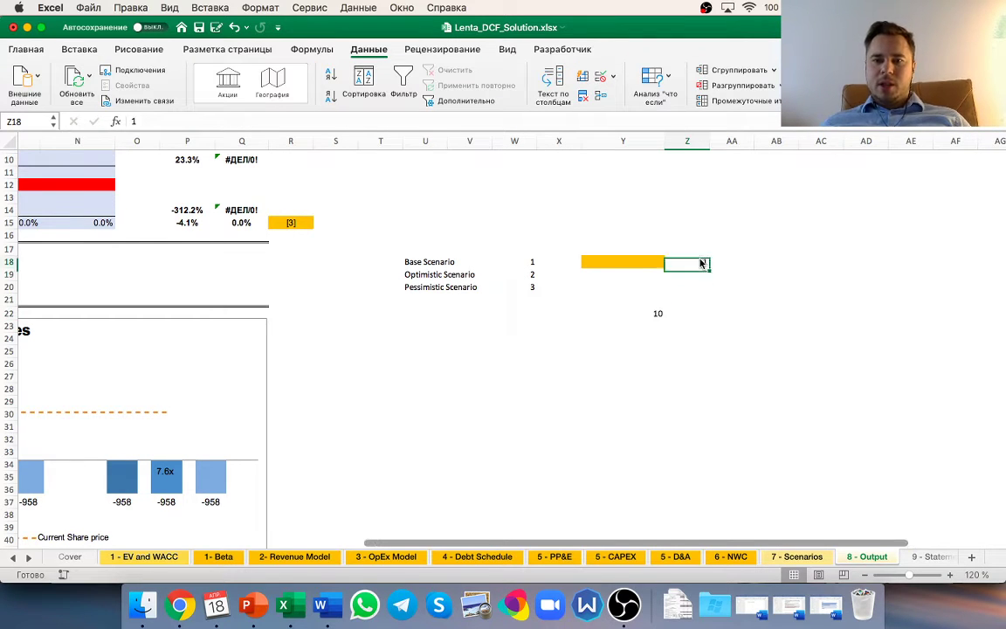
pyautogui.write('2')
pyautogui.press('Return')
pyautogui.click(702, 262)
pyautogui.write('3')
pyautogui.press('Return')
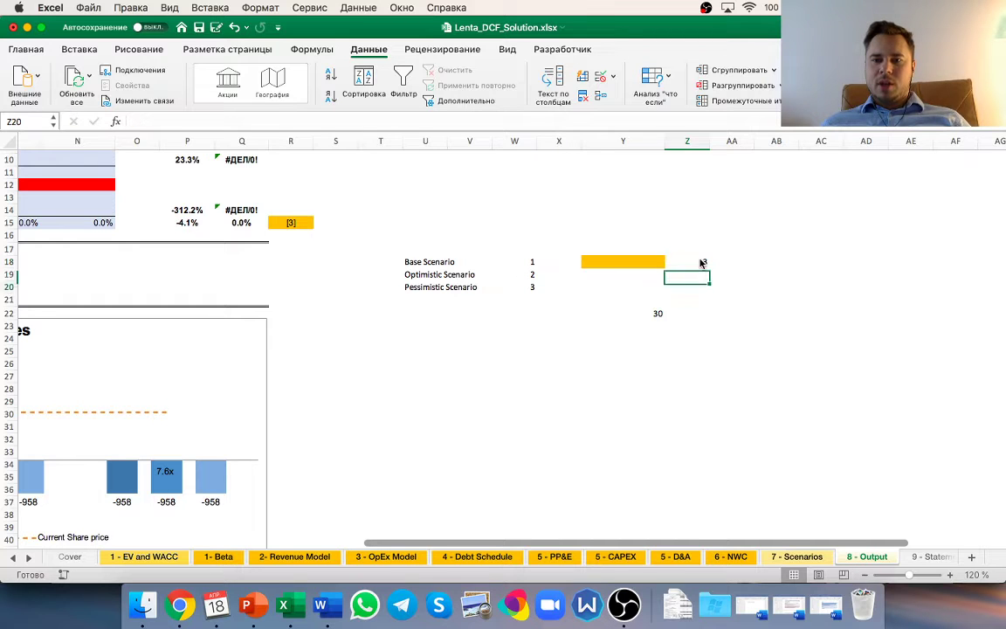
# - Enter the values 10, 20 and 30 in X18:X20 beside the three scenario codes
pyautogui.press('Left')
pyautogui.press('Down')
pyautogui.press('Down')
pyautogui.press('Down')
pyautogui.press('Left')
pyautogui.press('Up')
pyautogui.press('Up')
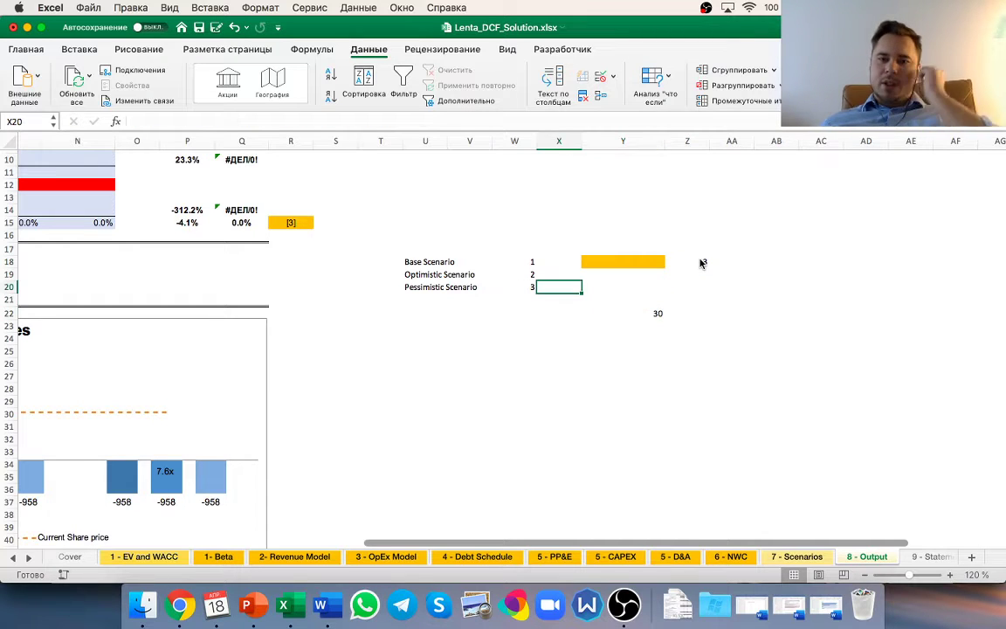
pyautogui.press('Up')
pyautogui.press('Up')
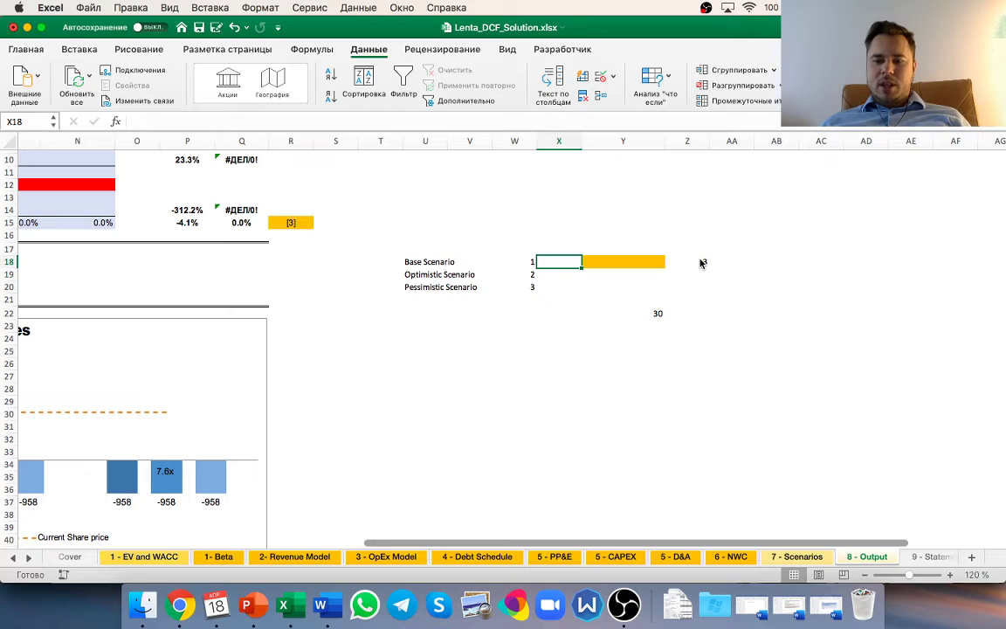
pyautogui.write('10')
pyautogui.press('Return')
pyautogui.write('20')
pyautogui.press('Return')
pyautogui.write('30')
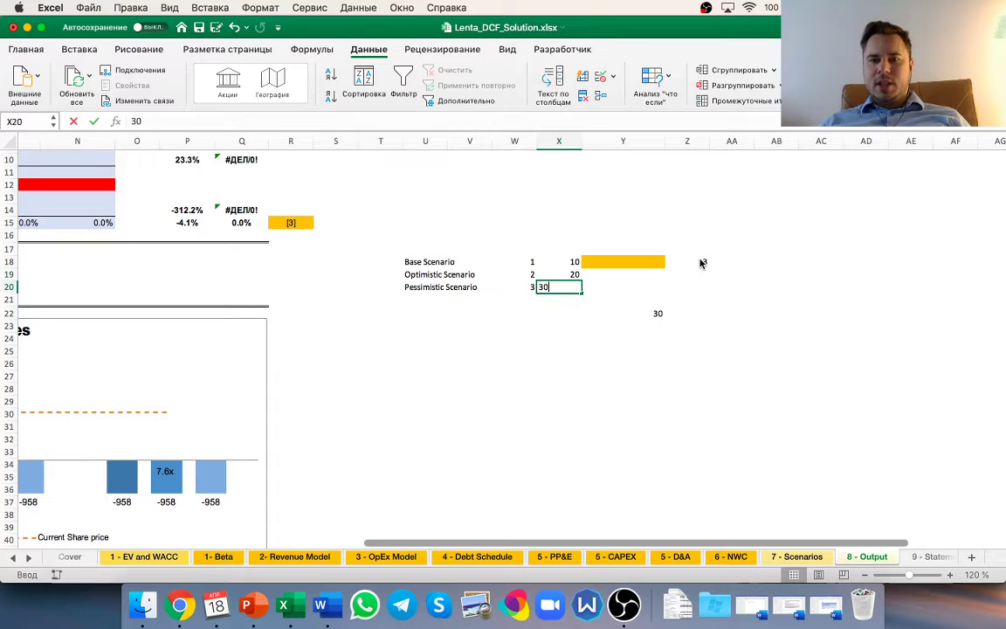
pyautogui.press('Return')
# - Replace the fixed values 10 and 20 in the Y22 formula with references to X18 and X19
pyautogui.click(653, 313)
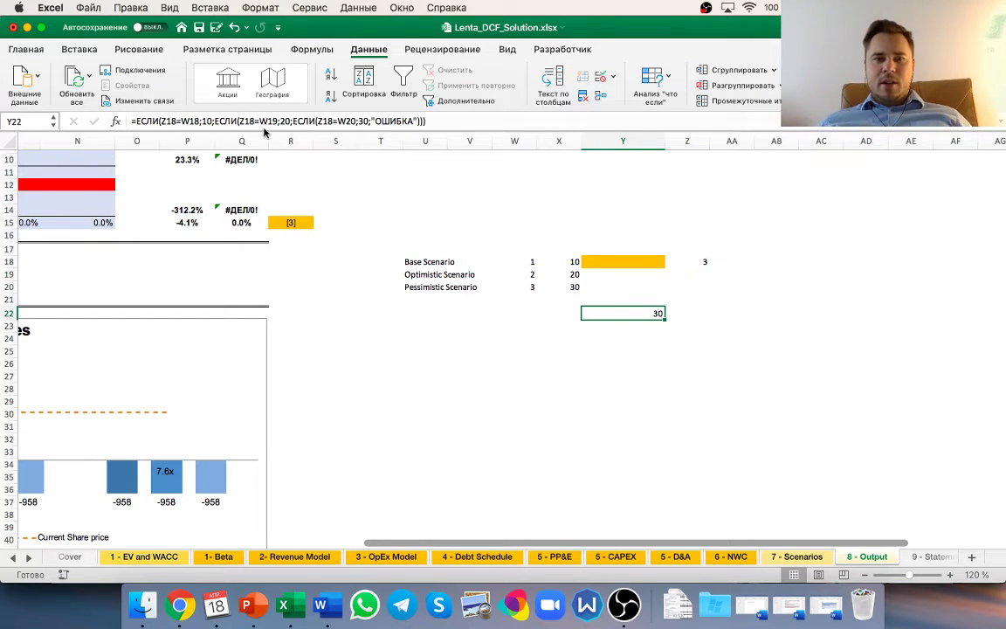
pyautogui.click(219, 121)
pyautogui.press('BackSpace')
pyautogui.press('BackSpace')
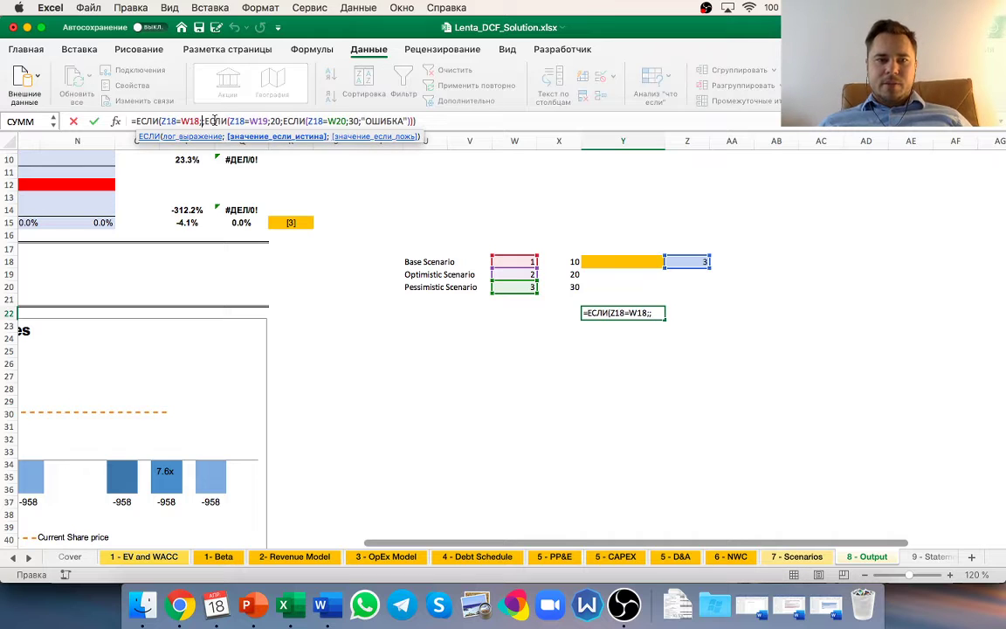
pyautogui.click(295, 120)
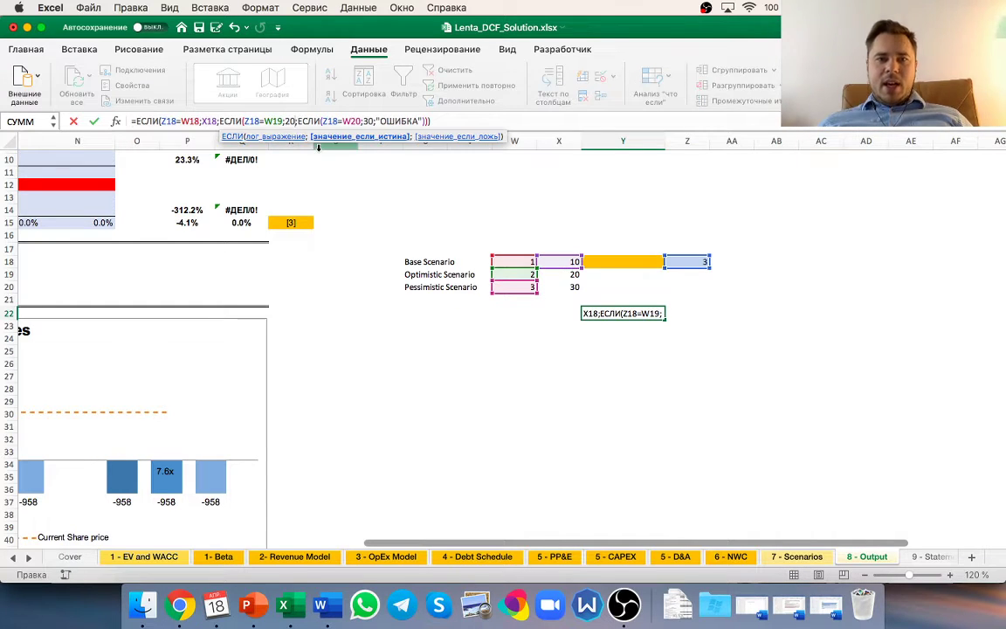
pyautogui.press('BackSpace')
pyautogui.press('BackSpace')
pyautogui.click(551, 278)
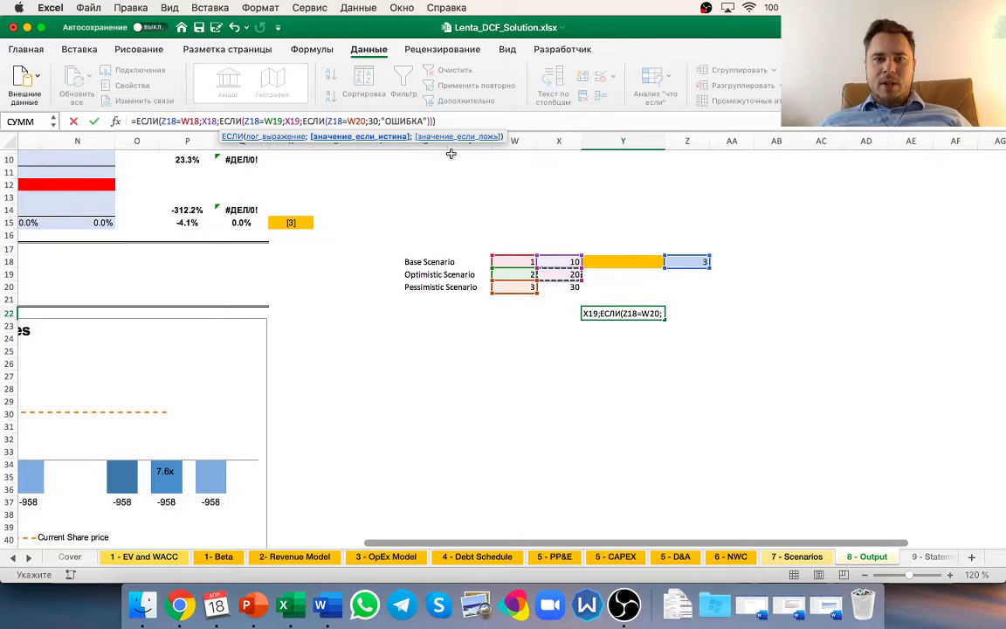
# - Replace the fixed value 30 in the Y22 formula with a reference to X20 and accept the formula
pyautogui.click(383, 122)
pyautogui.press('BackSpace')
pyautogui.press('BackSpace')
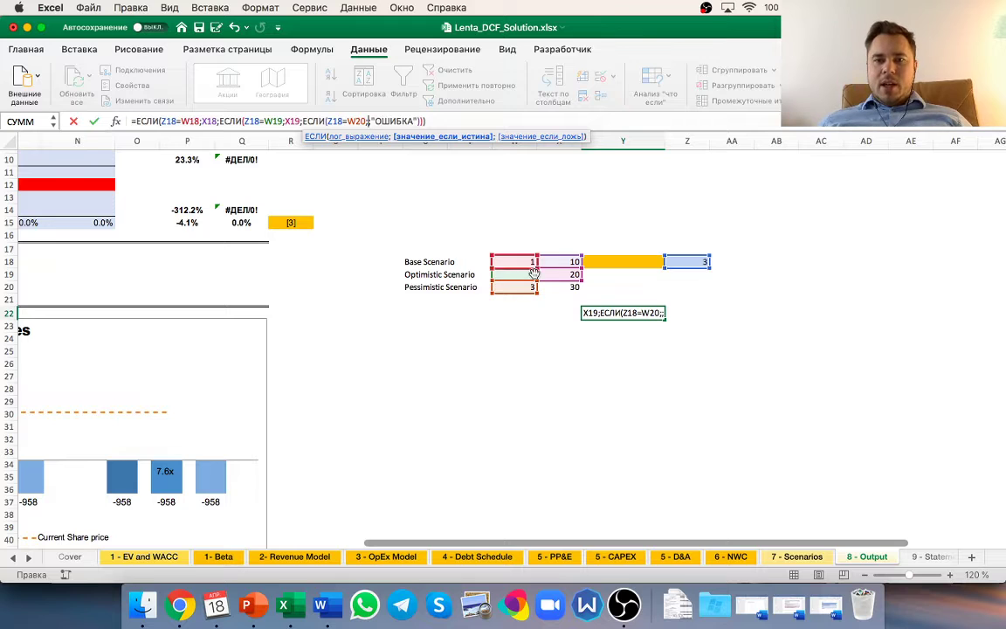
pyautogui.click(552, 286)
pyautogui.press('Return')
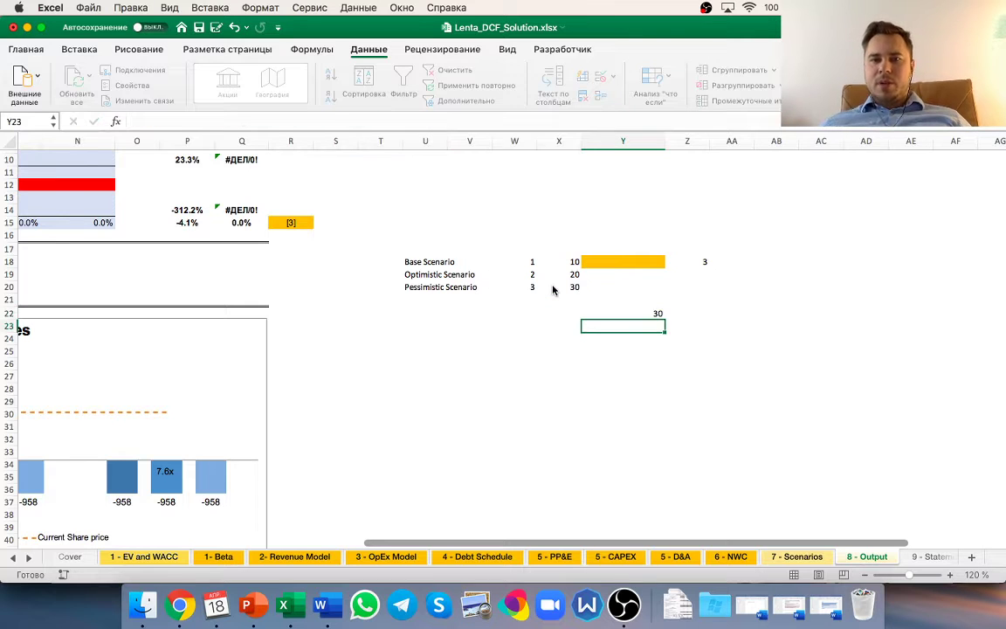
# - Test the cell-linked Y22 formula by entering the codes 1, 2 and 3 in turn in Z18, and clear the stray 3 from Z19
pyautogui.press('Up')
pyautogui.press('Up')
pyautogui.press('Up')
pyautogui.press('Up')
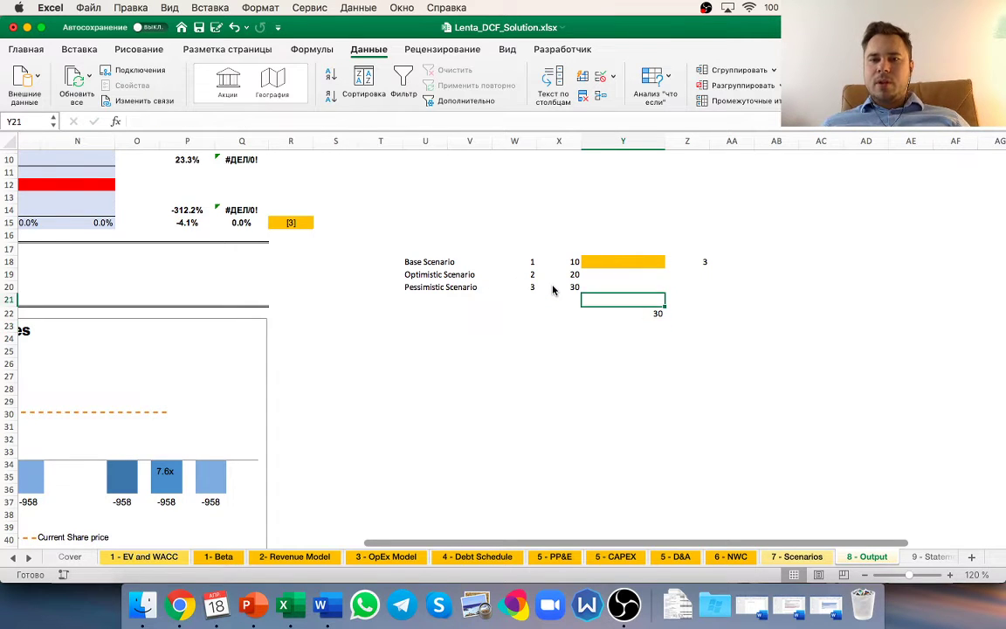
pyautogui.press('Right')
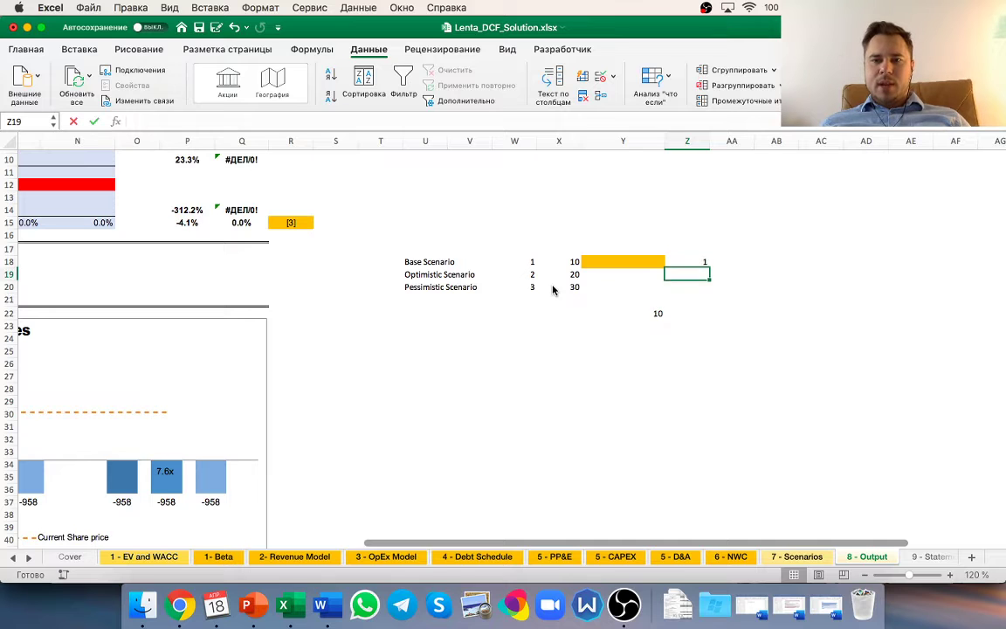
pyautogui.write('3')
pyautogui.press('Up')
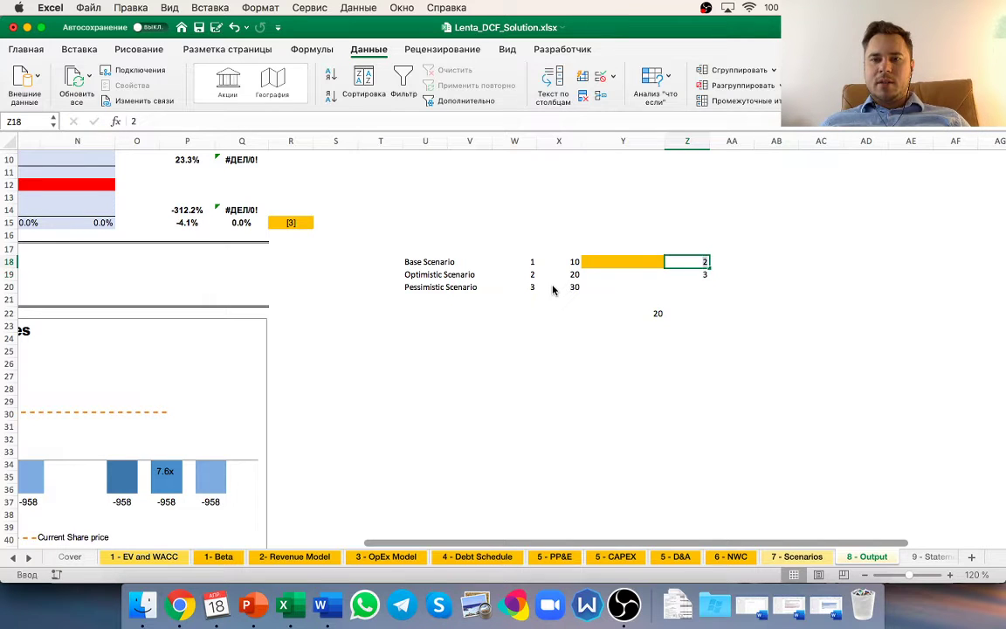
pyautogui.write('3')
pyautogui.press('Down')
pyautogui.press('Down')
pyautogui.press('Up')
pyautogui.press('Delete')
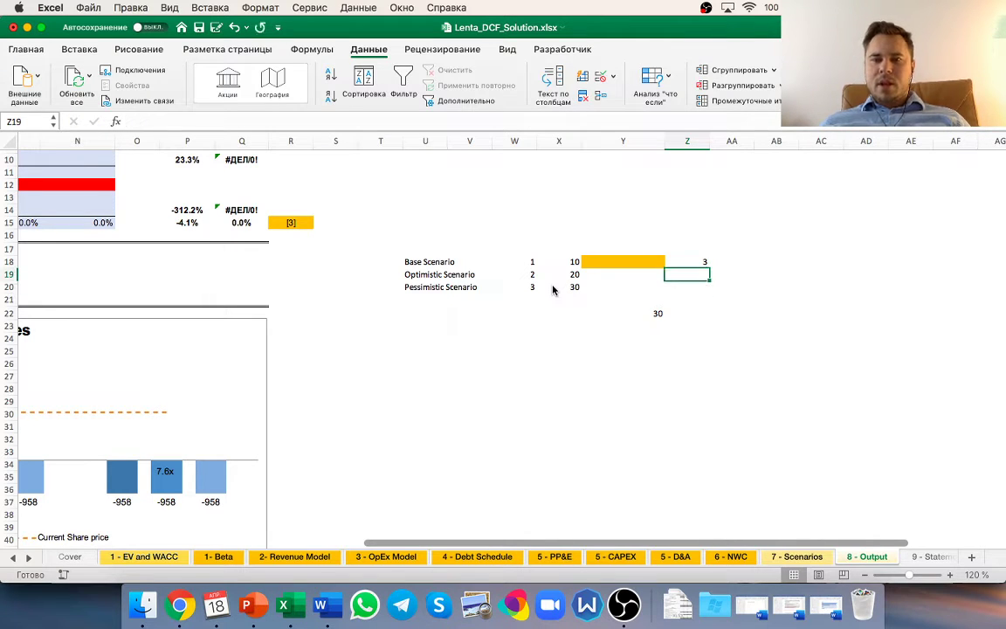
# - Start a ВЫБОР formula in Y23 with W18 as its index number
pyautogui.scroll(3, 566, 349)
pyautogui.scroll(-2, 565, 348)
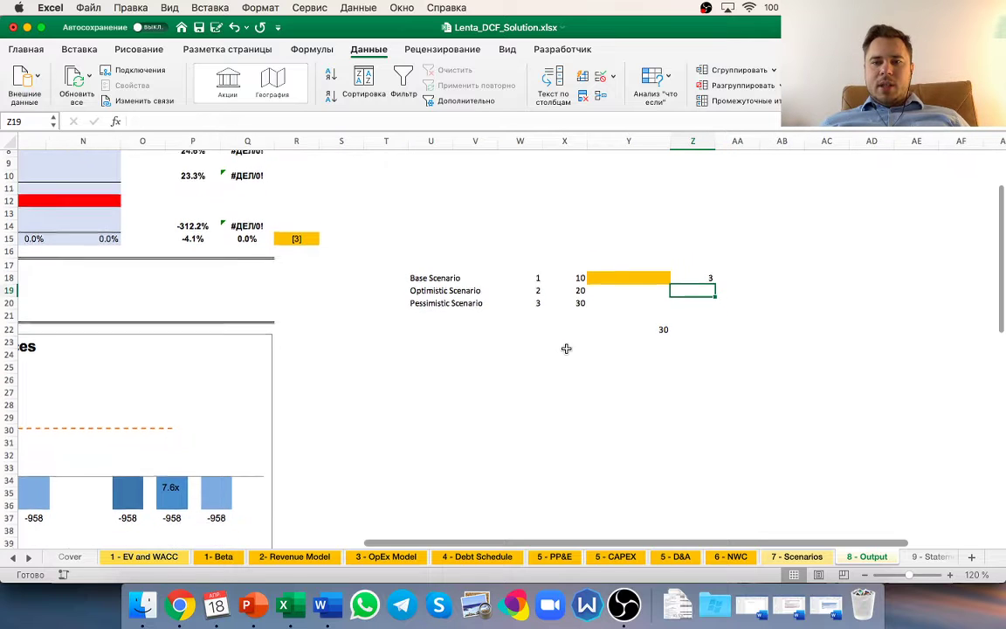
pyautogui.click(537, 345)
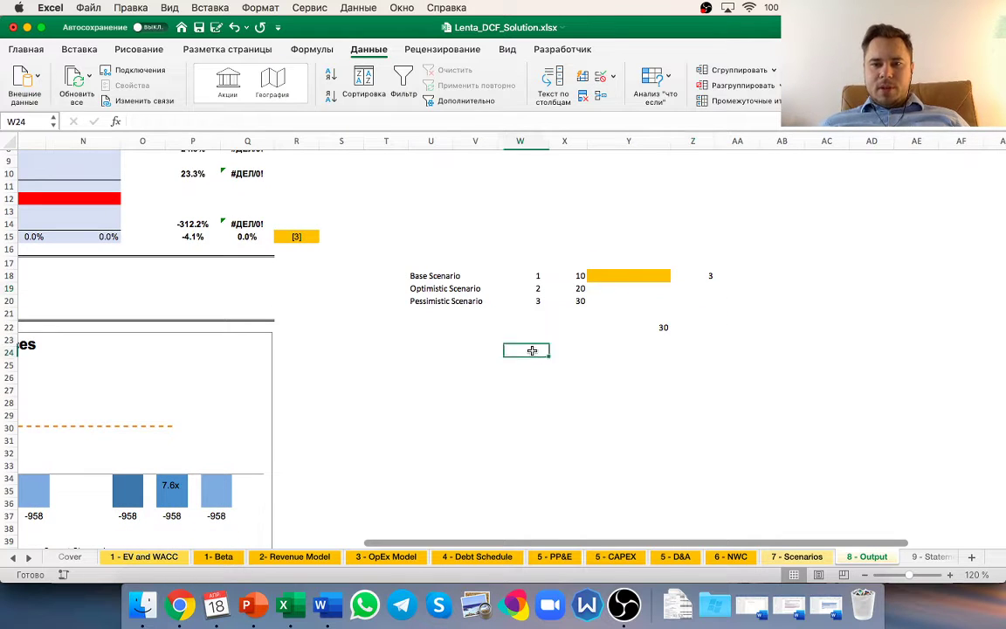
pyautogui.press('Right')
pyautogui.press('Right')
pyautogui.press('Right')
pyautogui.press('Left')
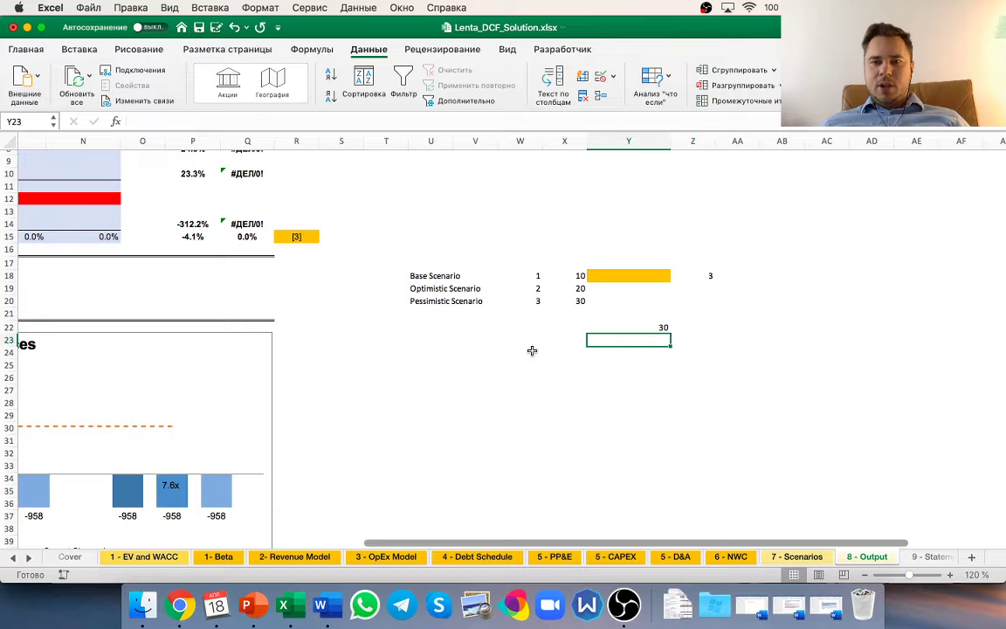
pyautogui.press('Down')
pyautogui.press('Up')
pyautogui.write('=выбор(')
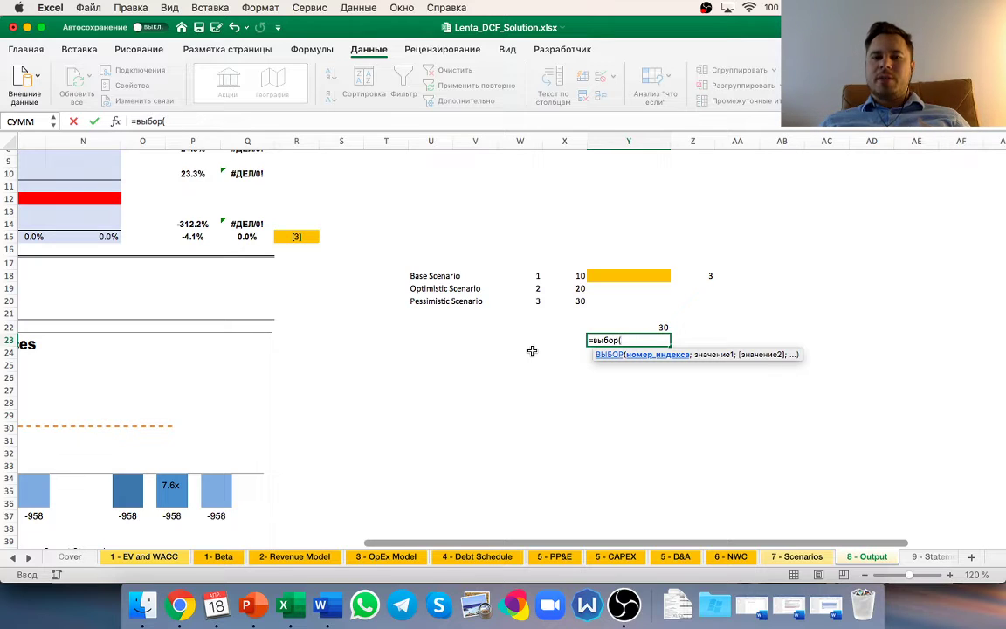
pyautogui.click(538, 340)
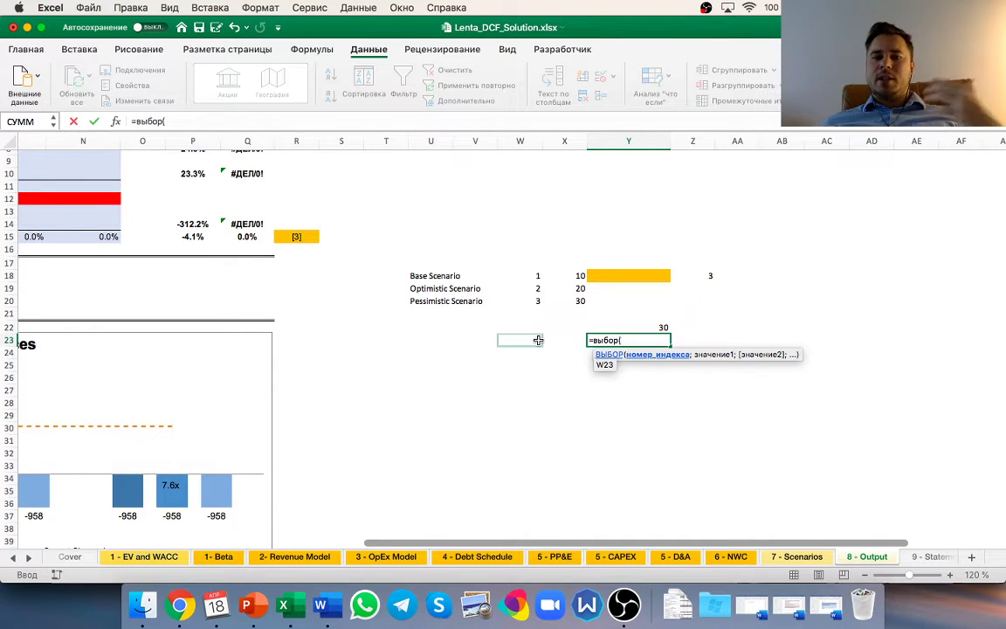
pyautogui.click(533, 274)
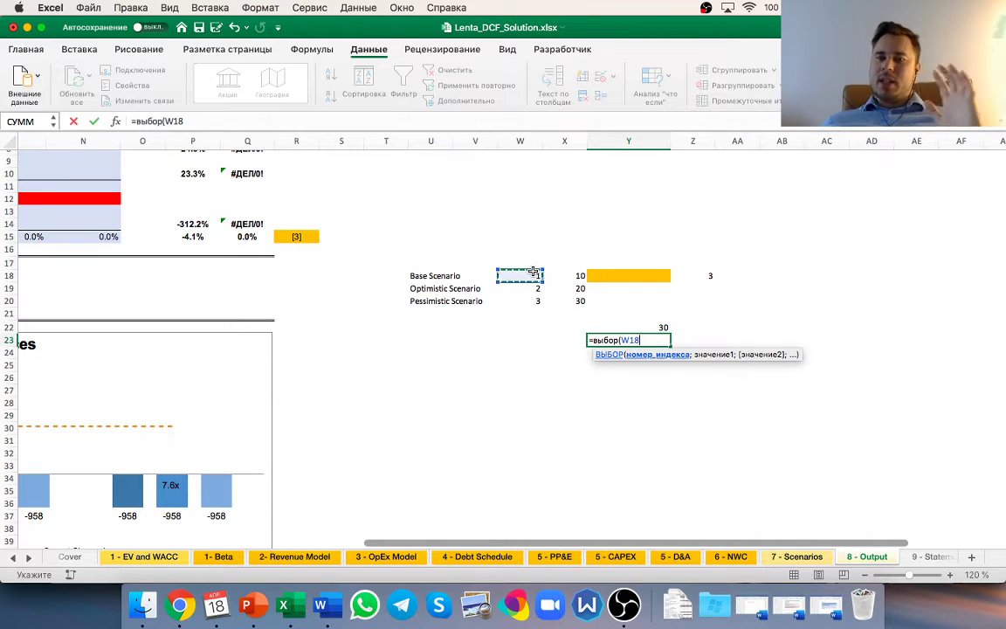
pyautogui.write('ж')
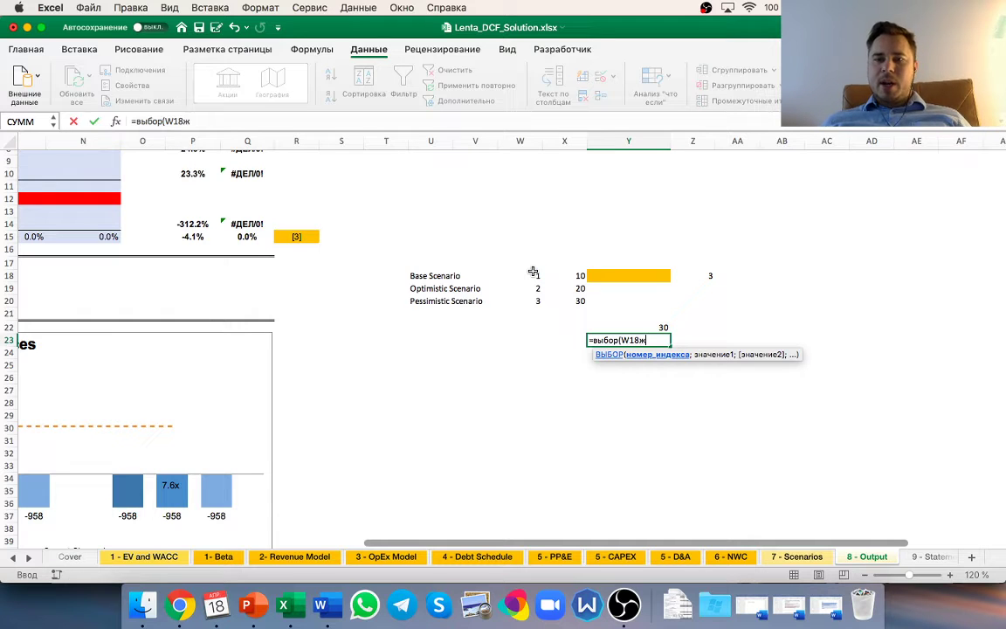
pyautogui.press('BackSpace')
pyautogui.write(';')
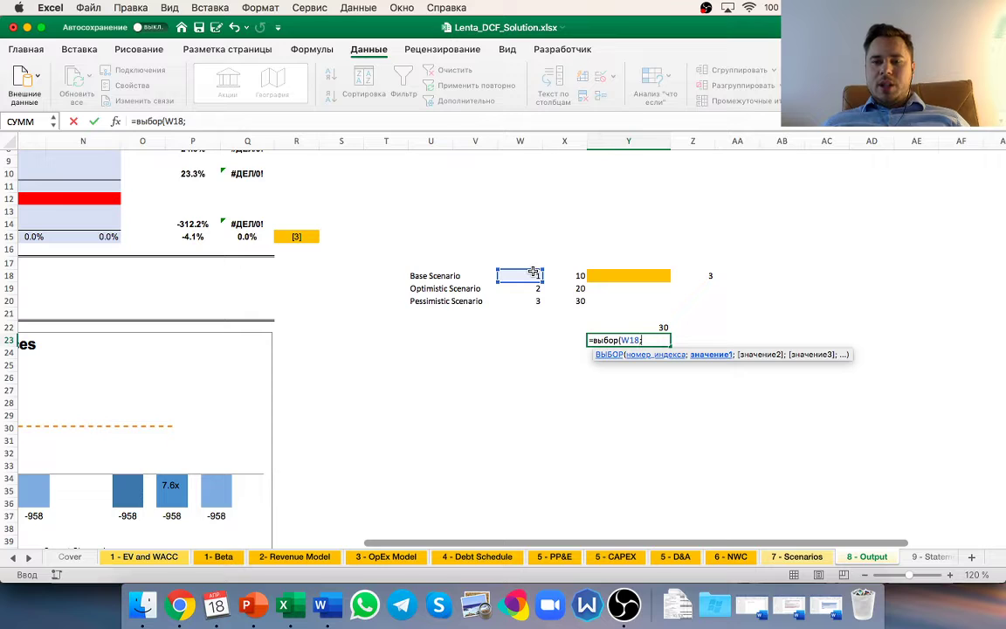
# - Add X18, X19 and X20 as the three values of the ВЫБОР formula in Y23 and accept it
pyautogui.click(567, 275)
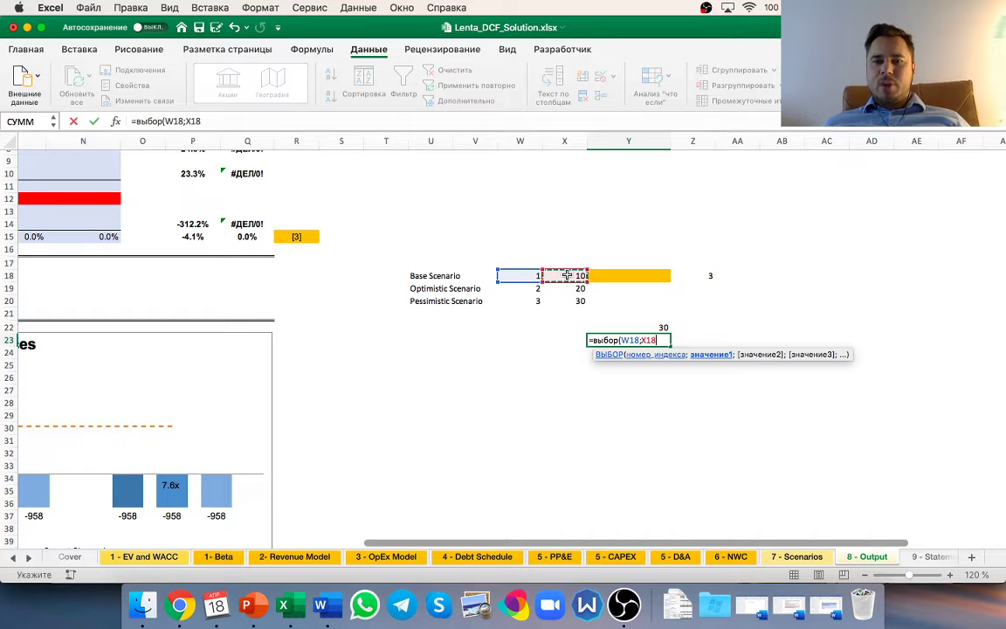
pyautogui.write(';')
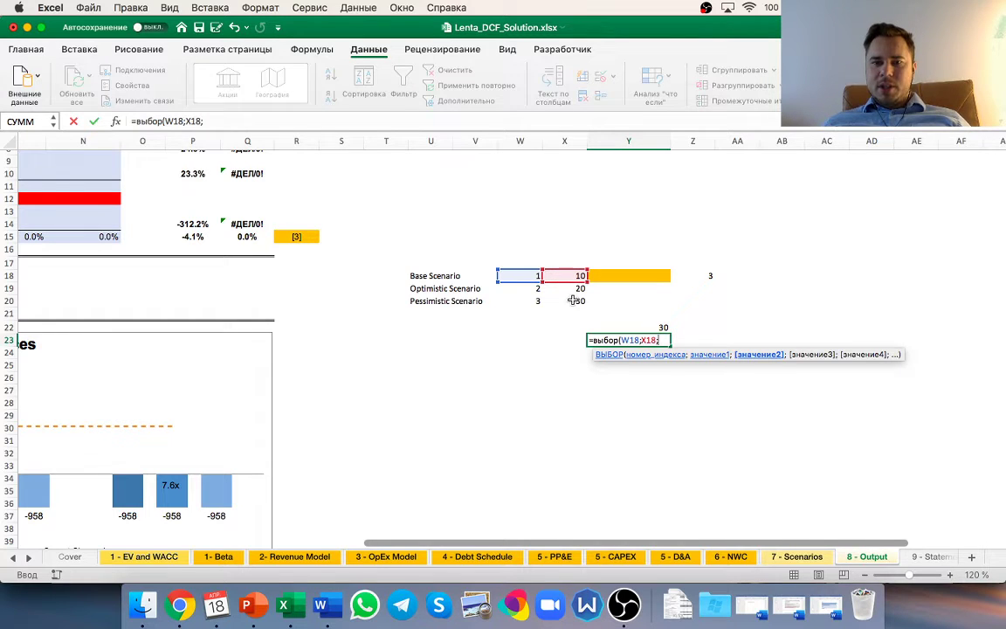
pyautogui.click(572, 289)
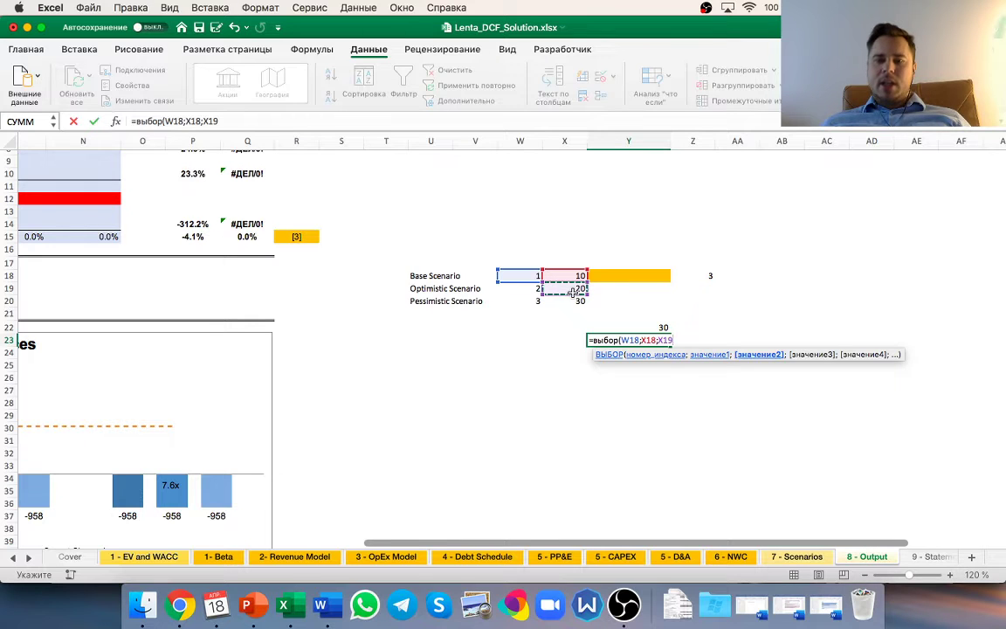
pyautogui.write(';')
pyautogui.click(568, 301)
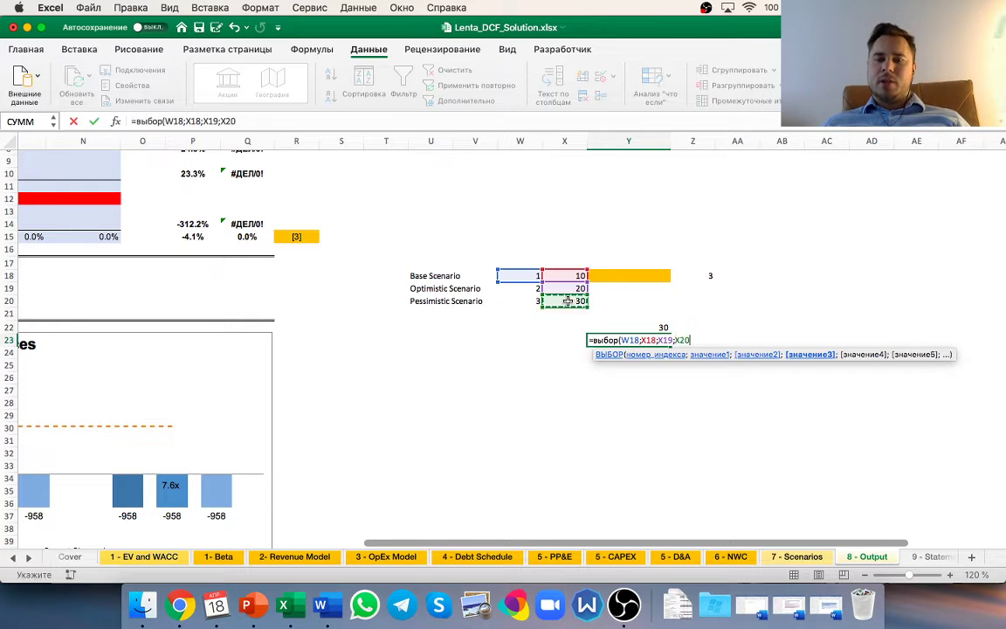
pyautogui.press('Return')
pyautogui.press('Up')
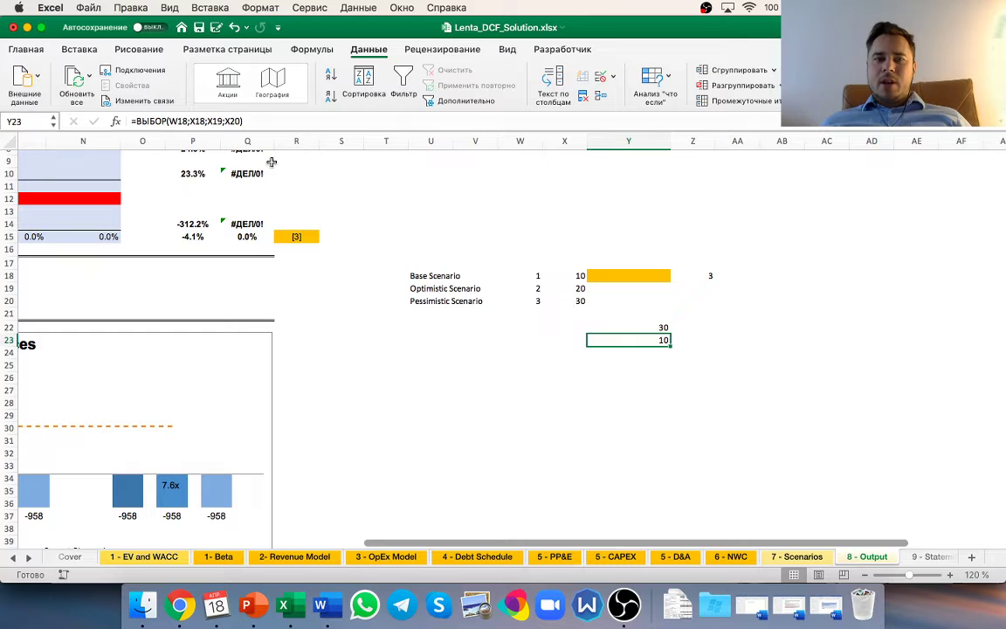
# - Change the index reference of the ВЫБОР formula in Y23 to the scenario code cell Z18
pyautogui.click(183, 121)
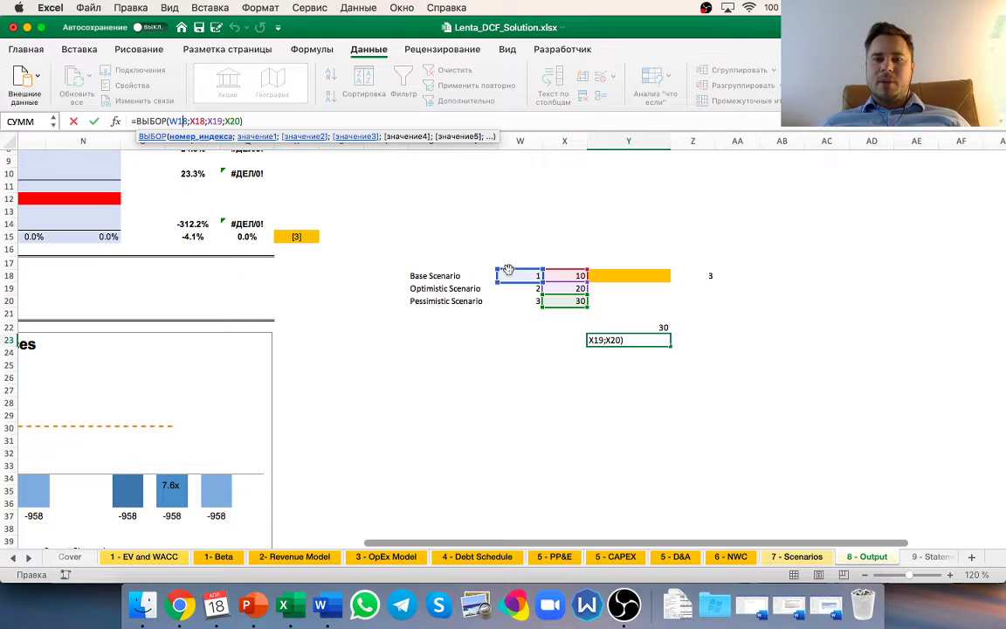
pyautogui.moveTo(509, 280); pyautogui.dragTo(708, 277)
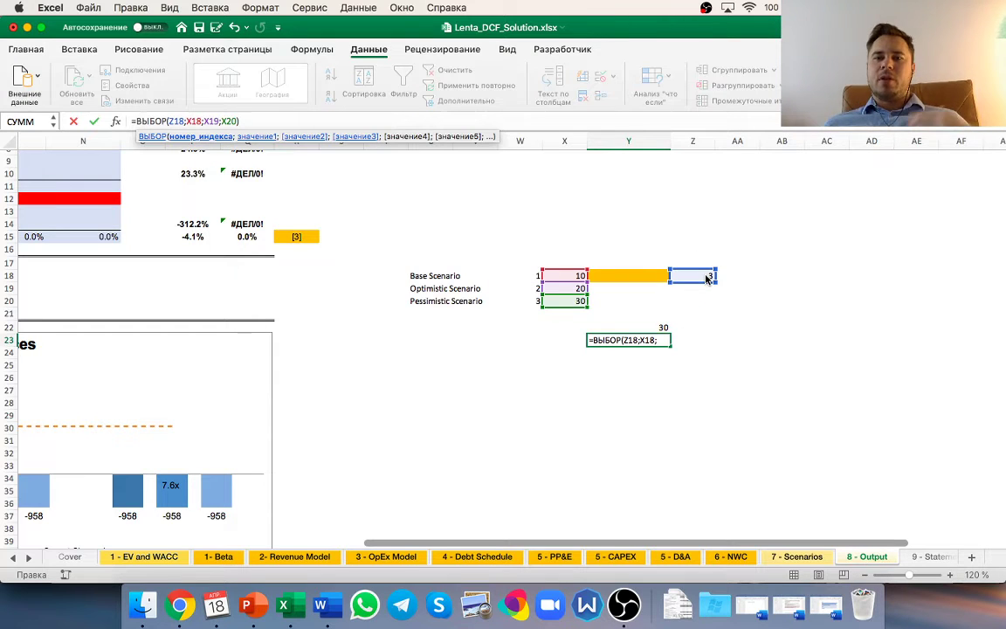
pyautogui.press('Return')
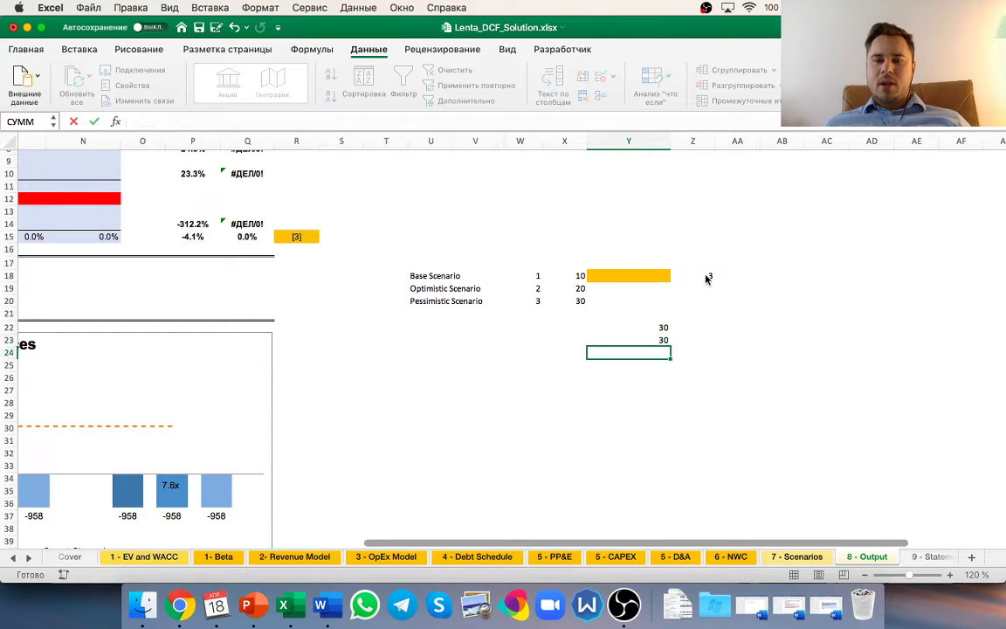
pyautogui.press('Up')
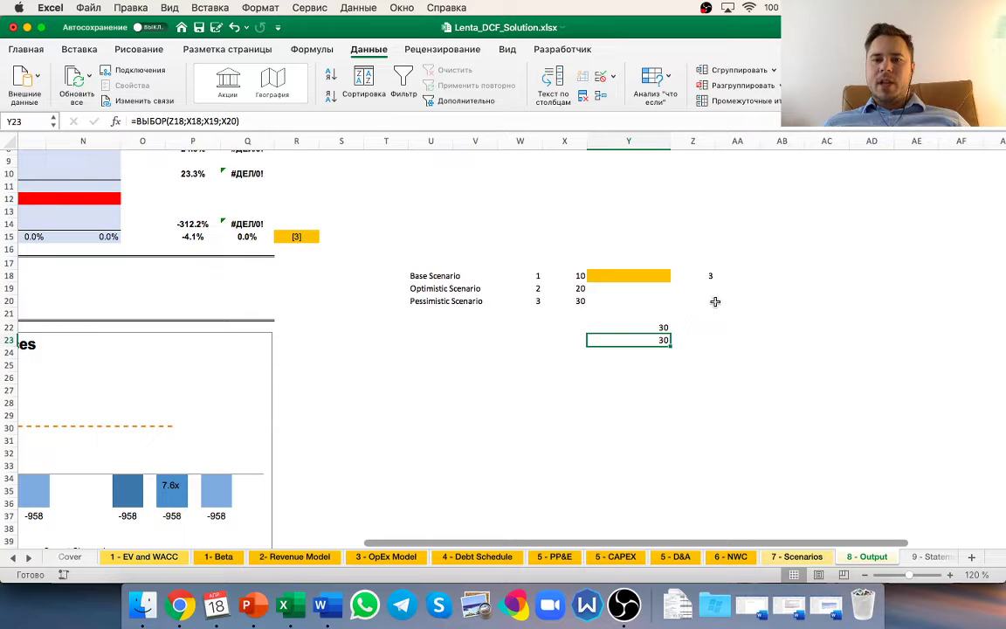
# - Test the formulas in Y22 and Y23 together by entering the scenario codes 1, 2 and 3 in turn in Z18
pyautogui.click(703, 276)
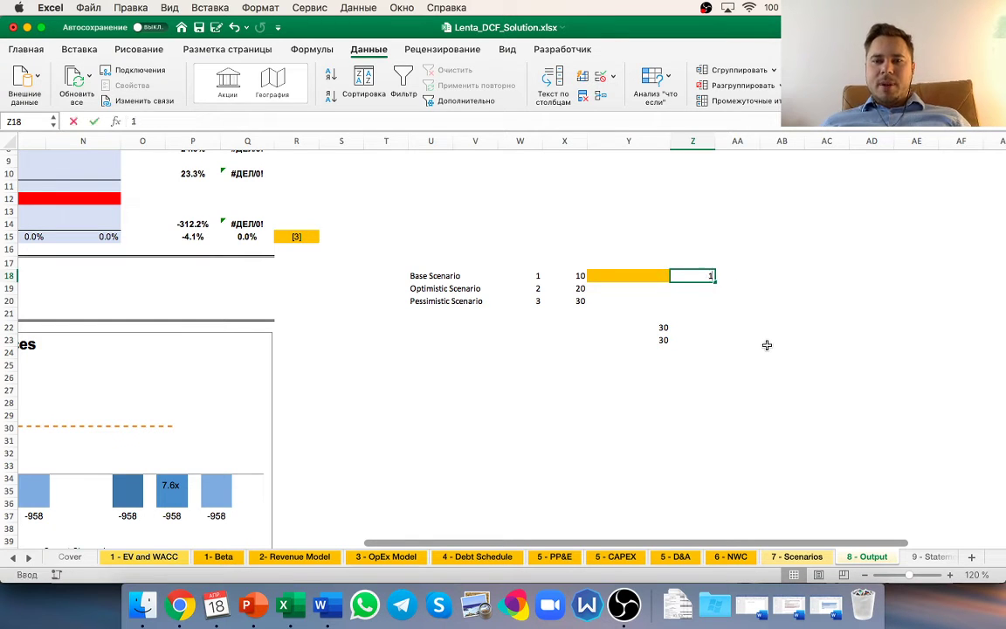
pyautogui.write('1')
pyautogui.press('Return')
pyautogui.press('Up')
pyautogui.write('2')
pyautogui.press('Return')
pyautogui.press('Up')
pyautogui.write('3')
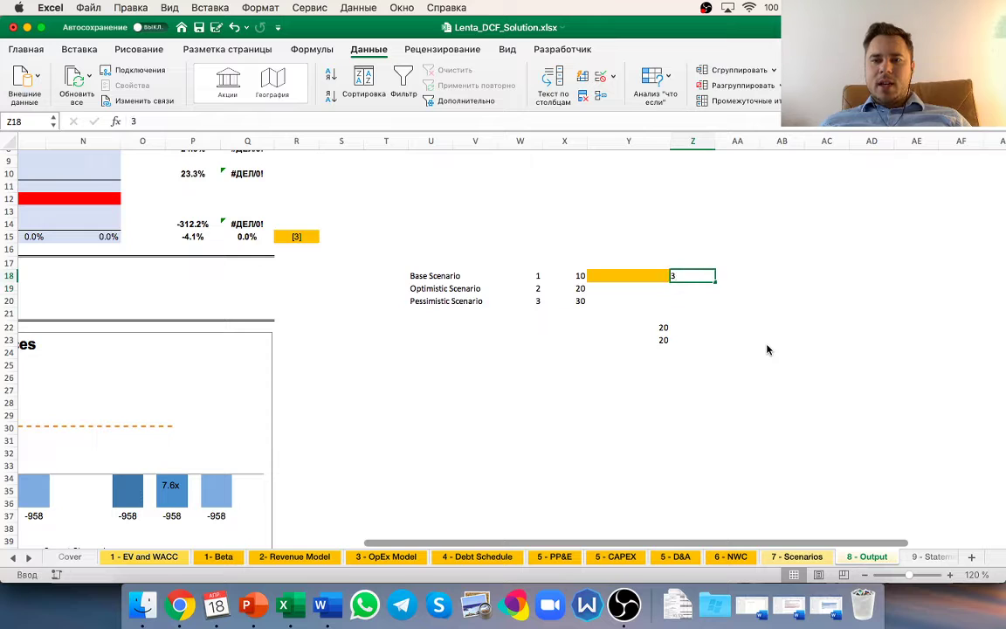
pyautogui.press('Return')
# - Enter the undefined scenario code 4 in Z18 and compare how the formulas in Y22 and Y23 handle it
pyautogui.press('Up')
pyautogui.write('4')
pyautogui.press('Return')
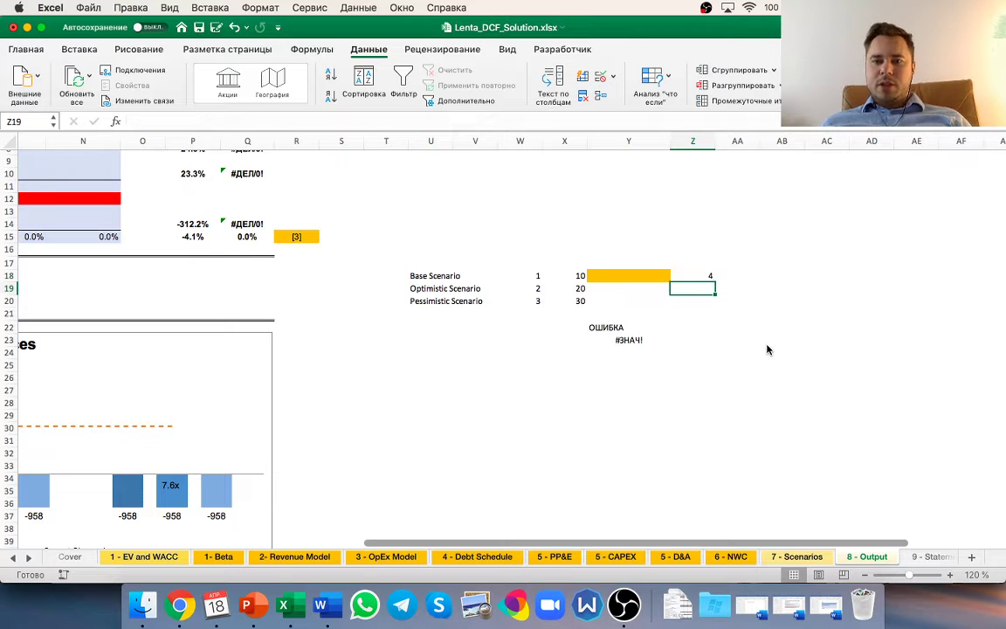
pyautogui.press('Down')
pyautogui.press('Down')
pyautogui.press('Down')
pyautogui.press('Left')
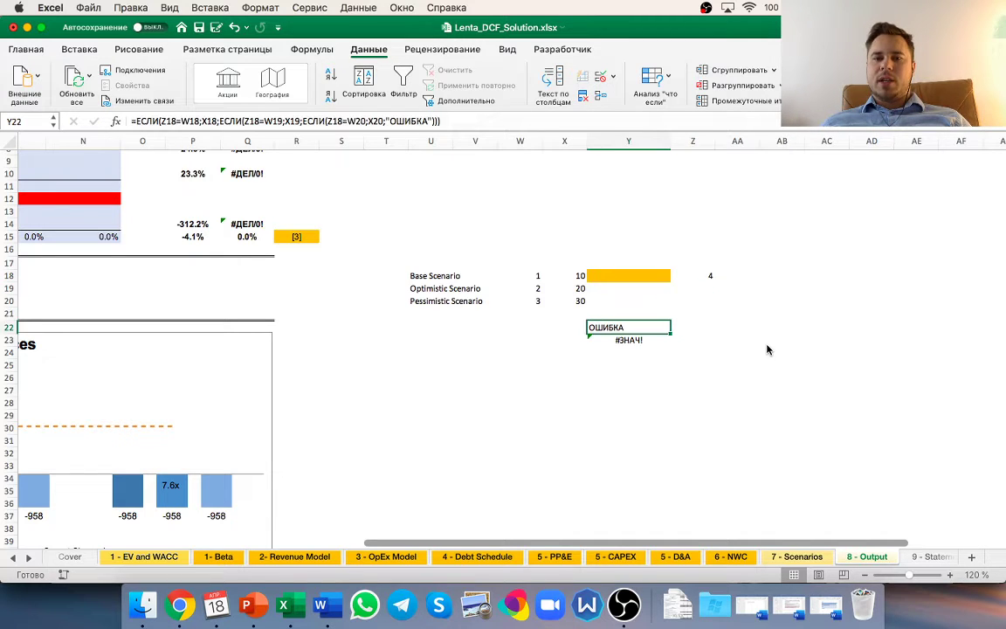
pyautogui.press('Down')
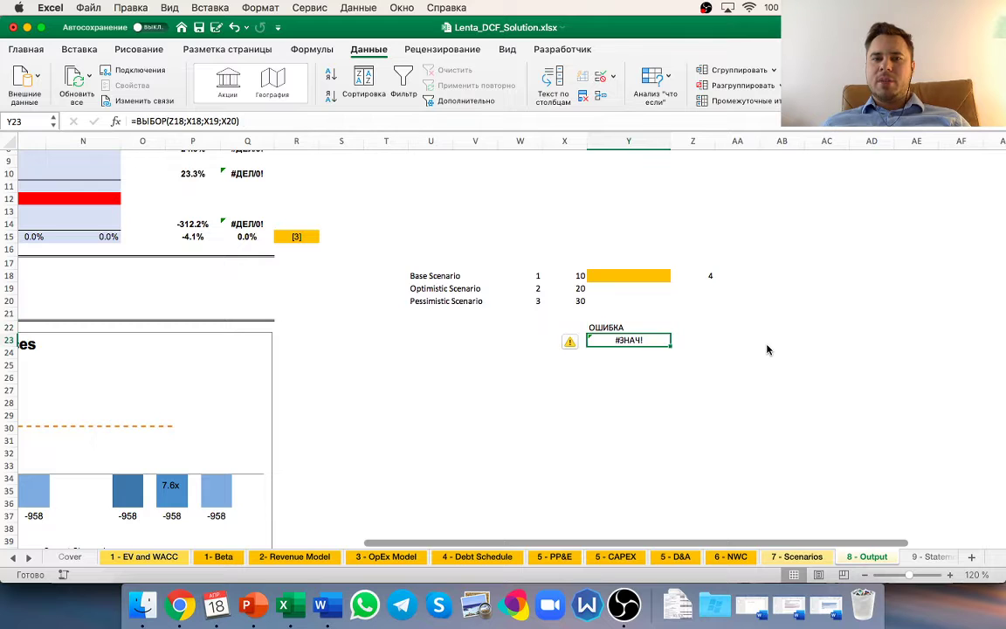
# - Check both formulas again by entering the code 3 and the undefined code 0 in turn in Z18
pyautogui.press('Up')
pyautogui.press('Up')
pyautogui.press('Right')
pyautogui.press('Up')
pyautogui.press('Right')
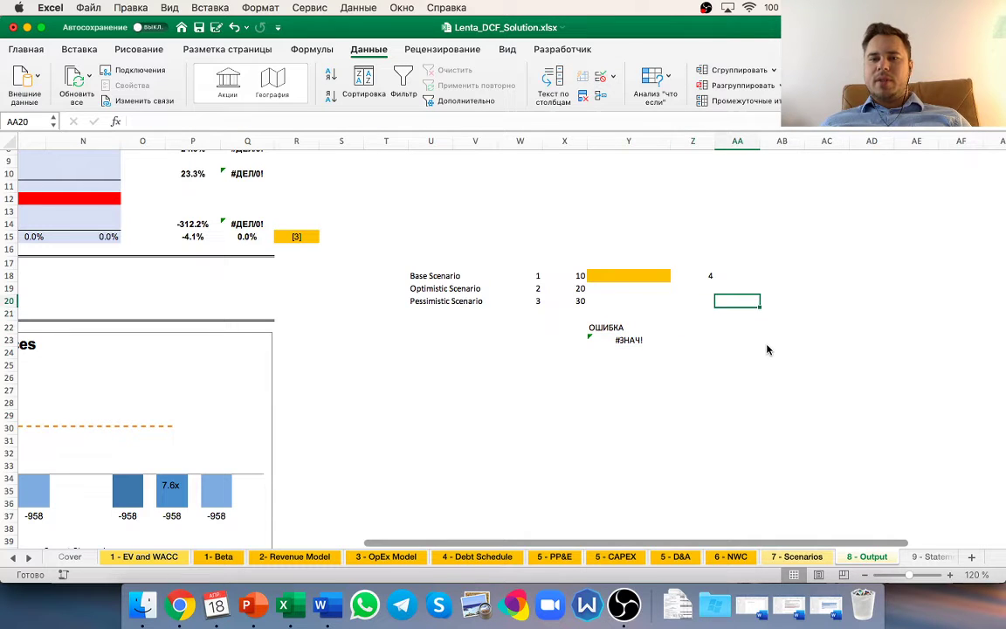
pyautogui.press('Left')
pyautogui.press('Up')
pyautogui.press('Up')
pyautogui.write('3')
pyautogui.press('Return')
pyautogui.press('Up')
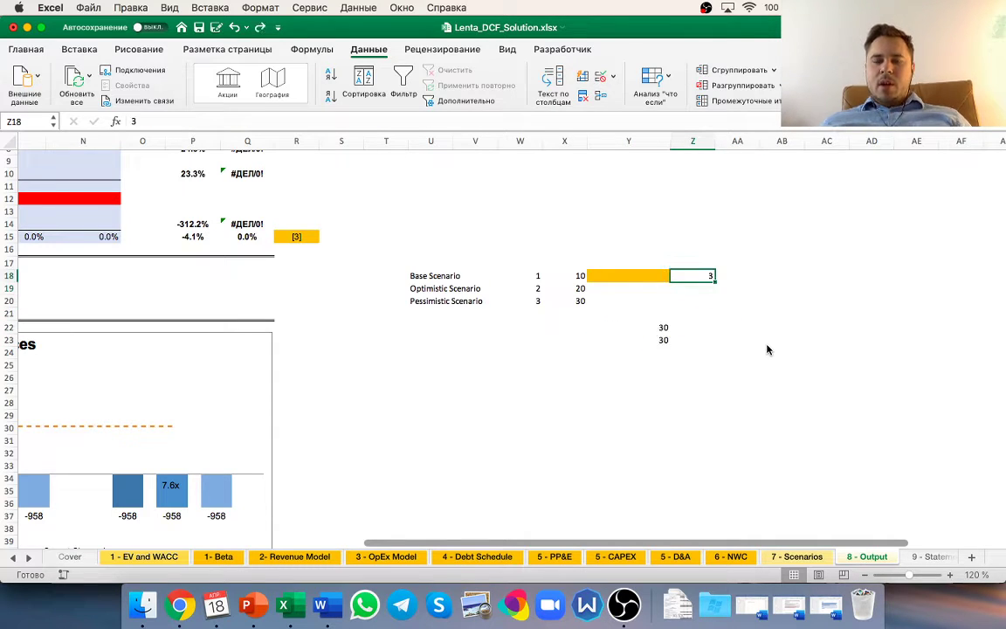
pyautogui.write('0')
pyautogui.press('Return')
pyautogui.press('Up')
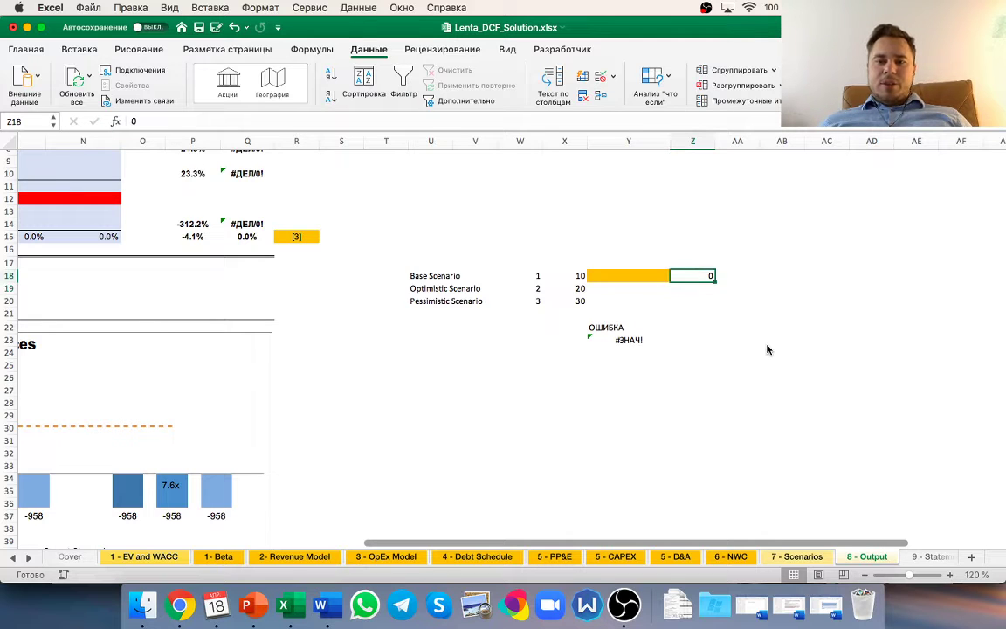
# - Run the scenario codes 1, 2 and 3 in turn through Z18 to test the formulas in Y22 and Y23 once more
pyautogui.write('1')
pyautogui.press('Return')
pyautogui.press('Up')
pyautogui.write('2')
pyautogui.press('Return')
pyautogui.press('Up')
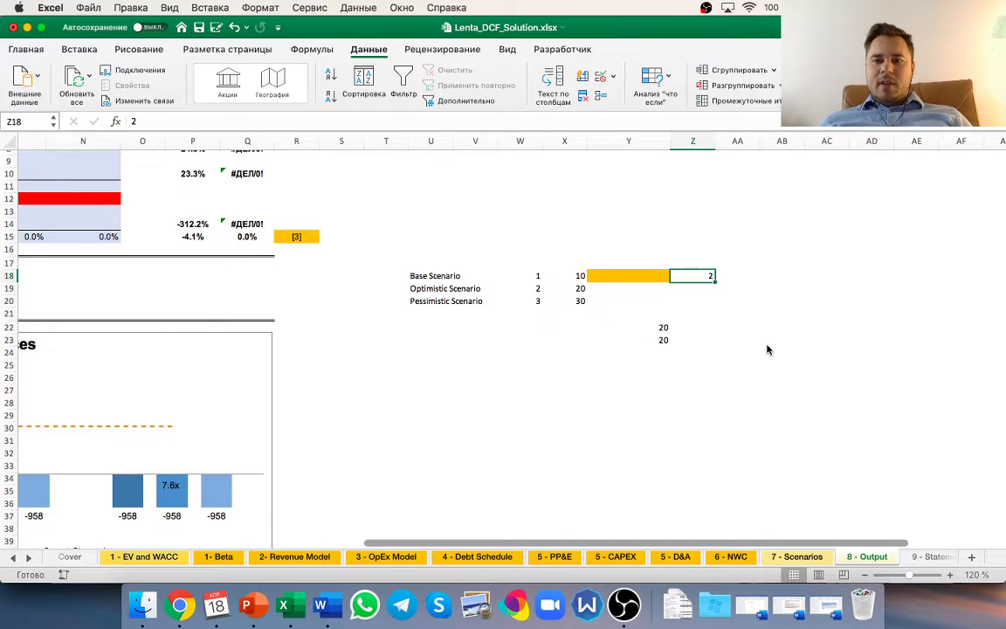
pyautogui.write('2')
pyautogui.press('Return')
pyautogui.press('Up')
pyautogui.write('3')
pyautogui.press('Return')
pyautogui.press('Up')
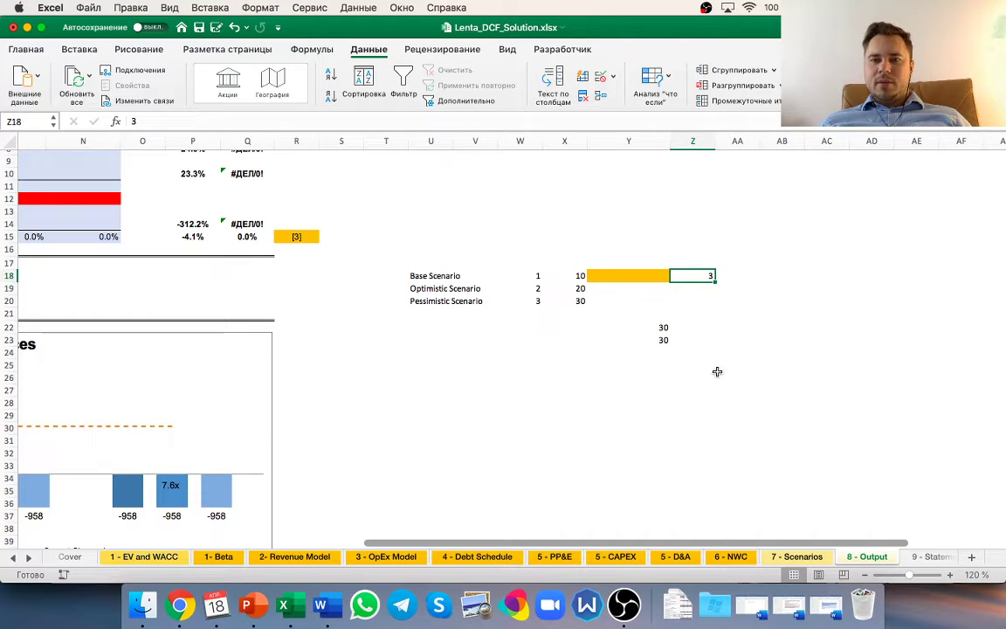
# - Switch to OBS and hide the Display Capture source
pyautogui.click(621, 604)
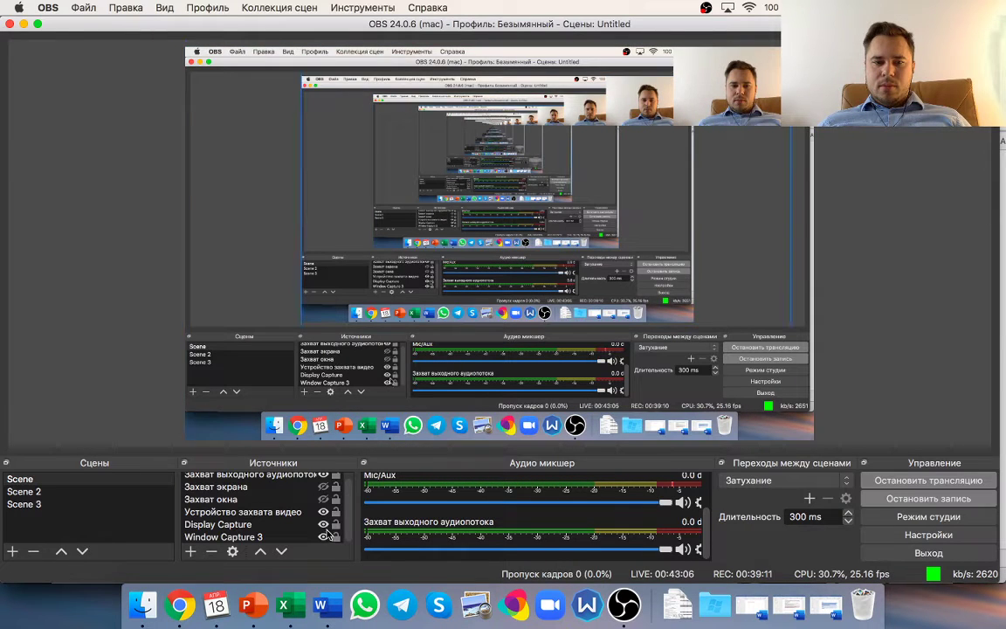
pyautogui.click(323, 524)
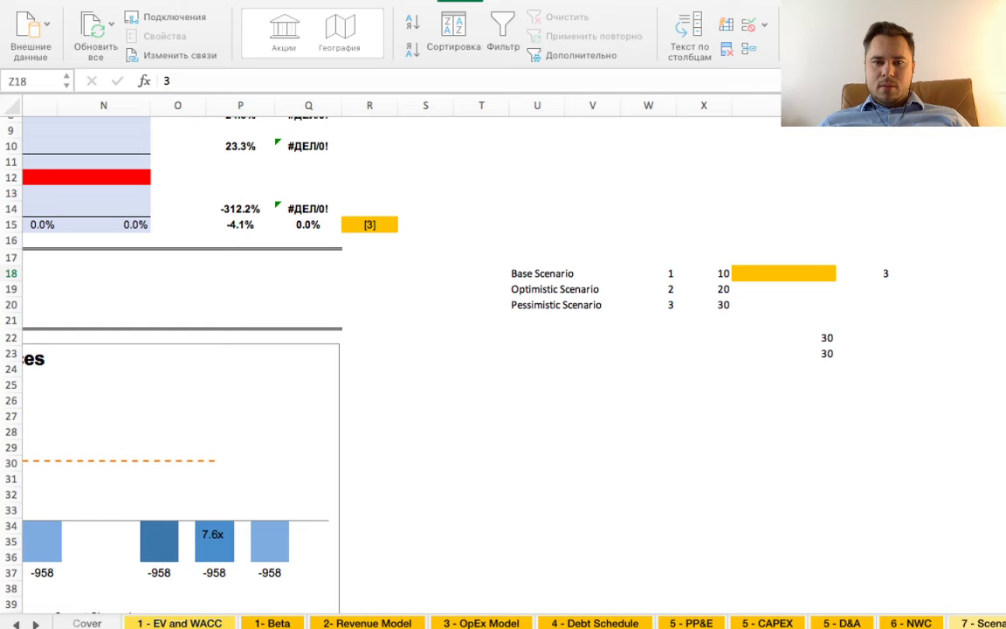
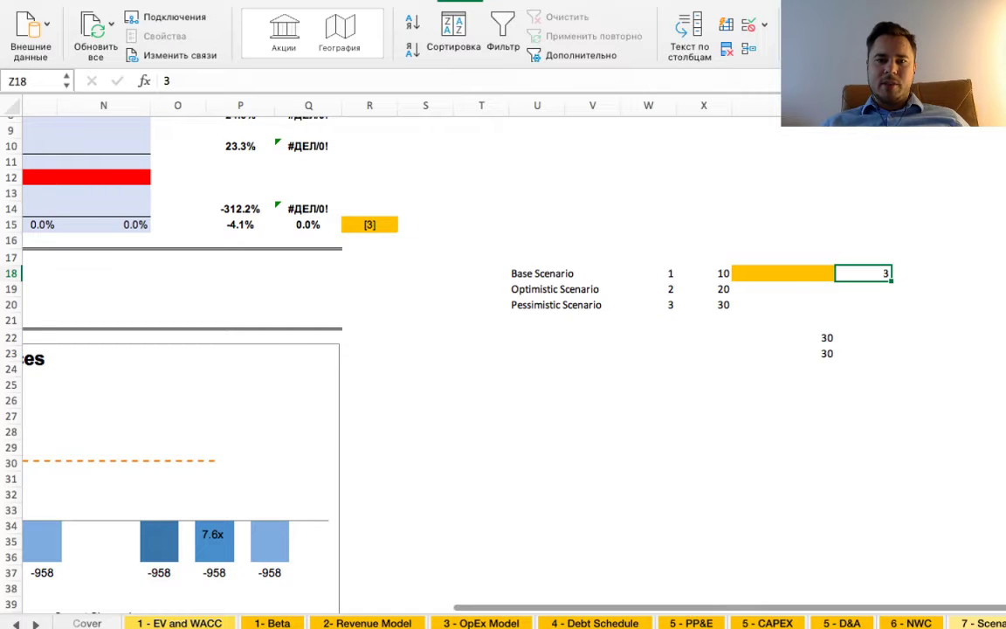
# - Select the Scenario Switch cell I18 on the 8 - Output sheet and review the discounted cash flow table above it
pyautogui.hscroll(-10, 503, 349)
pyautogui.hscroll(-5, 503, 349)
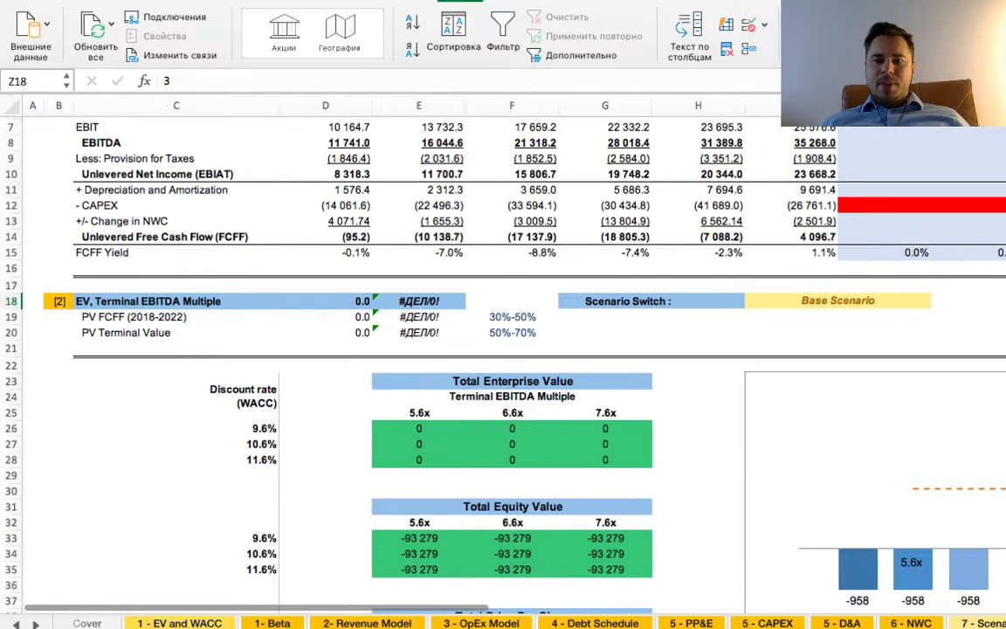
pyautogui.click(836, 301)
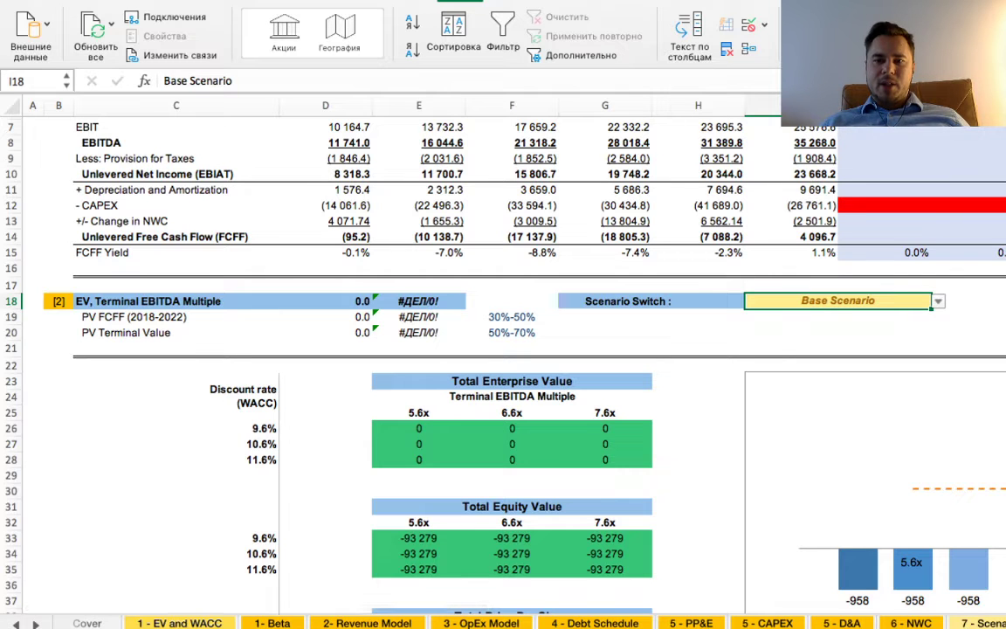
pyautogui.hscroll(2, 503, 349)
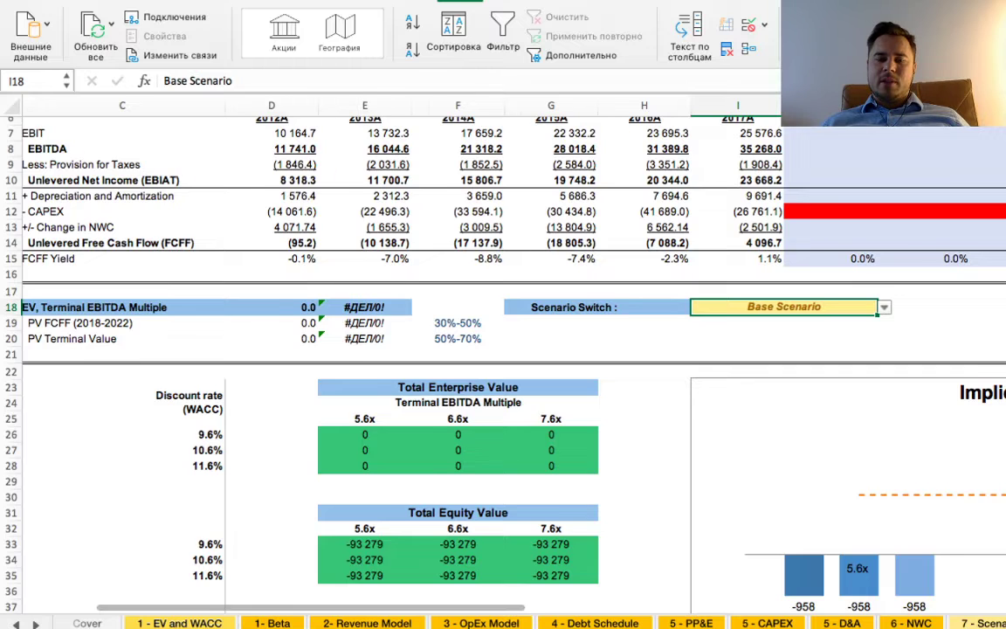
pyautogui.hscroll(-1, 503, 349)
pyautogui.scroll(1, 503, 350)
pyautogui.scroll(1, 503, 350)
pyautogui.hscroll(1, 503, 350)
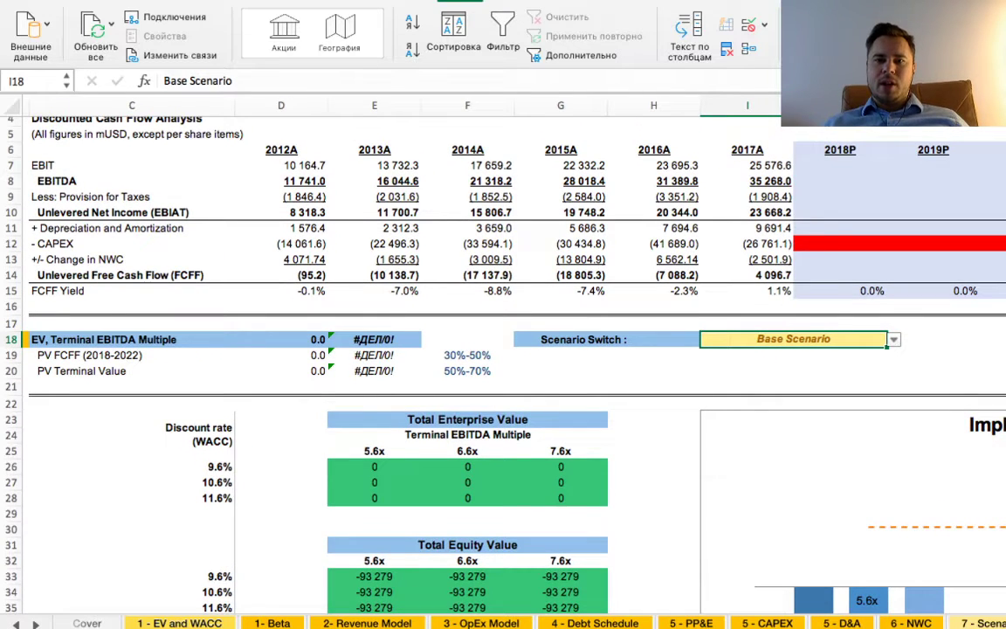
pyautogui.scroll(2, 503, 349)
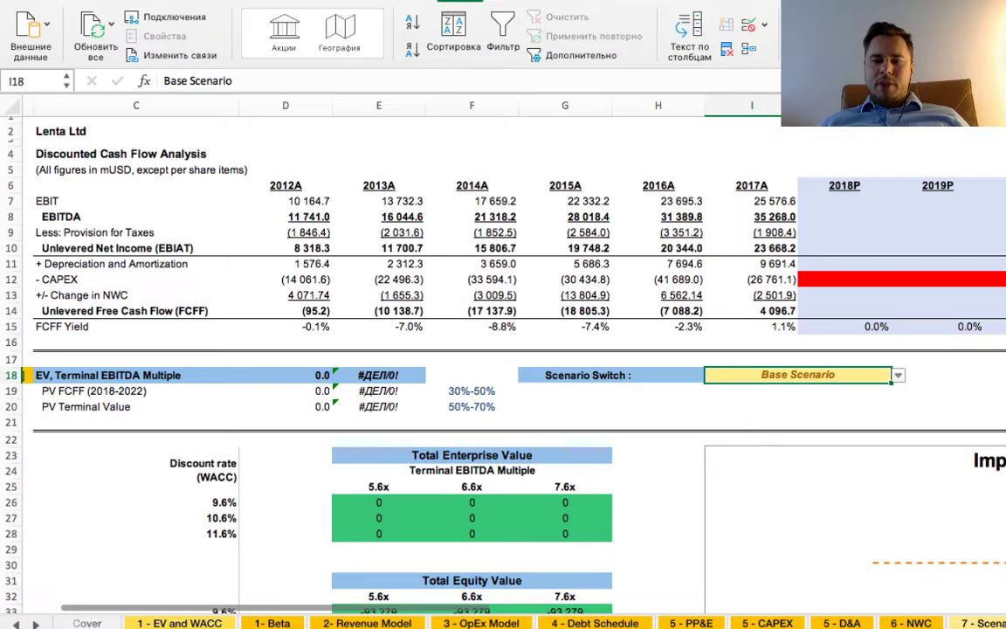
# - Examine the scenario code cells M2, T2 and AA2 on the 7 - Scenarios sheet, including the ЕСЛИ formula in M2
pyautogui.hotkey('ctrl', 'pageup')
pyautogui.hscroll(-6, 503, 349)
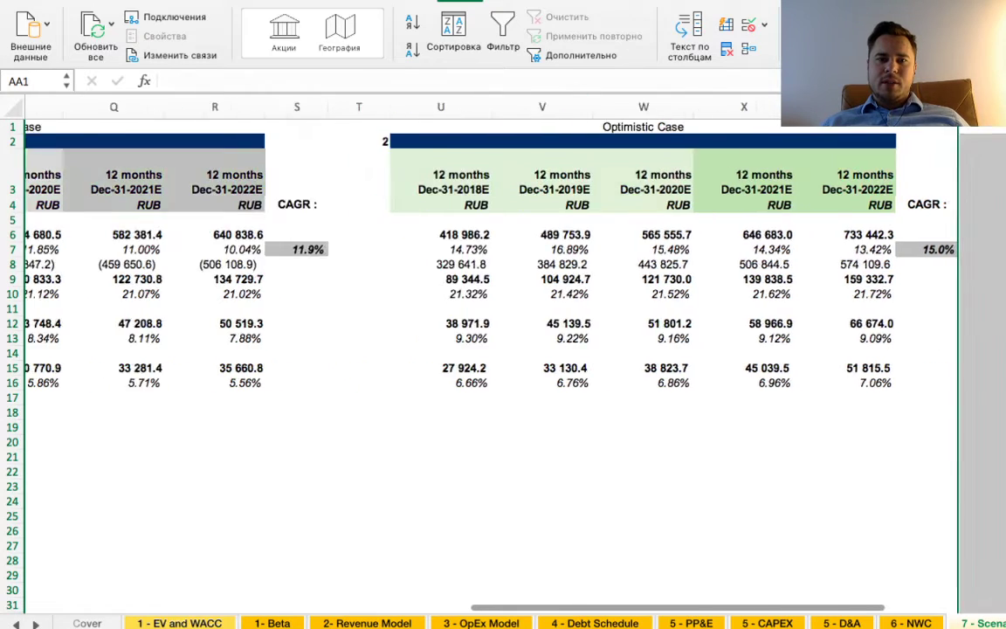
pyautogui.hscroll(-10, 503, 349)
pyautogui.hscroll(5, 503, 349)
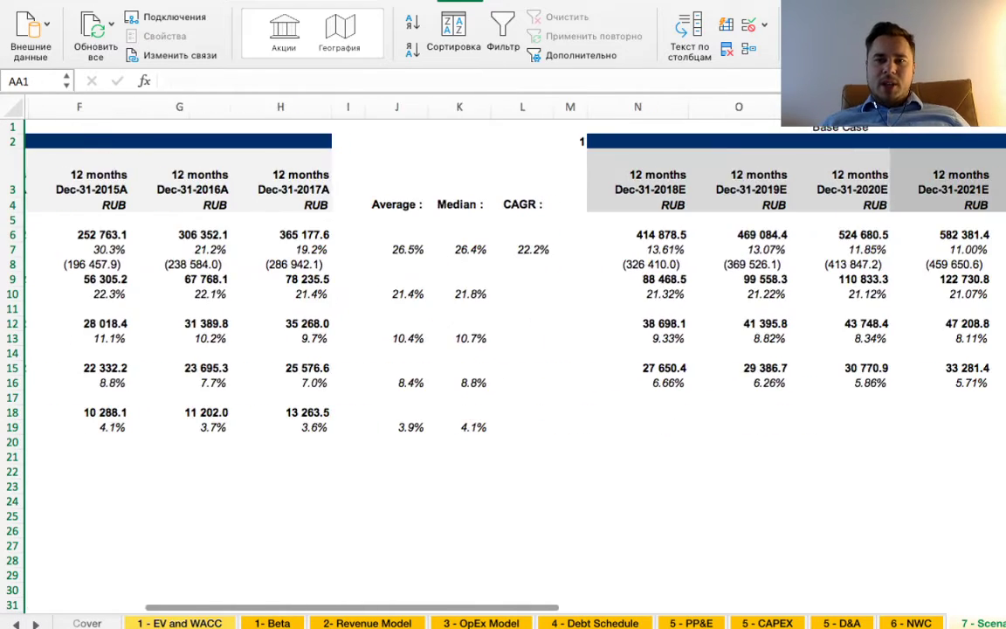
pyautogui.click(569, 140)
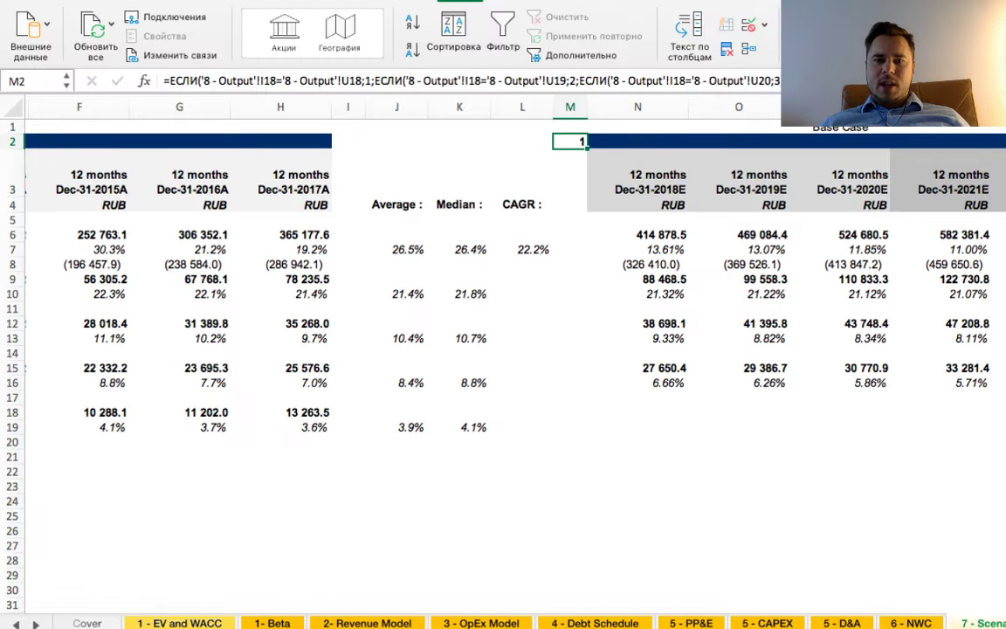
pyautogui.hscroll(5, 503, 350)
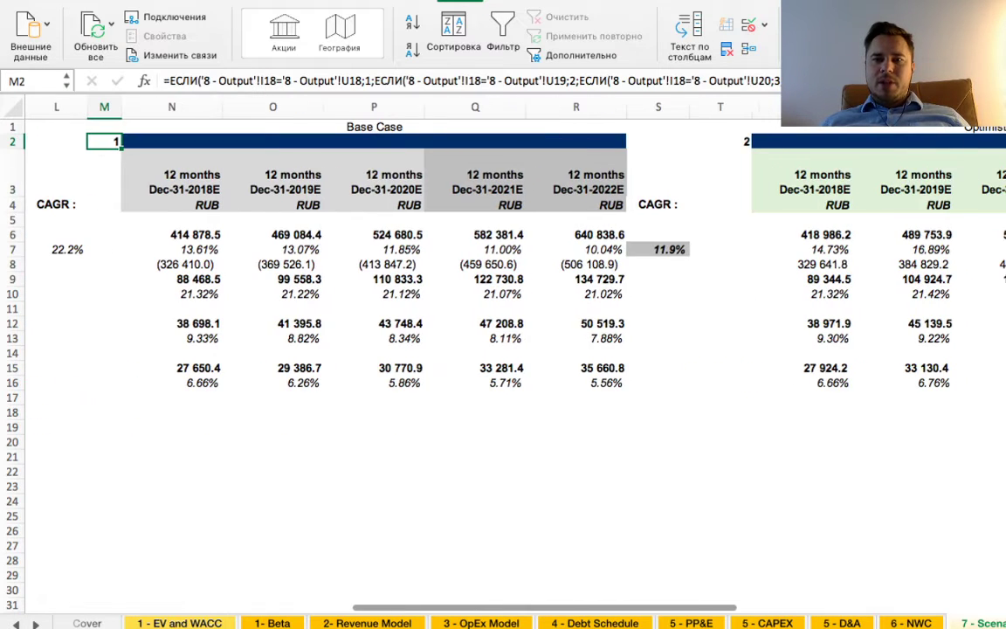
pyautogui.click(720, 141)
pyautogui.hscroll(5, 503, 350)
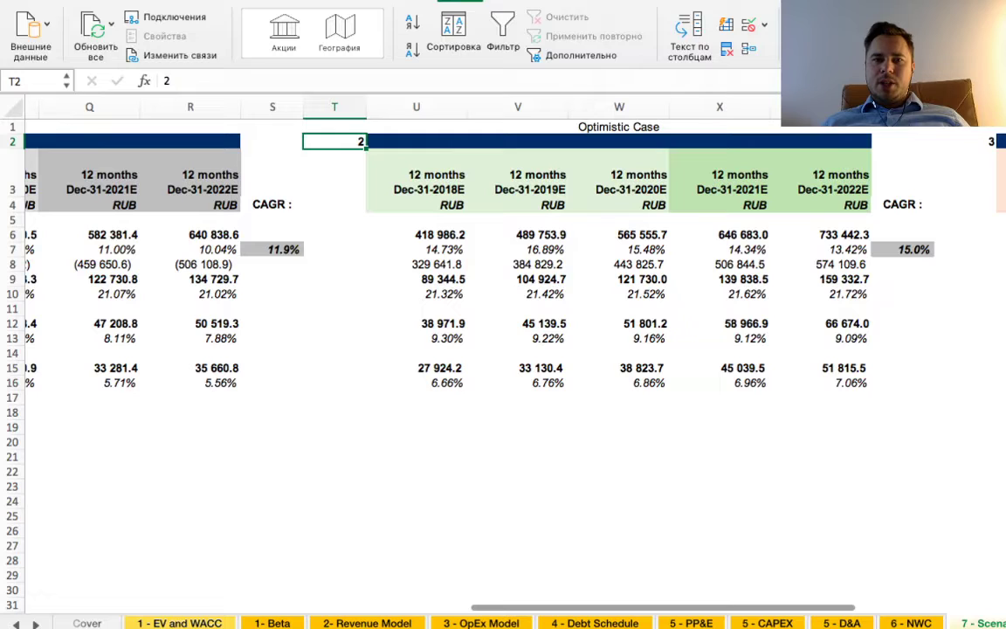
pyautogui.hotkey('ctrl', 'Right')
pyautogui.hscroll(-8, 503, 349)
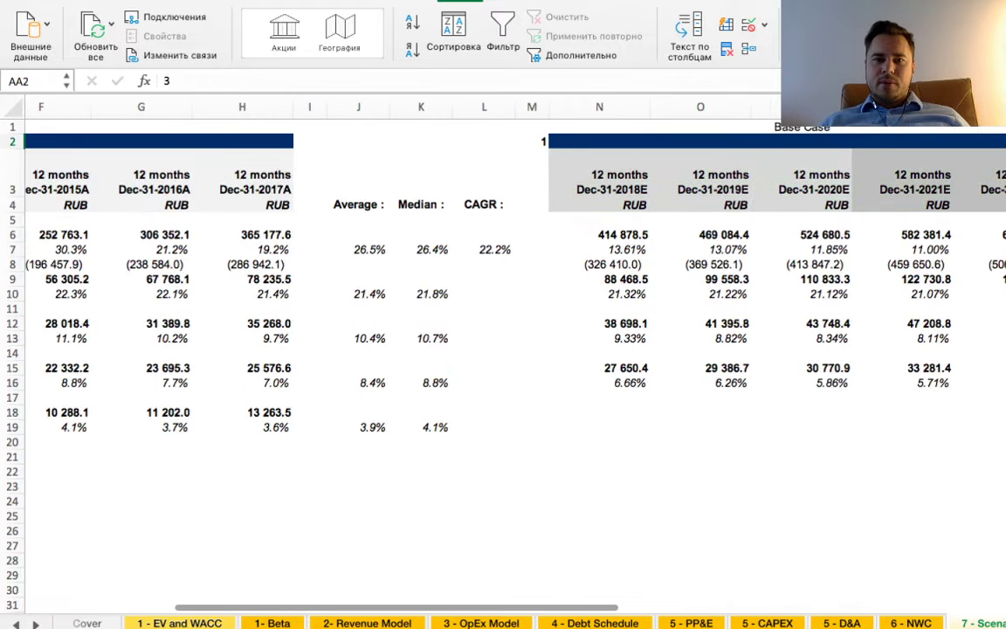
pyautogui.click(532, 141)
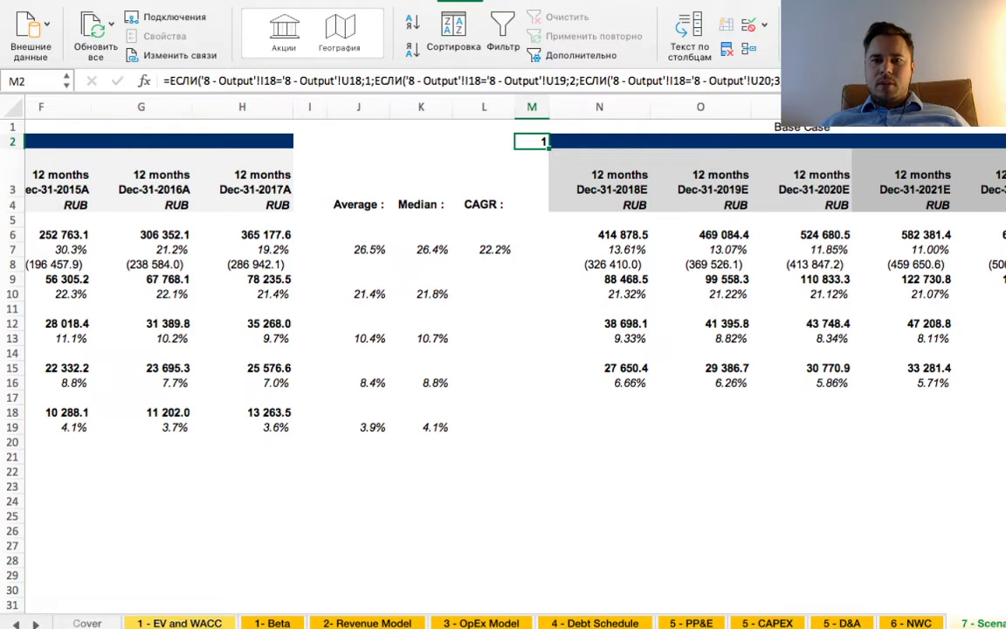
pyautogui.click(532, 172)
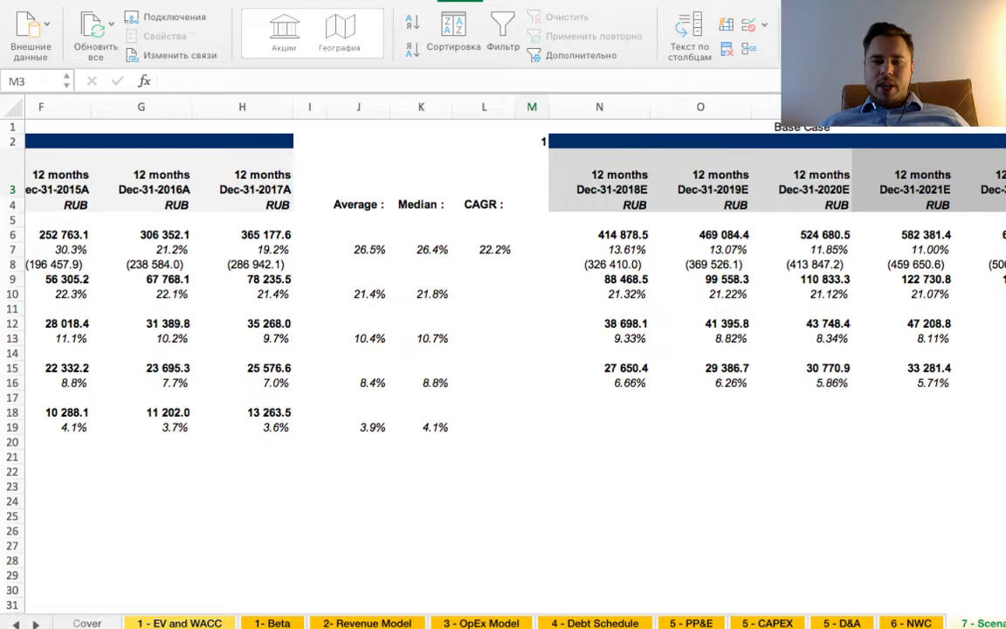
# - Return to the 8 - Output sheet and review the ВЫБОР formula in Y23 without changing it
pyautogui.hscroll(3, 503, 350)
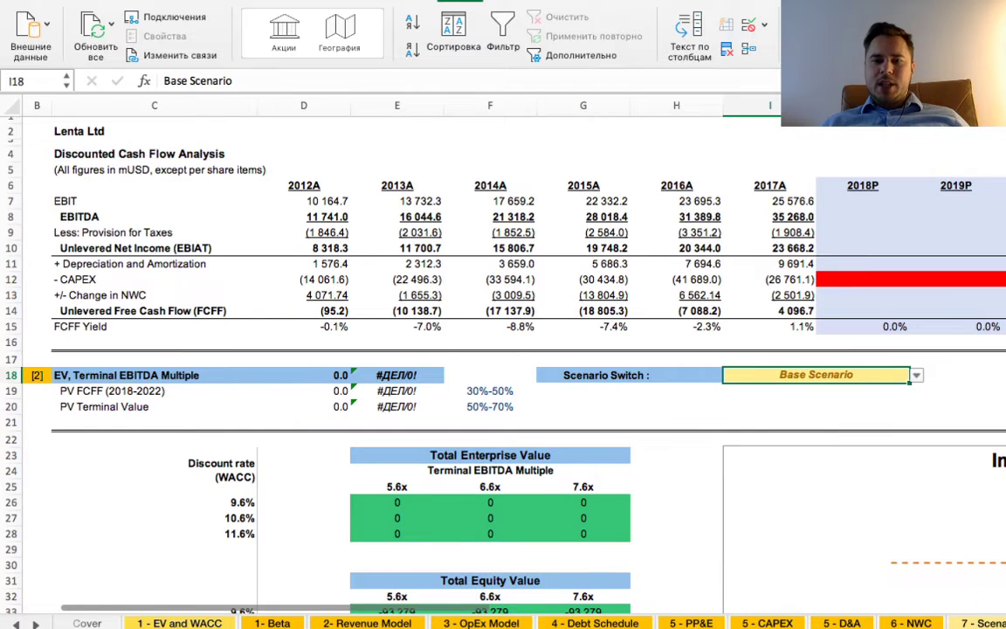
pyautogui.hscroll(3, 503, 350)
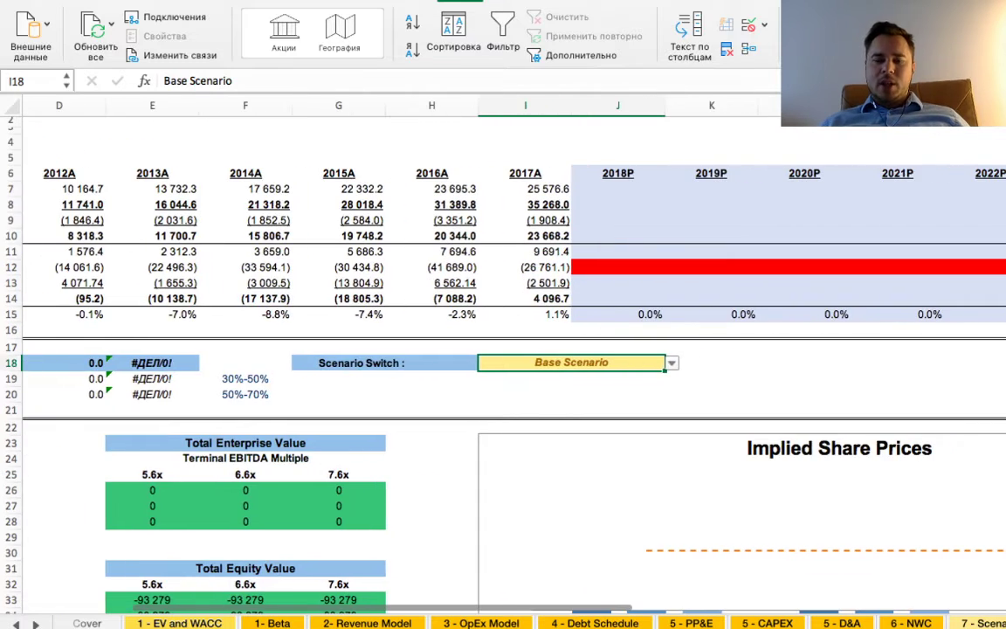
pyautogui.hscroll(-2, 503, 349)
pyautogui.scroll(1, 503, 349)
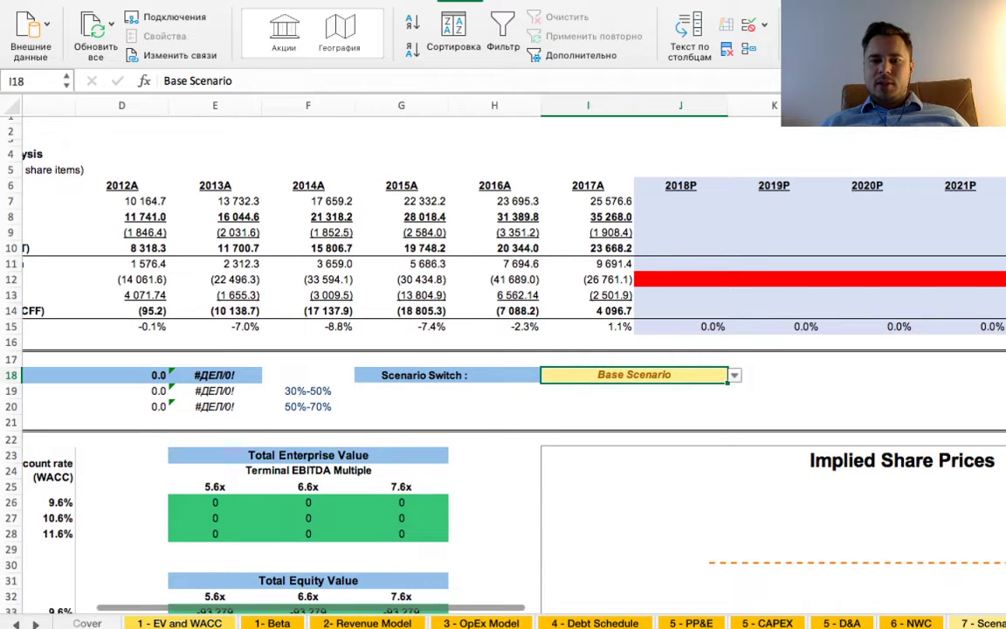
pyautogui.hscroll(5, 503, 349)
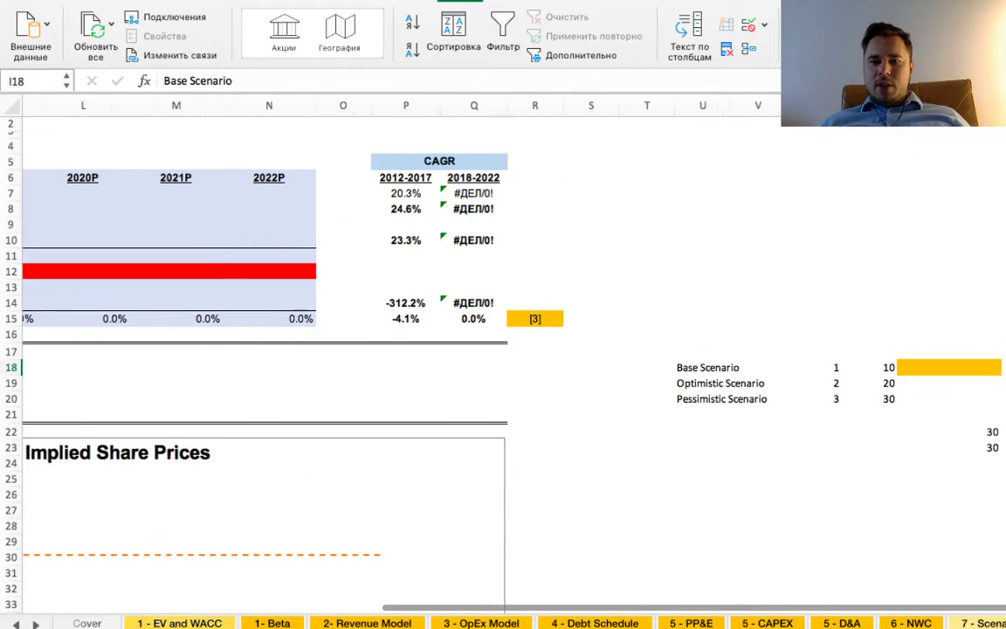
pyautogui.hscroll(1, 503, 349)
pyautogui.click(931, 443)
pyautogui.hscroll(2, 503, 349)
pyautogui.scroll(-1, 503, 349)
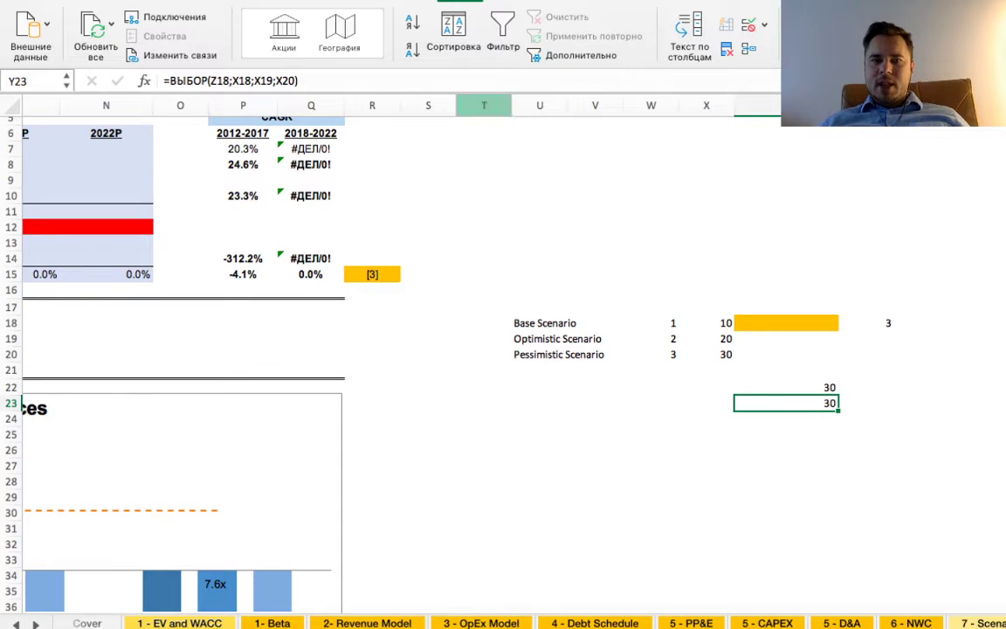
pyautogui.press('F2')
pyautogui.press('Return')
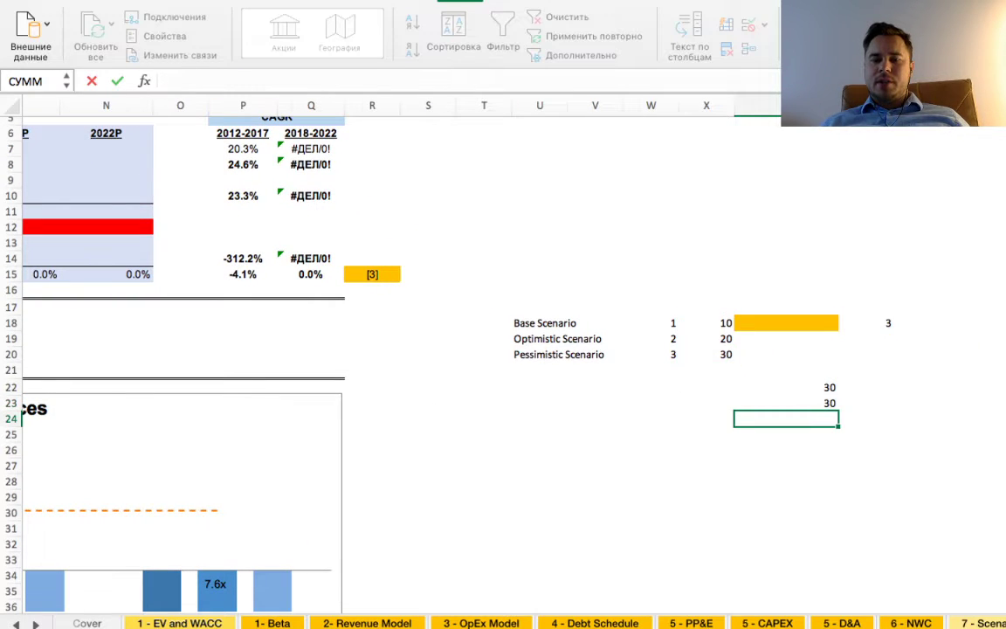
# - Select the empty 2018P EBITDA cell J8 in the discounted cash flow table
pyautogui.hscroll(-6, 503, 350)
pyautogui.scroll(1, 503, 349)
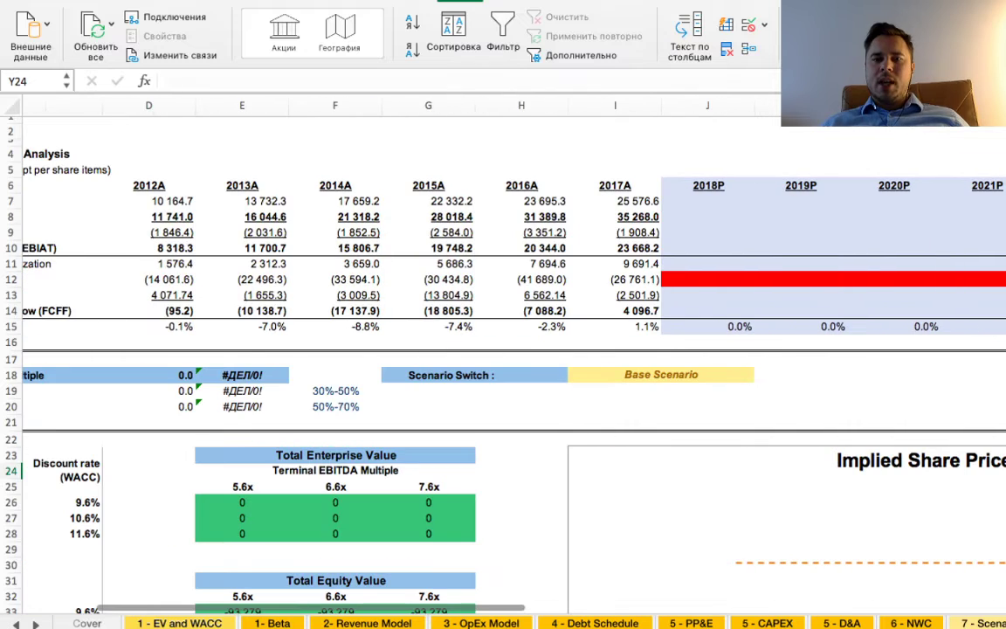
pyautogui.click(708, 217)
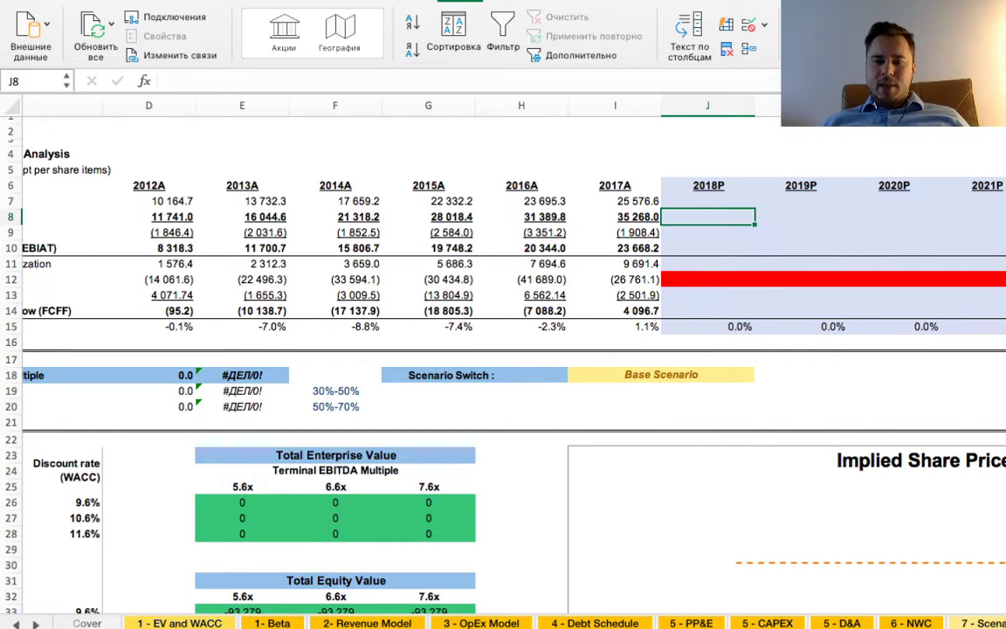
# - Examine each condition and result of the nested ЕСЛИ formula in M2 on the 7 - Scenarios sheet, leaving it unchanged
pyautogui.click(983, 622)
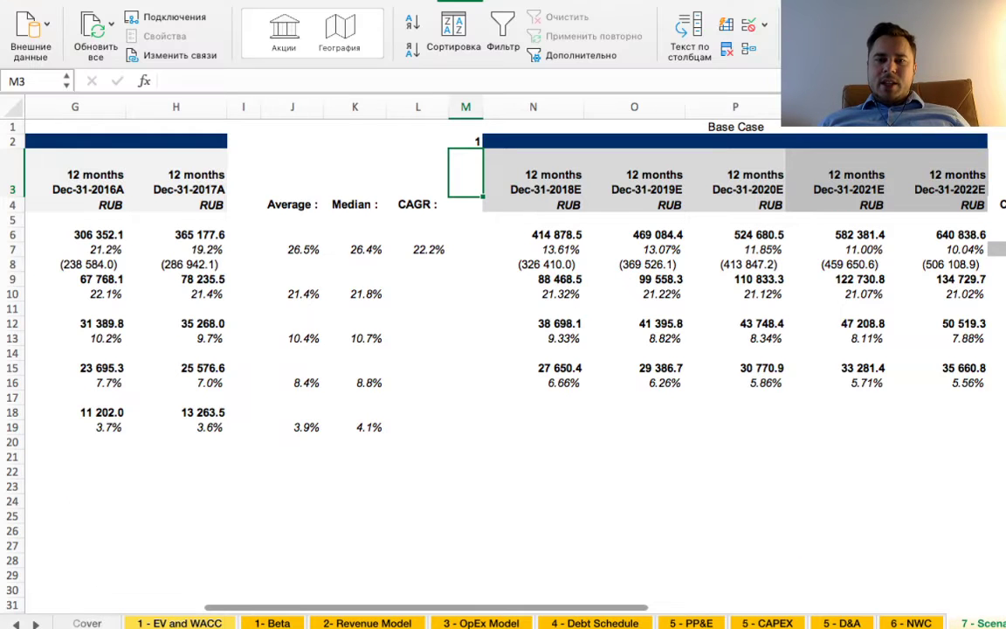
pyautogui.hscroll(-1, 503, 349)
pyautogui.click(498, 140)
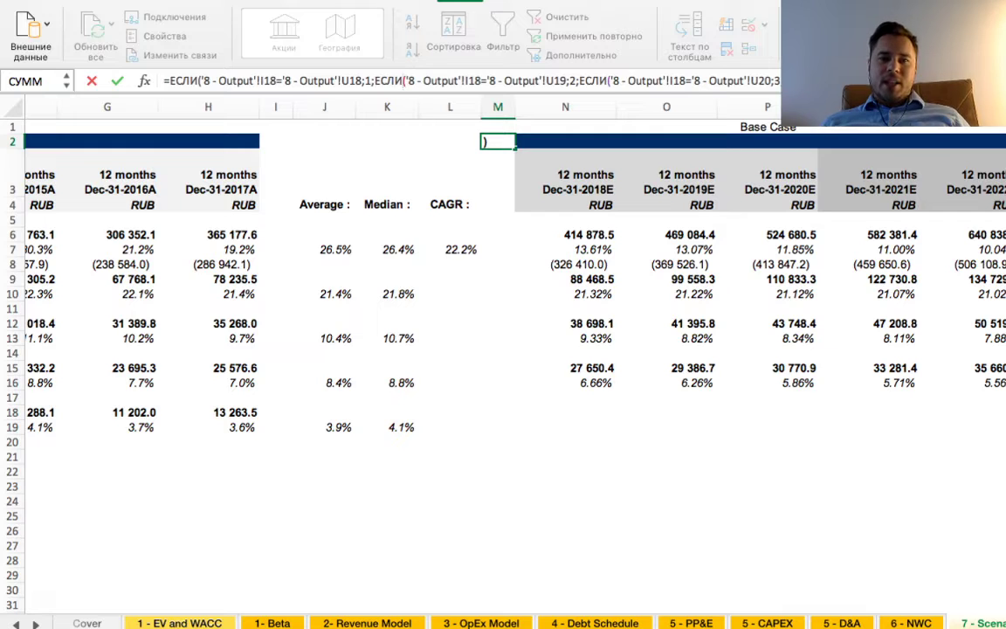
pyautogui.click(237, 80)
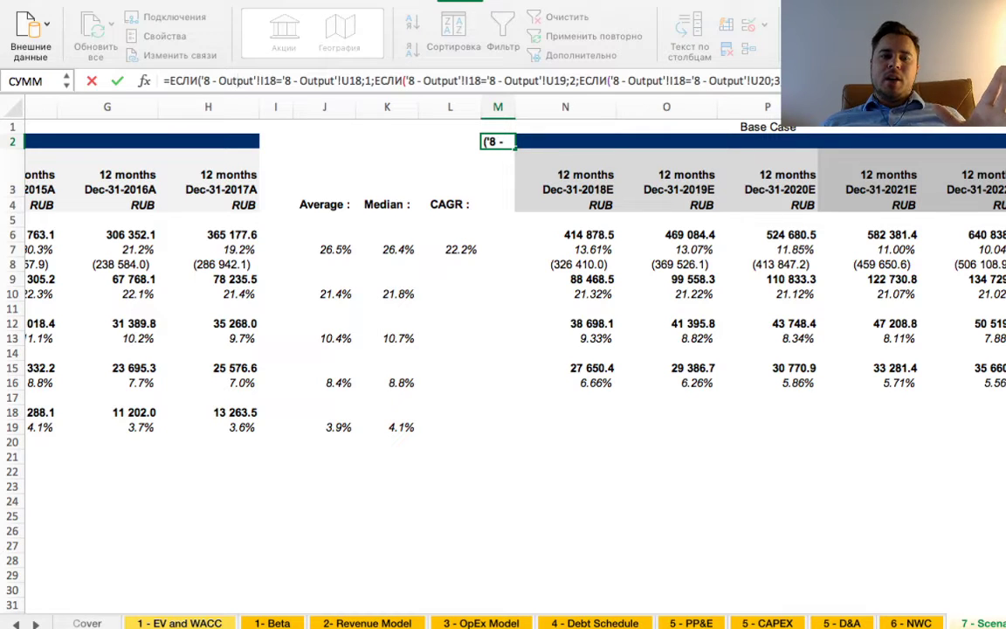
pyautogui.click(341, 80)
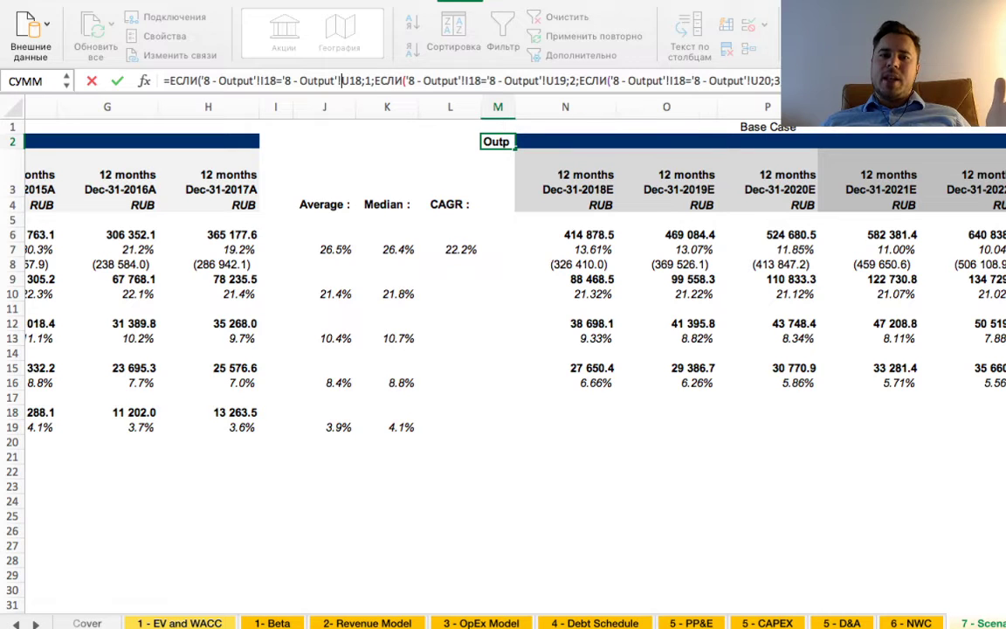
pyautogui.click(371, 81)
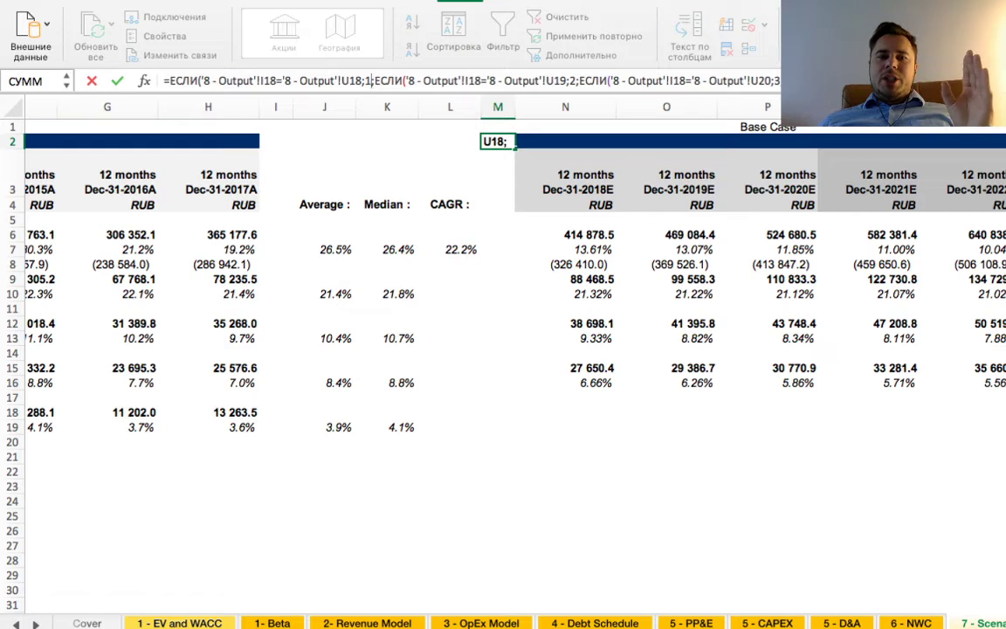
pyautogui.click(461, 80)
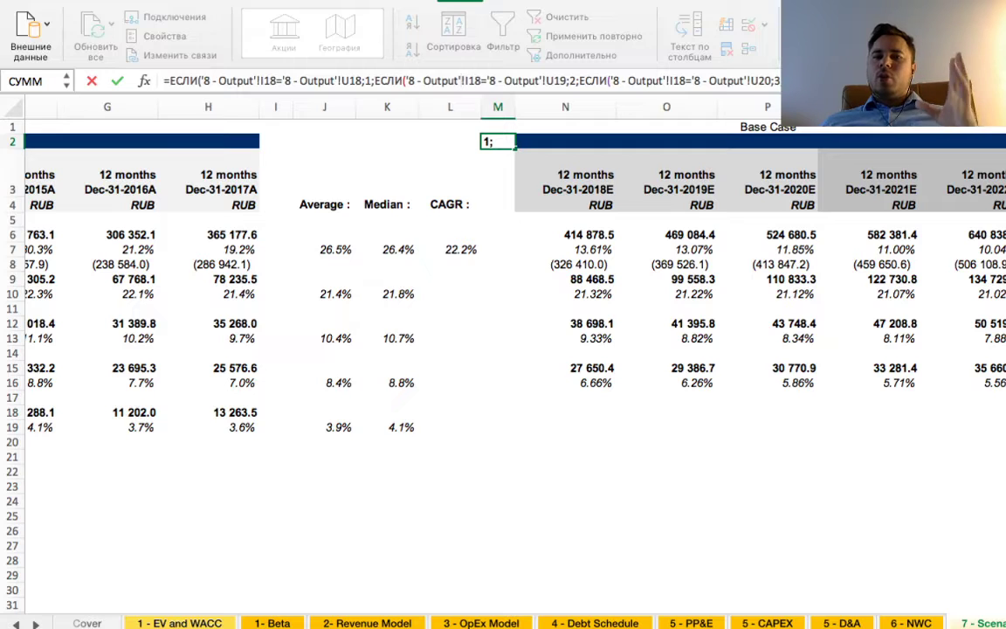
pyautogui.click(560, 80)
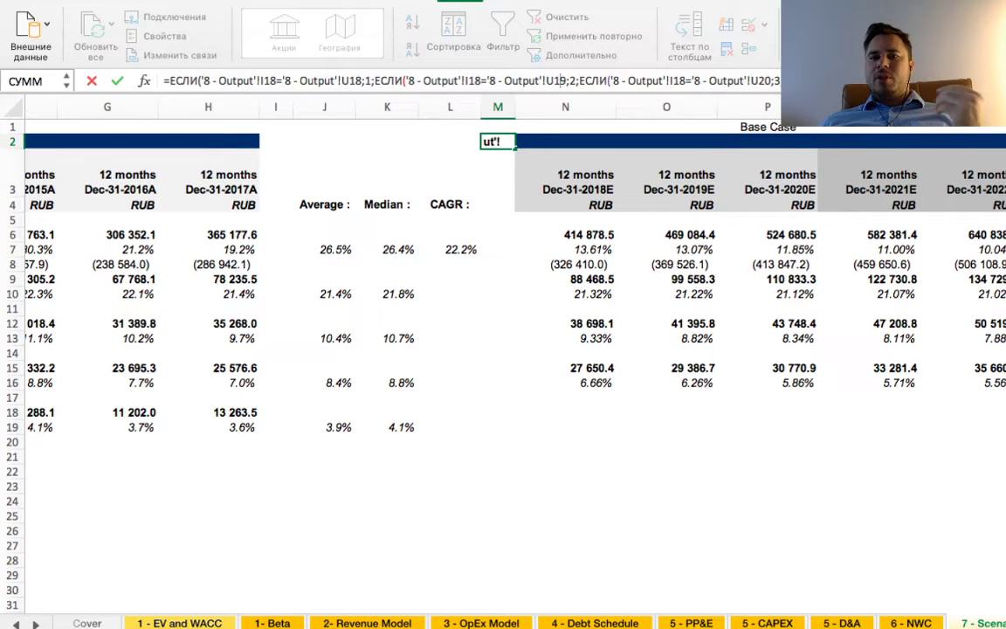
pyautogui.click(569, 80)
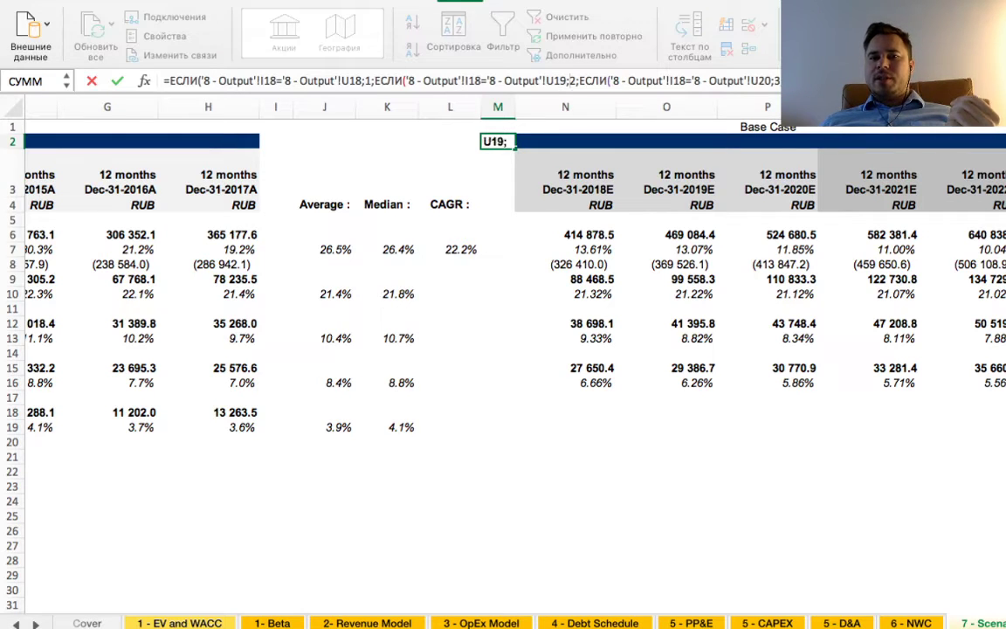
pyautogui.click(603, 81)
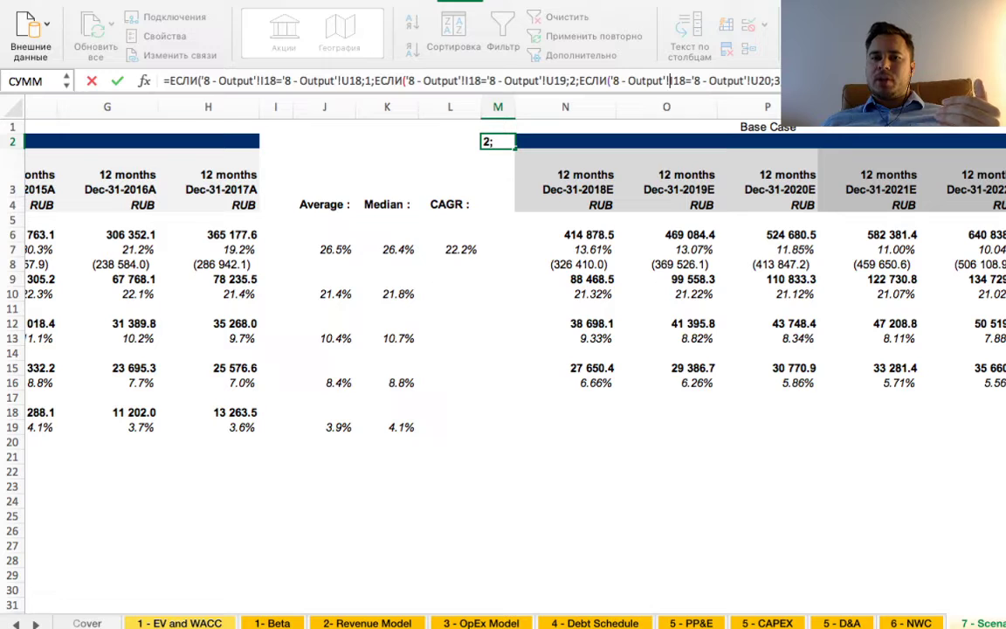
pyautogui.click(686, 80)
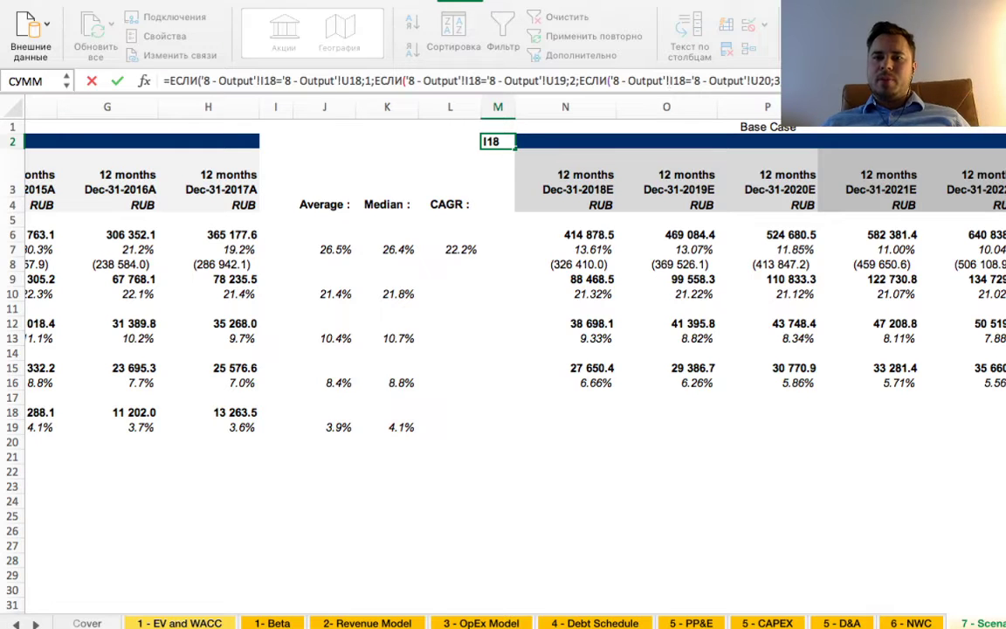
pyautogui.click(820, 81)
pyautogui.press('BackSpace')
pyautogui.press('BackSpace')
pyautogui.press('BackSpace')
pyautogui.press('BackSpace')
pyautogui.press('BackSpace')
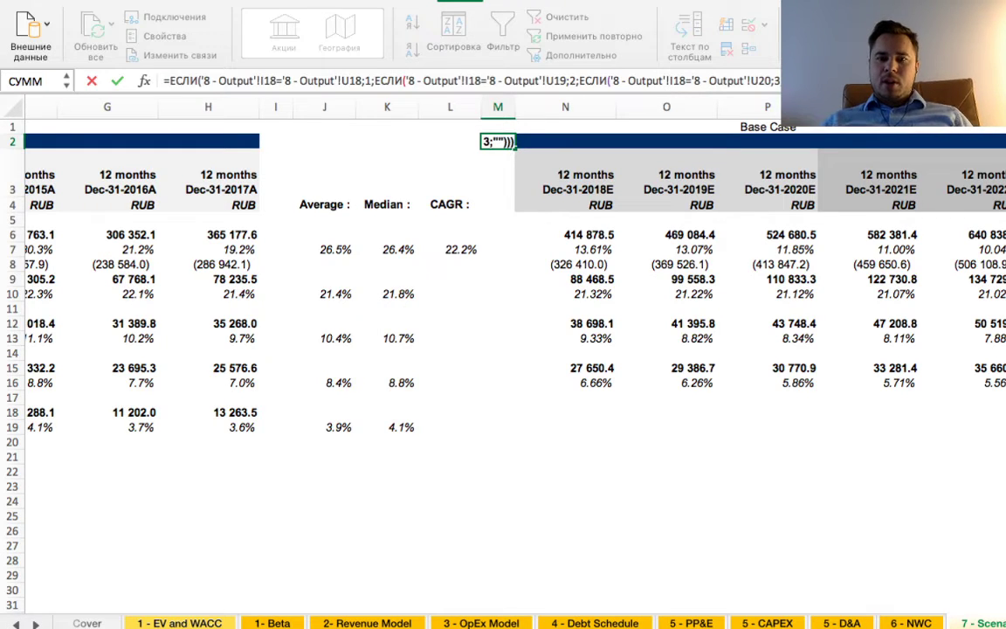
pyautogui.press('Return')
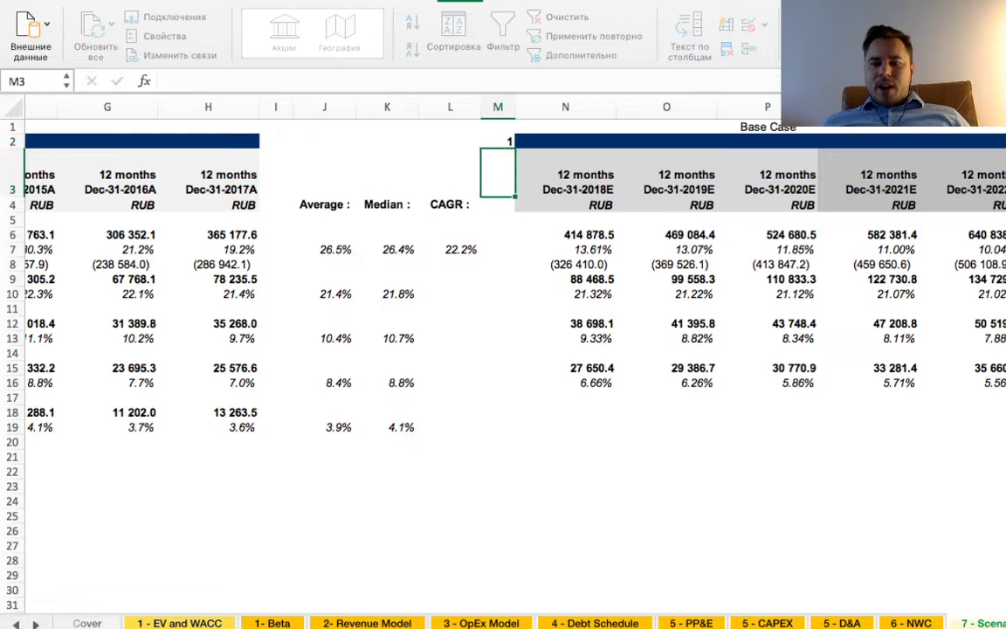
# - Set the Scenario Switch in I18 on the 8 - Output sheet to Optimistic Scenario
pyautogui.hotkey('ctrl', 'pagedown')
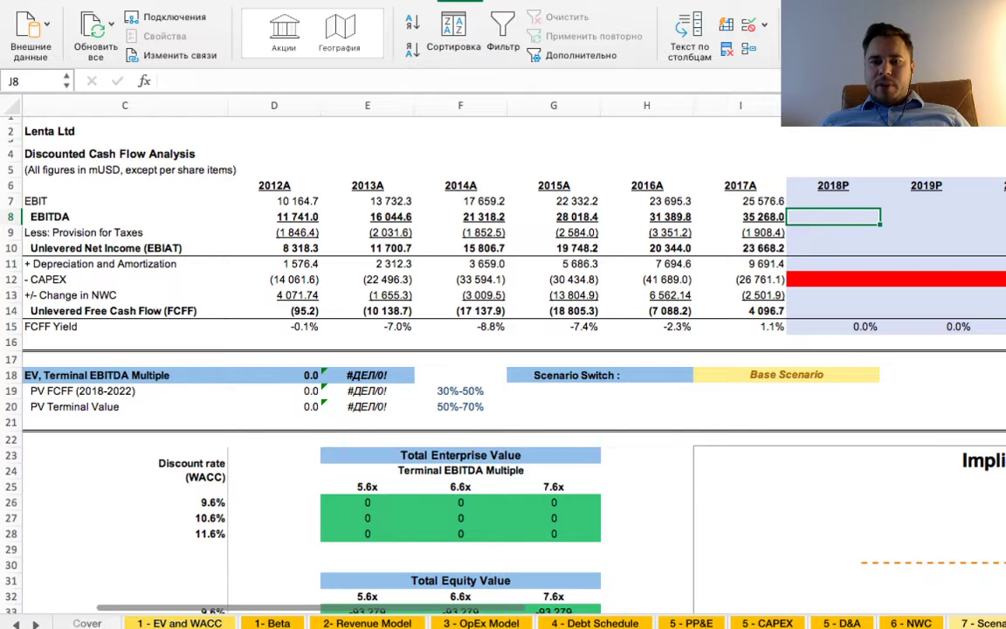
pyautogui.click(785, 375)
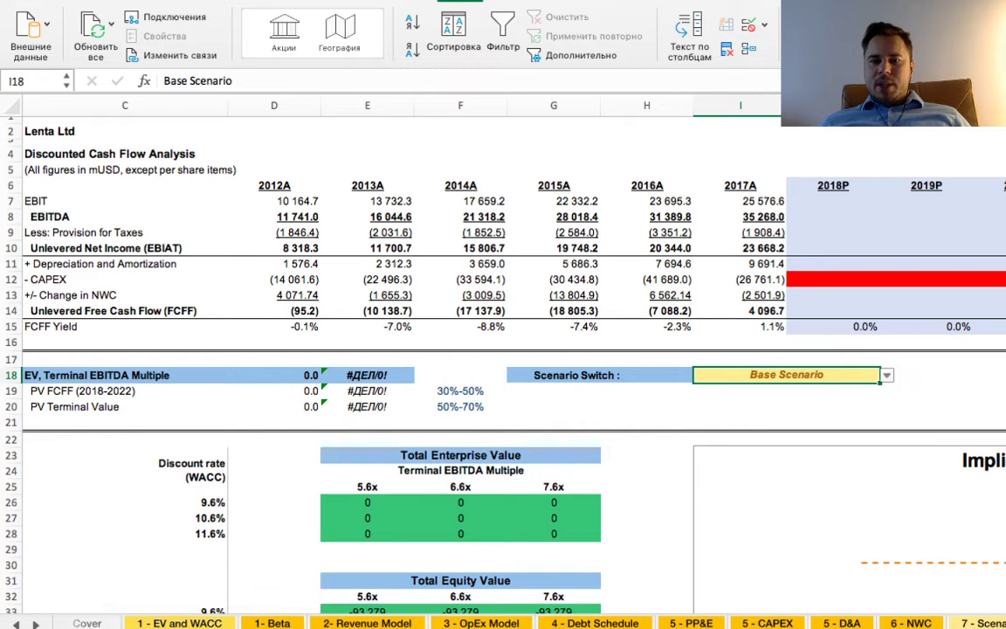
pyautogui.hotkey('alt', 'Down')
pyautogui.press('Down')
pyautogui.press('Return')
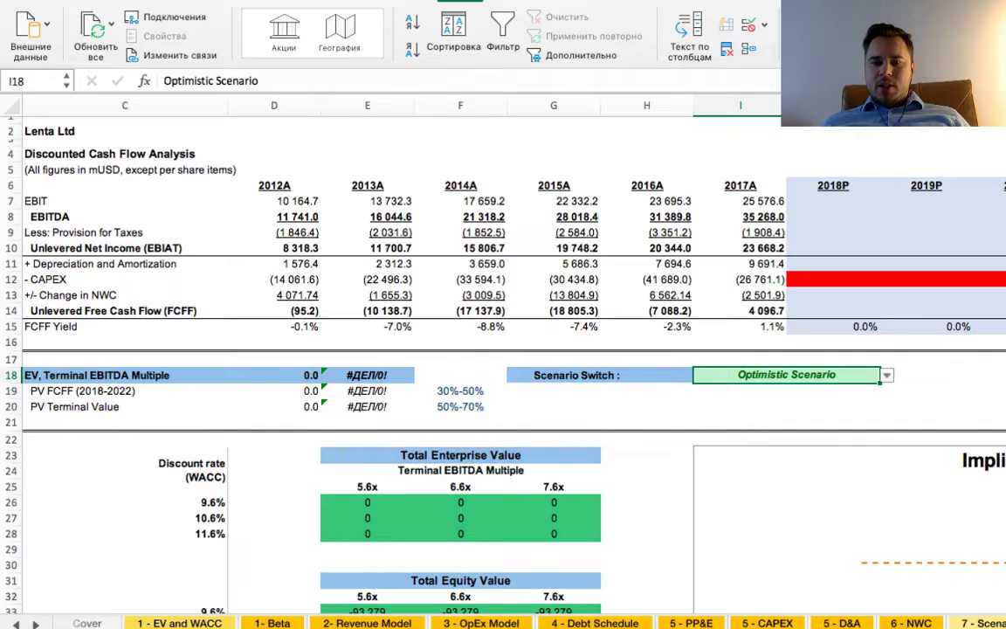
# - Examine the scenario codes in M2, T2 and AA2 on the 7 - Scenarios sheet and compare them across the three cases
pyautogui.hotkey('ctrl', 'pageup')
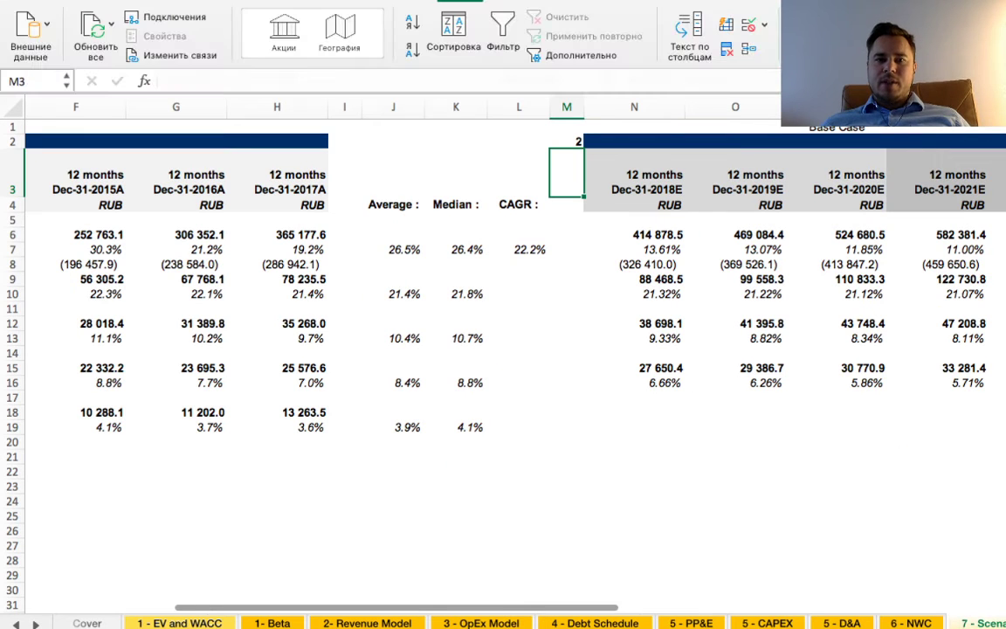
pyautogui.press('Up')
pyautogui.hscroll(5, 503, 349)
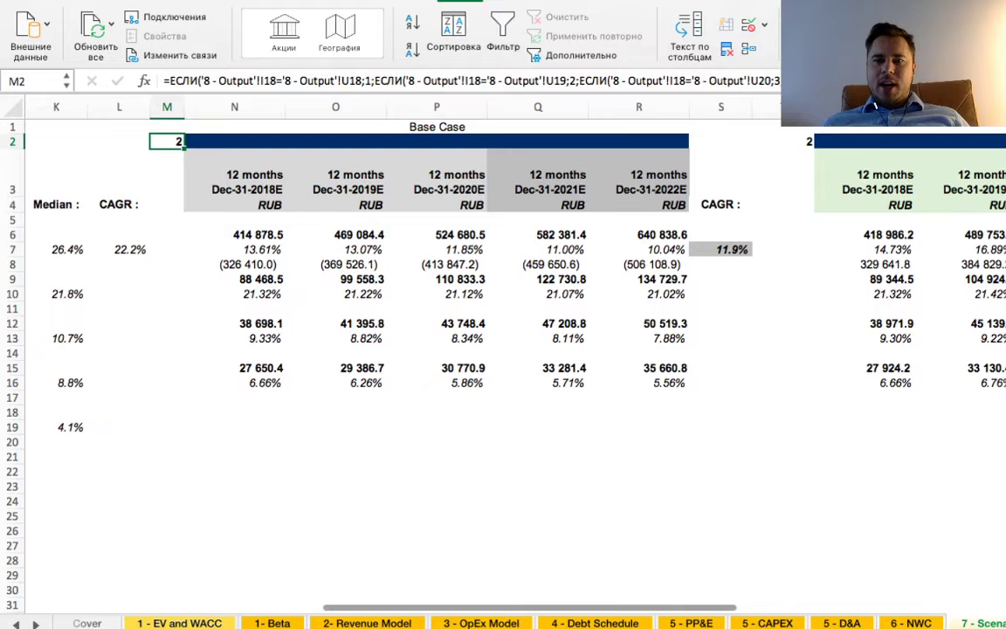
pyautogui.hotkey('ctrl', 'Right')
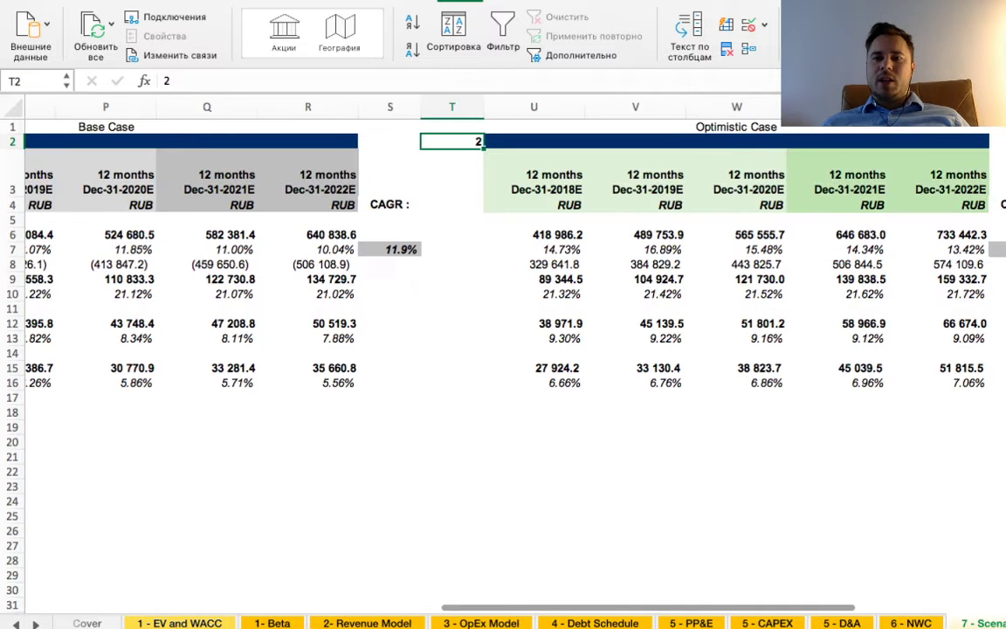
pyautogui.hscroll(3, 503, 349)
pyautogui.hotkey('ctrl', 'Right')
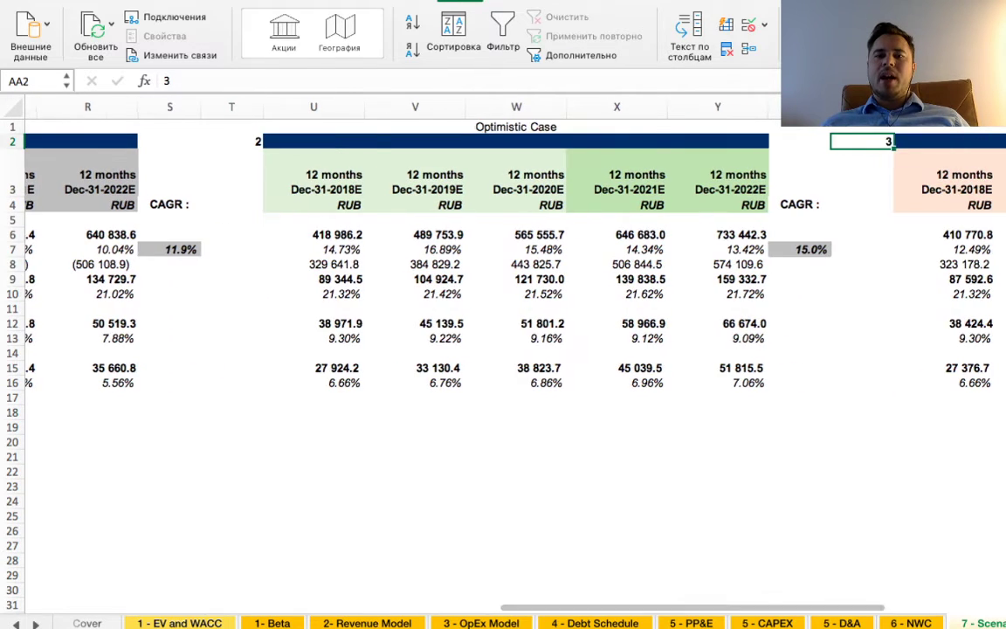
pyautogui.hscroll(-8, 503, 350)
pyautogui.hscroll(2, 503, 350)
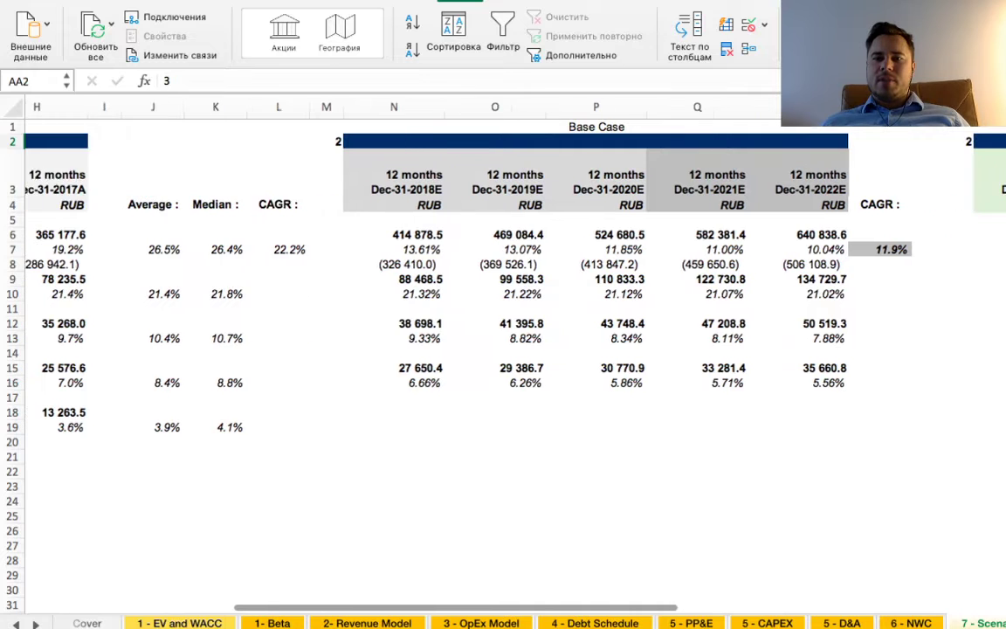
pyautogui.hscroll(8, 503, 350)
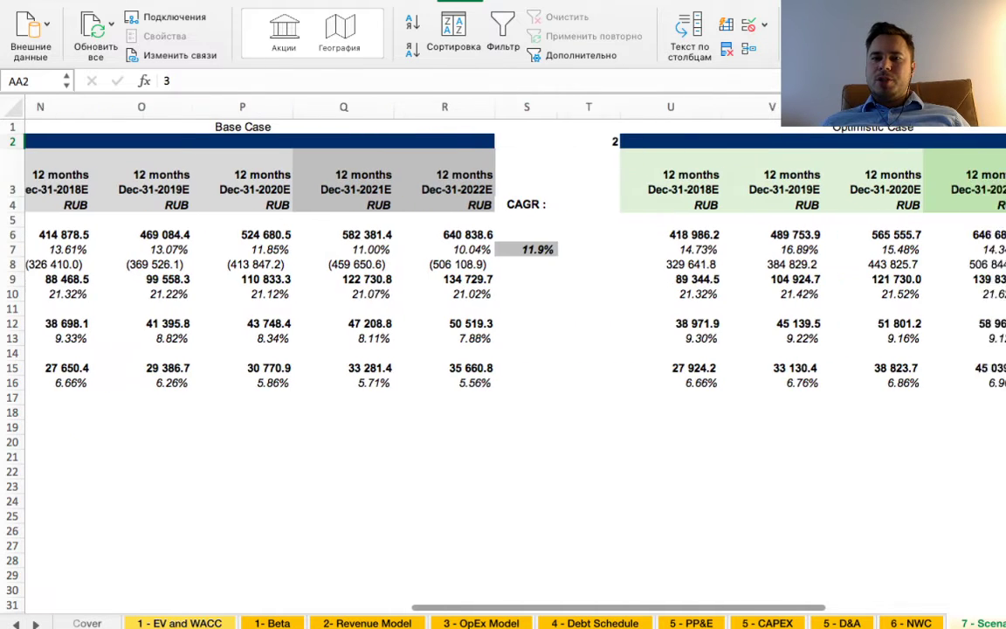
pyautogui.hscroll(4, 503, 349)
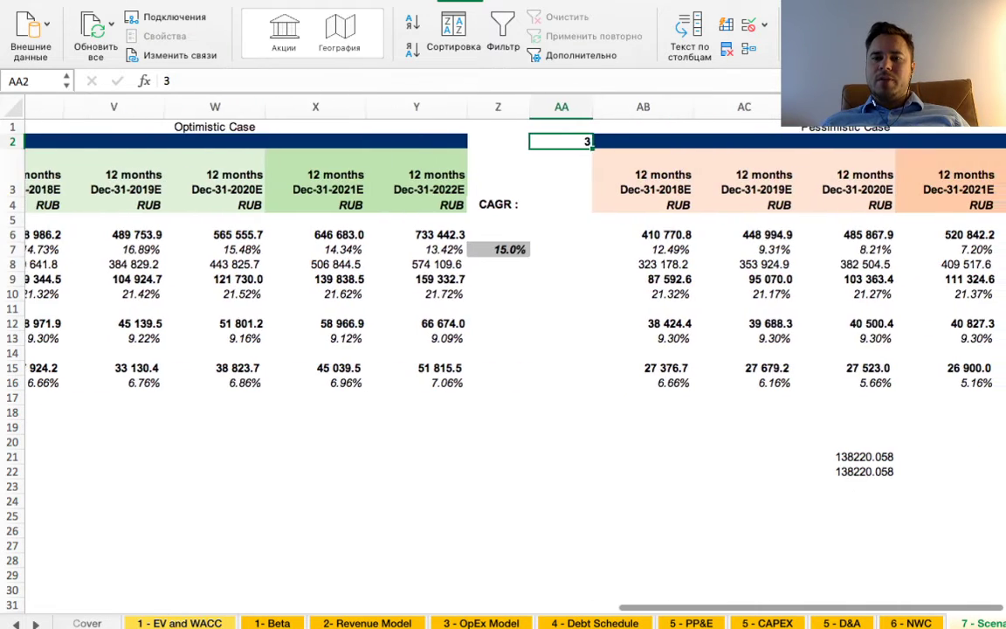
pyautogui.hscroll(-6, 503, 350)
pyautogui.hscroll(-10, 503, 350)
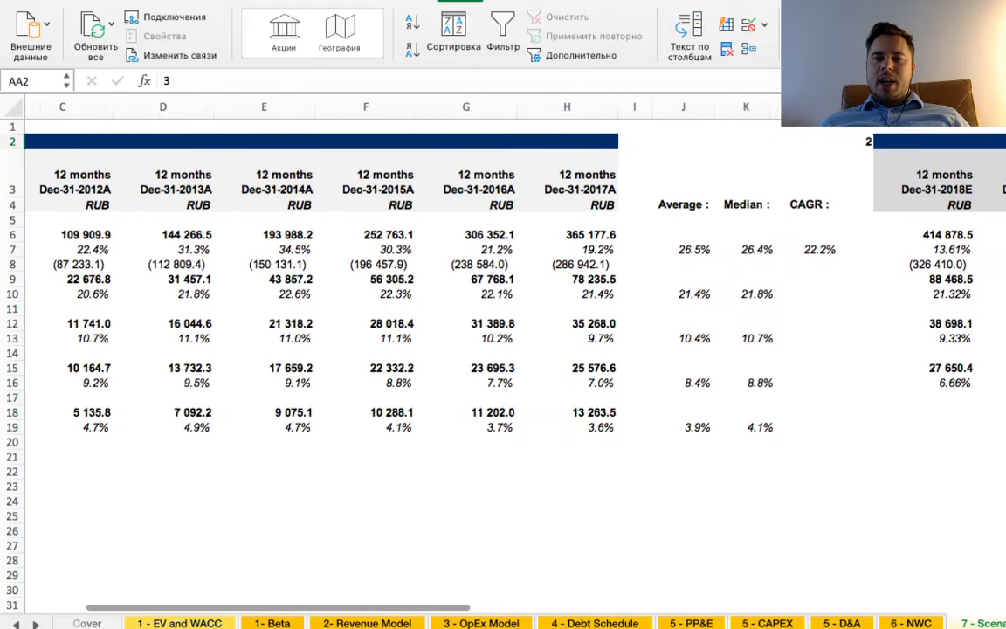
# - Replace the ЕСЛИ formula in the Base Case code cell M2 with the constant 1
pyautogui.click(857, 140)
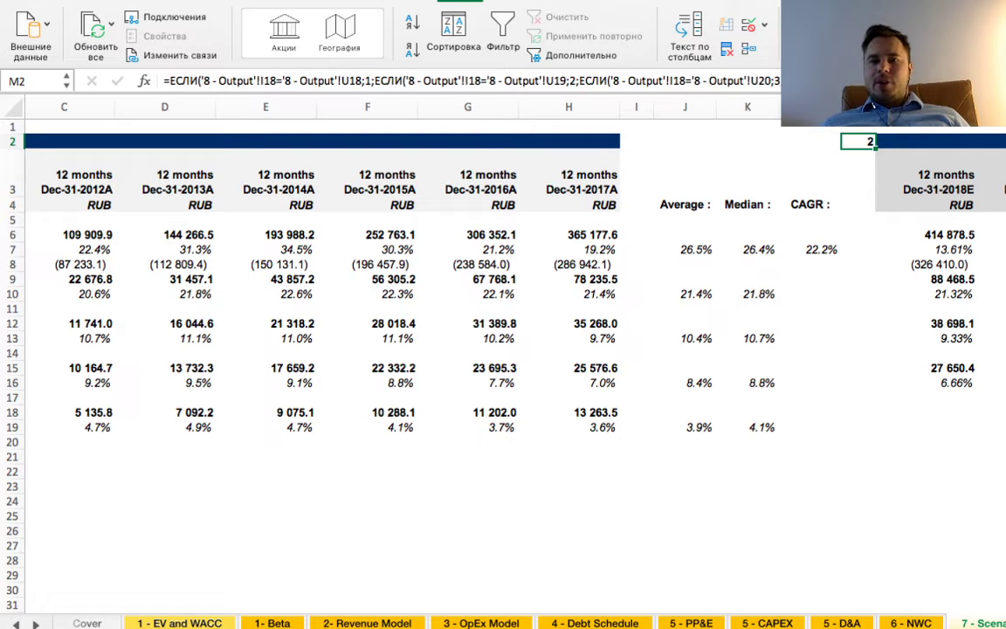
pyautogui.write('1')
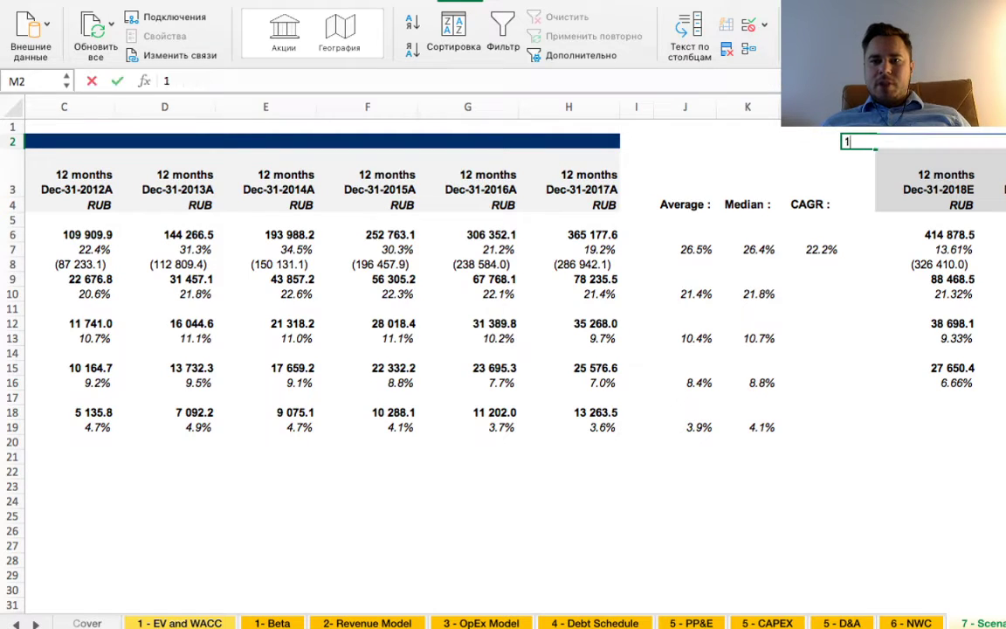
pyautogui.press('Return')
pyautogui.click(926, 442)
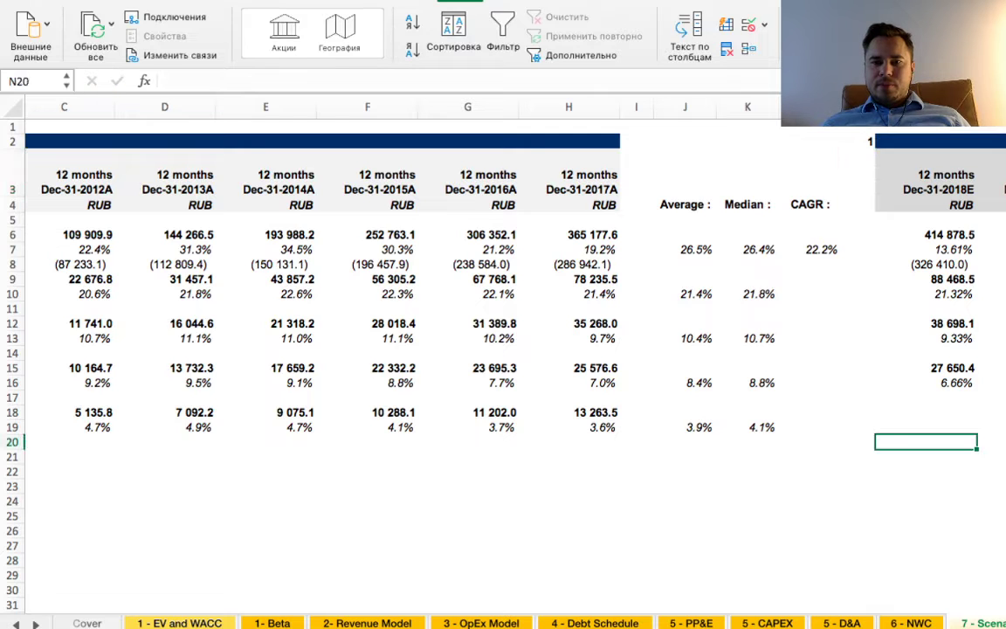
# - Enter the label Choice in A22 below the Key Financials table
pyautogui.scroll(-1, 506, 349)
pyautogui.hscroll(-2, 506, 350)
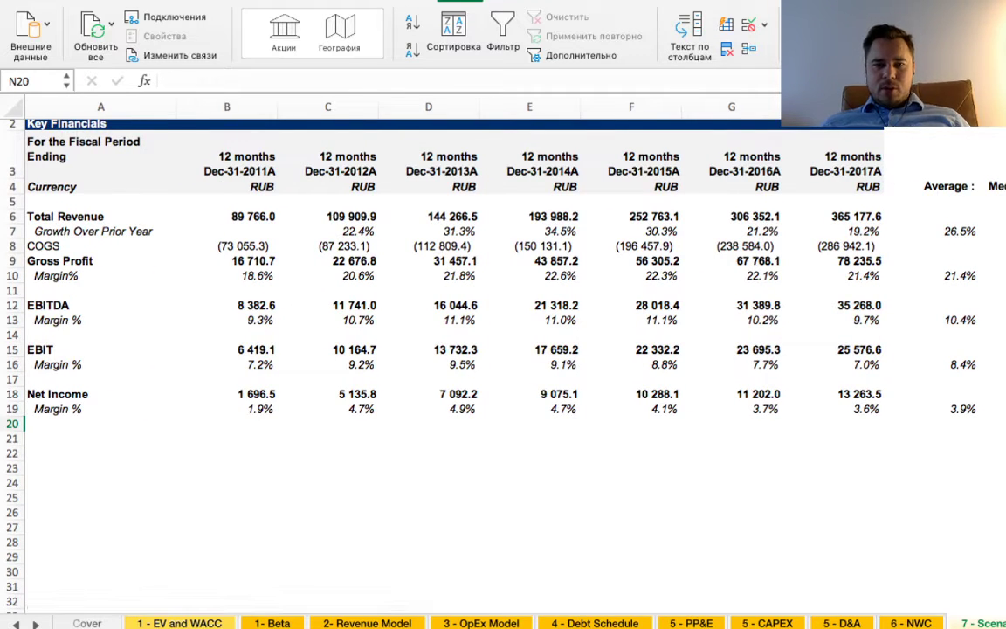
pyautogui.click(100, 454)
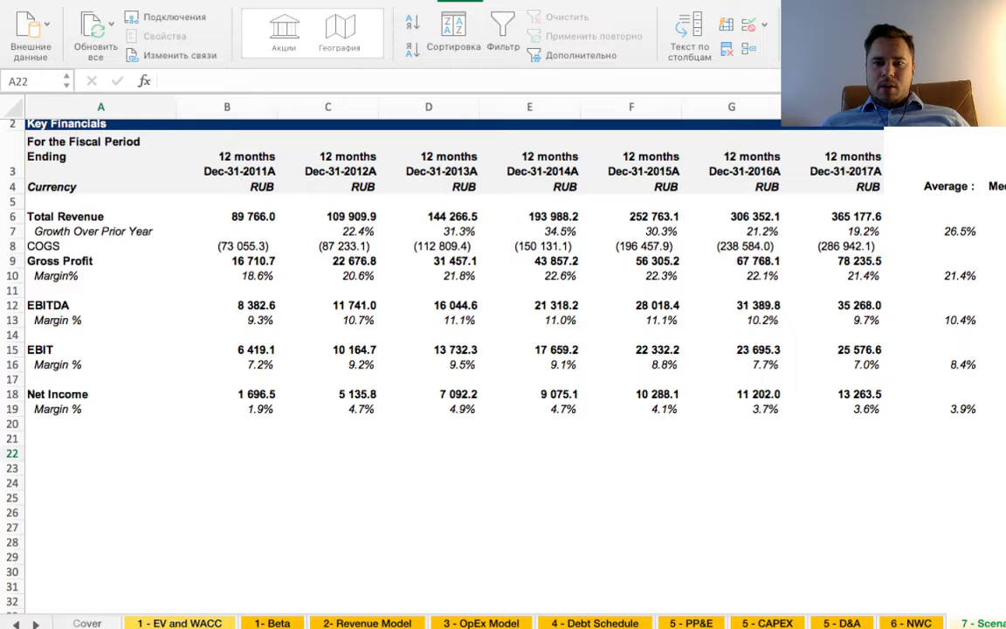
pyautogui.hscroll(5, 454, 332)
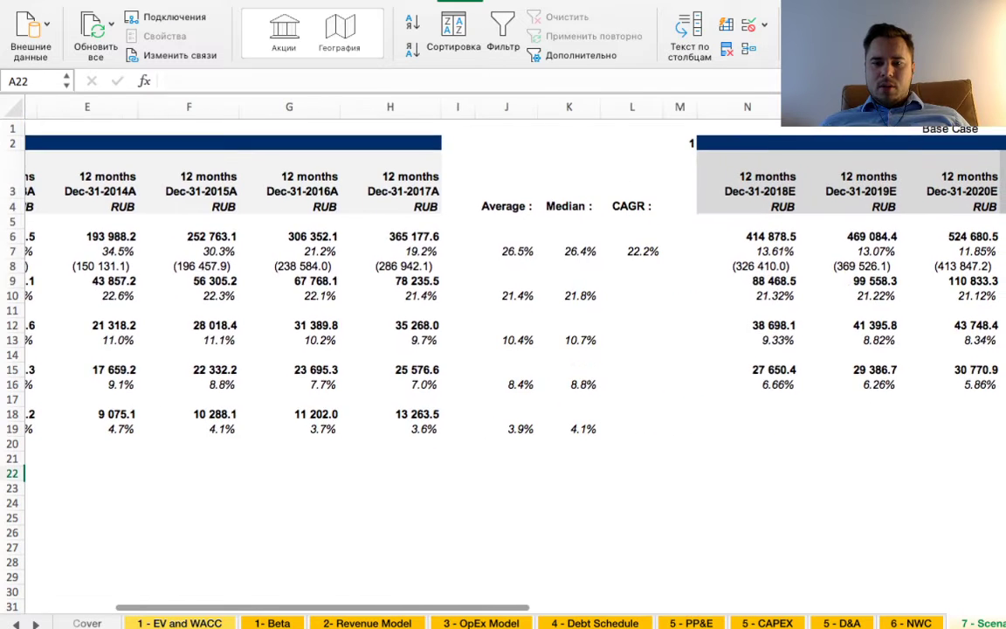
pyautogui.scroll(-1, 454, 332)
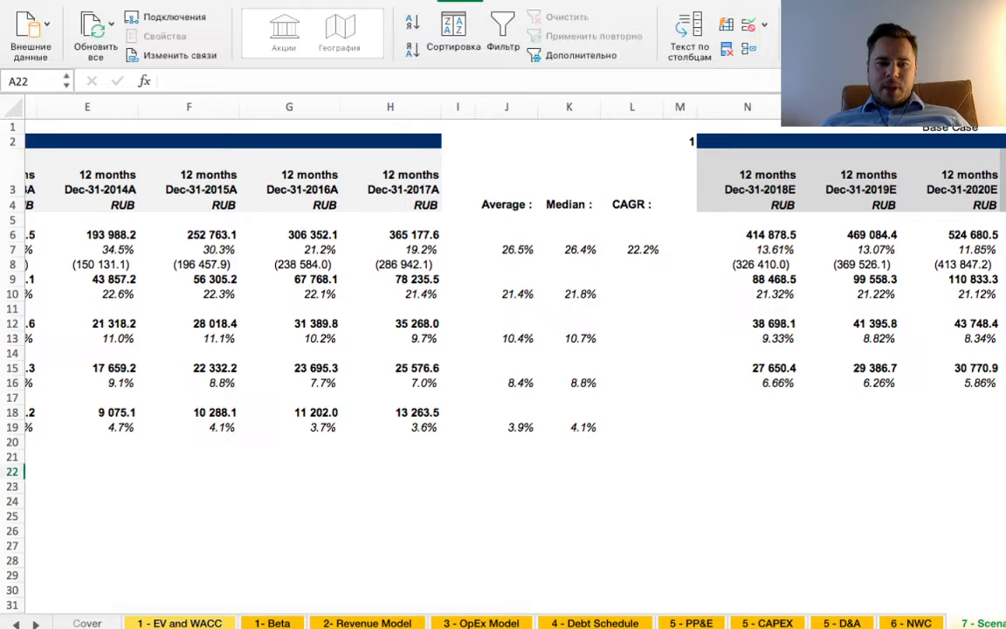
pyautogui.hscroll(-5, 454, 332)
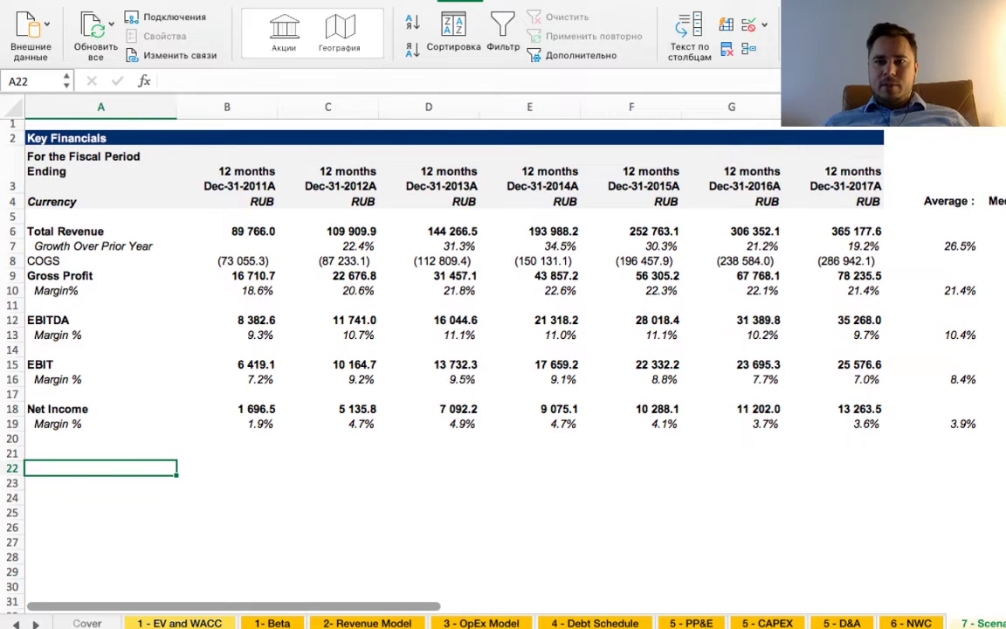
pyautogui.write('Bs')
pyautogui.press('BackSpace')
pyautogui.press('BackSpace')
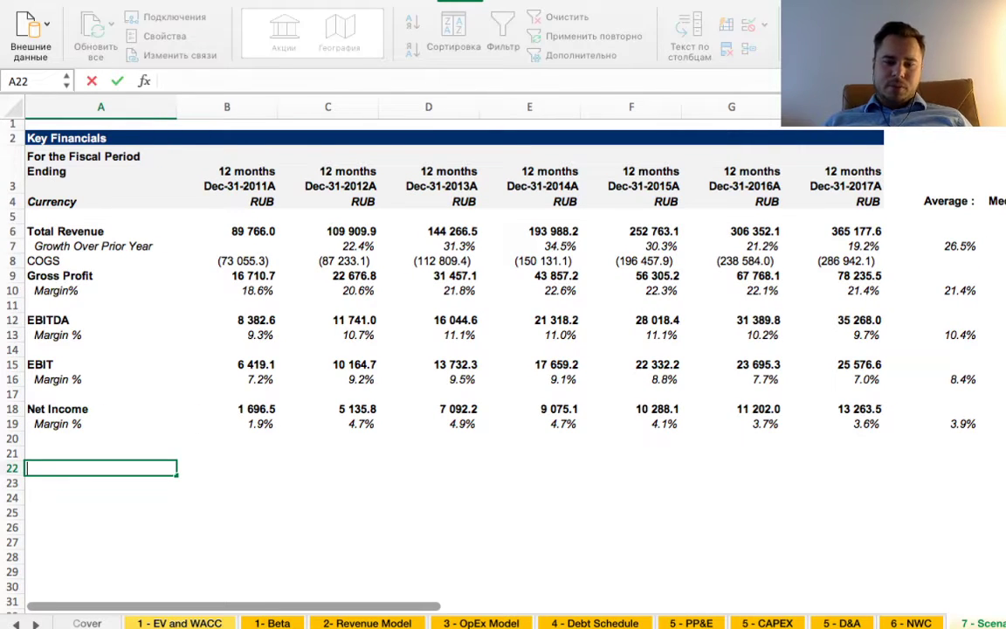
pyautogui.write('Choice')
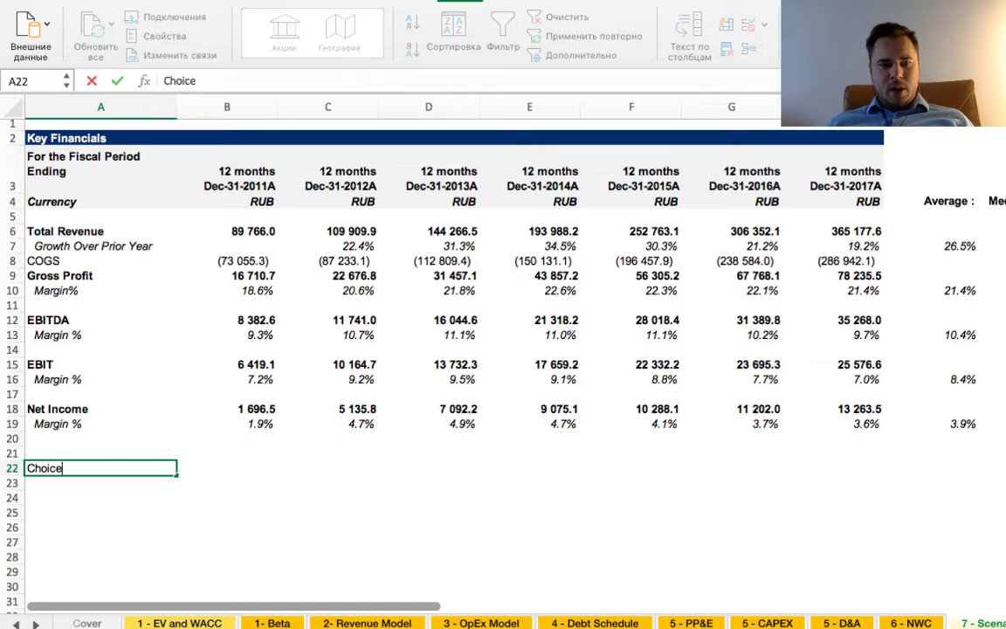
# - Start an ЕСЛИ formula in B22 next to Choice, referencing the Scenario Switch cells I18:J18 on the 8 - Output sheet
pyautogui.press('Tab')
pyautogui.write('=если')
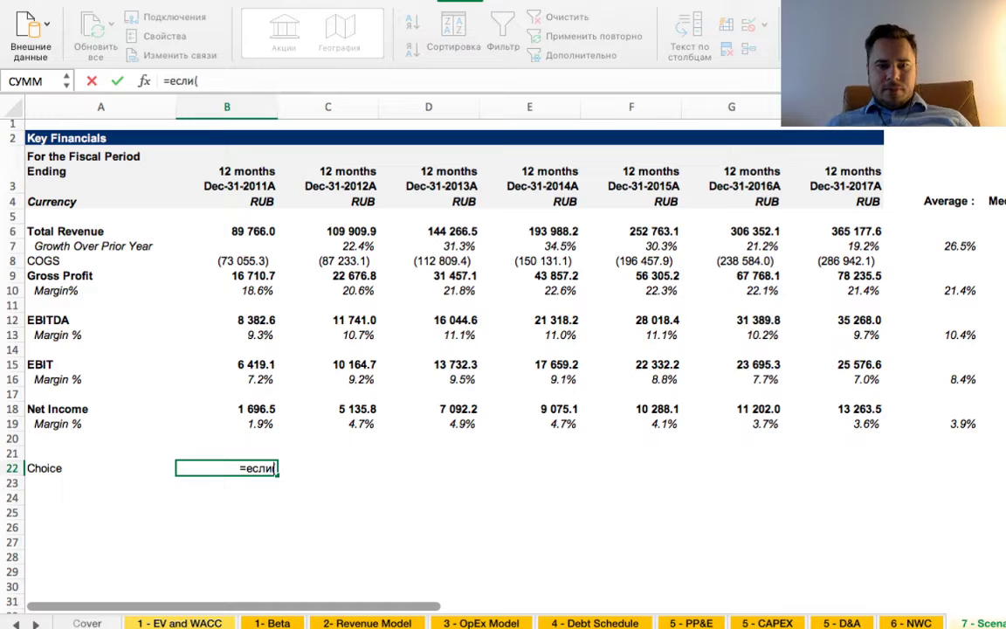
pyautogui.write('(')
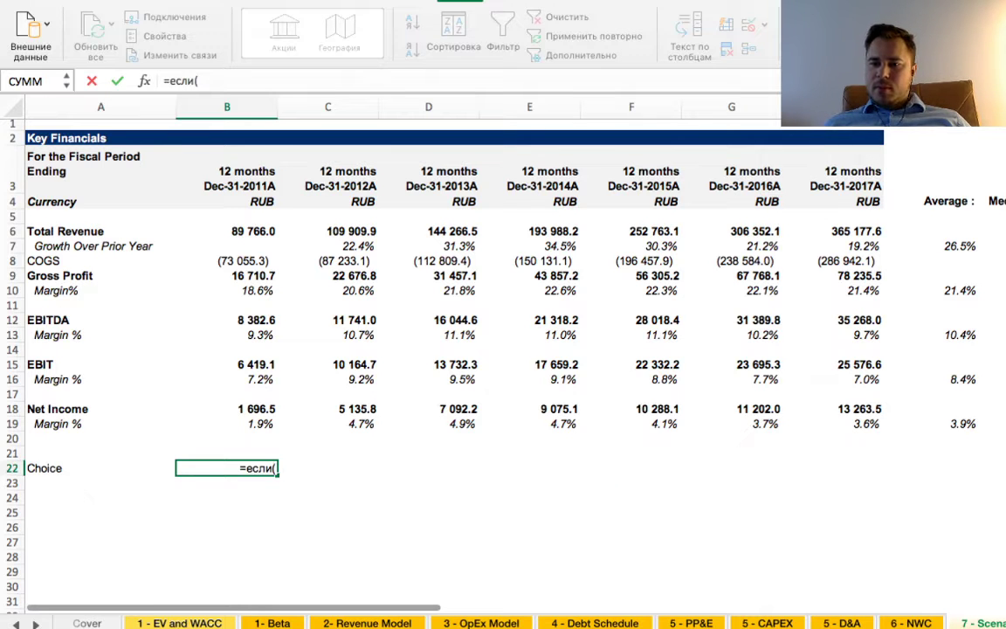
pyautogui.hotkey('ctrl', 'pagedown')
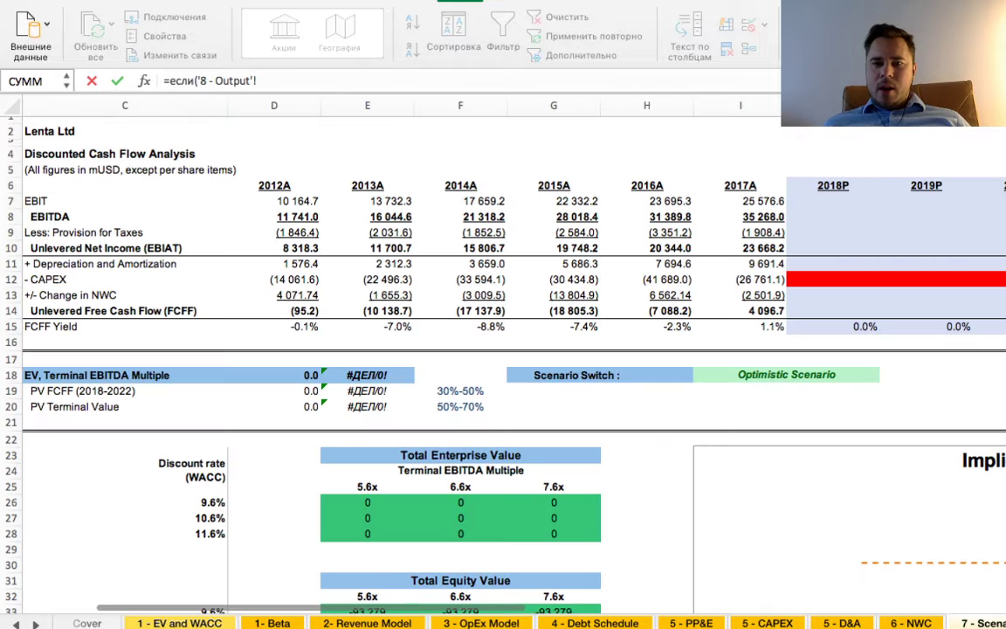
pyautogui.click(741, 374)
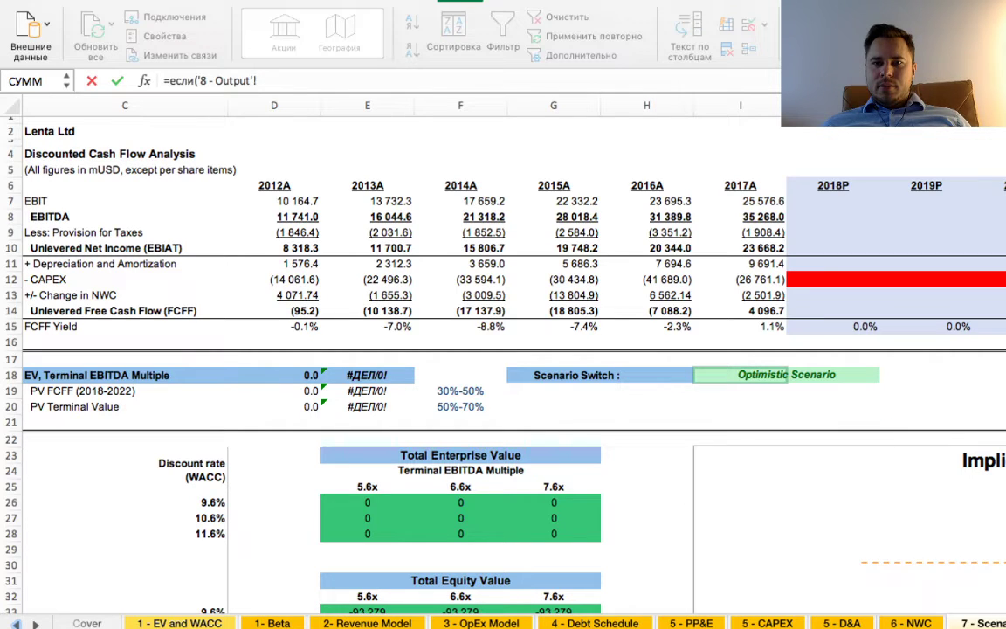
pyautogui.click(740, 375)
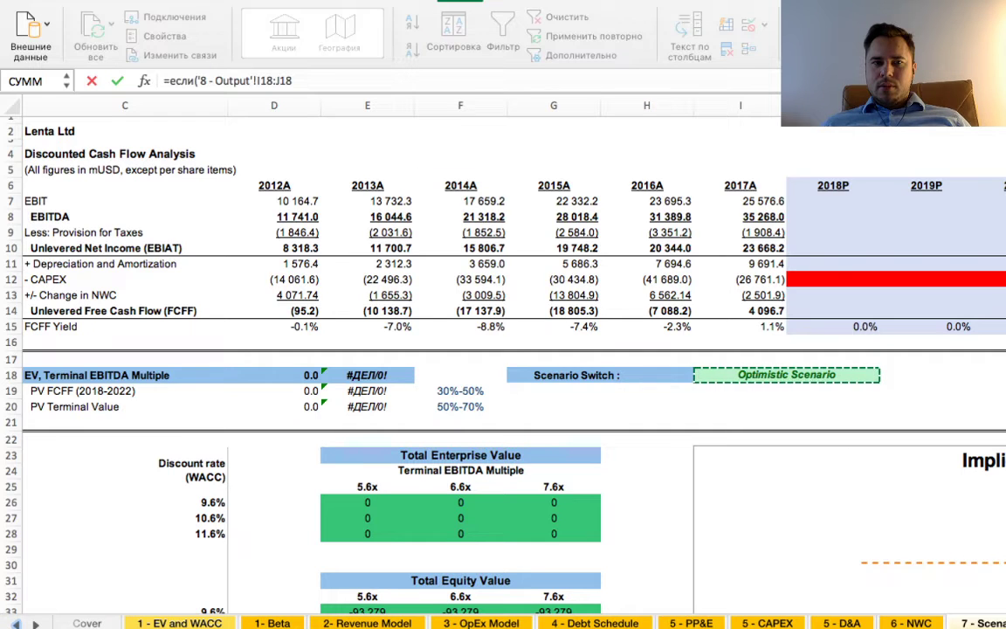
pyautogui.click(293, 80)
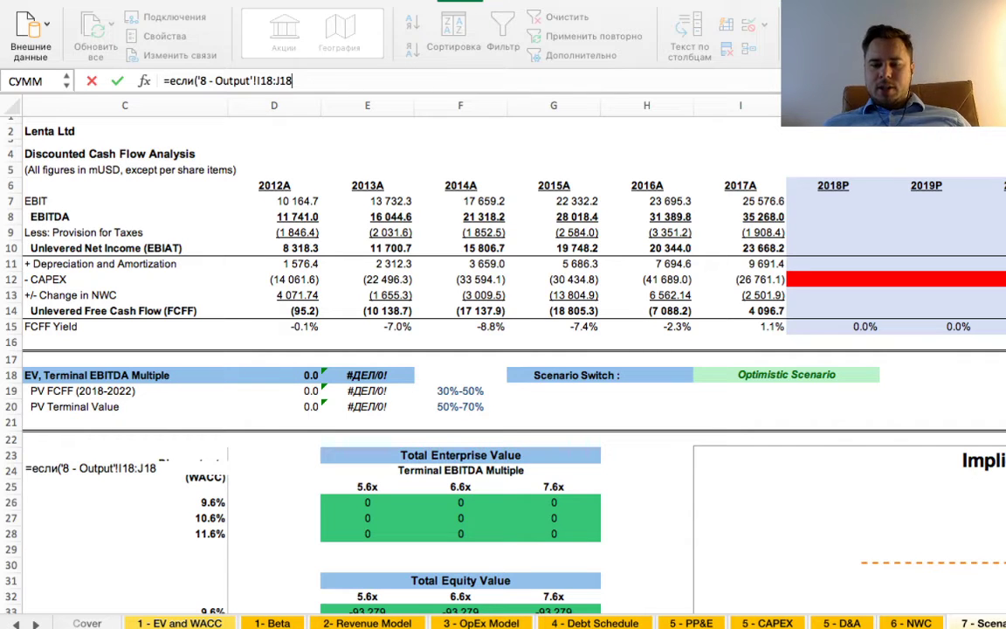
# - Make the first ЕСЛИ test compare the switch with Base Scenario in '8 - Output'!U18 and return 1 on a match
pyautogui.write('=')
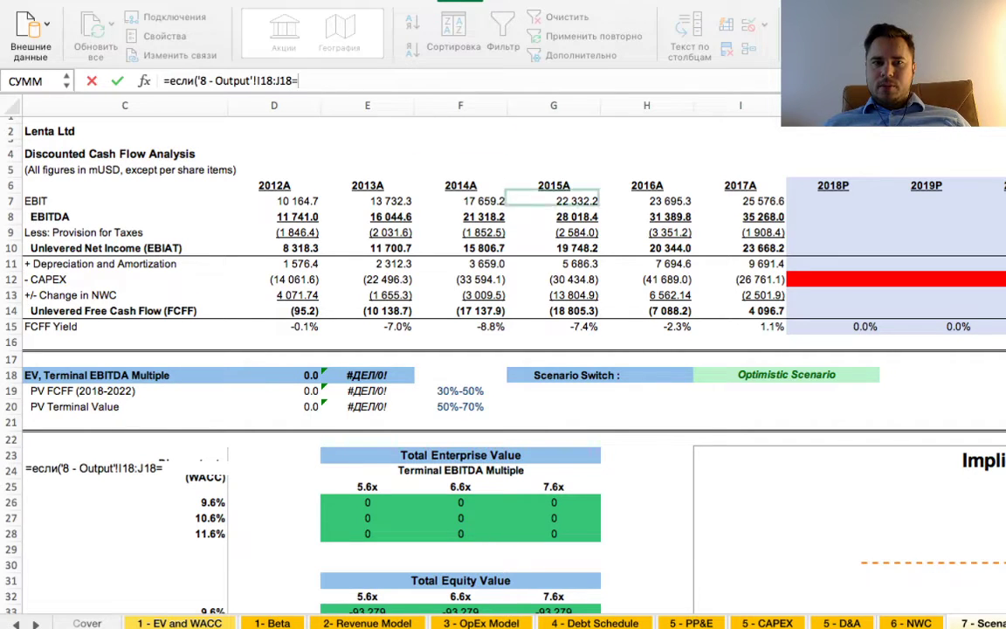
pyautogui.hscroll(10, 504, 349)
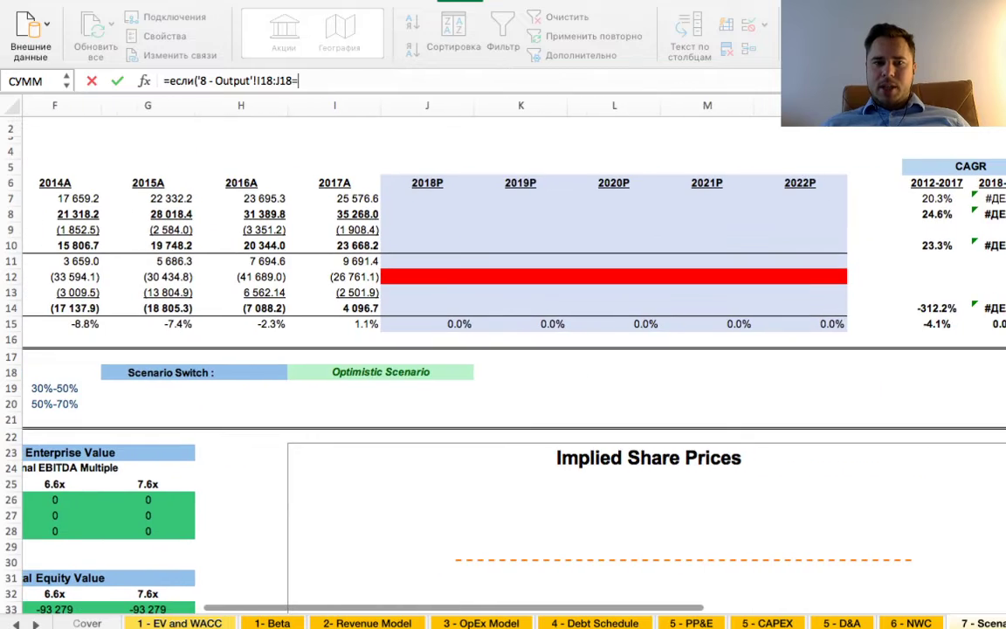
pyautogui.hscroll(10, 505, 349)
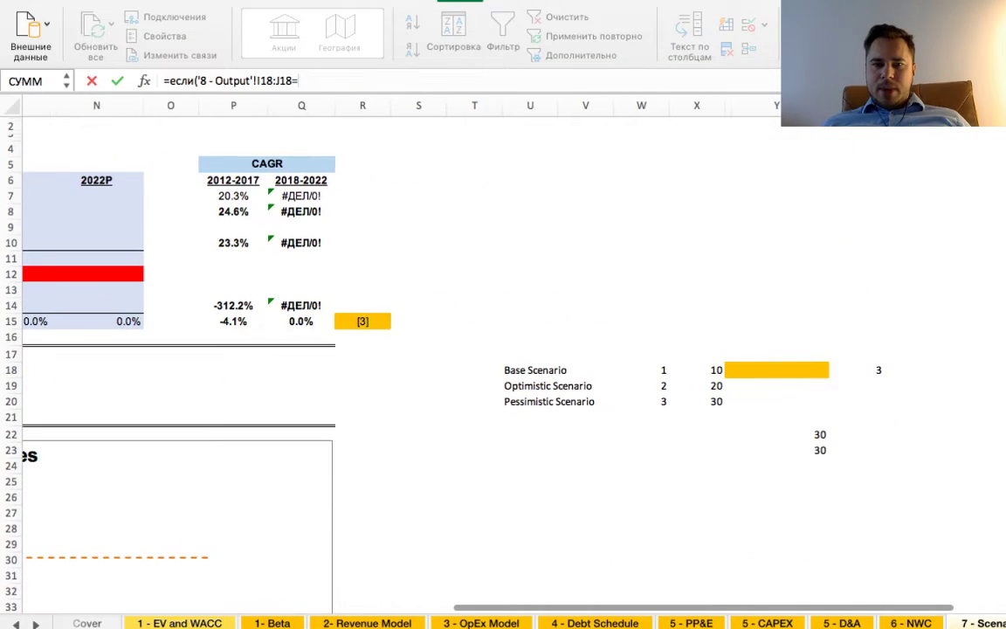
pyautogui.click(556, 371)
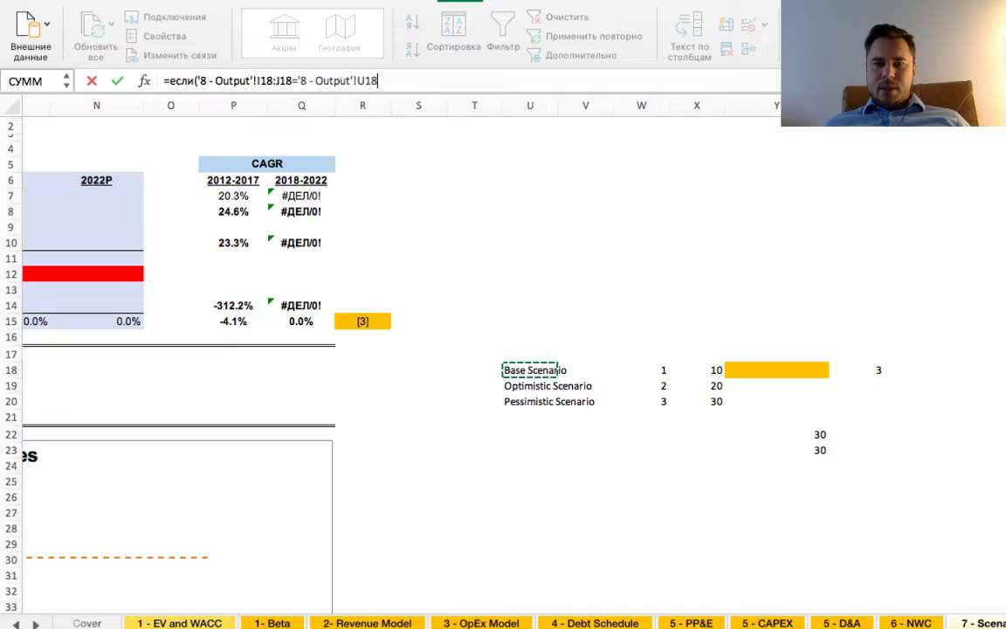
pyautogui.write(';')
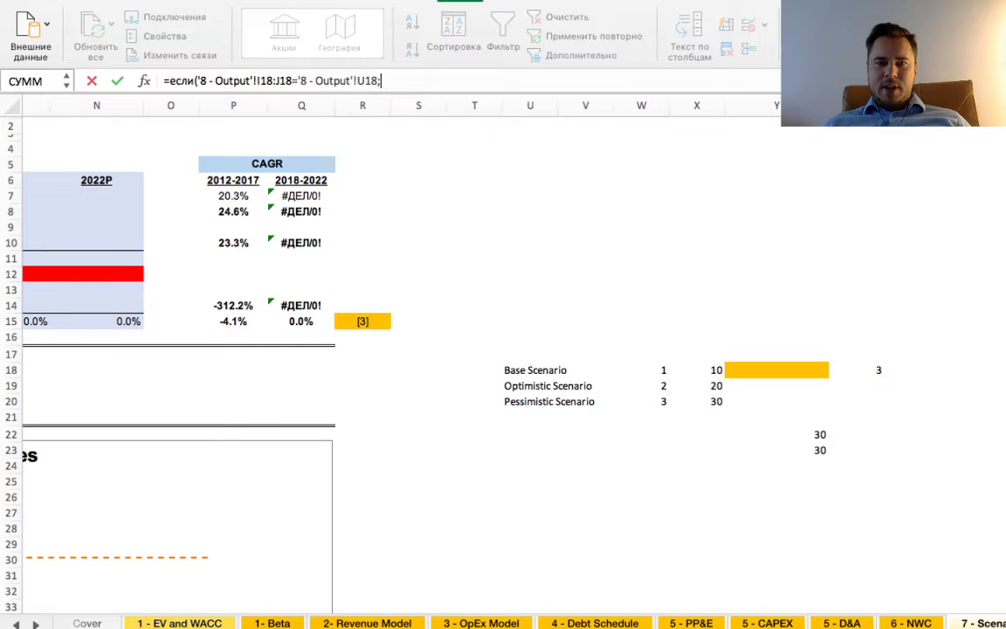
pyautogui.write('1')
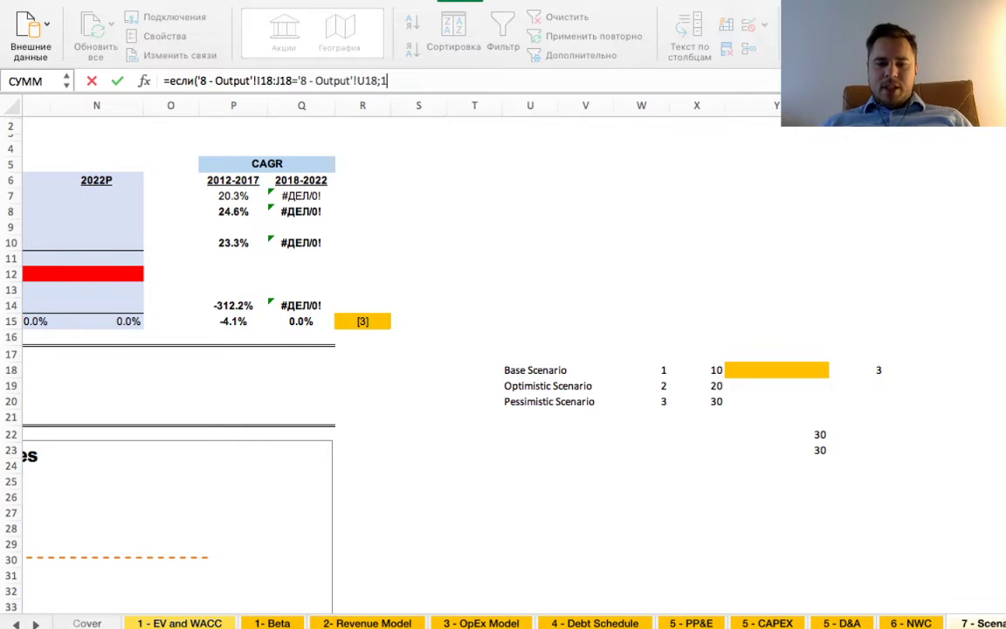
# - Add a nested если comparing the switch in I18:J18 with Optimistic Scenario in U19 and returning 2 on a match
pyautogui.write('если')
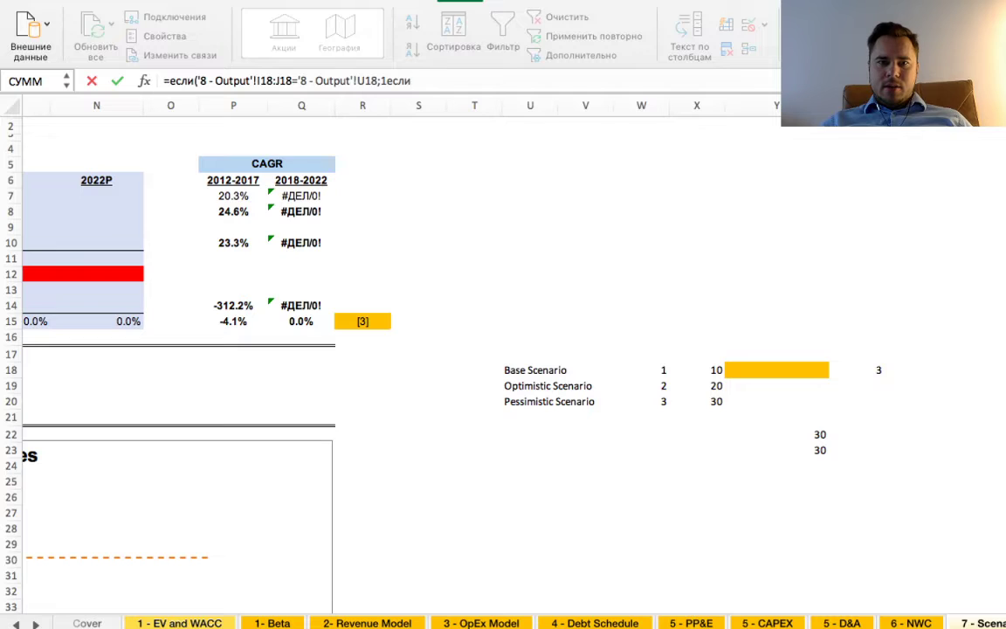
pyautogui.write('(')
pyautogui.hscroll(-6, 437, 350)
pyautogui.click(239, 365)
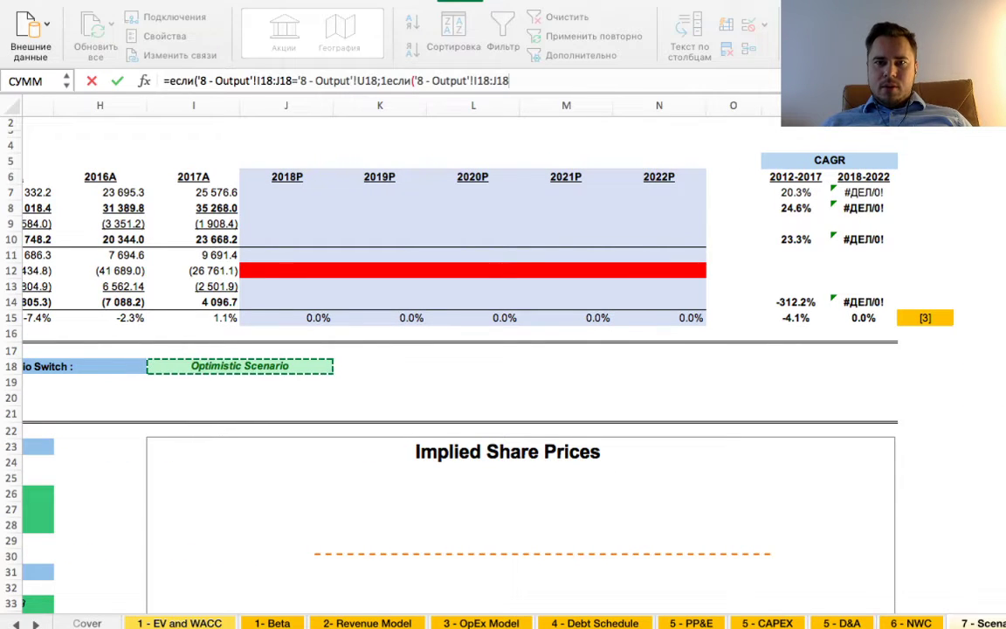
pyautogui.write('=')
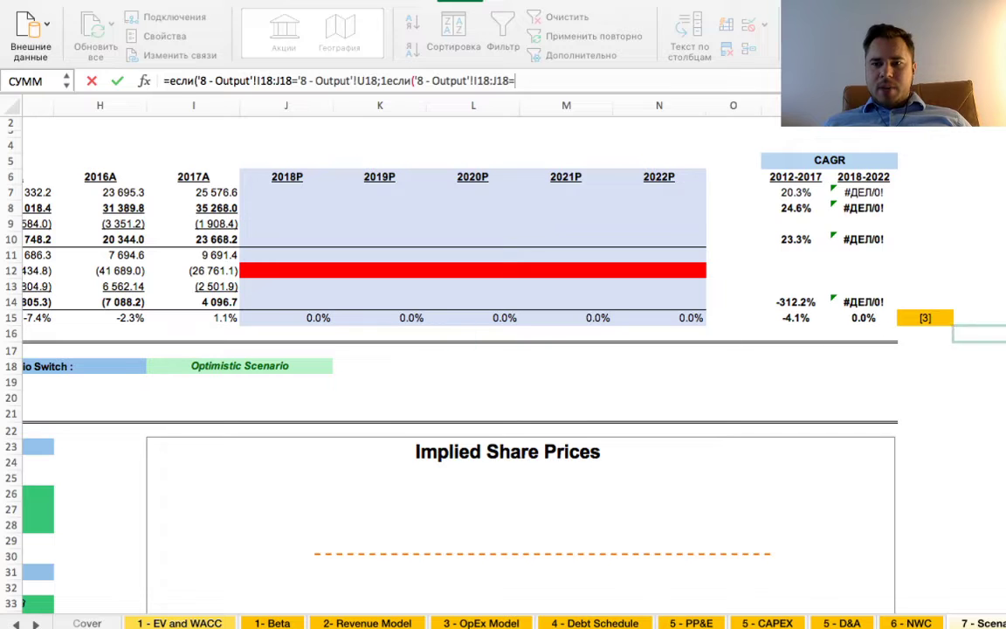
pyautogui.hscroll(5, 503, 349)
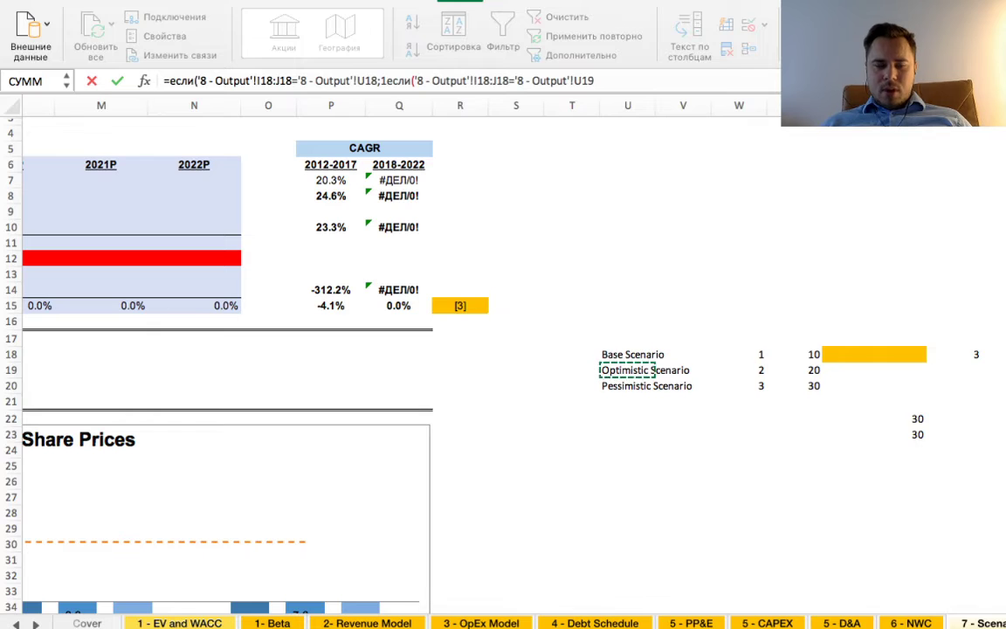
pyautogui.write(';')
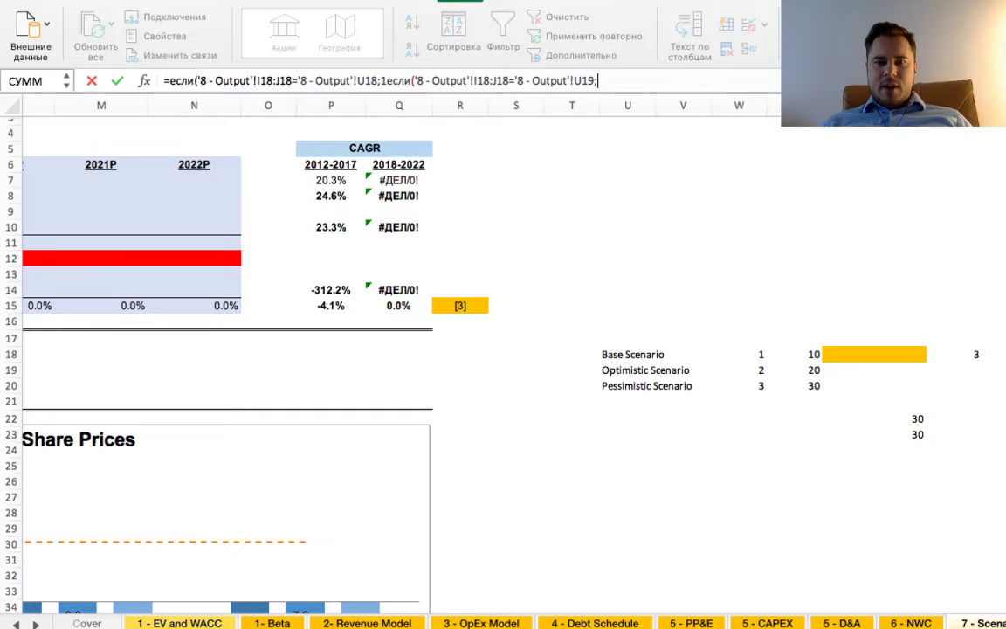
pyautogui.write('2;')
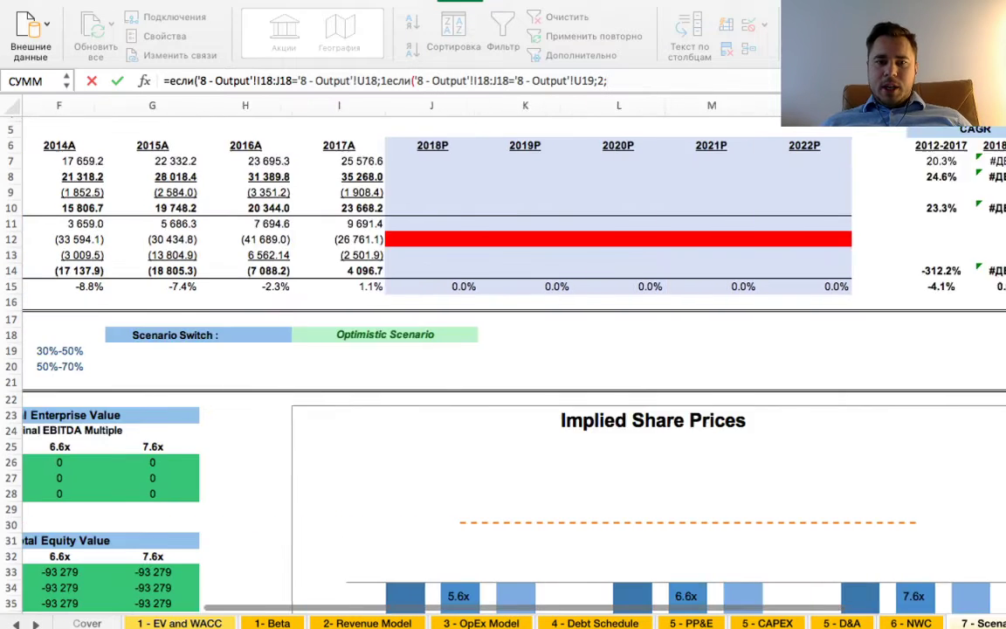
# - Add the comparison of I18:J18 with Pessimistic Scenario in U20, returning 3 or else "ОШИБКА", and submit the formula
pyautogui.hscroll(-1, 513, 367)
pyautogui.click(421, 334)
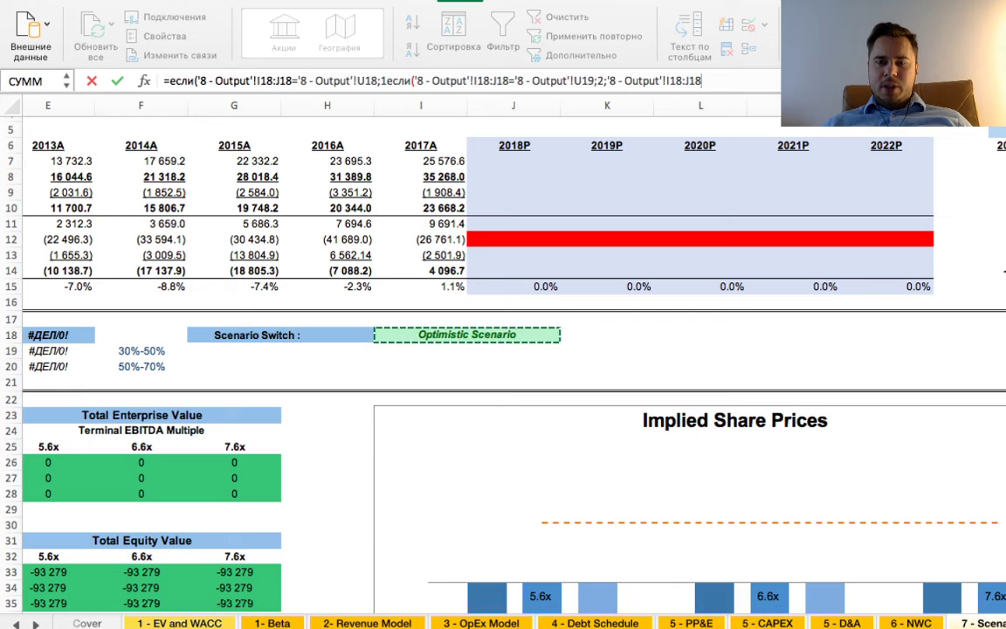
pyautogui.write('=')
pyautogui.hscroll(6, 503, 349)
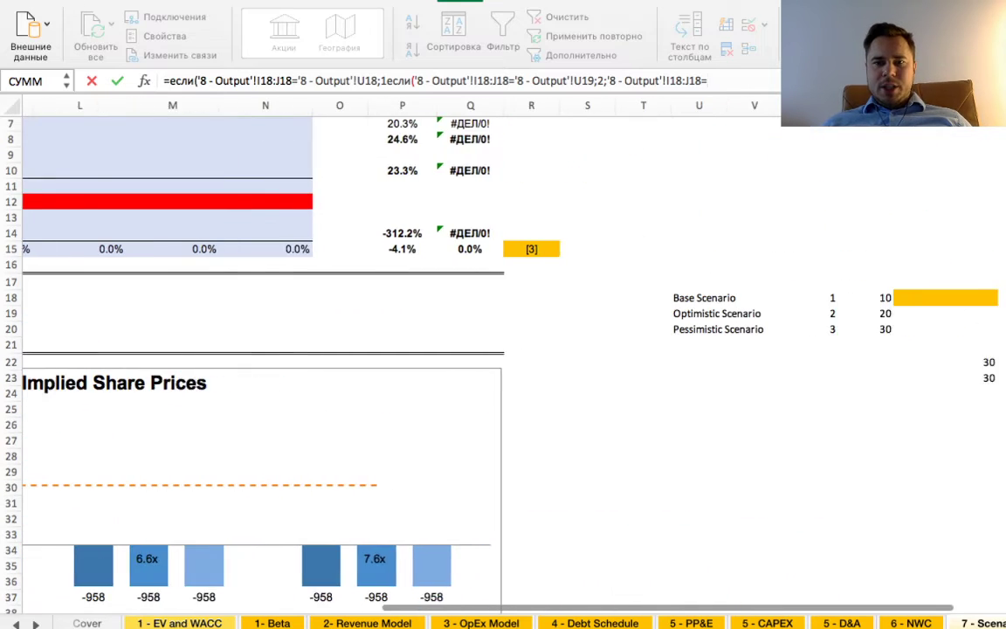
pyautogui.hscroll(1, 651, 330)
pyautogui.click(651, 329)
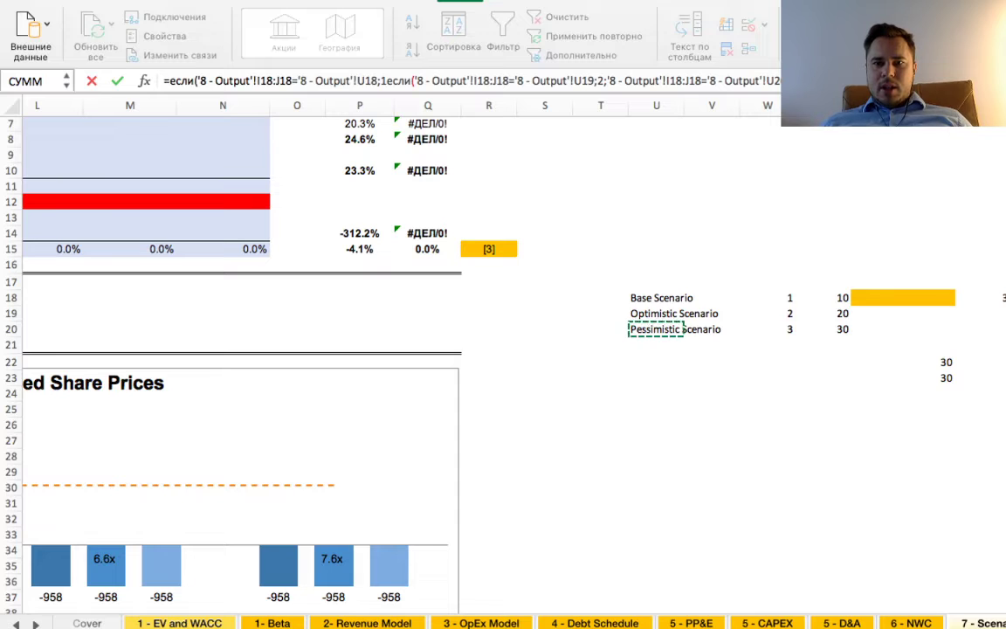
pyautogui.write(';')
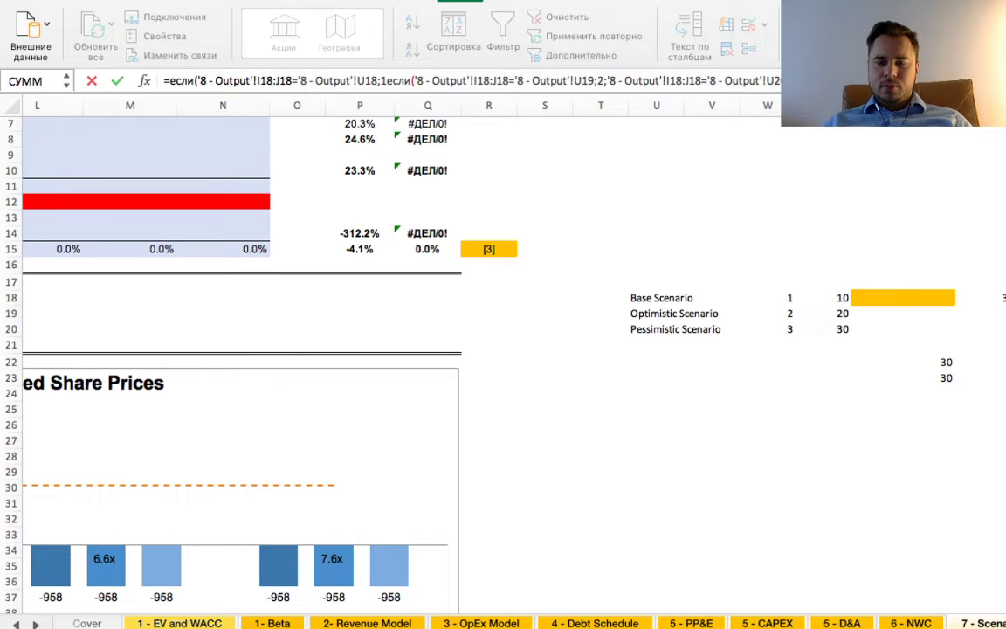
pyautogui.press('Return')
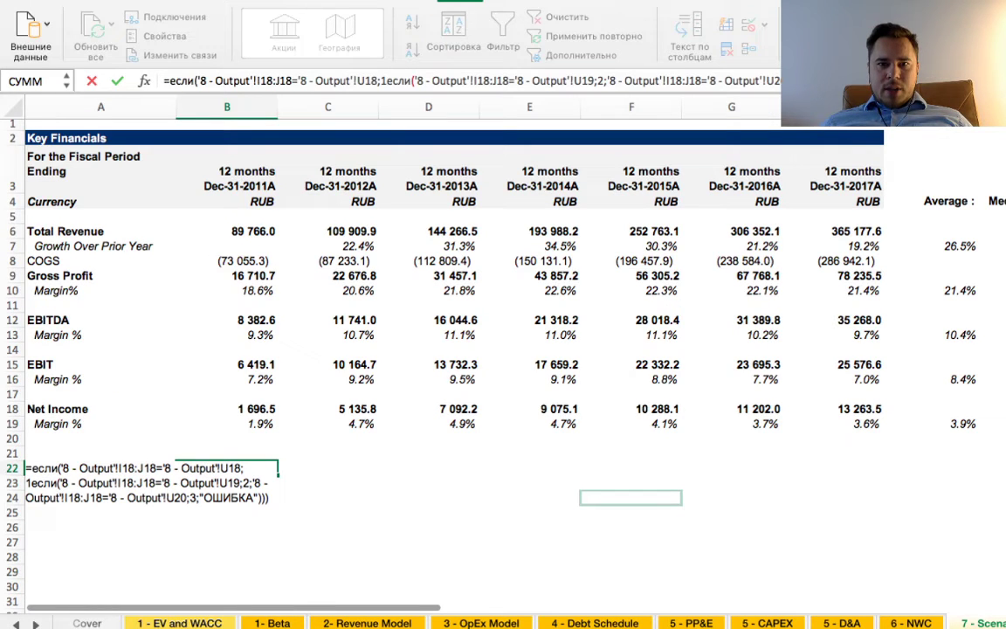
# - Insert the missing semicolon between the value 1 and the nested если in the B22 formula
pyautogui.doubleClick(394, 81)
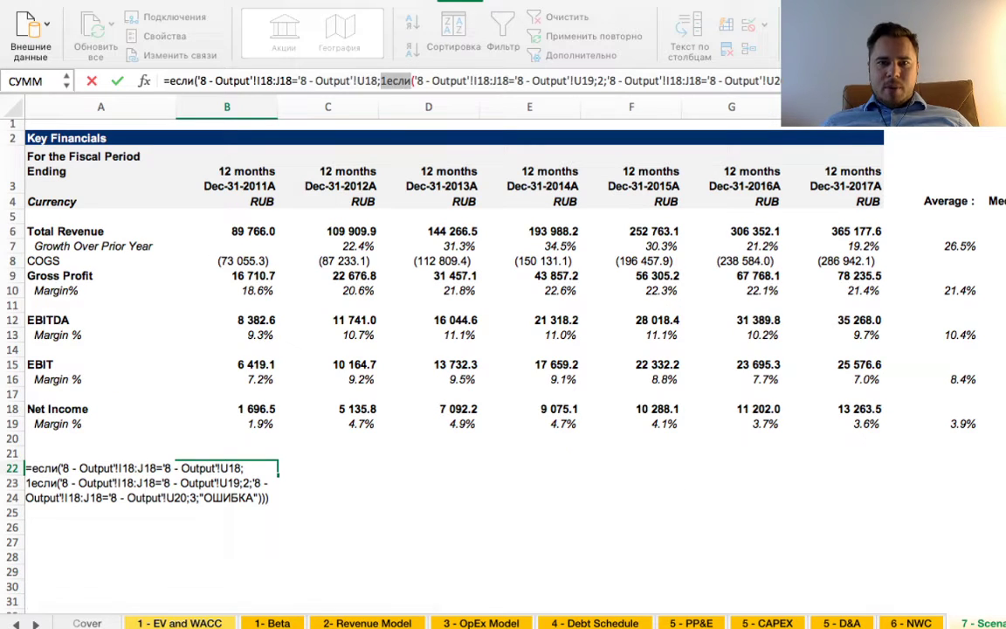
pyautogui.click(381, 81)
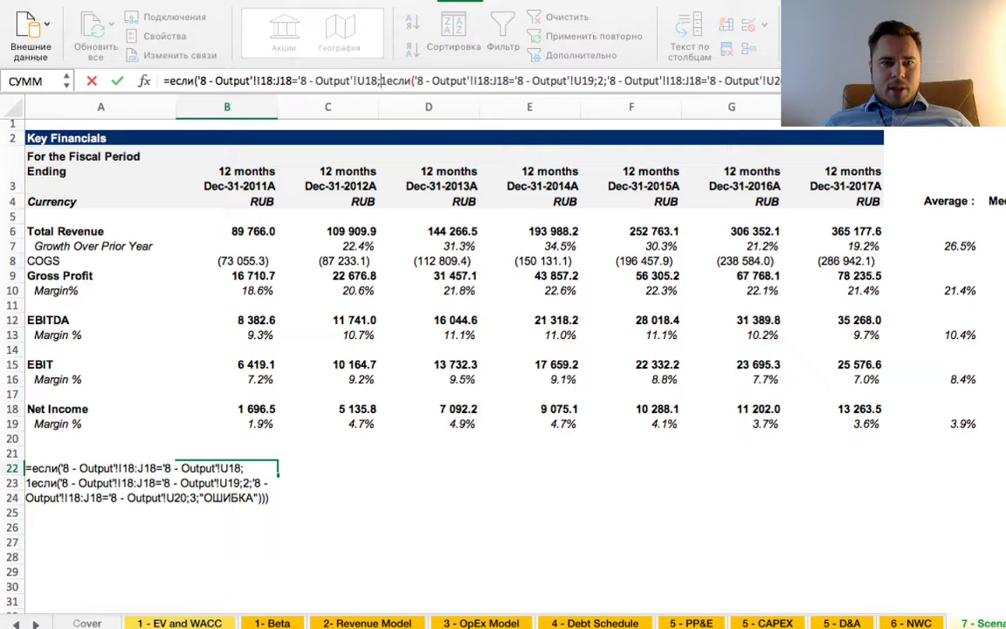
pyautogui.click(387, 80)
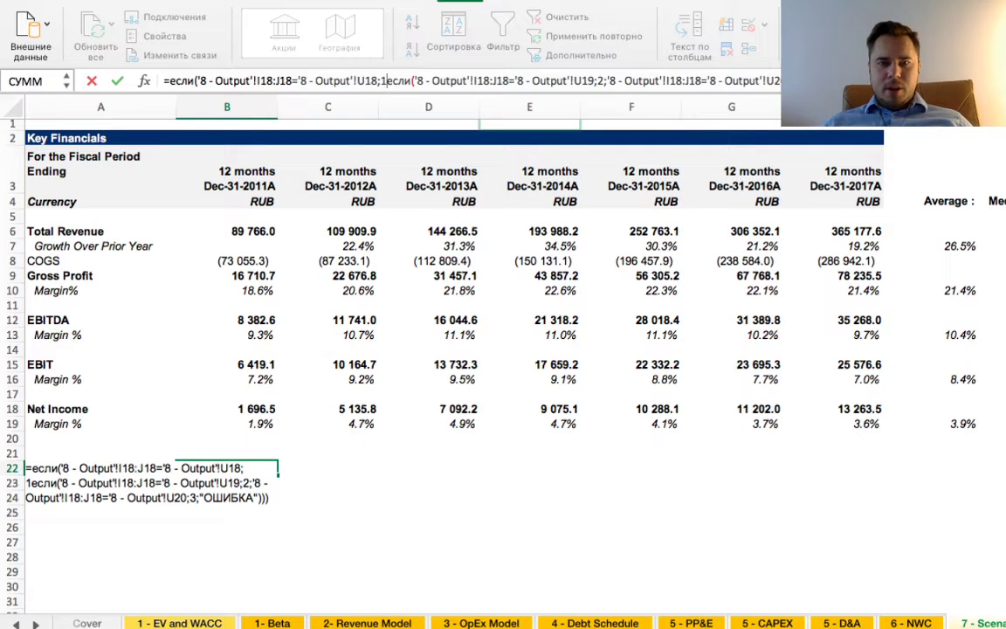
pyautogui.write(';')
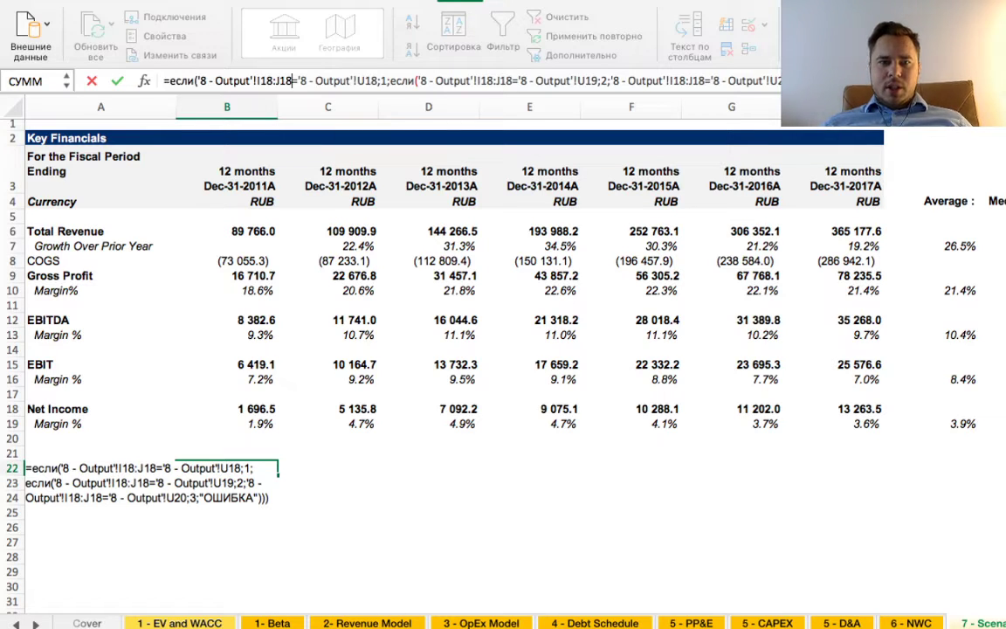
# - Shorten the three I18:J18 references in the B22 formula to the single cell I18
pyautogui.press('BackSpace')
pyautogui.press('BackSpace')
pyautogui.press('BackSpace')
pyautogui.press('BackSpace')
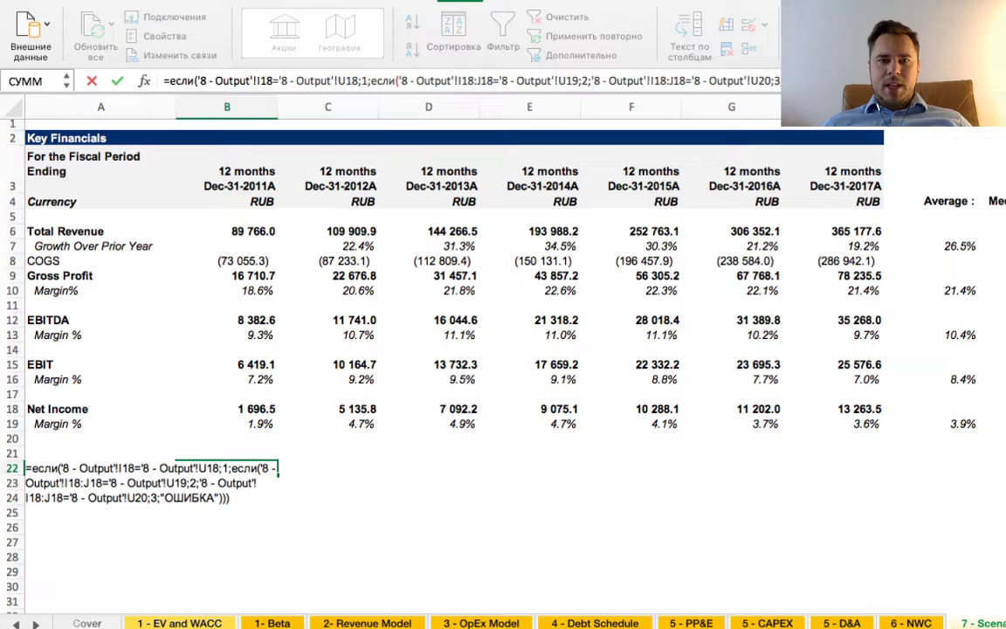
pyautogui.click(496, 80)
pyautogui.press('BackSpace')
pyautogui.press('BackSpace')
pyautogui.press('BackSpace')
pyautogui.press('BackSpace')
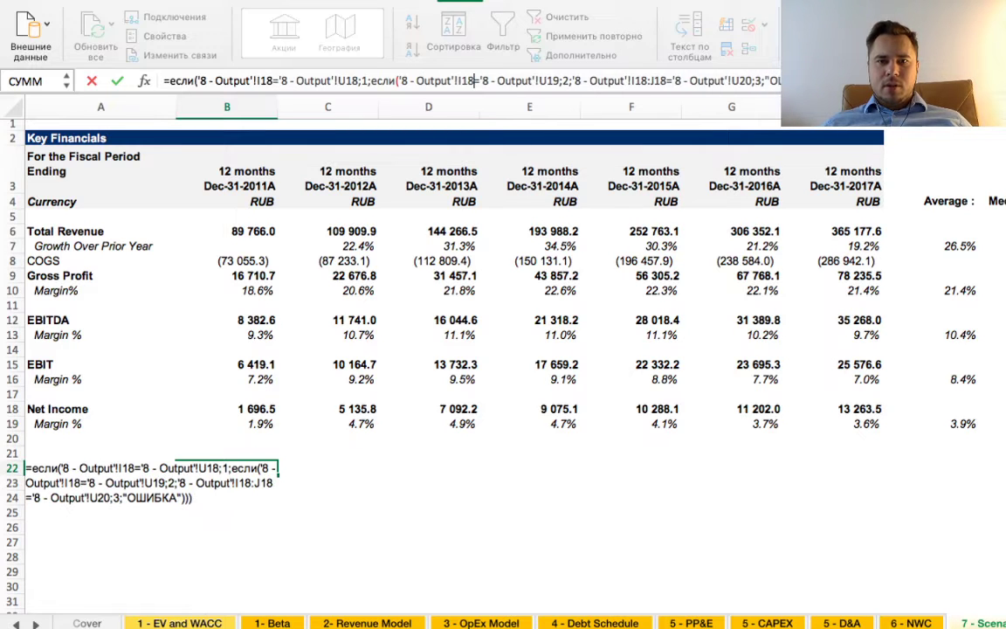
pyautogui.click(667, 80)
pyautogui.press('BackSpace')
pyautogui.press('BackSpace')
pyautogui.press('BackSpace')
pyautogui.press('BackSpace')
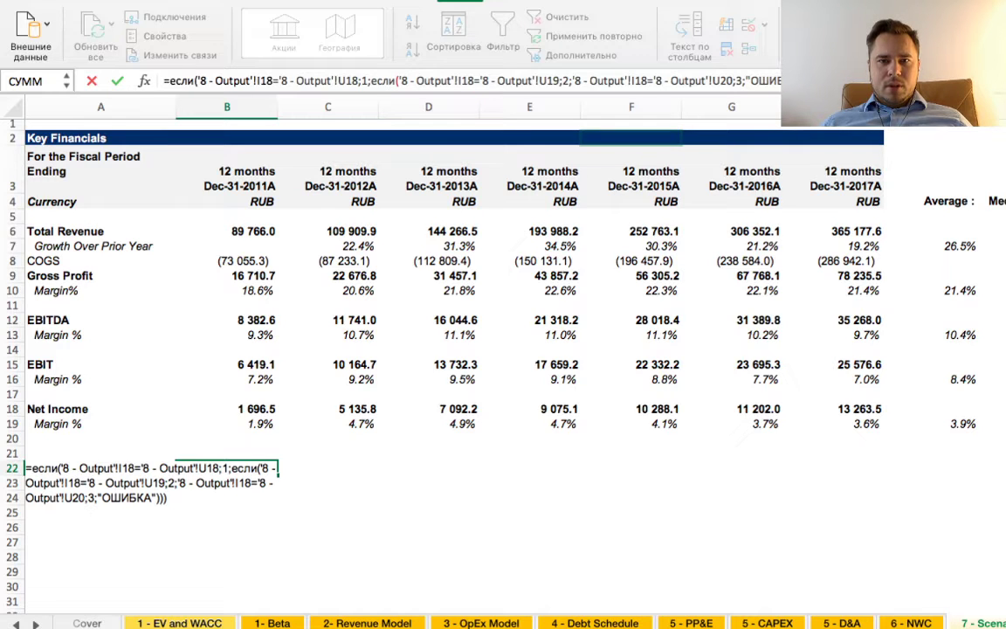
# - Wrap the Pessimistic Scenario comparison with U20 in its own nested если( in the B22 formula and submit it
pyautogui.click(563, 81)
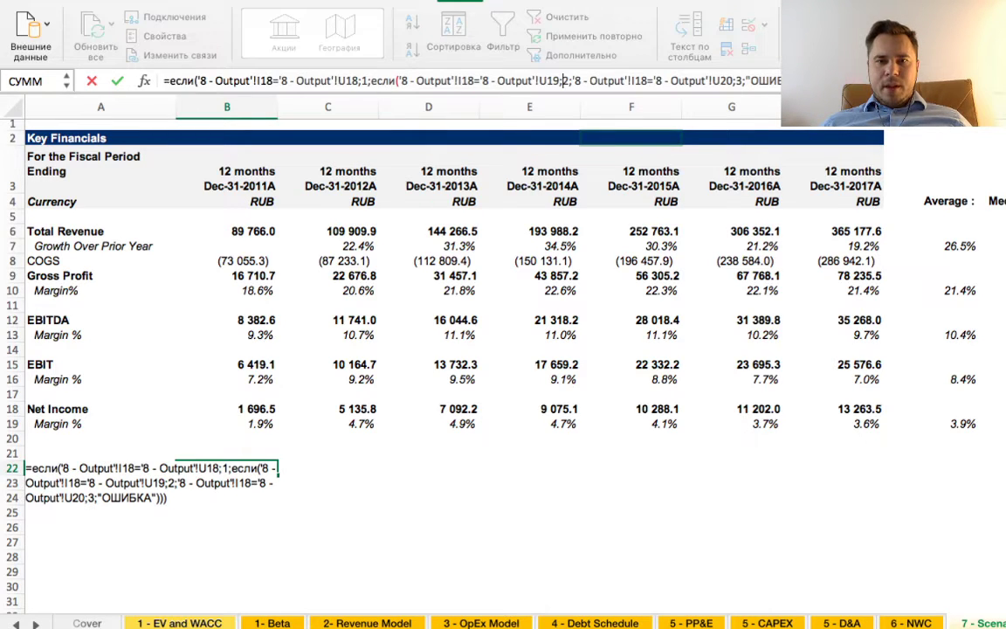
pyautogui.click(655, 80)
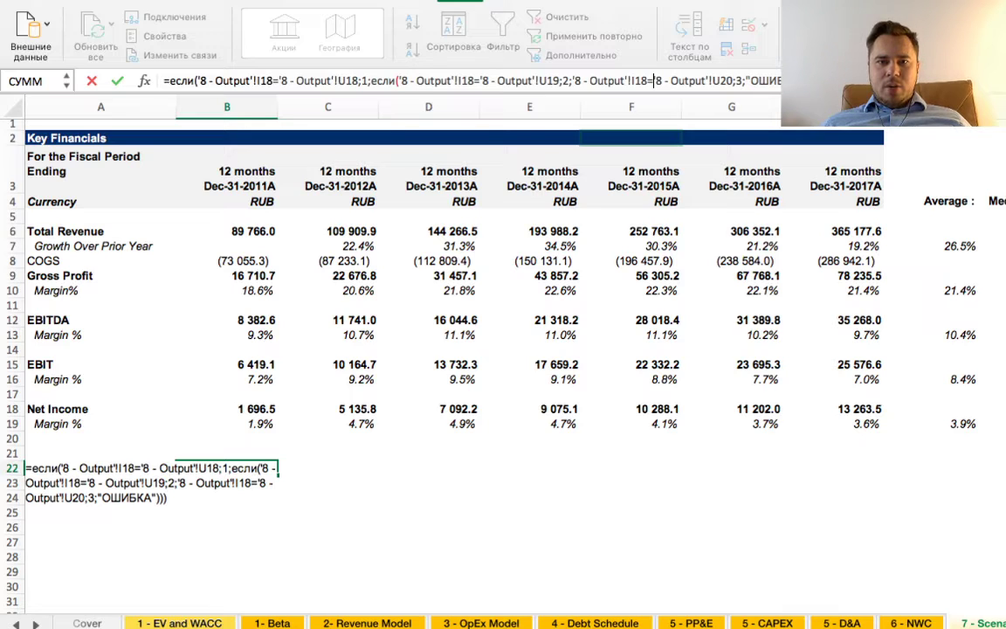
pyautogui.click(742, 81)
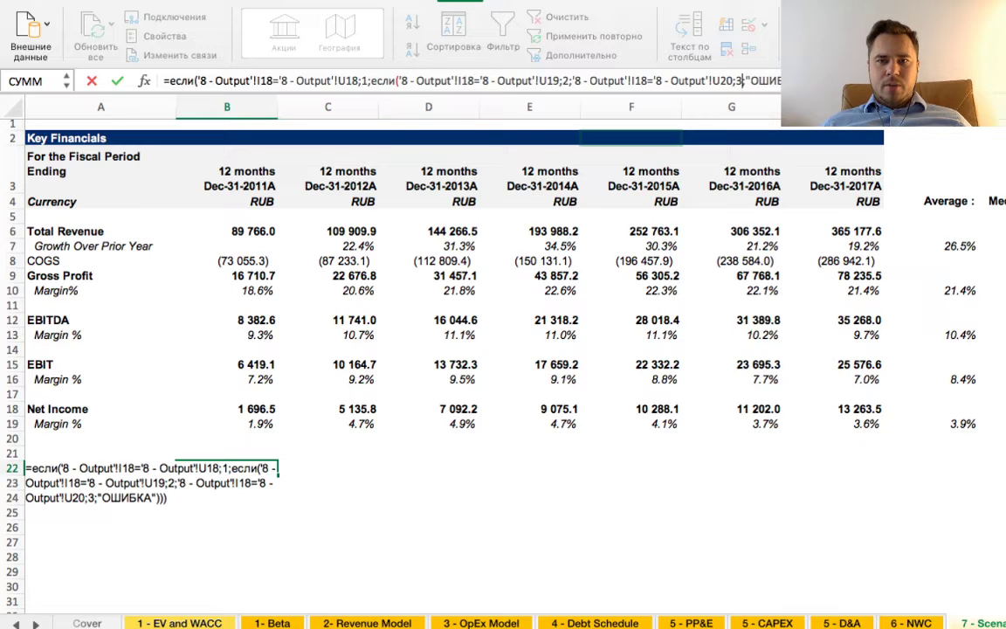
pyautogui.click(751, 80)
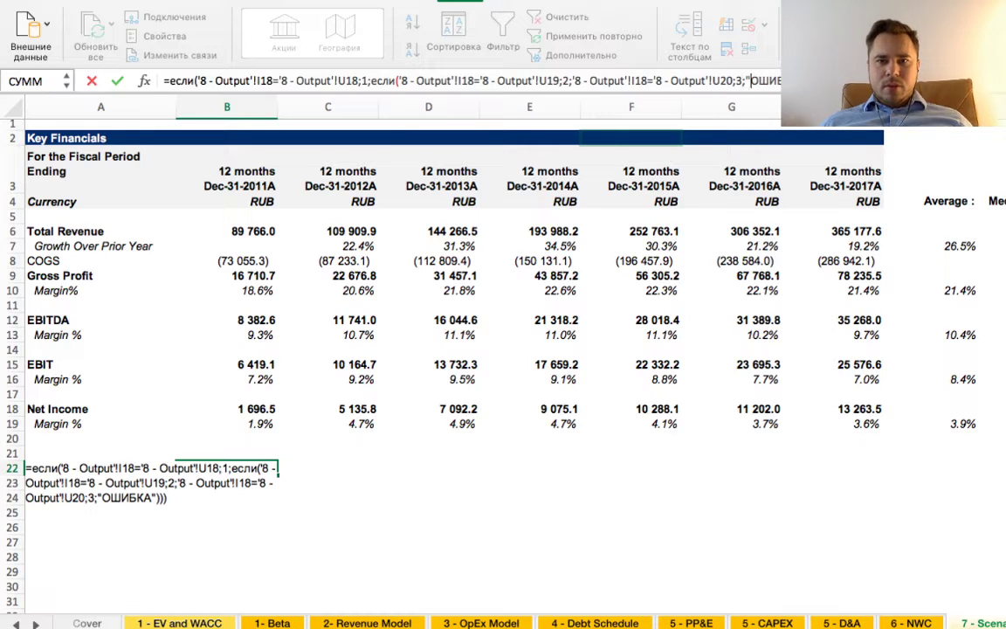
pyautogui.click(769, 81)
pyautogui.click(742, 80)
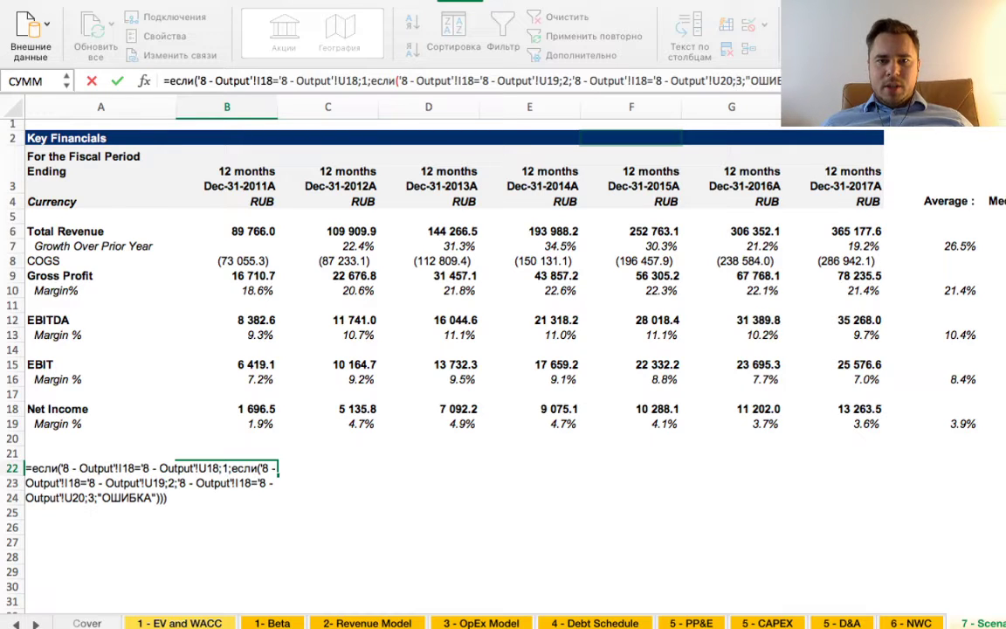
pyautogui.click(731, 80)
pyautogui.click(727, 81)
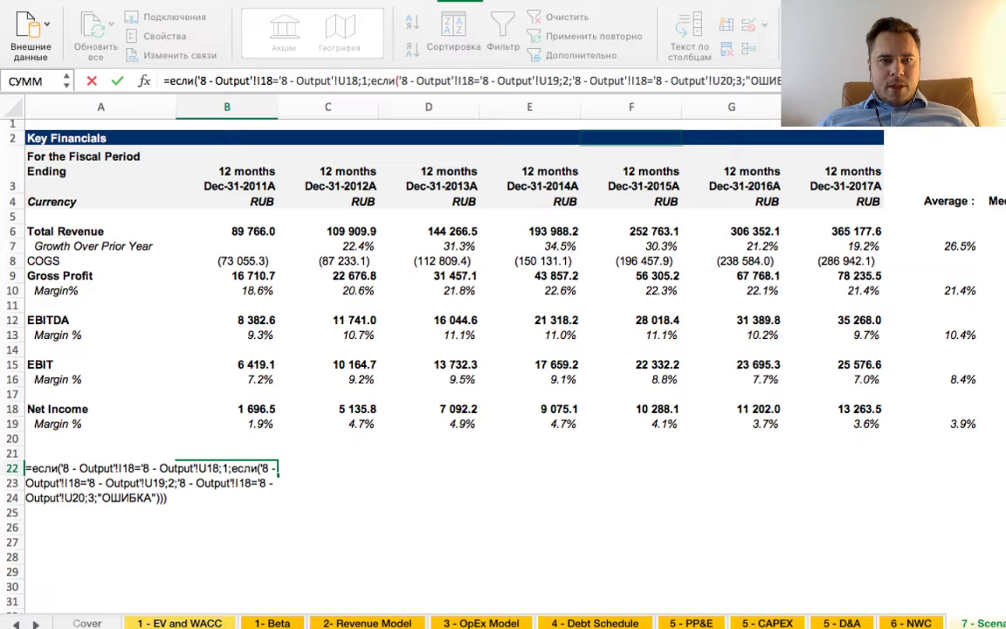
pyautogui.click(389, 80)
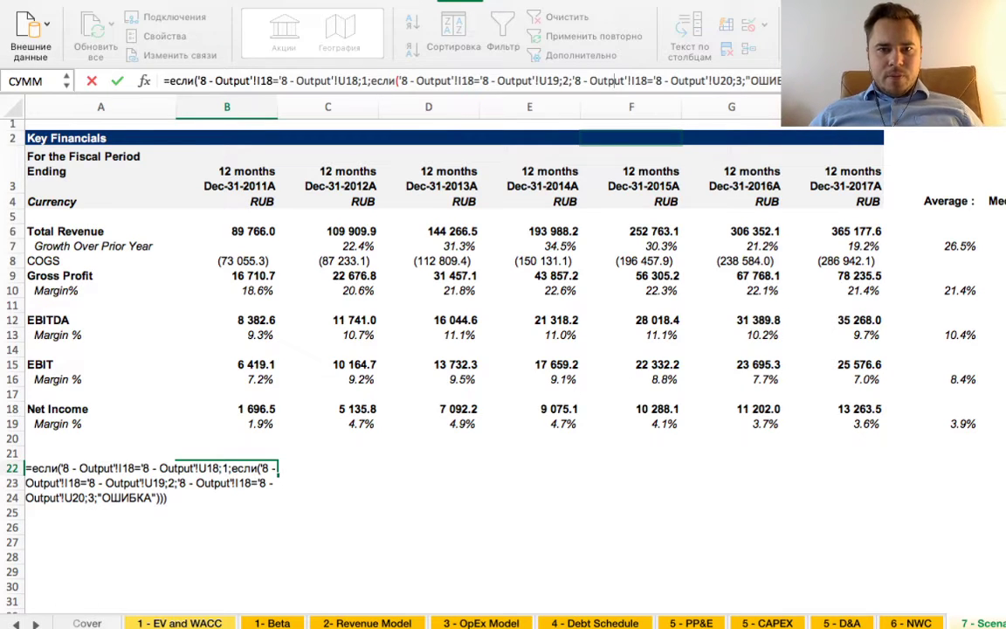
pyautogui.click(574, 80)
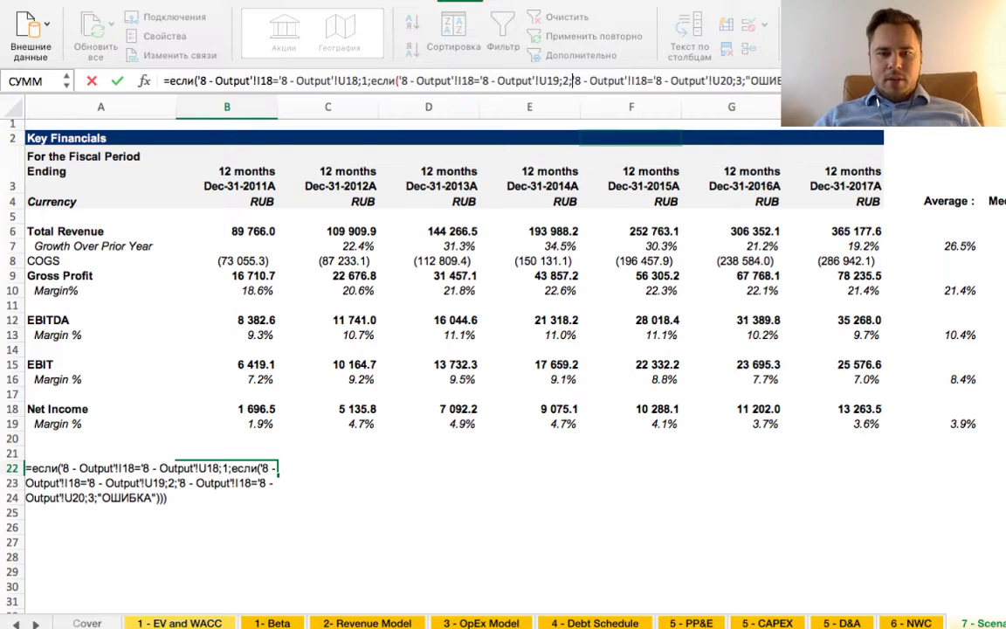
pyautogui.write('если')
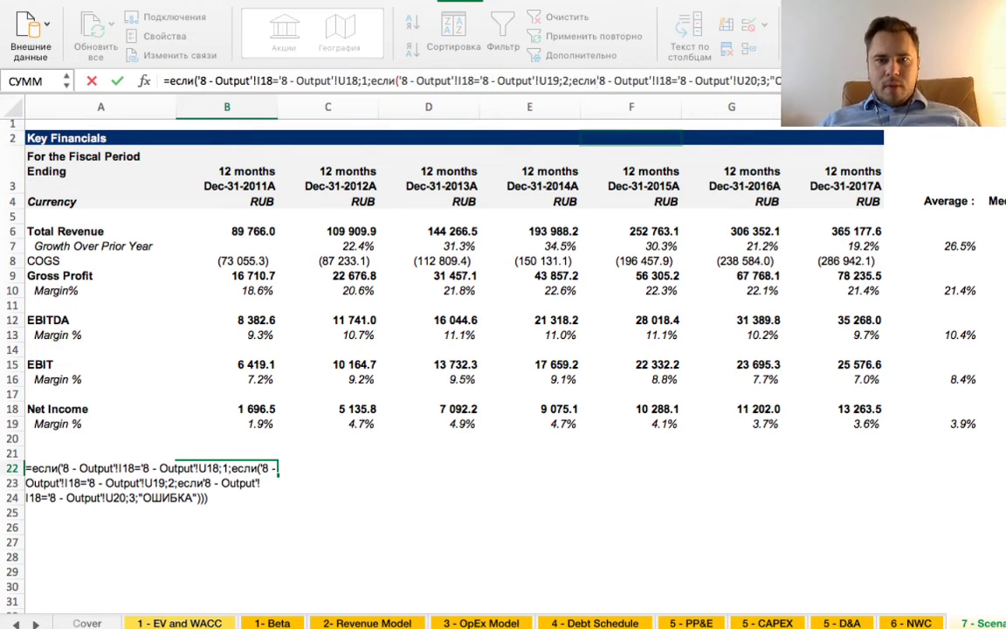
pyautogui.write('(')
pyautogui.press('Return')
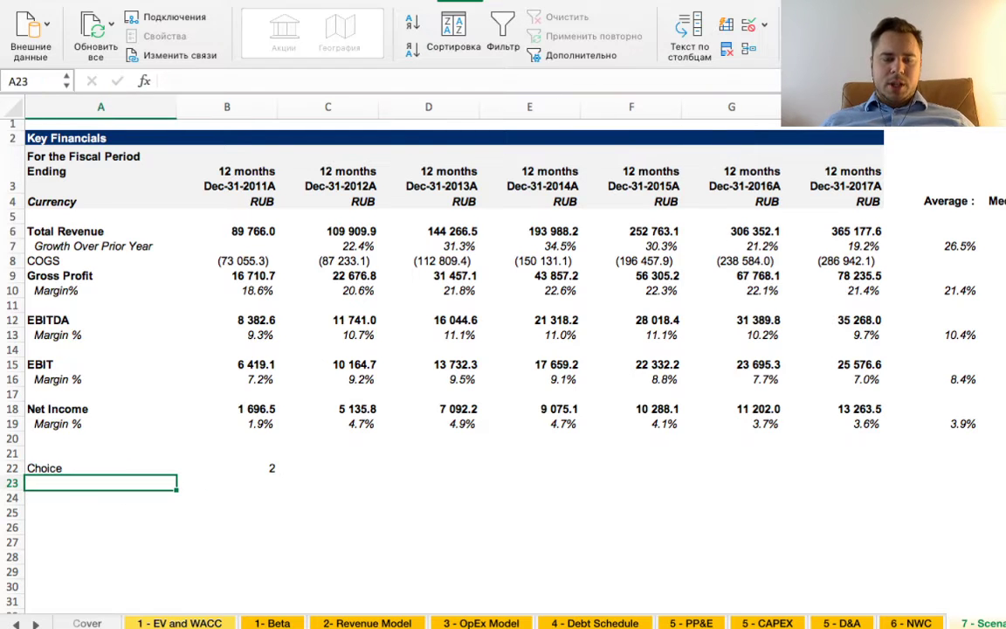
# - Center the Choice label in cell A22
pyautogui.scroll(-3, 454, 332)
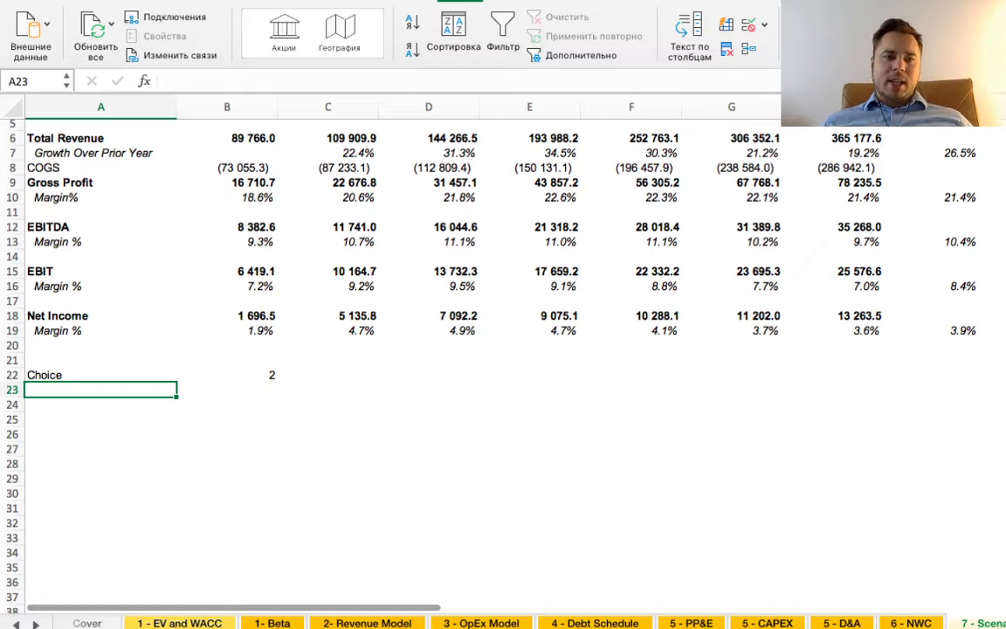
pyautogui.press('Up')
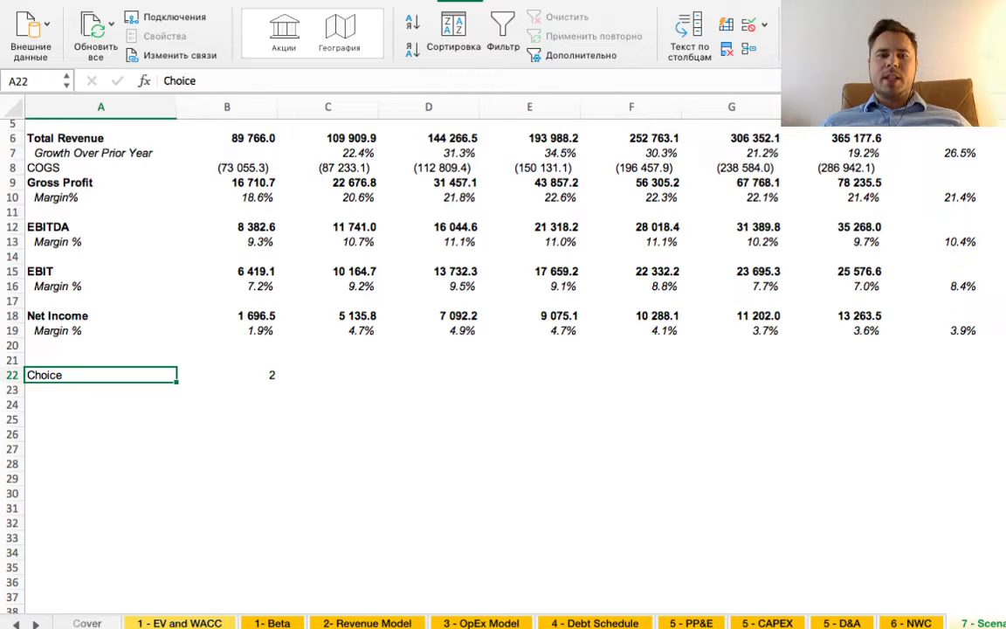
pyautogui.click(52, 2)
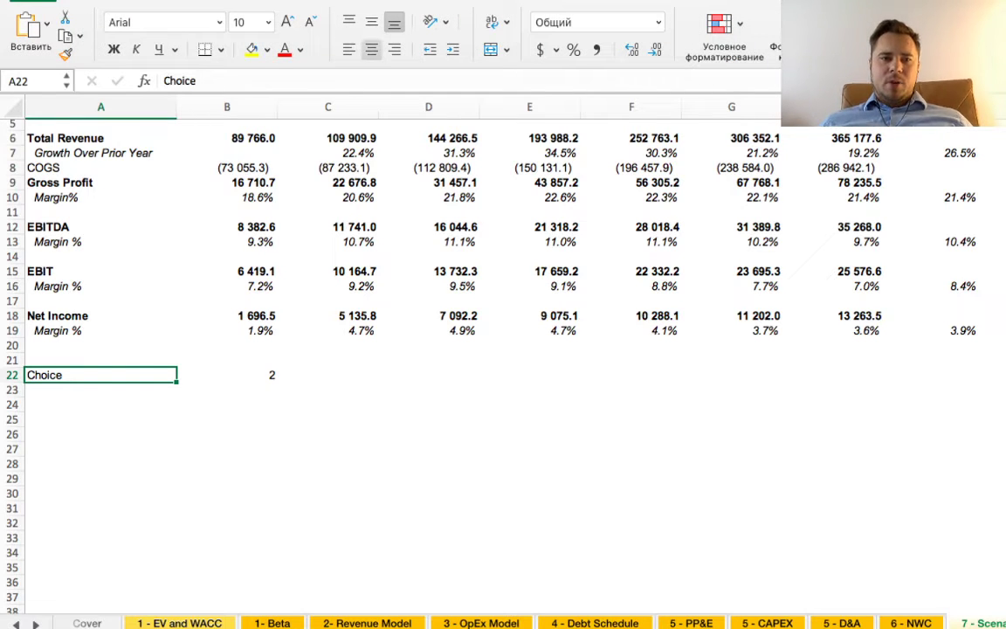
pyautogui.click(371, 49)
pyautogui.click(328, 420)
pyautogui.click(226, 375)
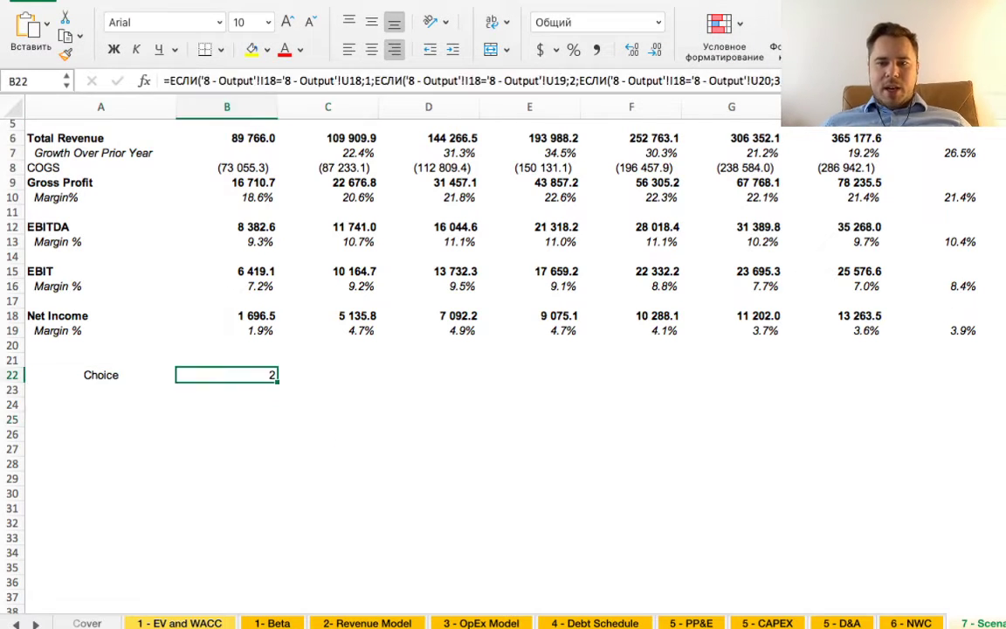
# - Set the Scenario Switch in I18 on the 8 - Output sheet to Base Scenario and check Choice in B22 on 7 - Scenarios
pyautogui.hotkey('ctrl', 'pagedown')
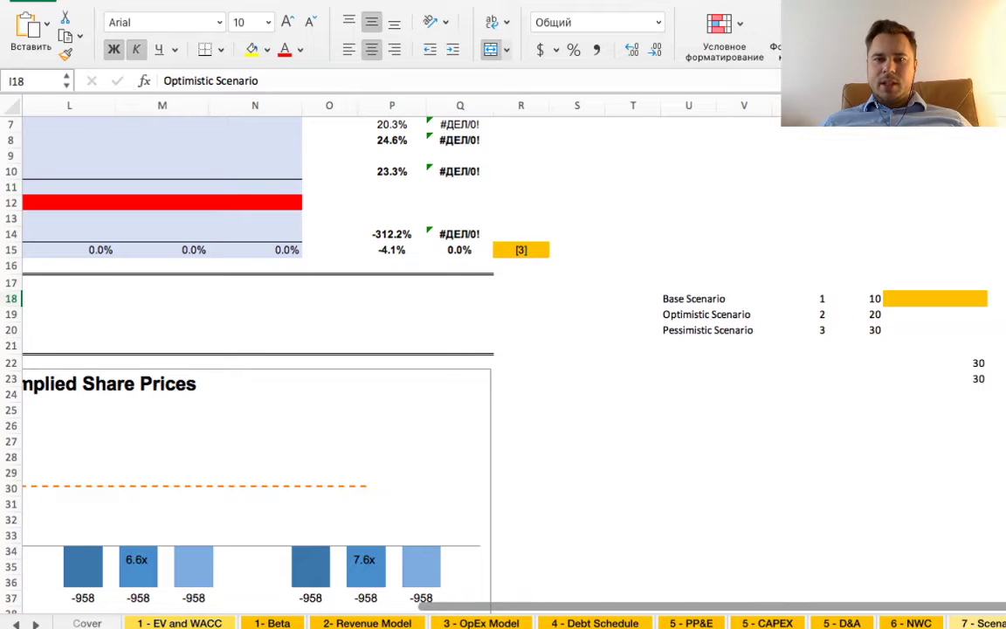
pyautogui.hscroll(-10, 503, 367)
pyautogui.click(965, 314)
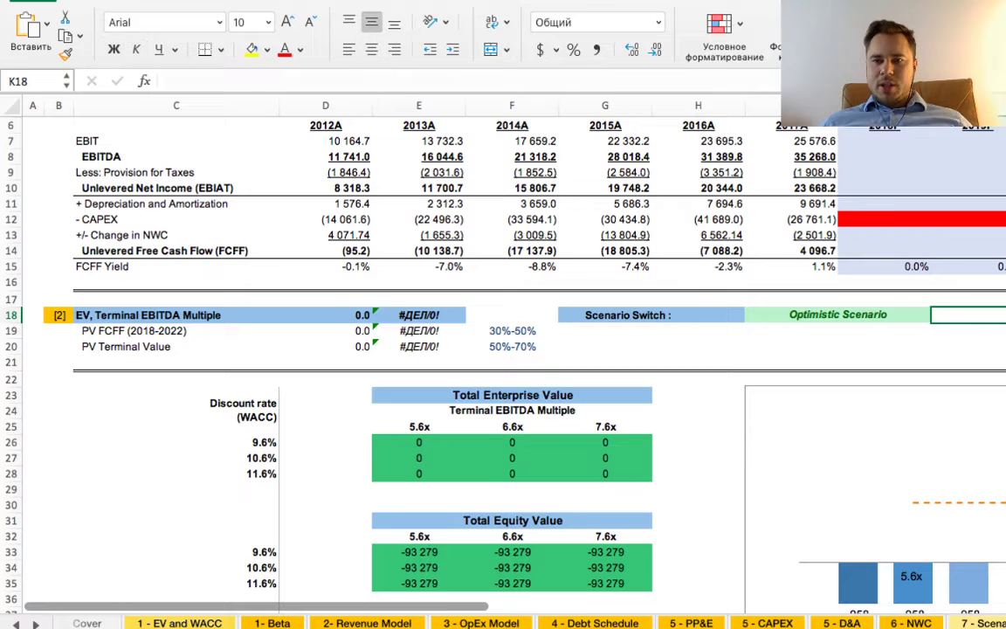
pyautogui.press('Left')
pyautogui.press('super+z')
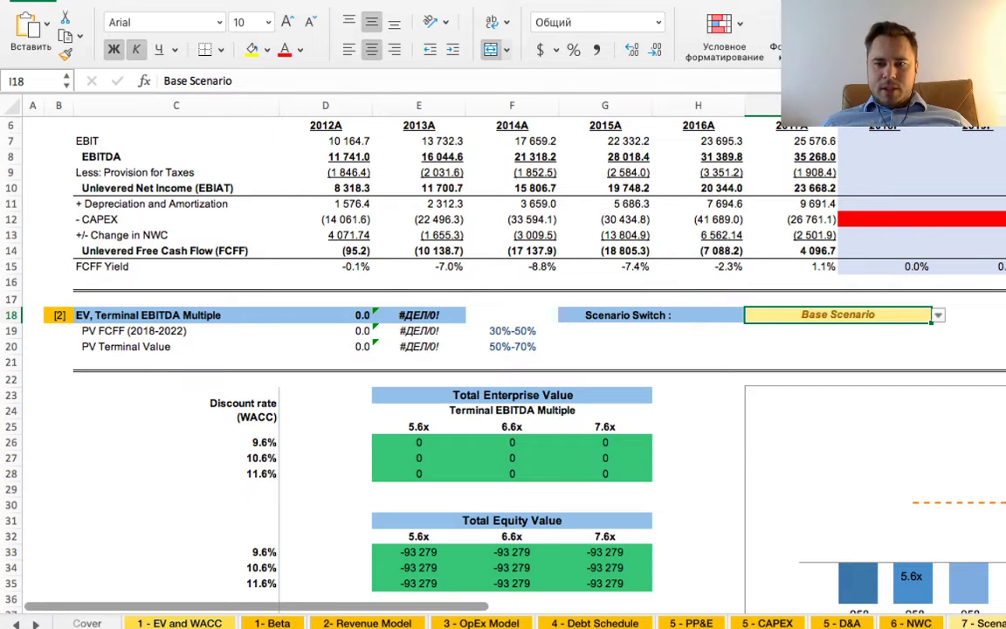
pyautogui.hotkey('ctrl', 'pageup')
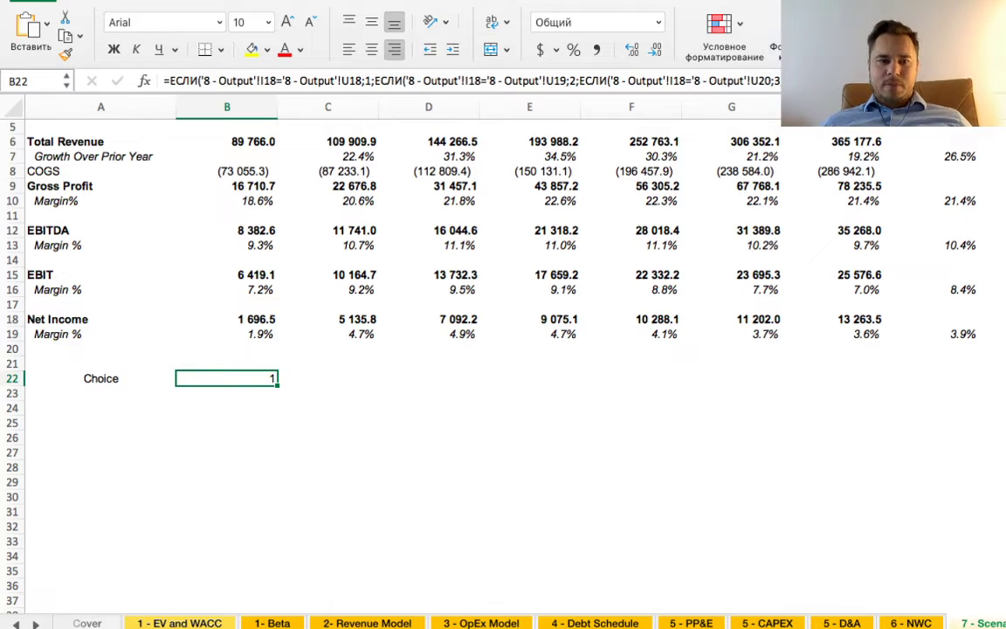
pyautogui.scroll(3, 503, 349)
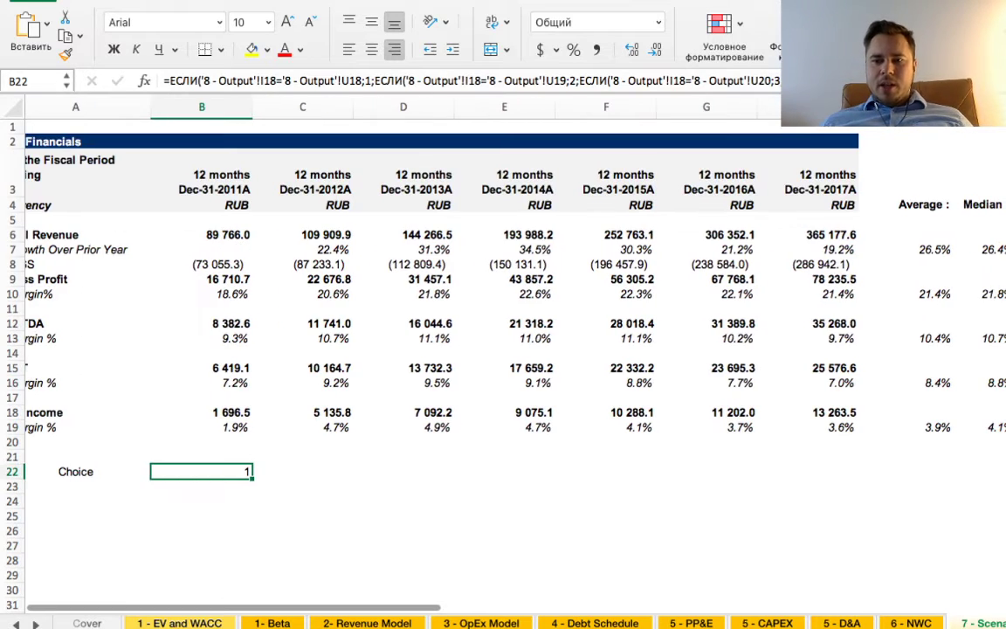
# - Review the DCF layout on 8 - Output and examine EBITDA row 12 across the scenario cases on 7 - Scenarios
pyautogui.hotkey('ctrl', 'pagedown')
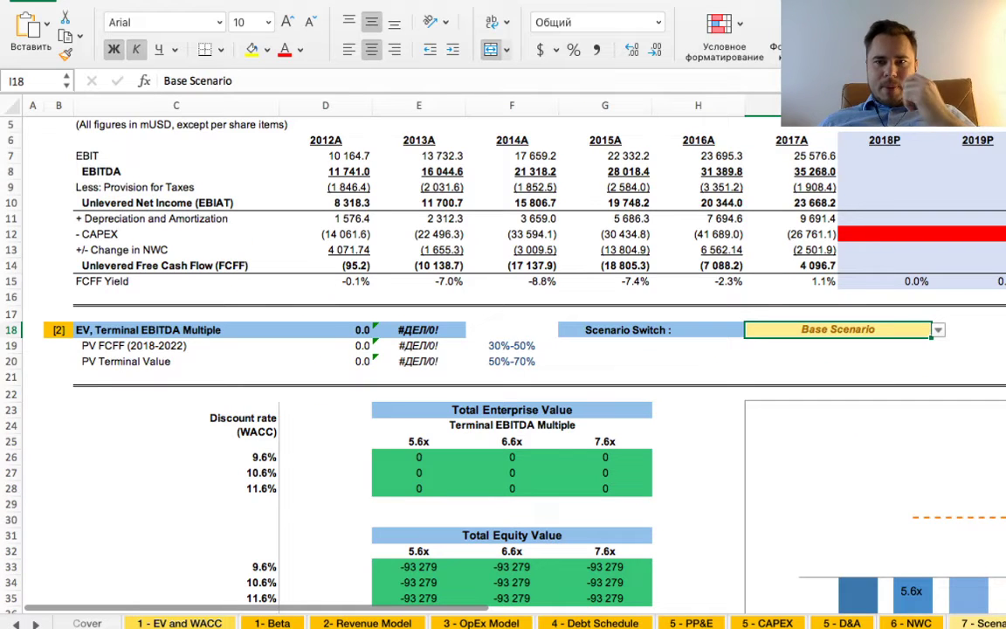
pyautogui.scroll(3, 502, 349)
pyautogui.hscroll(1, 503, 349)
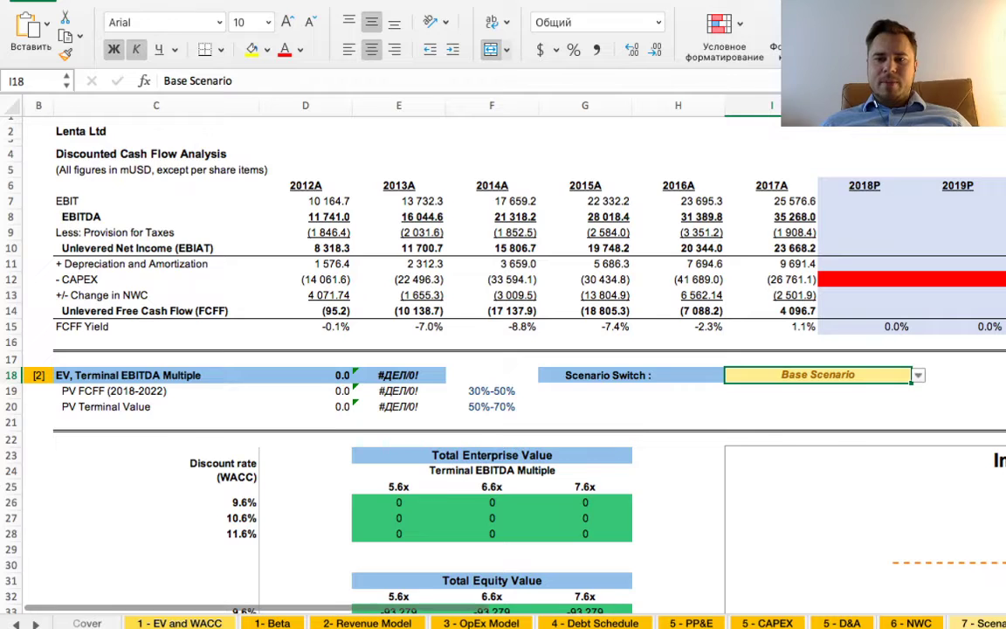
pyautogui.hotkey('ctrl', 'pageup')
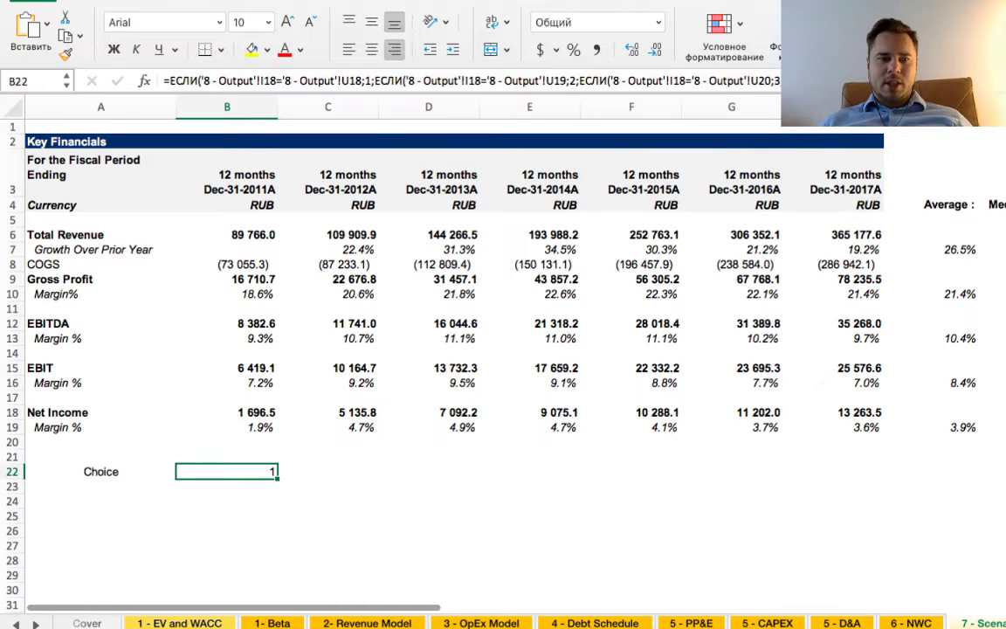
pyautogui.click(12, 323)
pyautogui.hscroll(3, 503, 350)
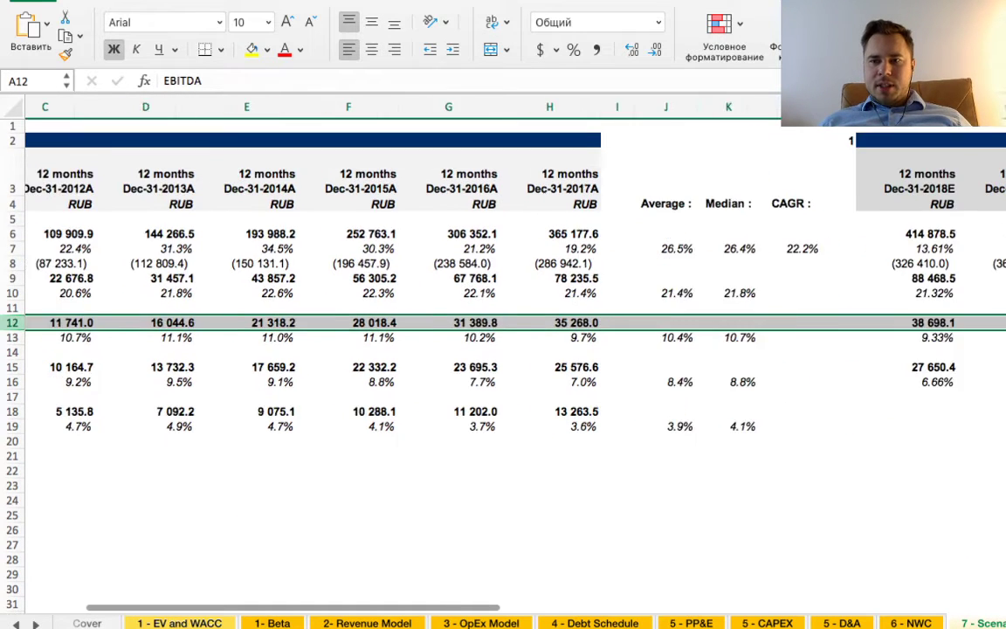
pyautogui.hscroll(15, 503, 350)
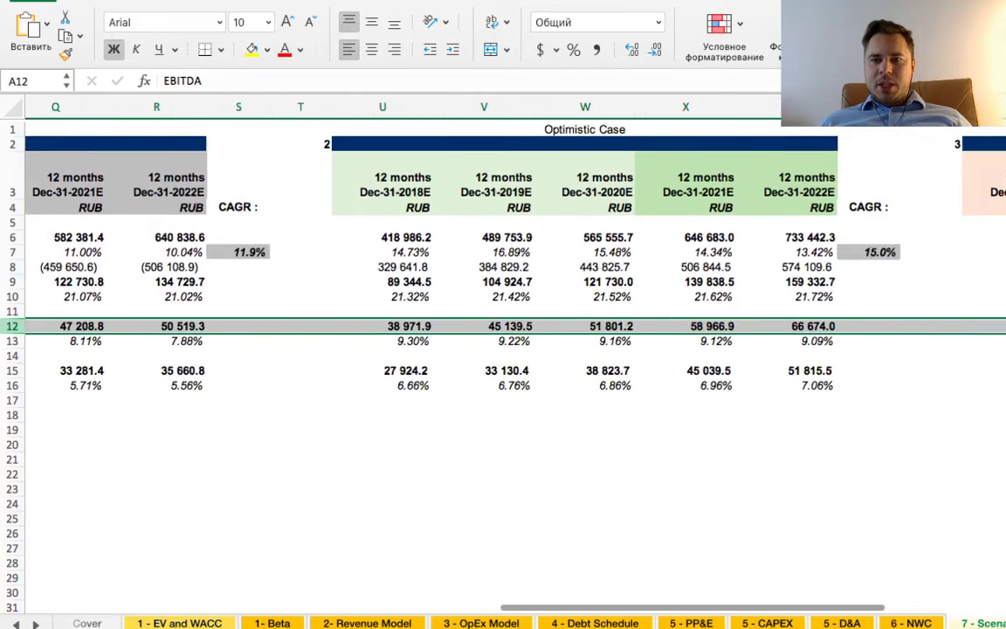
pyautogui.hscroll(3, 503, 349)
pyautogui.hscroll(-12, 503, 349)
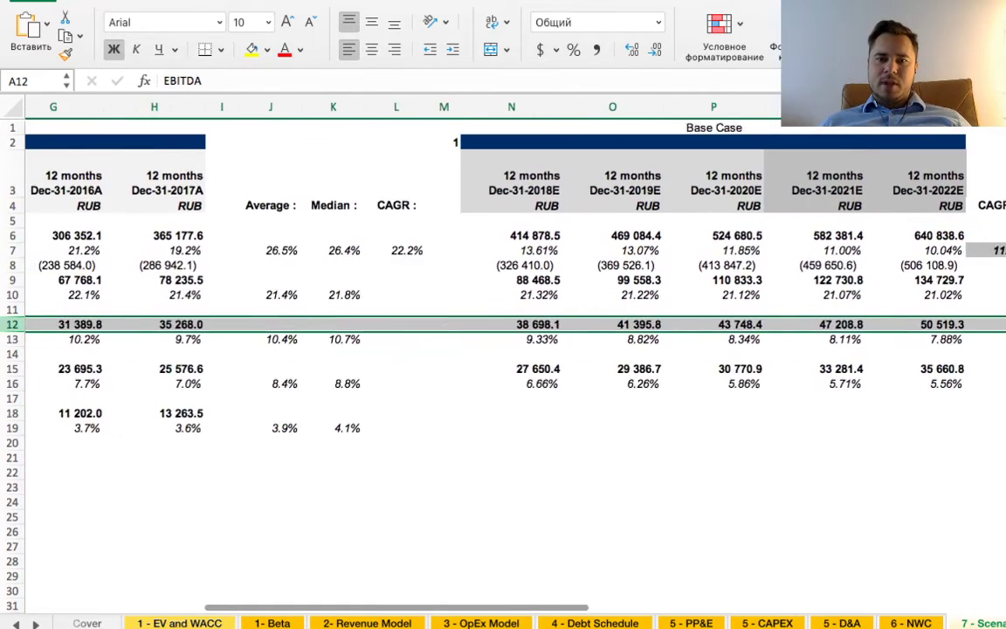
pyautogui.hscroll(-8, 503, 349)
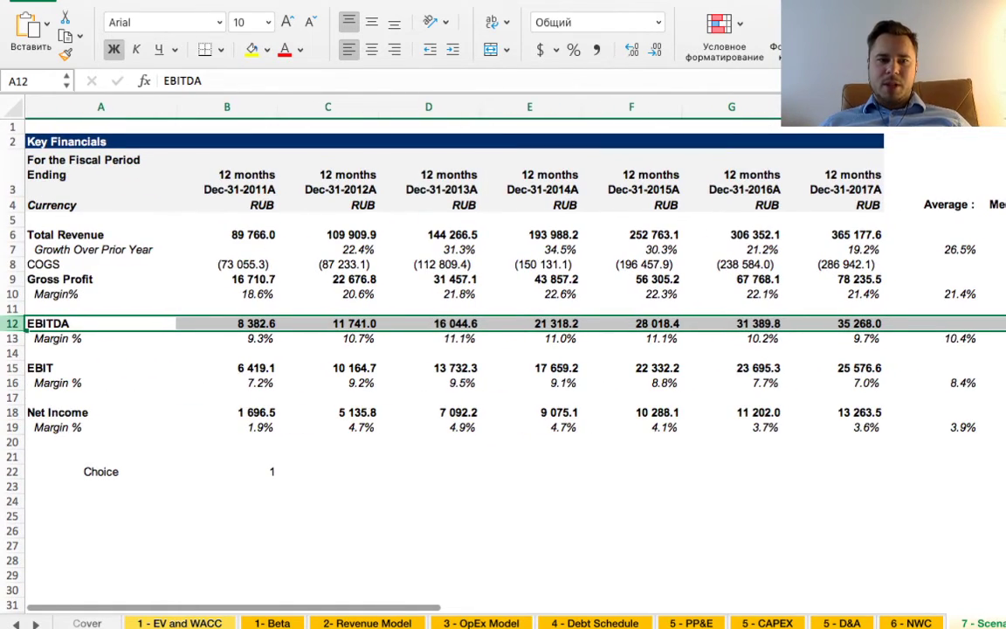
pyautogui.scroll(-1, 503, 350)
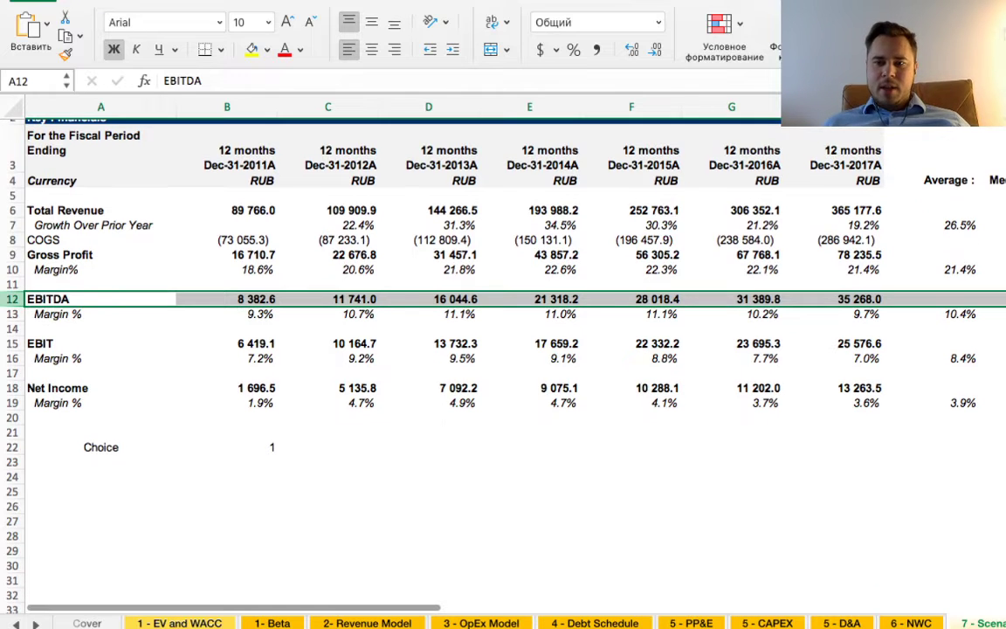
# - Start a ВЫБОР formula in J8, the 2018P EBITDA on 8 - Output, with Choice cell B22 on 7 - Scenarios as its index
pyautogui.hotkey('ctrl', 'pagedown')
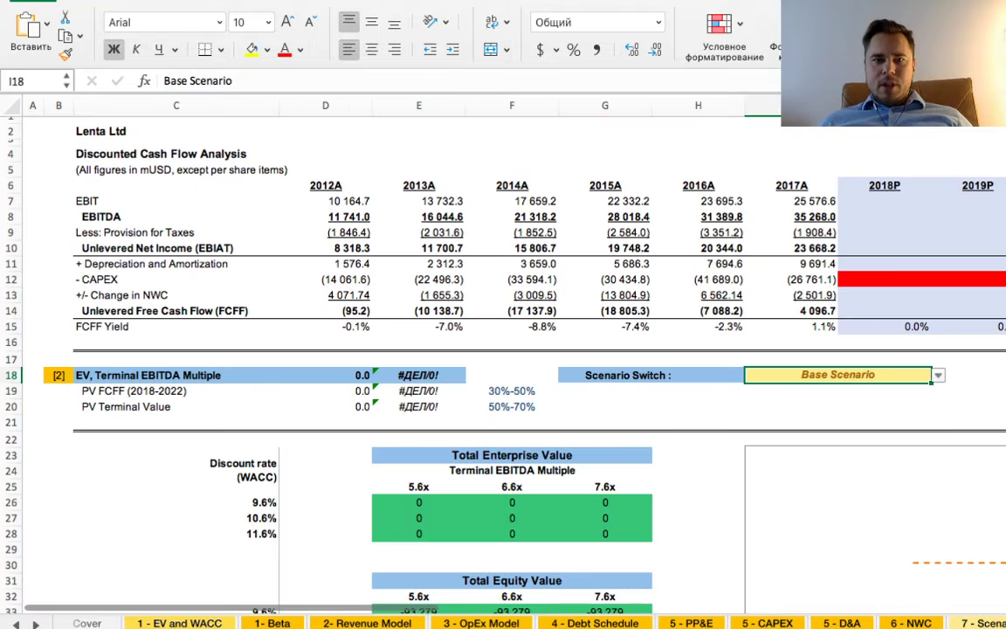
pyautogui.click(883, 217)
pyautogui.hscroll(2, 514, 358)
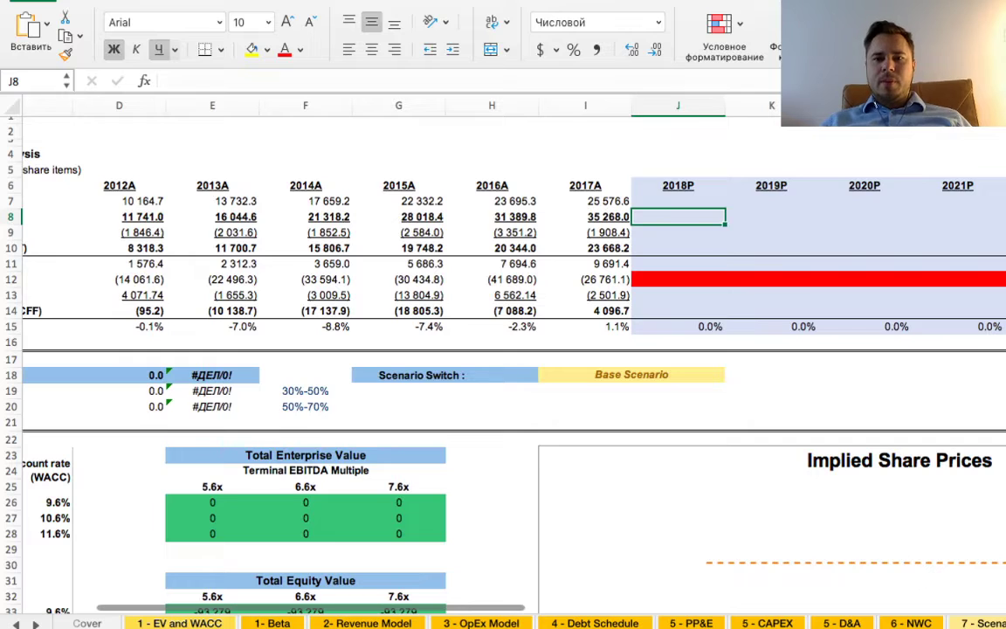
pyautogui.write('=выбор')
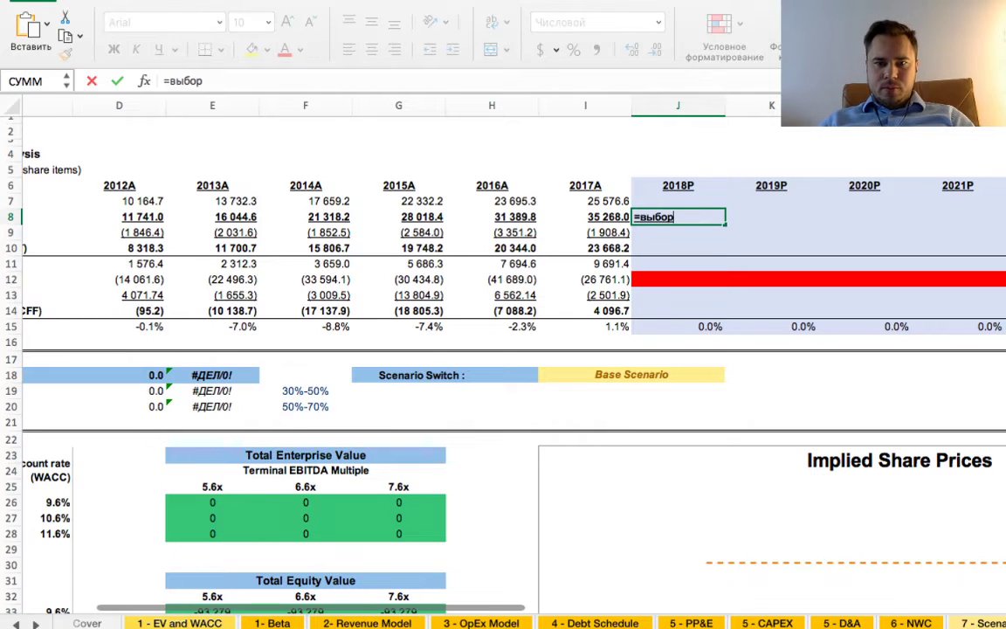
pyautogui.write('(')
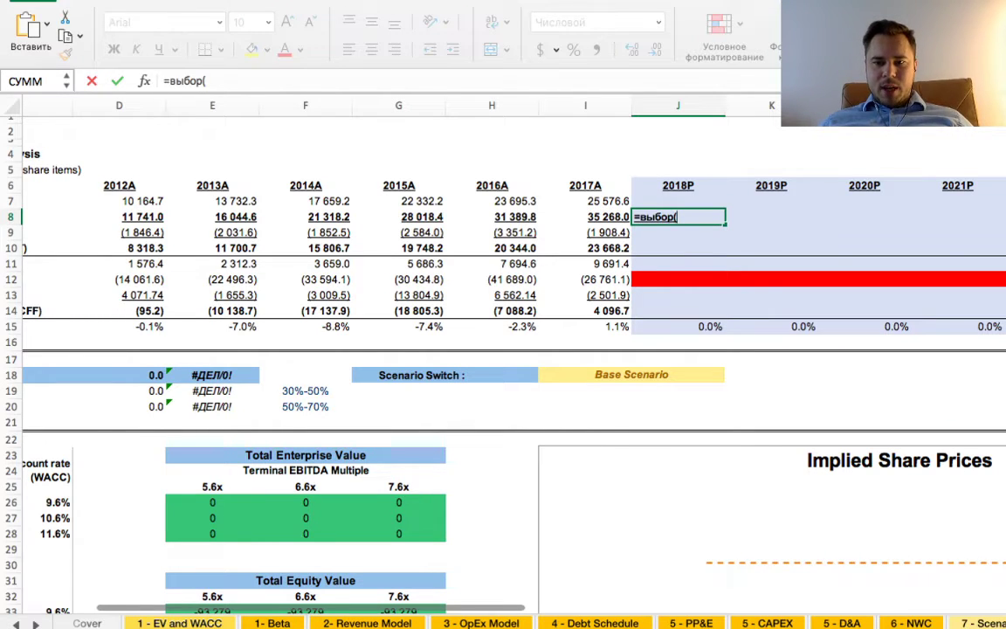
pyautogui.click(983, 622)
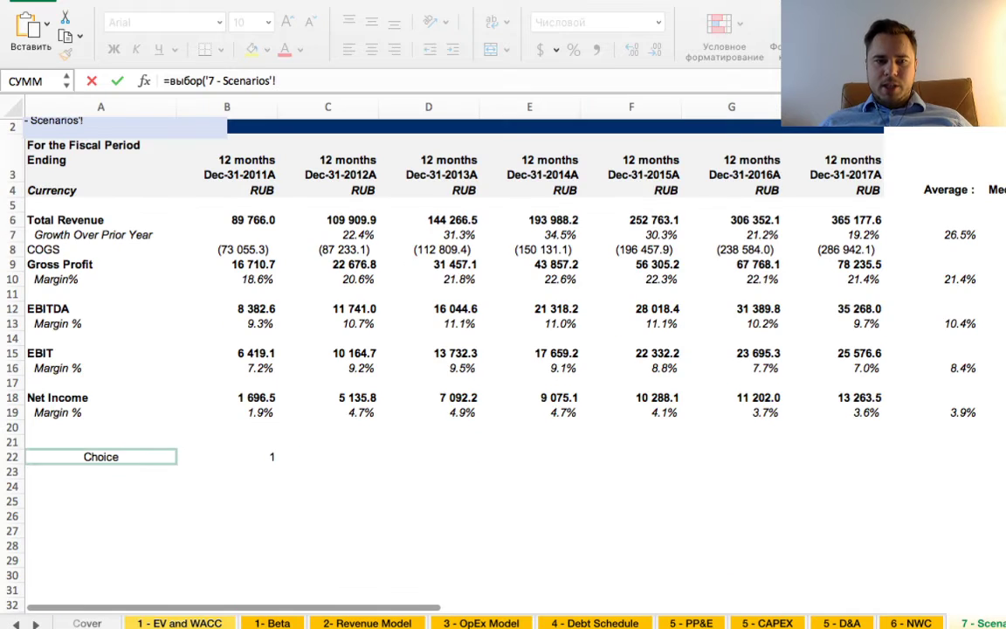
pyautogui.click(226, 457)
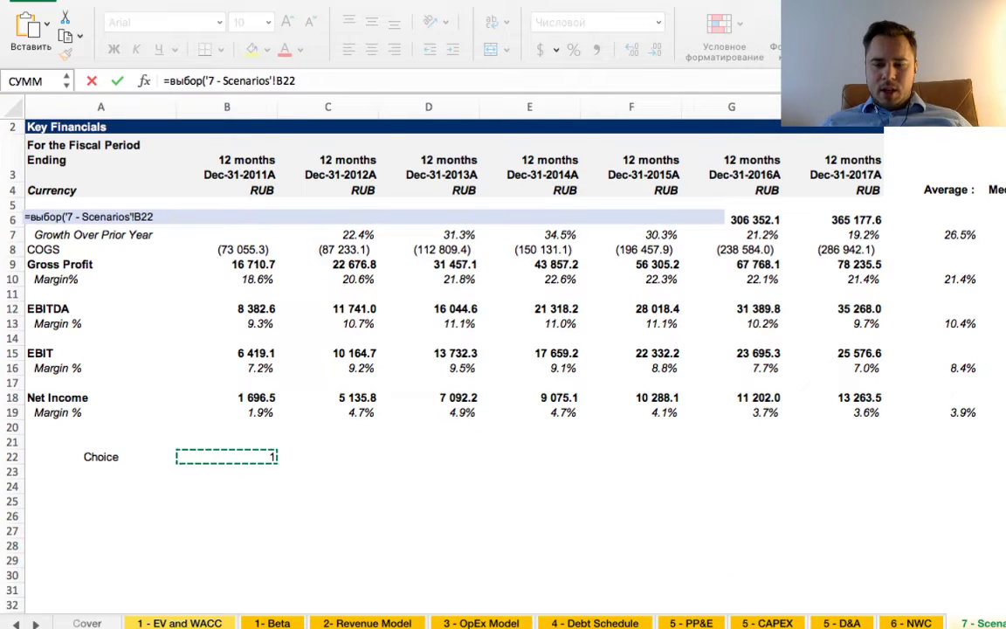
pyautogui.write('ж')
pyautogui.press('BackSpace')
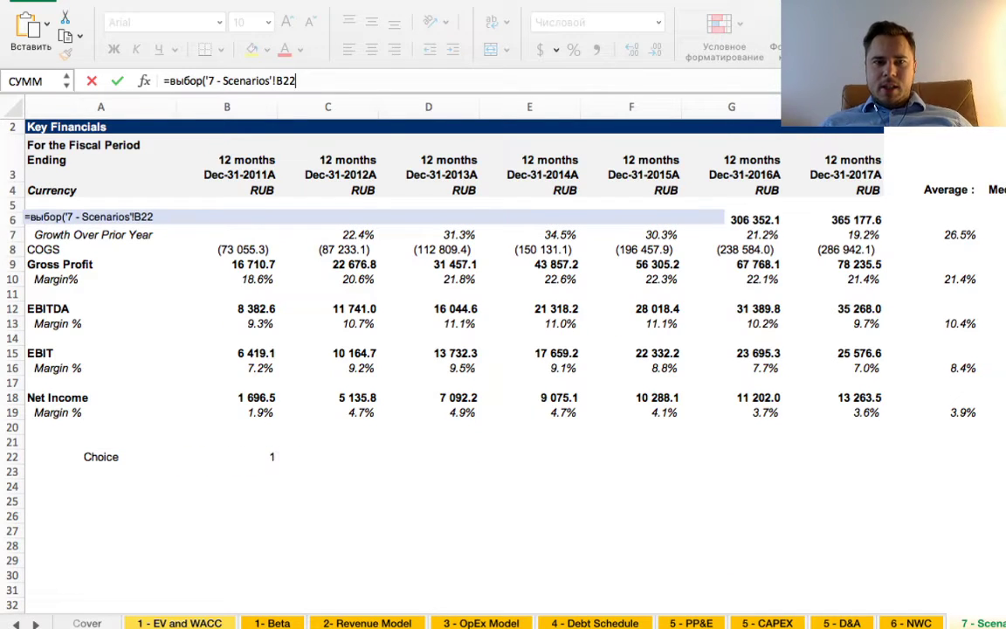
pyautogui.write(';')
# - Add the Base Case 2018E EBITDA in N12 on 7 - Scenarios as the formula's first choice value
pyautogui.hscroll(1, 503, 350)
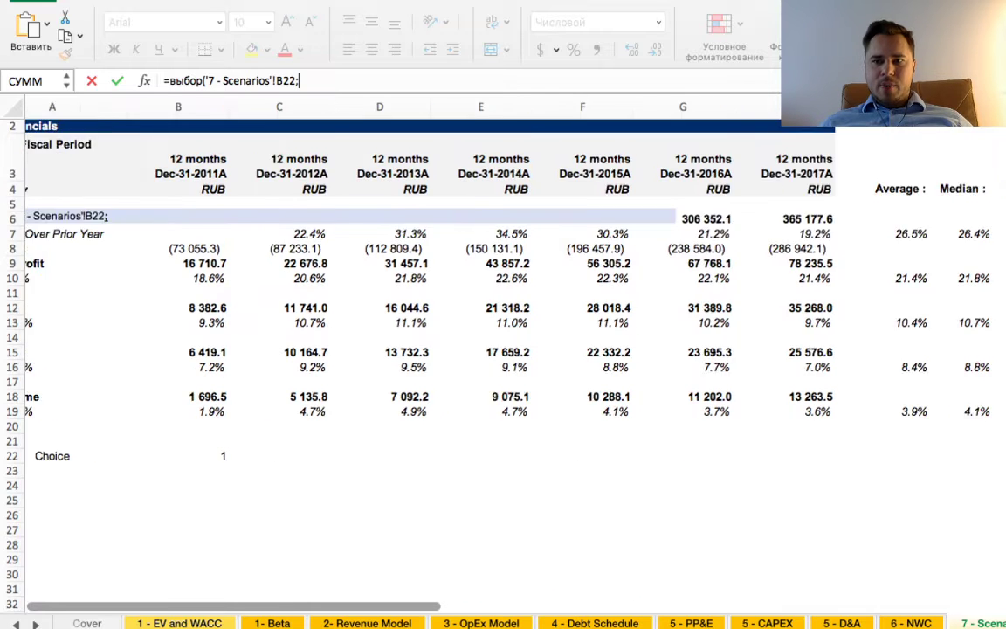
pyautogui.hscroll(5, 503, 349)
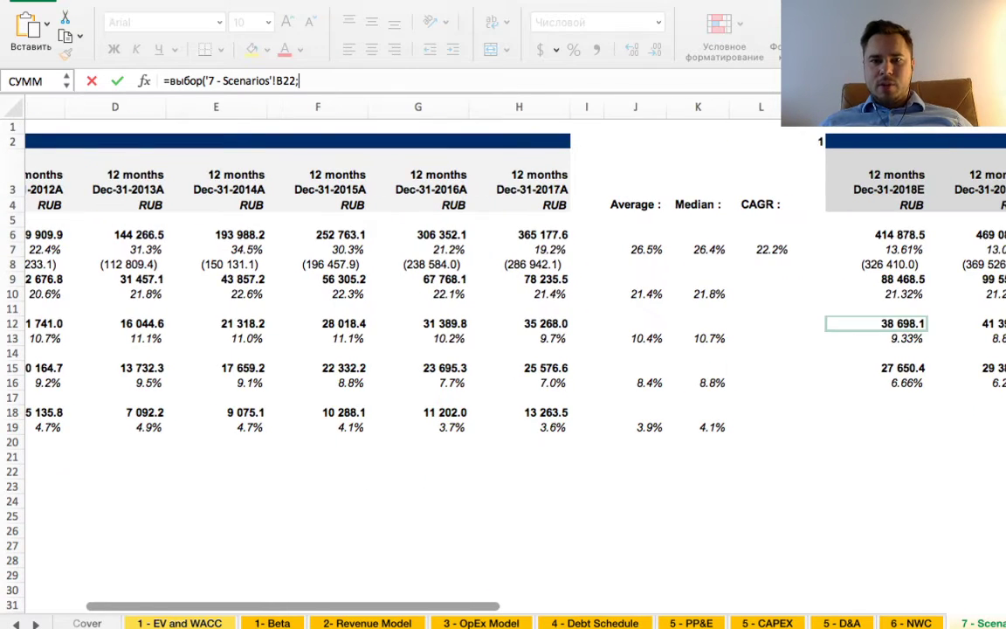
pyautogui.click(875, 323)
pyautogui.hscroll(-5, 790, 343)
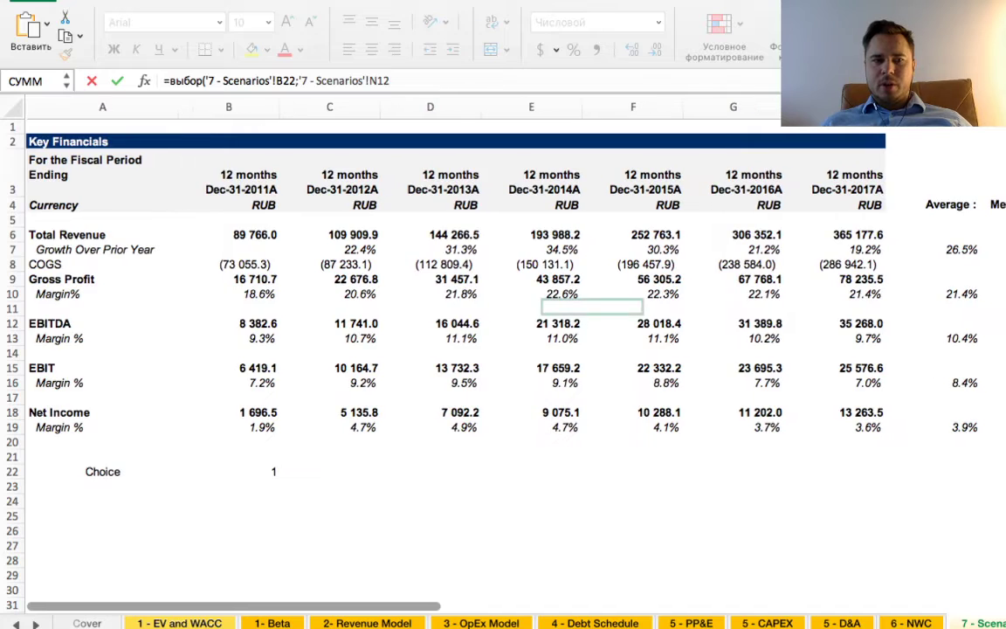
pyautogui.hscroll(10, 503, 349)
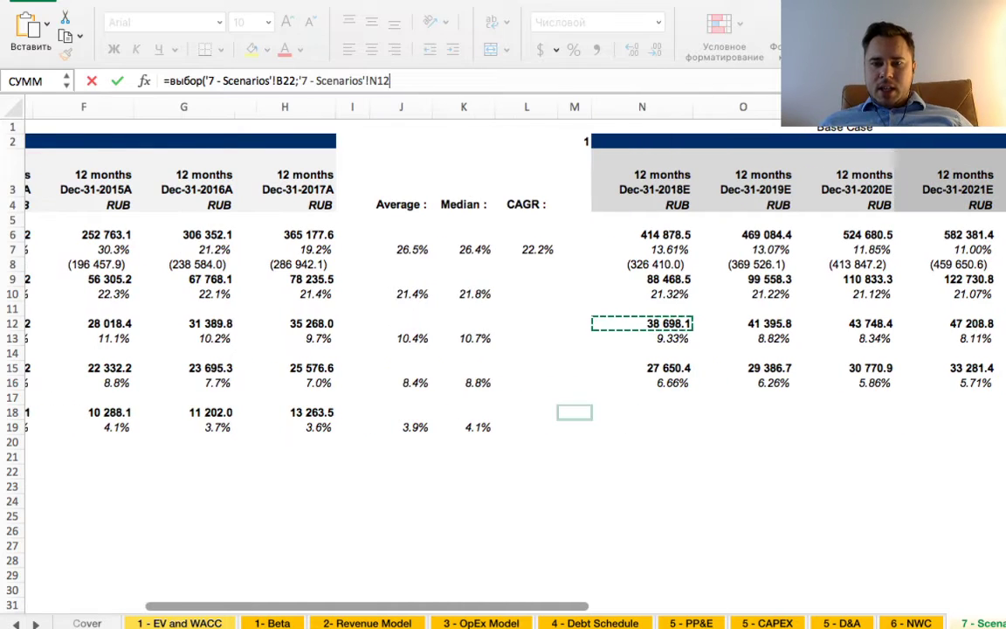
pyautogui.write(';')
# - Add the Optimistic and Pessimistic 2018E EBITDA cells U12 and AB12 as the second and third choice values and submit the formula
pyautogui.hscroll(4, 503, 349)
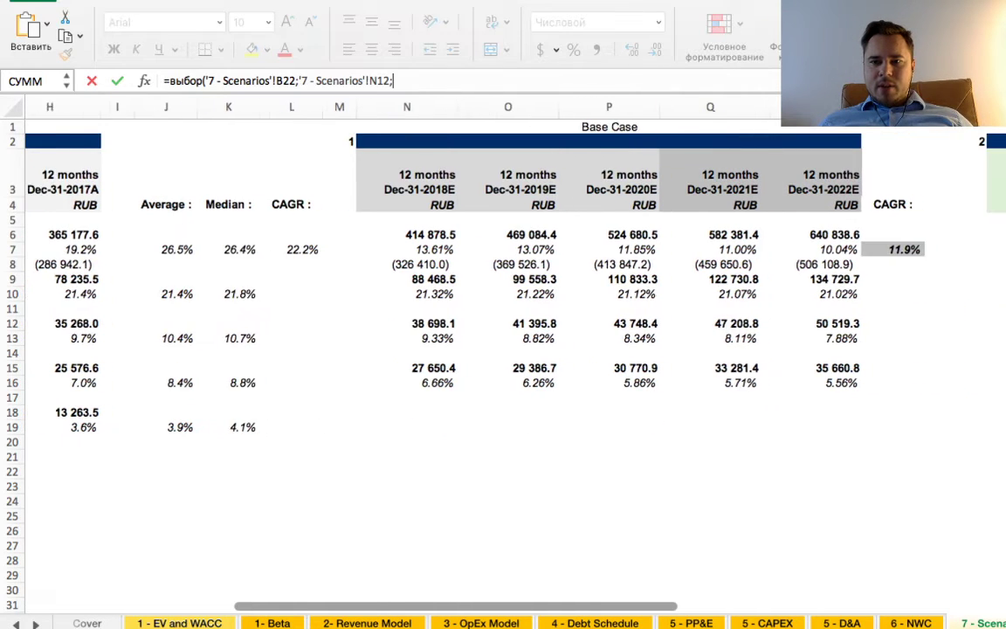
pyautogui.click(993, 323)
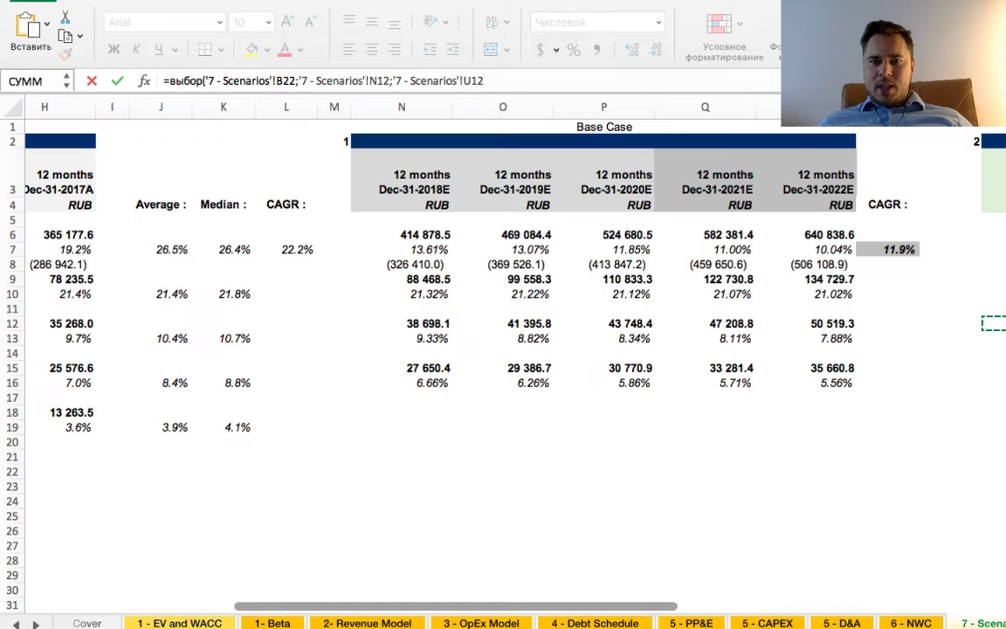
pyautogui.write(';')
pyautogui.hscroll(12, 503, 349)
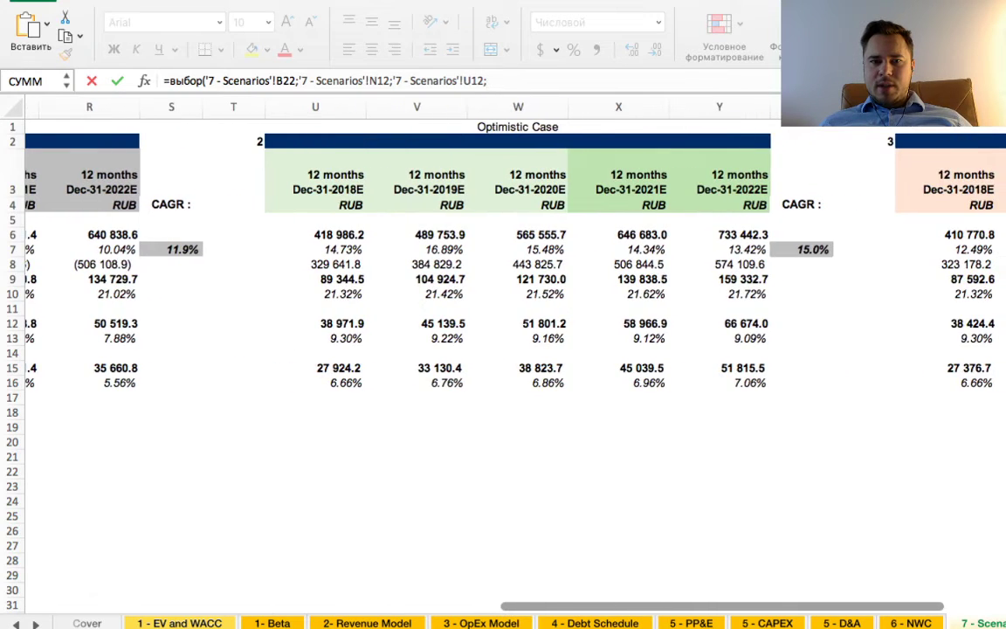
pyautogui.click(945, 323)
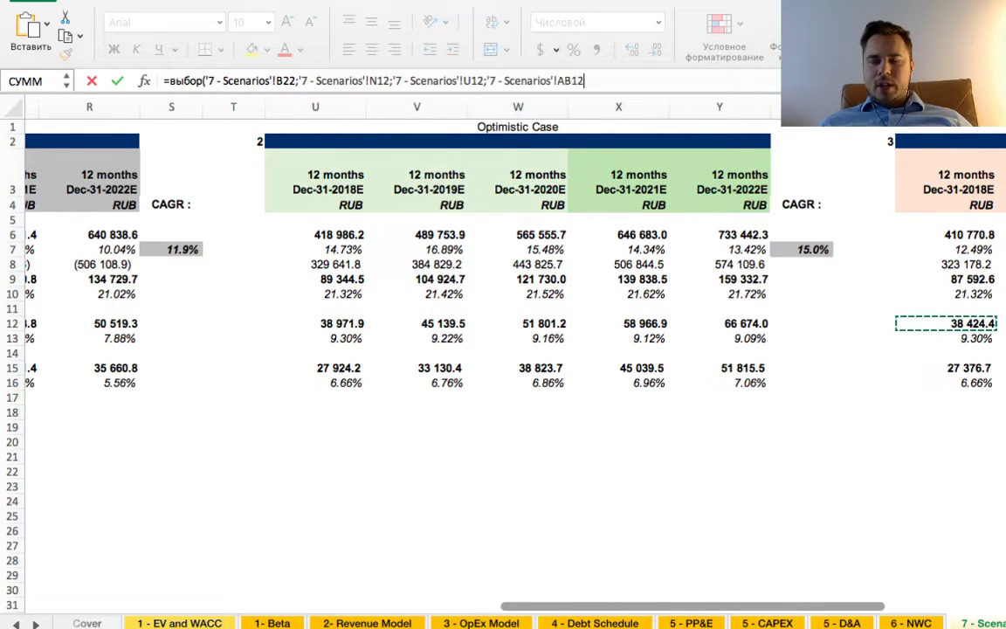
pyautogui.hscroll(2, 503, 350)
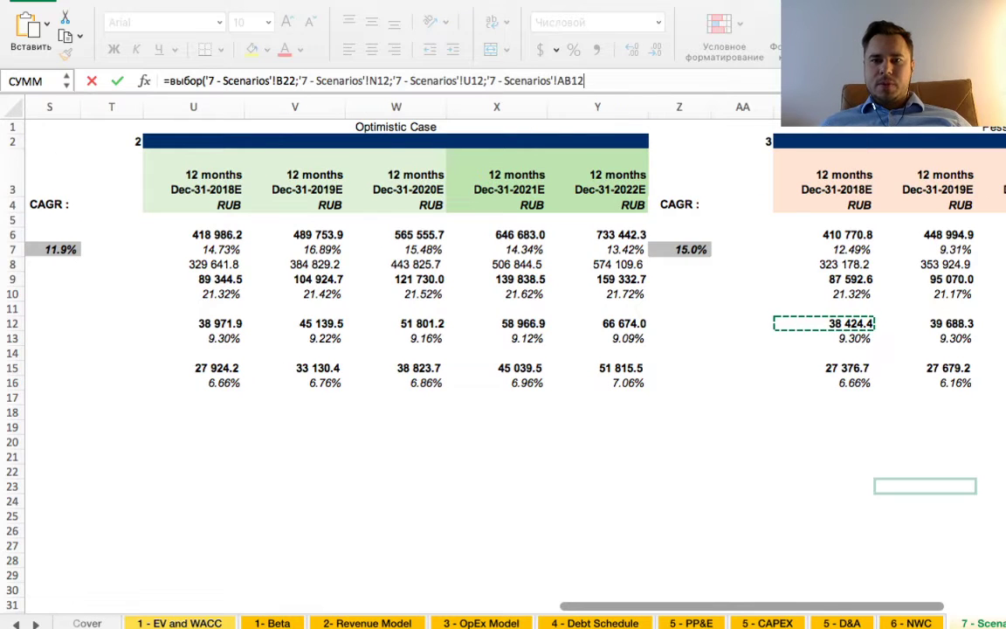
pyautogui.press('Return')
pyautogui.press('Up')
pyautogui.hotkey('shift', 'Right')
pyautogui.hotkey('shift', 'Right')
pyautogui.hotkey('shift', 'Right')
pyautogui.hotkey('shift', 'Right')
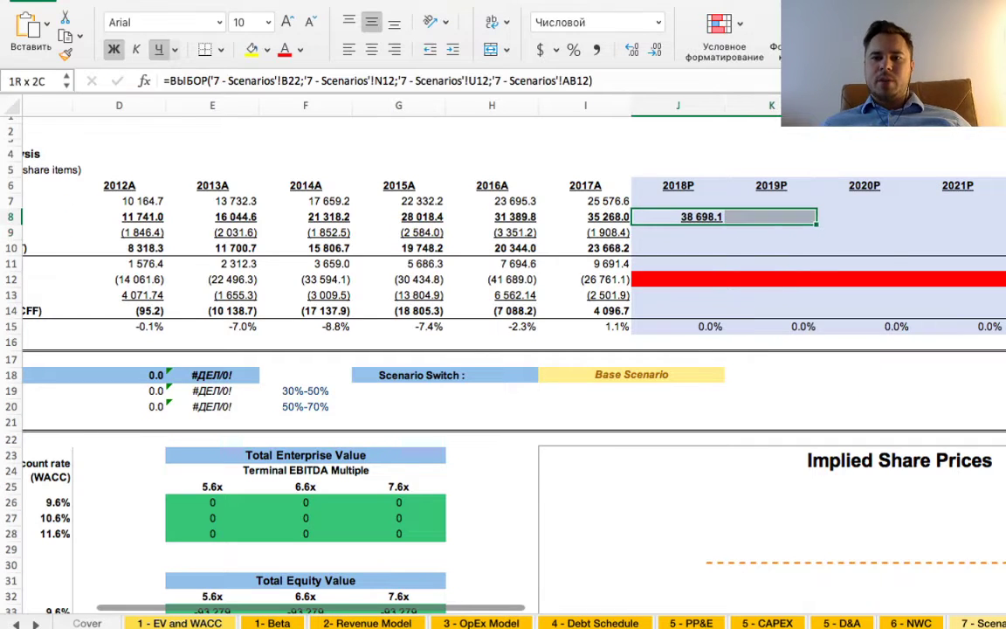
pyautogui.hotkey('shift', 'Left')
pyautogui.hotkey('shift', 'Left')
pyautogui.hotkey('shift', 'Left')
pyautogui.hotkey('shift', 'Left')
pyautogui.press('Left')
pyautogui.press('Right')
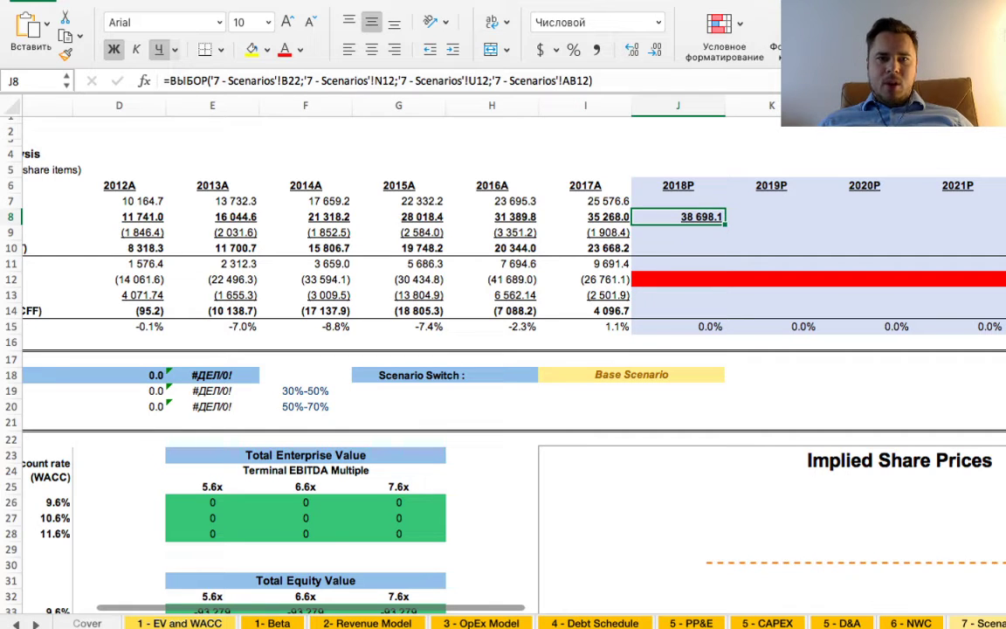
# - Make the Choice reference absolute as $B$22 in the J8 formula and submit it
pyautogui.press('F2')
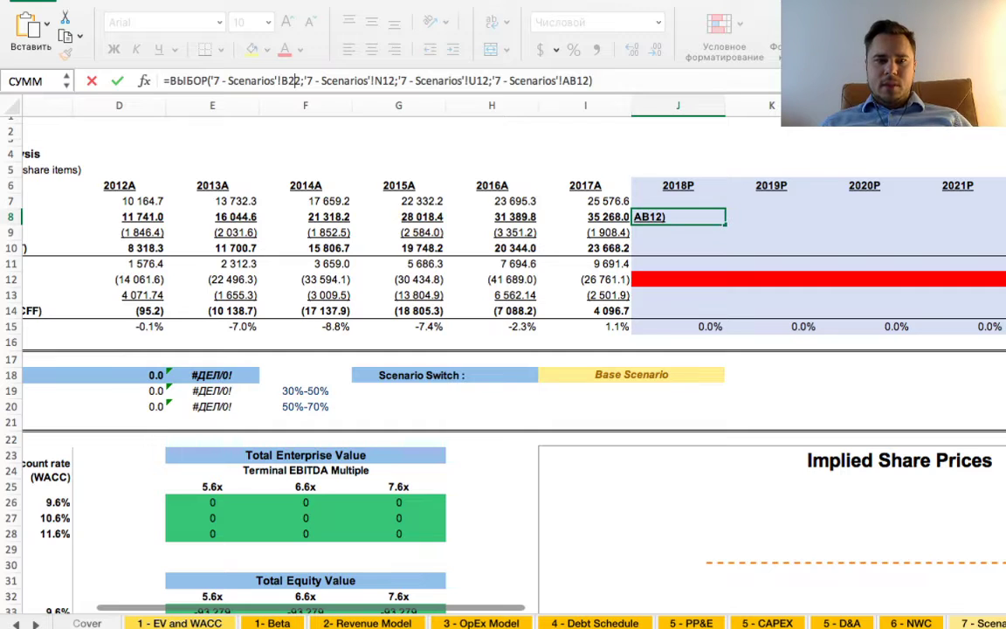
pyautogui.press('F4')
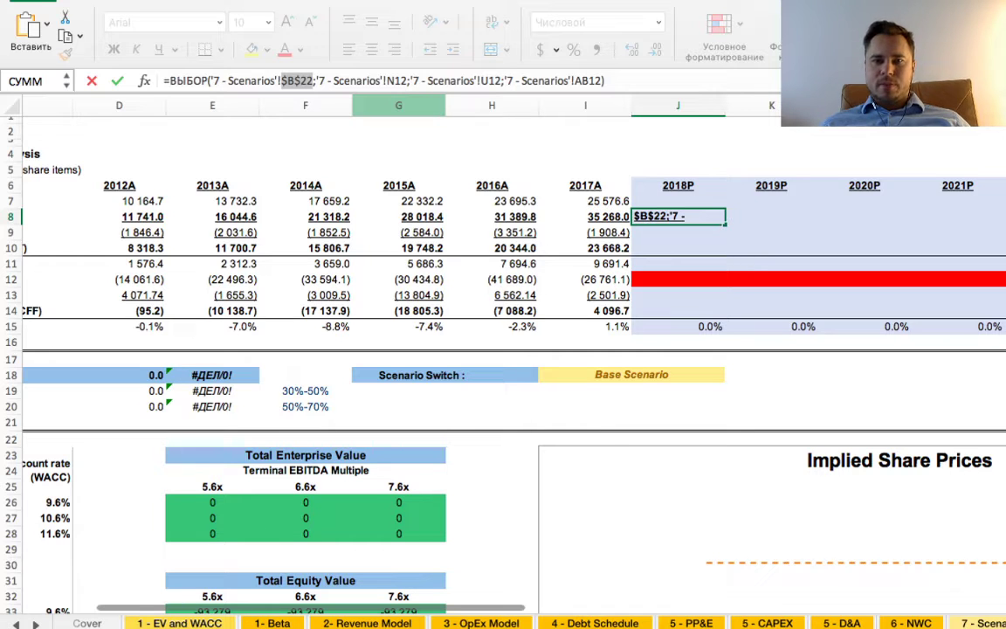
pyautogui.press('Return')
# - Fill the J8 EBITDA formula across the projected years 2018P to 2022P in row 8
pyautogui.press('Up')
pyautogui.hotkey('shift', 'Right')
pyautogui.hotkey('shift', 'Right')
pyautogui.hotkey('shift', 'Right')
pyautogui.hotkey('shift', 'Right')
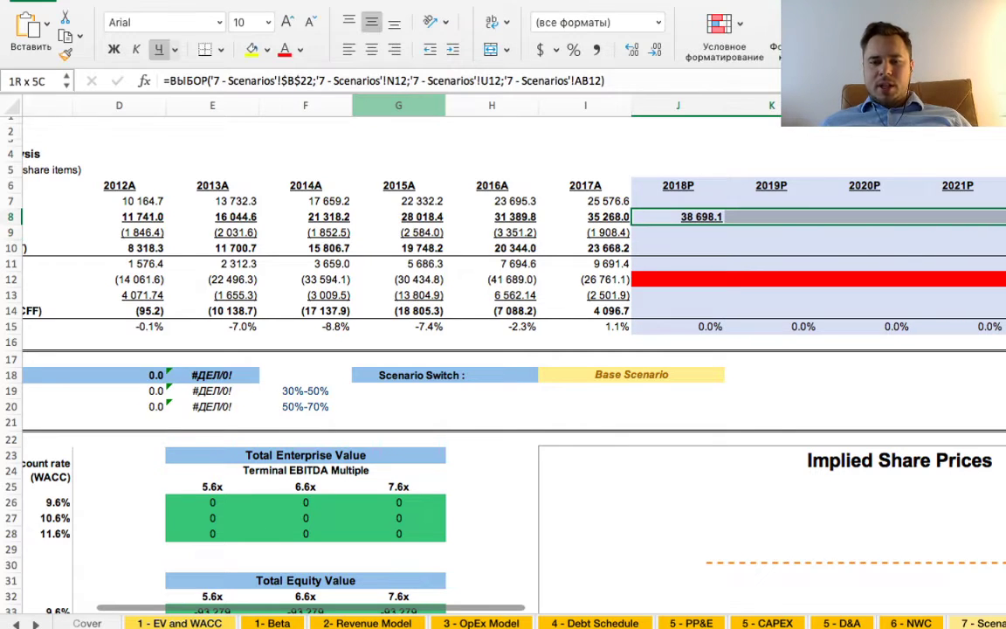
pyautogui.moveTo(960, 217); pyautogui.dragTo(978, 217)
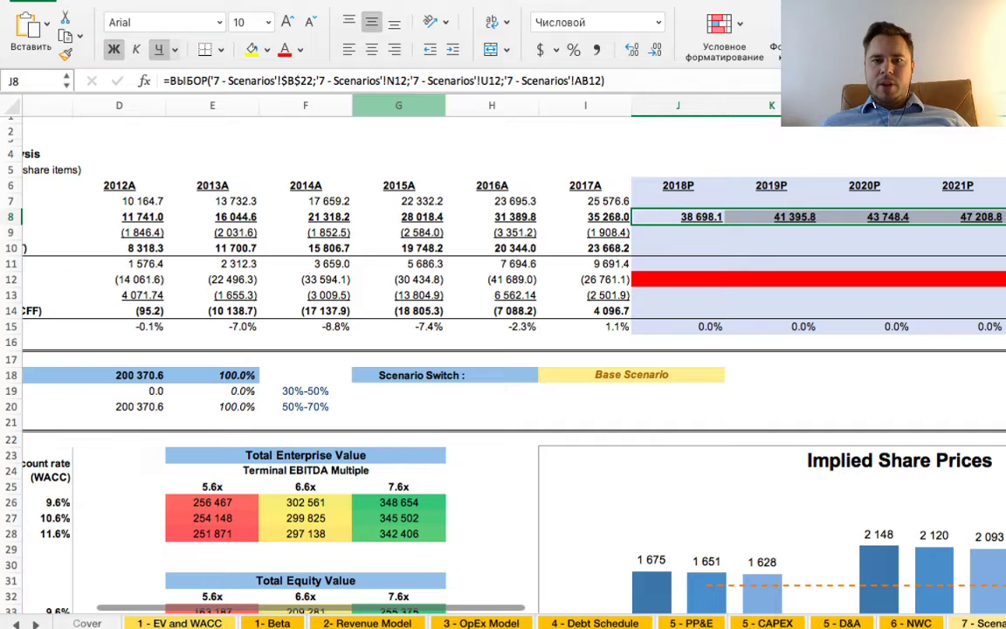
# - Examine the Provision for Taxes row 9 across the historical and projected years on 8 - Output
pyautogui.press('Down')
pyautogui.press('Down')
pyautogui.press('Up')
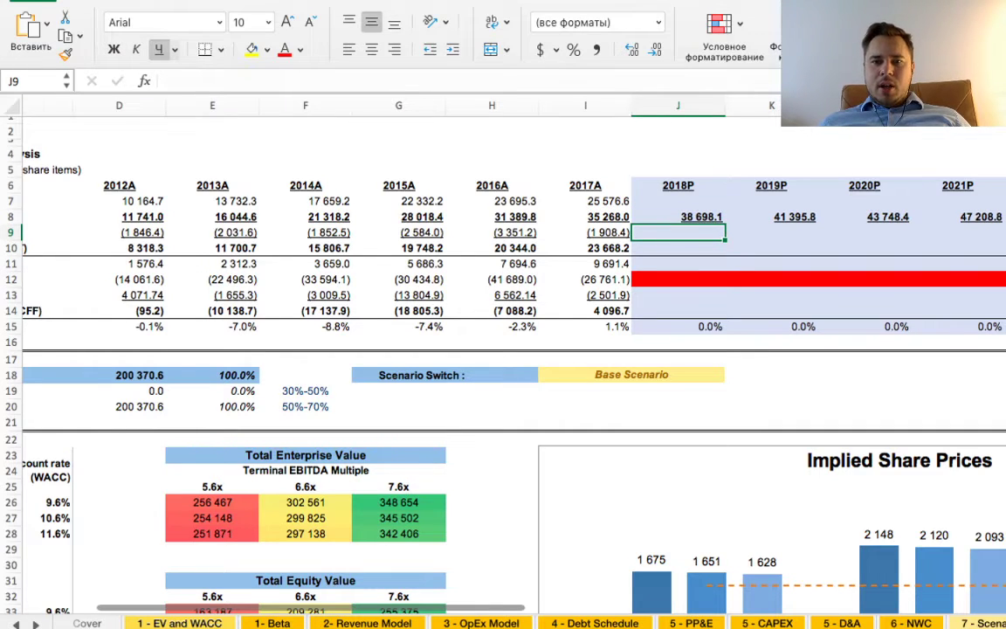
pyautogui.hscroll(2, 503, 349)
pyautogui.hscroll(-5, 503, 349)
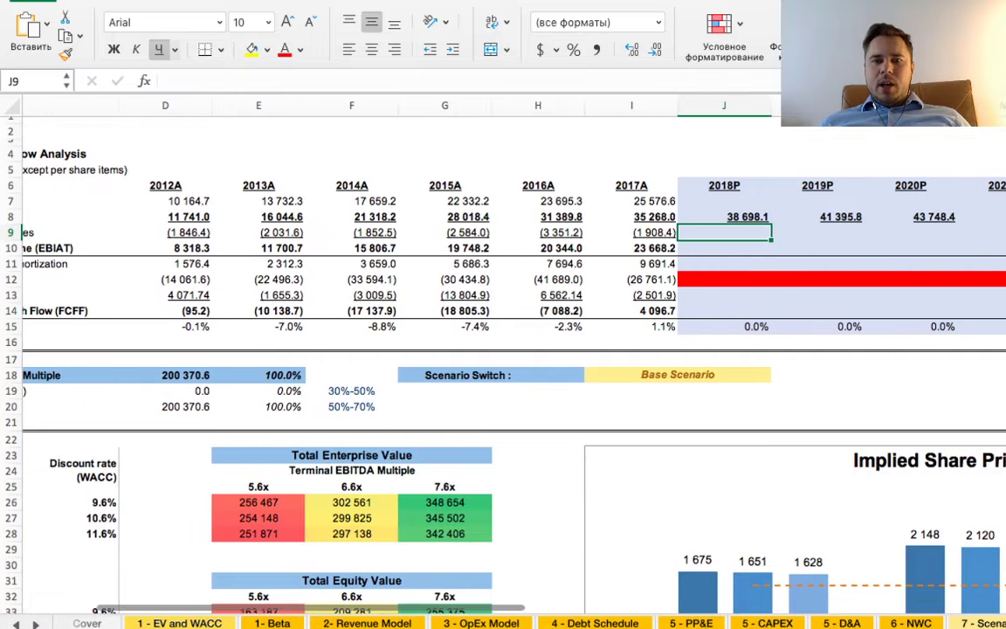
pyautogui.hscroll(-9, 503, 350)
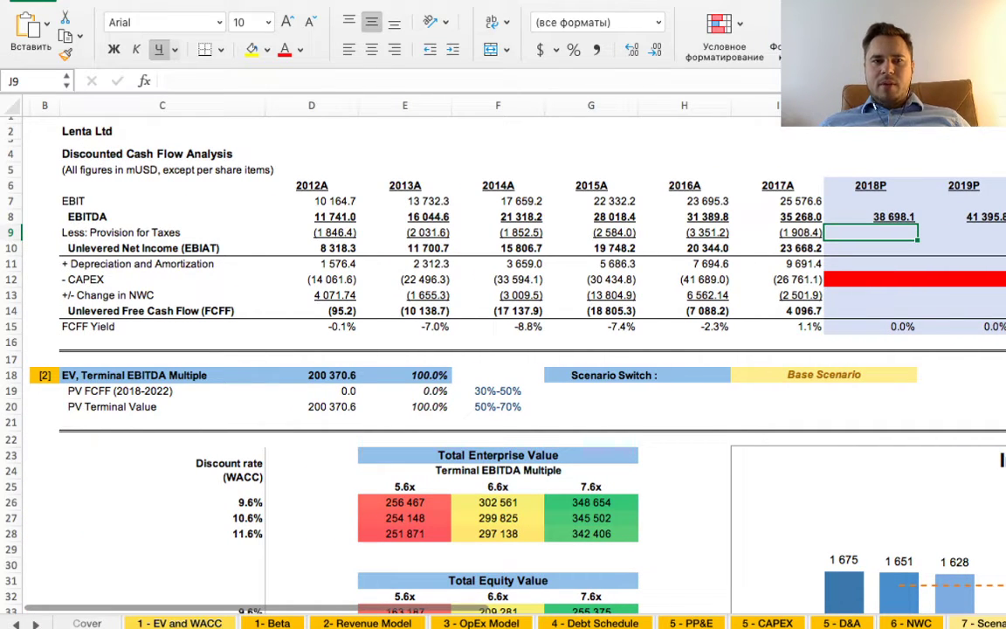
pyautogui.click(778, 233)
pyautogui.press('Right')
pyautogui.press('Right')
pyautogui.press('Right')
pyautogui.press('Right')
pyautogui.press('Right')
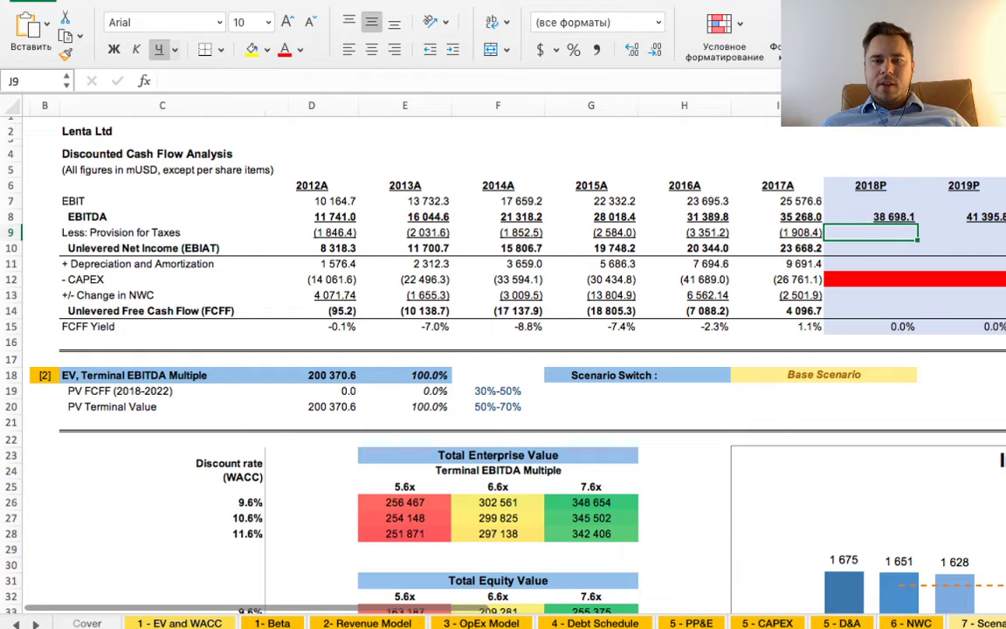
pyautogui.press('Right')
pyautogui.press('Left')
pyautogui.press('Left')
pyautogui.press('Left')
pyautogui.press('Left')
pyautogui.press('Left')
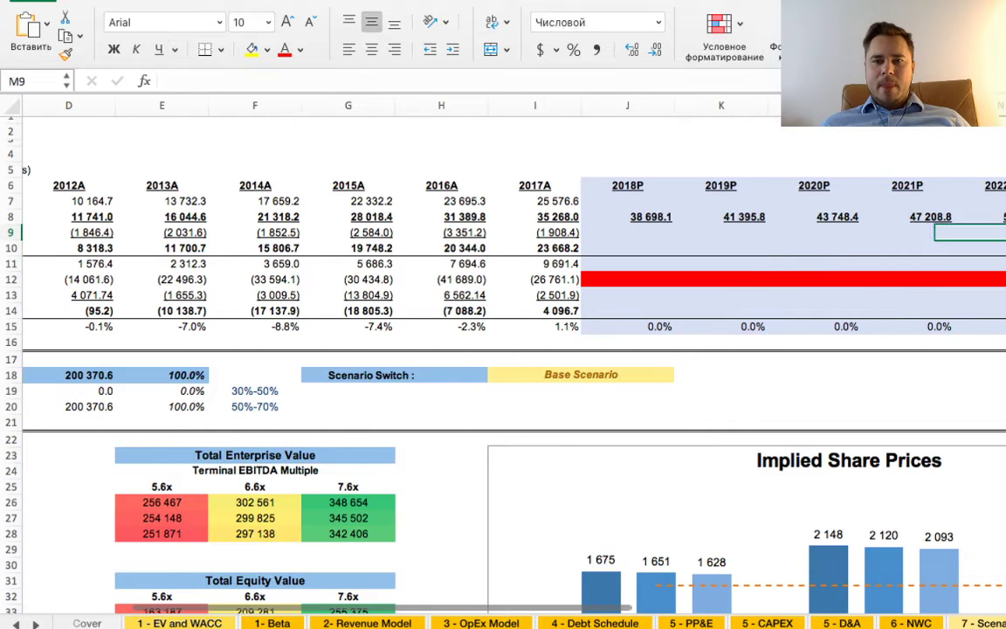
# - Examine the historical Provision for Taxes and EBIT rows of the discounted cash flow table, including the 2017A formulas
pyautogui.press('Left')
pyautogui.press('Left')
pyautogui.press('Left')
pyautogui.press('Left')
pyautogui.press('Left')
pyautogui.press('Left')
pyautogui.press('Left')
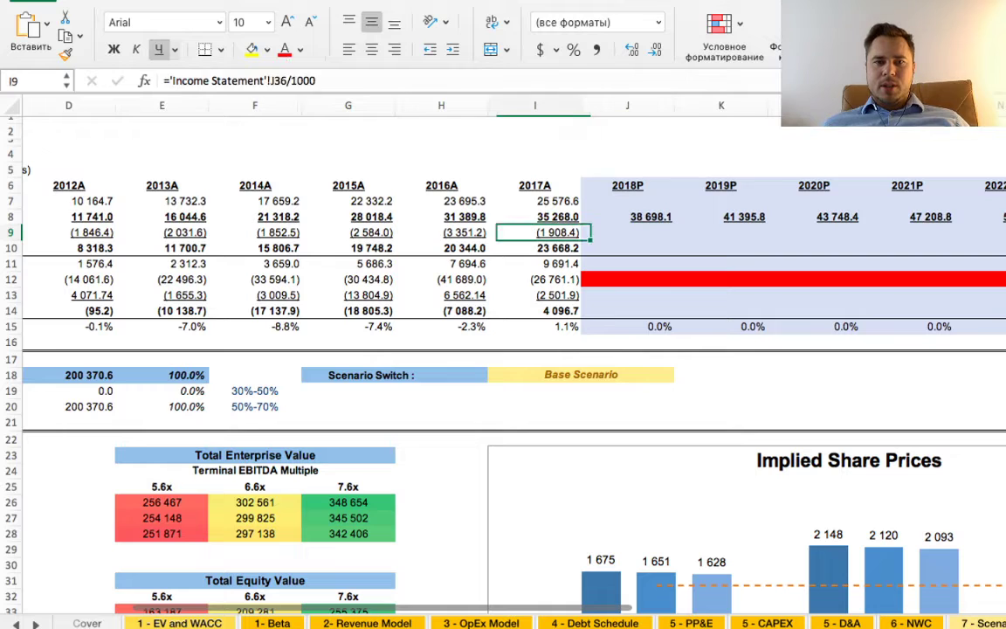
pyautogui.press('Left')
pyautogui.press('Left')
pyautogui.press('Right')
pyautogui.press('Right')
pyautogui.press('Right')
pyautogui.press('Right')
pyautogui.press('Right')
pyautogui.press('Right')
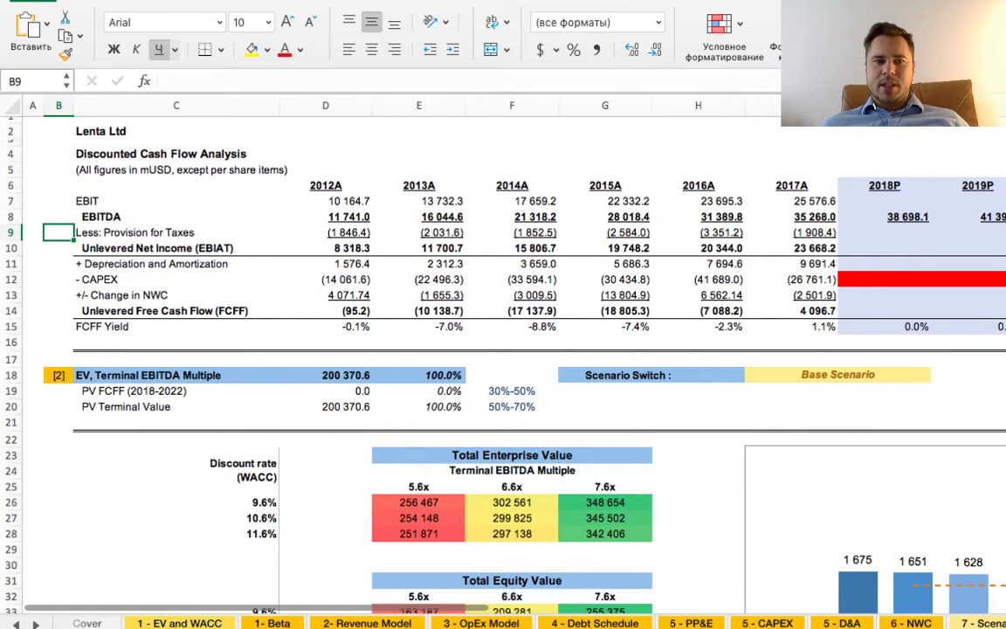
pyautogui.press('Up')
pyautogui.press('Up')
pyautogui.press('Right')
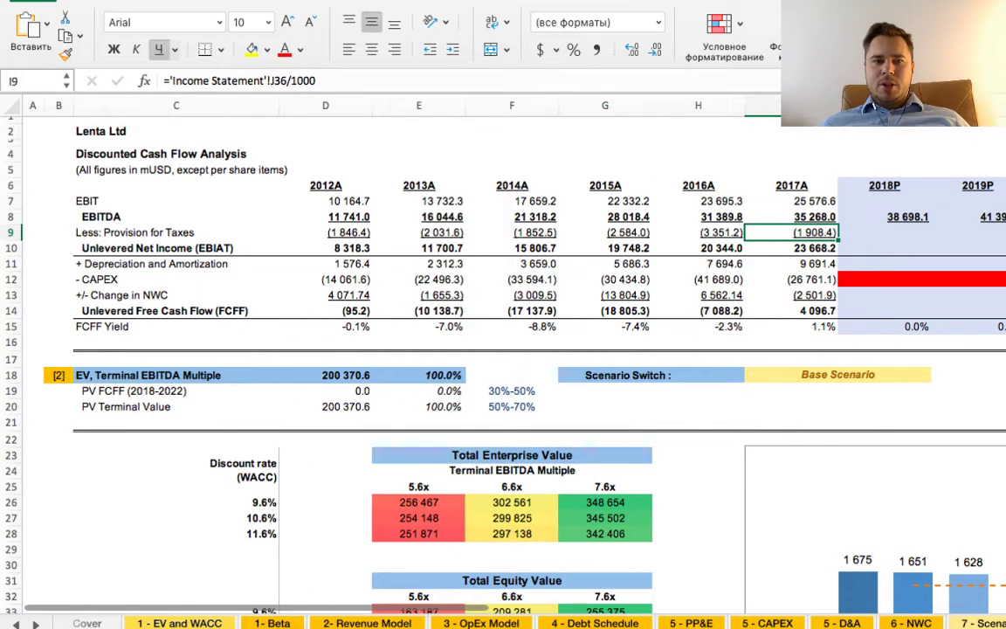
pyautogui.press('Right')
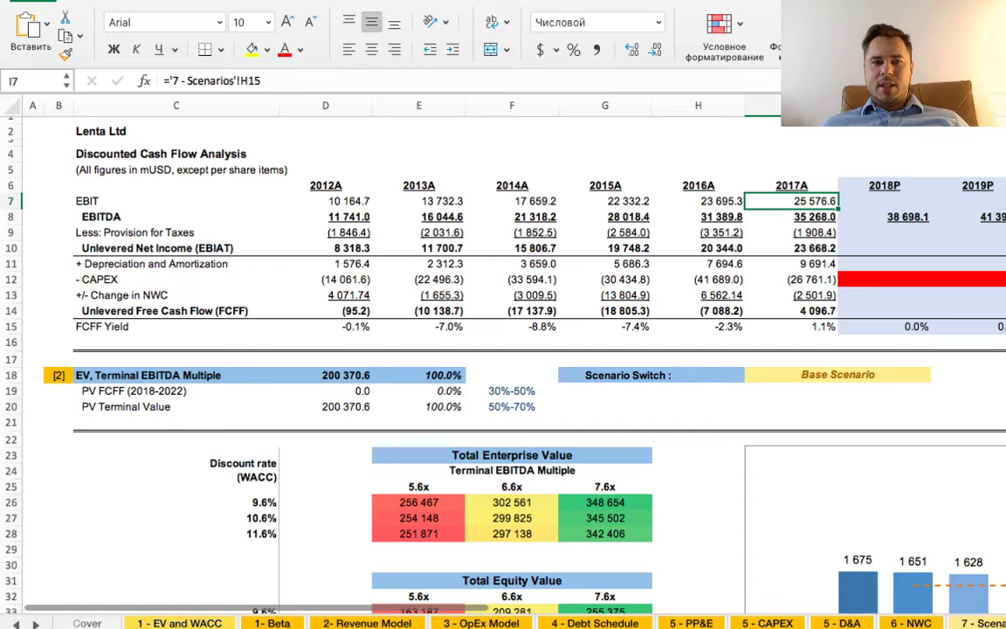
# - Start a ВЫБОР formula in the 2018P CAPEX cell (J12), with the scenario choice cell B22 on the 7 - Scenarios sheet as its index
pyautogui.press('Down')
pyautogui.press('Down')
pyautogui.press('Down')
pyautogui.press('Down')
pyautogui.press('Down')
pyautogui.press('Right')
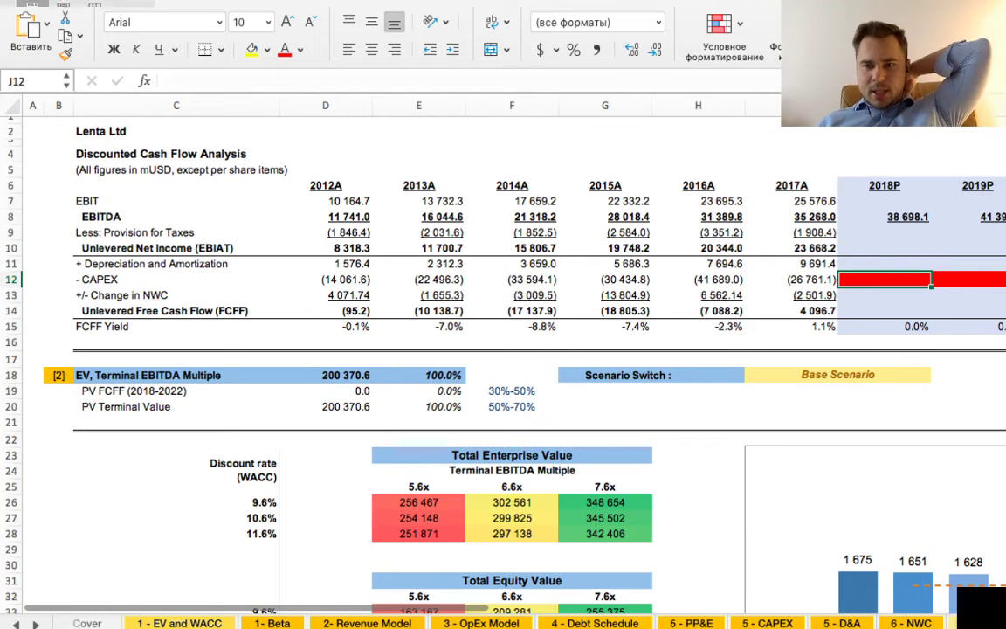
pyautogui.write('=выбор(')
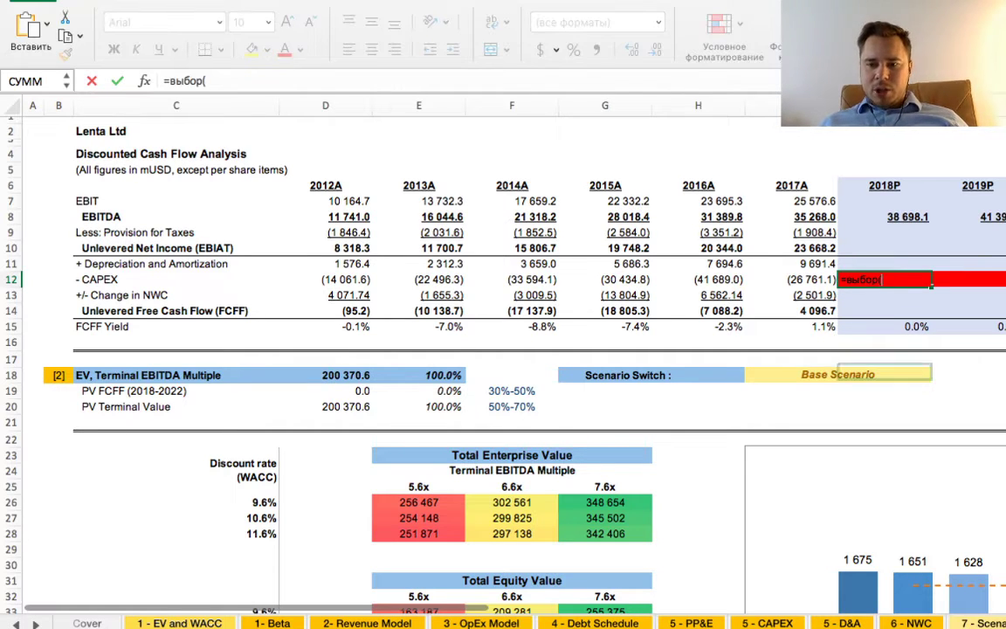
pyautogui.click(982, 623)
pyautogui.hscroll(-10, 503, 367)
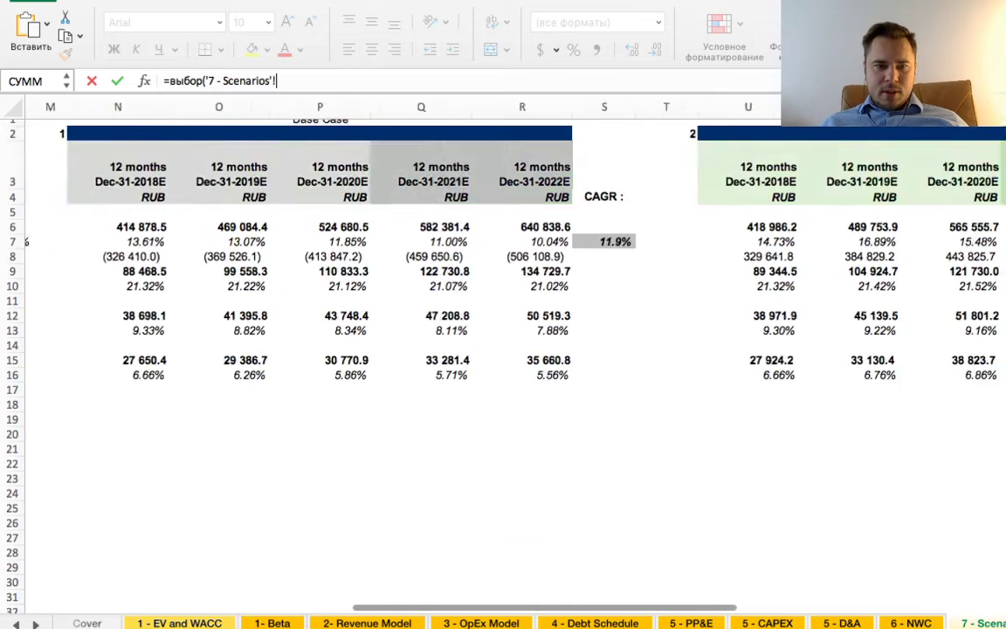
pyautogui.click(226, 463)
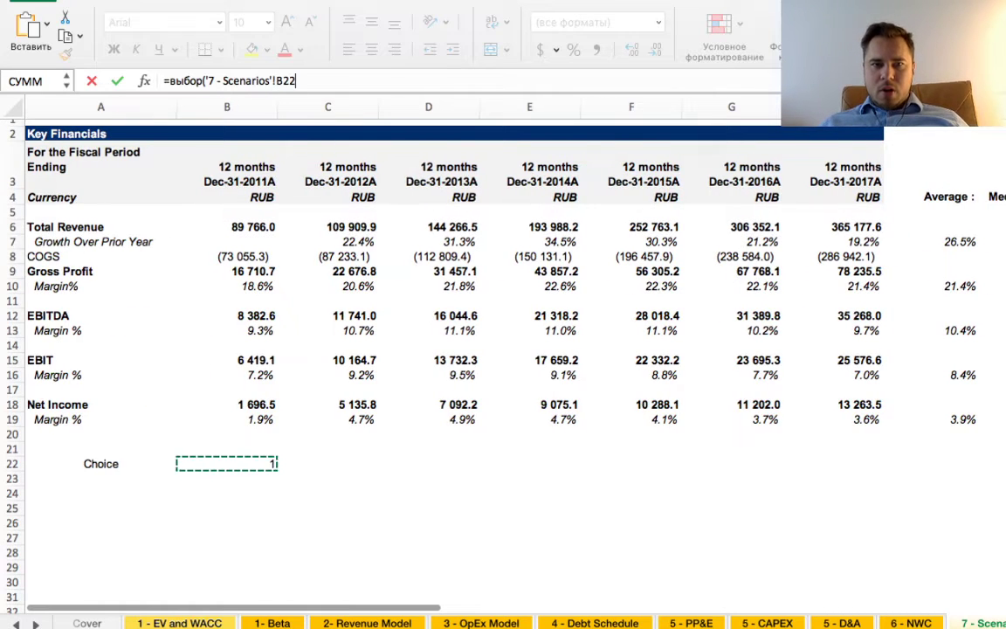
pyautogui.write(';')
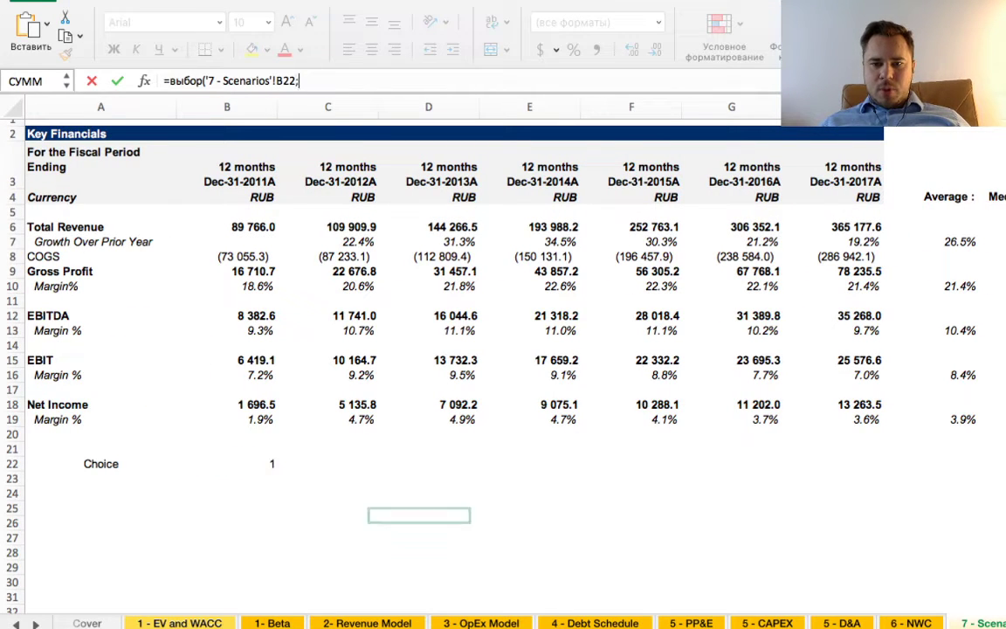
# - Complete the formula with base D&A charge F49, optimistic total F76 and pessimistic total F77 from the 5 - D&A sheet
pyautogui.hotkey('ctrl', 'pageup')
pyautogui.hotkey('ctrl', 'pageup')
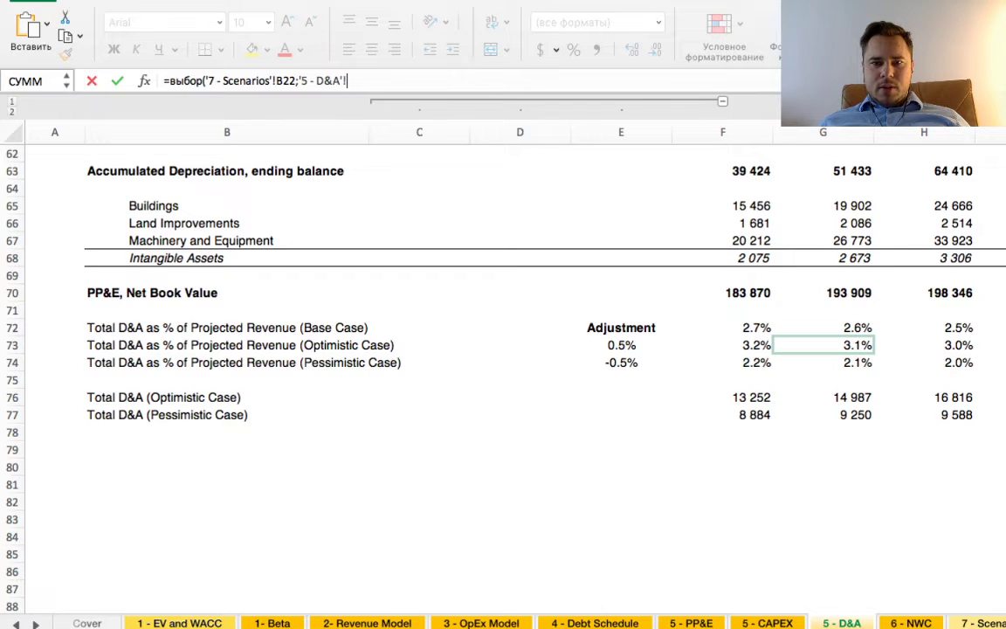
pyautogui.scroll(3, 515, 375)
pyautogui.scroll(8, 503, 349)
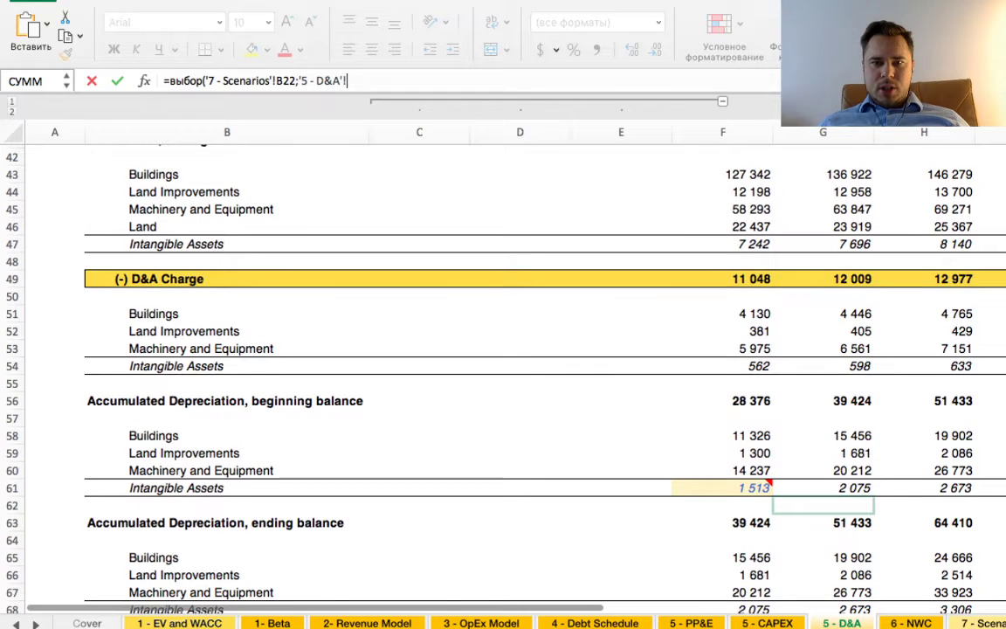
pyautogui.scroll(3, 503, 350)
pyautogui.click(722, 357)
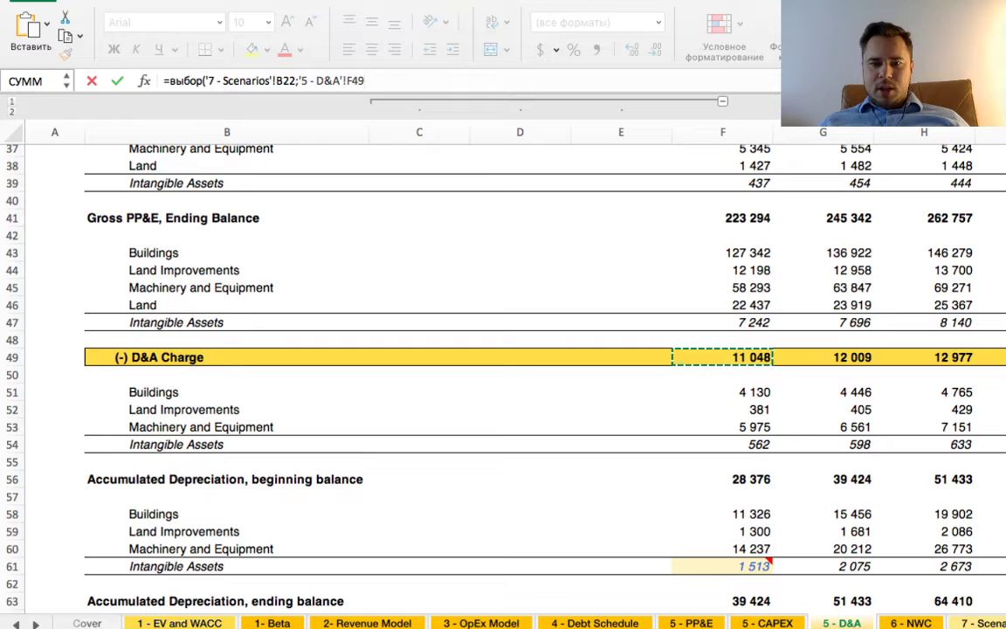
pyautogui.write(';')
pyautogui.scroll(-7, 502, 367)
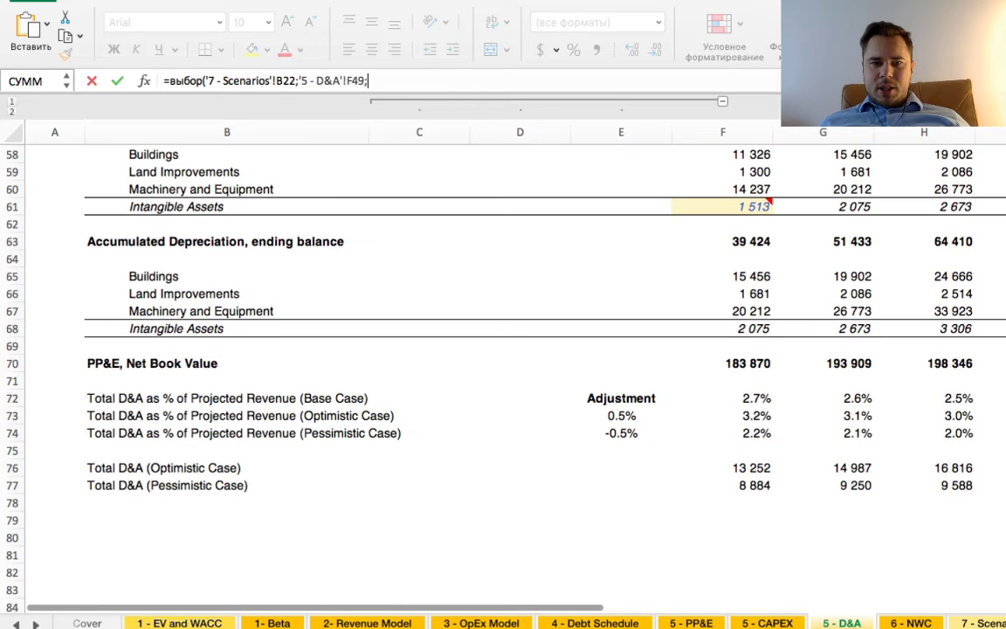
pyautogui.click(722, 468)
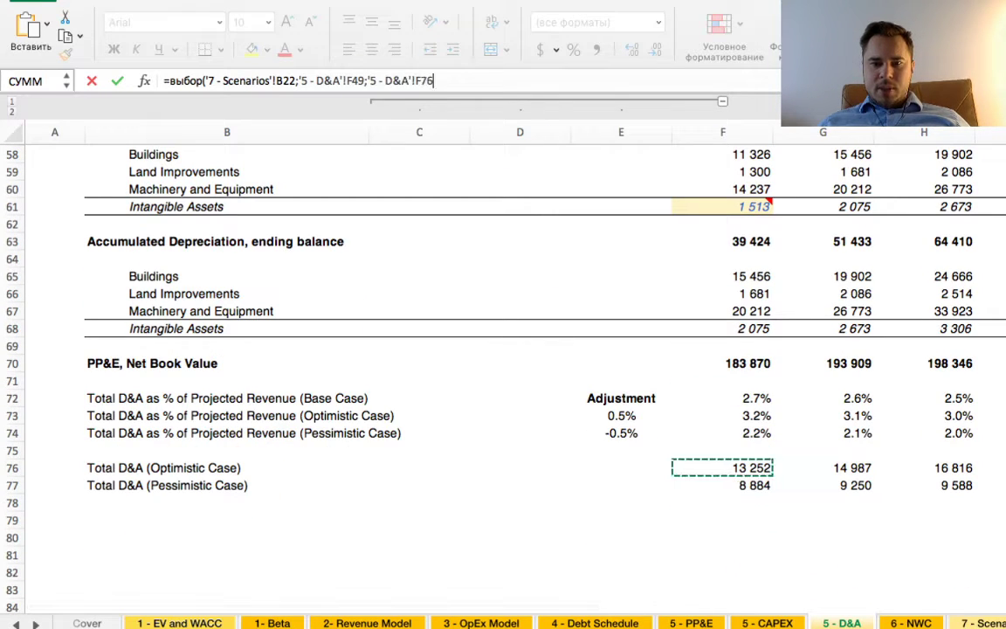
pyautogui.write(';')
pyautogui.click(722, 485)
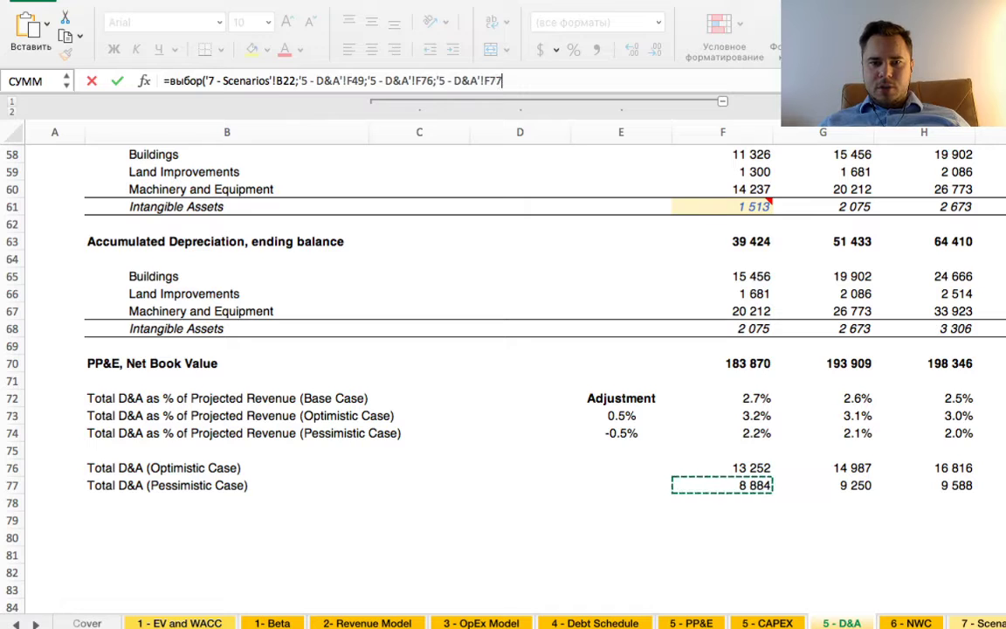
pyautogui.press('Return')
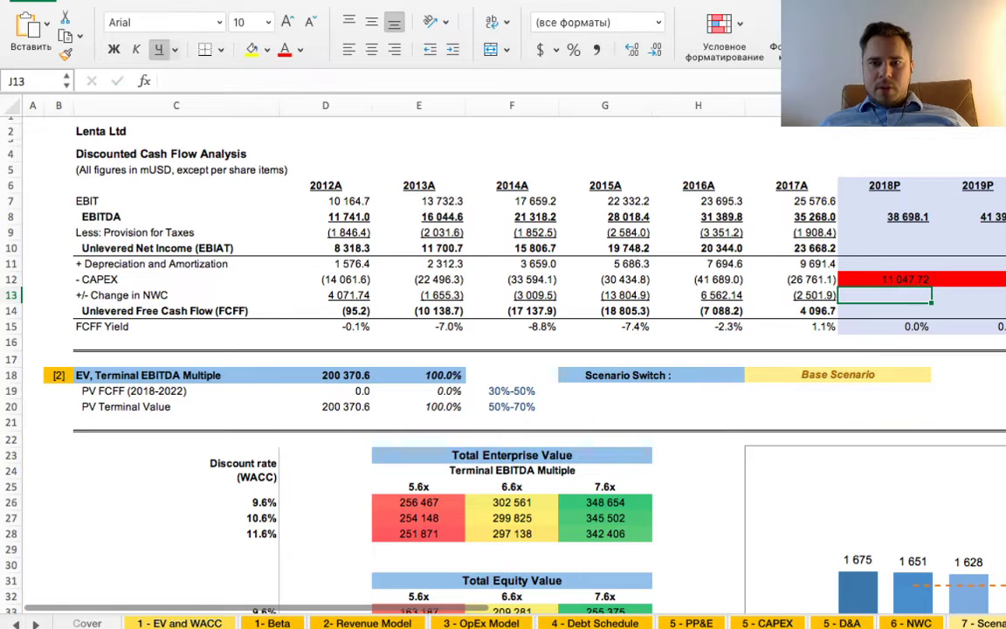
# - Negate the 2018P CAPEX formula by putting a minus sign before ВЫБОР
pyautogui.click(884, 278)
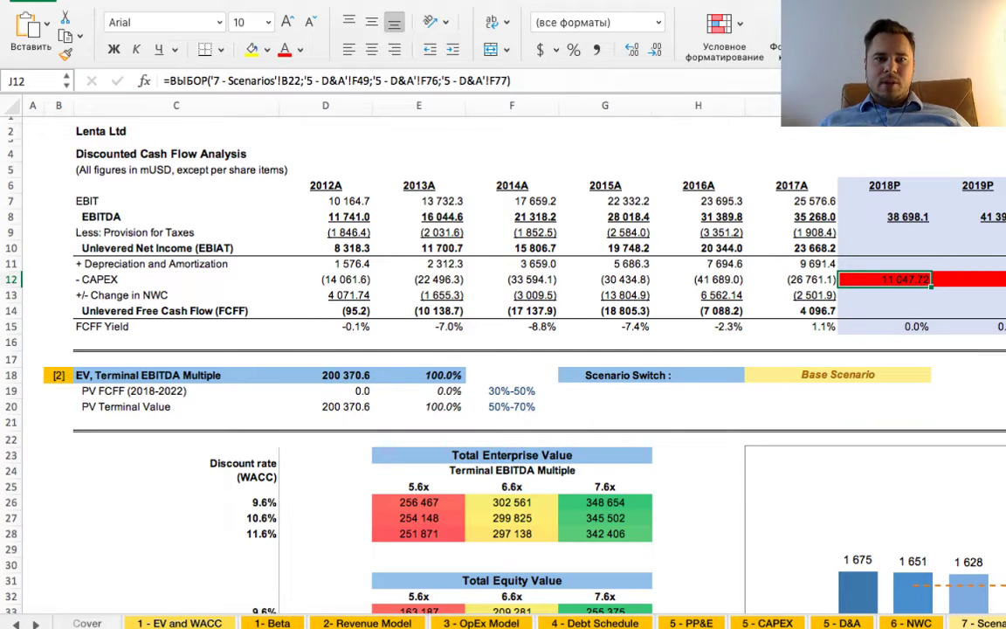
pyautogui.click(170, 80)
pyautogui.write('-')
pyautogui.press('Return')
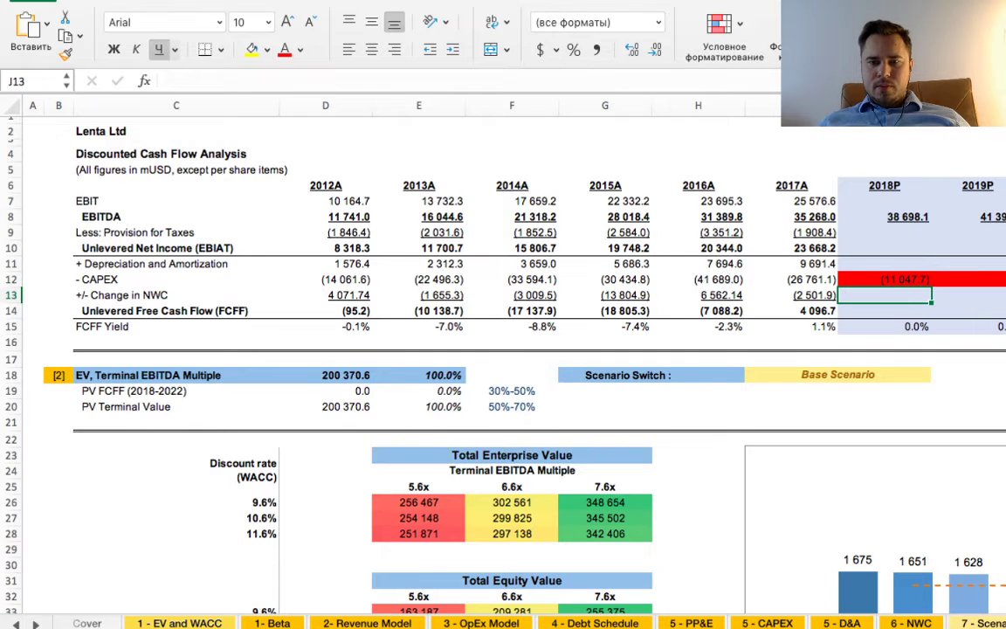
# - Try to fill the 2018P CAPEX formula across the remaining projected years with the relative scenario reference
pyautogui.hscroll(5, 503, 349)
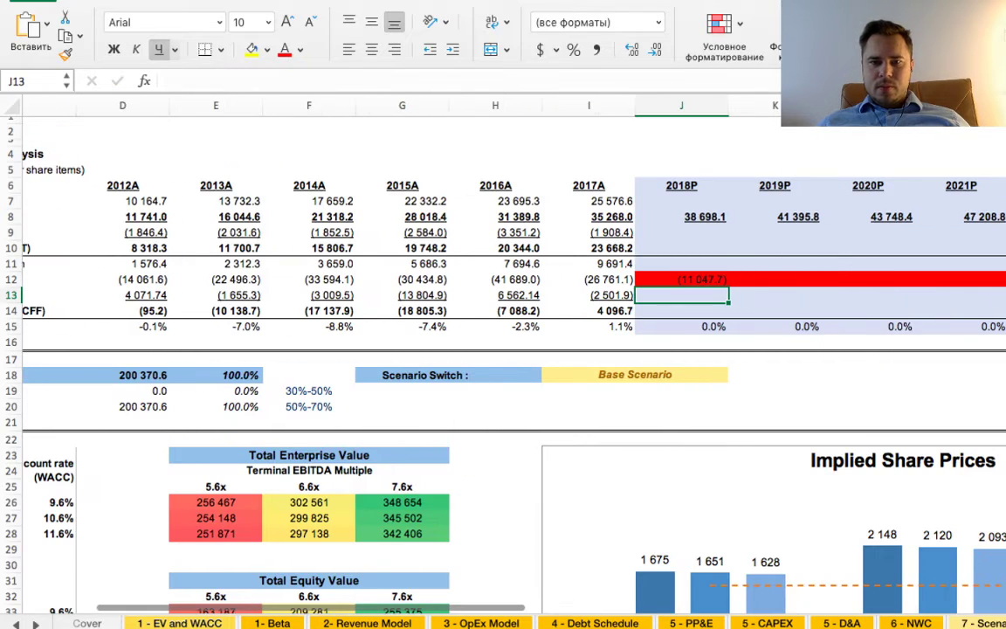
pyautogui.moveTo(703, 278); pyautogui.dragTo(1004, 279)
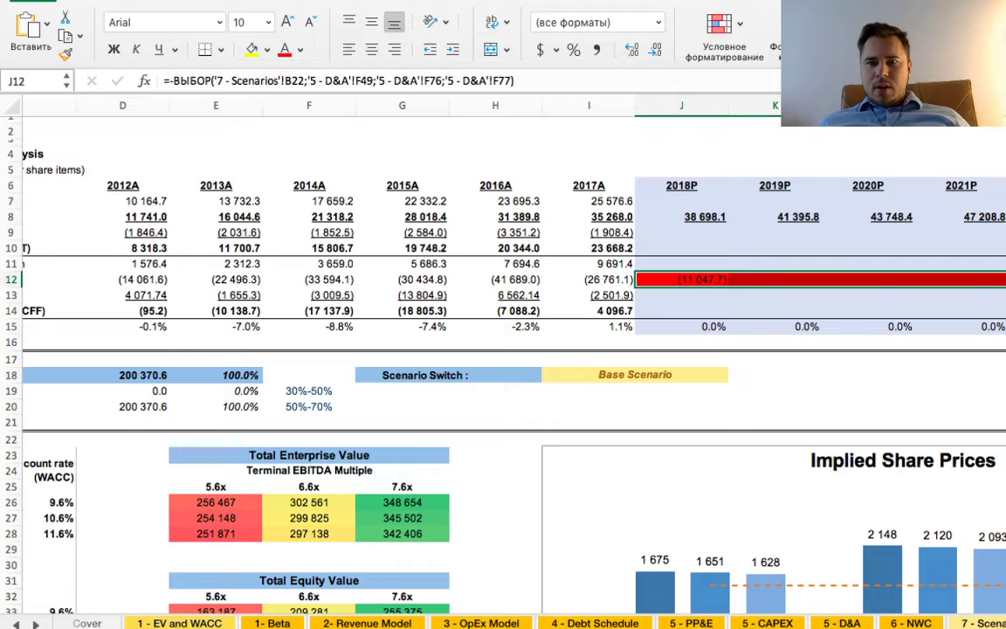
pyautogui.hotkey('ctrl', 'r')
pyautogui.click(774, 279)
# - Make the scenario choice reference absolute ($B$22) in the 2018P CAPEX formula and refill it through 2022P
pyautogui.click(681, 279)
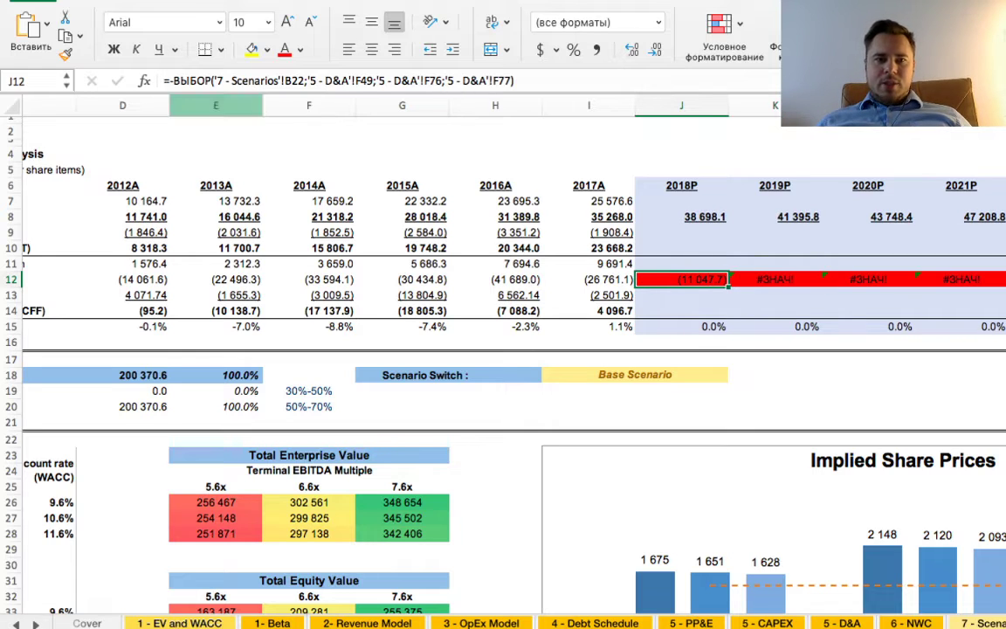
pyautogui.click(291, 80)
pyautogui.press('F4')
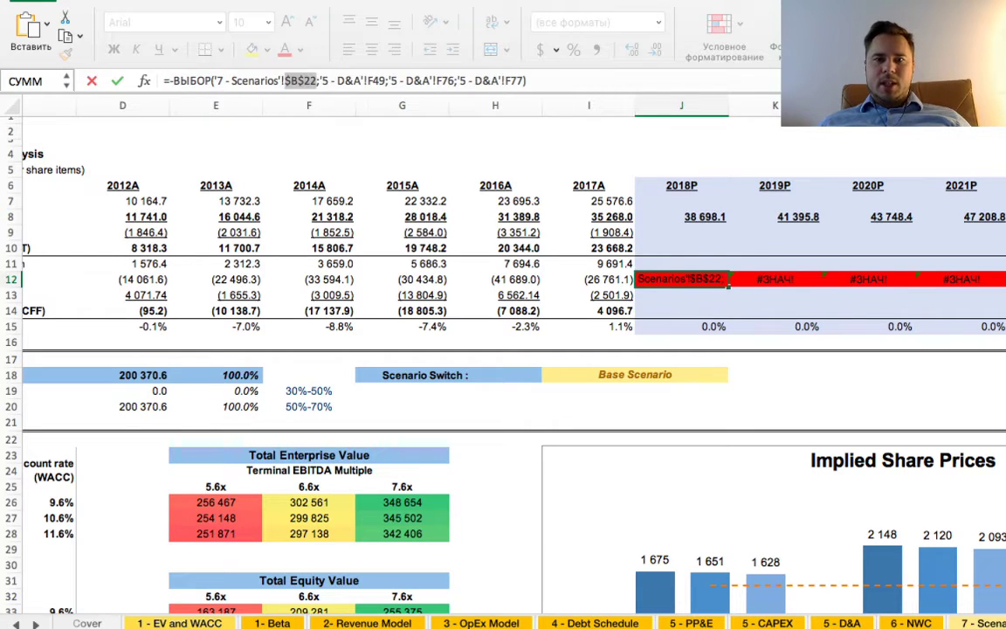
pyautogui.hotkey('ctrl', 'Return')
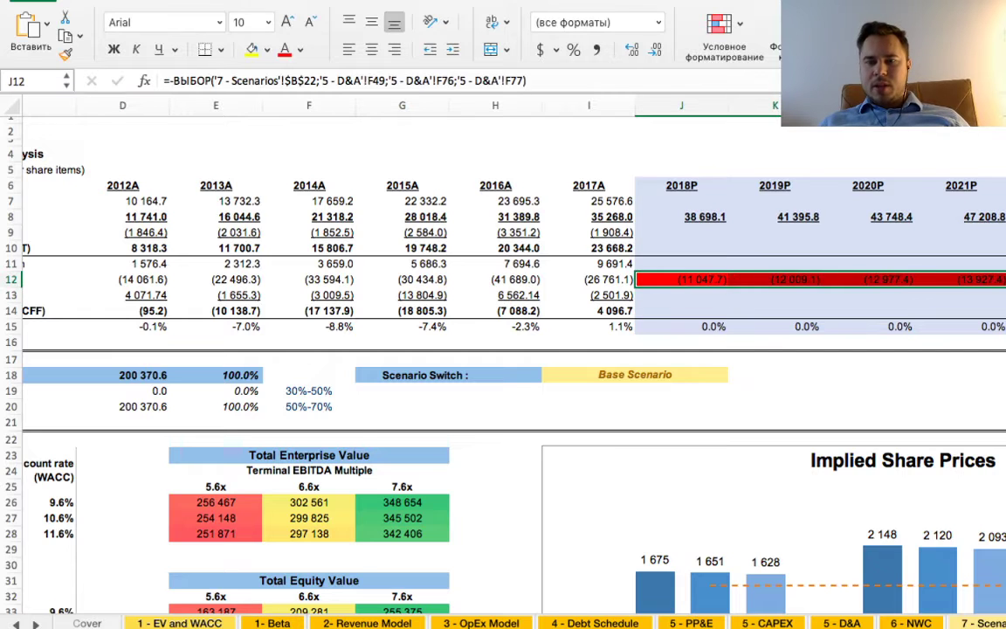
pyautogui.click(774, 310)
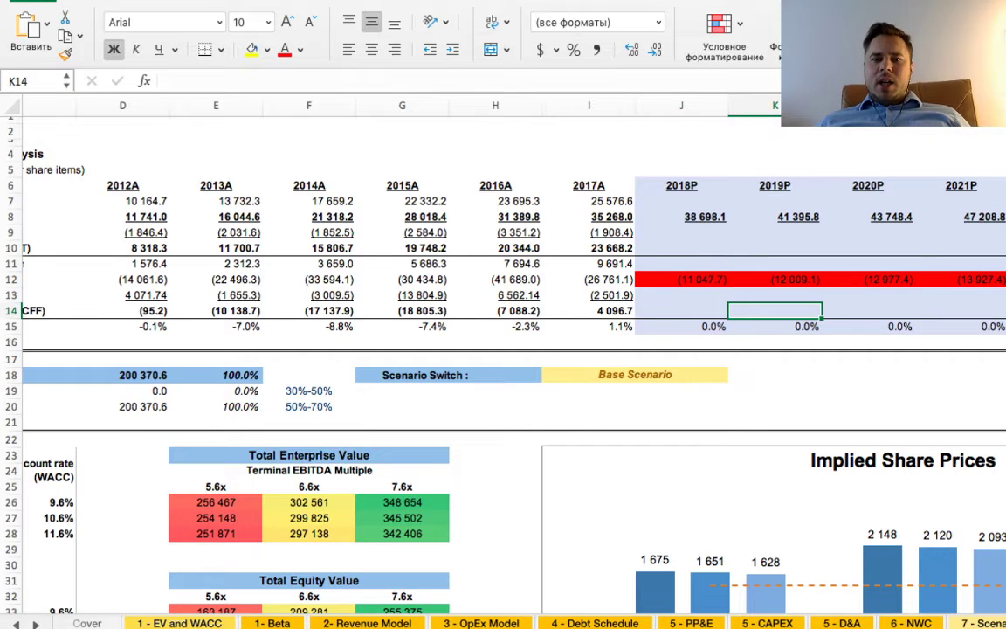
# - Calculate 2018P EBIT in J7 as EBITDA plus the negative amount in row 12, using =J8+J12
pyautogui.hscroll(-2, 774, 311)
pyautogui.hscroll(1, 775, 311)
pyautogui.hscroll(3, 503, 349)
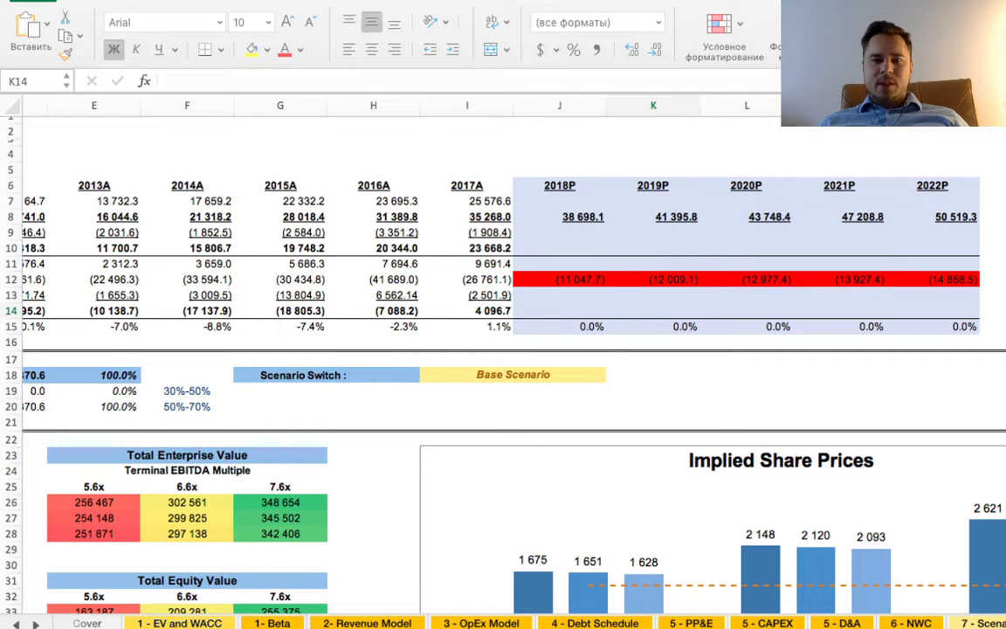
pyautogui.hscroll(-6, 503, 350)
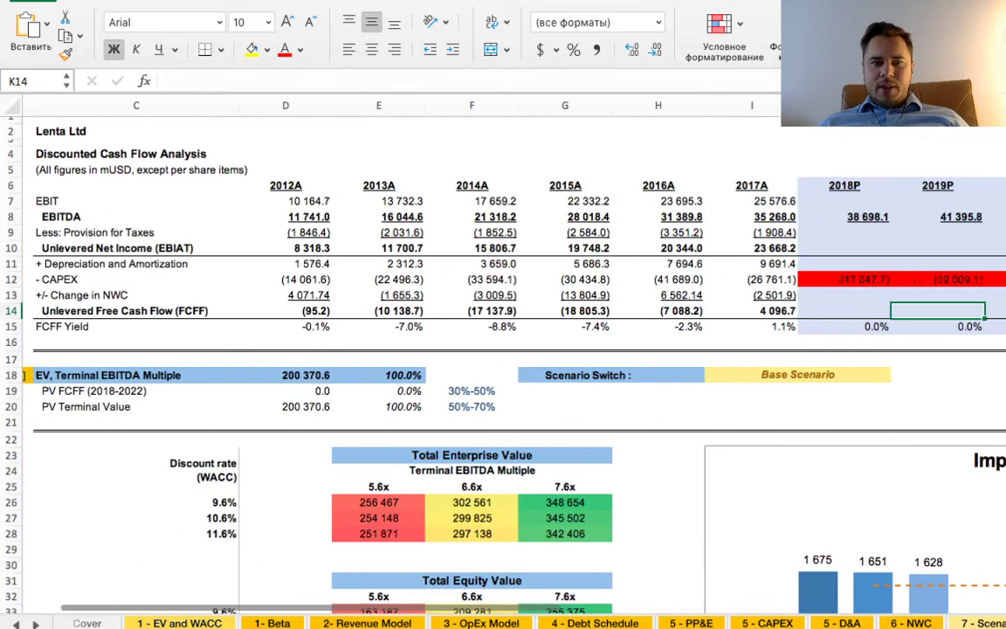
pyautogui.click(852, 200)
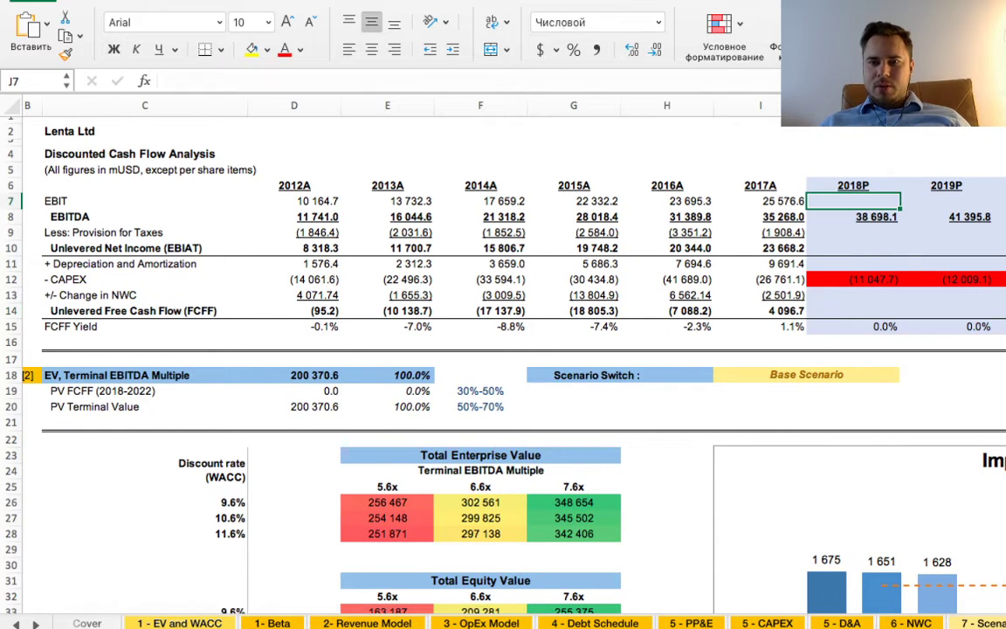
pyautogui.write('=')
pyautogui.click(852, 231)
pyautogui.click(852, 216)
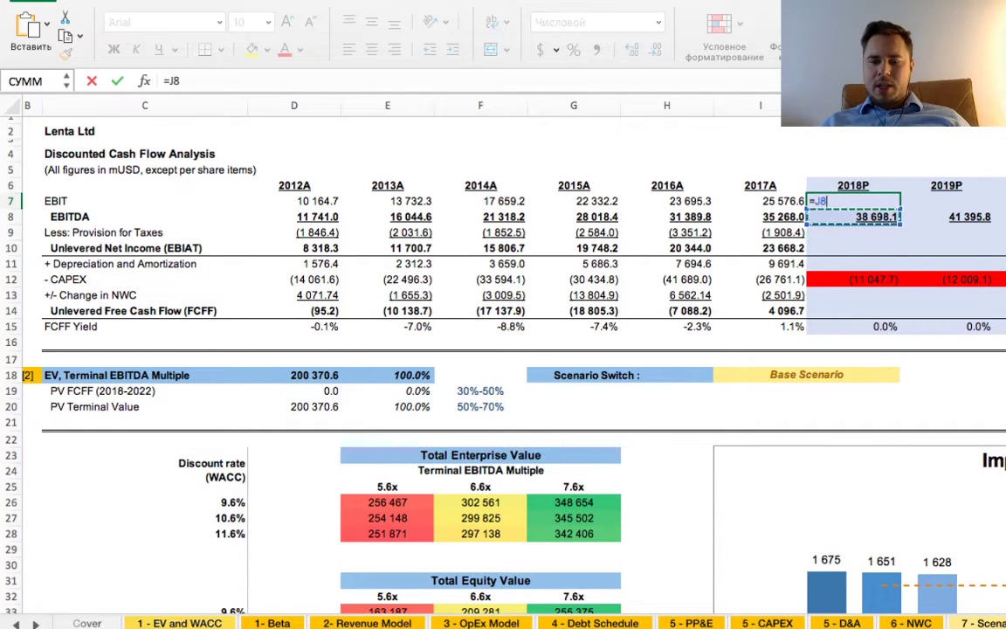
pyautogui.write('+')
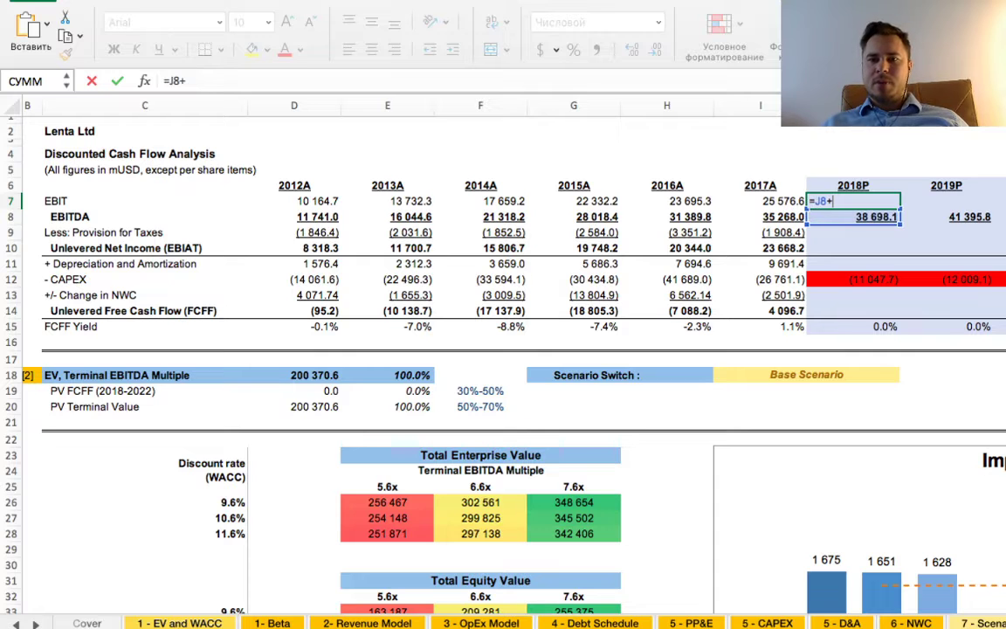
pyautogui.click(853, 279)
pyautogui.press('Return')
# - Fill the 2018P EBIT formula across the remaining projected years
pyautogui.moveTo(853, 201); pyautogui.dragTo(1003, 201)
pyautogui.hotkey('ctrl', 'c')
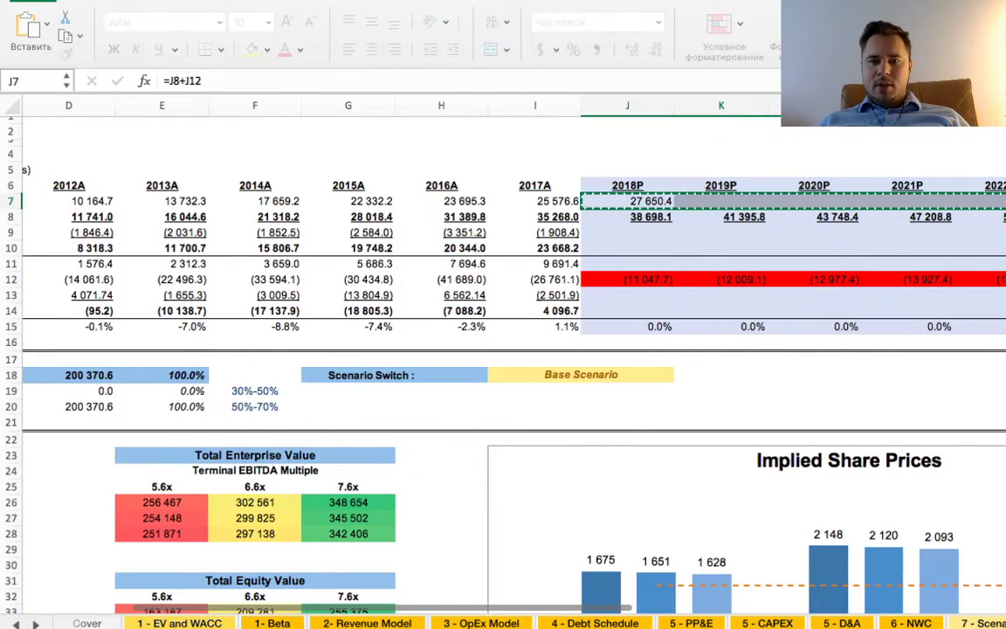
pyautogui.press('Escape')
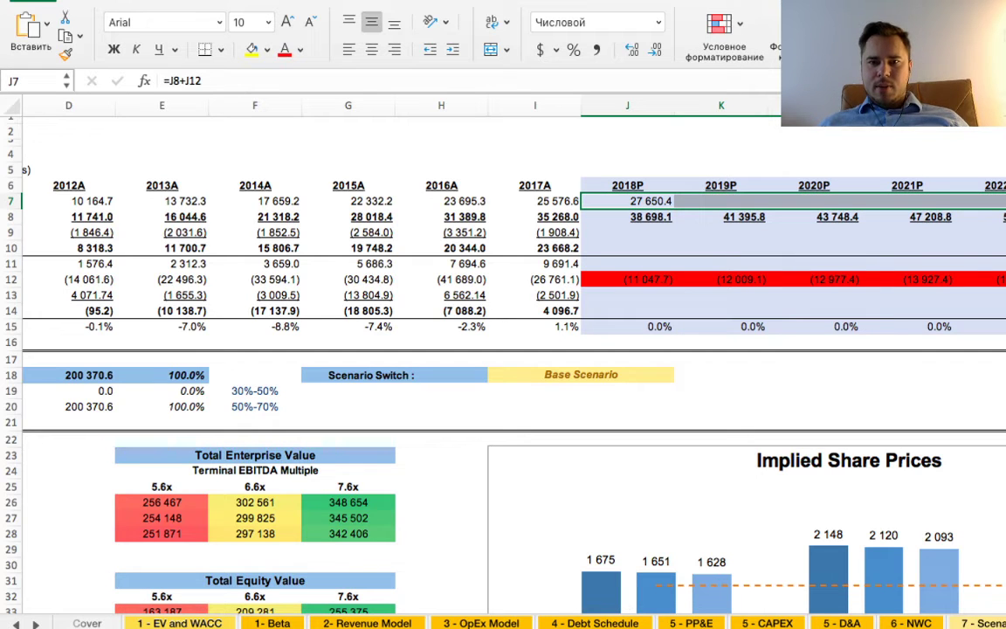
pyautogui.hotkey('ctrl', 'r')
pyautogui.hscroll(-1, 503, 349)
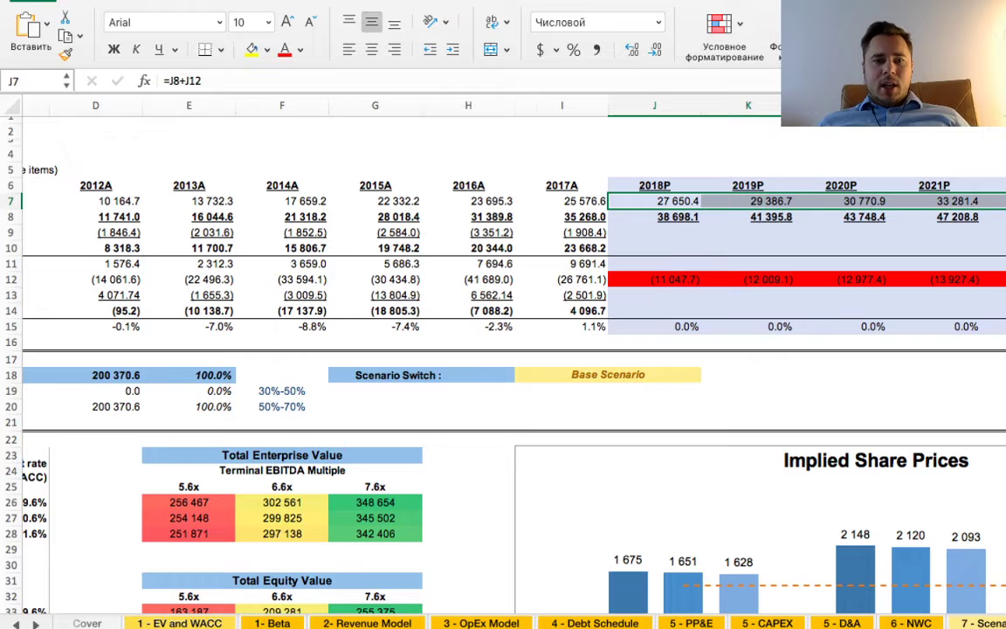
# - Try to calculate the 2018P provision for taxes in J9 from EBIT with =income_tax*J7
pyautogui.hscroll(-6, 503, 350)
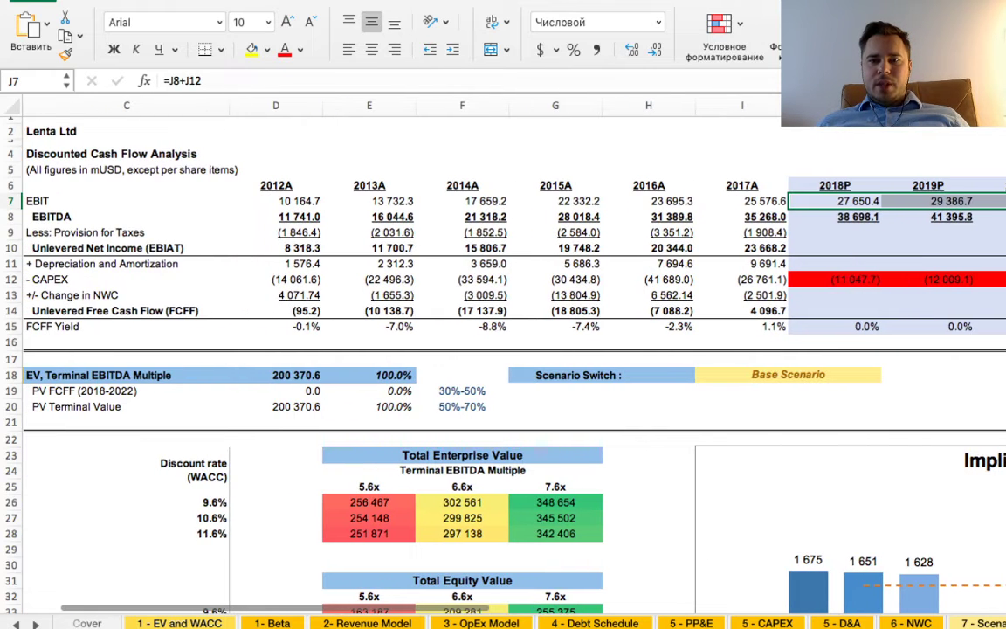
pyautogui.click(834, 233)
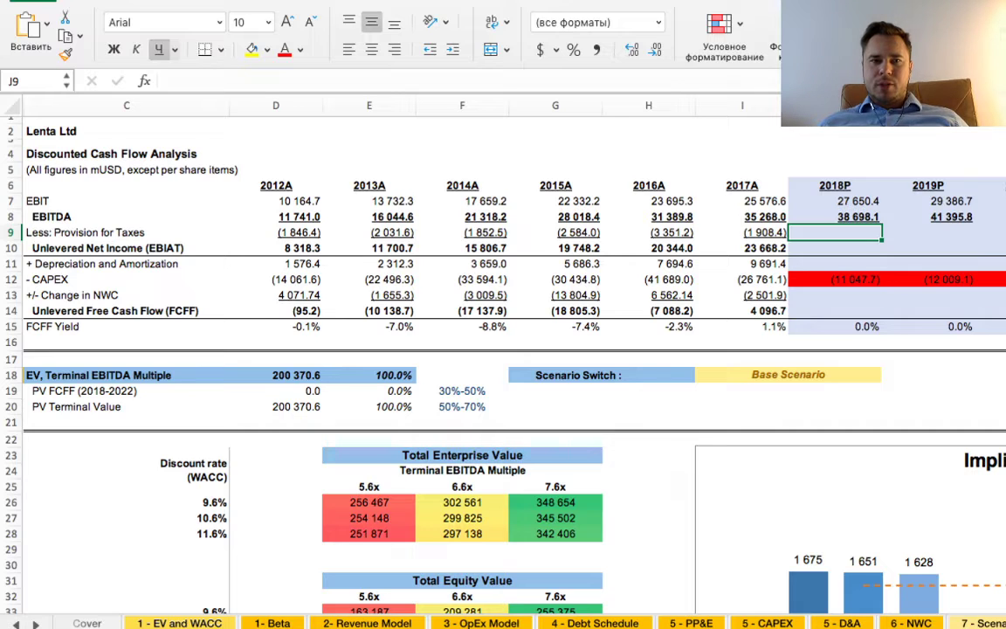
pyautogui.click(742, 232)
pyautogui.click(833, 232)
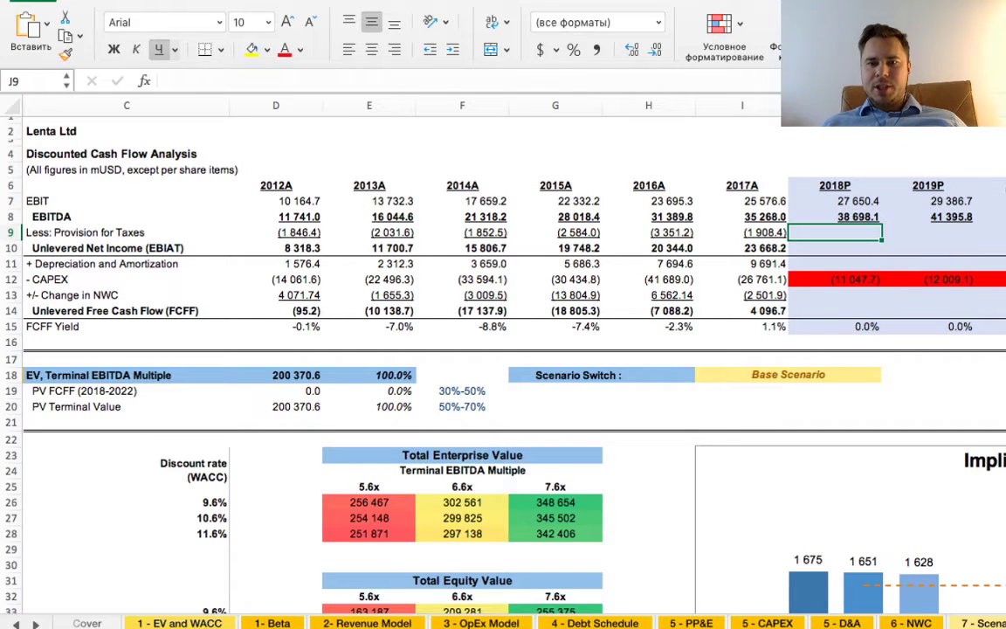
pyautogui.hscroll(3, 503, 349)
pyautogui.write('=штс')
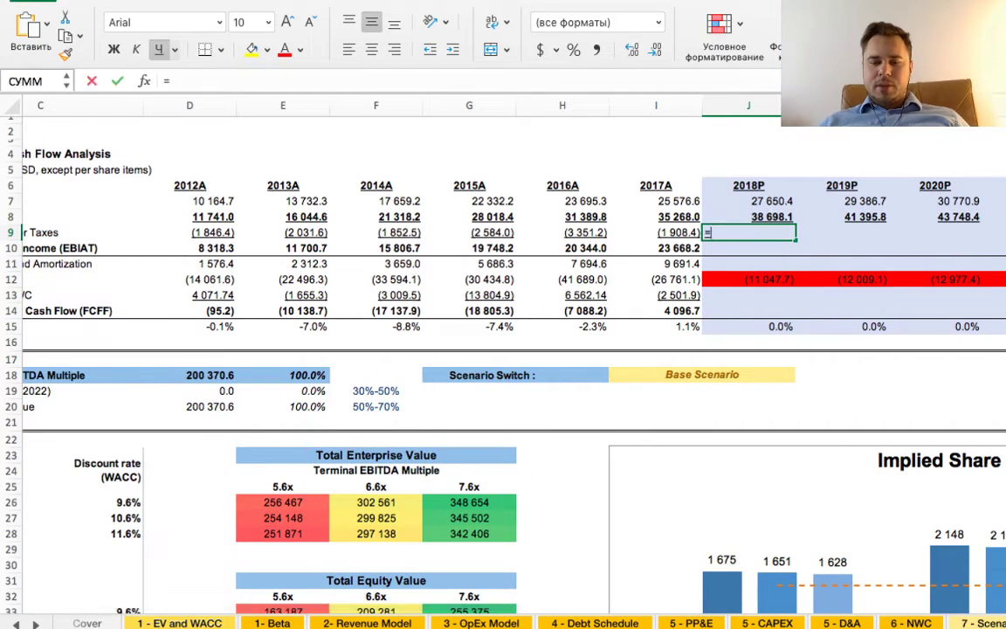
pyautogui.press('BackSpace')
pyautogui.press('BackSpace')
pyautogui.press('BackSpace')
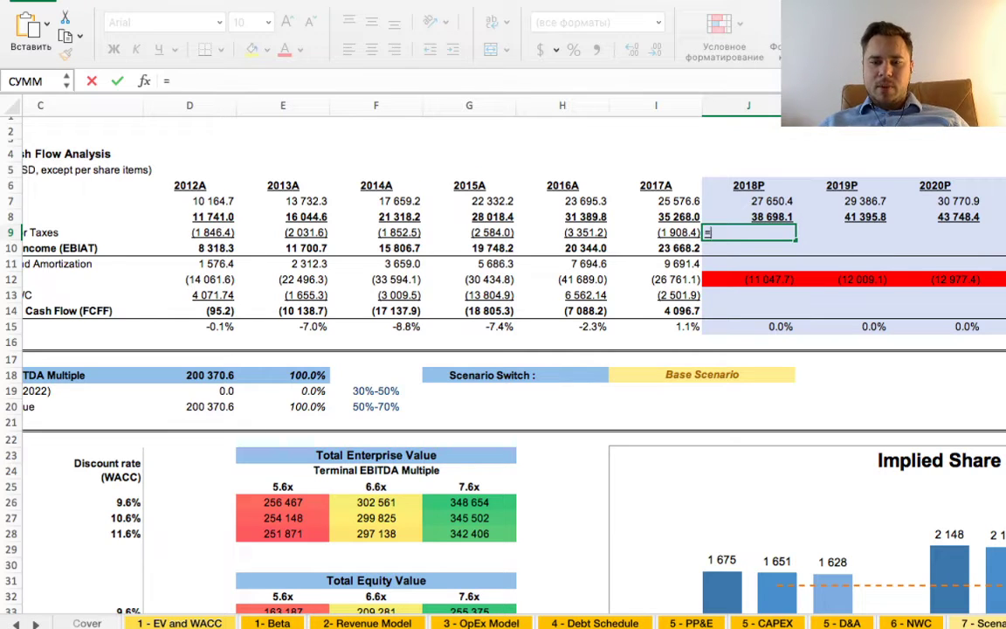
pyautogui.write('income_tax')
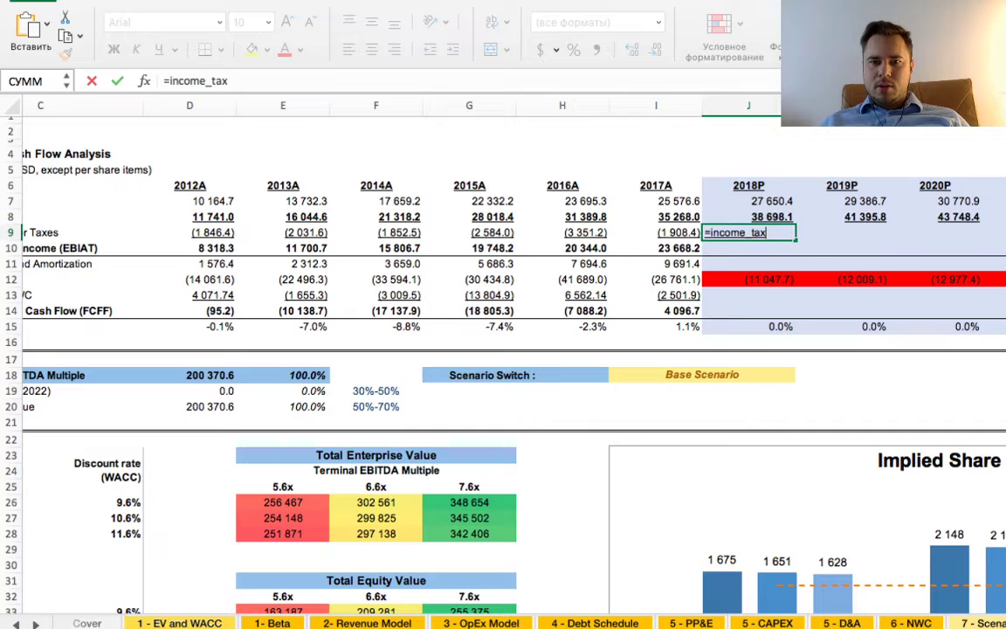
pyautogui.write('*')
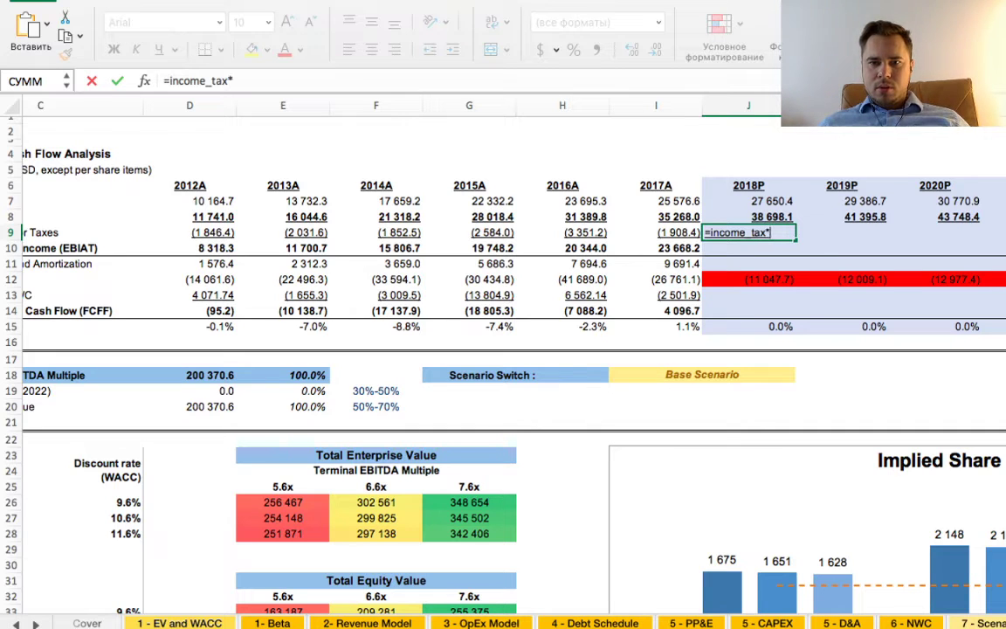
pyautogui.press('Up')
pyautogui.press('Up')
pyautogui.press('Return')
pyautogui.press('Up')
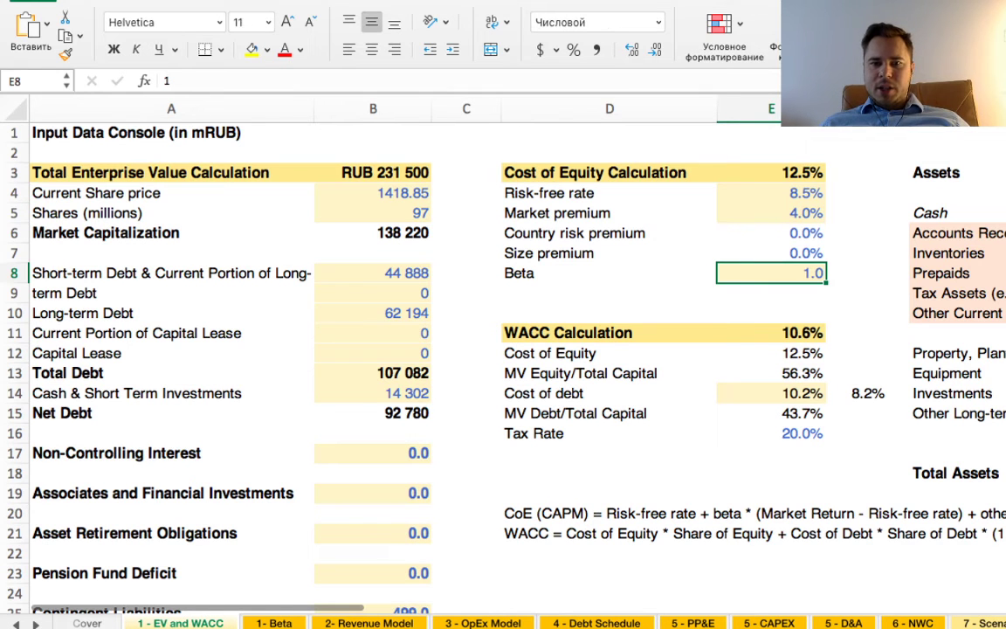
# - Define the name Tax_Rate for the 20% Tax Rate cell E16 on the 1 - EV and WACC sheet
pyautogui.click(770, 433)
pyautogui.scroll(-2, 503, 367)
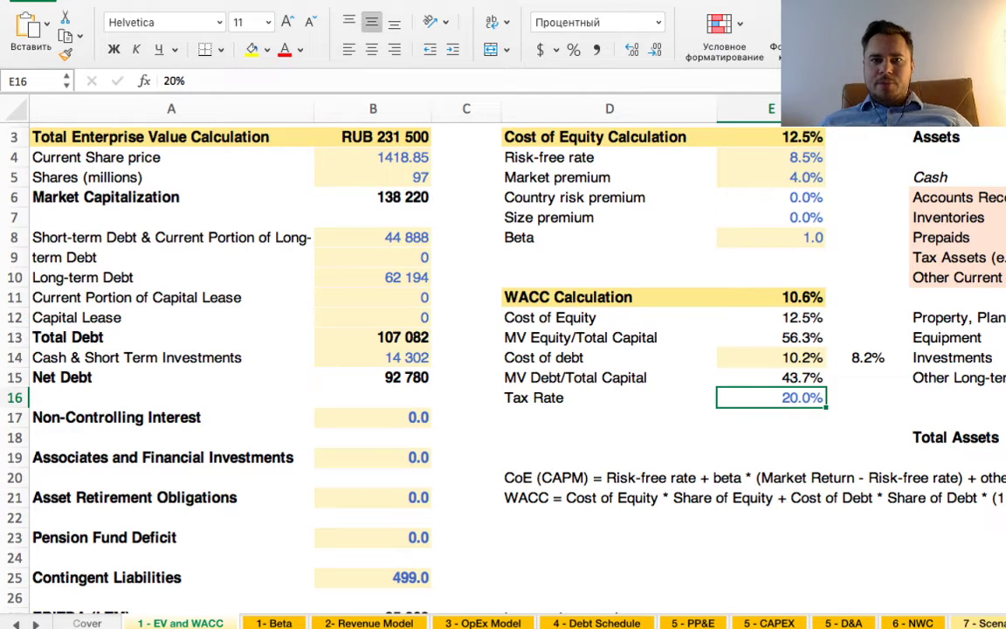
pyautogui.click(390, 2)
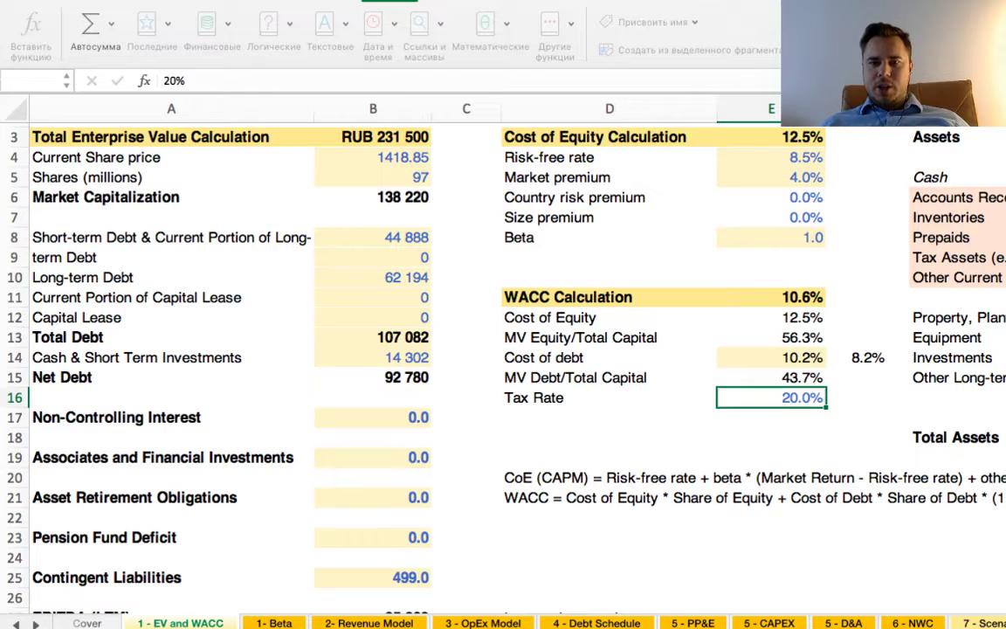
pyautogui.press('super+c')
pyautogui.write('Tax_Rate')
pyautogui.press('Return')
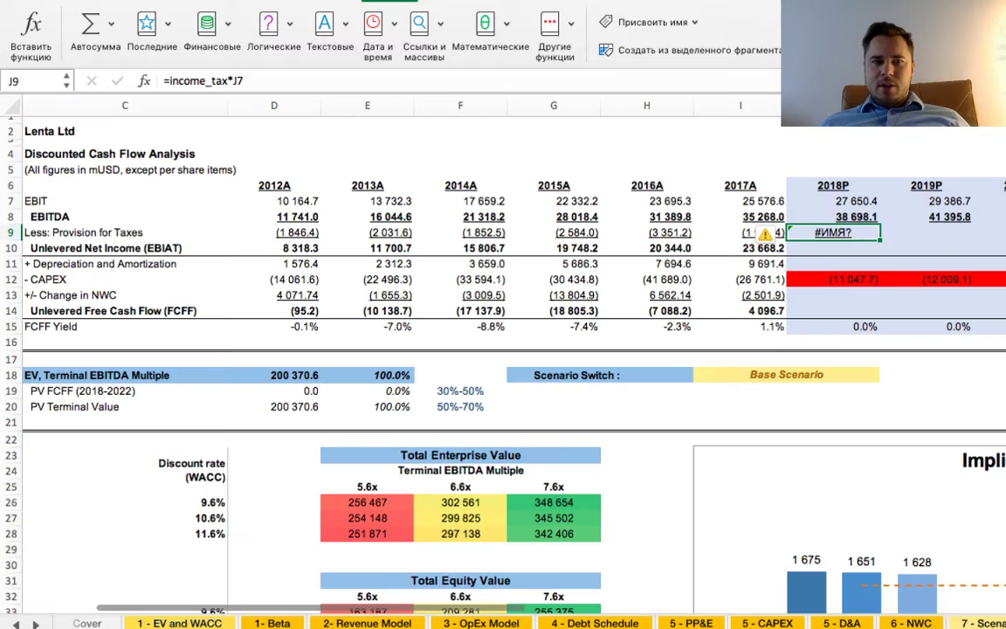
# - Replace income_tax with tax_rate in the 2018P provision for taxes formula in J9
pyautogui.click(211, 81)
pyautogui.press('BackSpace')
pyautogui.press('BackSpace')
pyautogui.press('BackSpace')
pyautogui.press('BackSpace')
pyautogui.press('BackSpace')
pyautogui.press('BackSpace')
pyautogui.press('BackSpace')
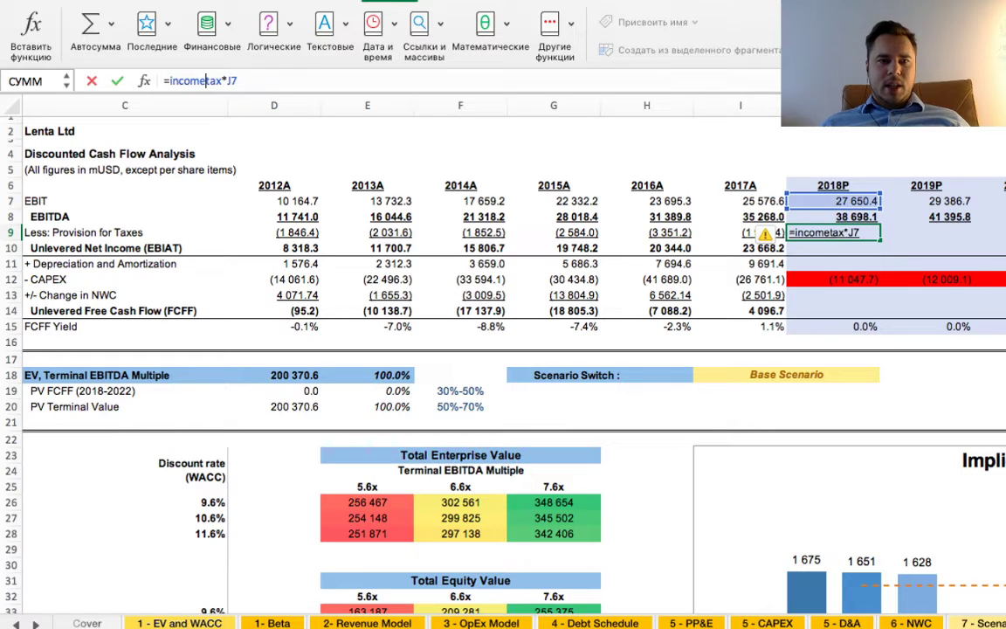
pyautogui.press('Right')
pyautogui.press('Right')
pyautogui.press('Right')
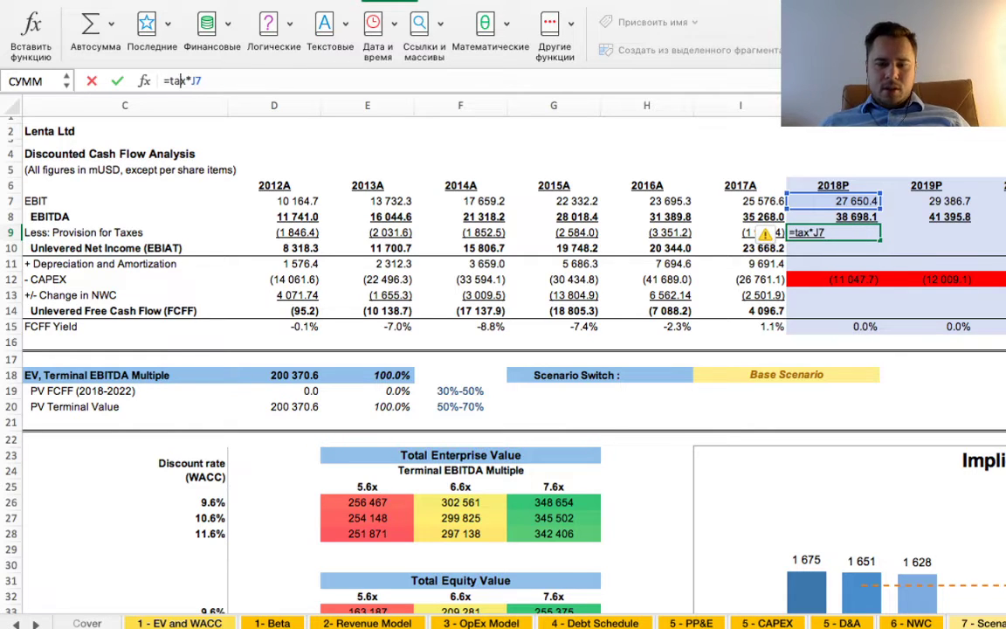
pyautogui.write('_rate')
pyautogui.press('Return')
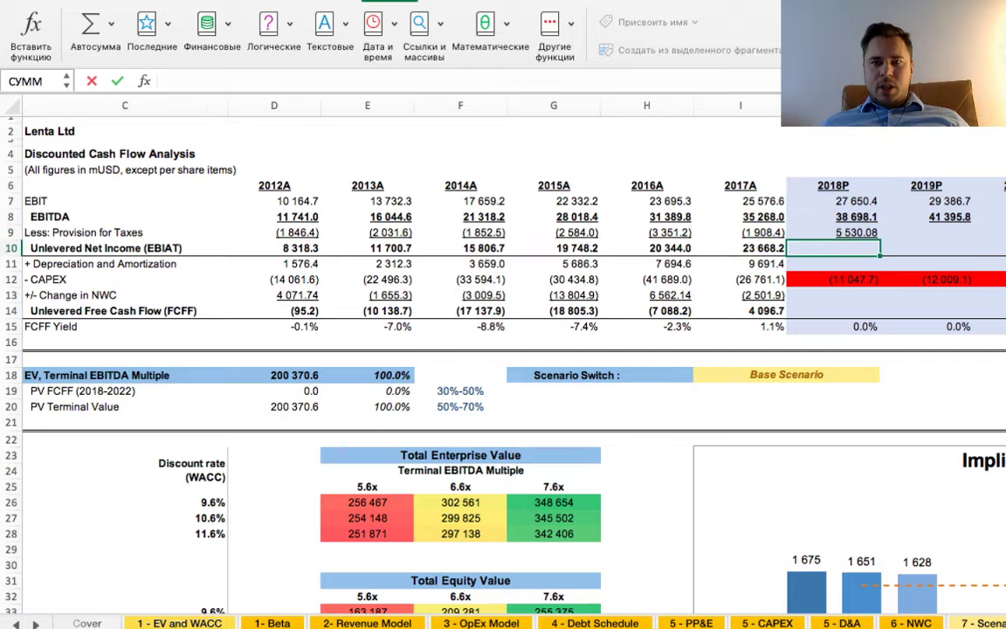
# - Negate the 2018P provision for taxes so its formula reads =-Tax_Rate*J7
pyautogui.press('Up')
pyautogui.click(169, 80)
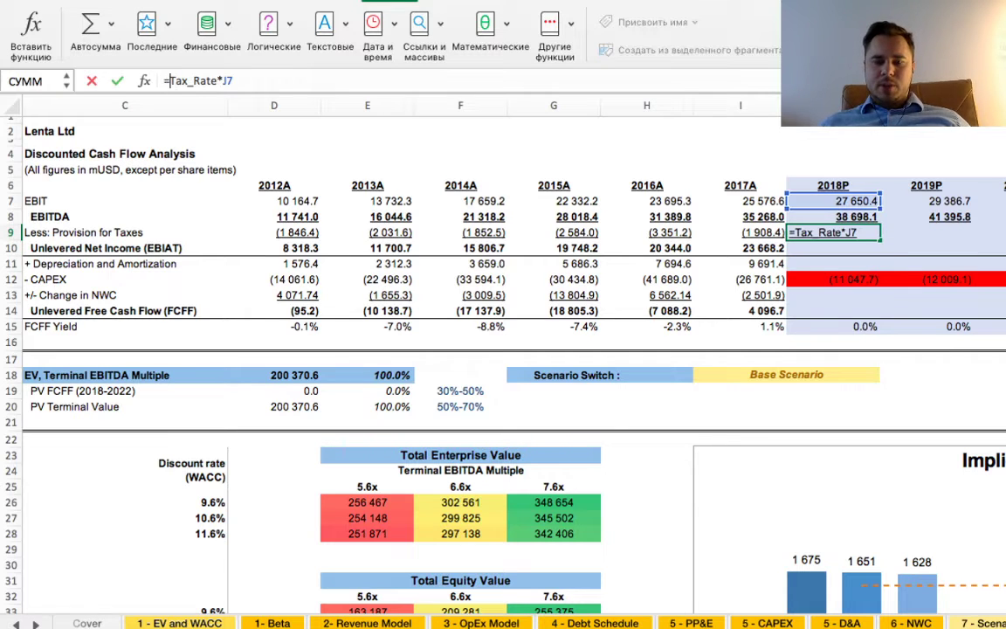
pyautogui.hotkey('ctrl', 'Return')
# - Fill the 2018P provision for taxes formula across through 2022P
pyautogui.hotkey('shift', 'Right')
pyautogui.hotkey('shift', 'Right')
pyautogui.hotkey('shift', 'Right')
pyautogui.hotkey('shift', 'Right')
pyautogui.hotkey('shift', 'Right')
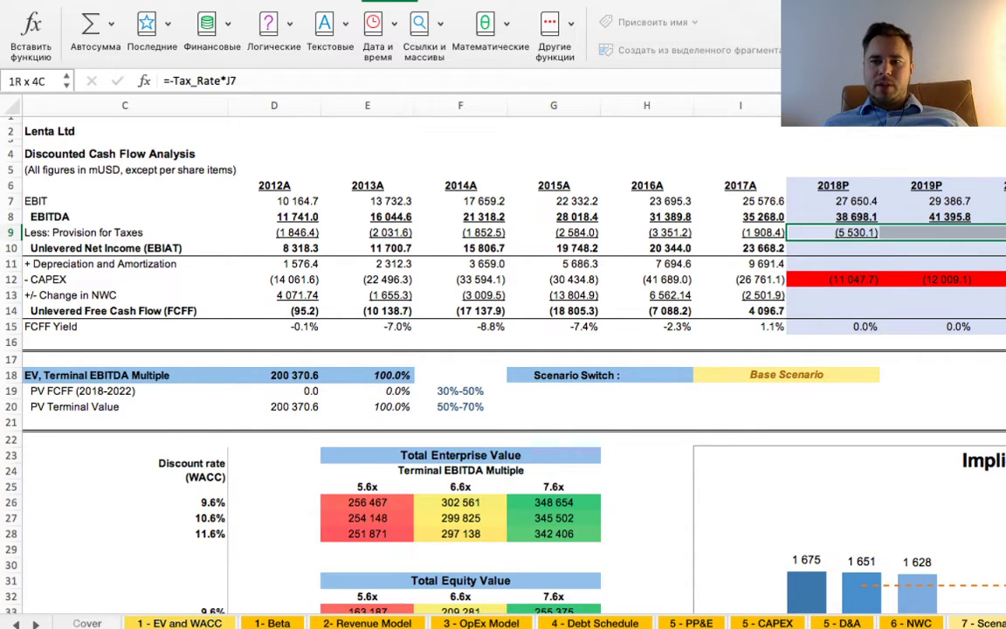
pyautogui.hotkey('ctrl', 'r')
# - Examine the Unlevered Net Income (EBIAT) row, including the formula behind its 2017A value
pyautogui.press('Down')
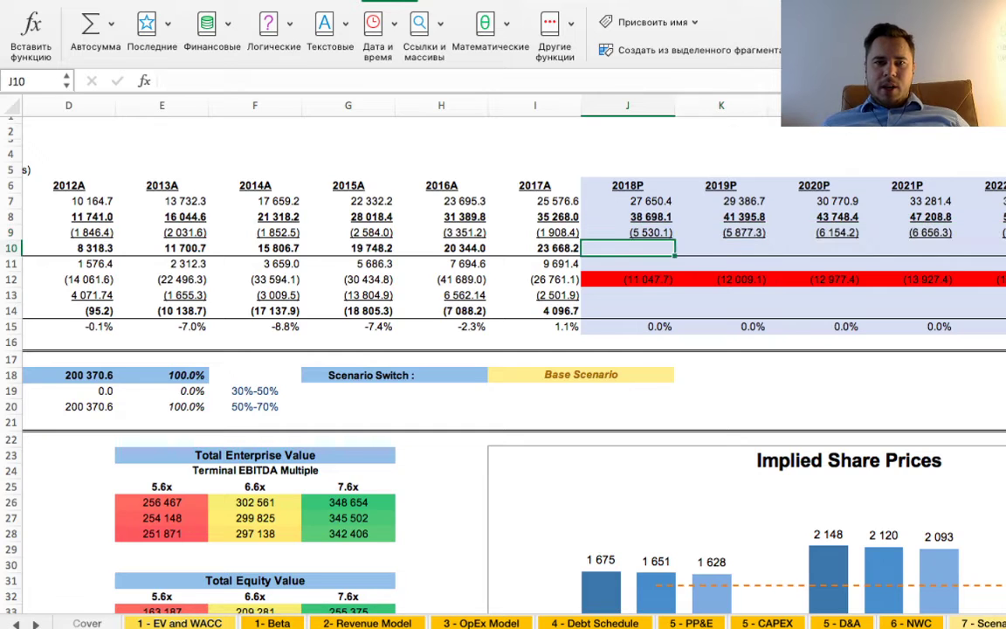
pyautogui.press('Left')
pyautogui.press('Left')
pyautogui.press('Left')
pyautogui.press('Left')
pyautogui.press('Left')
pyautogui.press('Left')
pyautogui.press('Left')
pyautogui.press('Left')
pyautogui.press('Left')
pyautogui.press('Right')
pyautogui.press('Right')
pyautogui.press('Right')
pyautogui.press('Right')
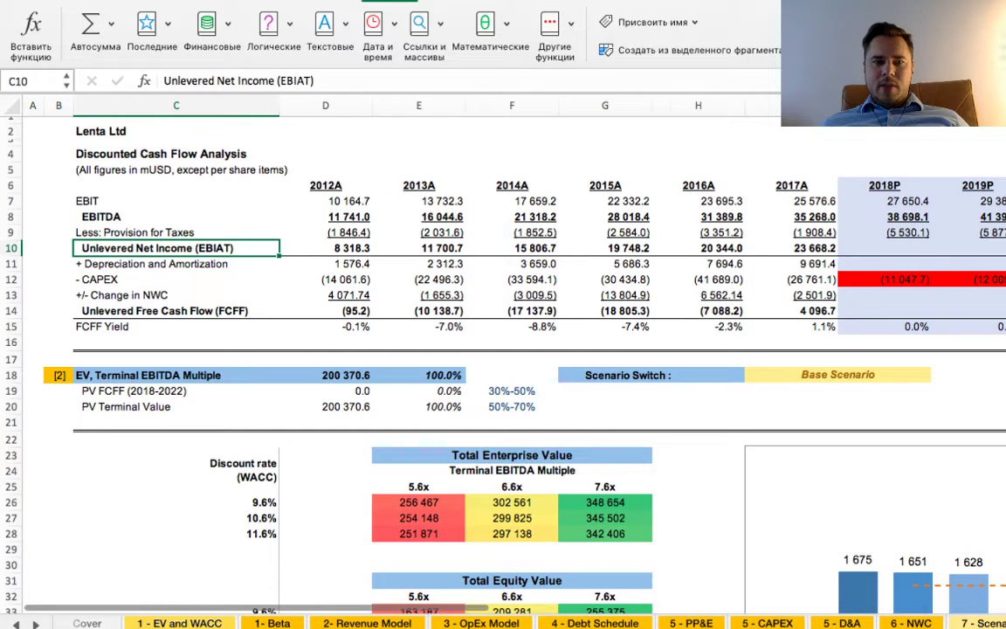
pyautogui.press('Right')
pyautogui.press('Right')
pyautogui.press('Right')
pyautogui.press('Right')
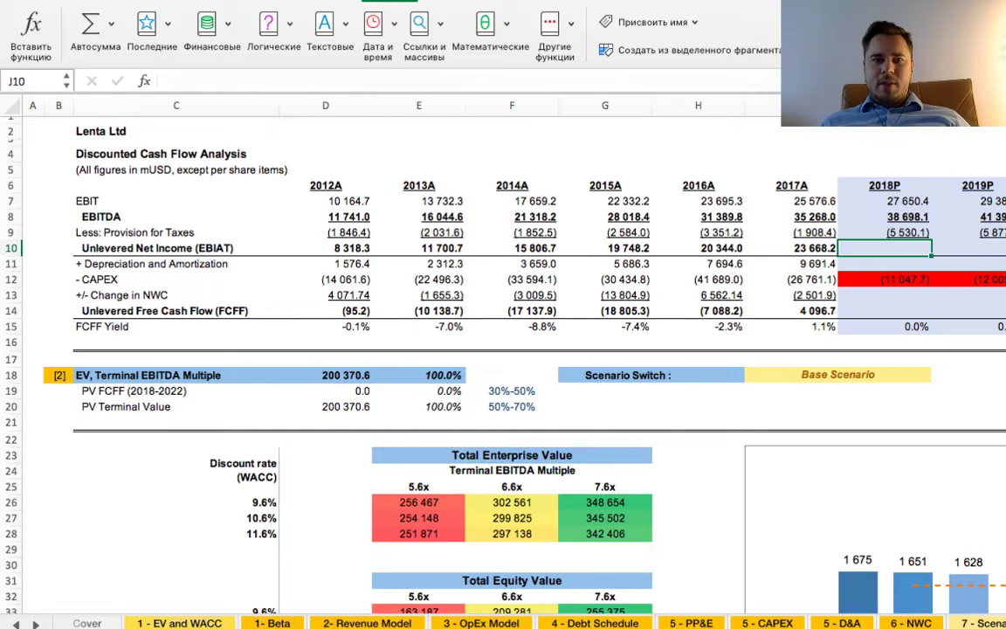
pyautogui.press('F2')
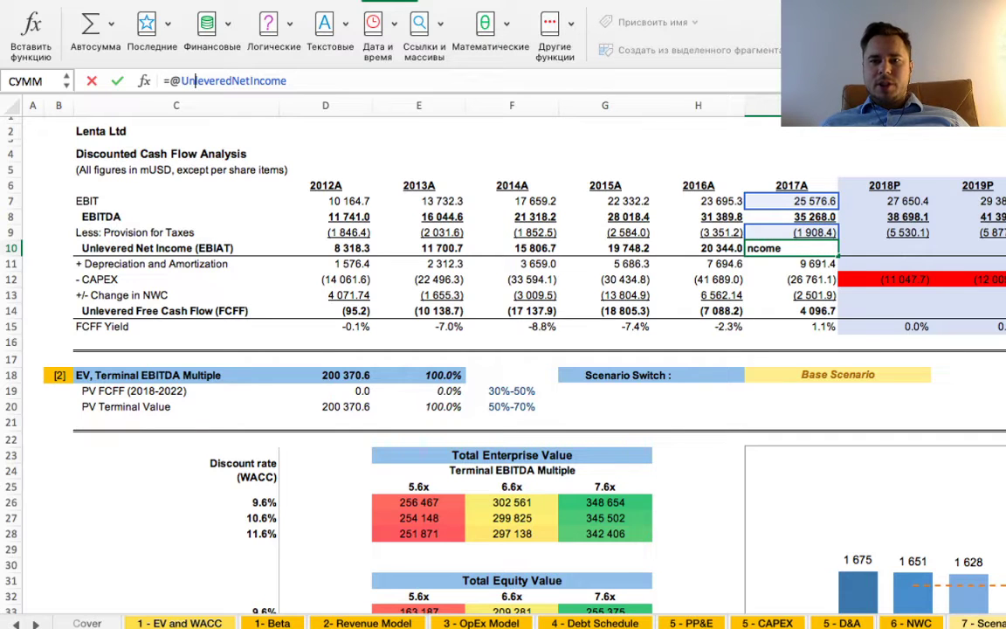
pyautogui.press('Return')
pyautogui.press('F2')
pyautogui.press('Escape')
pyautogui.press('Up')
pyautogui.press('Right')
pyautogui.press('Right')
pyautogui.press('Right')
pyautogui.press('Right')
pyautogui.press('Right')
pyautogui.press('Right')
pyautogui.press('Right')
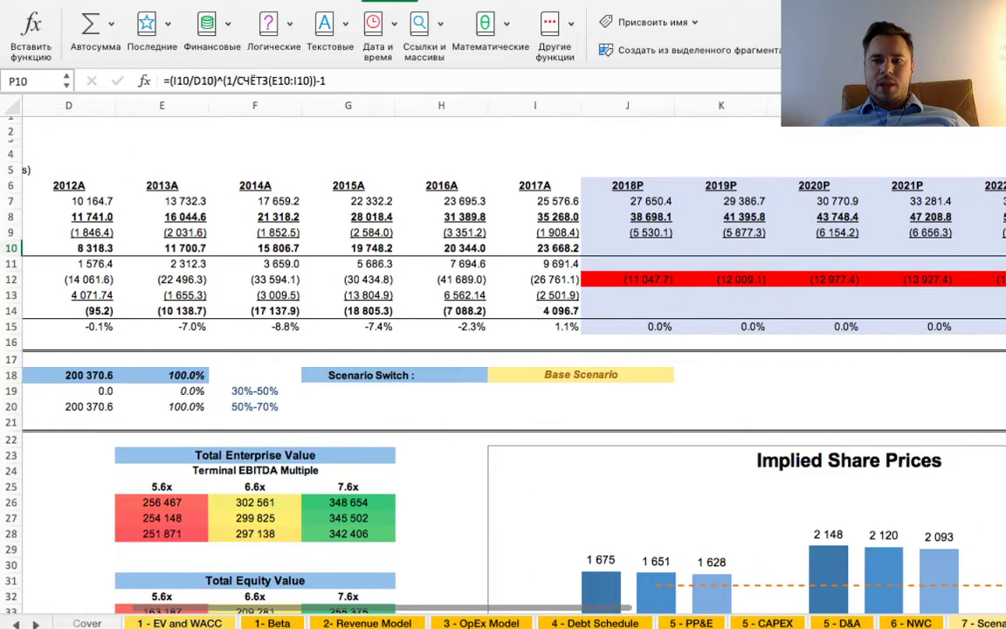
pyautogui.press('Left')
pyautogui.press('Left')
pyautogui.press('Left')
pyautogui.press('Left')
pyautogui.press('Left')
pyautogui.press('Left')
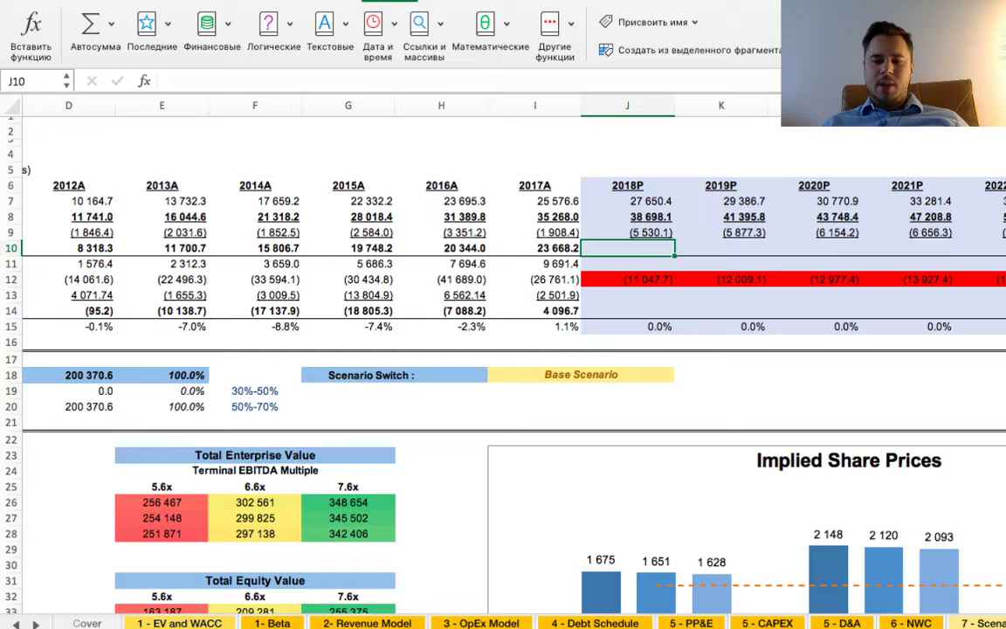
pyautogui.write('=unlever')
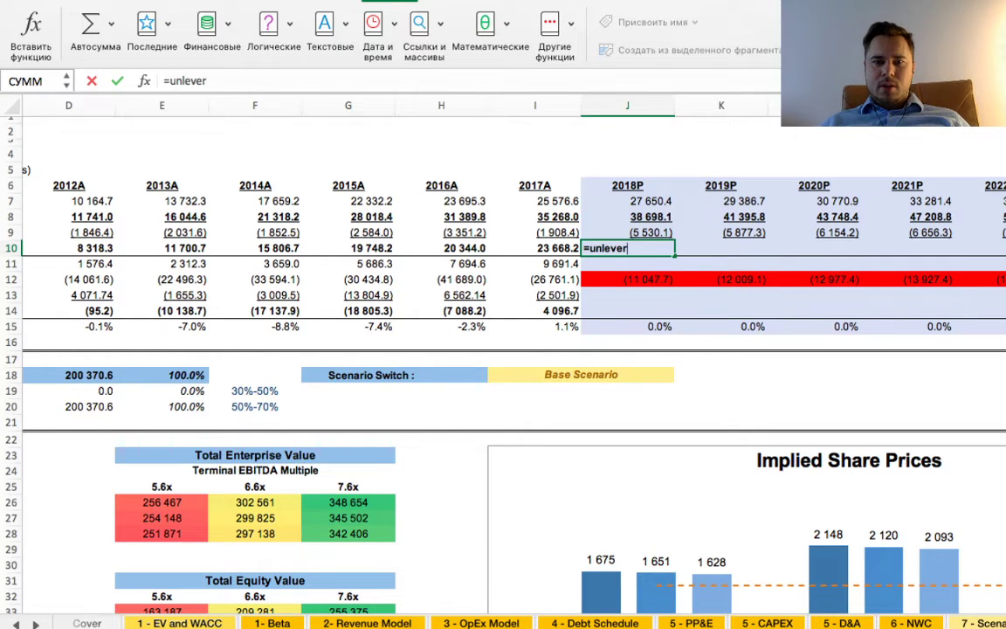
pyautogui.press('BackSpace')
pyautogui.press('BackSpace')
pyautogui.press('BackSpace')
pyautogui.press('BackSpace')
pyautogui.press('BackSpace')
pyautogui.press('BackSpace')
pyautogui.press('BackSpace')
pyautogui.press('BackSpace')
pyautogui.press('Return')
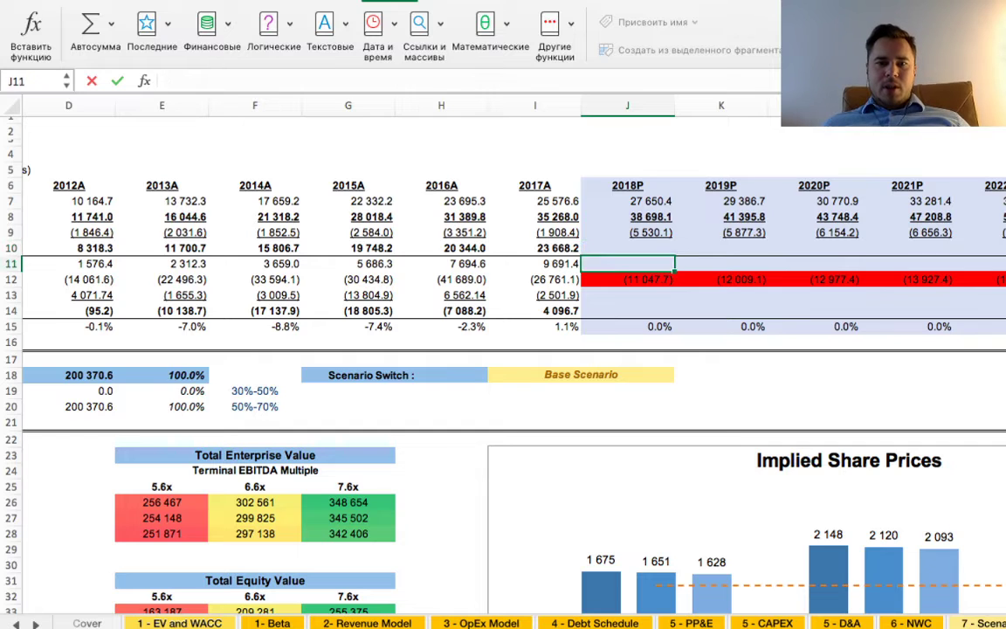
pyautogui.click(534, 248)
pyautogui.tripleClick(224, 80)
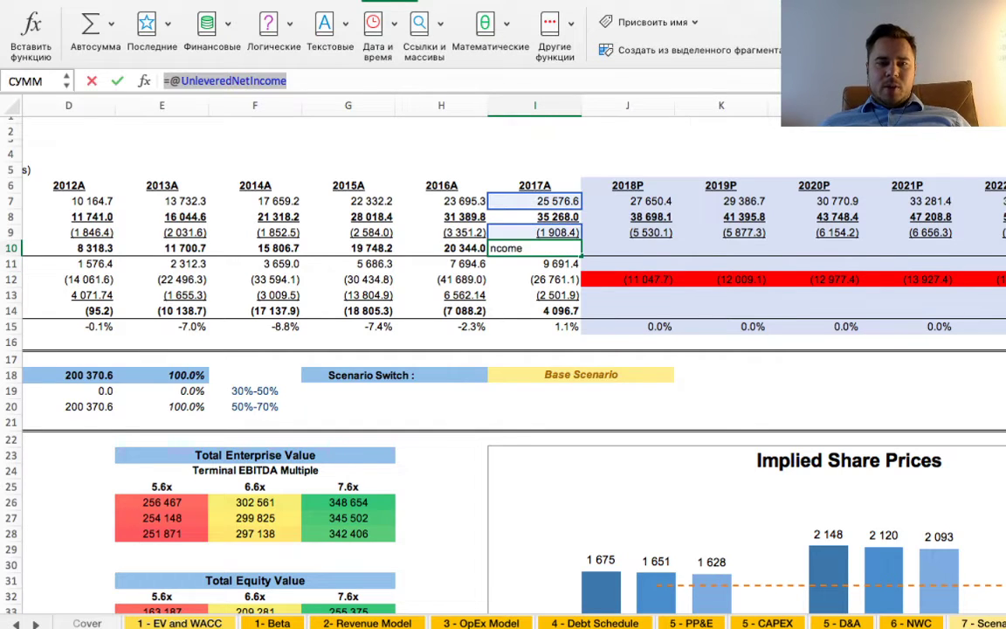
pyautogui.press('Return')
pyautogui.click(627, 248)
pyautogui.press('Return')
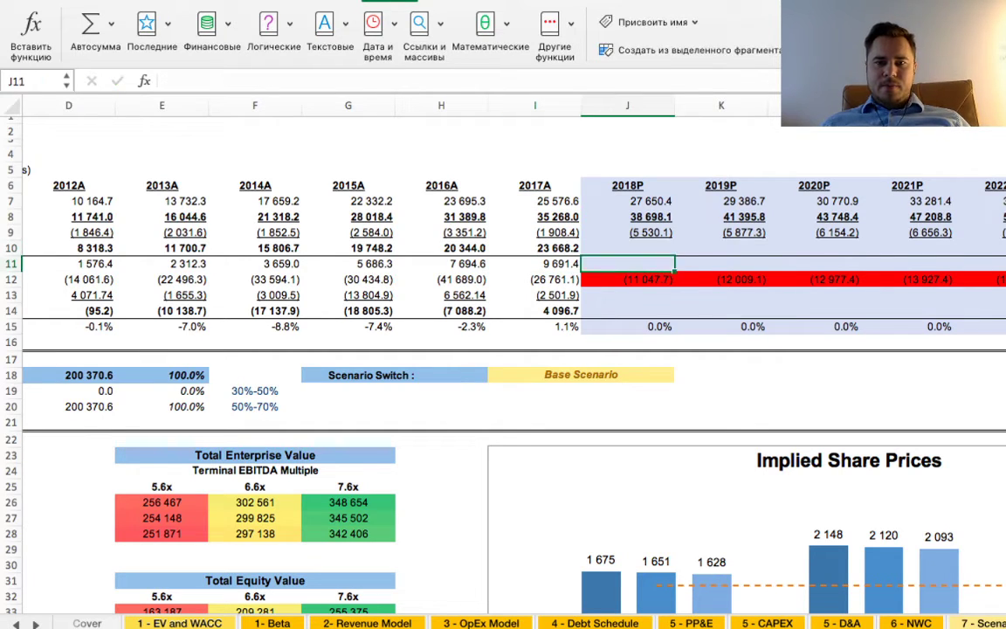
pyautogui.doubleClick(627, 248)
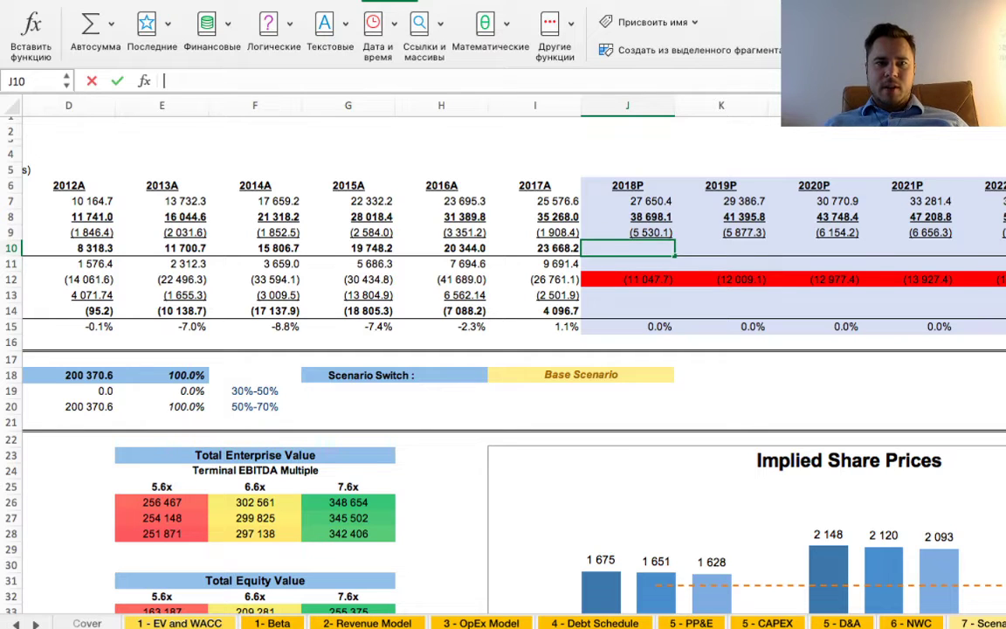
pyautogui.press('super+v')
pyautogui.press('Return')
pyautogui.press('Up')
# - Fill the 2018P Unlevered Net Income formula across through 2022P
pyautogui.hotkey('shift', 'Right')
pyautogui.hotkey('shift', 'Right')
pyautogui.hotkey('shift', 'Right')
pyautogui.hotkey('shift', 'Right')
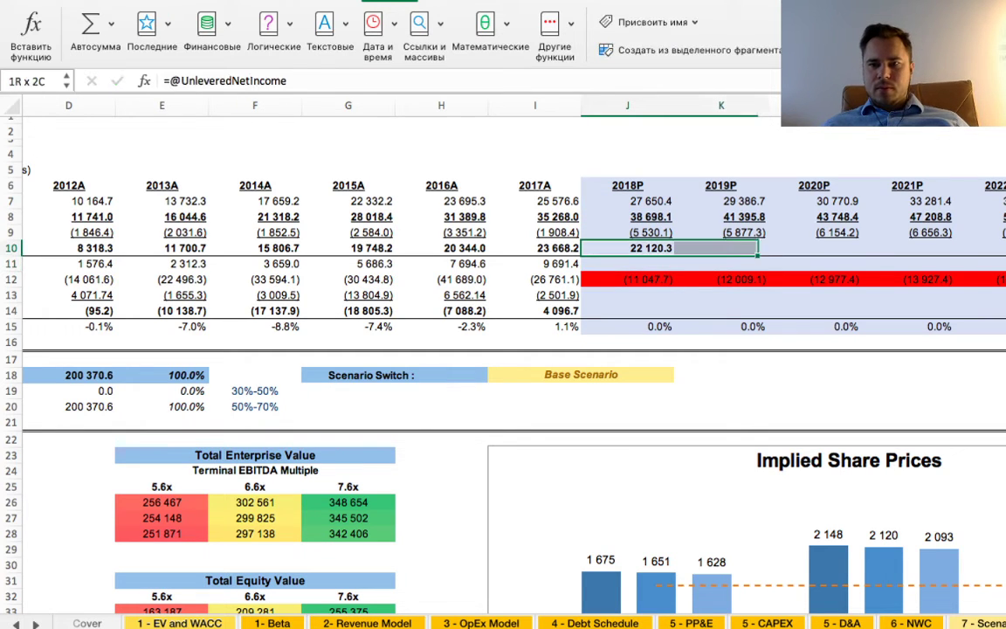
pyautogui.hotkey('ctrl', 'r')
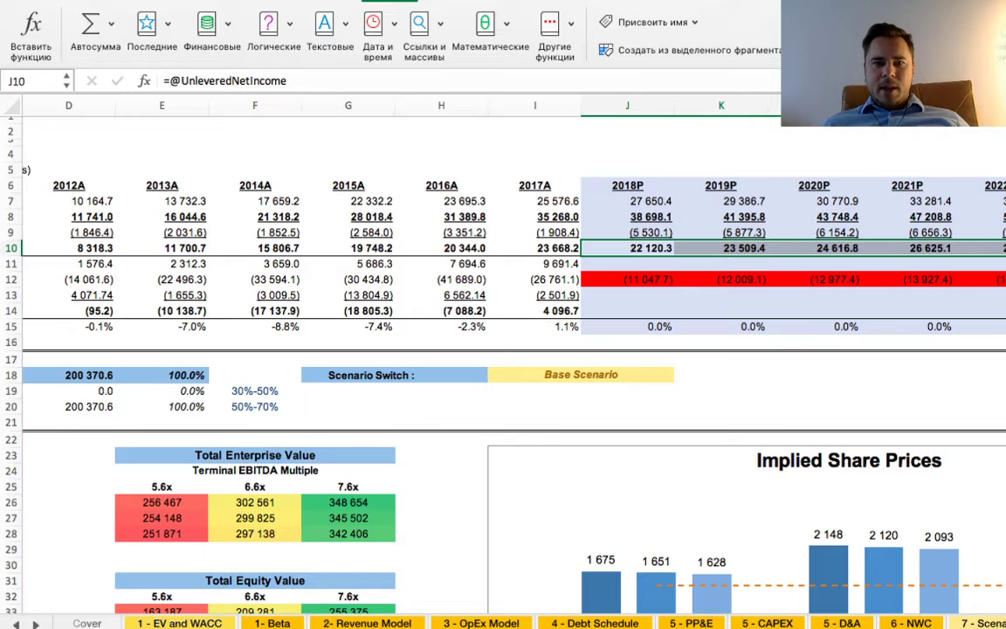
# - Remove the scenario-driven formula that references the D&A sheet from the 2018P CAPEX cell J12
pyautogui.hscroll(-5, 503, 349)
pyautogui.hscroll(3, 503, 349)
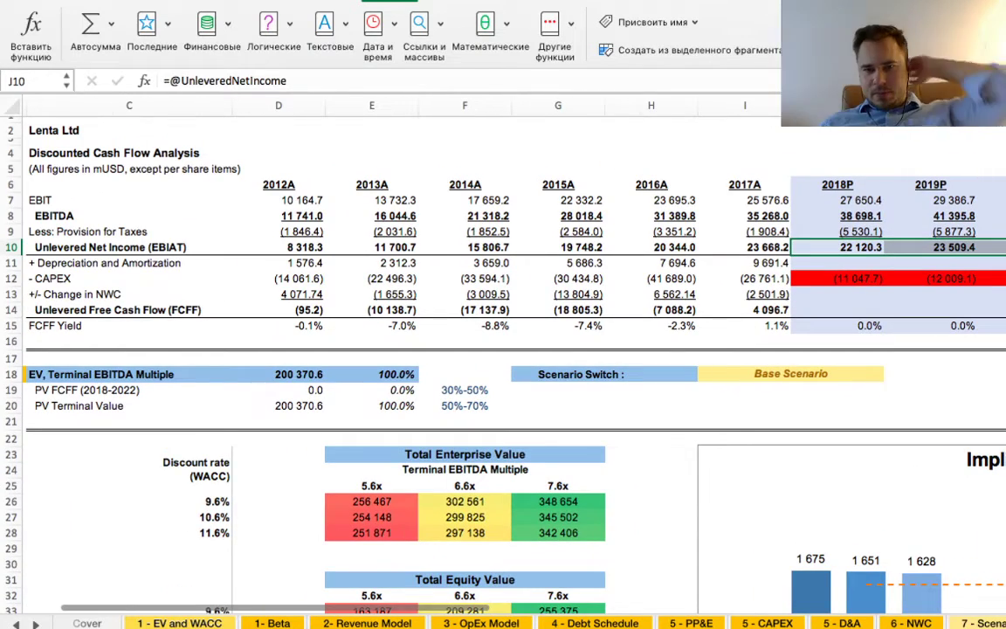
pyautogui.click(836, 278)
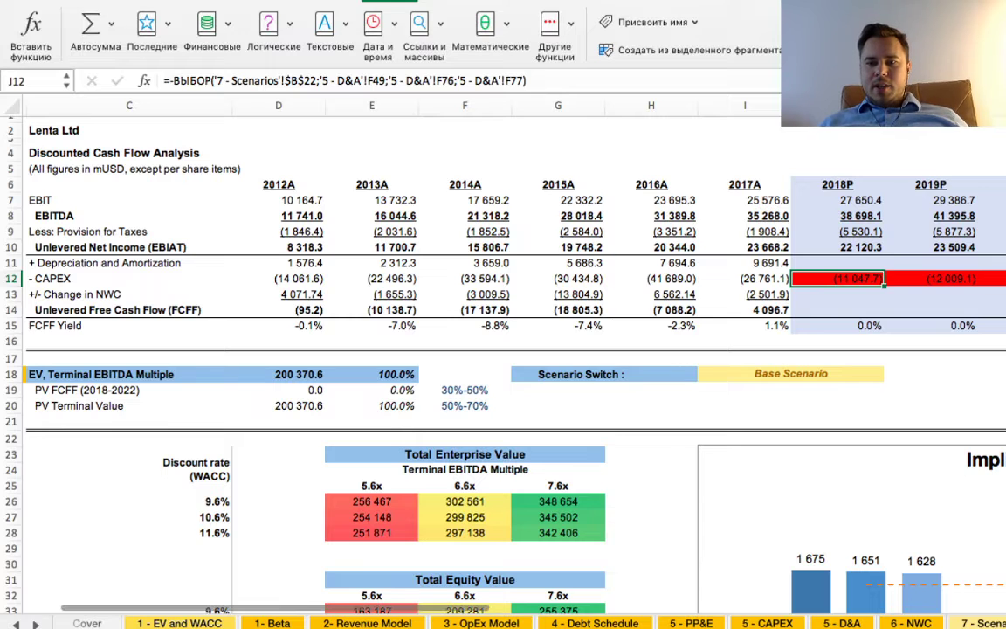
pyautogui.hscroll(5, 503, 350)
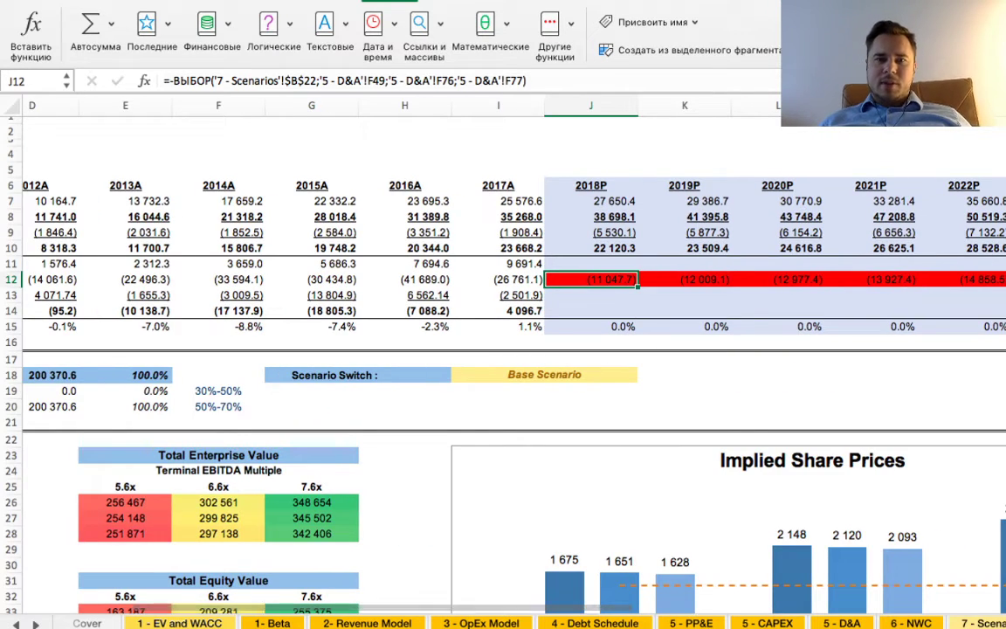
pyautogui.moveTo(529, 80); pyautogui.dragTo(155, 77)
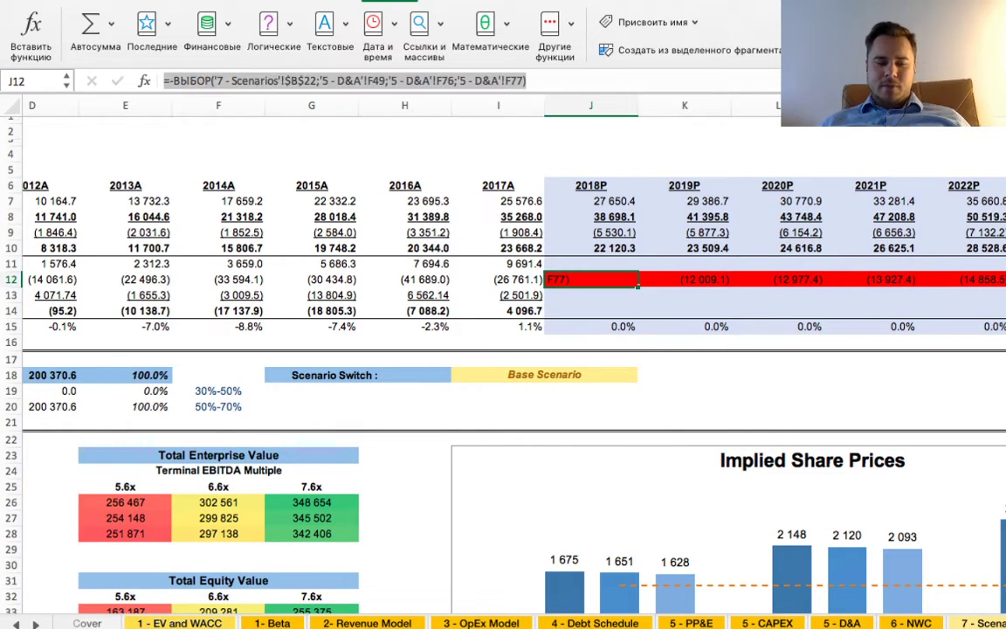
pyautogui.press('BackSpace')
pyautogui.press('Return')
# - Check the CAPEX row's label and the formulas behind its historical values
pyautogui.press('Up')
pyautogui.press('Left')
pyautogui.press('Left')
pyautogui.press('Left')
pyautogui.press('Left')
pyautogui.press('Left')
pyautogui.press('Left')
pyautogui.press('Left')
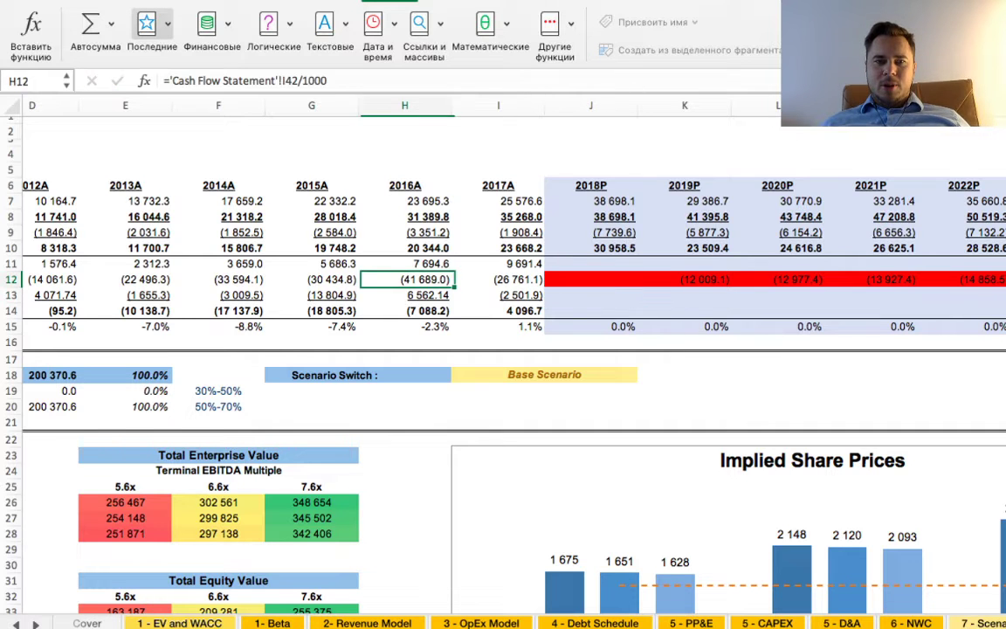
pyautogui.press('Right')
pyautogui.press('Right')
pyautogui.press('Right')
pyautogui.press('Right')
pyautogui.press('Right')
pyautogui.press('Right')
pyautogui.press('Right')
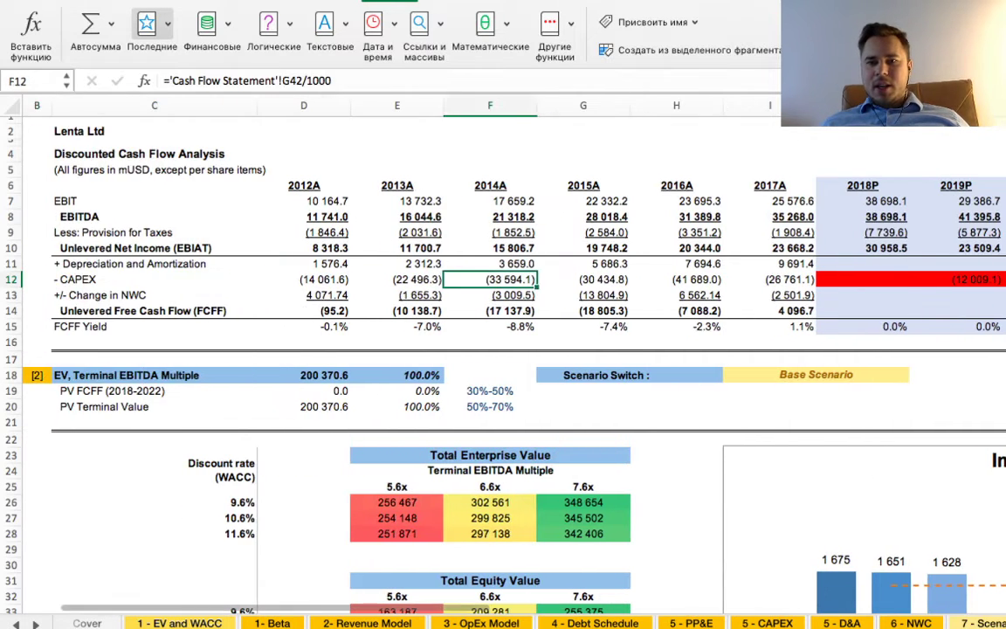
# - Enter =ВЫБОР('7 - Scenarios'!$B$22;'5 - D&A'!F49;'5 - D&A'!F76;'5 - D&A'!F77) in the 2018P Depreciation and Amortization cell J11
pyautogui.press('Up')
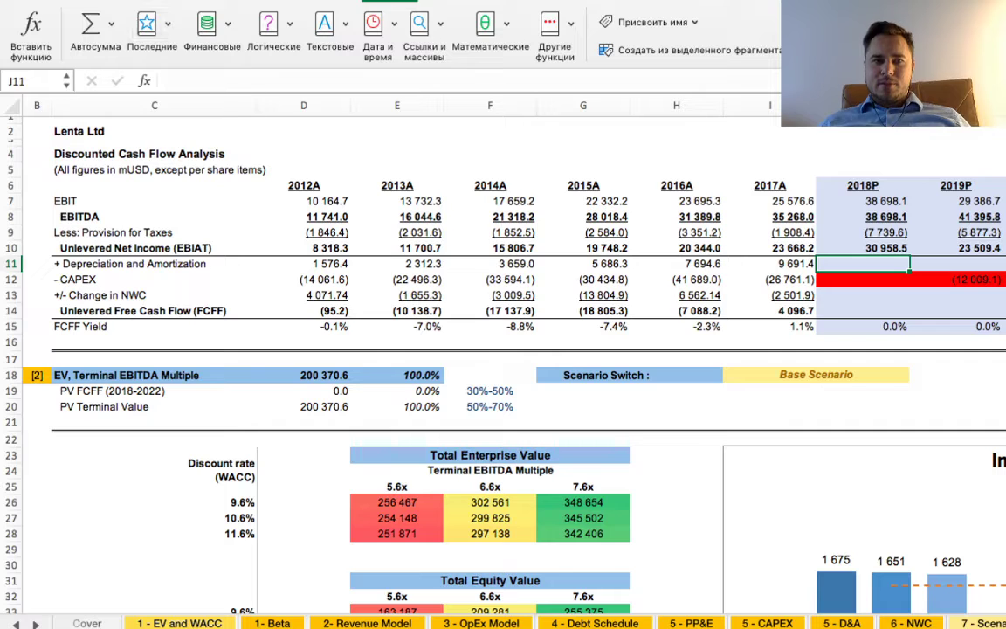
pyautogui.hotkey('ctrl', 'u')
pyautogui.write("=ВЫБОР('7 - Scenarios'!$B$22;'5 - D&A'!F49;'5 - D&A'!F76;'5 - D&A'!F77)")
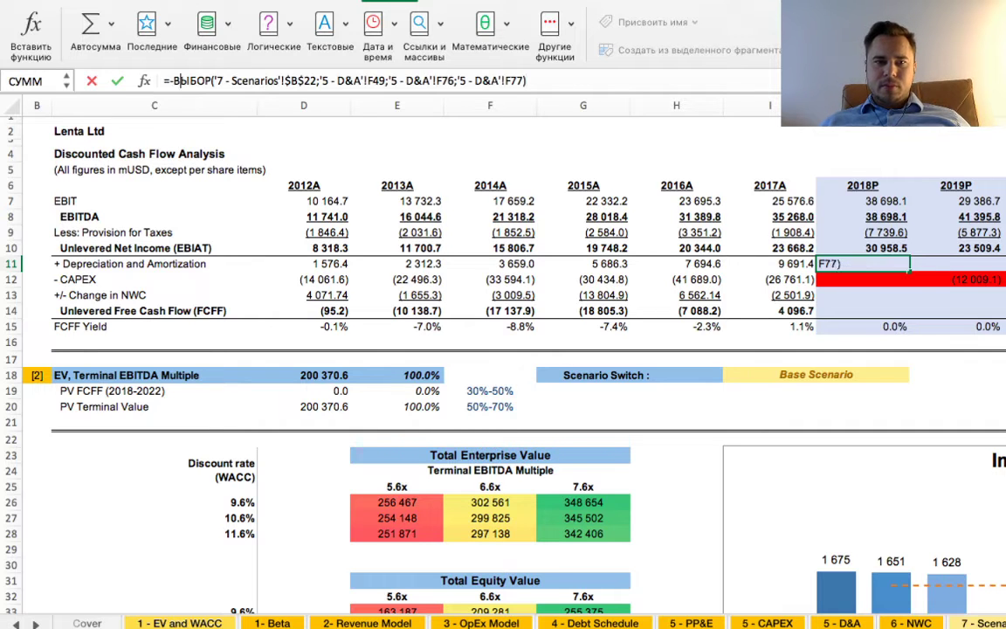
pyautogui.press('Return')
# - Fill the 2018P Depreciation and Amortization formula across through 2022P
pyautogui.press('Up')
pyautogui.hotkey('shift', 'Right')
pyautogui.hotkey('shift', 'Right')
pyautogui.hotkey('shift', 'Right')
pyautogui.hotkey('shift', 'Right')
pyautogui.hotkey('shift', 'Right')
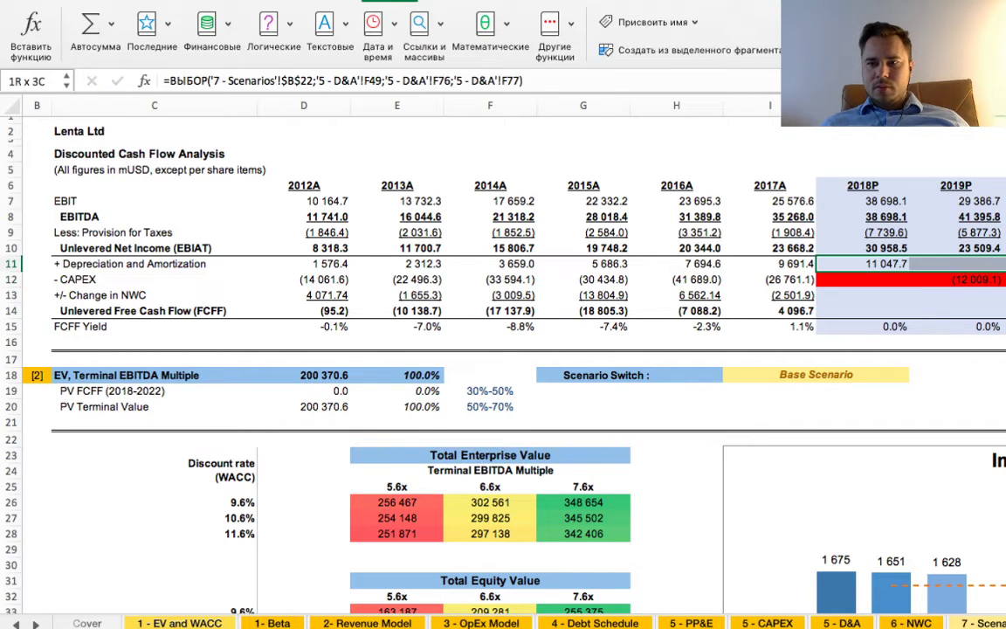
pyautogui.hotkey('ctrl', 'r')
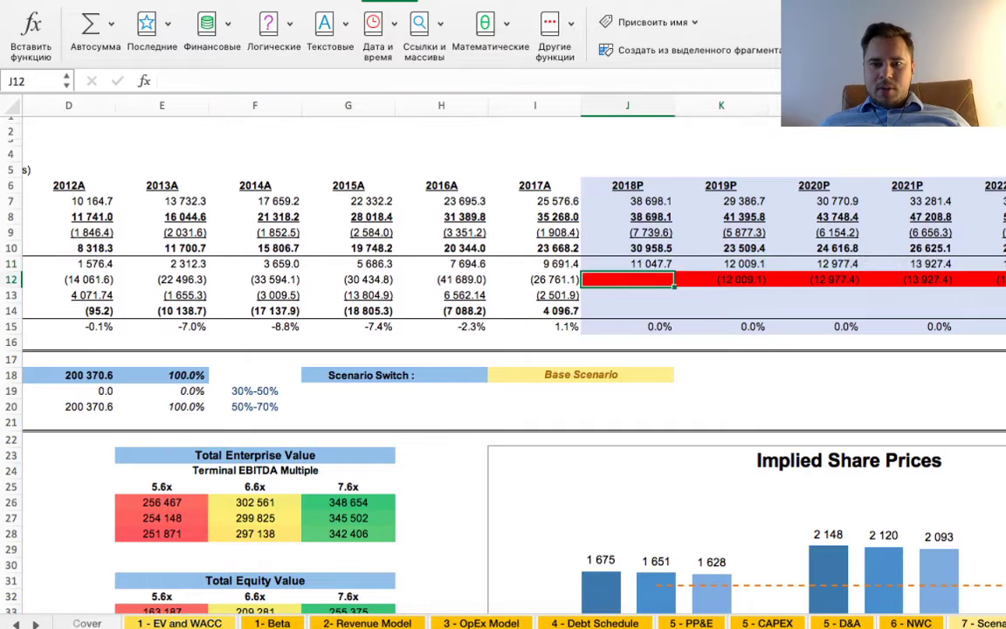
# - Clear the wrong D&A-based formulas from the 2019P–2022P CAPEX cells
pyautogui.press('Down')
pyautogui.press('Right')
pyautogui.hotkey('shift', 'Right')
pyautogui.hotkey('shift', 'Right')
pyautogui.hotkey('shift', 'Right')
pyautogui.press('Delete')
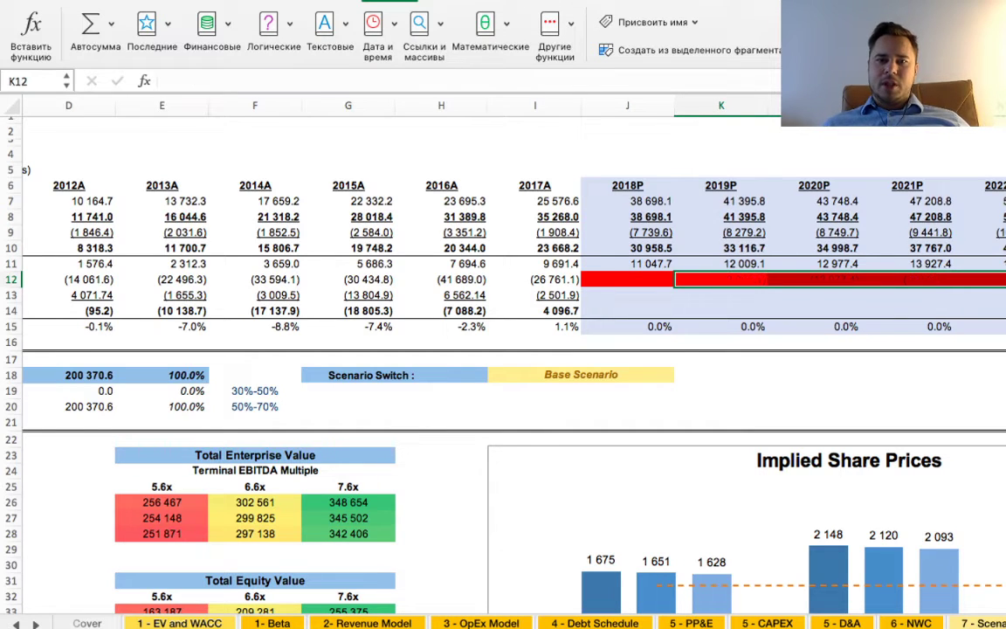
# - Change the 2018P EBIT formula in J7 to =J8-J11 so it subtracts depreciation and amortization from EBITDA
pyautogui.press('Left')
pyautogui.press('Up')
pyautogui.press('Up')
pyautogui.press('Up')
pyautogui.press('Up')
pyautogui.press('Up')
pyautogui.press('F2')
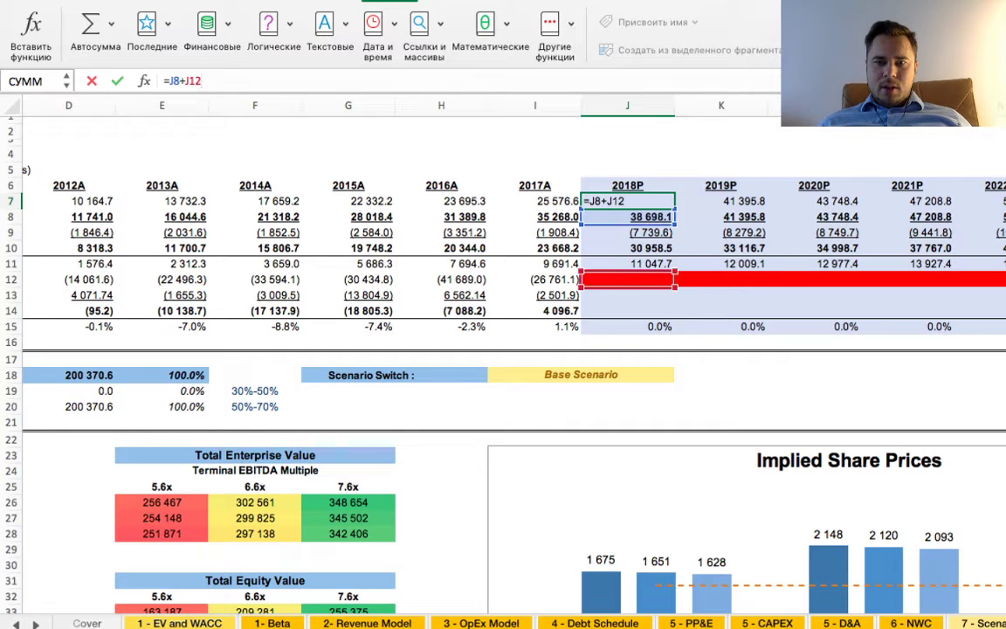
pyautogui.press('BackSpace')
pyautogui.write('1')
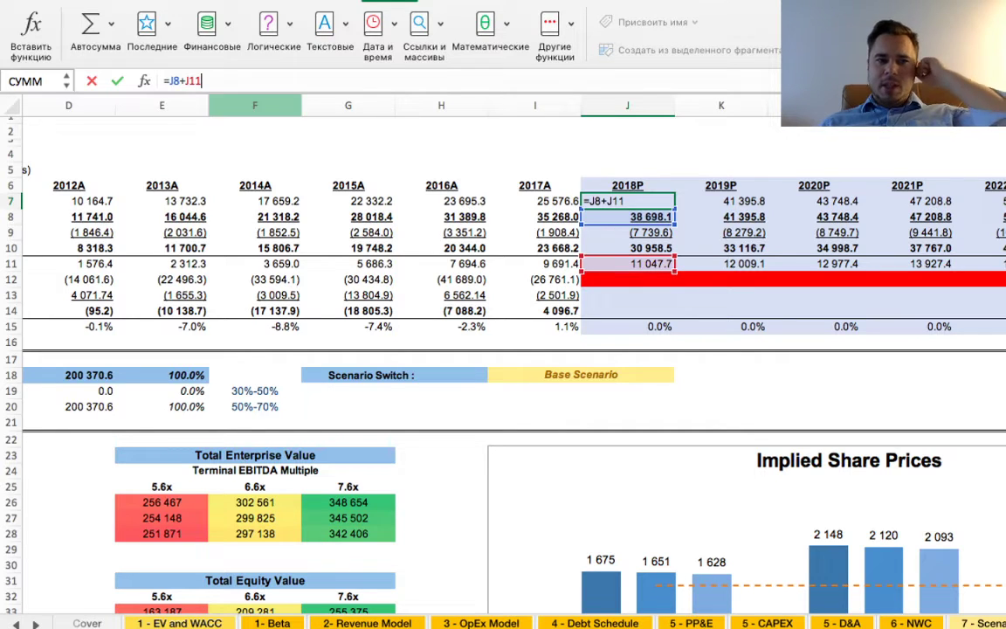
pyautogui.press('Left')
pyautogui.press('Left')
pyautogui.press('Left')
pyautogui.press('BackSpace')
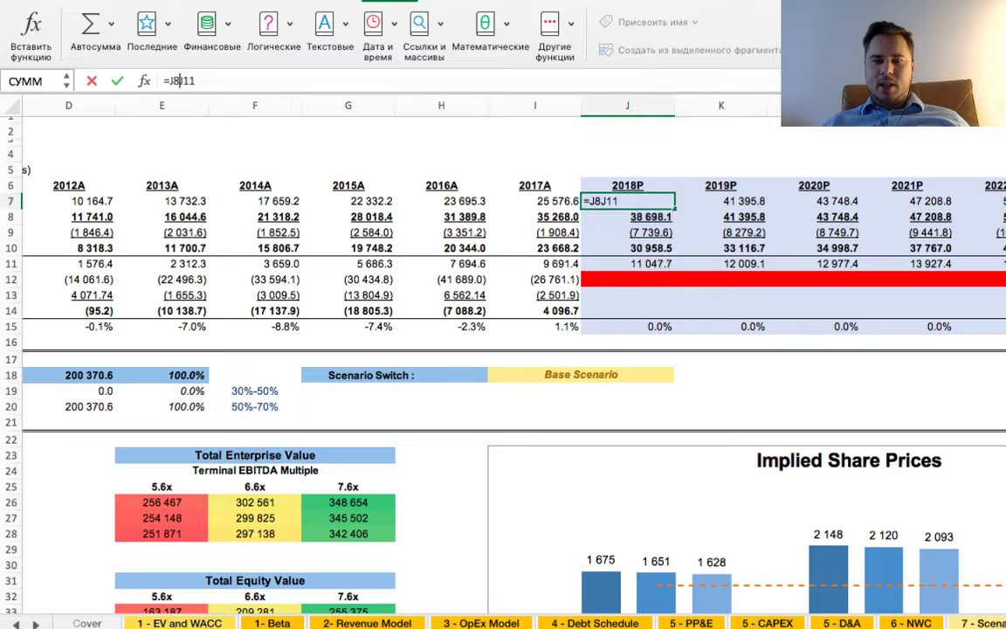
pyautogui.write('-')
pyautogui.press('Return')
# - Fill the corrected 2018P EBIT formula across through 2022P
pyautogui.press('Up')
pyautogui.press('super+shift+Right')
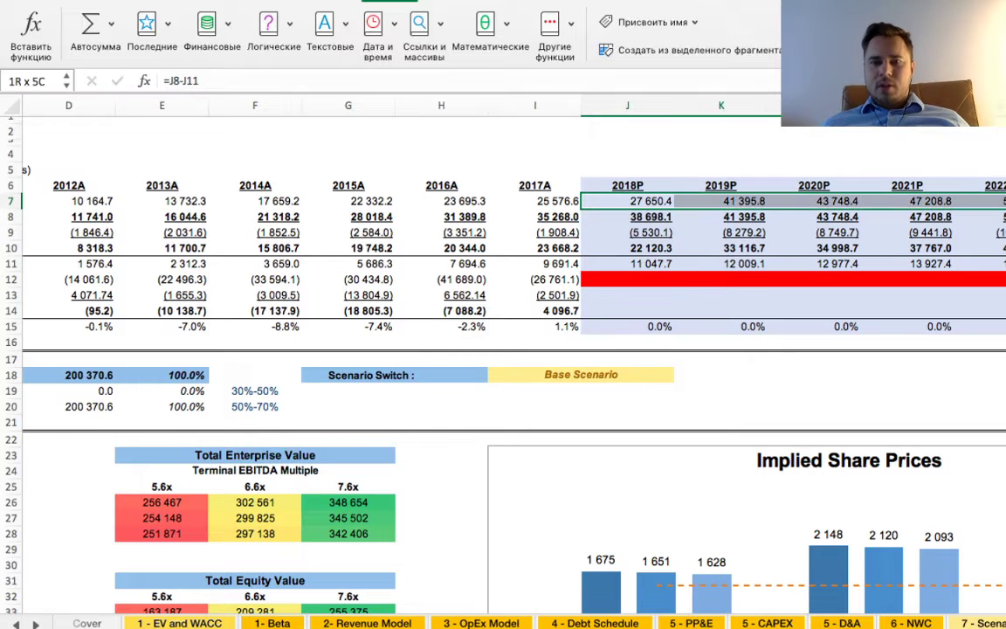
pyautogui.hotkey('ctrl', 'r')
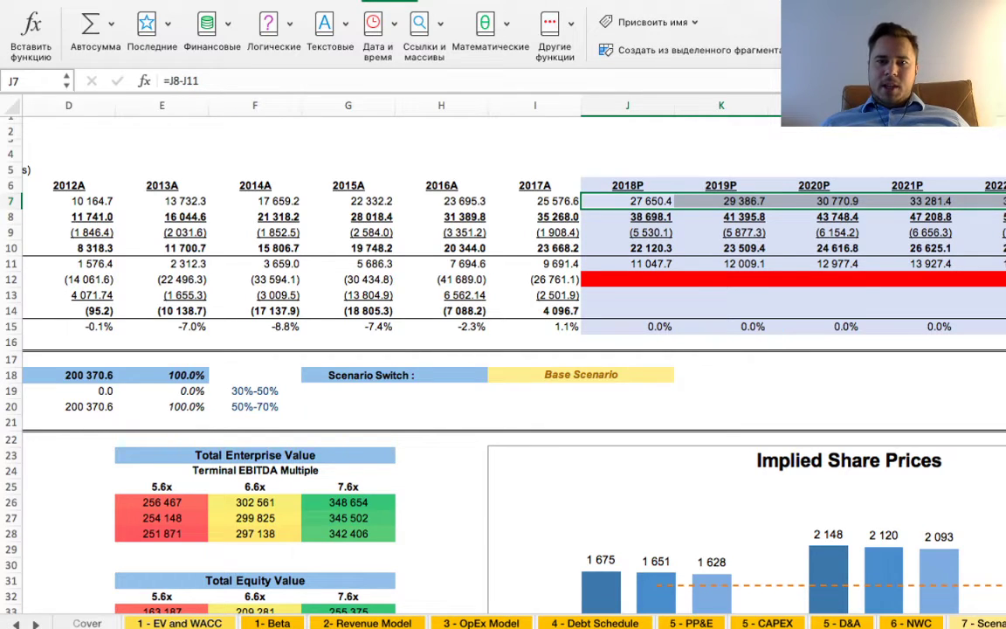
# - Start a ВЫБОР formula in the 2018P CAPEX cell J12 with the scenario choice '7 - Scenarios'!B22 as its index
pyautogui.hscroll(-10, 503, 349)
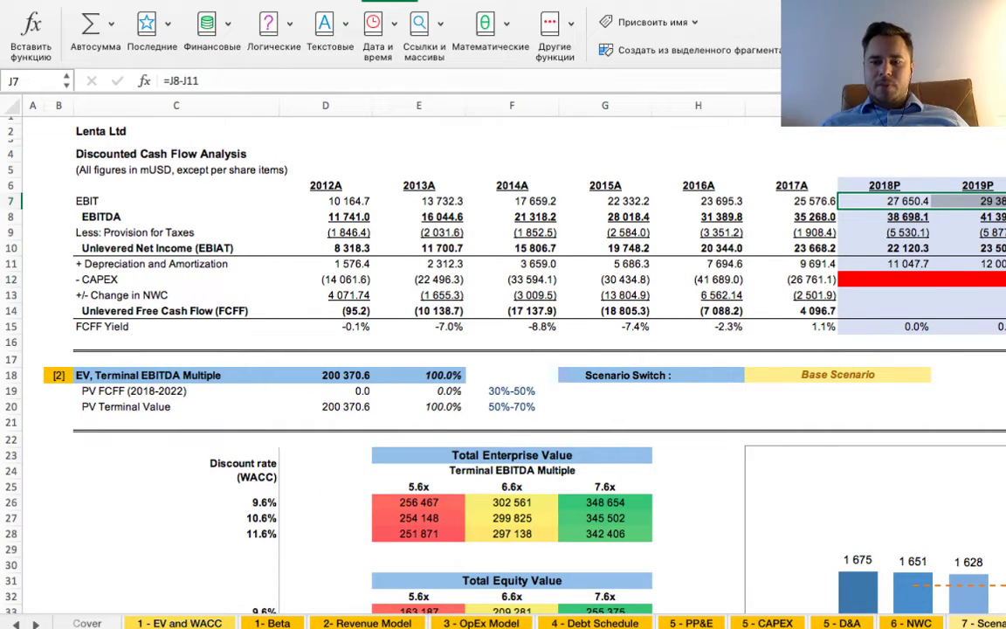
pyautogui.click(884, 279)
pyautogui.write('=')
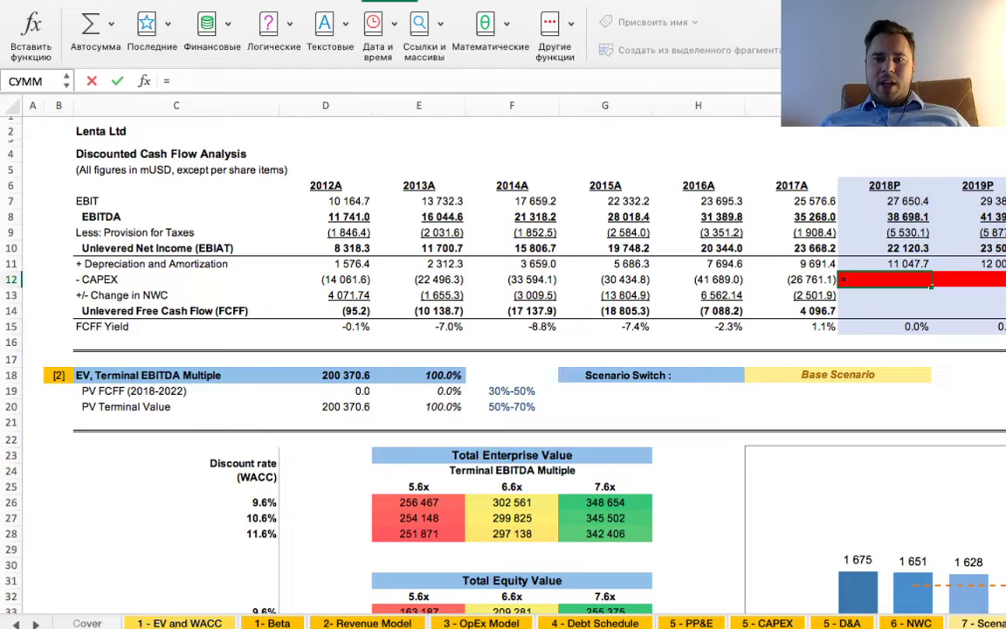
pyautogui.write('выб')
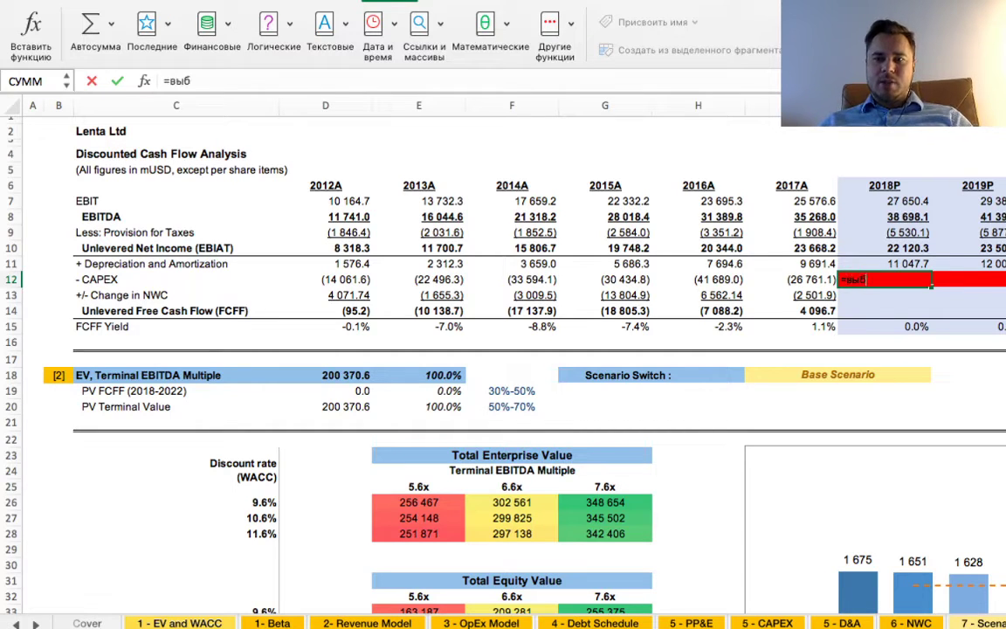
pyautogui.write('ор(')
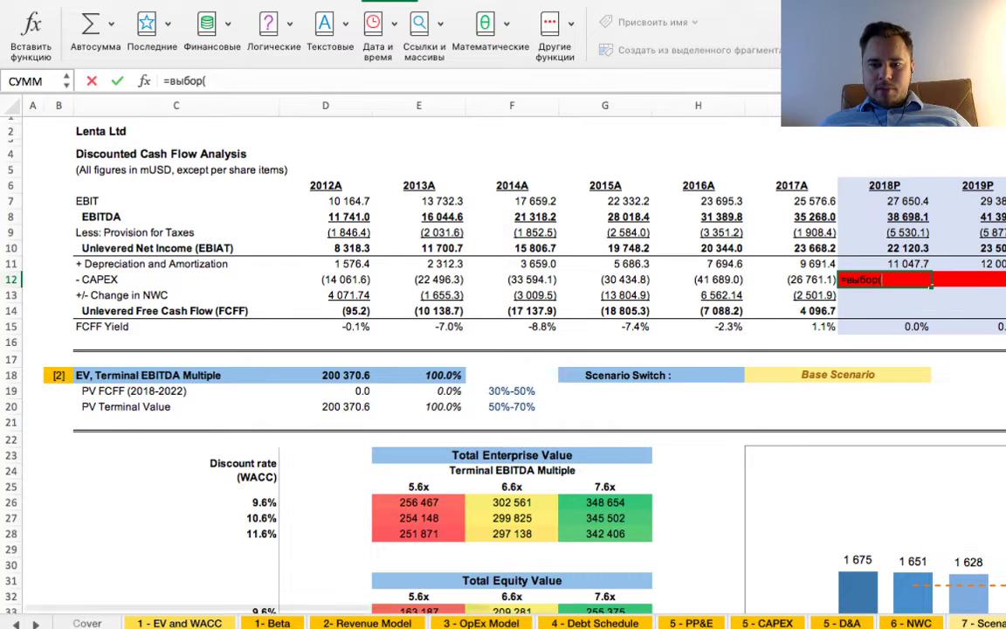
pyautogui.click(984, 621)
pyautogui.click(252, 471)
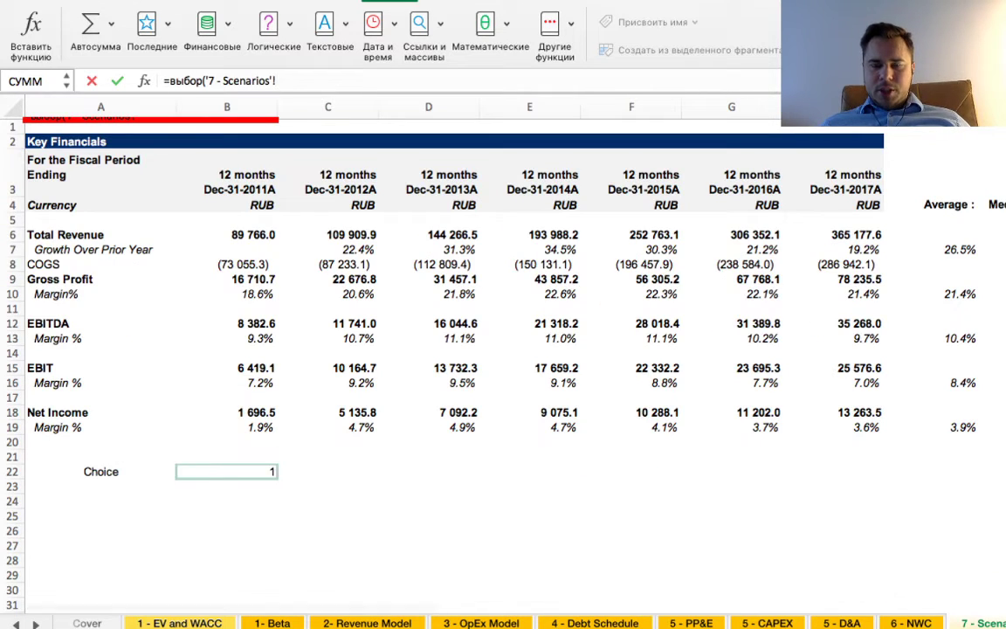
pyautogui.write(';')
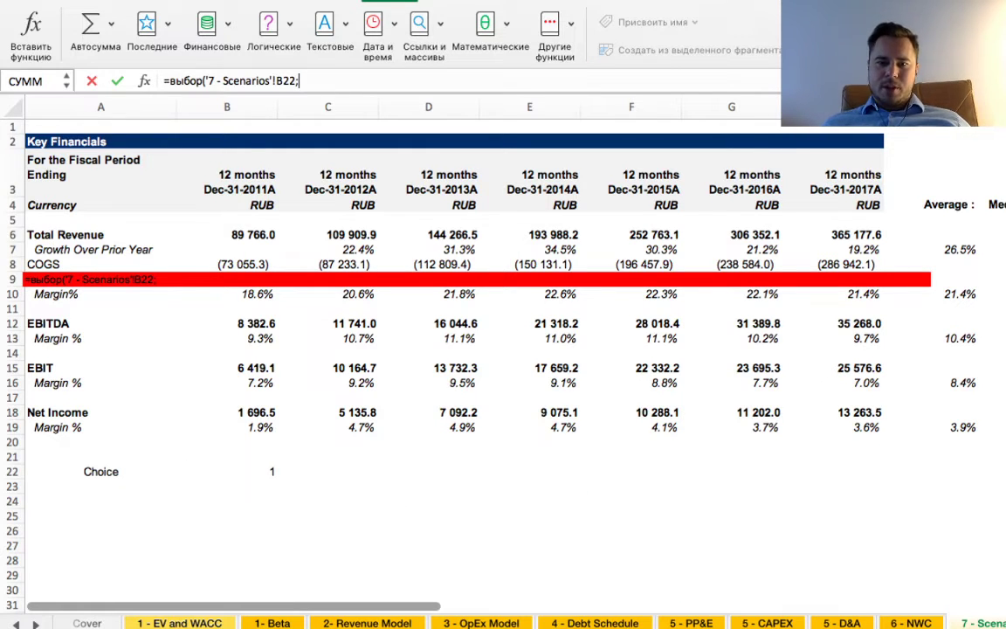
# - Complete the CAPEX formula with the base, optimistic and pessimistic totals '5 - CAPEX'!F140, F146 and F147 as its options
pyautogui.click(768, 622)
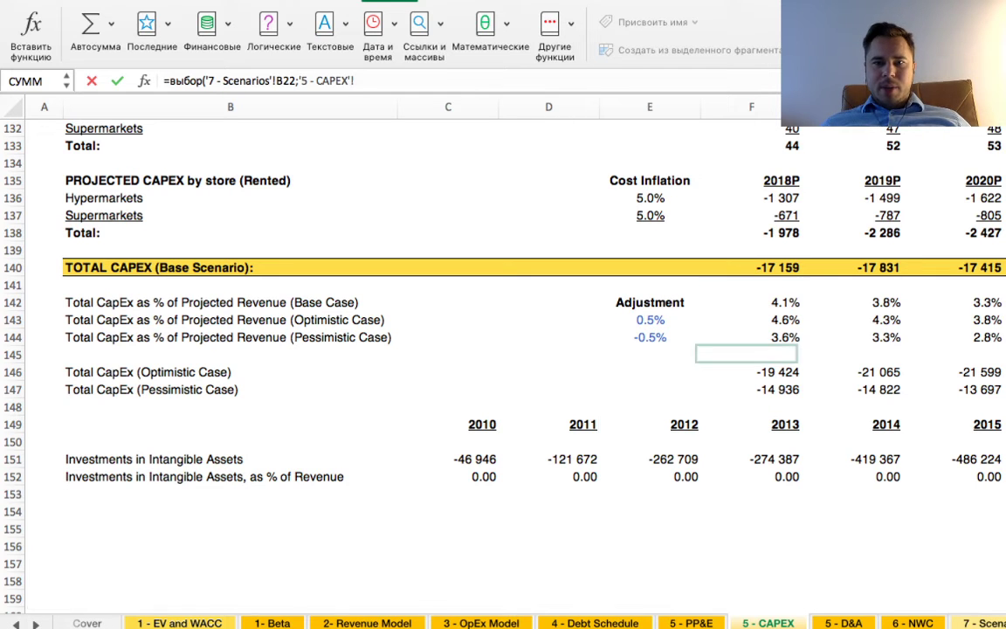
pyautogui.click(751, 267)
pyautogui.write(';')
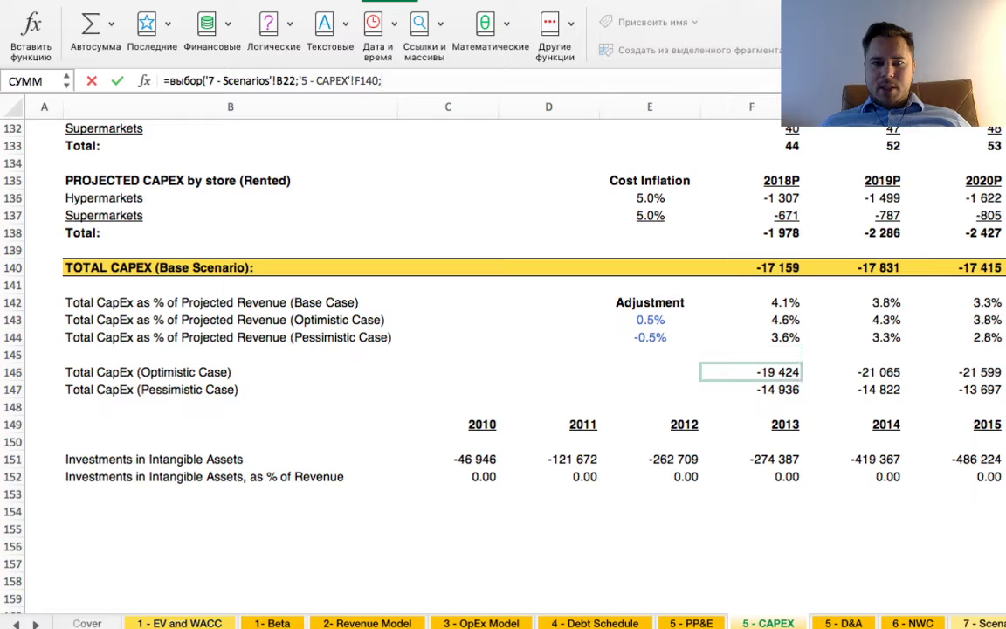
pyautogui.click(751, 372)
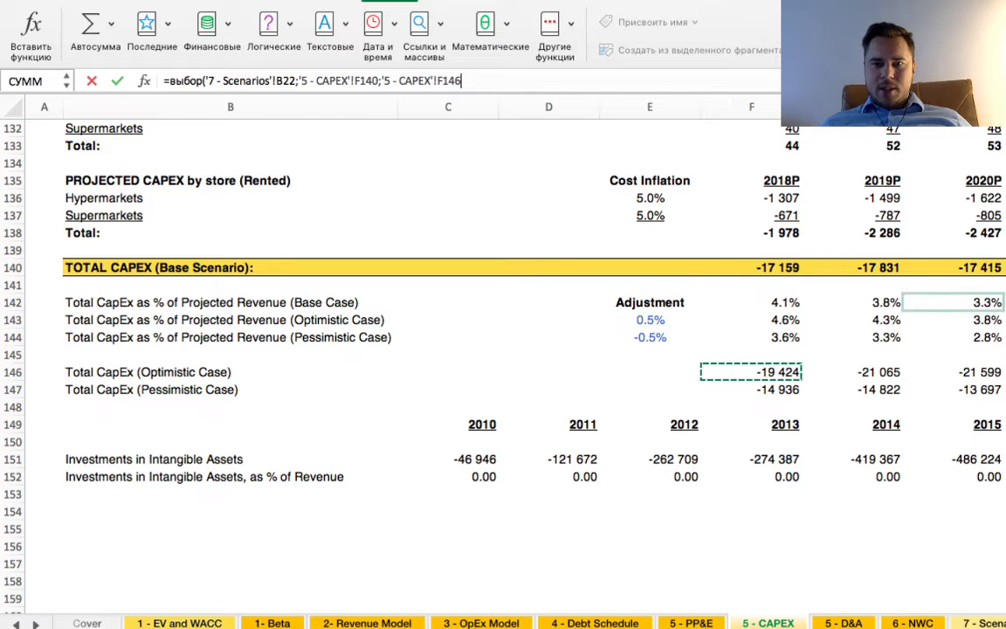
pyautogui.write(';')
pyautogui.click(751, 389)
pyautogui.scroll(3, 952, 355)
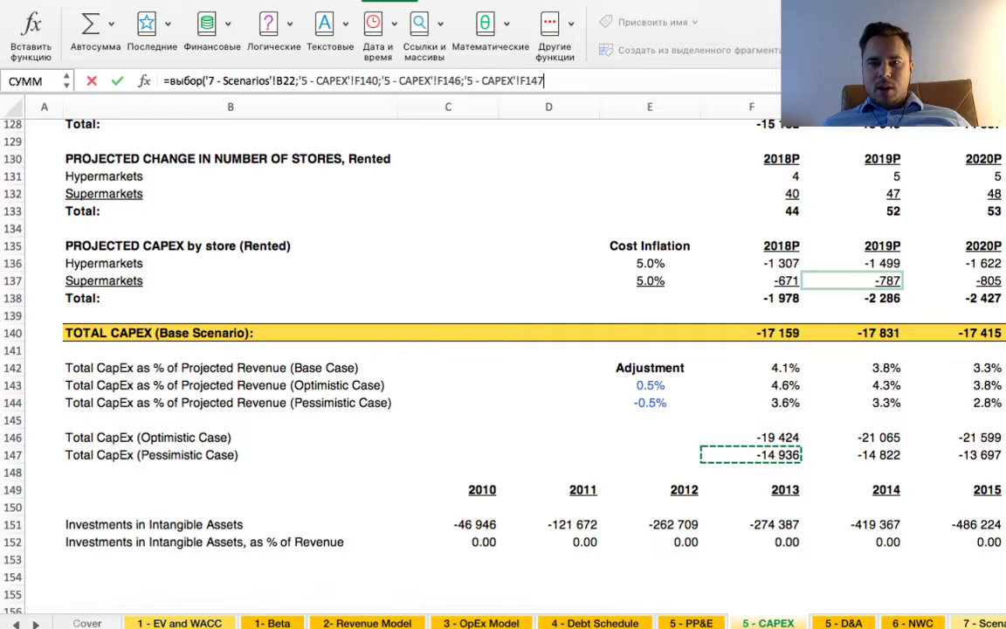
pyautogui.press('Return')
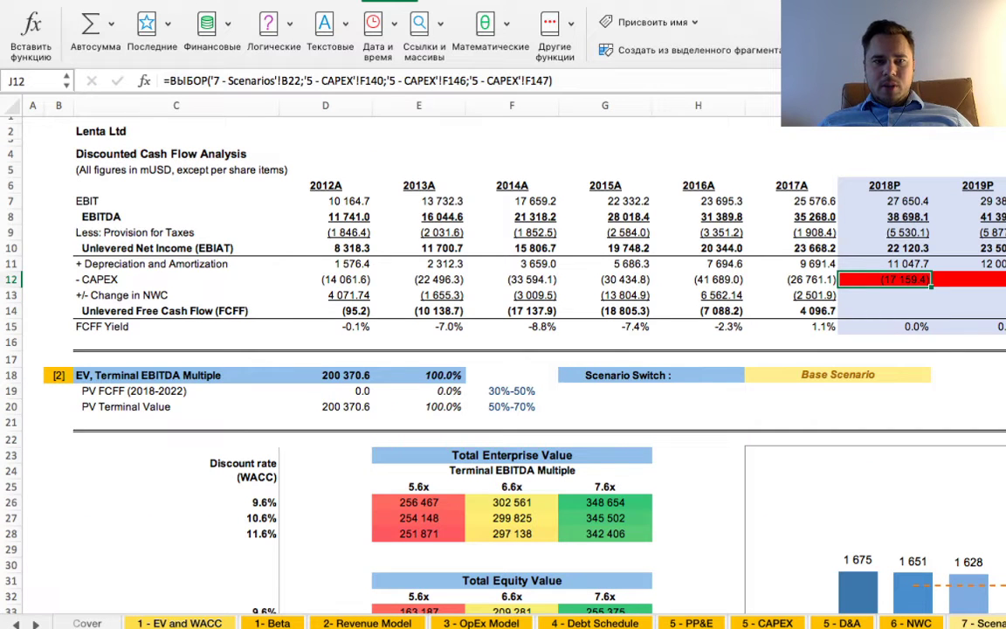
# - Make the scenario choice reference in the 2018P CAPEX formula absolute as $B$22
pyautogui.click(295, 80)
pyautogui.press('F4')
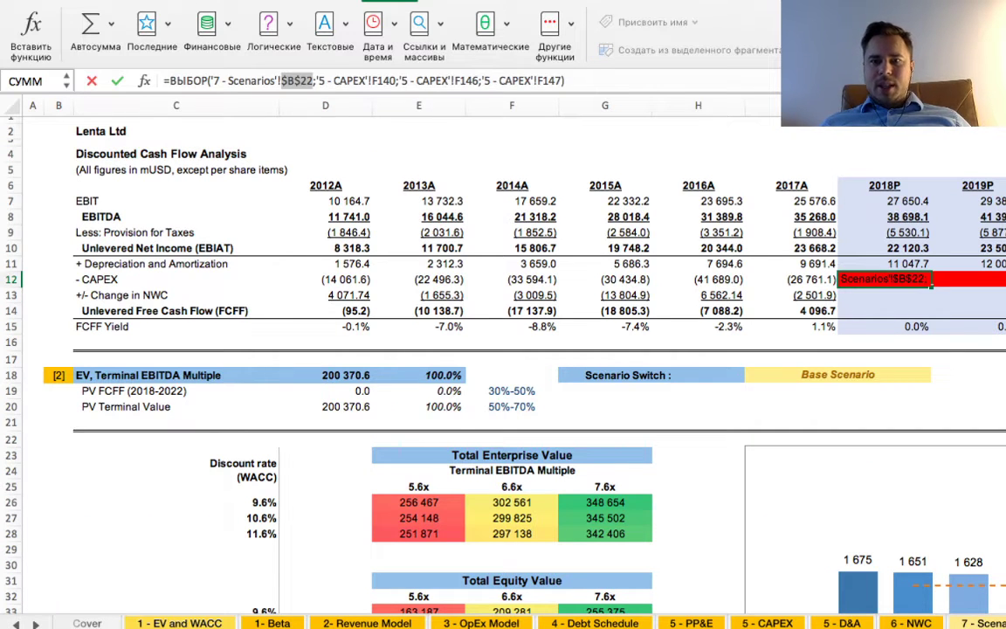
pyautogui.press('Return')
# - Fill the 2018P CAPEX formula across through 2022P
pyautogui.press('Up')
pyautogui.hotkey('shift', 'Right')
pyautogui.hotkey('shift', 'Right')
pyautogui.hotkey('shift', 'Right')
pyautogui.hotkey('shift', 'Right')
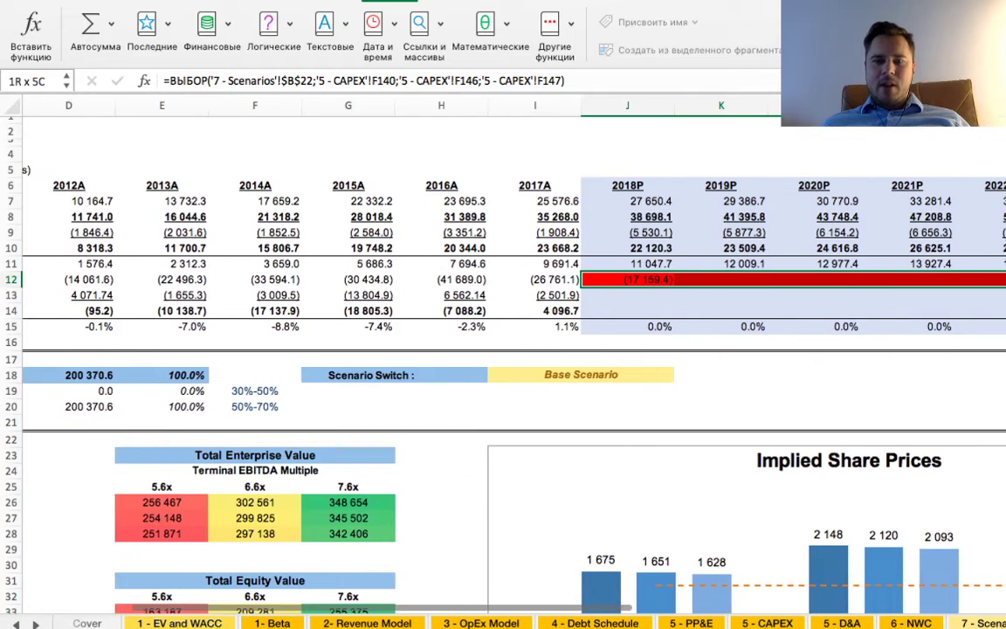
pyautogui.hotkey('ctrl', 'r')
# - Examine the 2016A free cash flow formula and the filled 2019P CAPEX formula
pyautogui.press('Down')
pyautogui.press('Left')
pyautogui.press('Down')
pyautogui.press('Left')
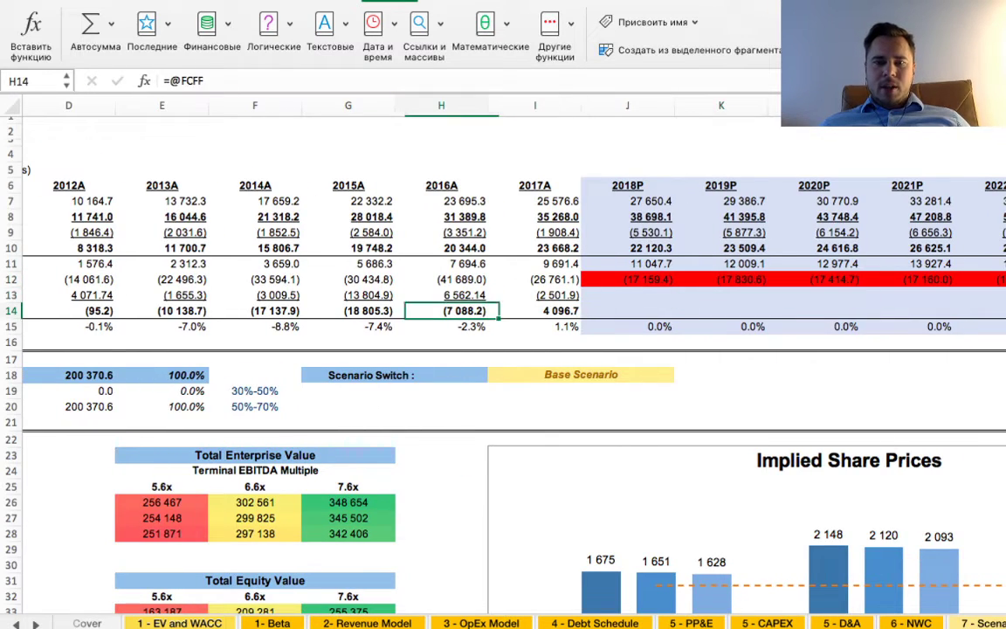
pyautogui.press('Right')
pyautogui.press('Up')
pyautogui.press('Right')
pyautogui.press('Up')
pyautogui.press('Right')
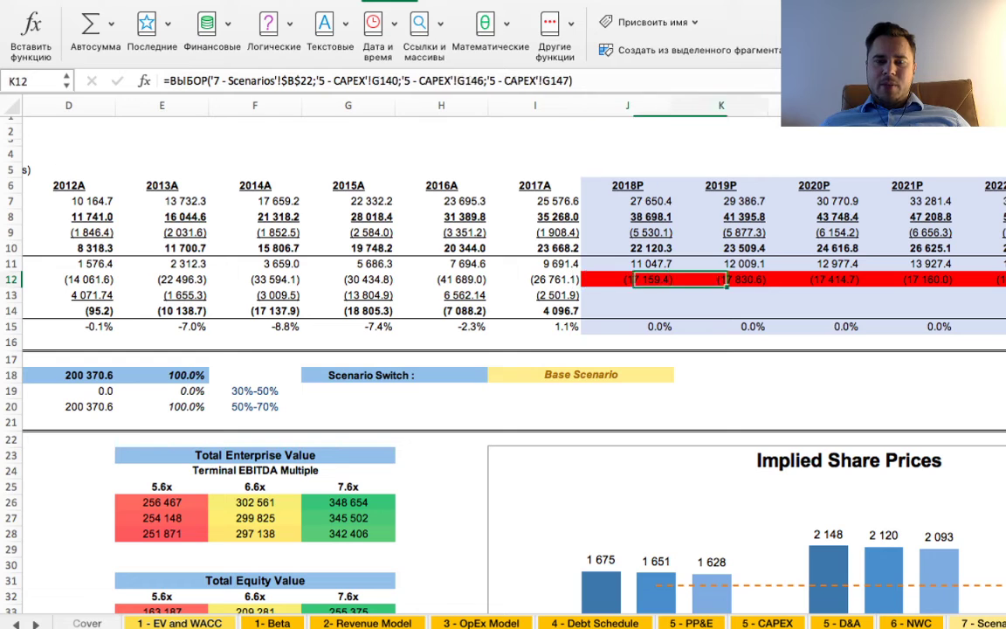
# - Check the Change in NWC row's label and the formulas behind its historical values
pyautogui.press('Left')
pyautogui.press('Down')
pyautogui.press('Left')
pyautogui.press('Left')
pyautogui.press('Left')
pyautogui.press('Left')
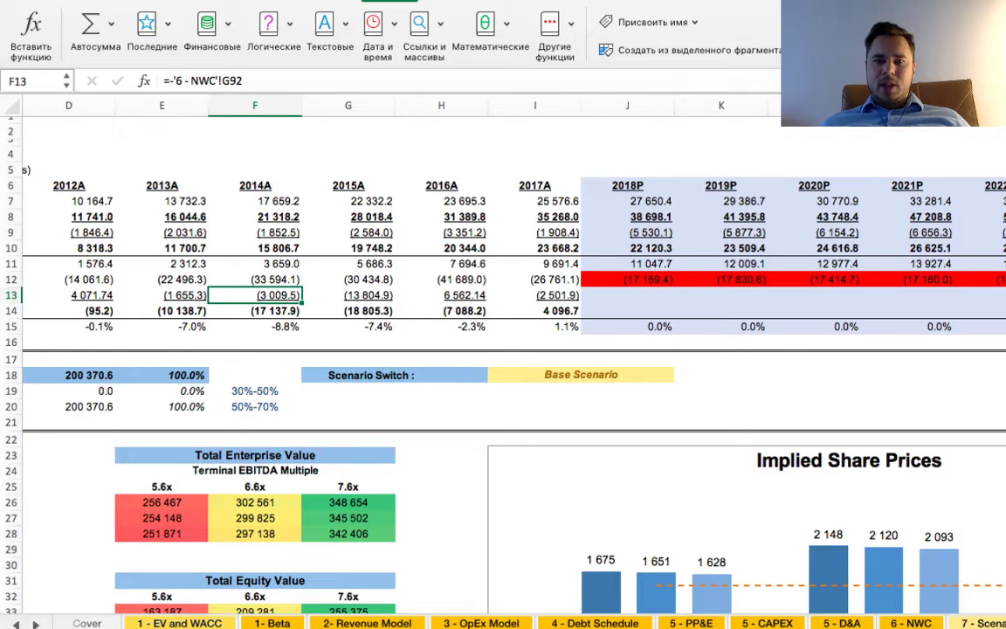
pyautogui.press('Left')
pyautogui.press('Left')
pyautogui.press('Left')
pyautogui.press('Left')
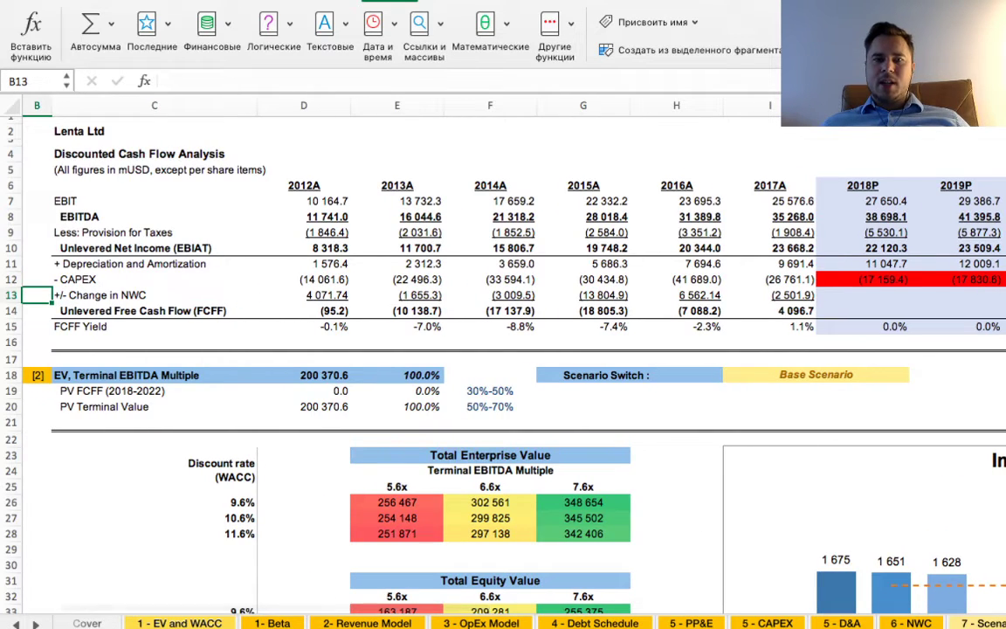
pyautogui.press('Right')
pyautogui.press('Right')
pyautogui.press('Right')
pyautogui.press('Right')
pyautogui.press('Right')
pyautogui.press('Right')
pyautogui.press('Right')
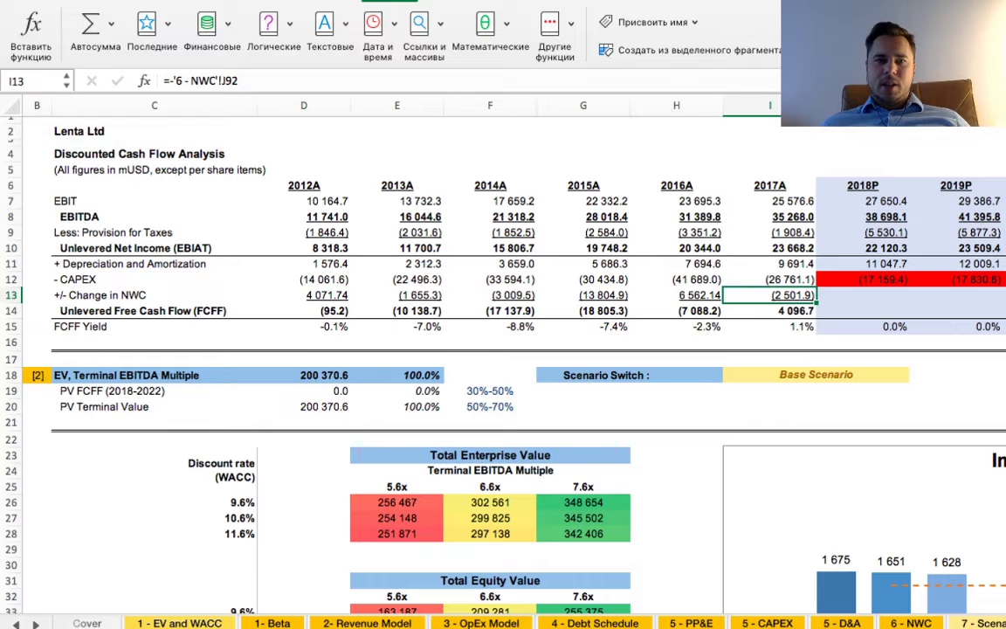
pyautogui.press('Right')
pyautogui.press('Right')
pyautogui.press('Right')
pyautogui.press('Right')
pyautogui.press('Right')
pyautogui.press('Right')
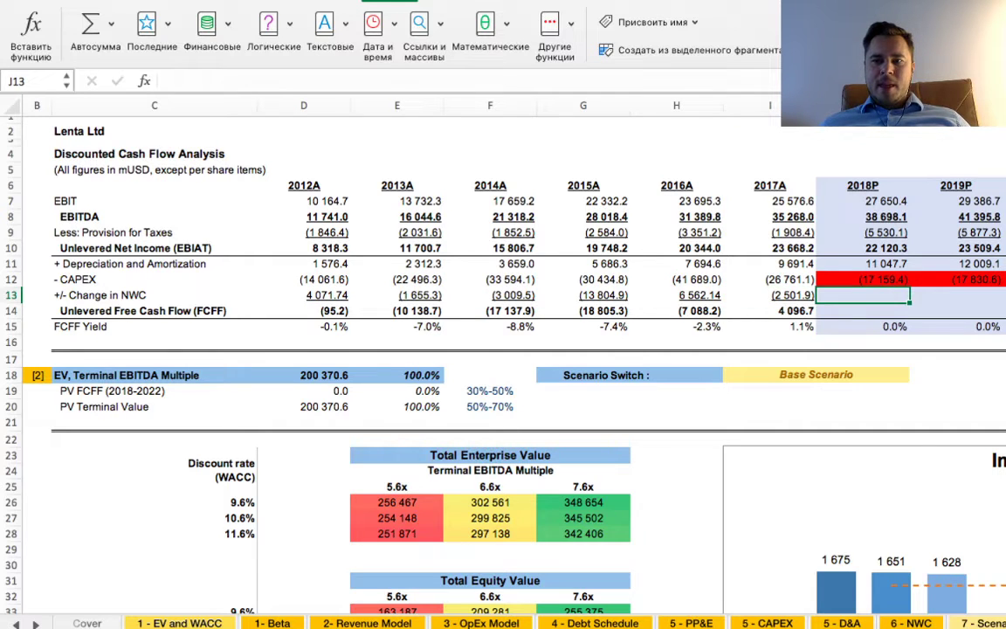
# - Start a ВЫБОР formula in the 2018P Change in NWC cell J13 with '7 - Scenarios'!B22 as its index
pyautogui.press('Left')
pyautogui.press('Left')
pyautogui.press('Left')
pyautogui.press('Left')
pyautogui.press('Left')
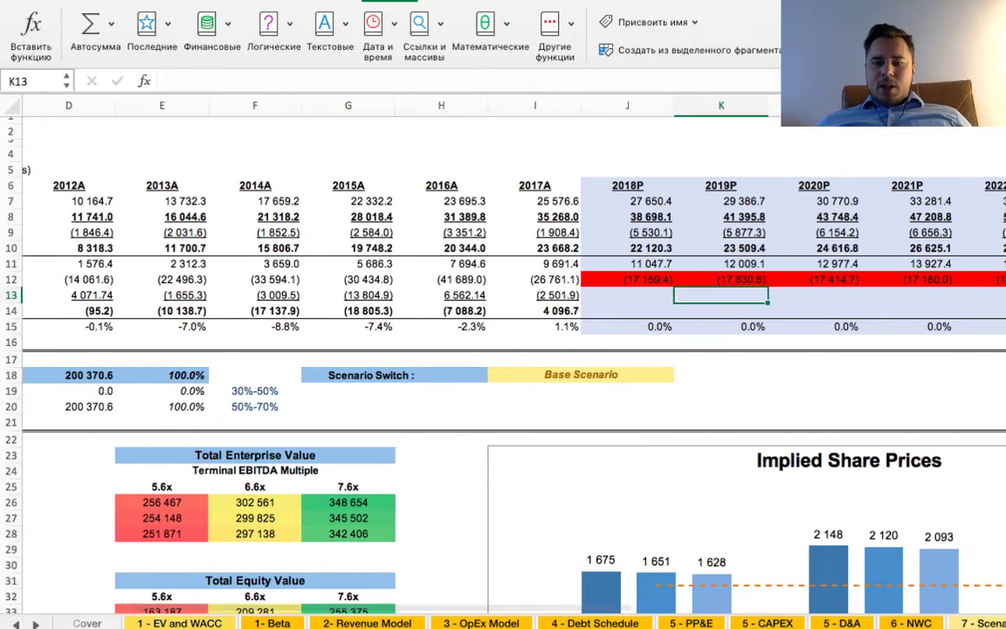
pyautogui.write('=выбор(')
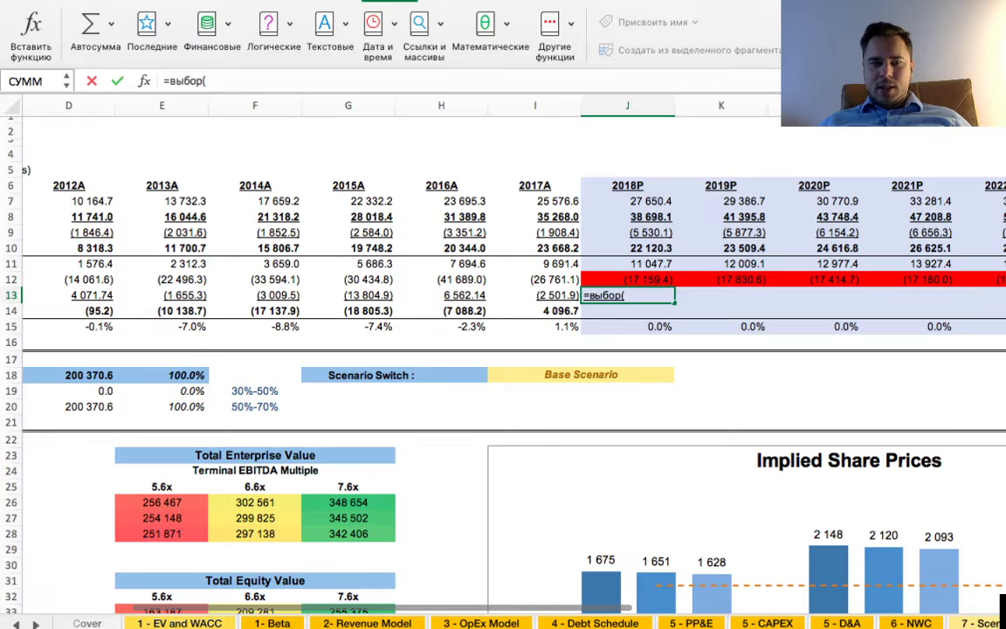
pyautogui.click(985, 623)
pyautogui.click(226, 472)
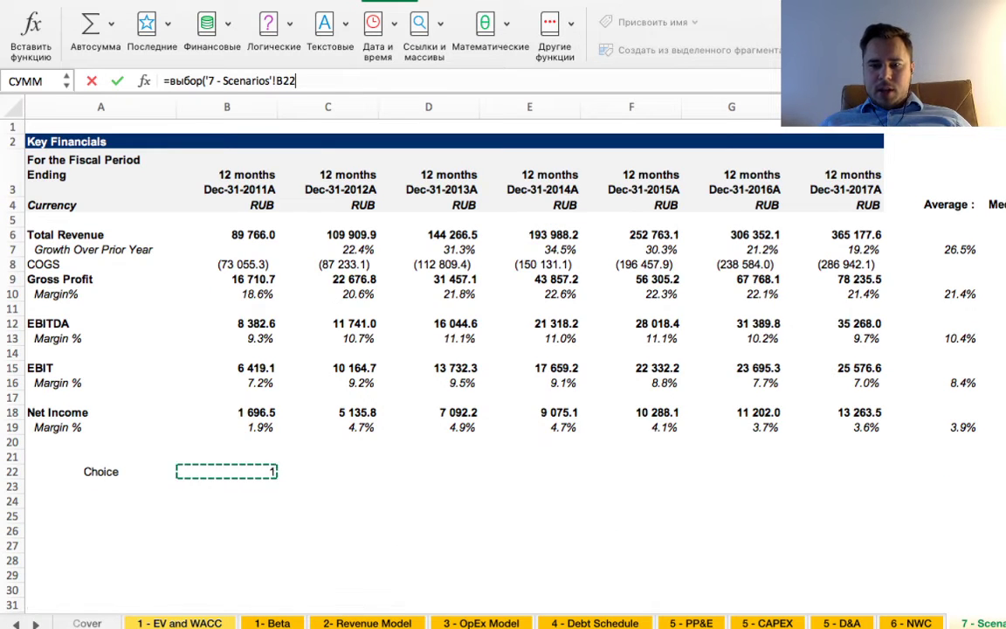
pyautogui.write(';')
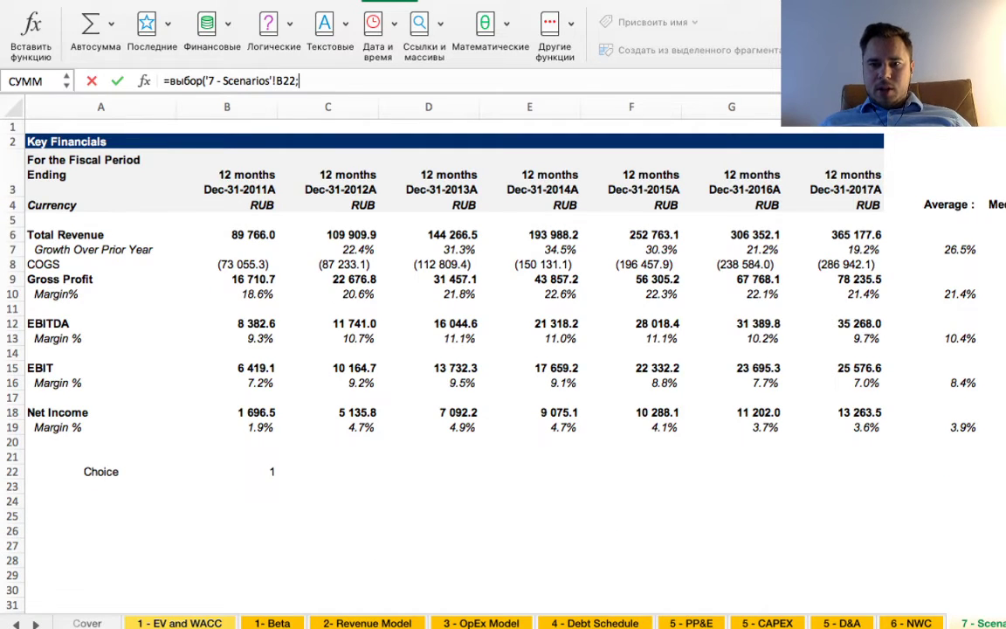
# - Complete the 2018P Change in NWC formula with the base, optimistic and pessimistic cells F88, F101 and F102 of '6 - NWC'
pyautogui.click(910, 622)
pyautogui.hscroll(1, 762, 476)
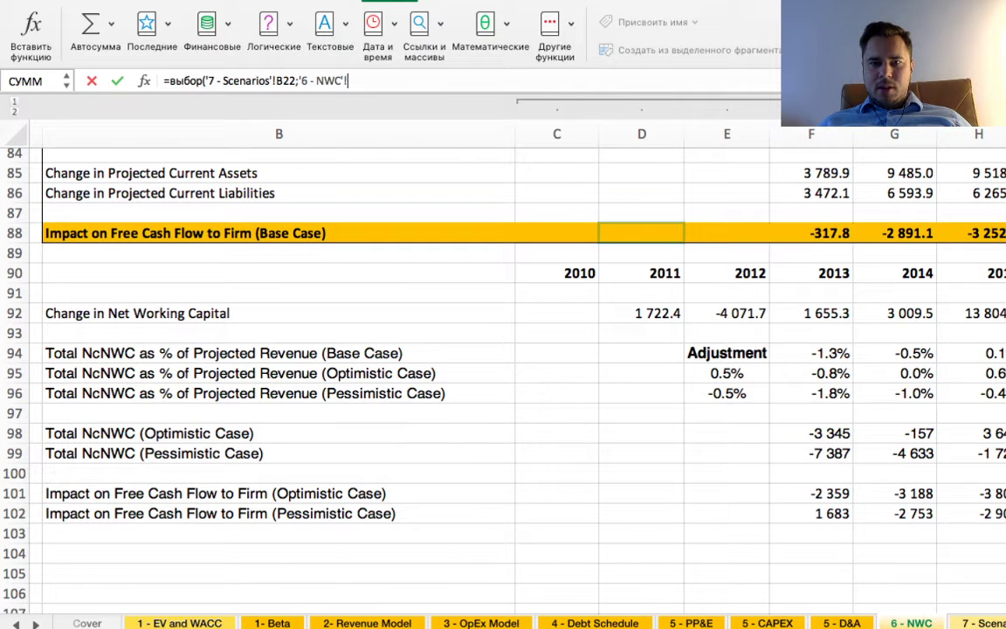
pyautogui.click(811, 233)
pyautogui.write(';')
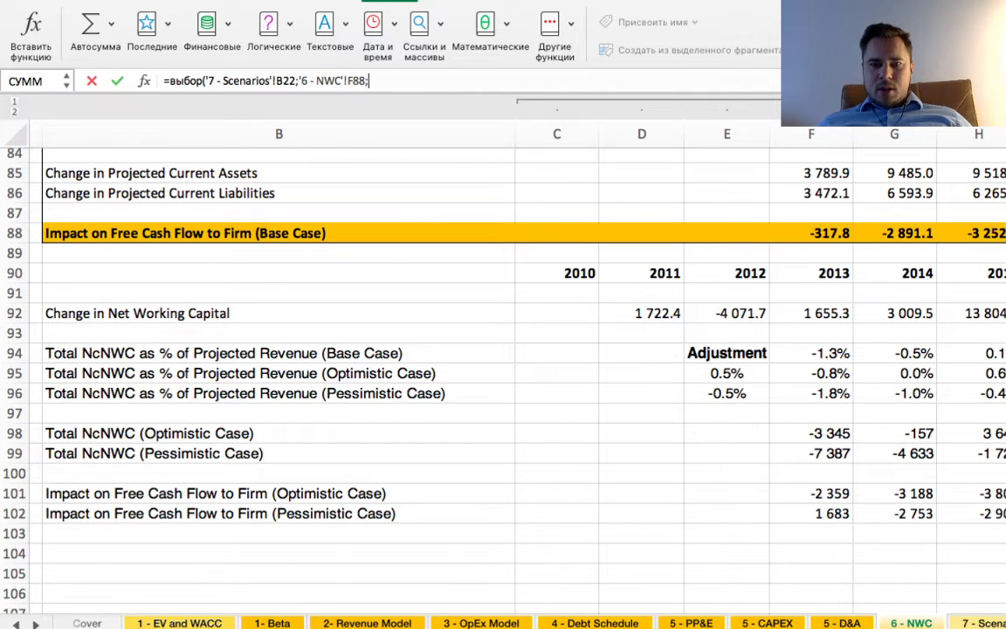
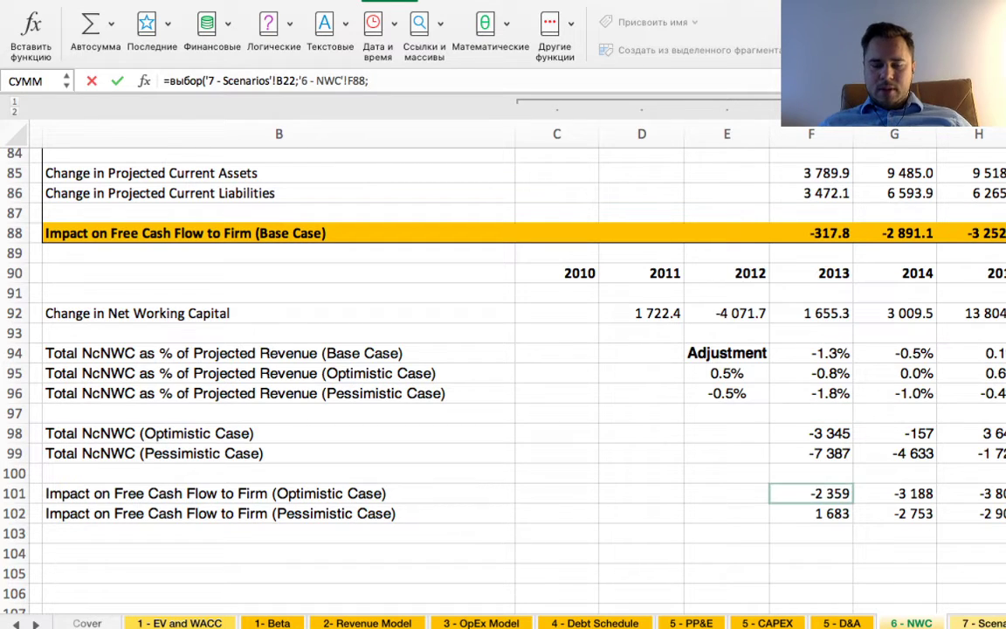
pyautogui.click(810, 493)
pyautogui.write(';')
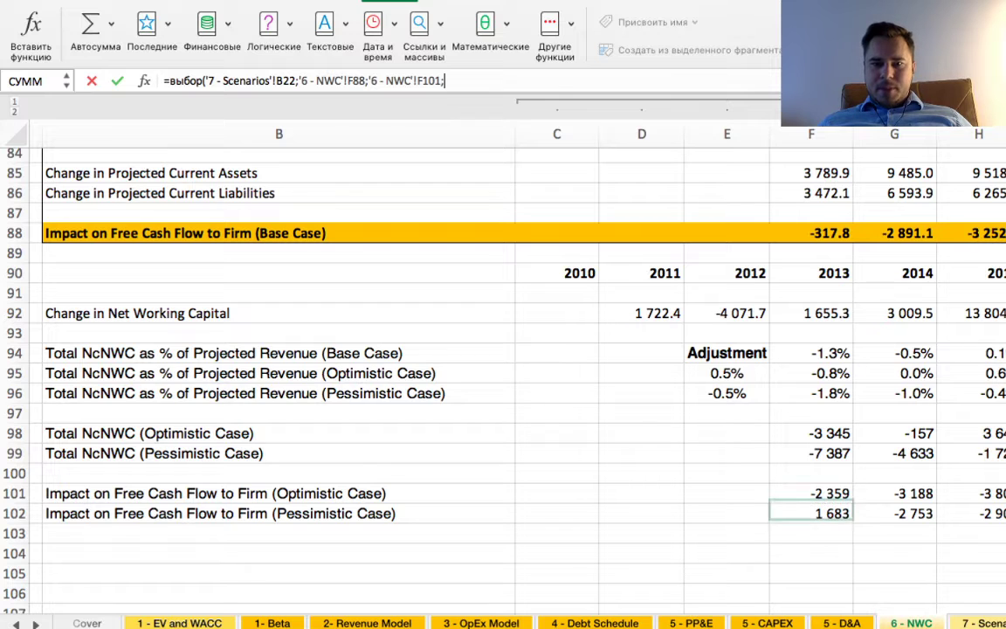
pyautogui.click(811, 513)
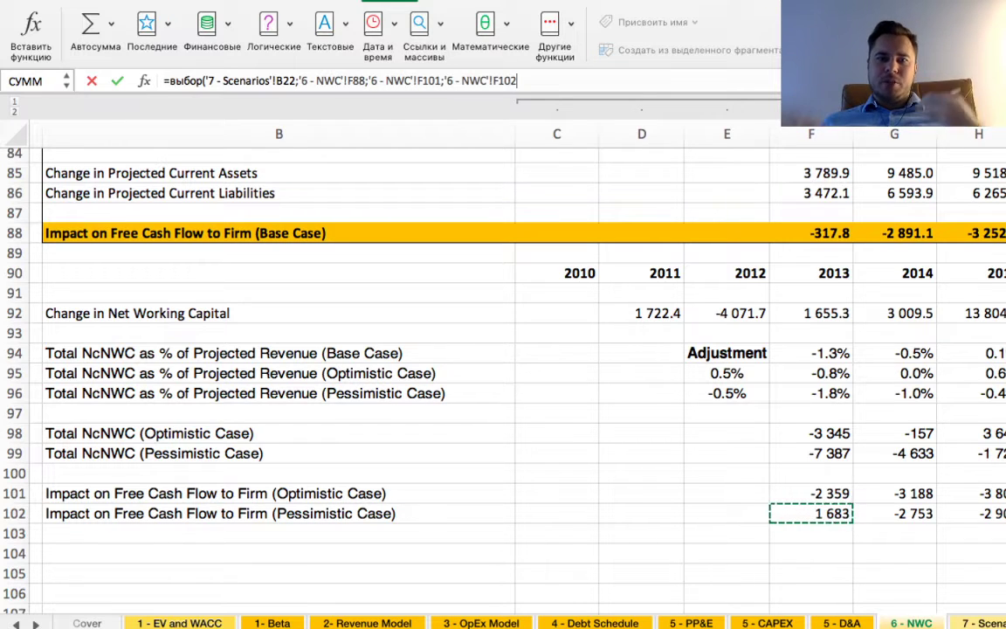
pyautogui.write(')')
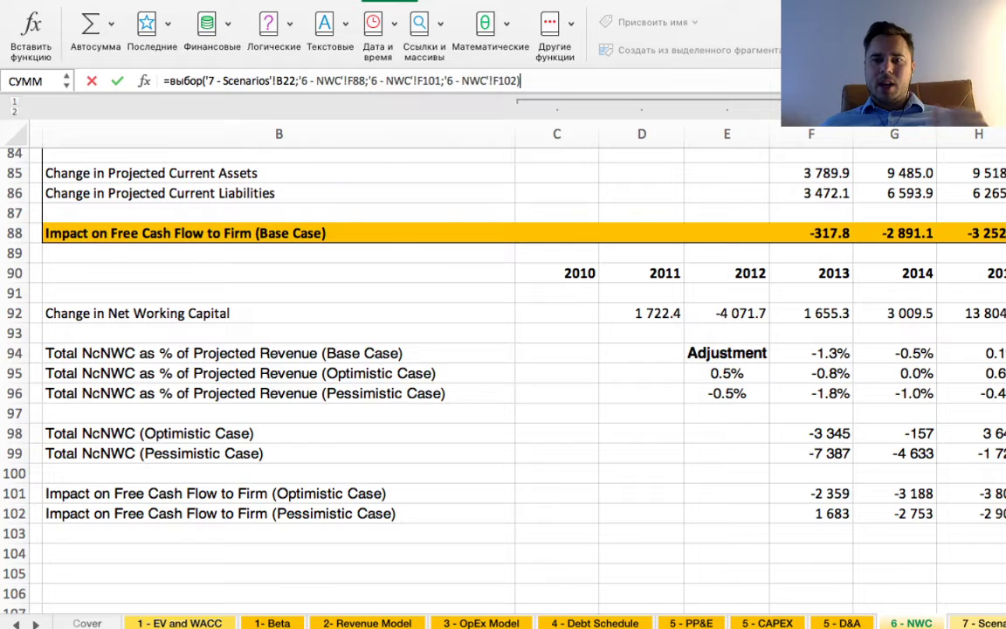
pyautogui.press('Return')
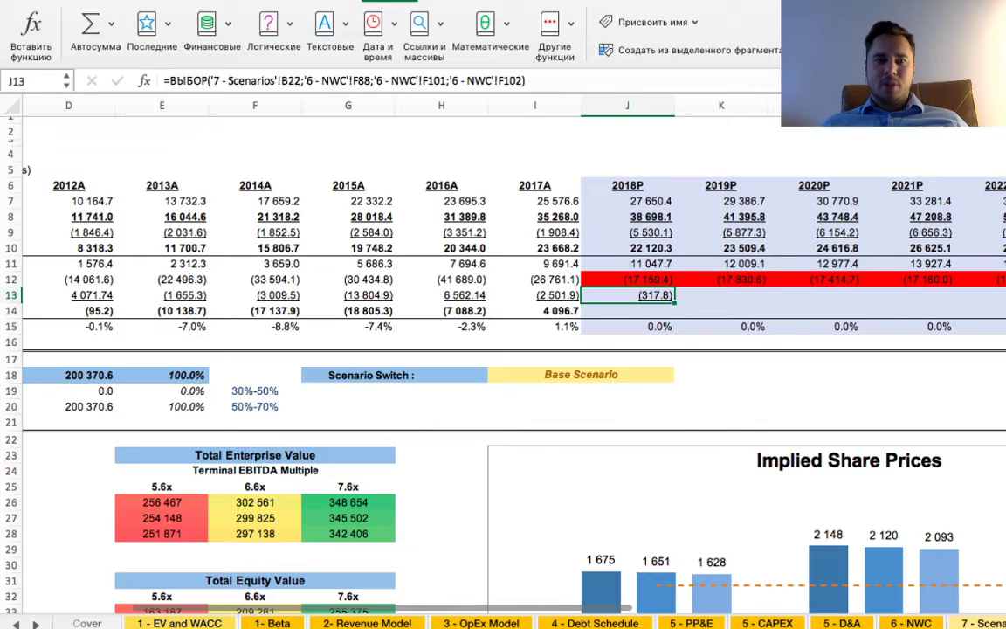
# - Make the scenario reference absolute as $B$22 in the 2018P Change in NWC formula and fill it across through 2022P
pyautogui.click(282, 80)
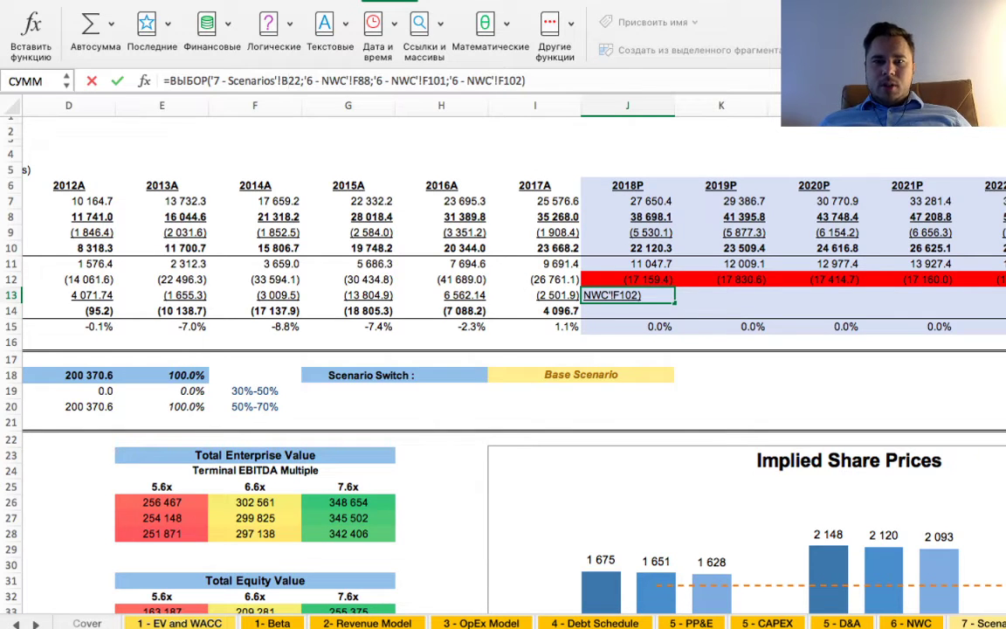
pyautogui.press('F4')
pyautogui.press('Return')
pyautogui.hotkey('shift', 'Right')
pyautogui.hotkey('shift', 'Right')
pyautogui.hotkey('shift', 'Right')
pyautogui.hotkey('shift', 'Right')
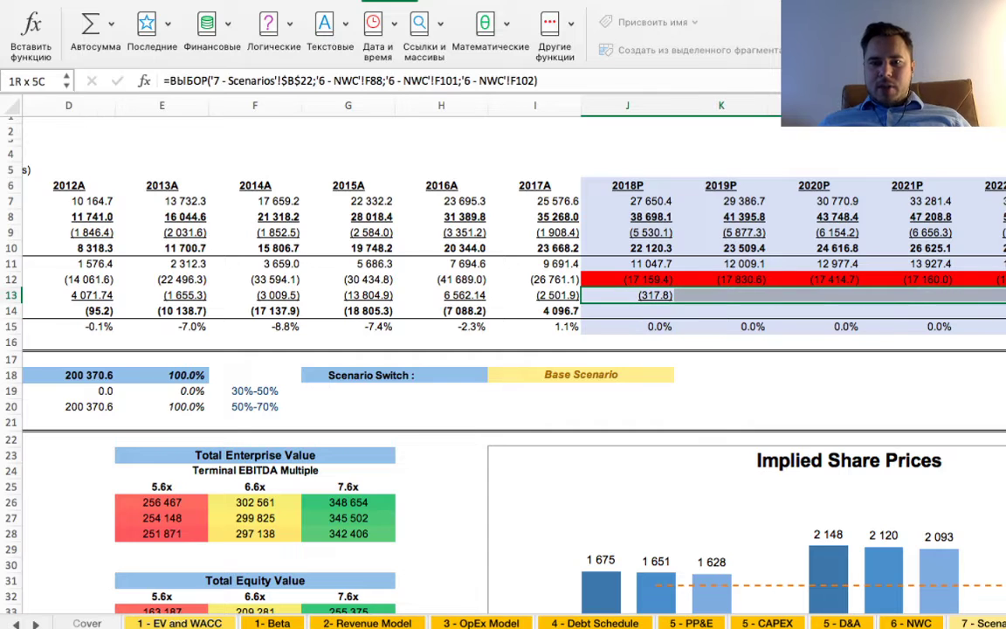
pyautogui.hotkey('ctrl', 'r')
# - Check the 2017A Unlevered Free Cash Flow formula and enter =FCFF in the 2018P cell J14
pyautogui.press('Down')
pyautogui.press('Left')
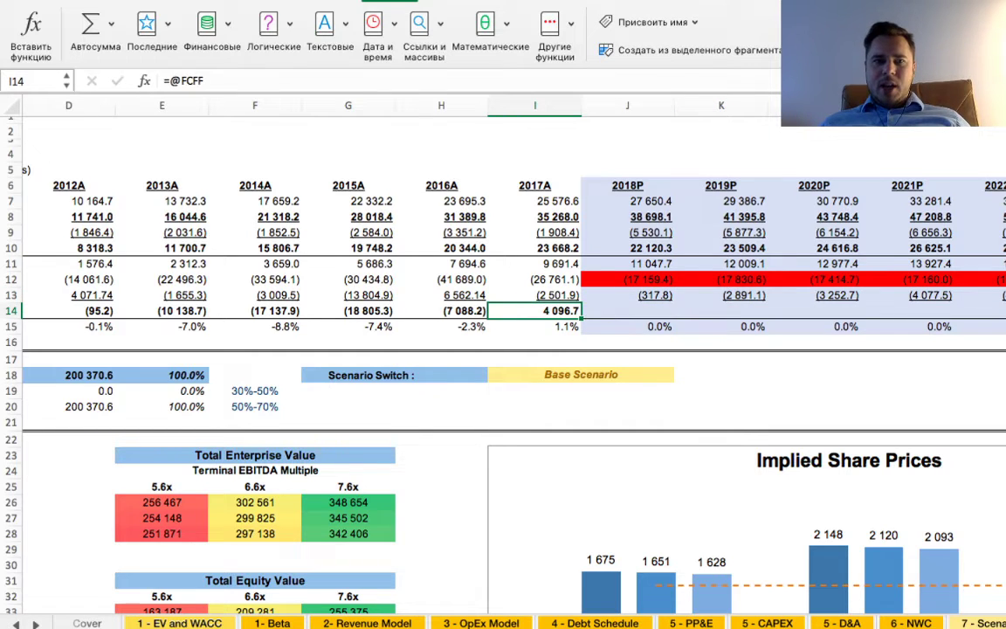
pyautogui.press('F2')
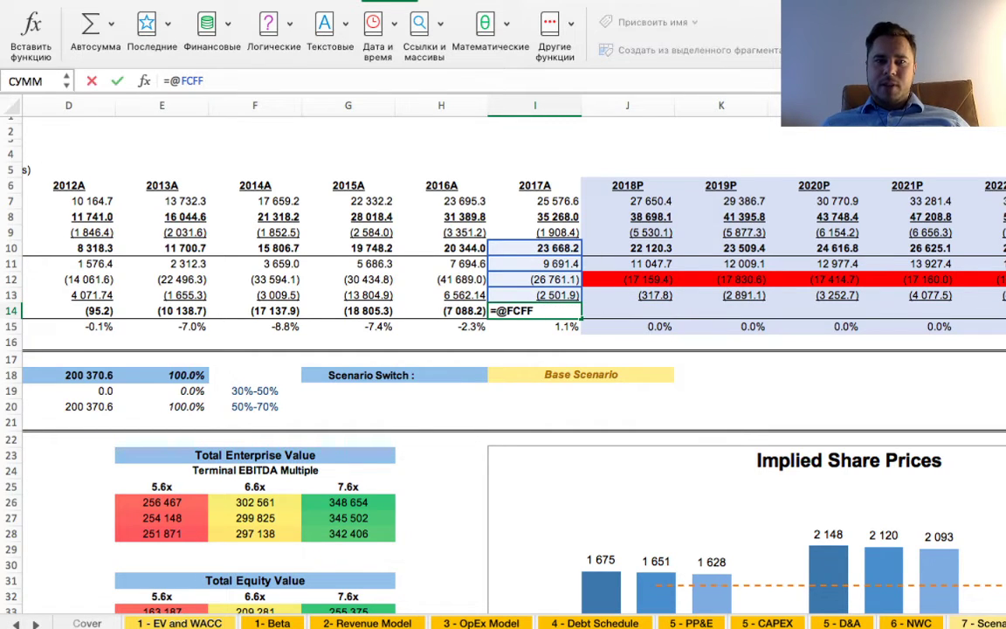
pyautogui.press('Return')
pyautogui.press('Right')
pyautogui.press('Up')
pyautogui.write('=acc')
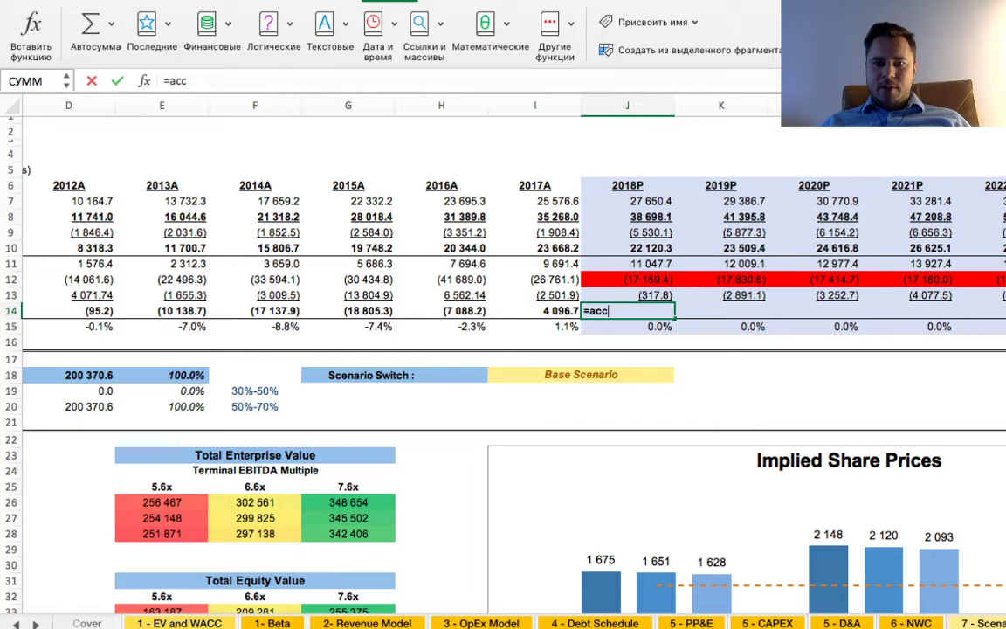
pyautogui.press('BackSpace')
pyautogui.press('BackSpace')
pyautogui.press('BackSpace')
pyautogui.write('fcff')
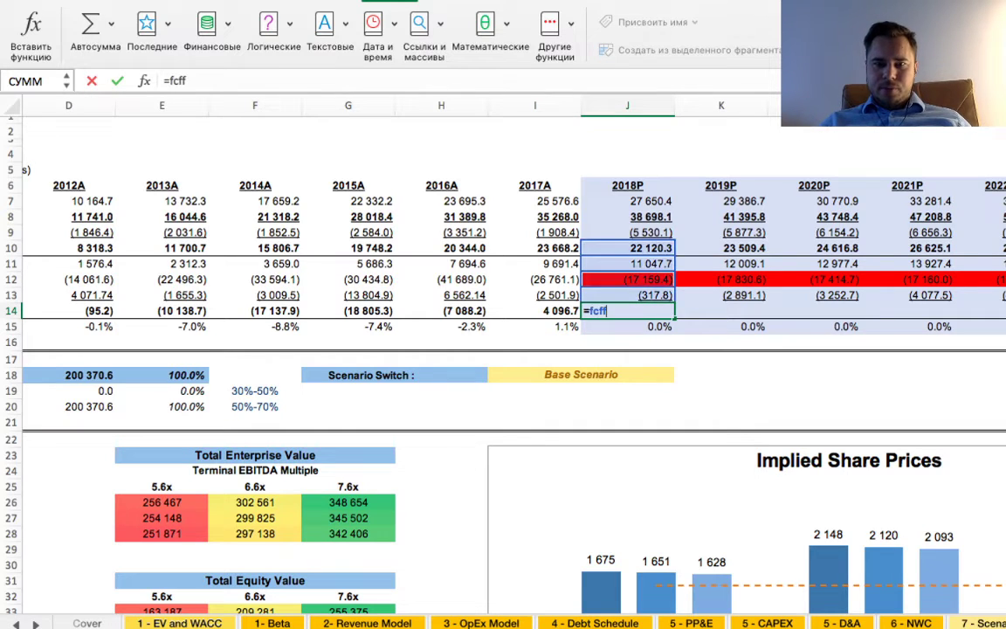
pyautogui.press('Return')
pyautogui.press('Up')
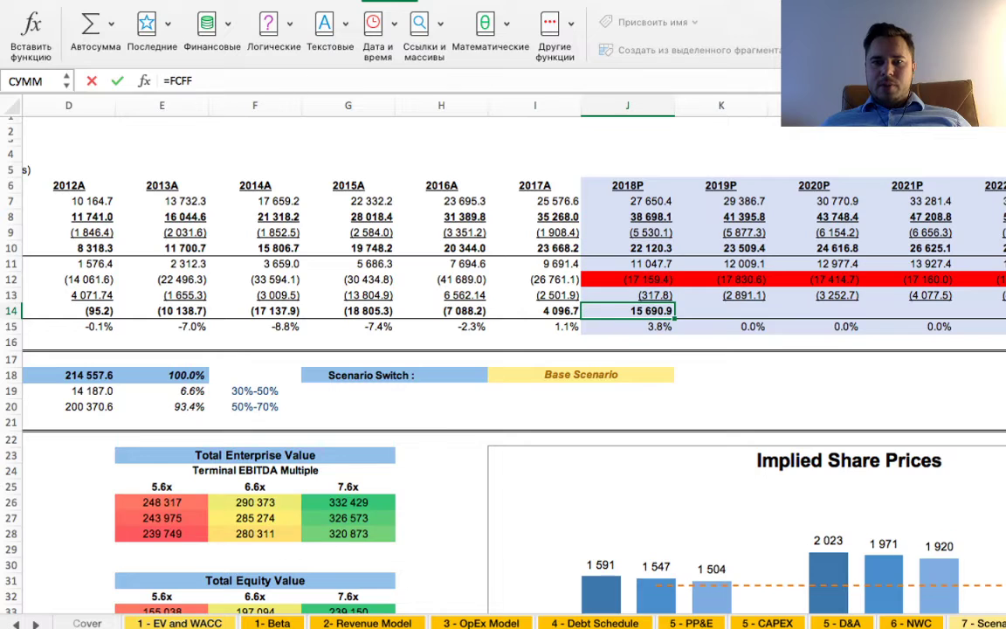
# - Fill the 2018P Unlevered Free Cash Flow formula across through 2022P
pyautogui.hotkey('shift', 'Right')
pyautogui.hotkey('shift', 'Right')
pyautogui.hotkey('shift', 'Right')
pyautogui.hotkey('shift', 'Right')
pyautogui.hotkey('ctrl', 'r')
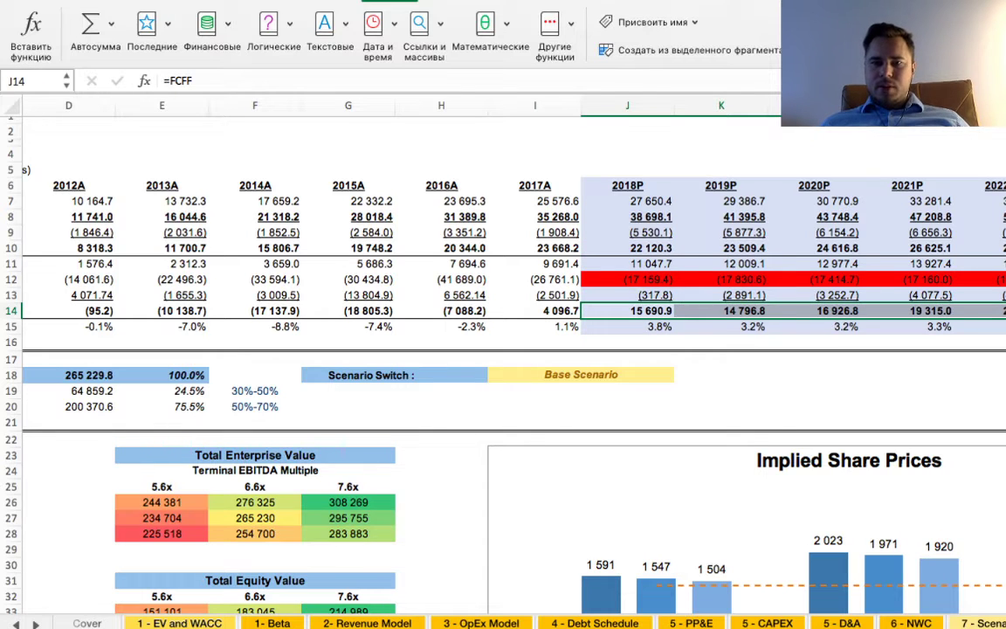
pyautogui.click(721, 406)
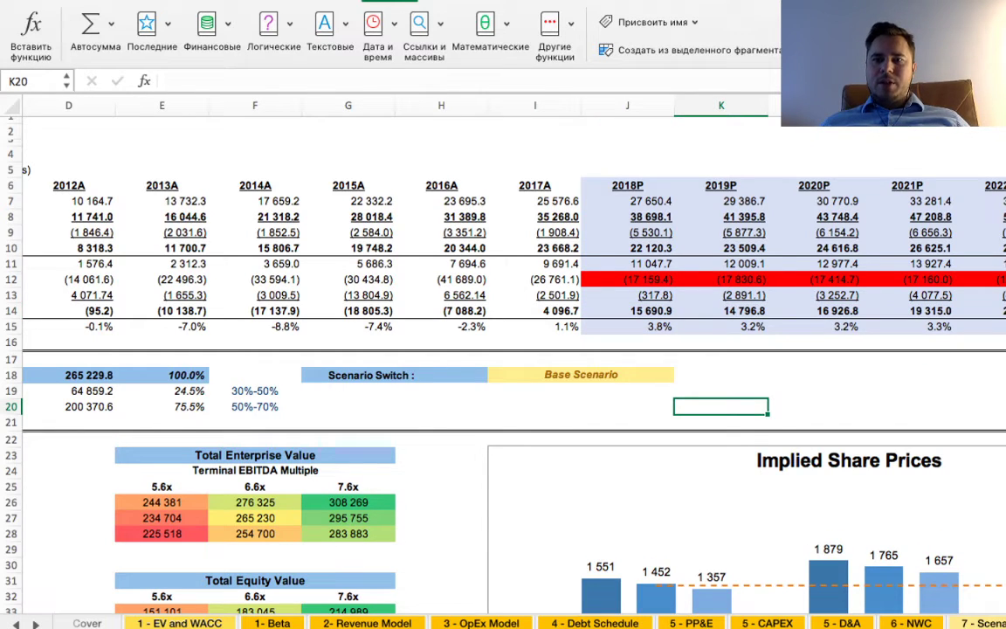
# - Examine the 2018P formulas from EBIT and EBITDA down to Change in NWC
pyautogui.hscroll(3, 503, 349)
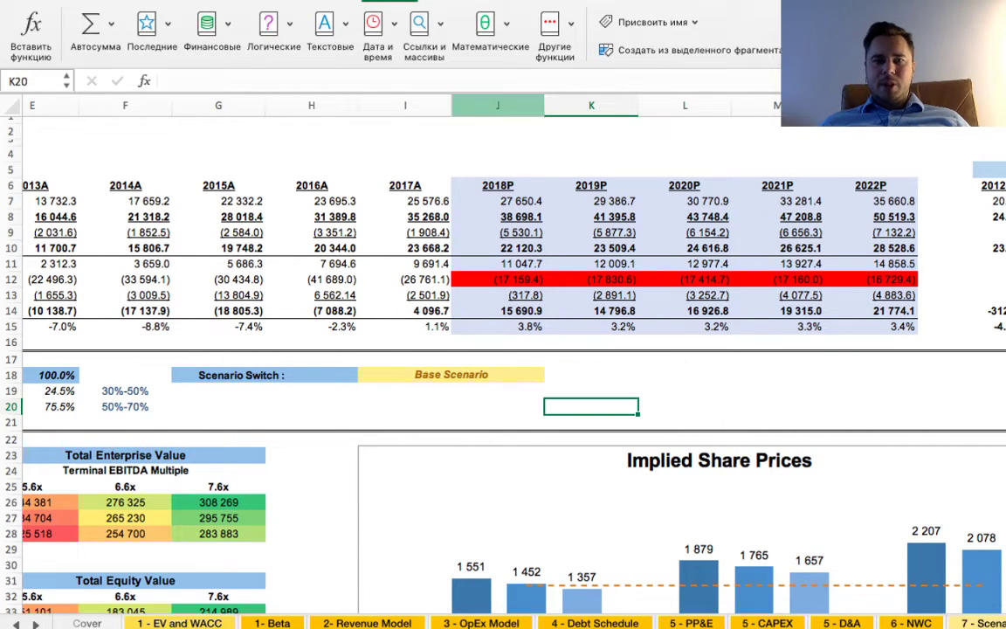
pyautogui.click(497, 217)
pyautogui.click(497, 201)
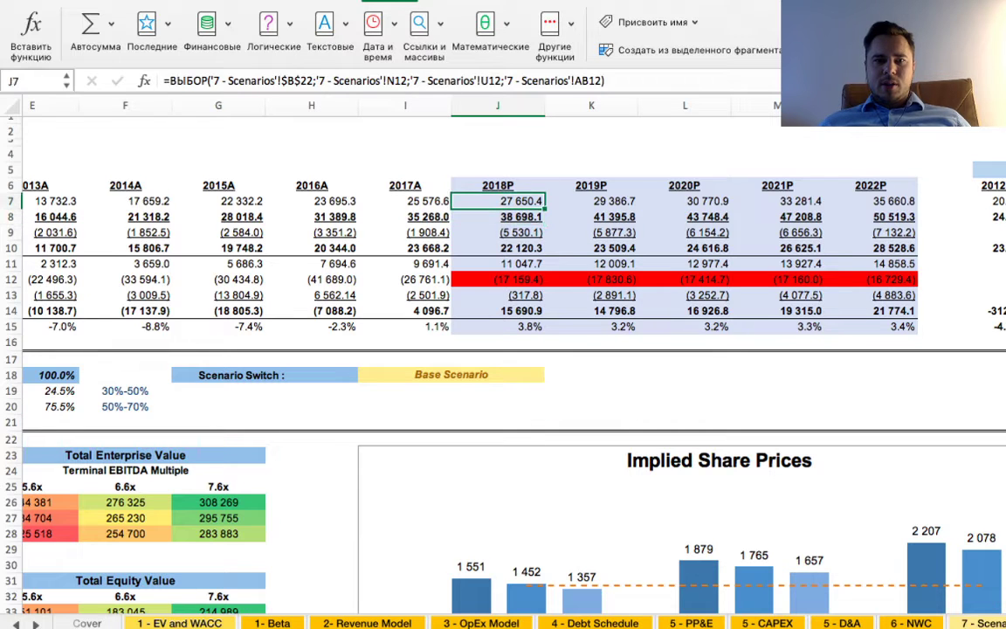
pyautogui.click(376, 80)
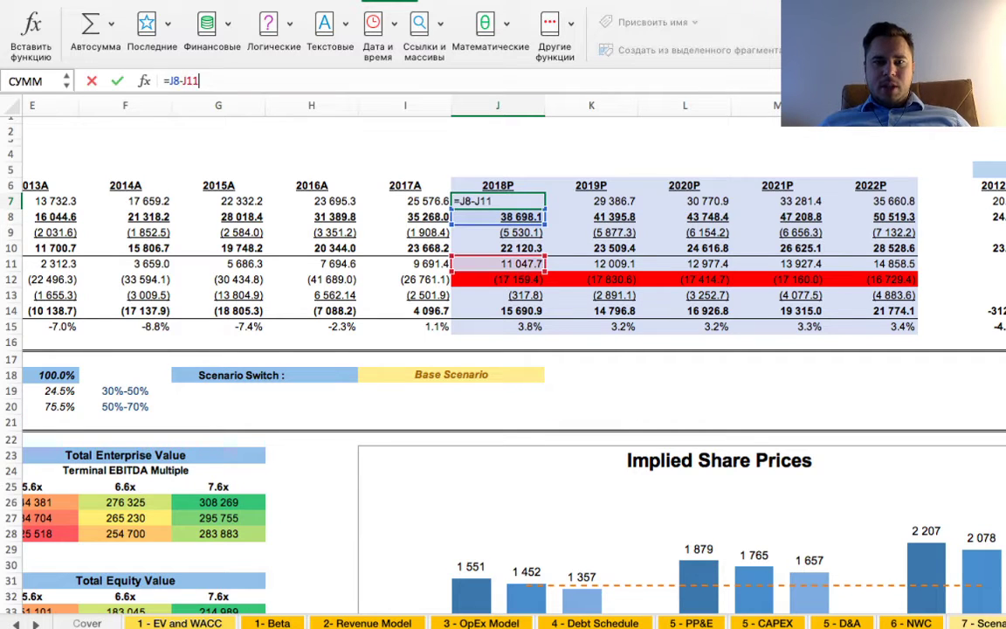
pyautogui.press('Return')
pyautogui.press('Return')
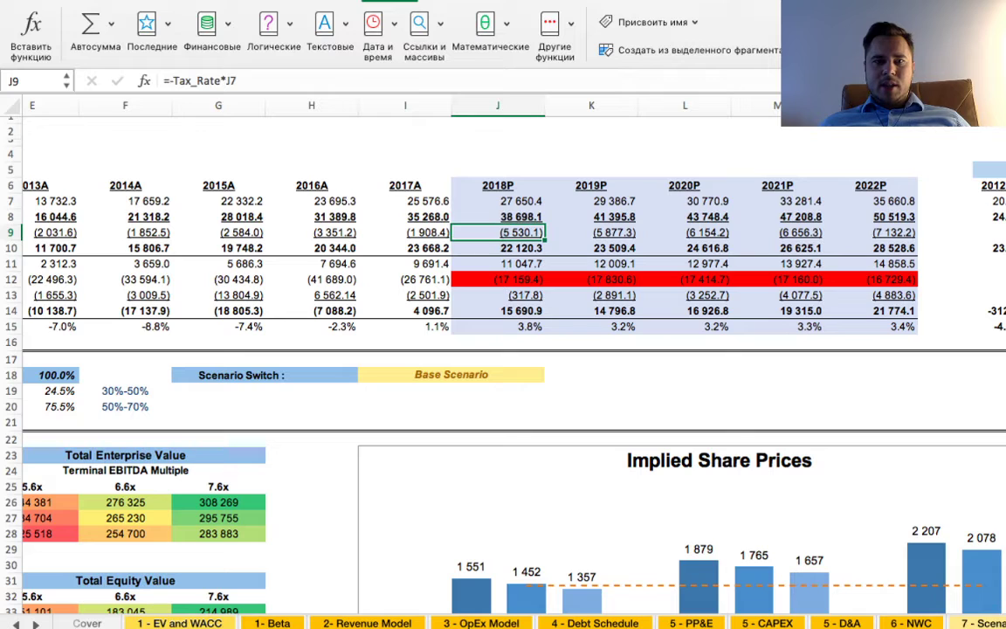
pyautogui.press('Down')
pyautogui.press('Down')
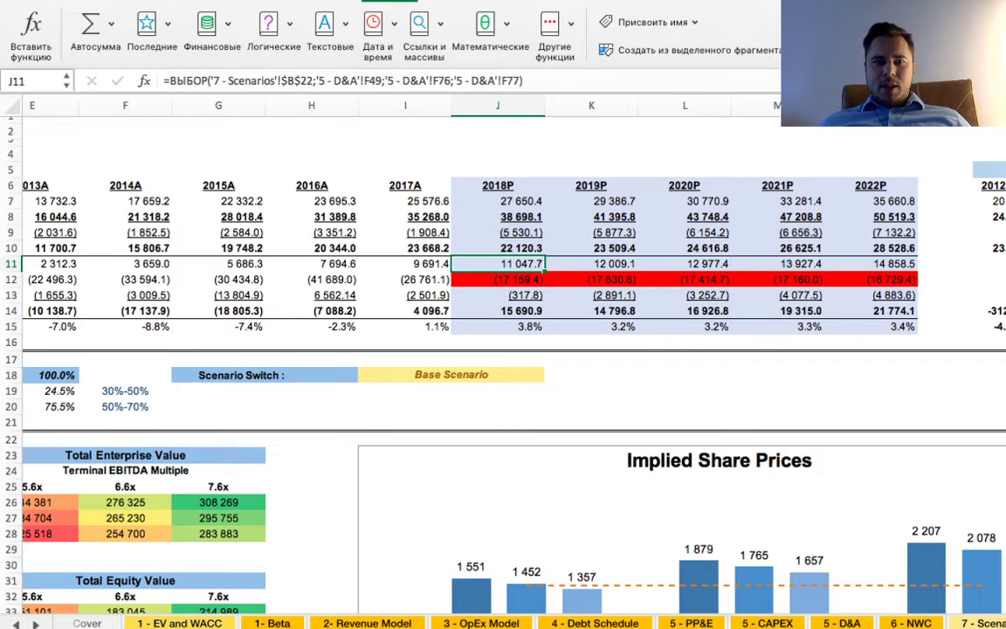
pyautogui.press('Down')
pyautogui.press('Down')
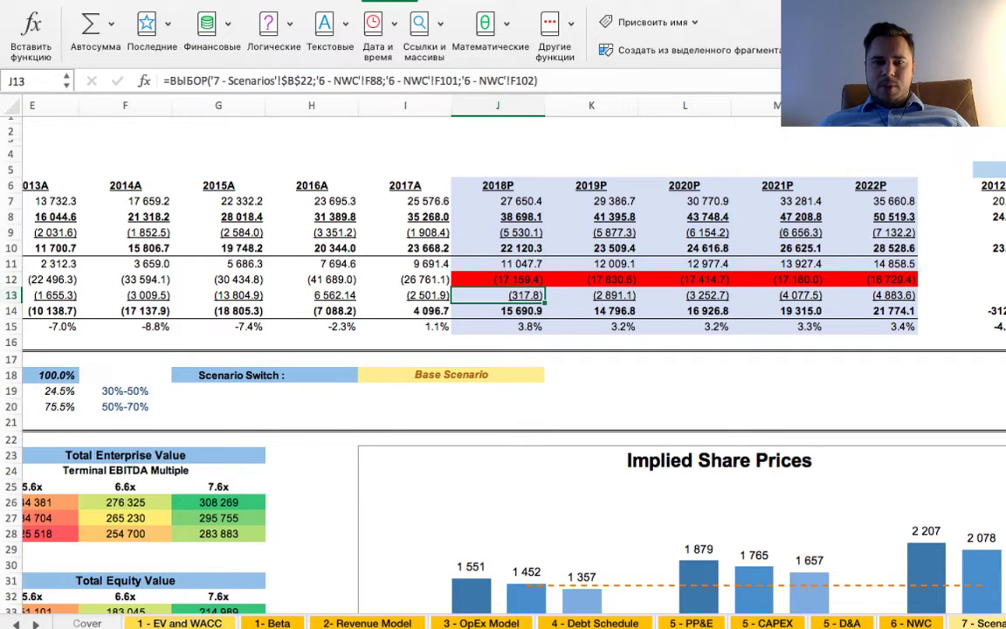
pyautogui.hscroll(-5, 503, 350)
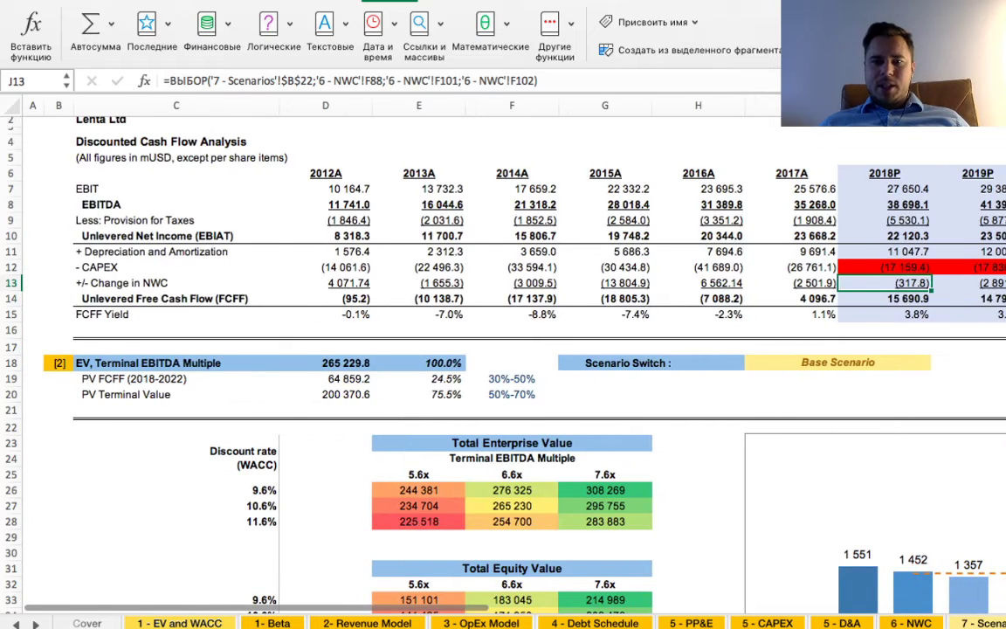
# - Set the Scenario Switch in I18 to Optimistic Scenario, and undo and redo the change to compare the projections
pyautogui.hscroll(2, 503, 350)
pyautogui.click(663, 375)
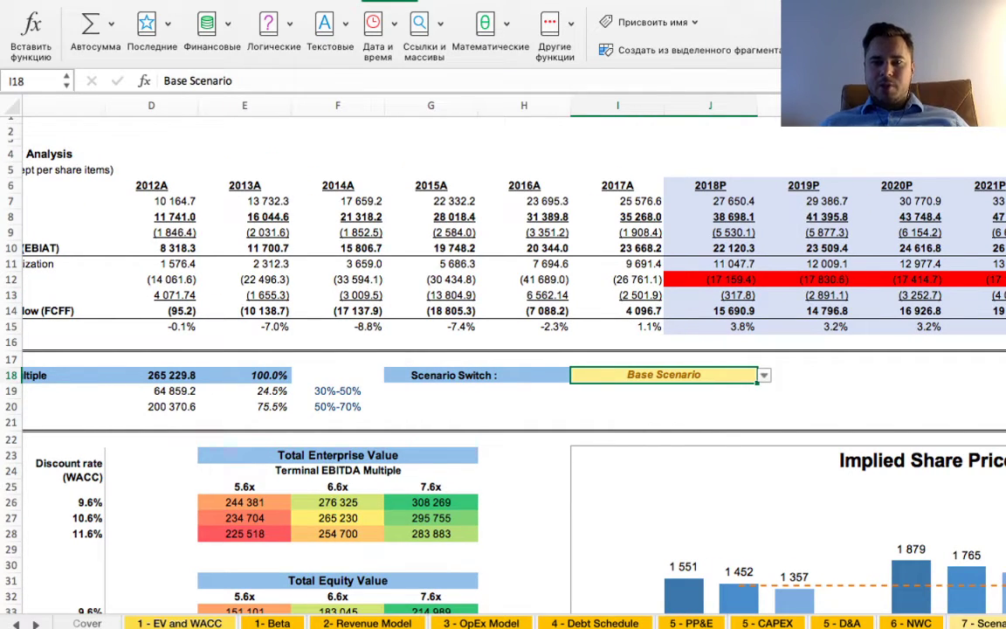
pyautogui.hotkey('alt', 'Down')
pyautogui.press('Down')
pyautogui.press('Return')
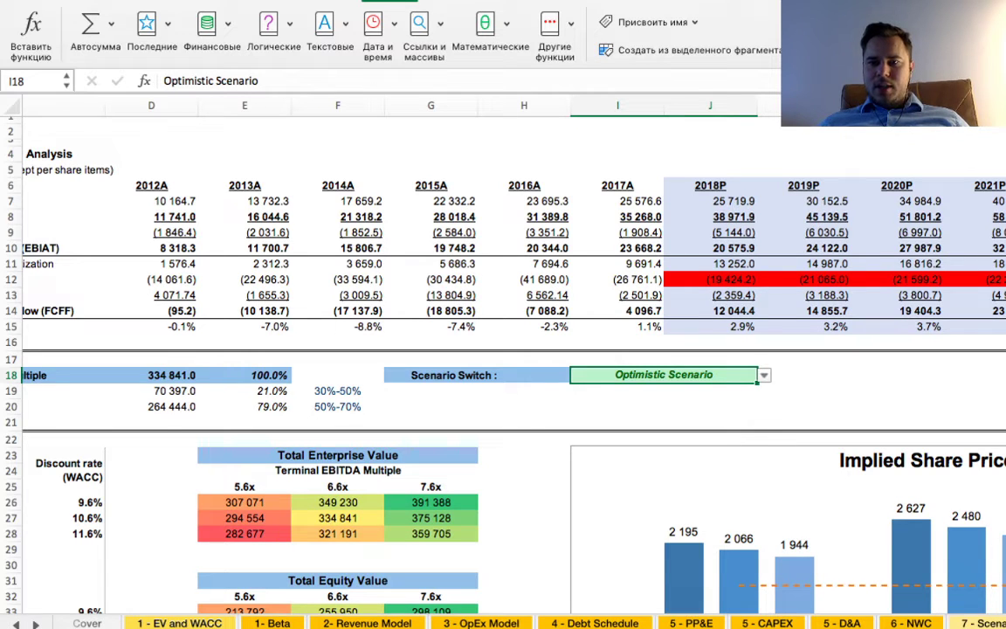
pyautogui.press('super+z')
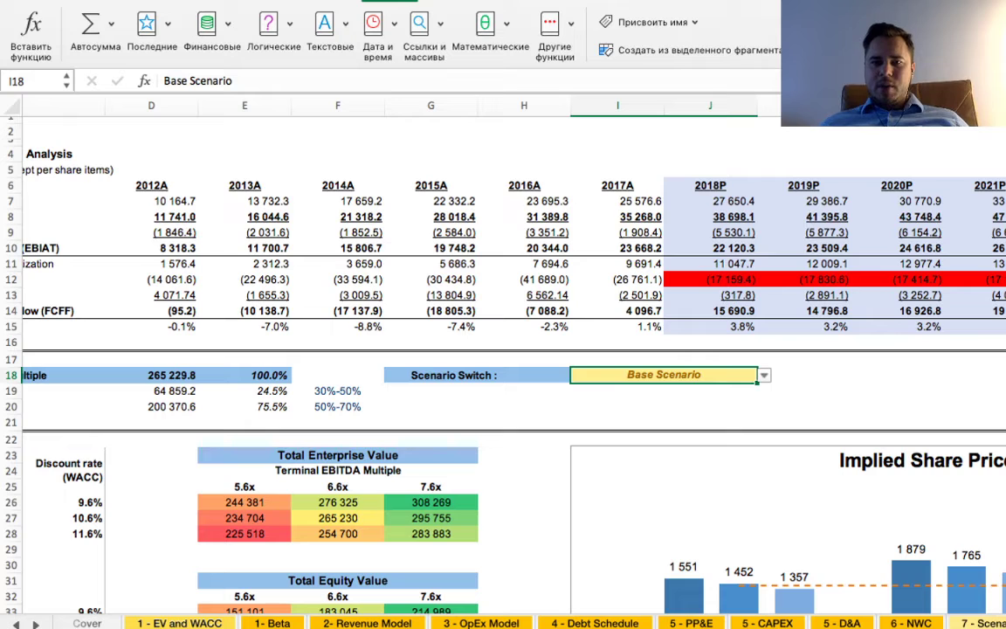
pyautogui.press('super+y')
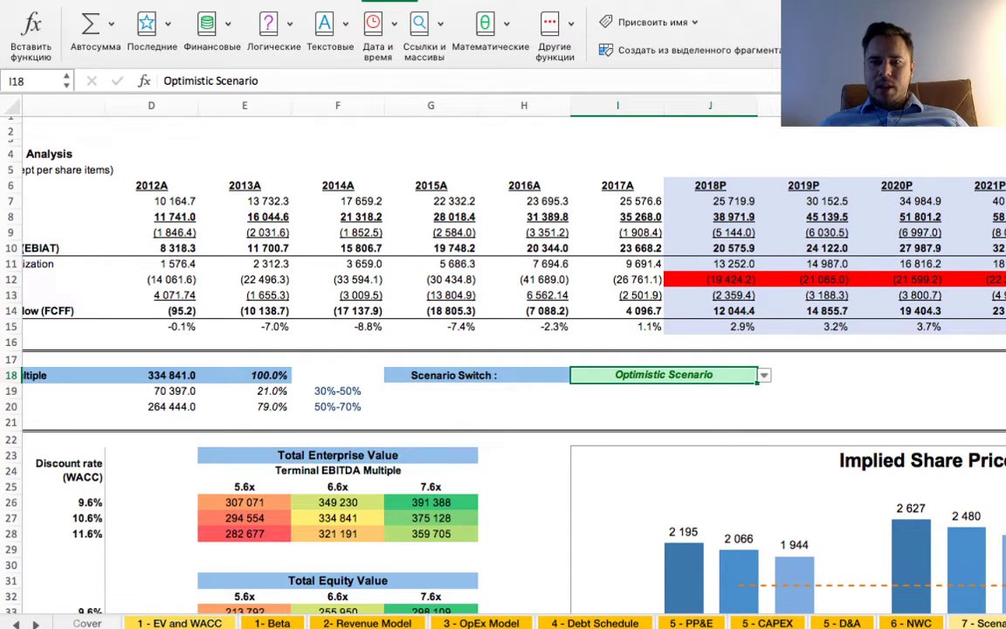
# - Set the Scenario Switch back to Base Scenario and again to Optimistic Scenario
pyautogui.hotkey('alt', 'Down')
pyautogui.press('Up')
pyautogui.press('Return')
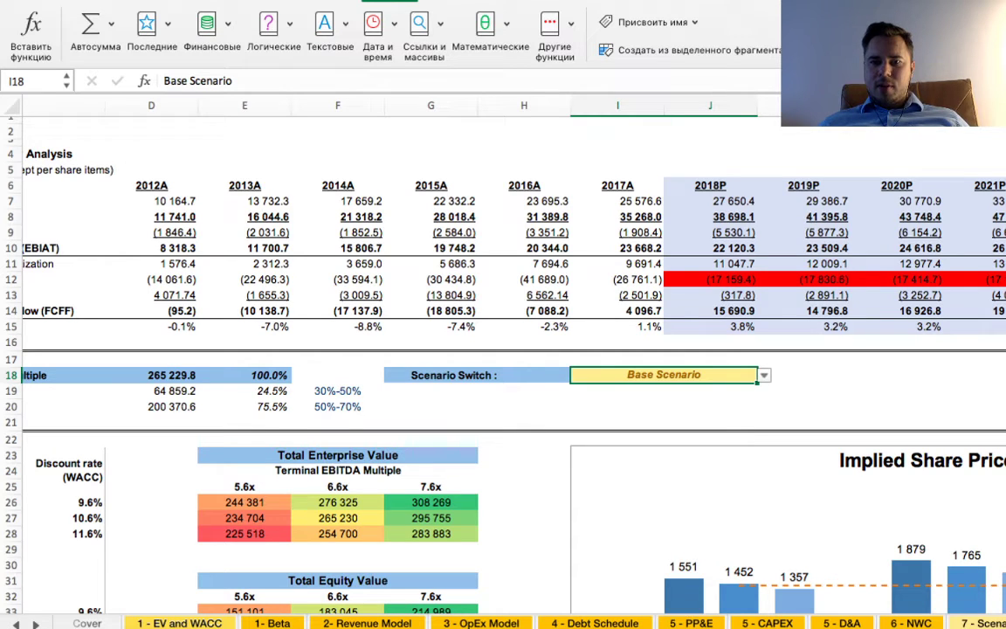
pyautogui.hotkey('alt', 'Down')
pyautogui.press('Down')
pyautogui.press('Return')
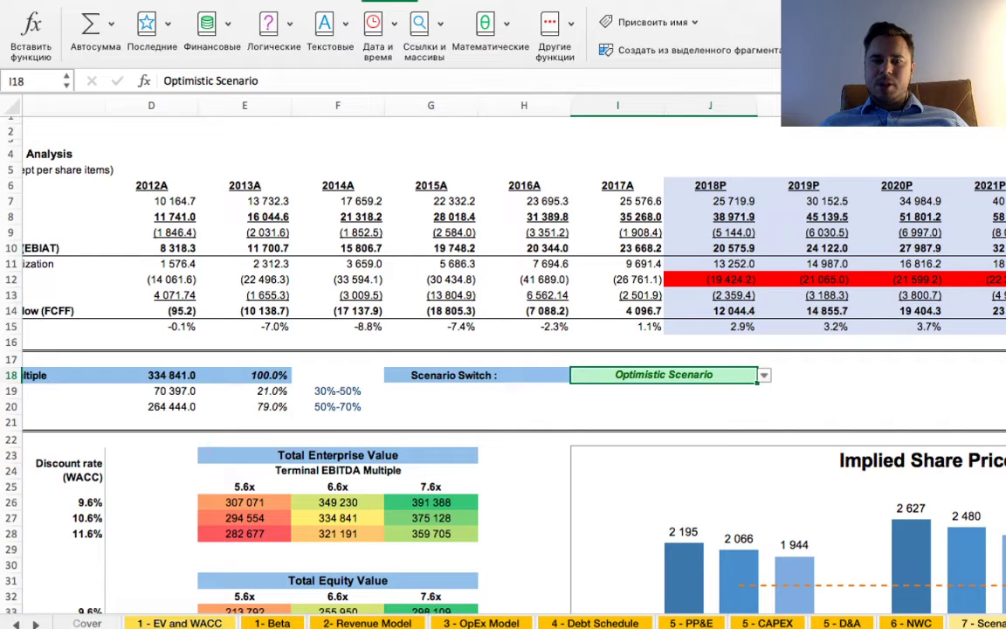
# - Try Pessimistic Scenario in the Scenario Switch and return it to Base Scenario
pyautogui.hotkey('alt', 'Down')
pyautogui.press('Down')
pyautogui.press('Return')
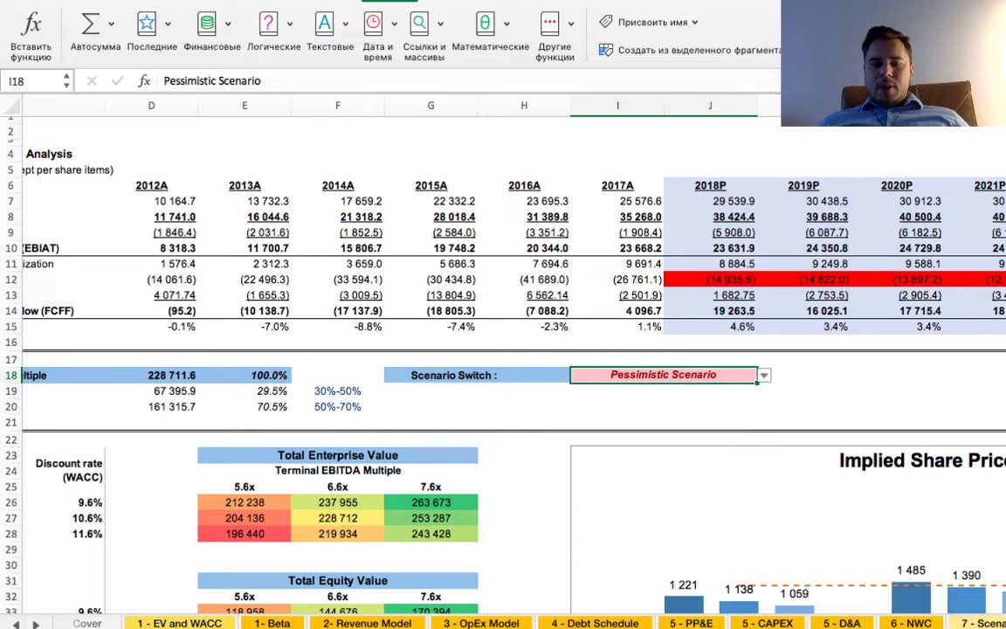
pyautogui.hotkey('alt', 'Down')
pyautogui.press('Up')
pyautogui.press('Up')
pyautogui.press('Return')
# - Examine the enterprise value, equity value and share price sensitivity tables and the WACC discount rate cells beside them
pyautogui.hscroll(-2, 503, 350)
pyautogui.scroll(-3, 502, 349)
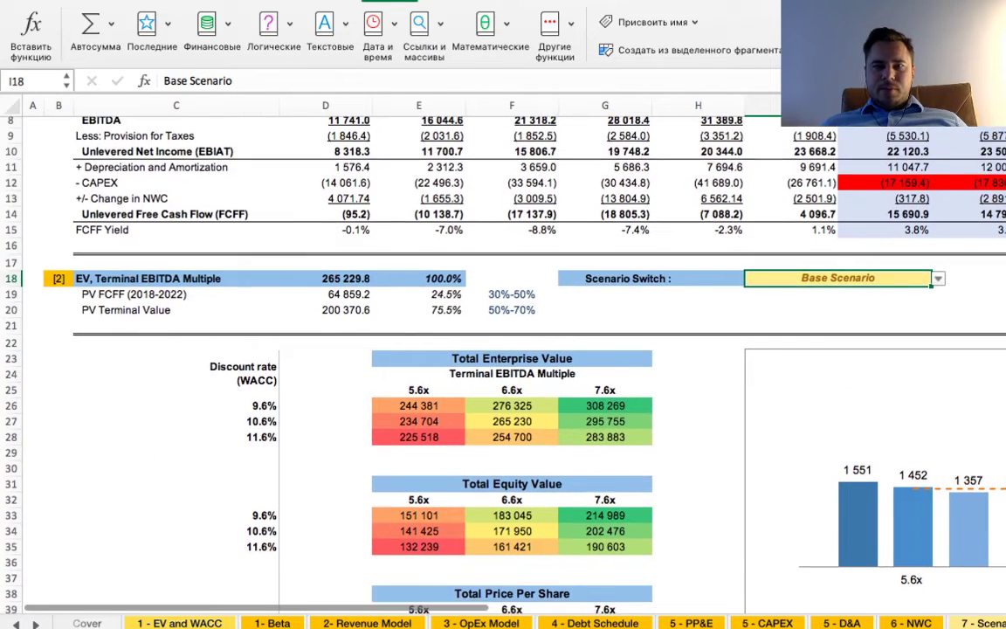
pyautogui.scroll(-2, 503, 349)
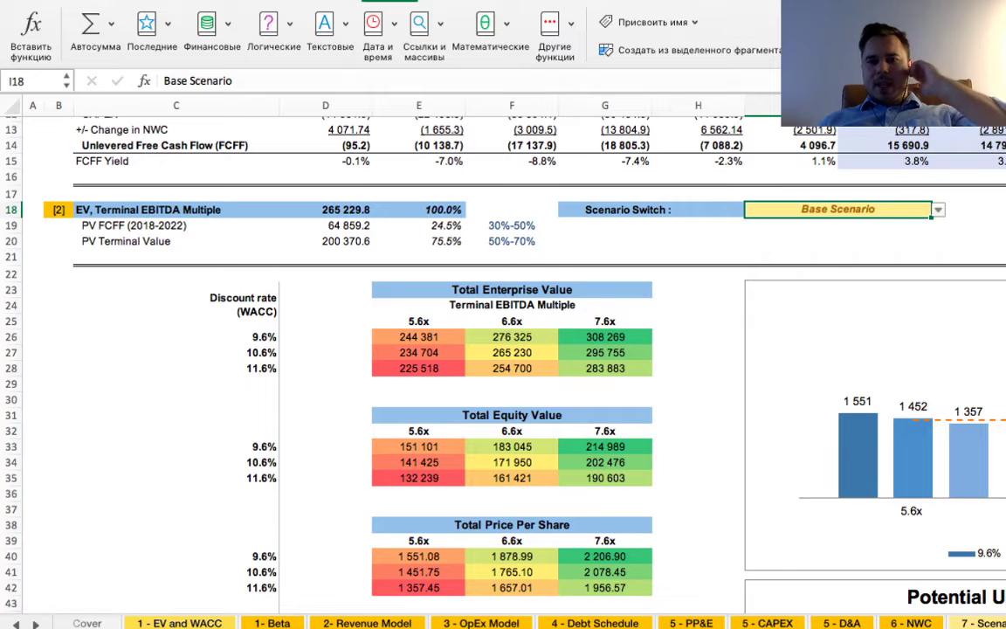
pyautogui.scroll(-2, 503, 349)
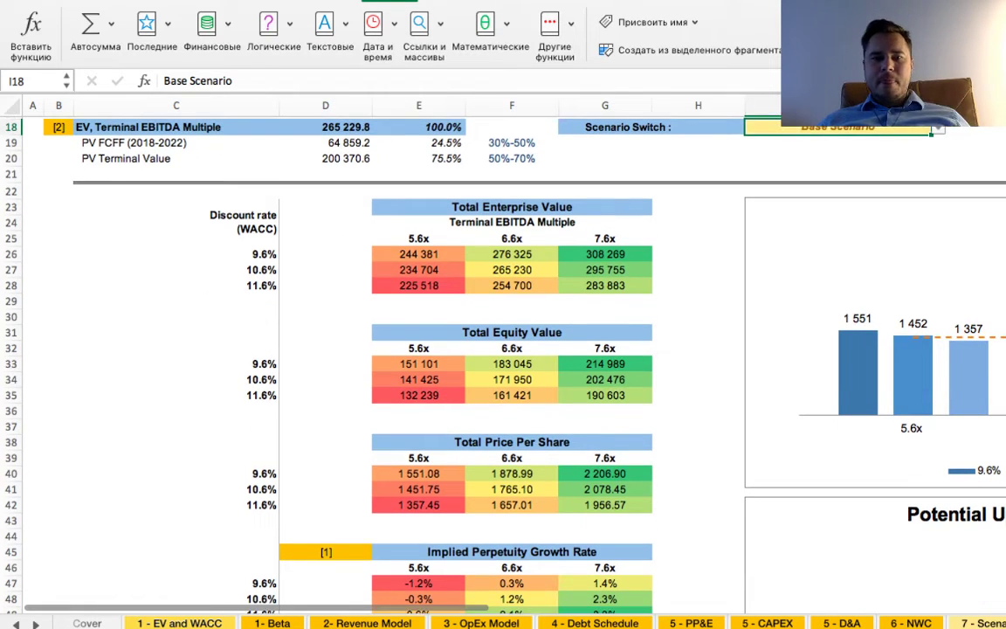
pyautogui.click(175, 254)
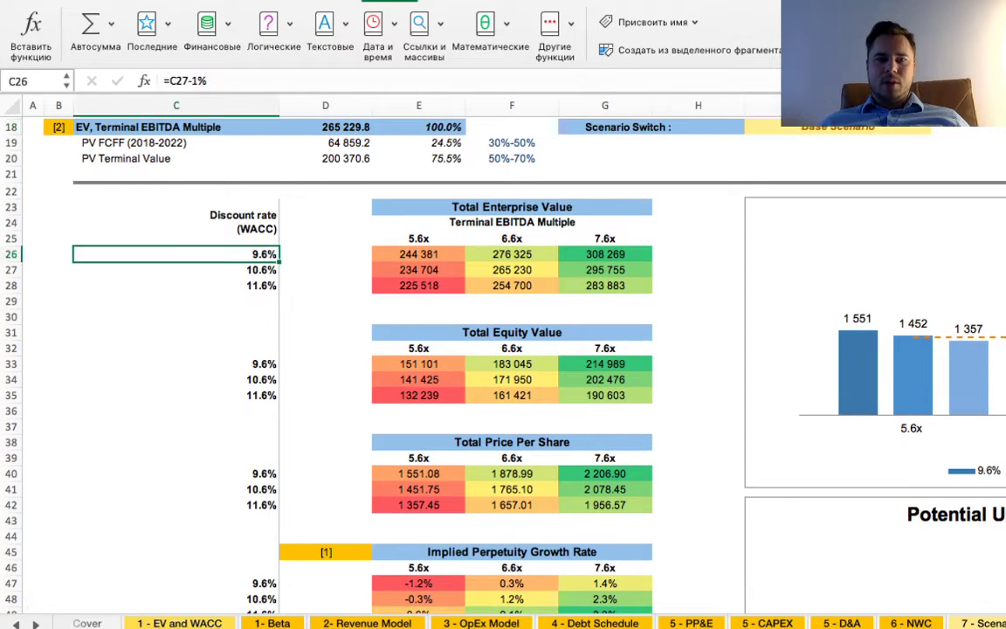
pyautogui.press('Down')
pyautogui.press('Down')
pyautogui.press('Right')
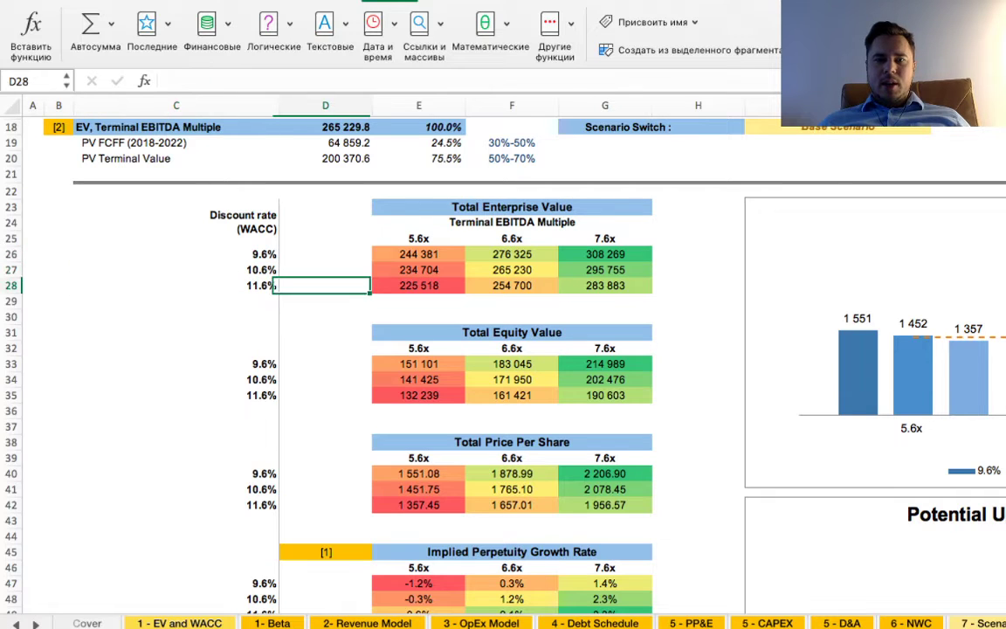
# - Examine the WACC discount rate cells beside the Total Enterprise Value table, including the formula in C26
pyautogui.press('Up')
pyautogui.press('Right')
pyautogui.press('Up')
pyautogui.press('Right')
pyautogui.press('Left')
pyautogui.press('Left')
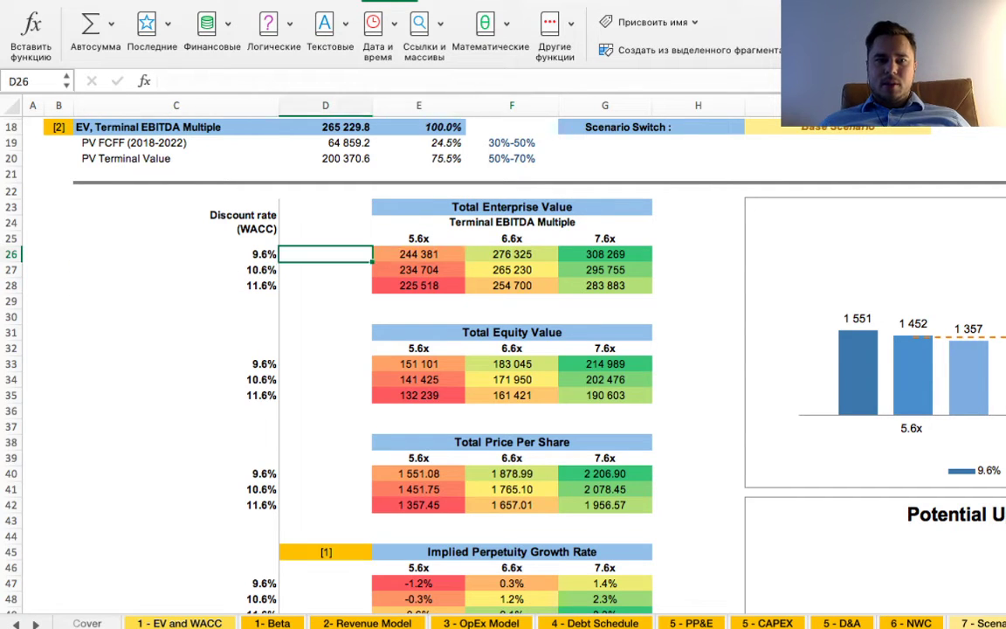
pyautogui.press('Down')
pyautogui.press('Left')
pyautogui.press('Up')
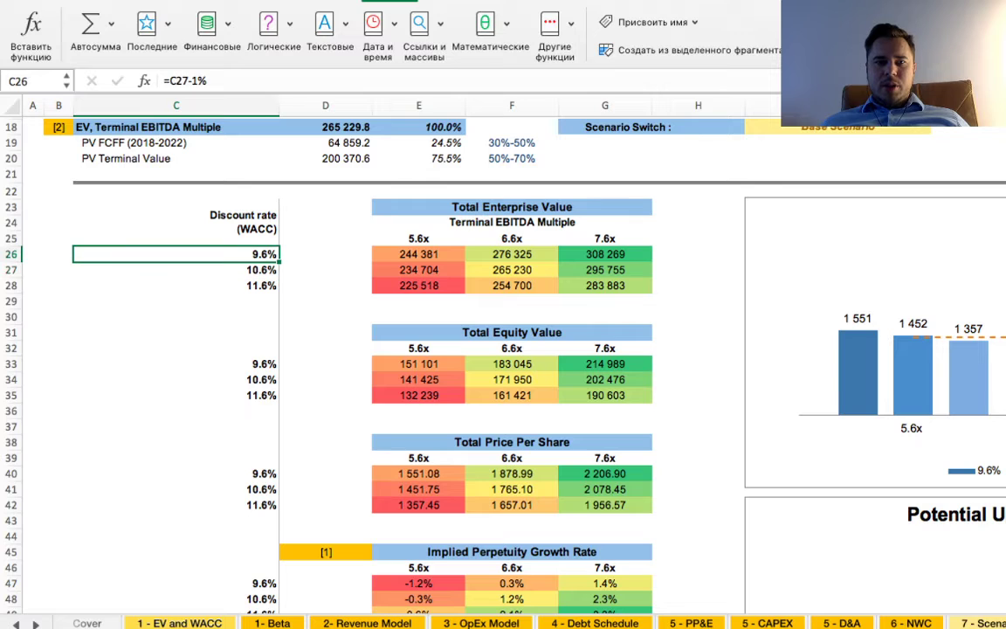
# - Examine the Terminal EBITDA Multiple header formulas in E25:G25 and the source reference in F25
pyautogui.press('Up')
pyautogui.press('Right')
pyautogui.press('Right')
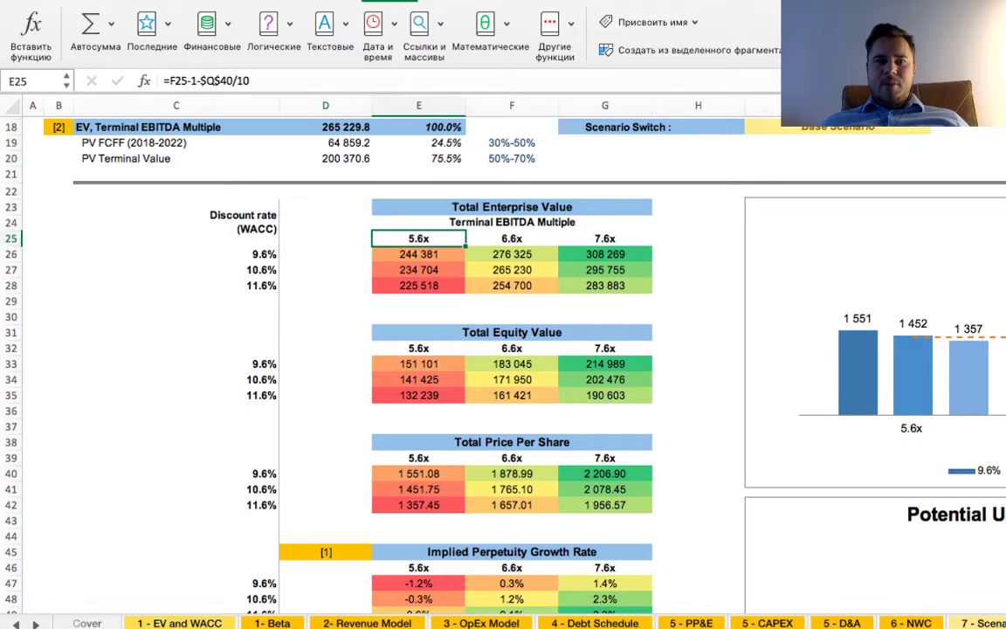
pyautogui.press('Right')
pyautogui.press('Right')
pyautogui.press('Left')
pyautogui.press('Left')
pyautogui.press('Left')
pyautogui.press('Right')
pyautogui.press('Right')
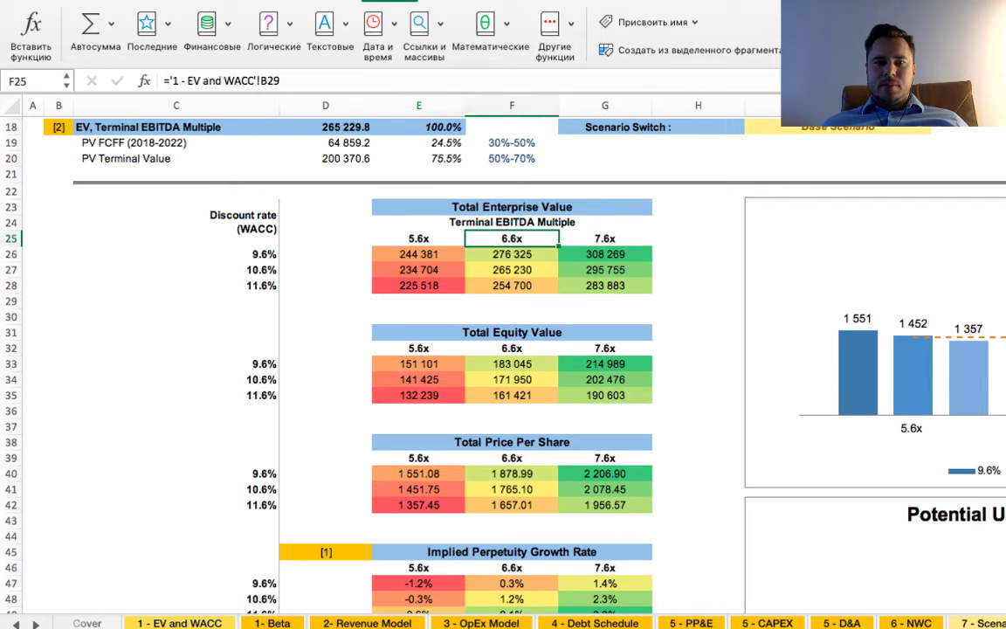
pyautogui.press('Left')
pyautogui.press('Left')
pyautogui.press('Left')
pyautogui.press('Right')
pyautogui.press('Right')
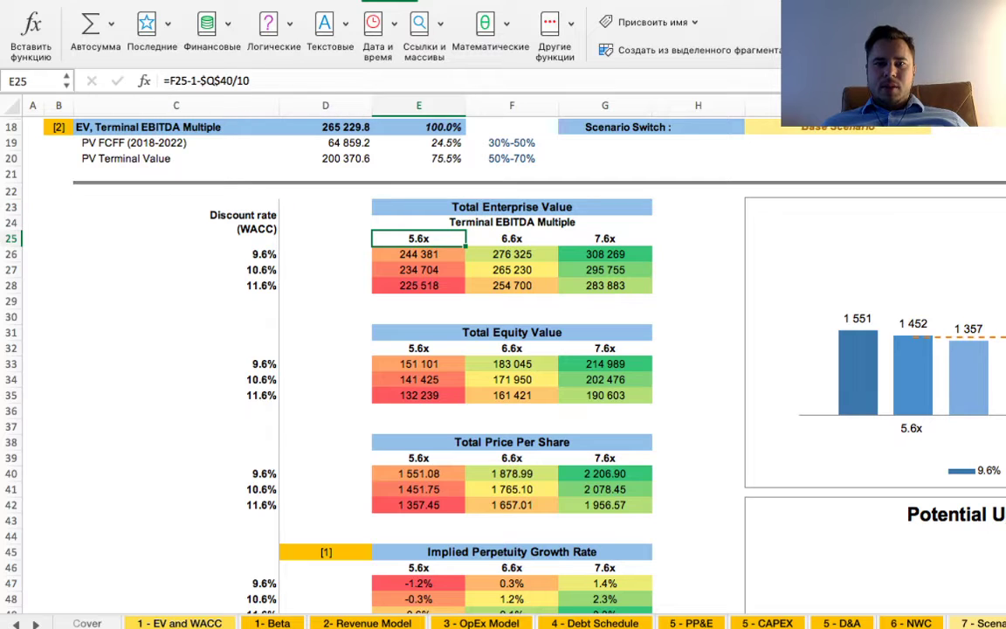
pyautogui.press('Right')
pyautogui.press('F2')
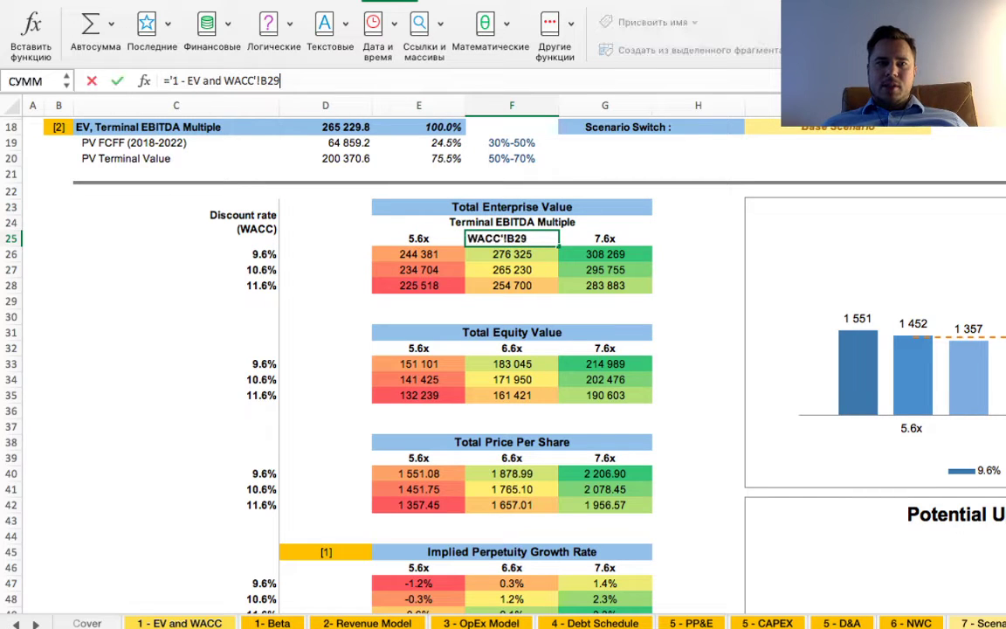
pyautogui.press('Return')
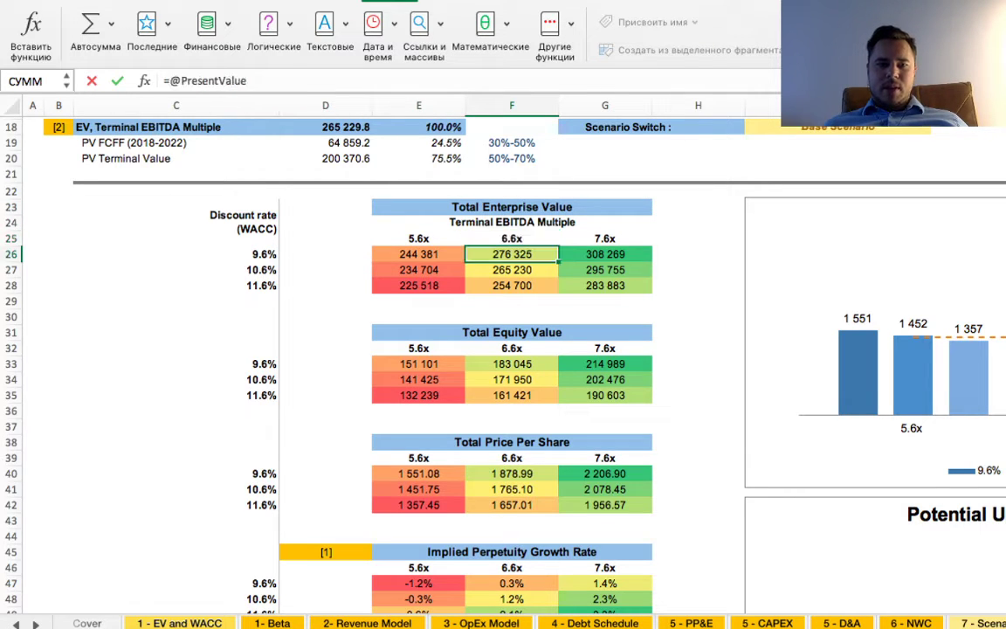
# - Inspect the Terminal (EV/EBITDA) formula in B29 of the 1 - EV and WACC sheet and return to the sensitivity tables
pyautogui.click(180, 622)
pyautogui.scroll(-3, 503, 350)
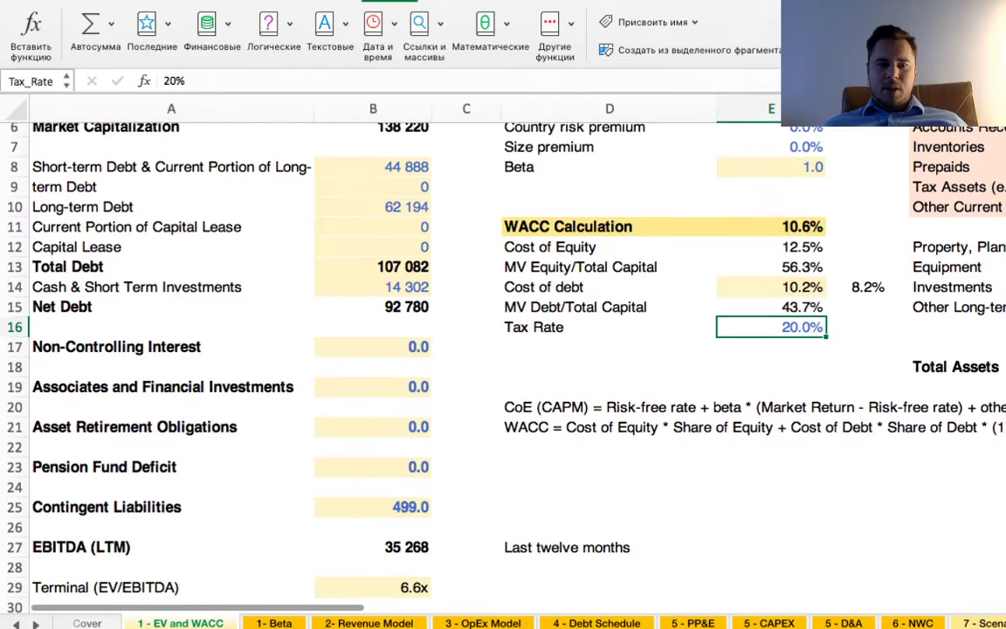
pyautogui.doubleClick(392, 515)
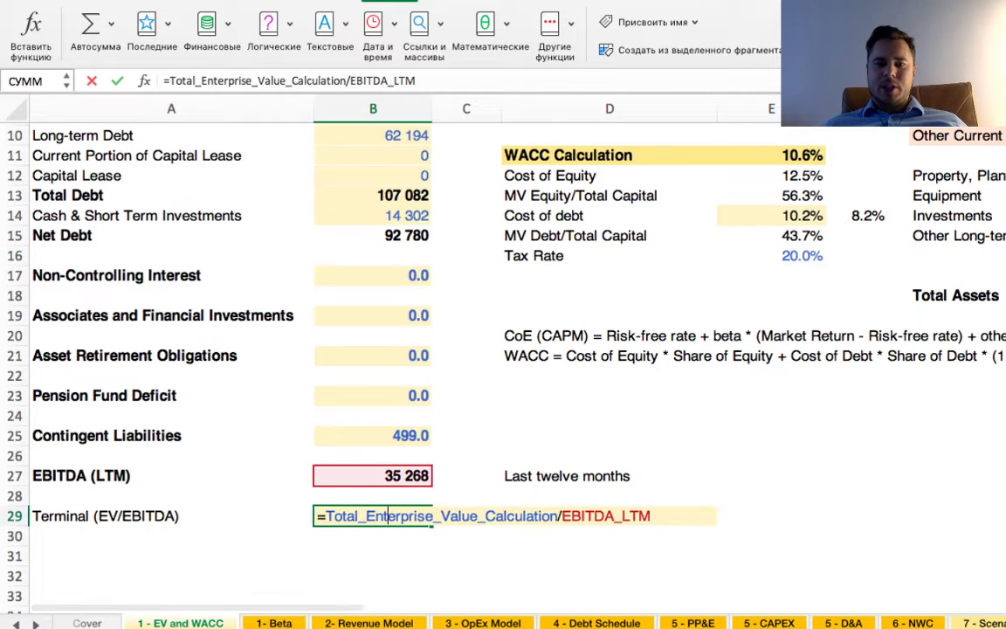
pyautogui.press('Return')
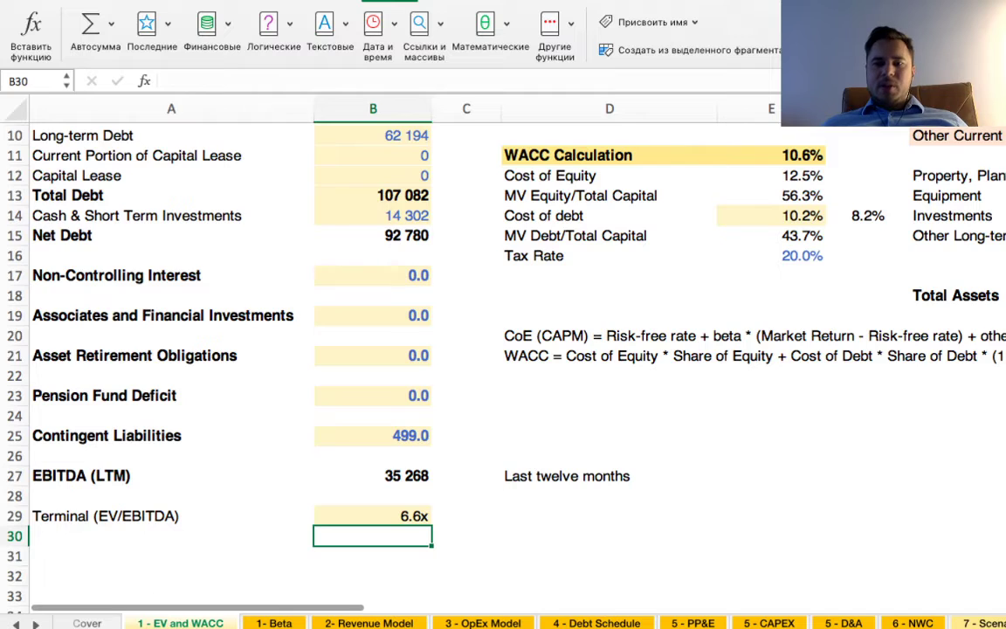
pyautogui.hotkey('ctrl', 'pagedown')
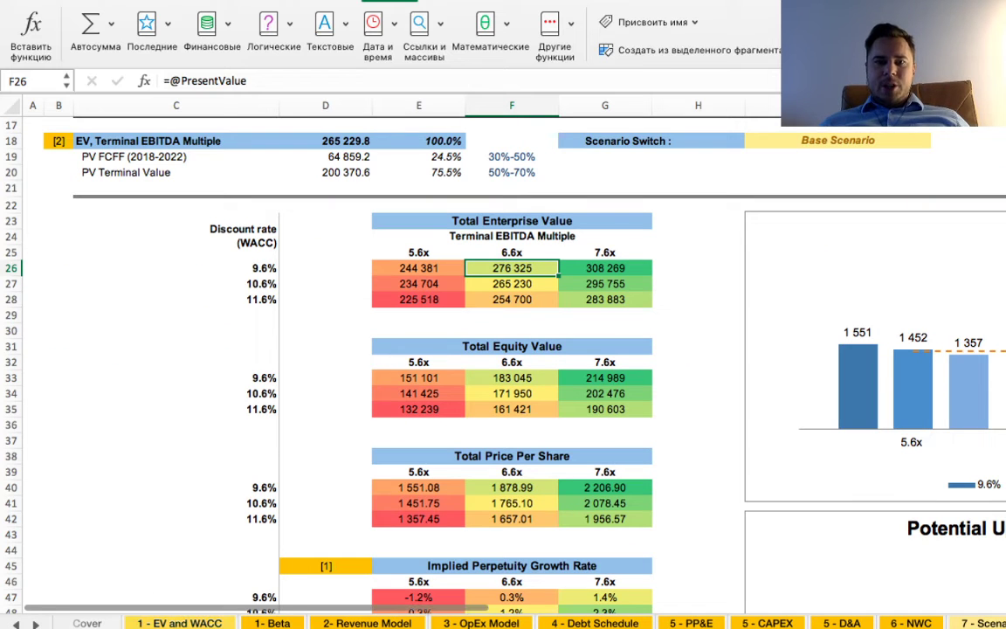
# - Compare the lower, middle and upper multiple formulas in row 25 with the discount rate formulas in C26 and C27
pyautogui.click(511, 236)
pyautogui.click(418, 252)
pyautogui.click(325, 251)
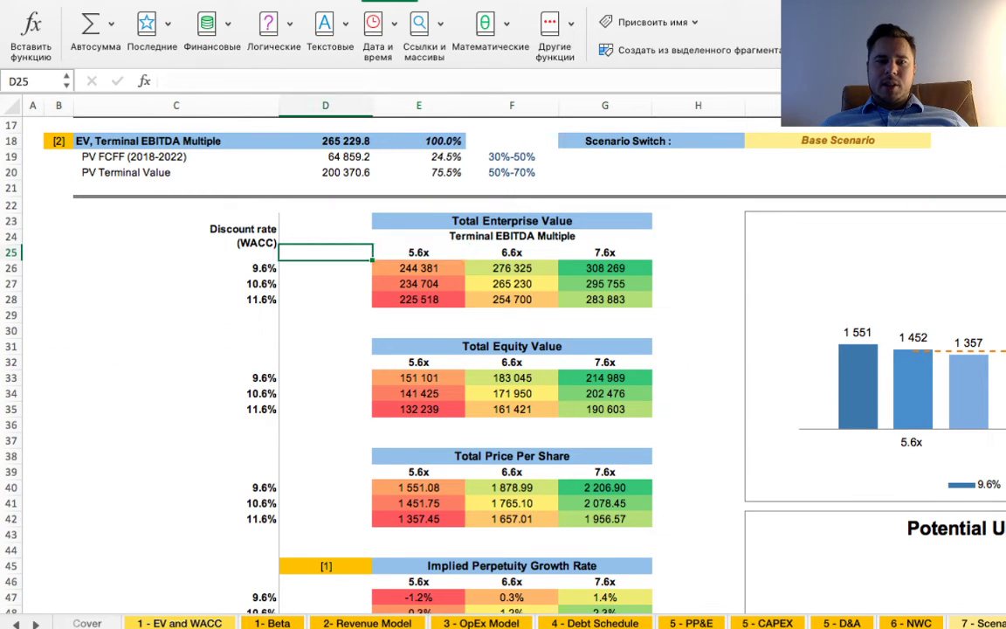
pyautogui.click(418, 252)
pyautogui.click(512, 251)
pyautogui.click(604, 251)
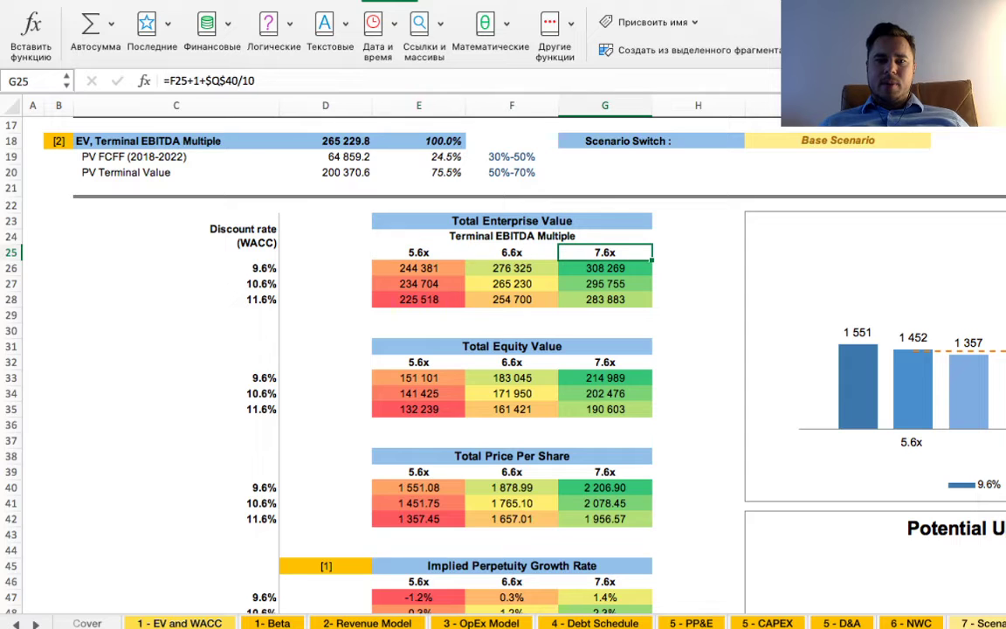
pyautogui.click(176, 268)
pyautogui.click(175, 284)
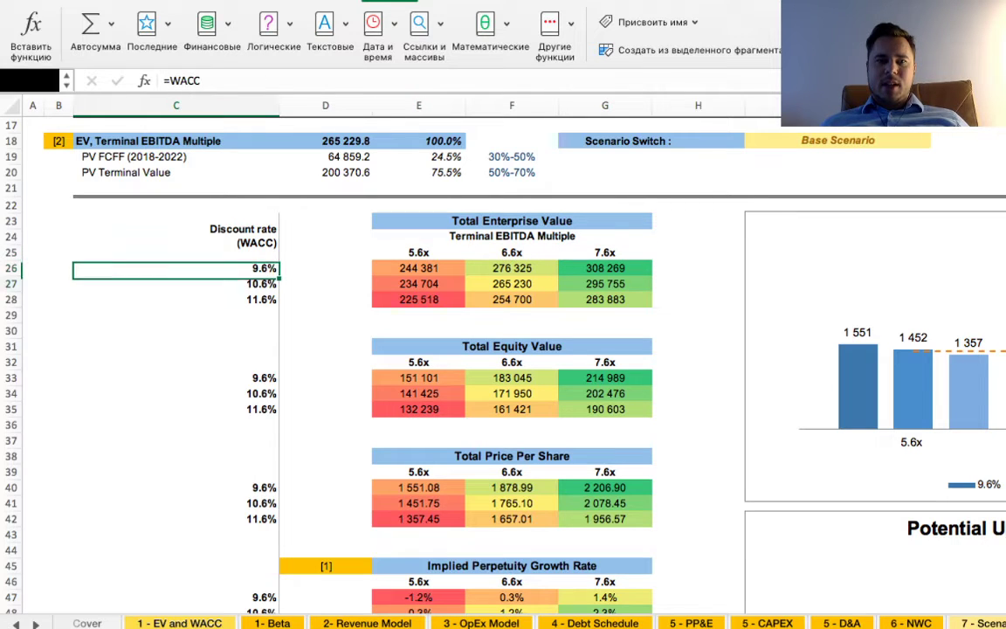
# - Clear the three discount rates in C26:C28 beside the Total Enterprise Value table
pyautogui.moveTo(175, 268); pyautogui.dragTo(175, 300)
pyautogui.press('Delete')
pyautogui.click(176, 284)
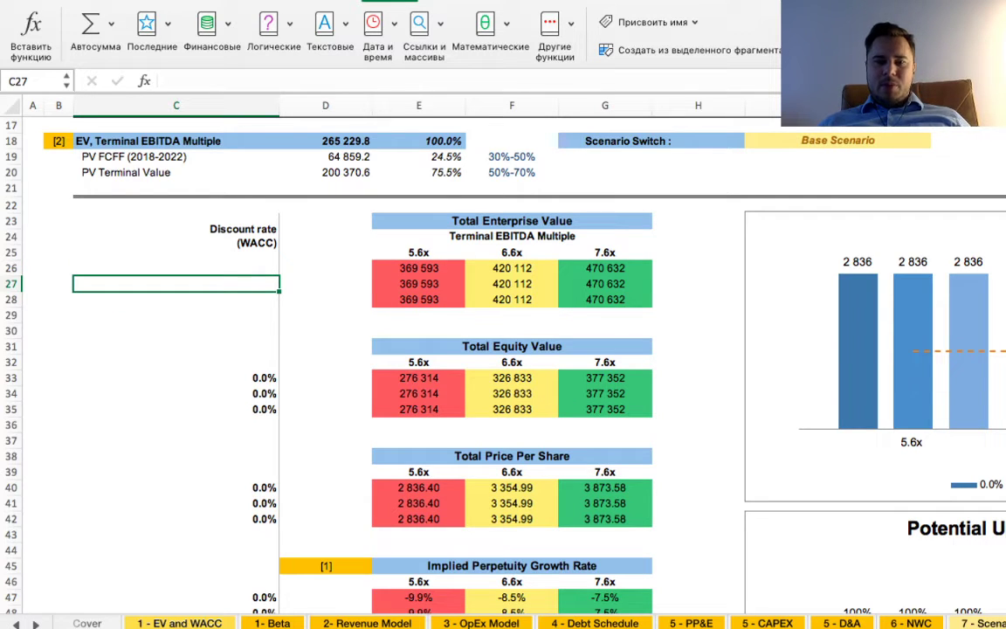
pyautogui.write('=')
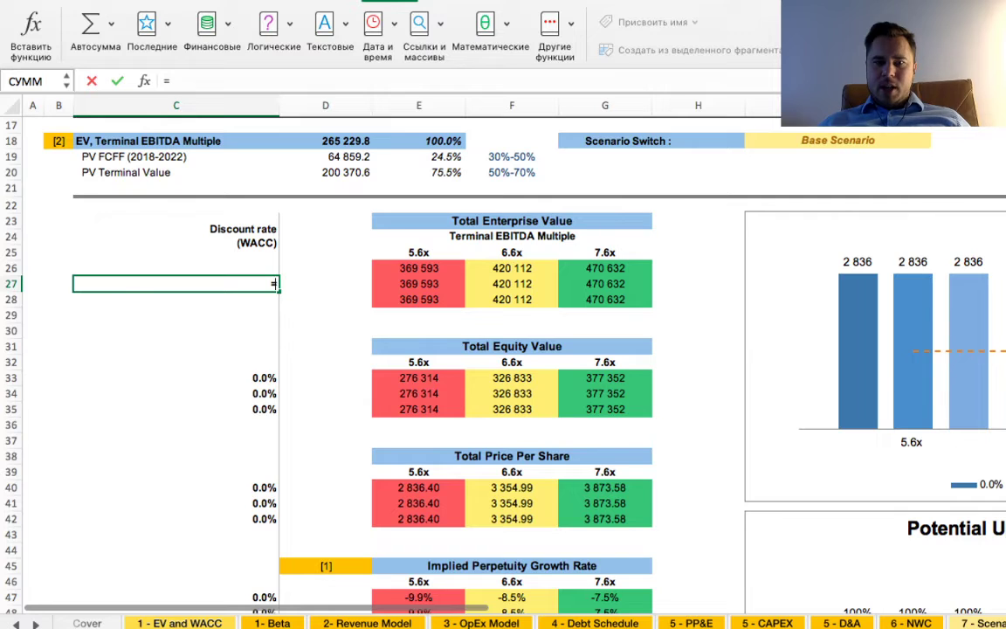
pyautogui.click(179, 622)
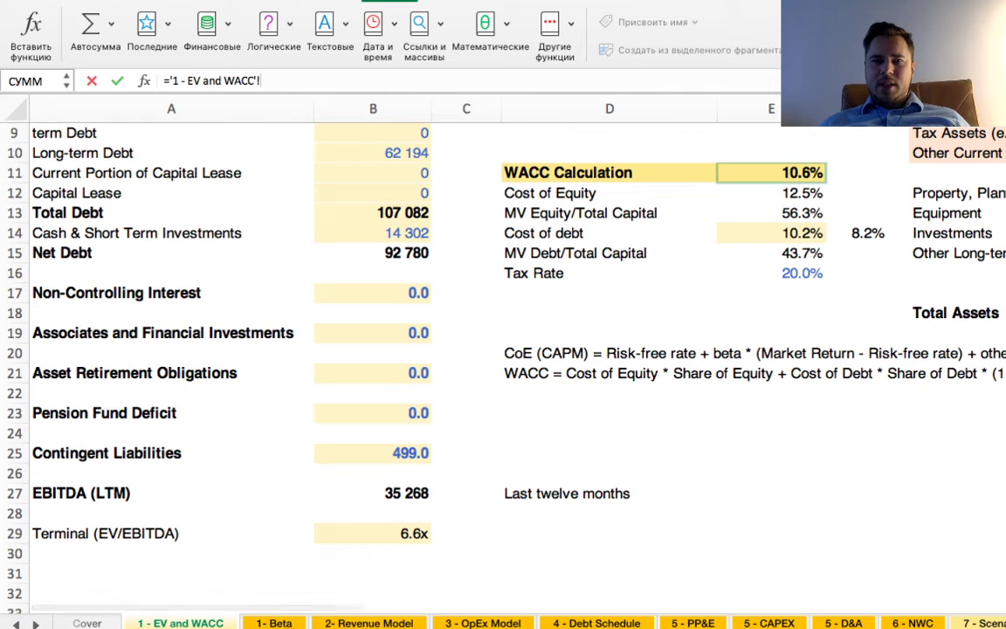
pyautogui.click(609, 333)
pyautogui.press('Escape')
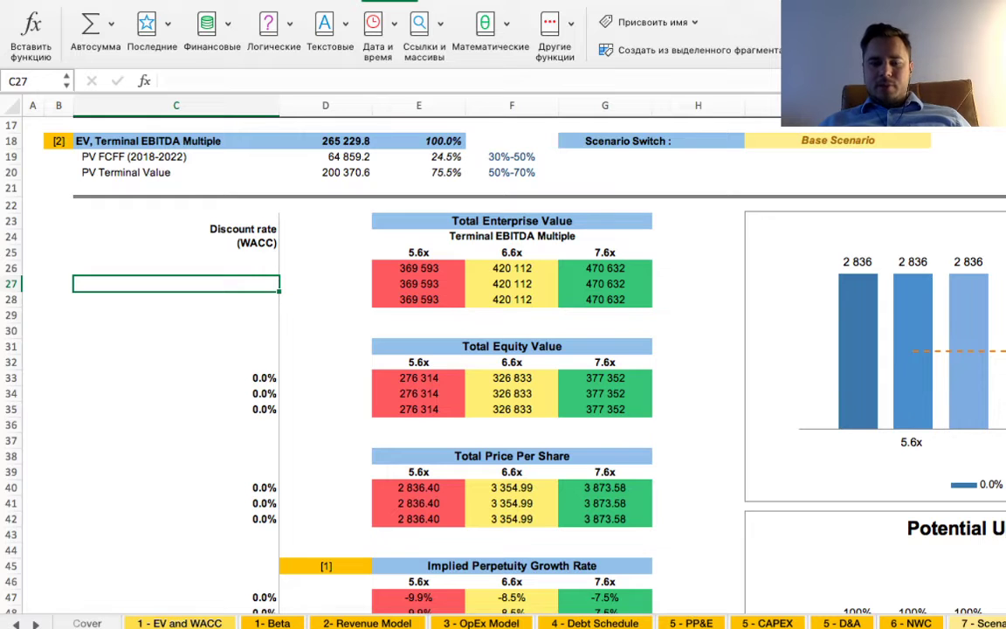
# - Enter =WACC in C27 as the middle discount rate of the Total Enterprise Value table
pyautogui.write('=цф')
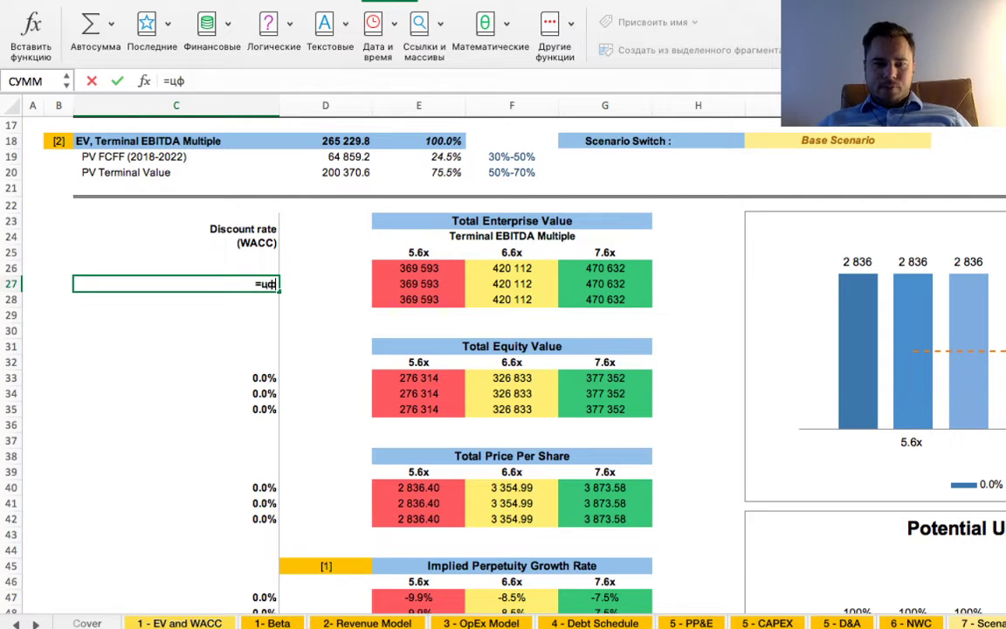
pyautogui.press('BackSpace')
pyautogui.press('BackSpace')
pyautogui.write('wacc')
pyautogui.press('Return')
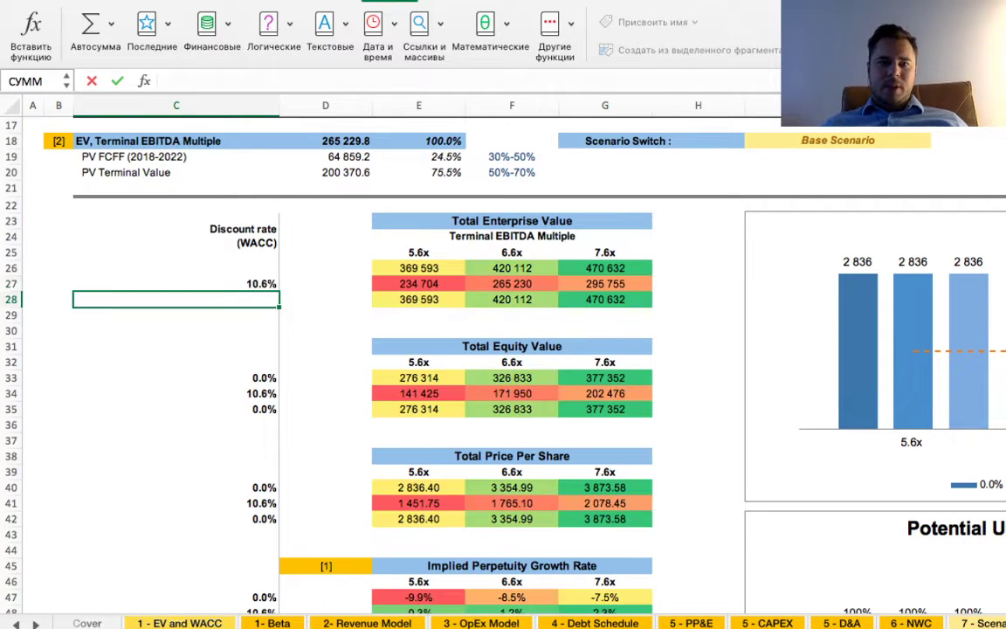
# - Enter the formula =-1%+C27 in C26 for the lower discount rate
pyautogui.press('Up')
pyautogui.press('Up')
pyautogui.press('Down')
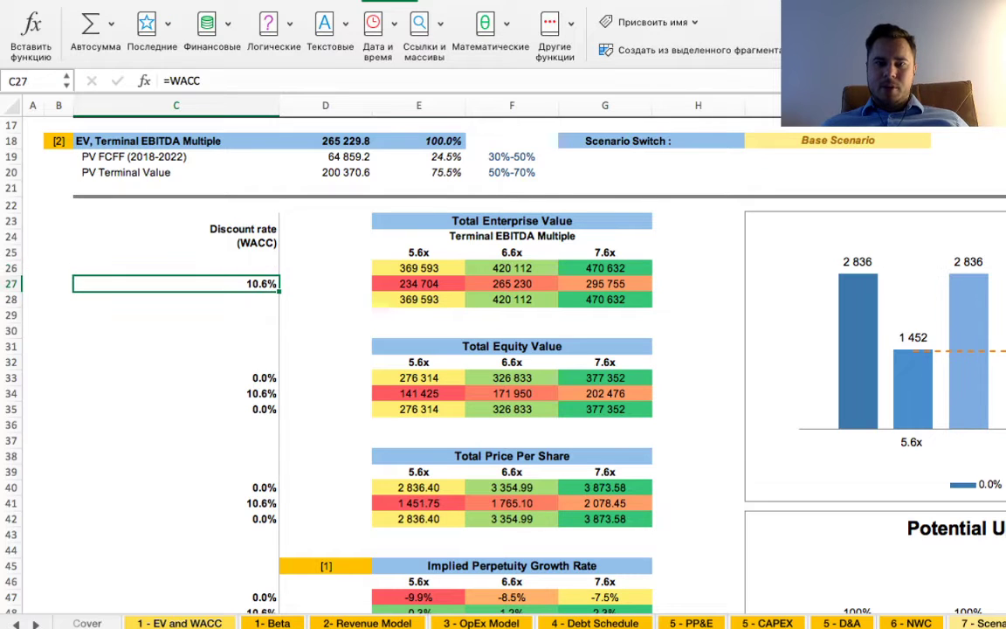
pyautogui.press('Up')
pyautogui.write('=')
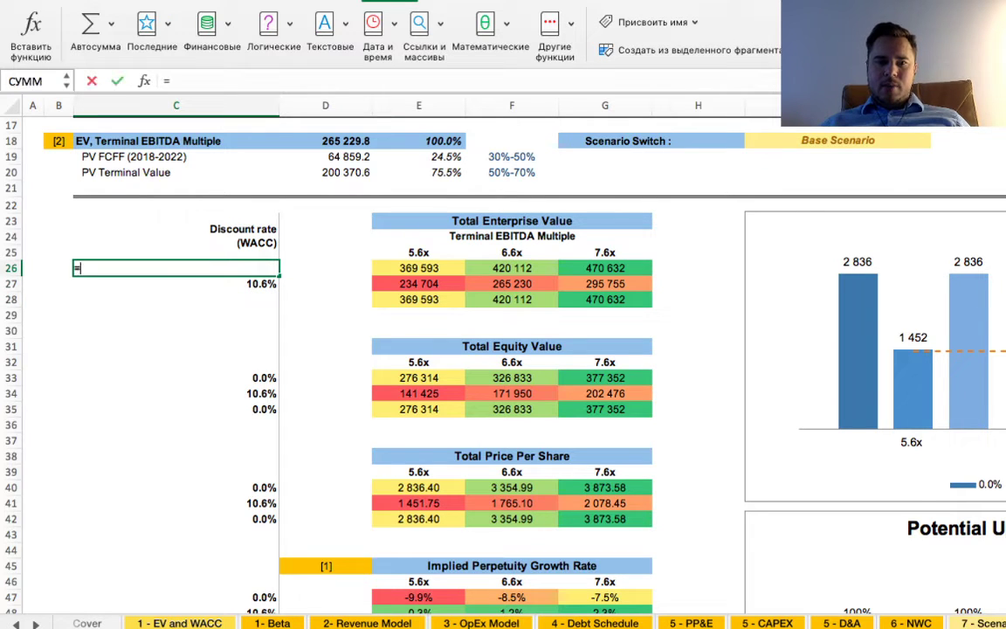
pyautogui.write('-1%')
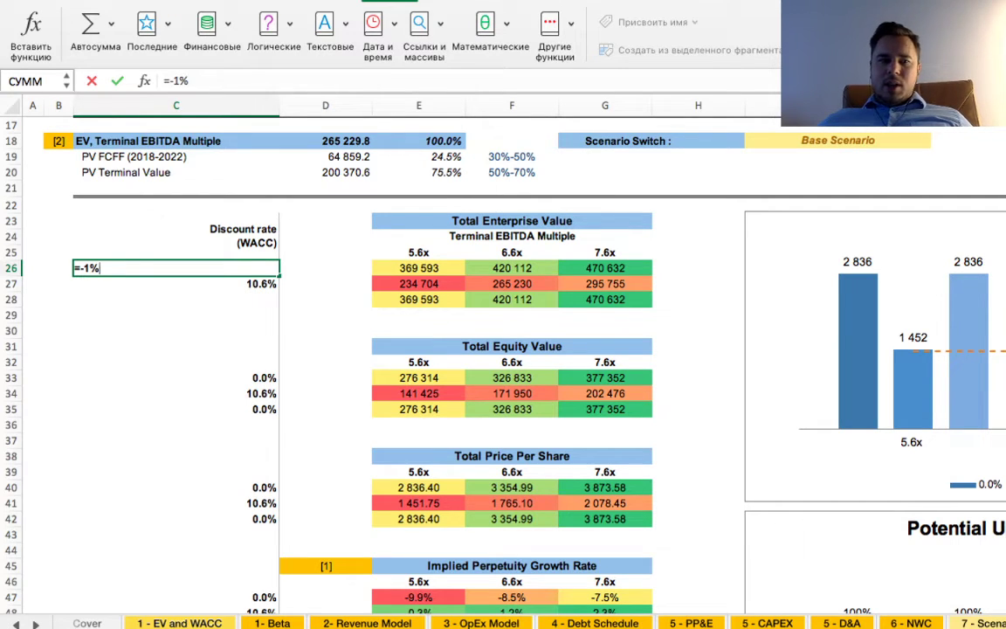
pyautogui.write('+')
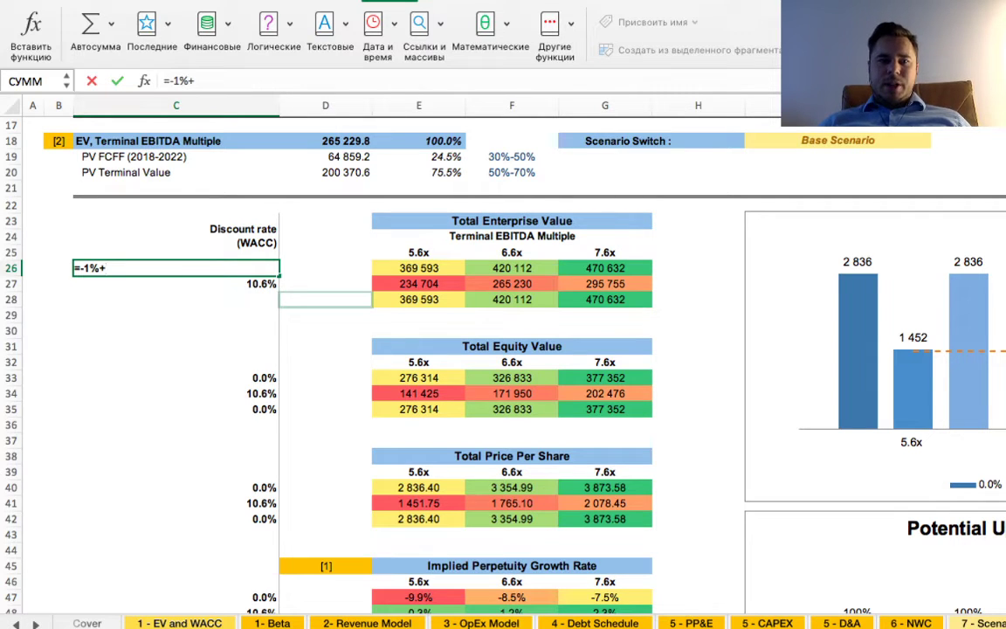
pyautogui.click(175, 284)
pyautogui.press('Return')
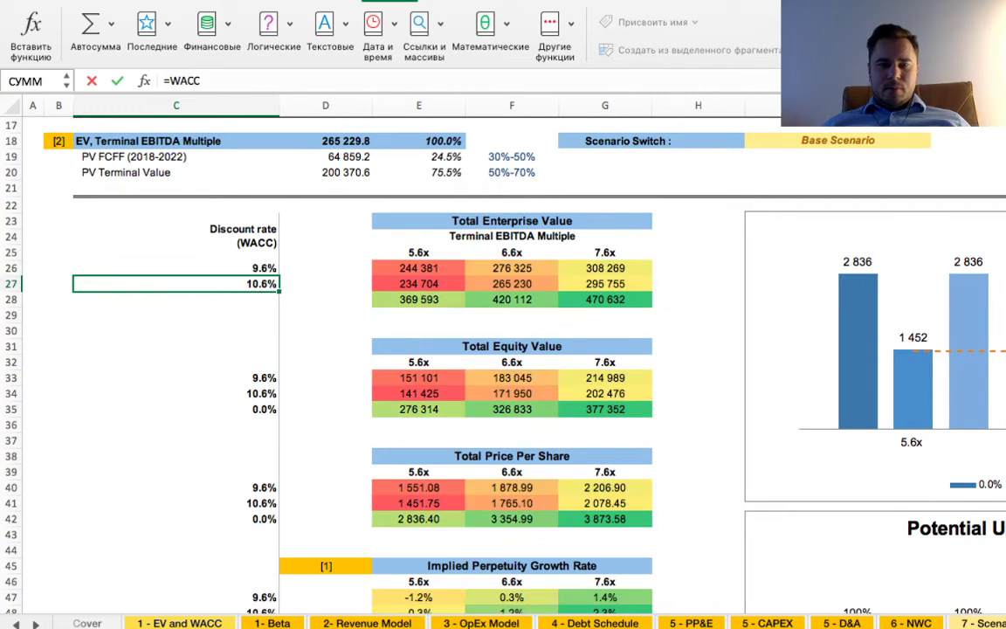
# - Enter the formula =C27+1% in C28 for the upper discount rate
pyautogui.click(176, 299)
pyautogui.write('=')
pyautogui.click(176, 284)
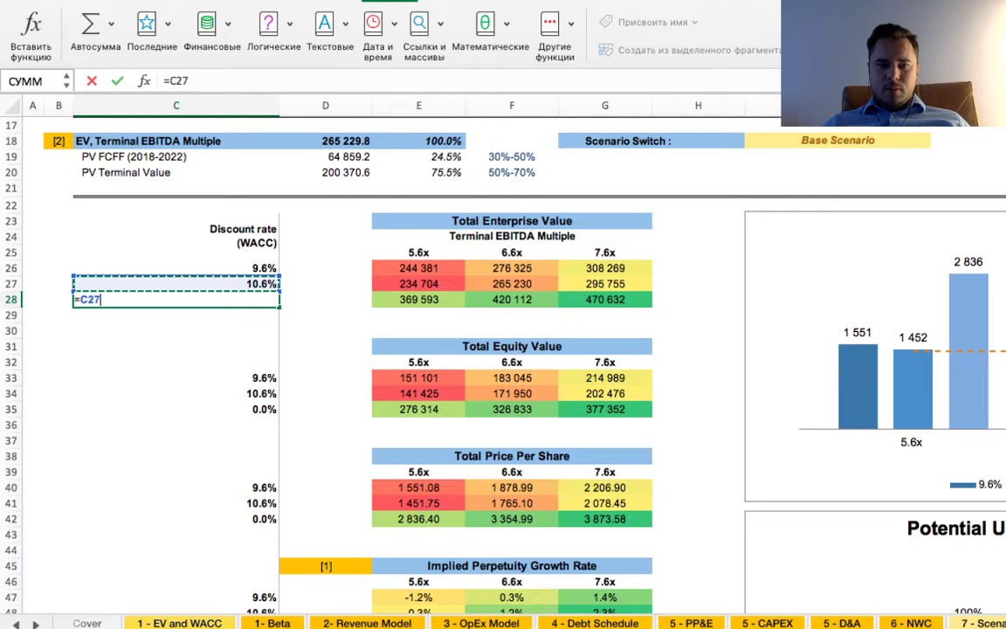
pyautogui.write('+`')
pyautogui.write('1')
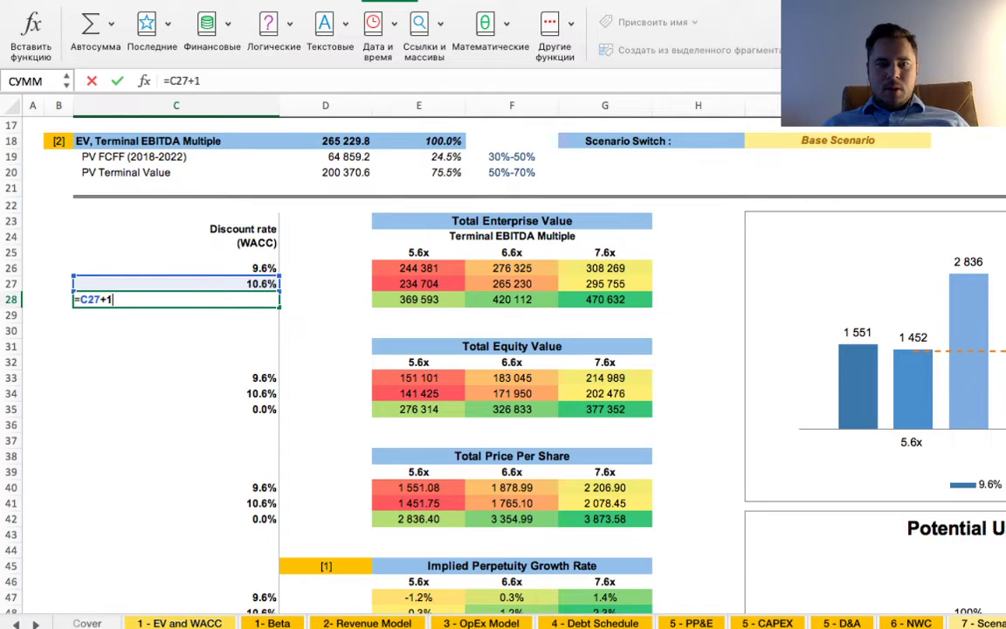
pyautogui.write('%')
pyautogui.press('Return')
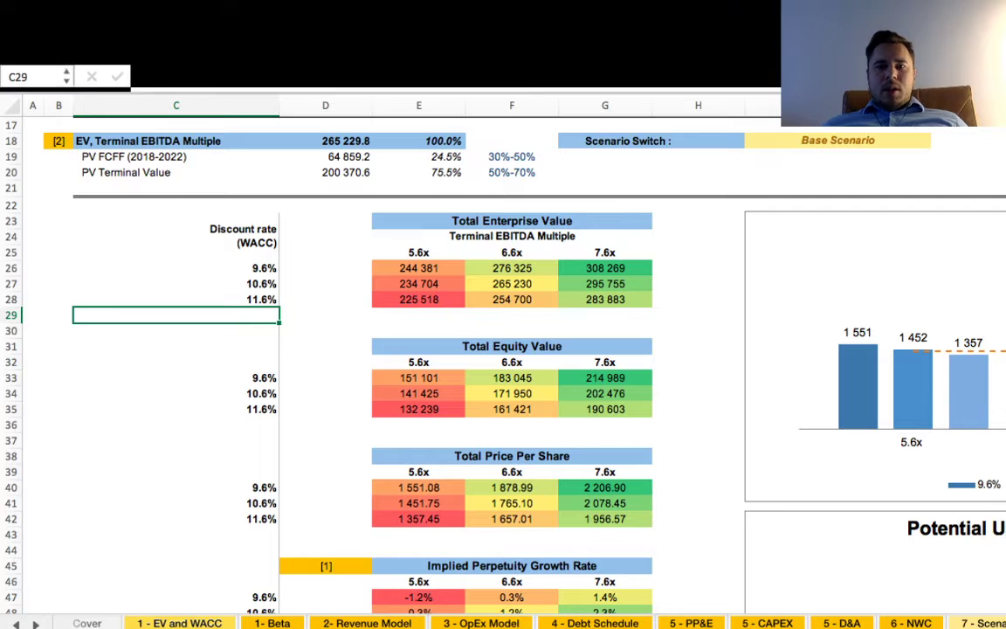
# - Examine the PresentValue formula in E26, the cells it references and the definition of that name
pyautogui.scroll(-1, 453, 349)
pyautogui.scroll(-1, 452, 350)
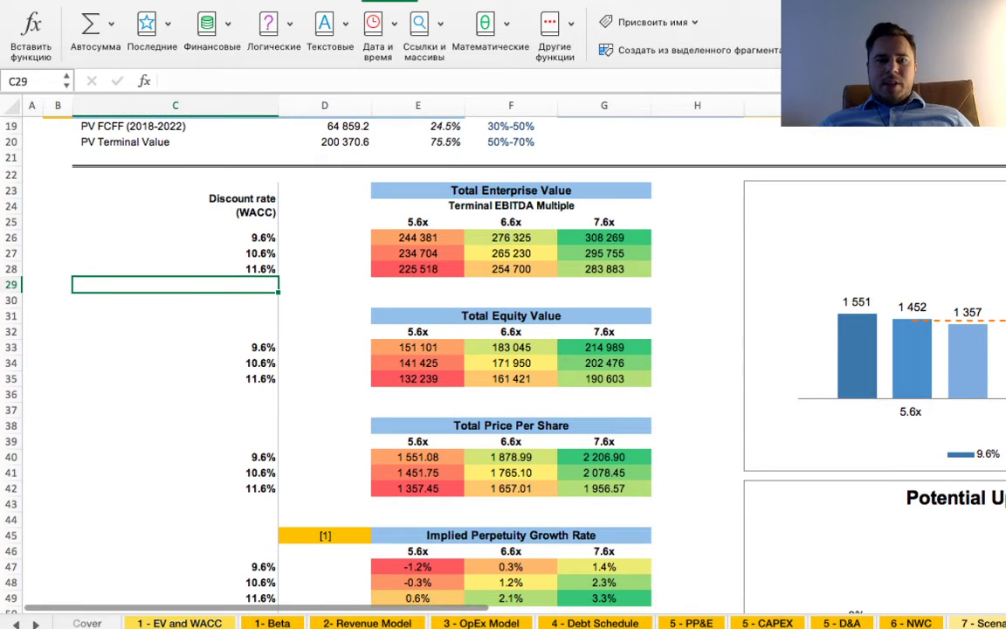
pyautogui.click(418, 238)
pyautogui.press('F2')
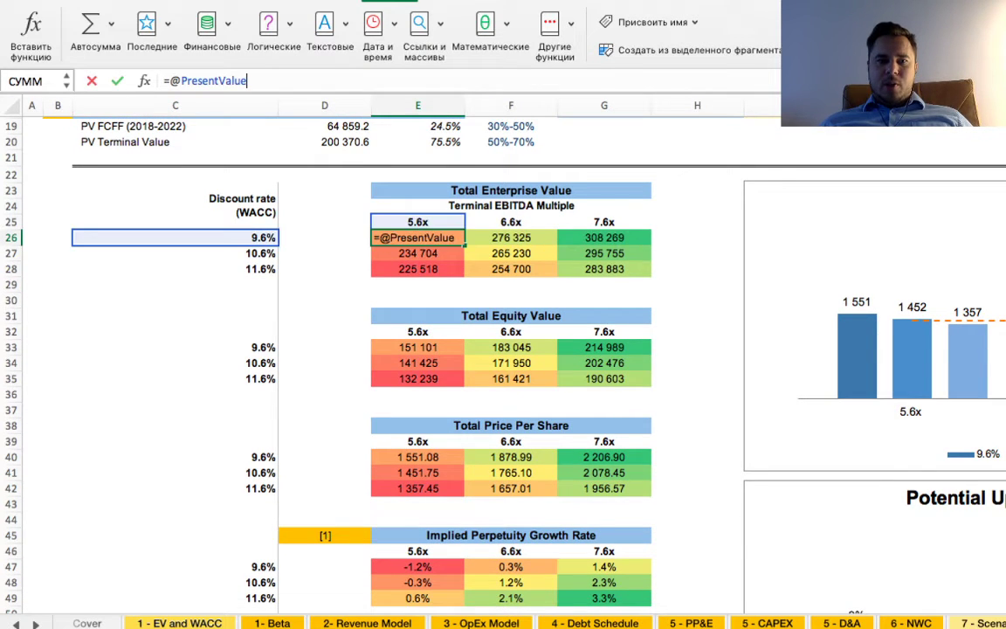
pyautogui.scroll(4, 452, 349)
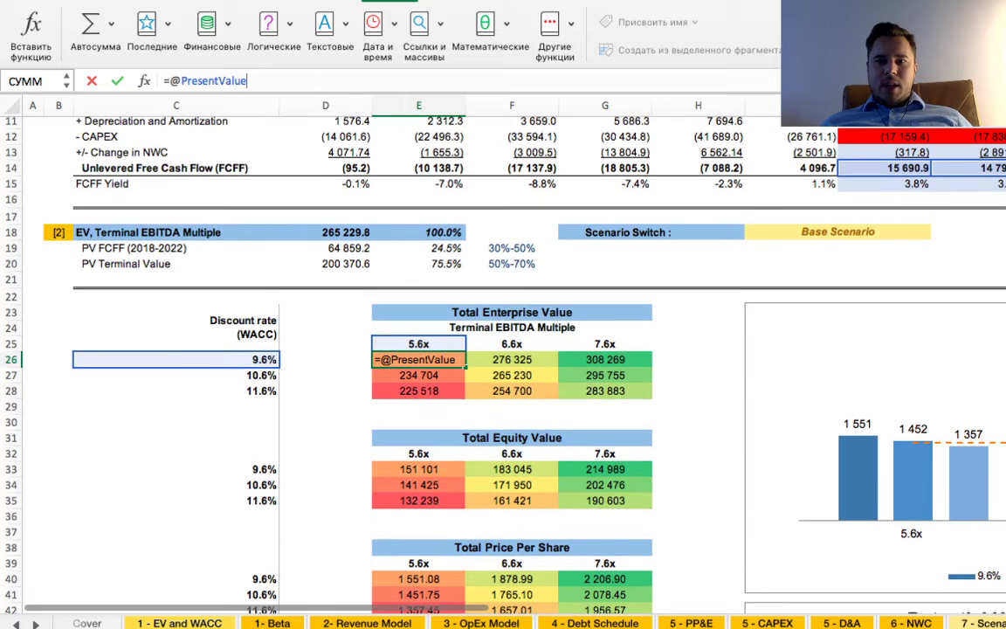
pyautogui.scroll(1, 452, 349)
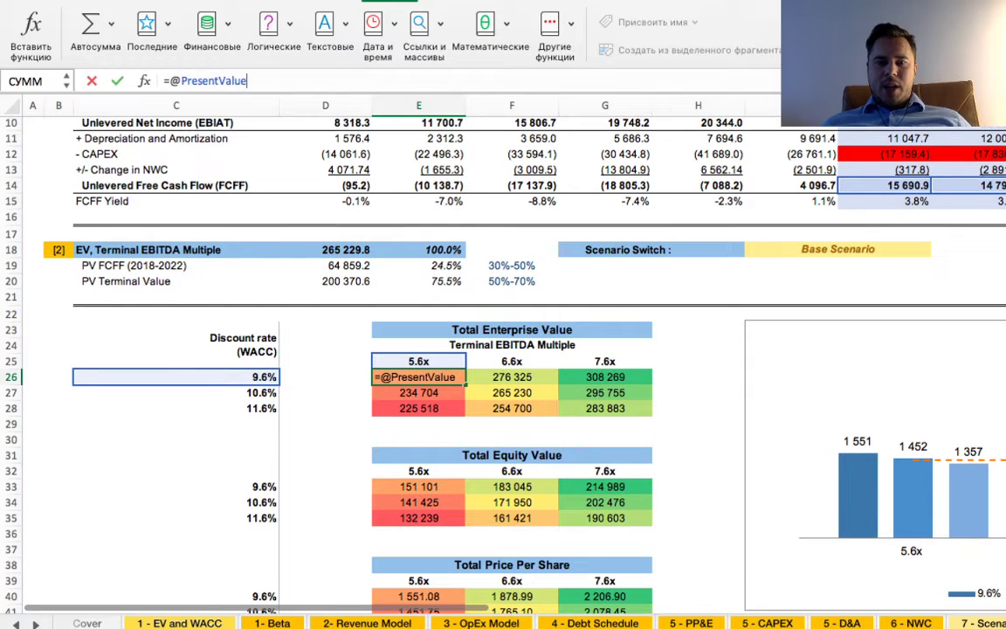
pyautogui.press('Return')
pyautogui.press('Up')
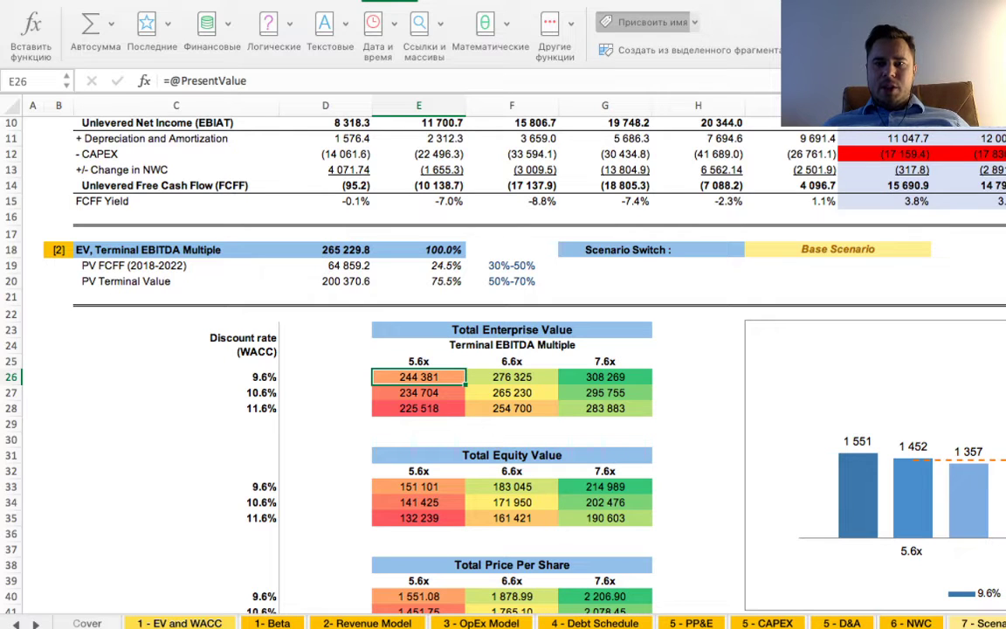
pyautogui.click(642, 22)
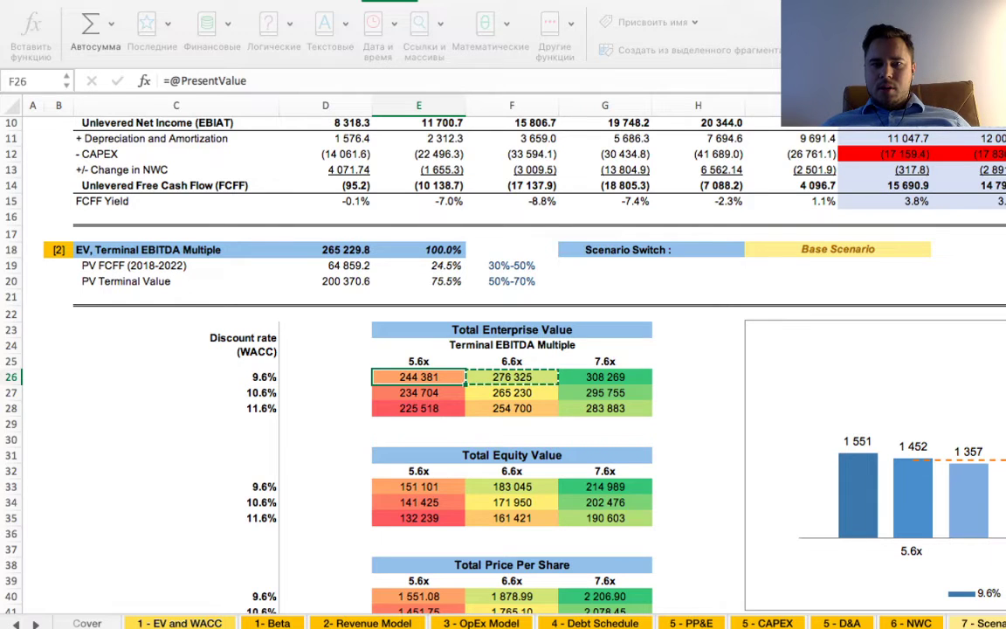
pyautogui.hscroll(3, 503, 350)
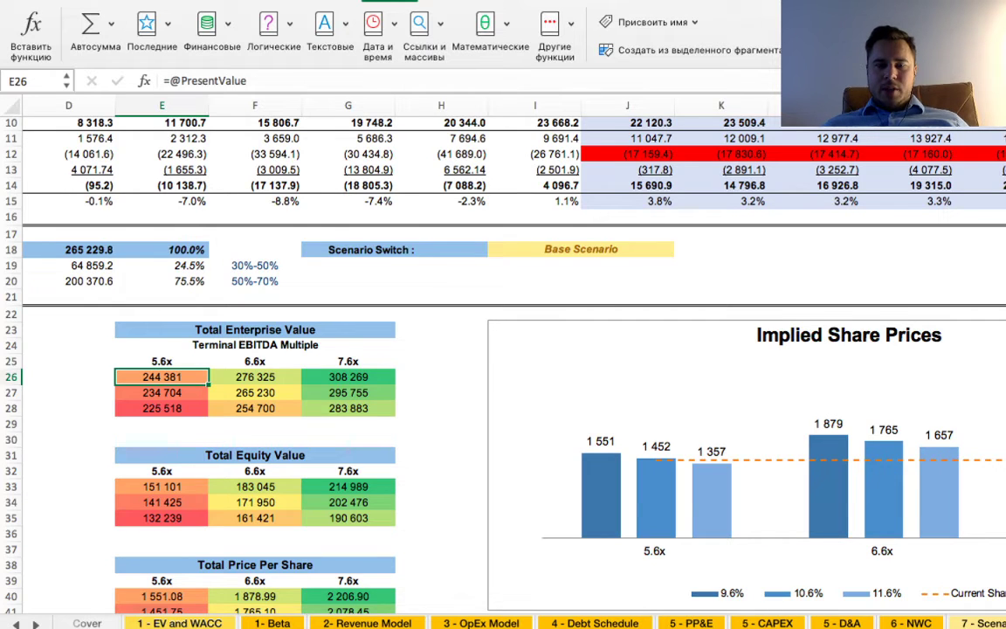
# - Examine the projected 2018–2022 FCFF in row 14 and the 2022 EBITDA formula in N8
pyautogui.scroll(3, 502, 349)
pyautogui.hscroll(-1, 503, 349)
pyautogui.hscroll(2, 503, 350)
pyautogui.scroll(-1, 503, 349)
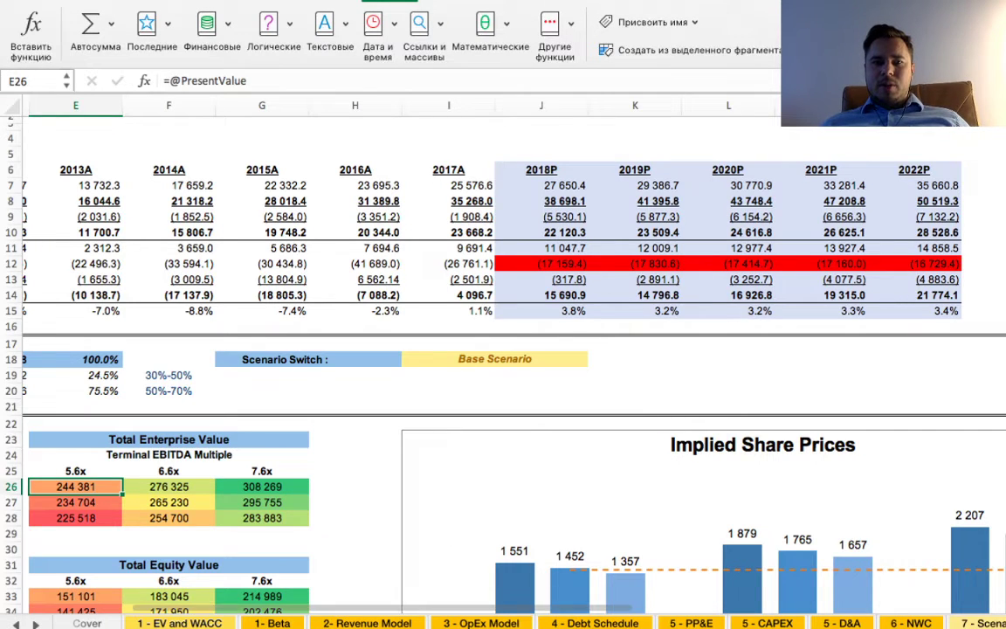
pyautogui.hscroll(-2, 503, 349)
pyautogui.scroll(-1, 503, 349)
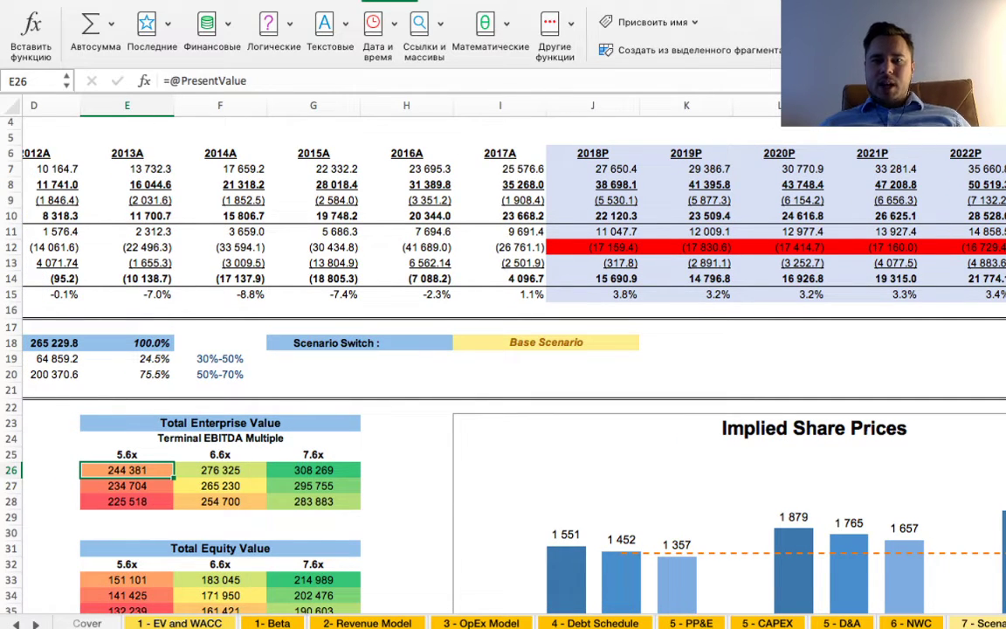
pyautogui.moveTo(592, 278); pyautogui.dragTo(968, 278)
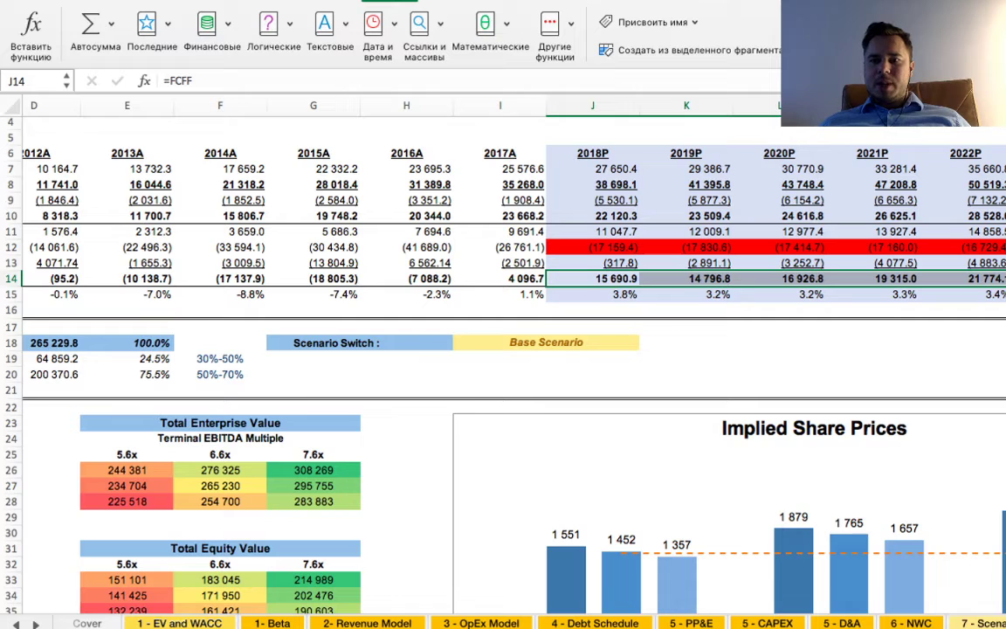
pyautogui.click(965, 185)
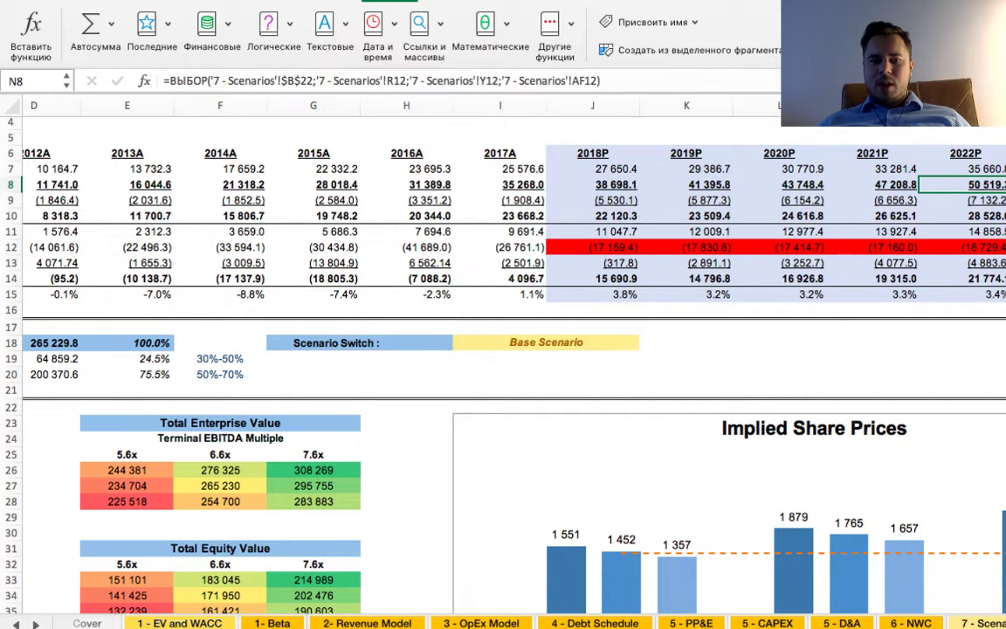
# - Examine the middle terminal EBITDA multiple in F25 and compare the central enterprise value in F27 with the EV in D18
pyautogui.click(313, 422)
pyautogui.click(219, 454)
pyautogui.hscroll(-3, 503, 358)
pyautogui.scroll(1, 502, 358)
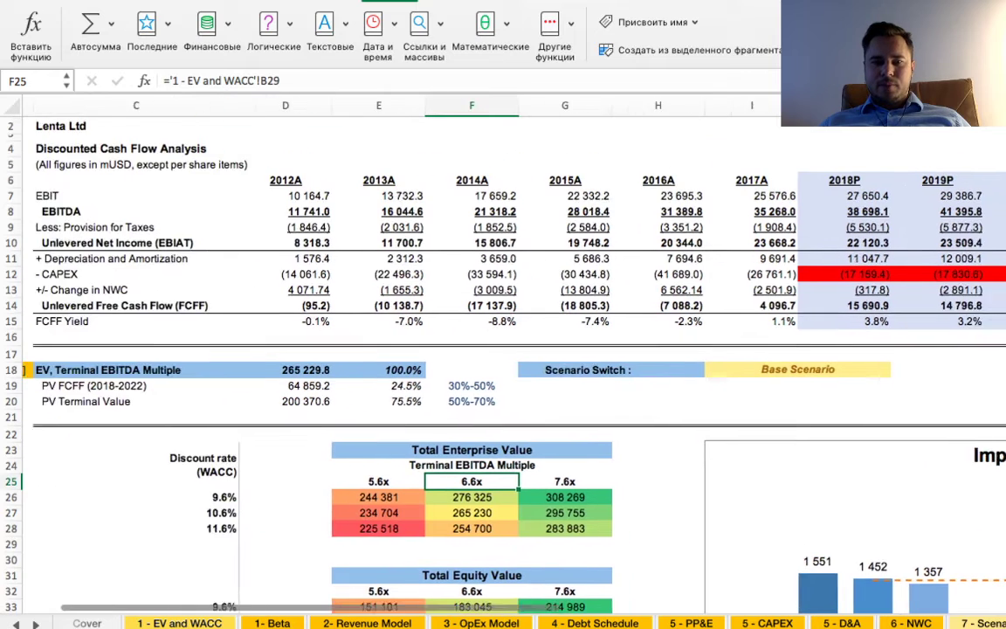
pyautogui.scroll(-3, 503, 358)
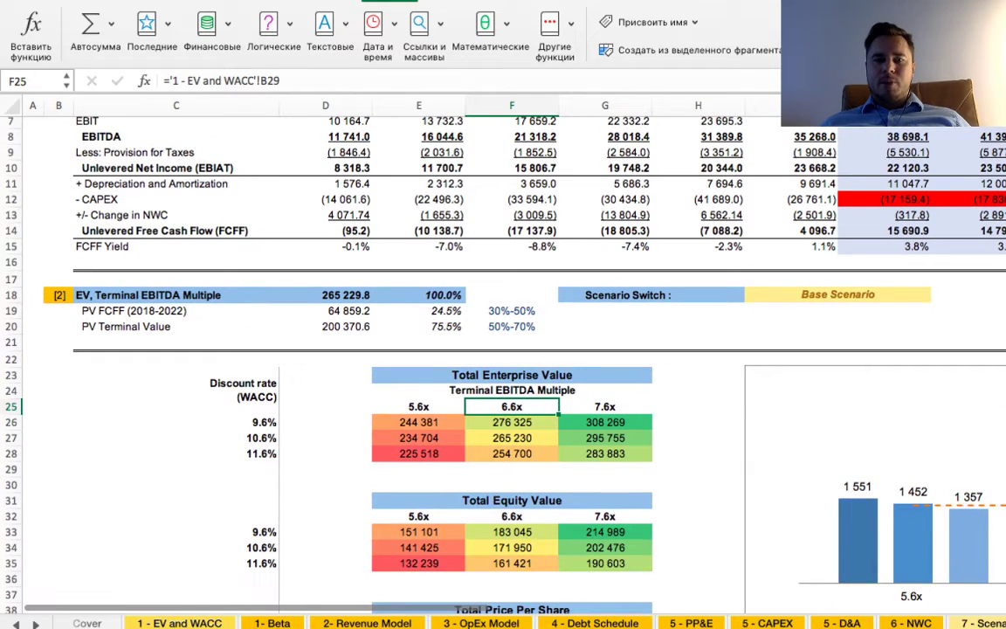
pyautogui.click(512, 438)
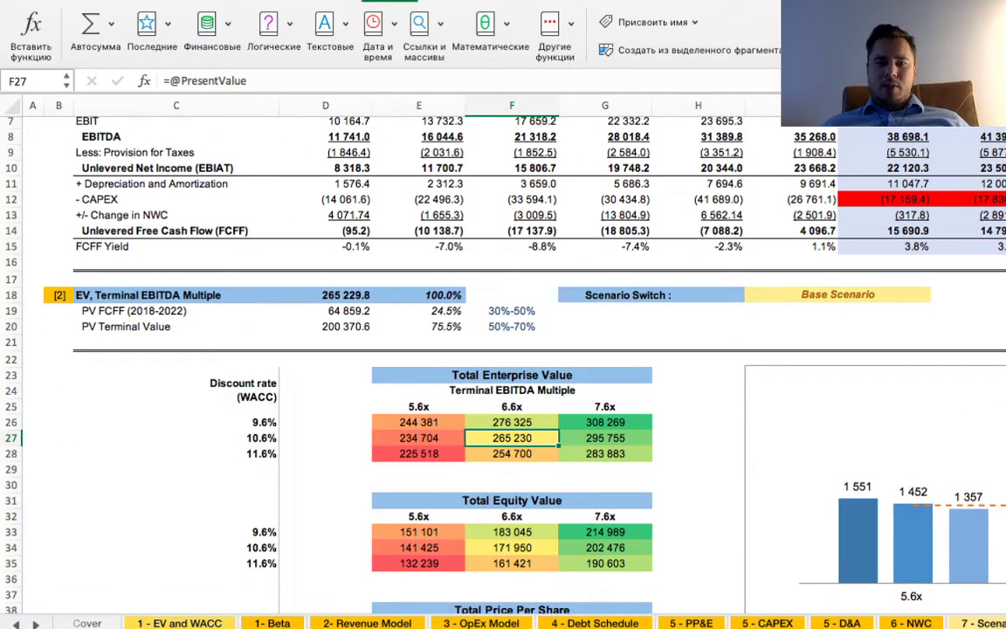
pyautogui.click(325, 294)
pyautogui.click(512, 438)
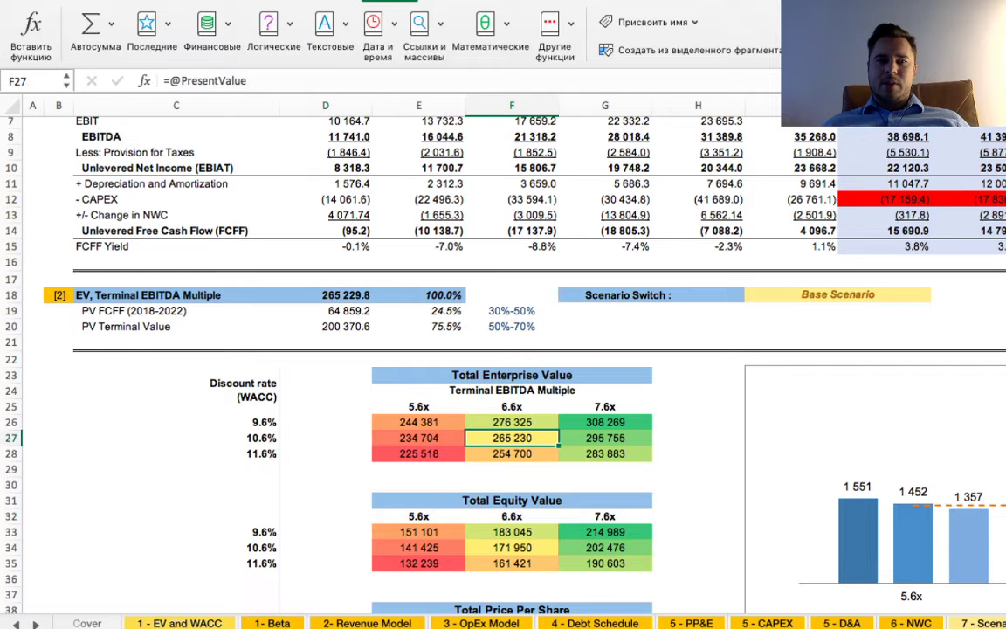
# - Replace the '1 - EV and WACC'!E11 discount rate reference in the PV FCFF formula in D19 with the name WACC
pyautogui.click(325, 310)
pyautogui.doubleClick(324, 310)
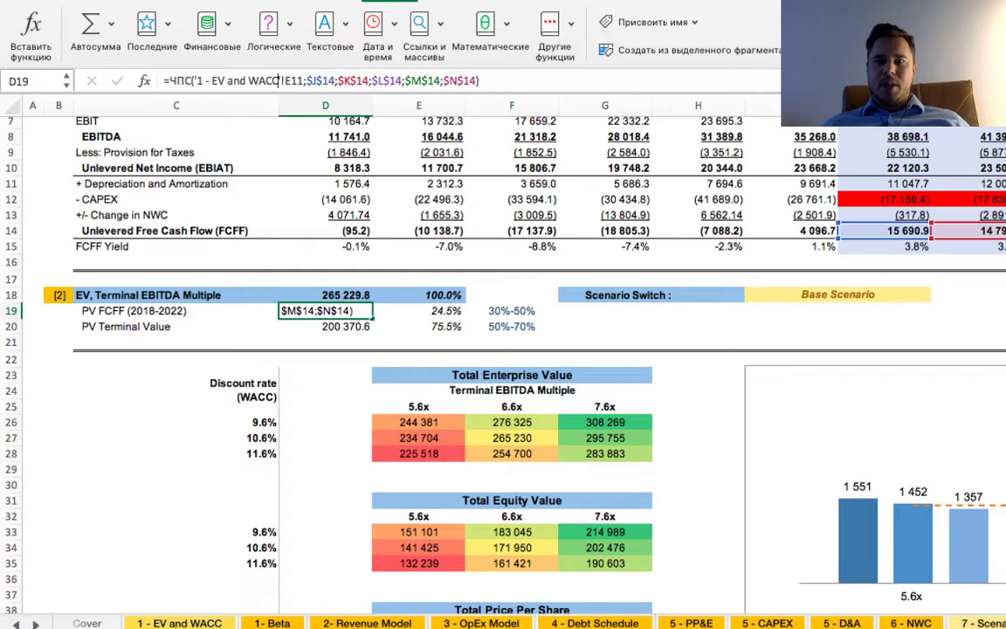
pyautogui.hscroll(4, 324, 310)
pyautogui.hscroll(1, 503, 349)
pyautogui.scroll(1, 503, 349)
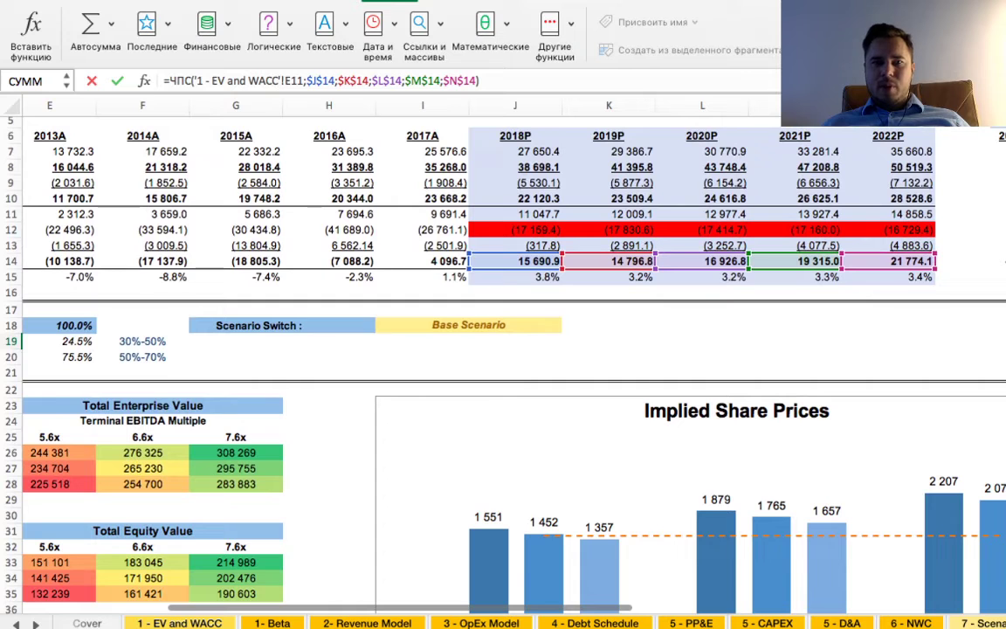
pyautogui.hscroll(-5, 502, 349)
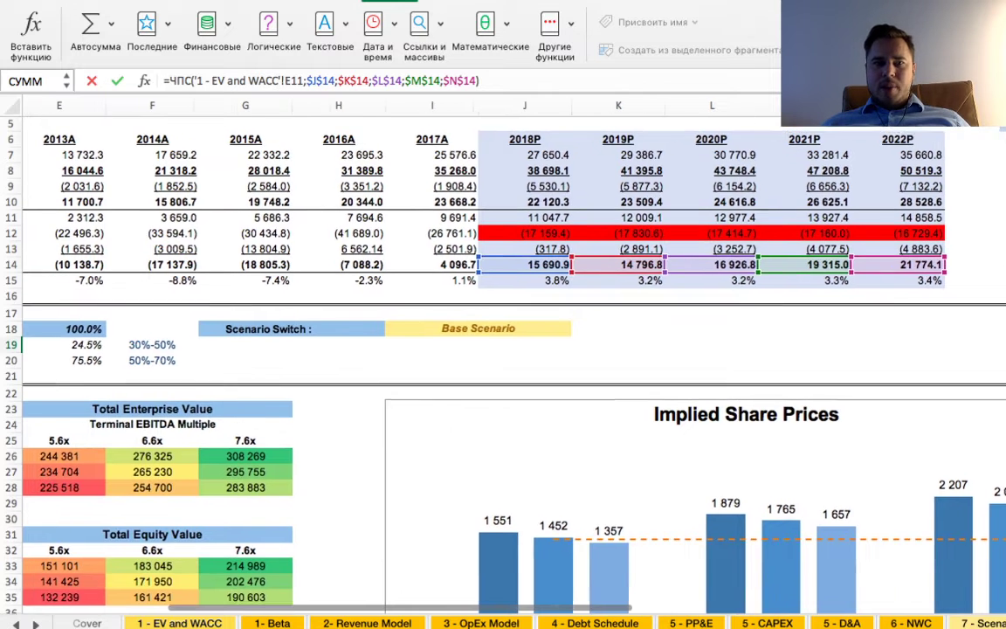
pyautogui.scroll(-1, 503, 349)
pyautogui.click(280, 80)
pyautogui.press('BackSpace')
pyautogui.press('BackSpace')
pyautogui.press('BackSpace')
pyautogui.press('BackSpace')
pyautogui.press('BackSpace')
pyautogui.press('BackSpace')
pyautogui.press('BackSpace')
pyautogui.press('BackSpace')
pyautogui.press('BackSpace')
pyautogui.press('BackSpace')
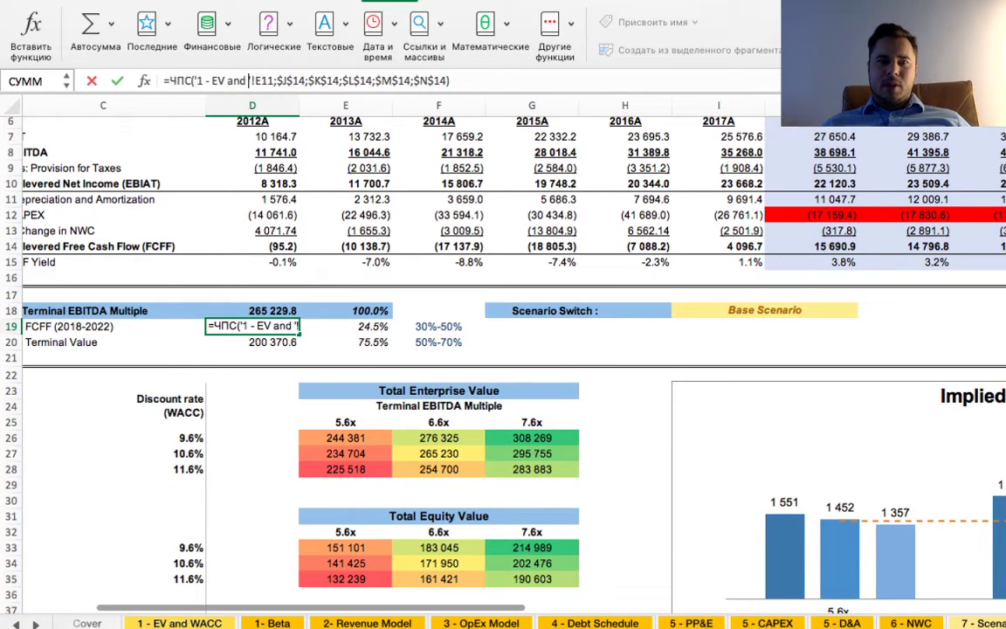
pyautogui.press('BackSpace')
pyautogui.press('BackSpace')
pyautogui.press('BackSpace')
pyautogui.press('BackSpace')
pyautogui.press('BackSpace')
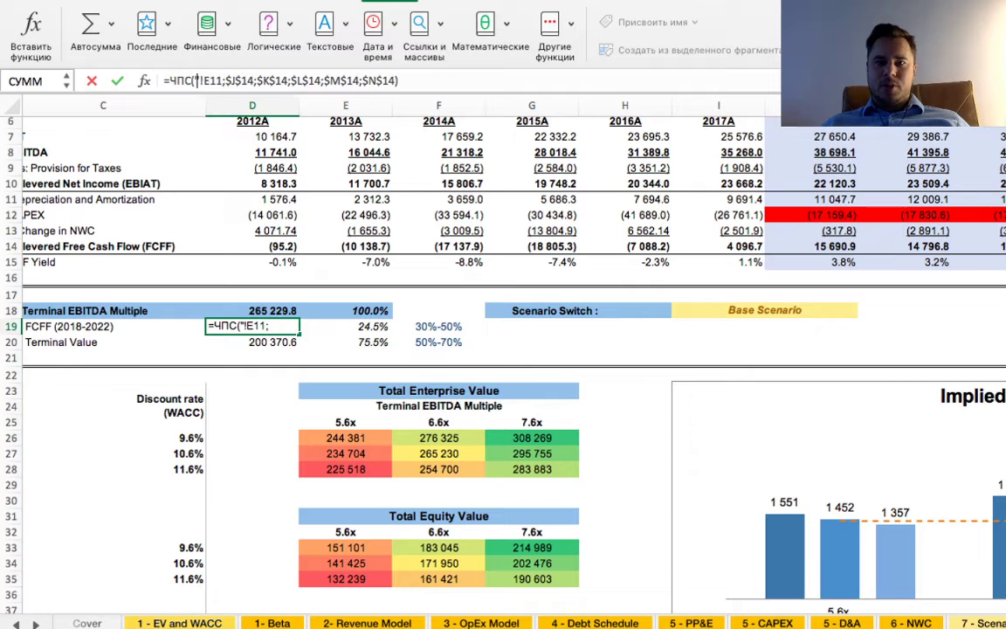
pyautogui.write('wacc')
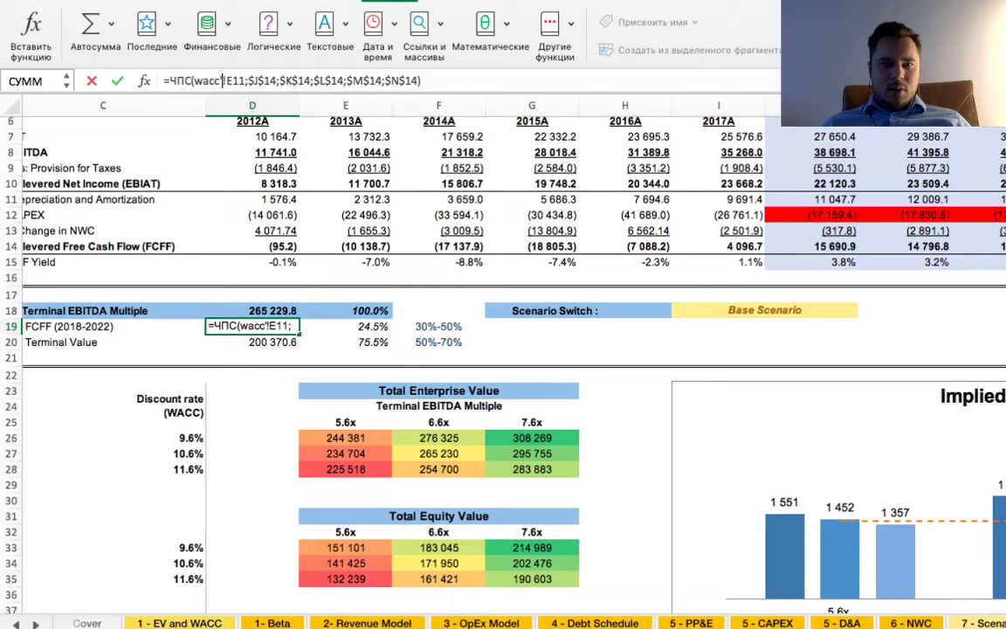
pyautogui.press('Delete')
pyautogui.press('Delete')
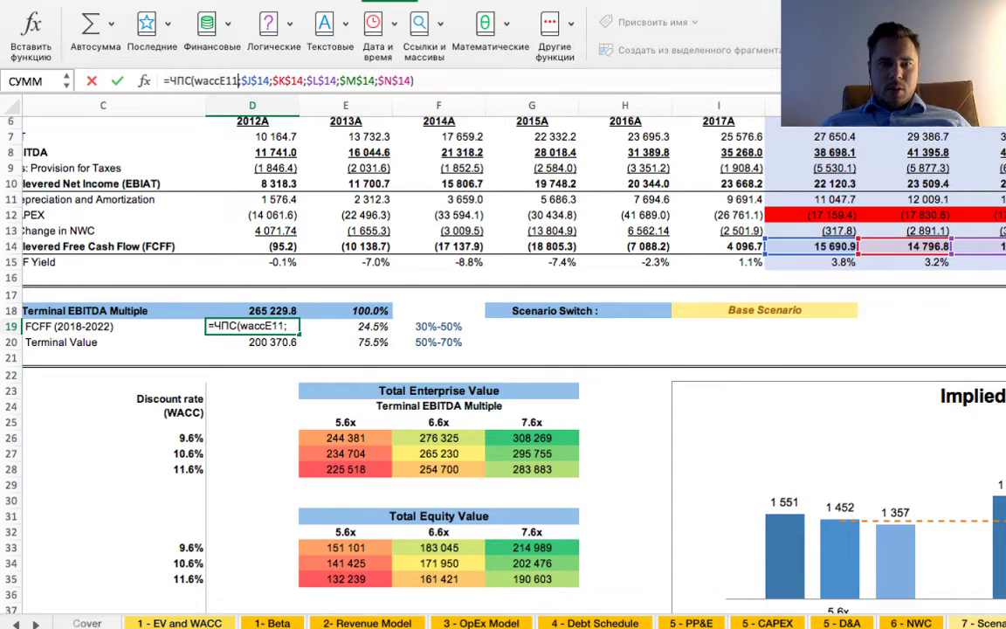
pyautogui.press('Delete')
pyautogui.press('Delete')
pyautogui.press('Delete')
pyautogui.press('Delete')
pyautogui.press('Return')
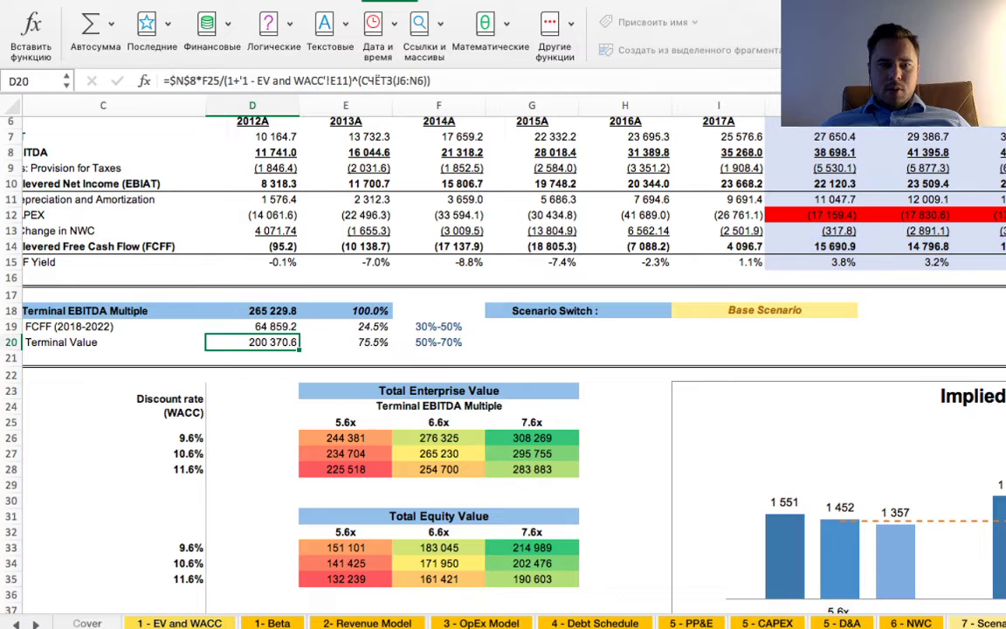
pyautogui.click(251, 326)
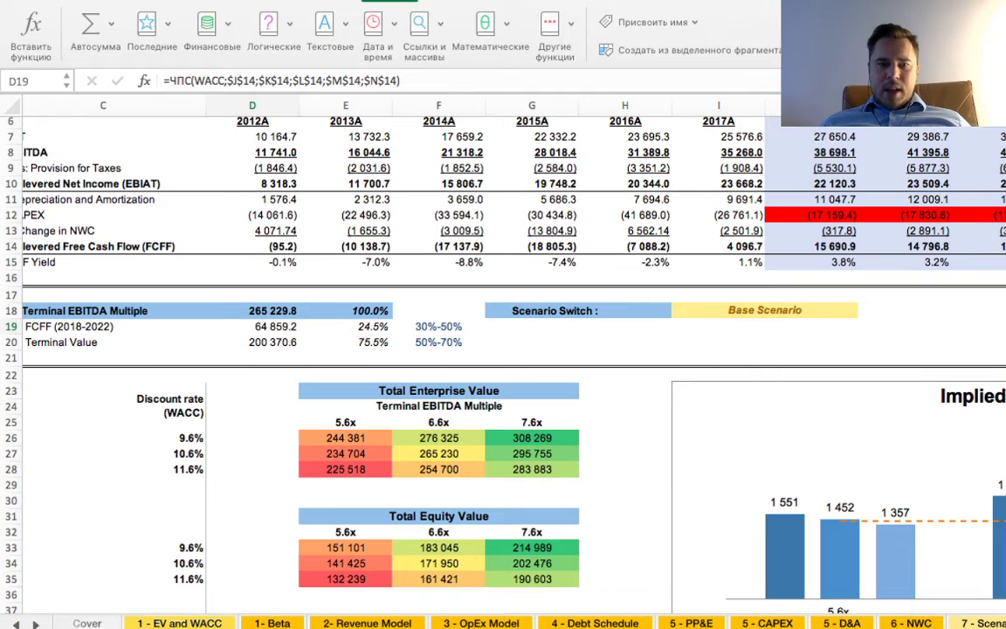
# - Replace the '1 - EV and WACC'!E11 reference in the PV Terminal Value formula in D20 with the name WACC
pyautogui.click(252, 341)
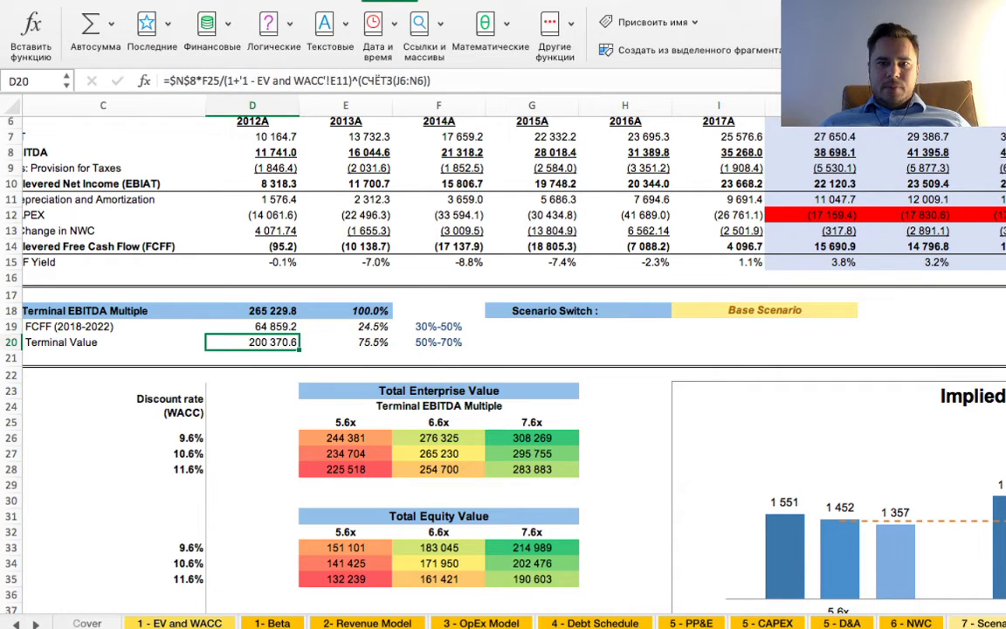
pyautogui.click(252, 326)
pyautogui.click(251, 341)
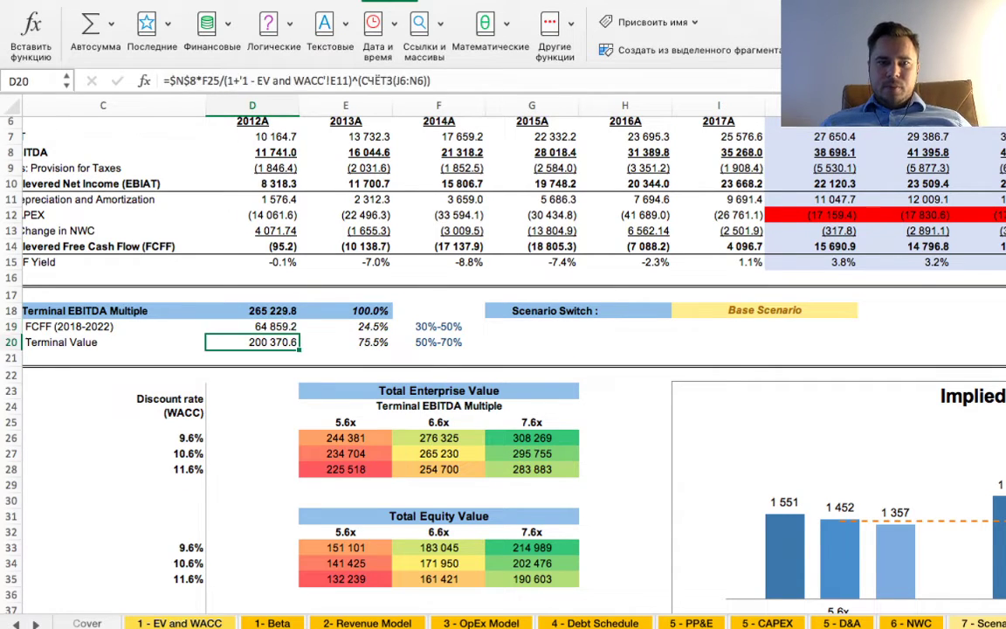
pyautogui.click(293, 80)
pyautogui.scroll(3, 503, 358)
pyautogui.hscroll(1, 503, 358)
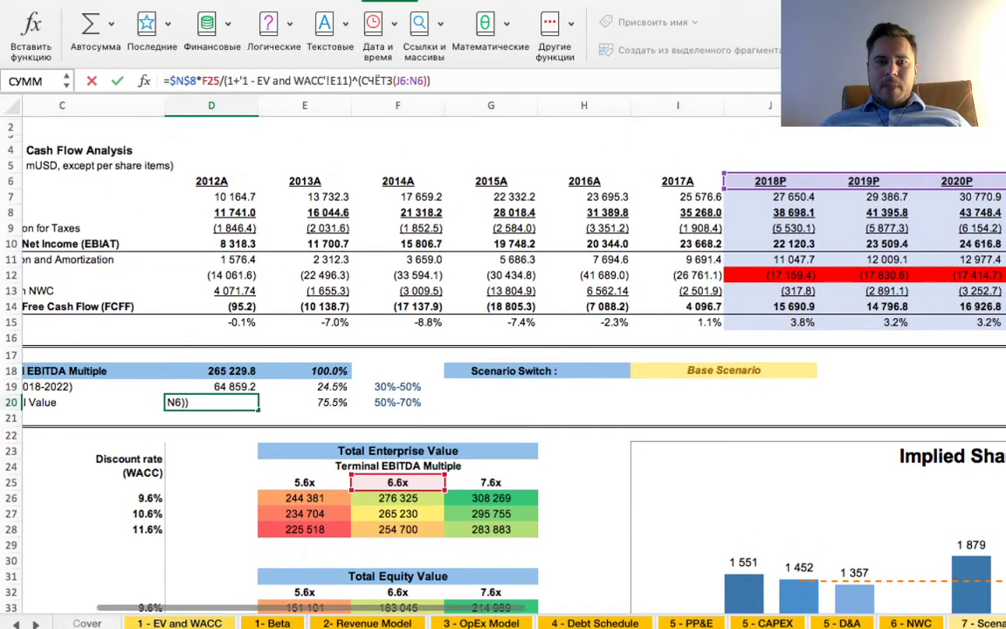
pyautogui.moveTo(349, 81); pyautogui.dragTo(242, 81)
pyautogui.press('BackSpace')
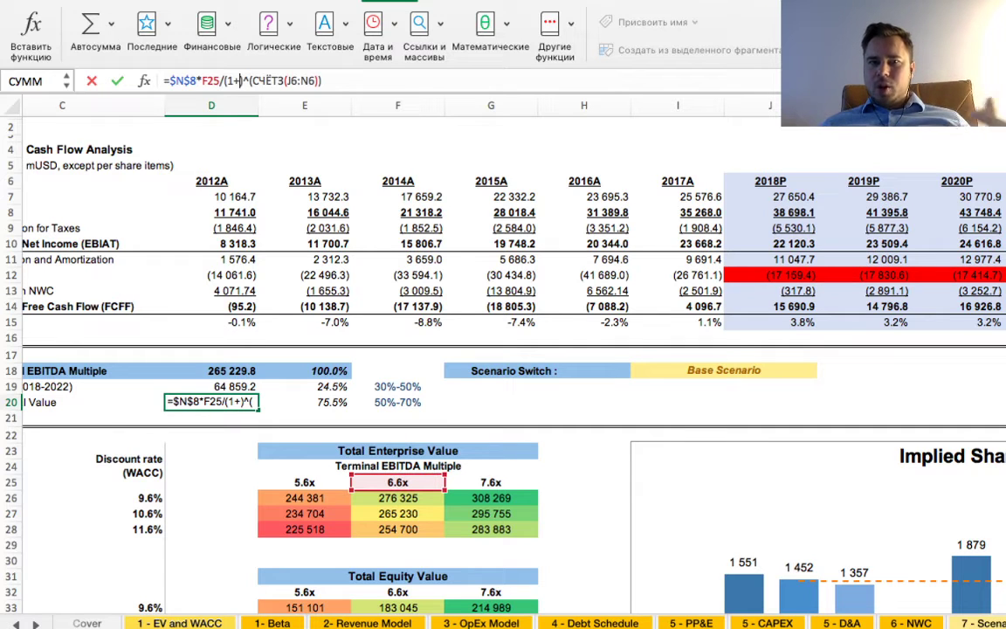
pyautogui.scroll(-2, 503, 349)
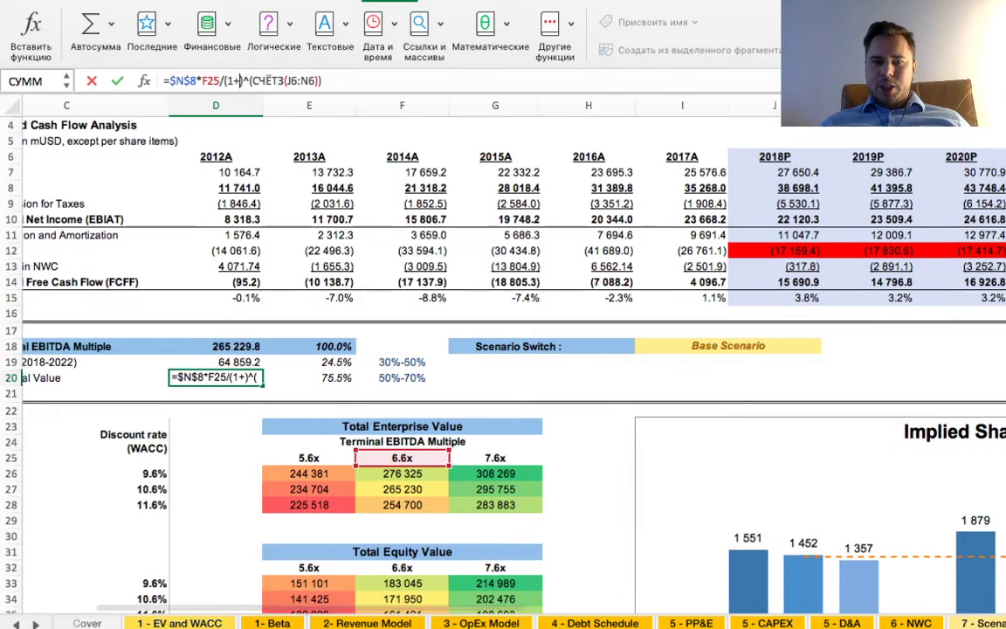
pyautogui.scroll(1, 452, 350)
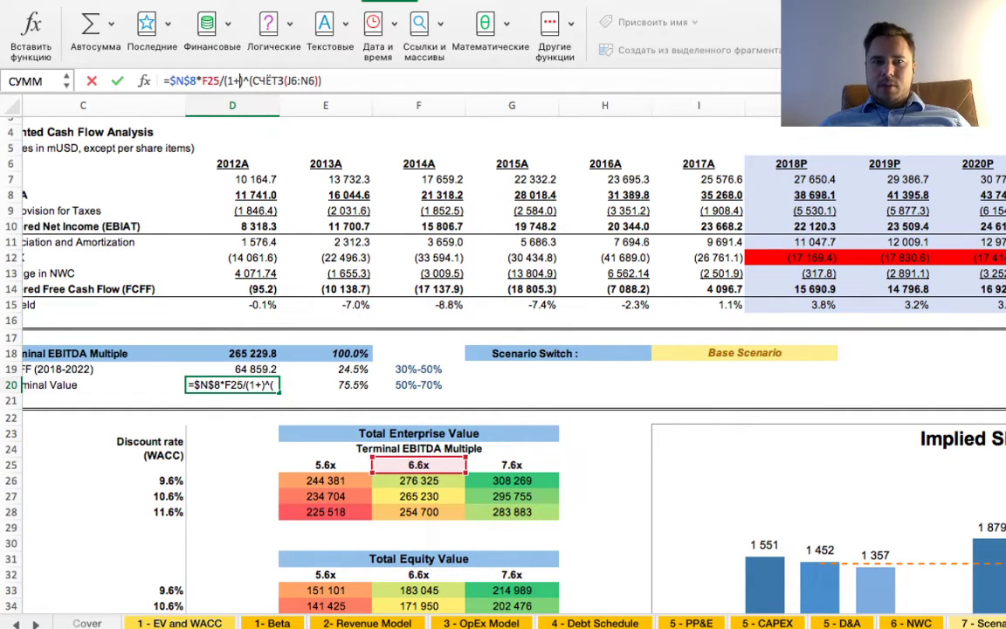
pyautogui.write('wacc')
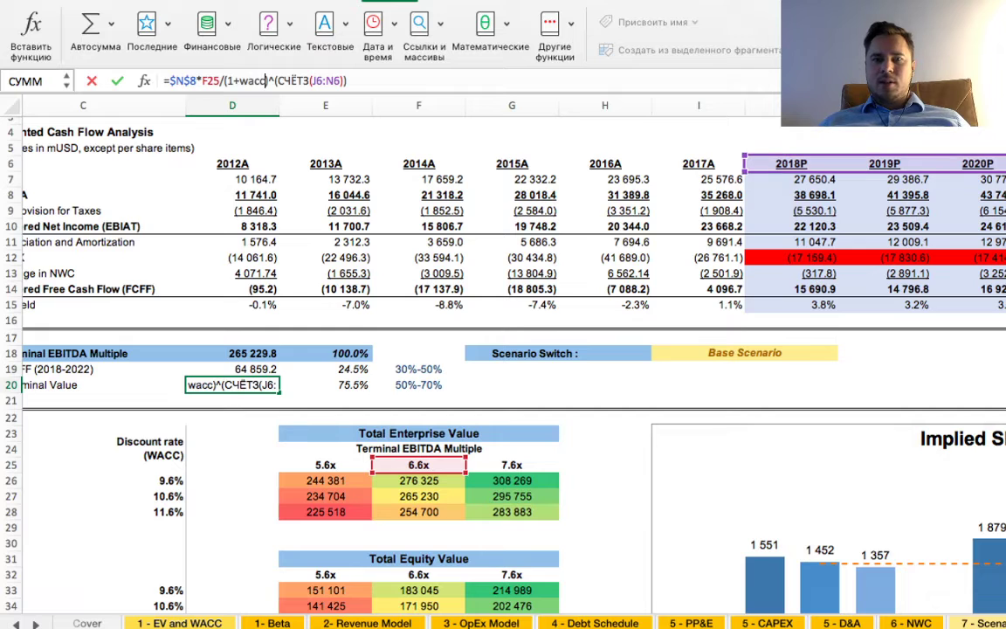
pyautogui.press('Return')
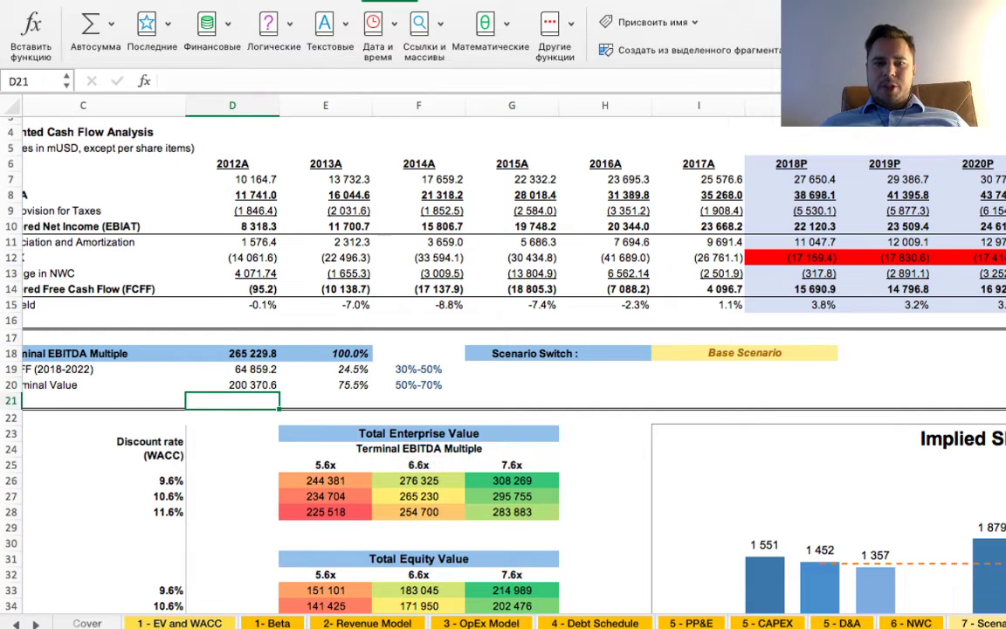
# - Check the D19 formula and the F25 multiple link, and compare the central table value in F27 with the EV total in D18
pyautogui.press('Up')
pyautogui.press('Up')
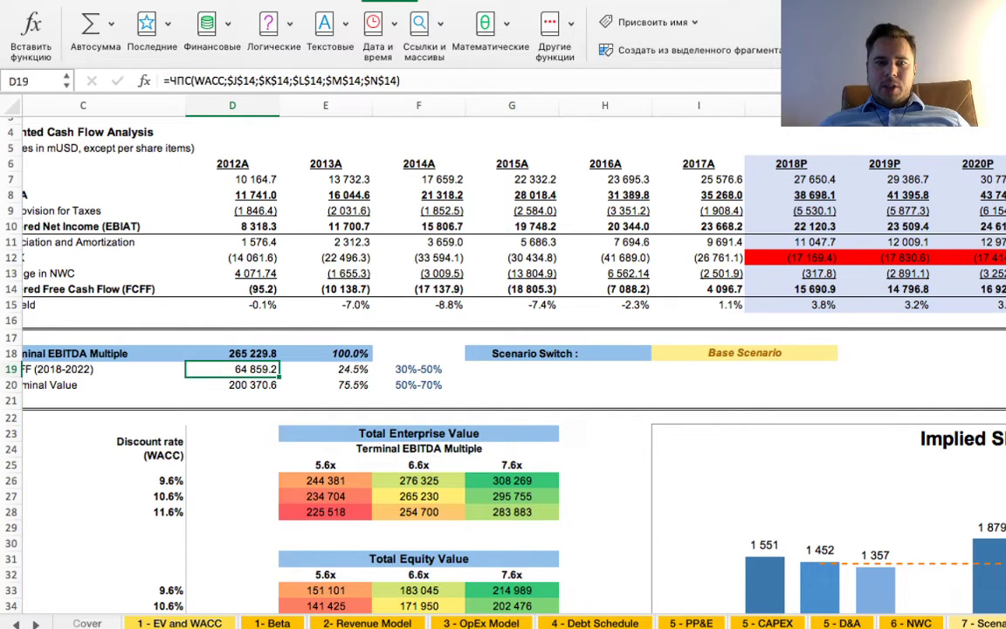
pyautogui.scroll(-1, 503, 350)
pyautogui.click(422, 450)
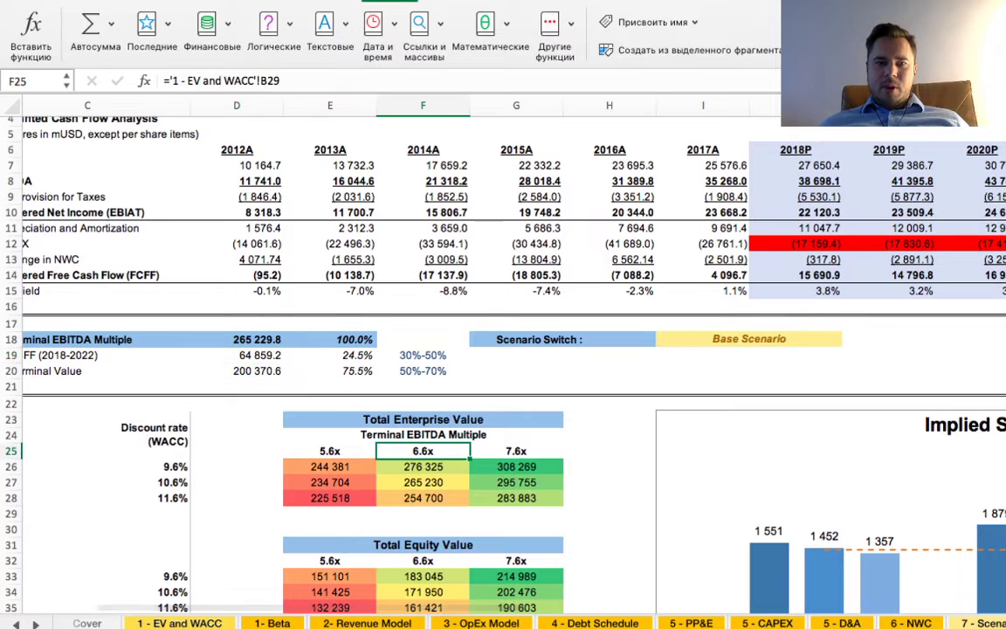
pyautogui.click(423, 482)
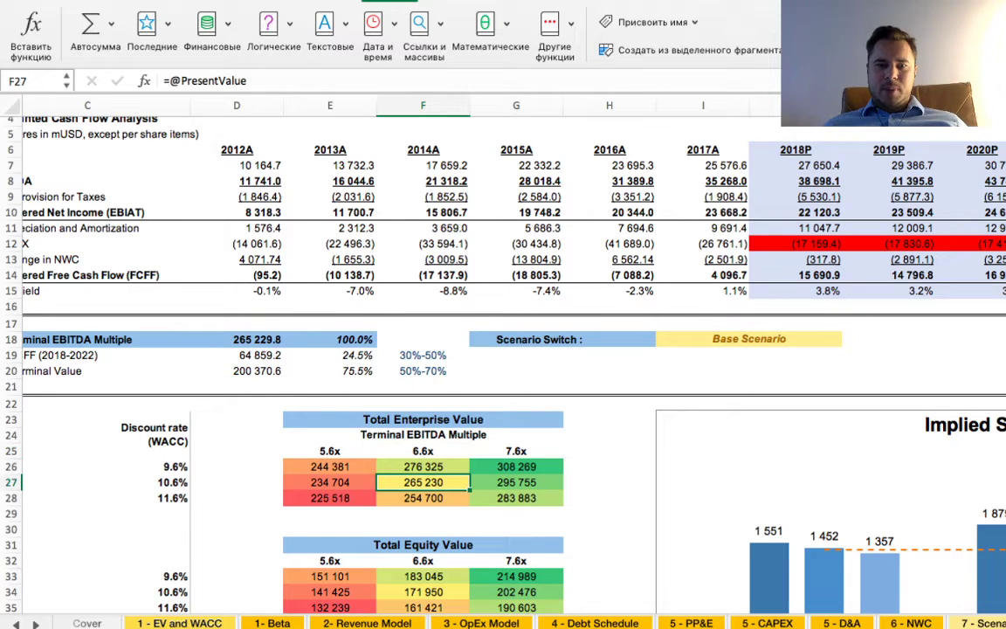
pyautogui.scroll(-1, 503, 349)
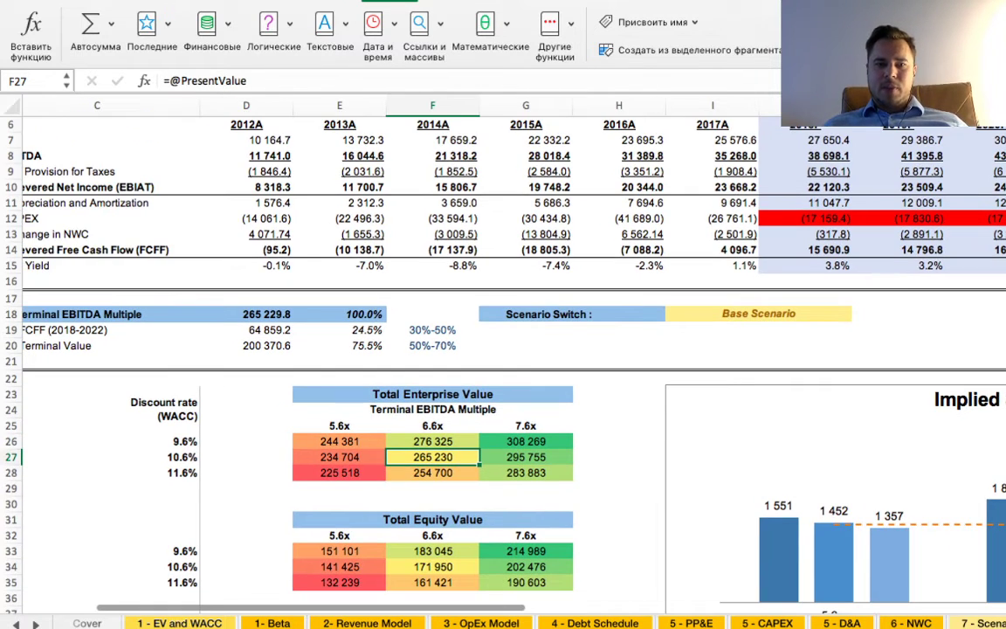
pyautogui.keyDown('super'); pyautogui.click(245, 313); pyautogui.keyUp('super')
pyautogui.scroll(-3, 502, 349)
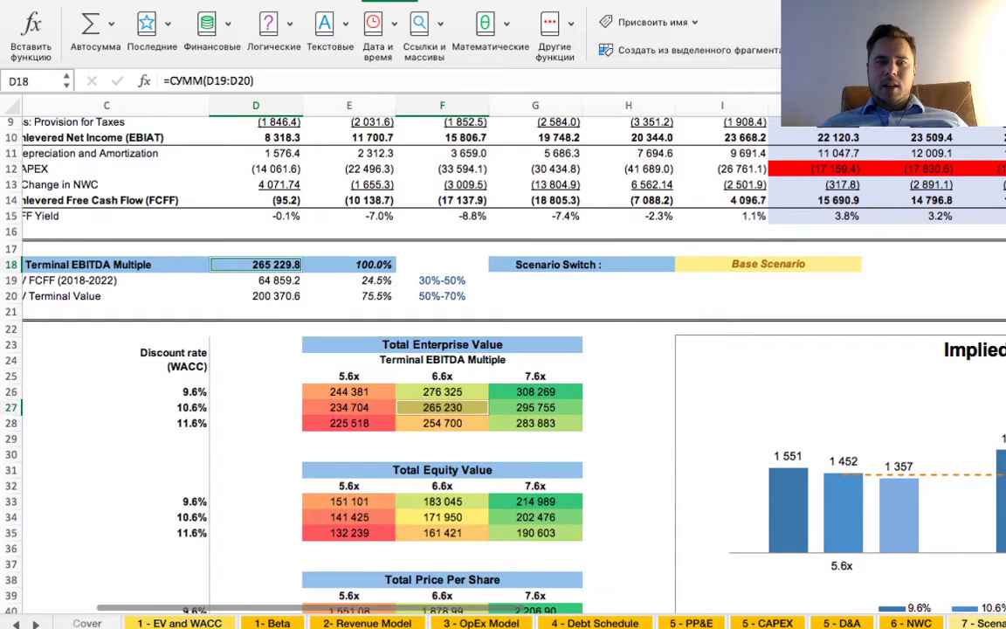
# - Compare the Total Enterprise Value results in E26, F26, E28 and G26 across the discount rates and EBITDA multiples
pyautogui.click(349, 391)
pyautogui.click(442, 391)
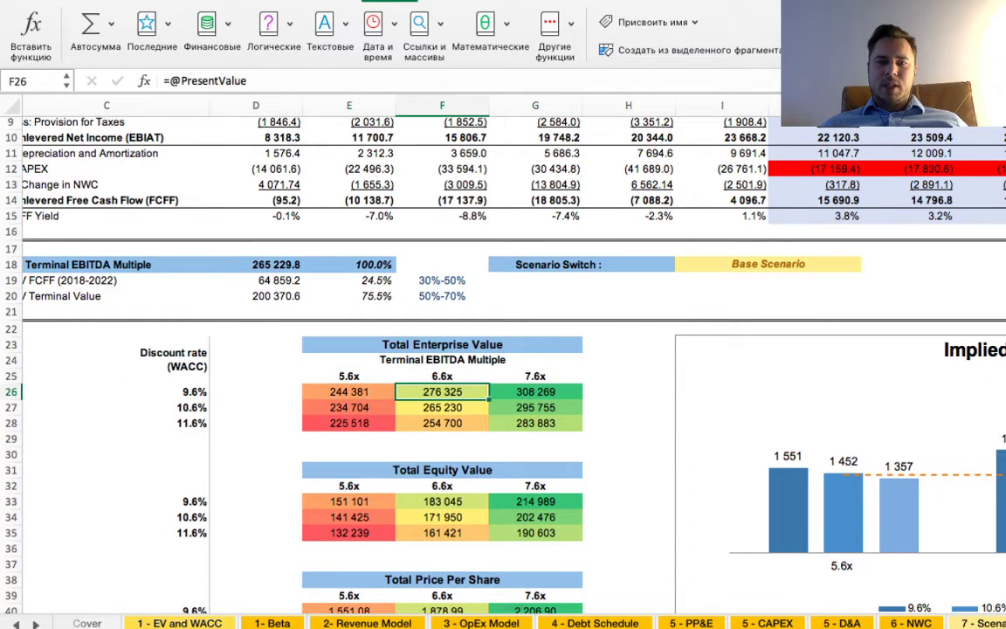
pyautogui.click(349, 392)
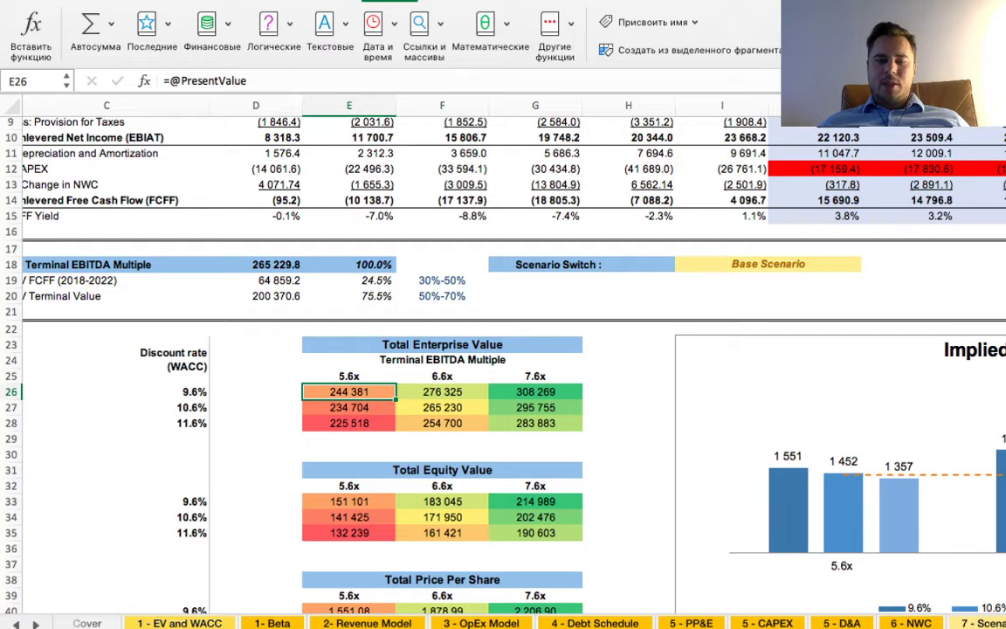
pyautogui.scroll(-2, 503, 349)
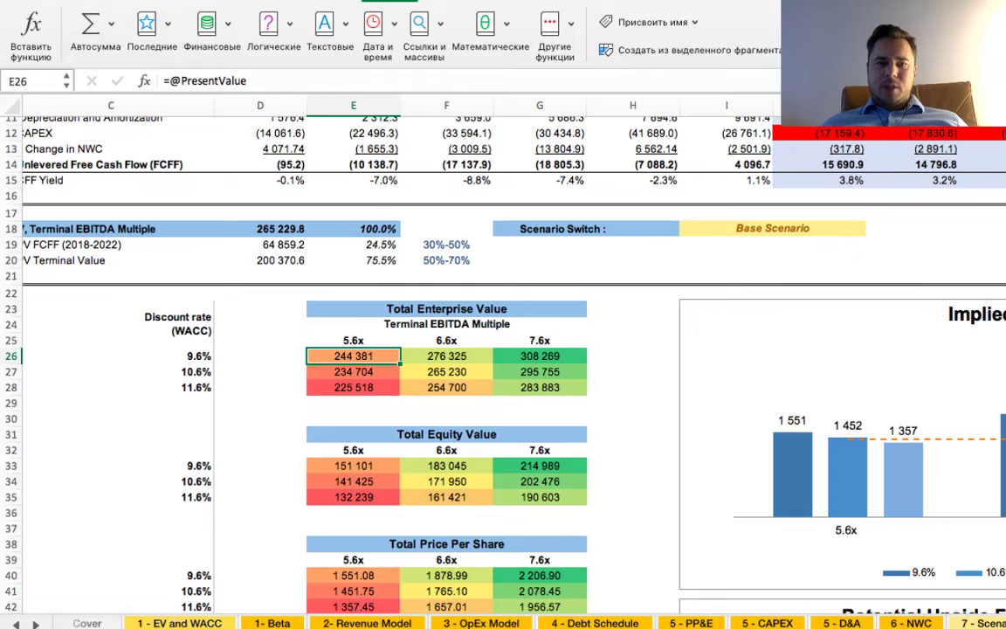
pyautogui.click(353, 387)
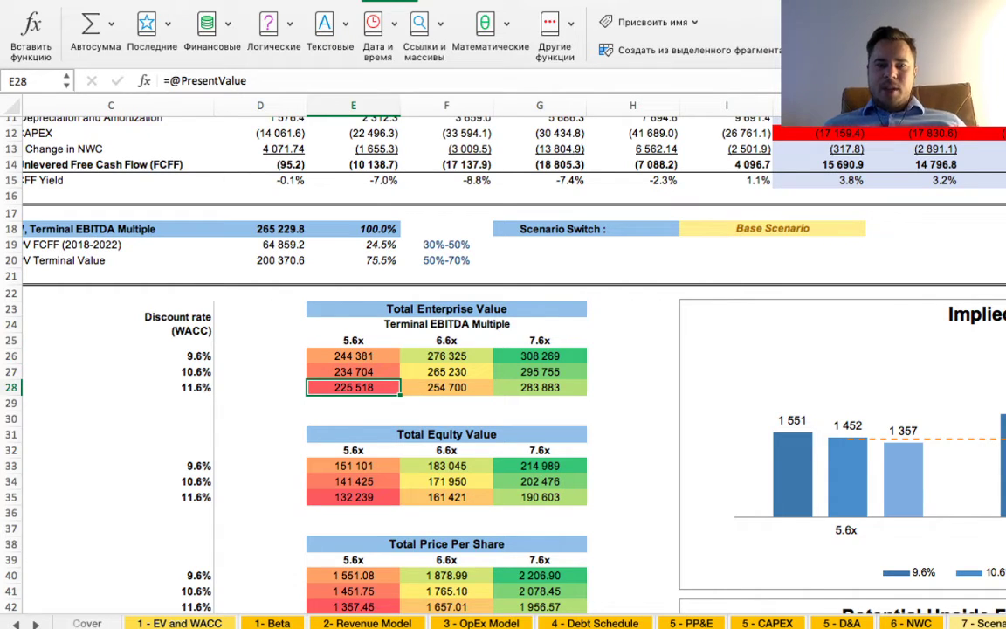
pyautogui.click(540, 355)
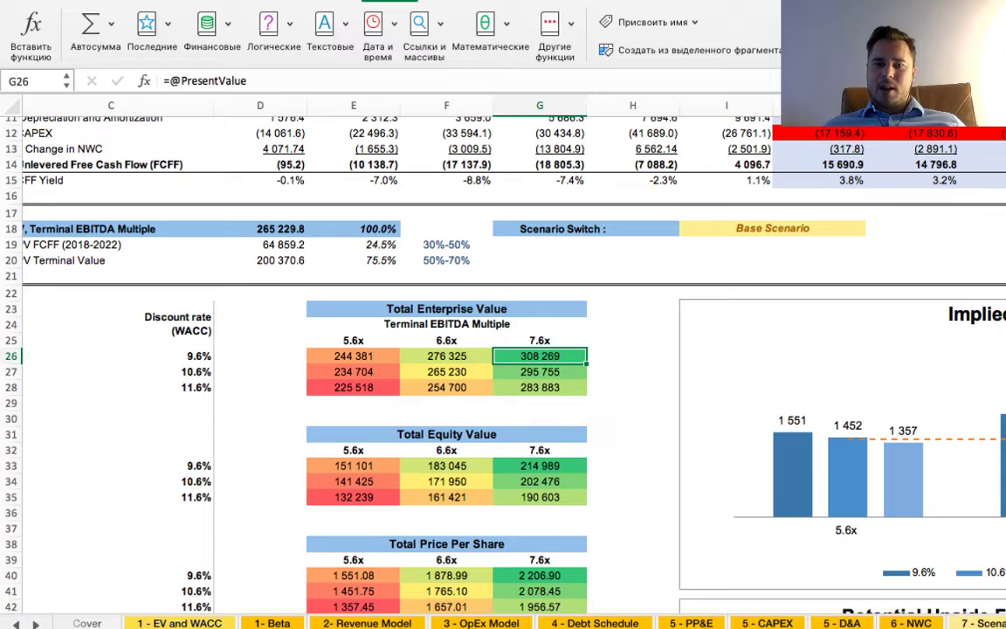
# - Replace the formula in E33 of the Total Equity Value table with =E26-Net_Debt
pyautogui.scroll(-2, 454, 350)
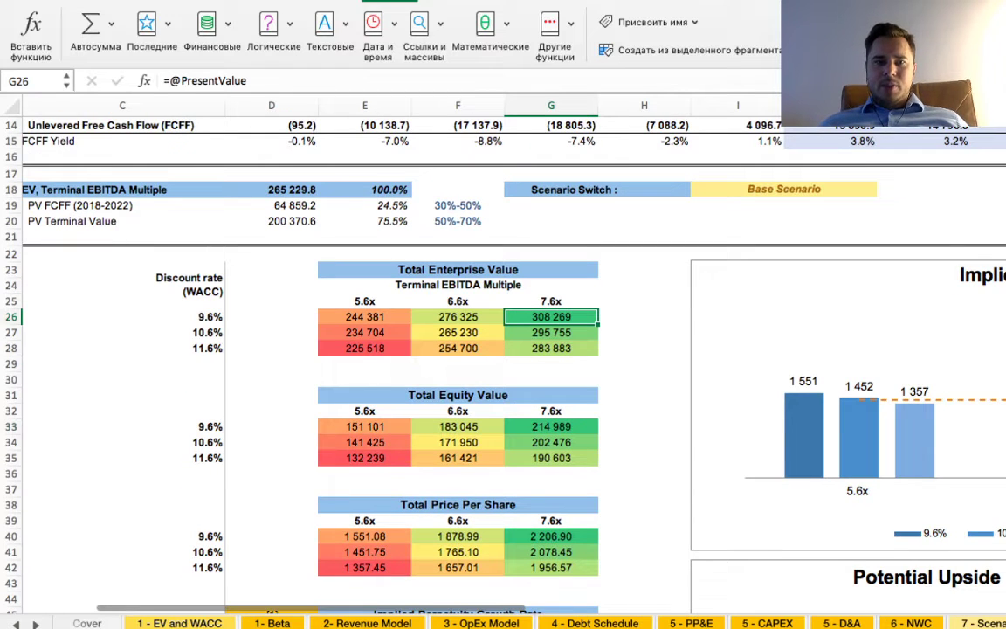
pyautogui.click(364, 426)
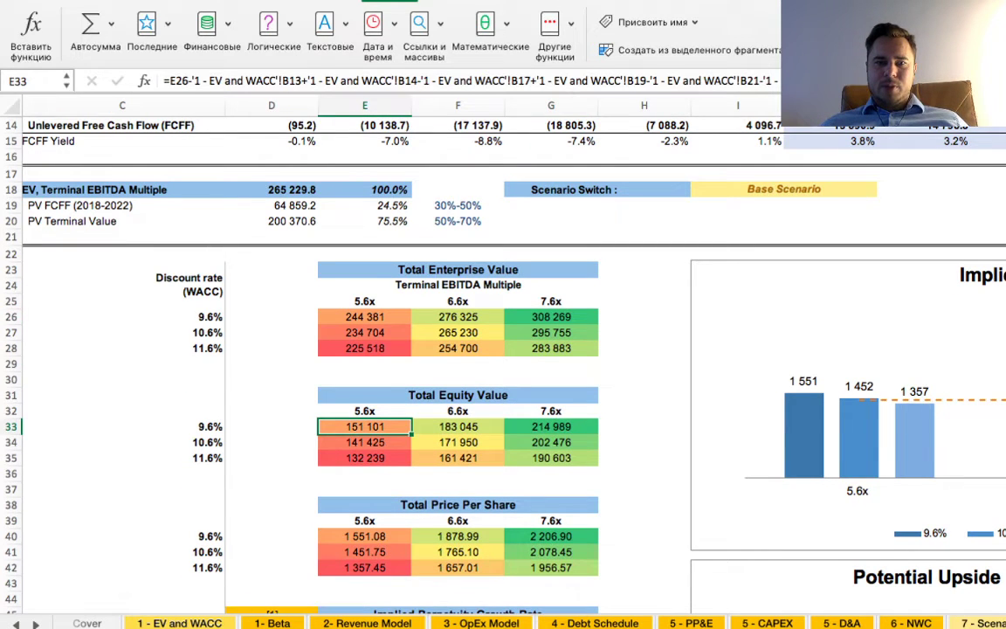
pyautogui.scroll(-1, 454, 349)
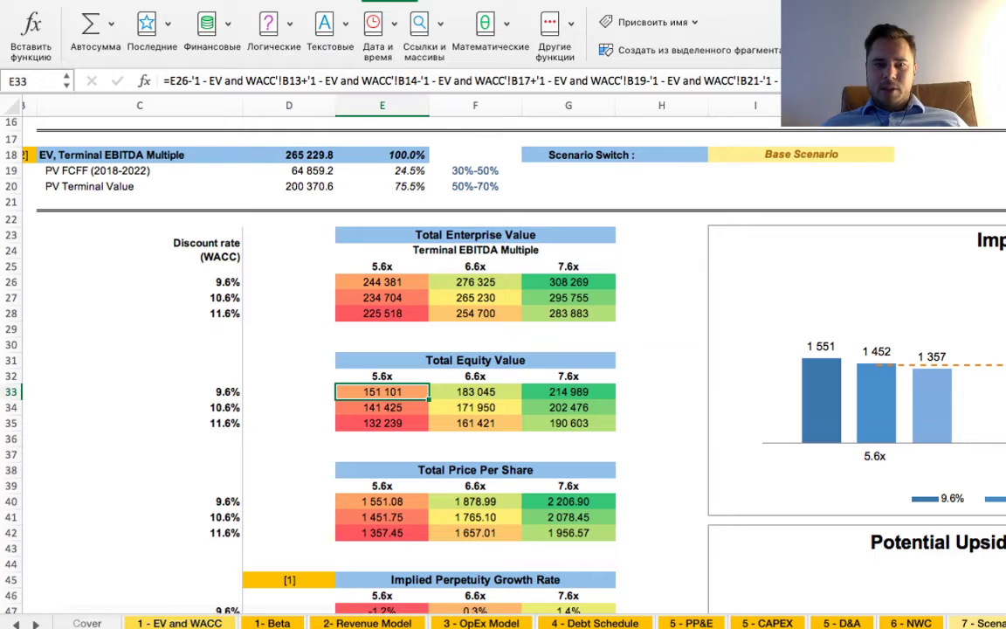
pyautogui.write('=')
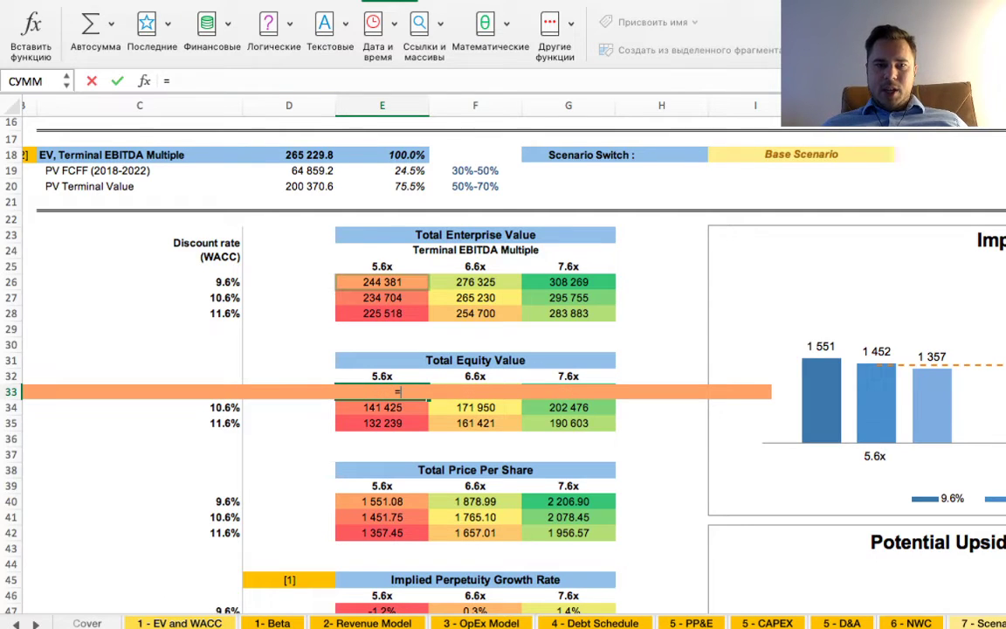
pyautogui.click(382, 282)
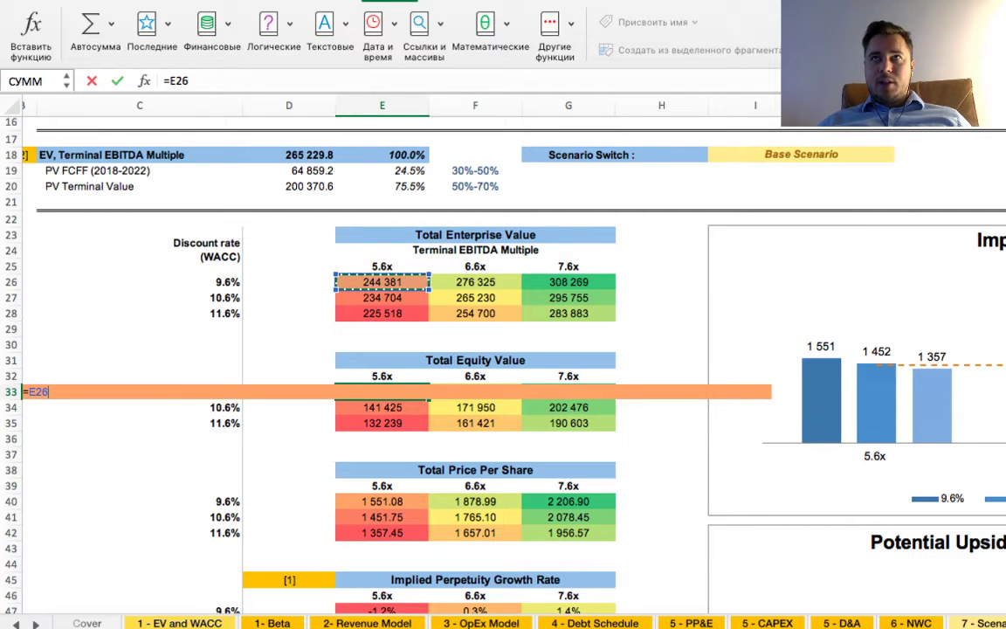
pyautogui.write('-')
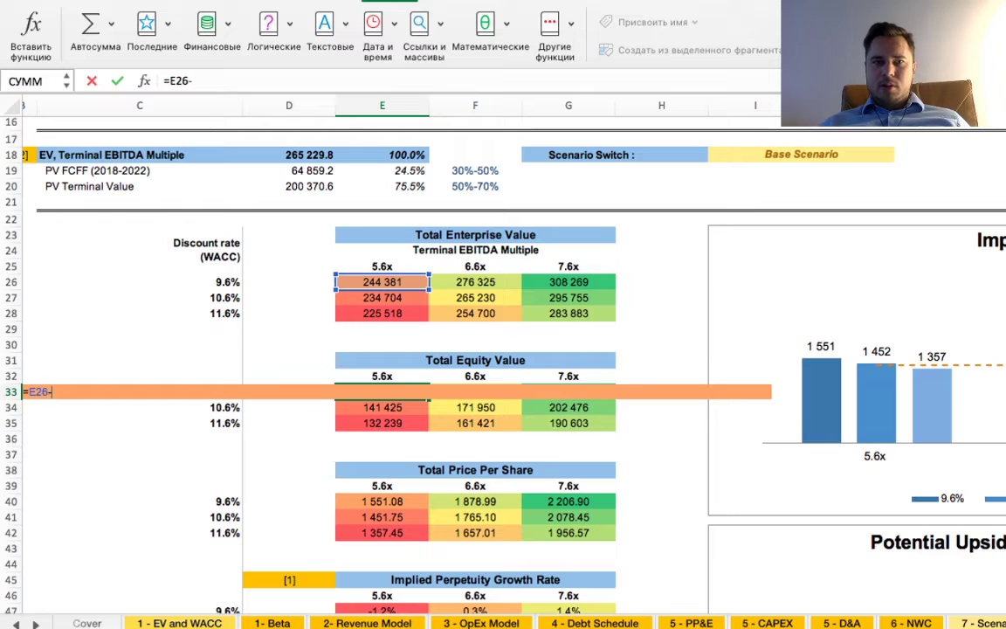
pyautogui.write('net')
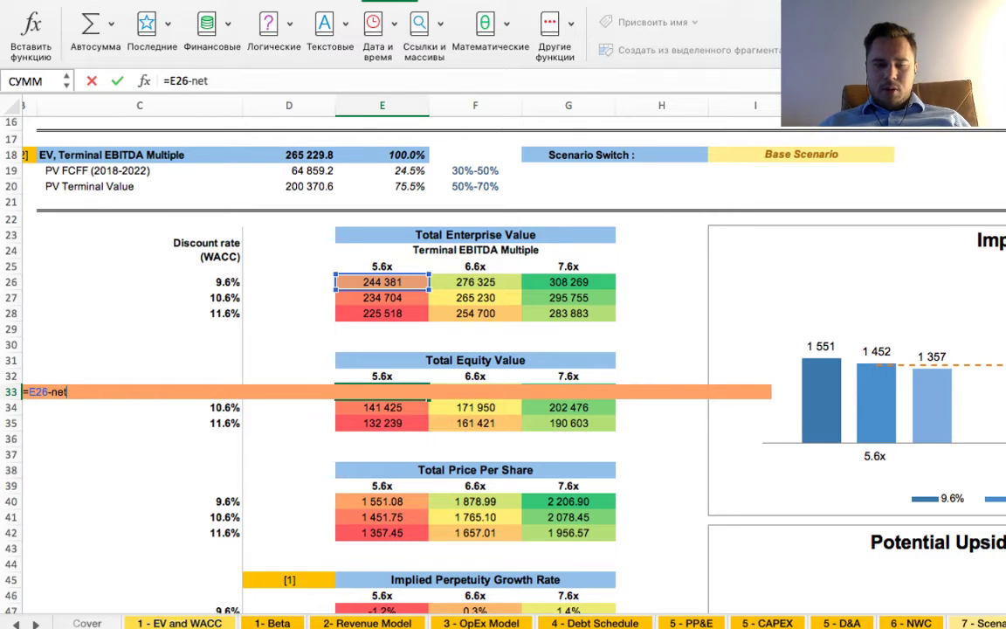
pyautogui.write('_debt')
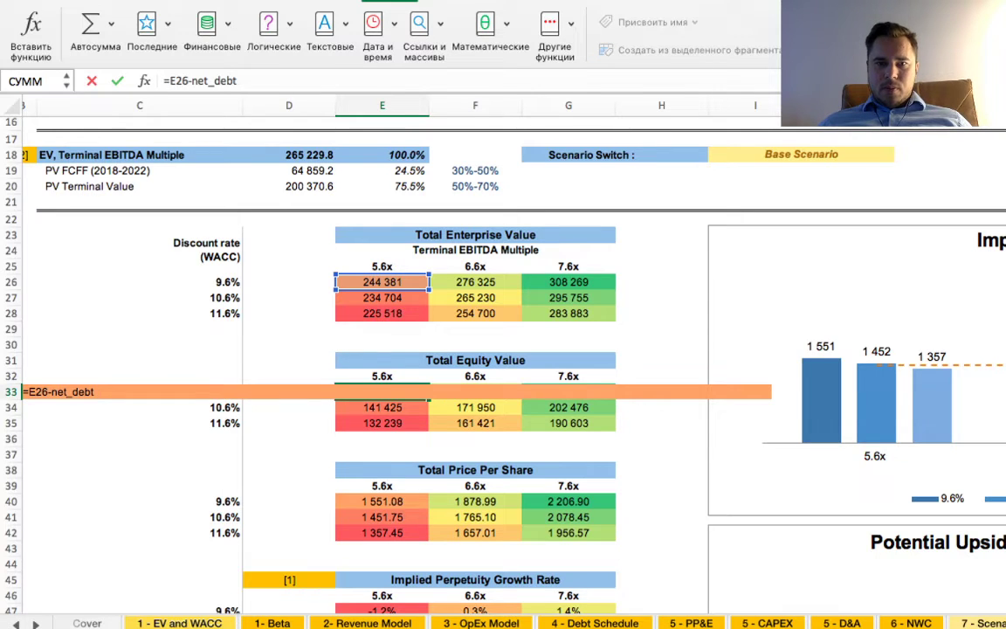
pyautogui.press('Return')
pyautogui.press('Escape')
pyautogui.click(382, 391)
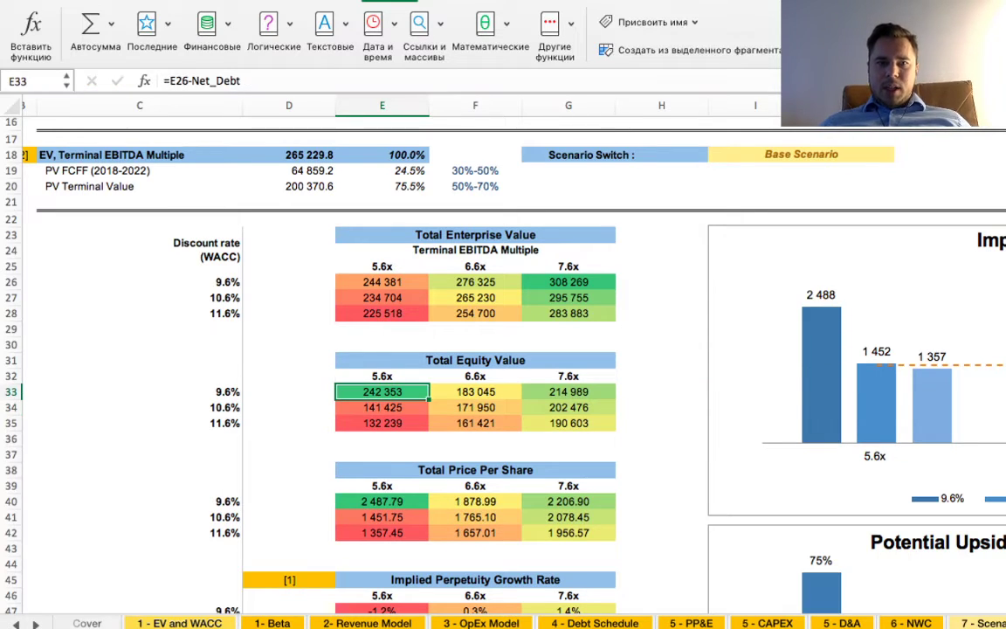
# - Extend the E33 formula by subtracting Non-Controlling Interest (B17) and Associates and Financial Investments (B19) from the '1 - EV and WACC' sheet
pyautogui.click(242, 80)
pyautogui.write('-')
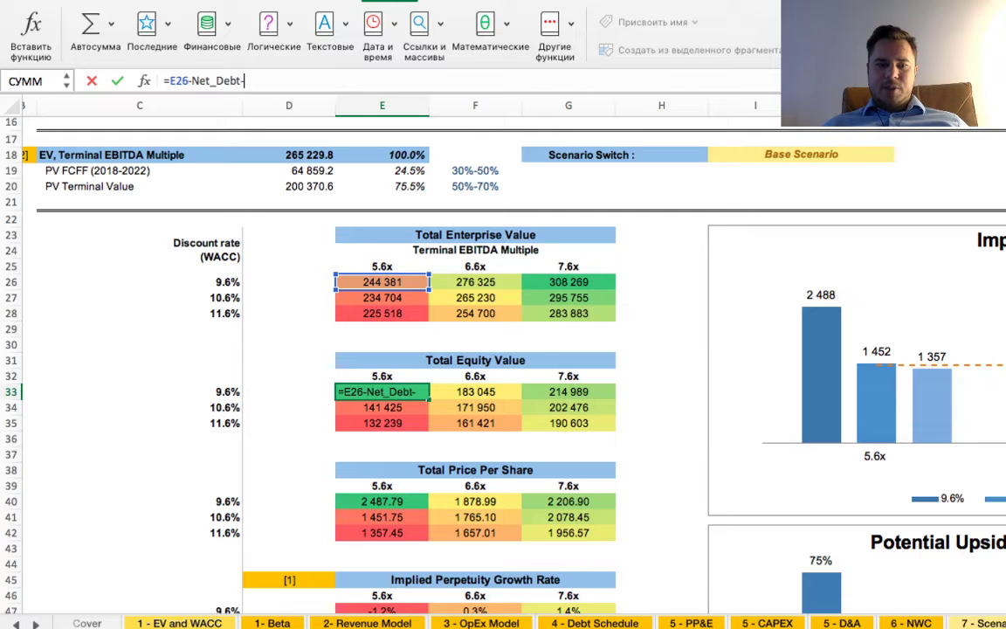
pyautogui.click(179, 623)
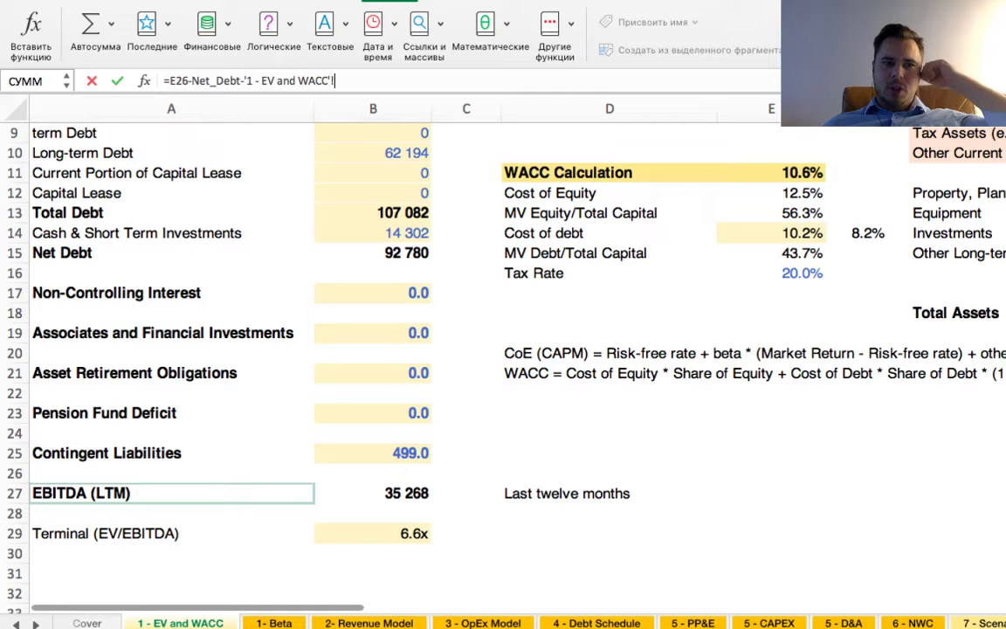
pyautogui.scroll(3, 452, 350)
pyautogui.scroll(-5, 453, 349)
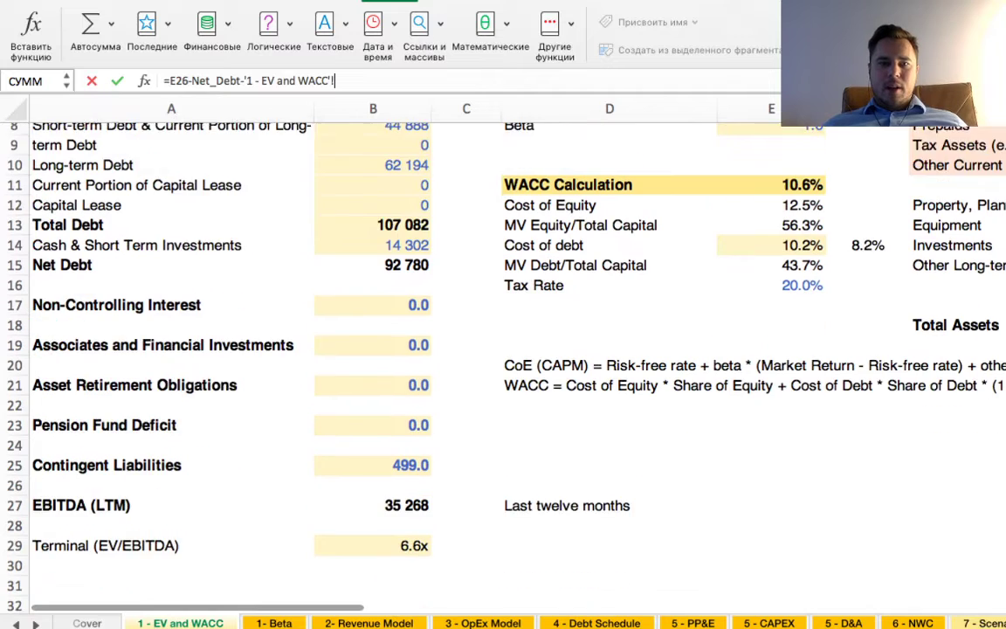
pyautogui.click(373, 252)
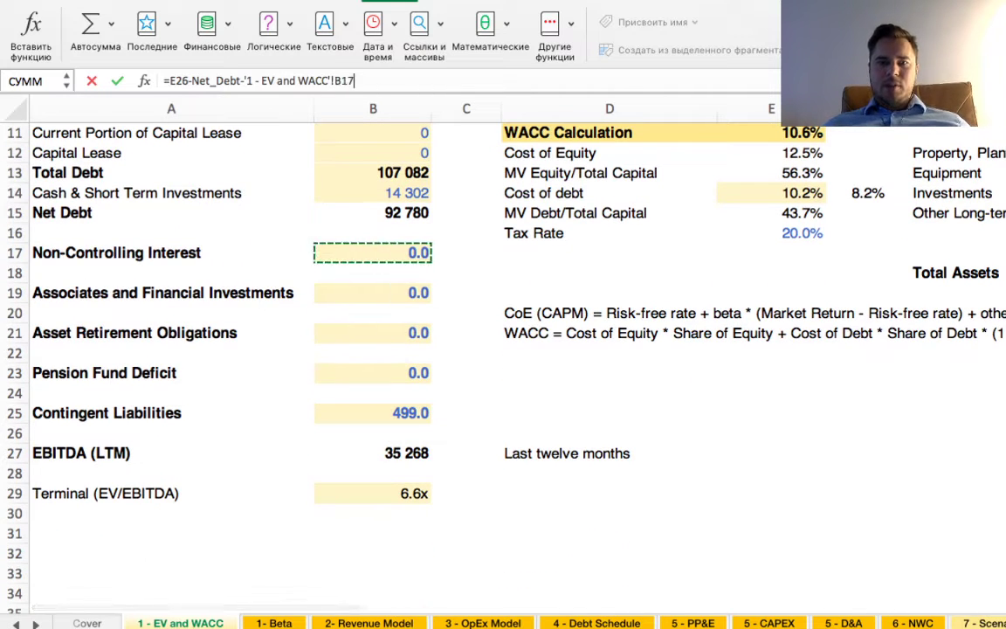
pyautogui.write('-')
pyautogui.click(373, 293)
pyautogui.write("-'1 - EV and WACC'!B19-")
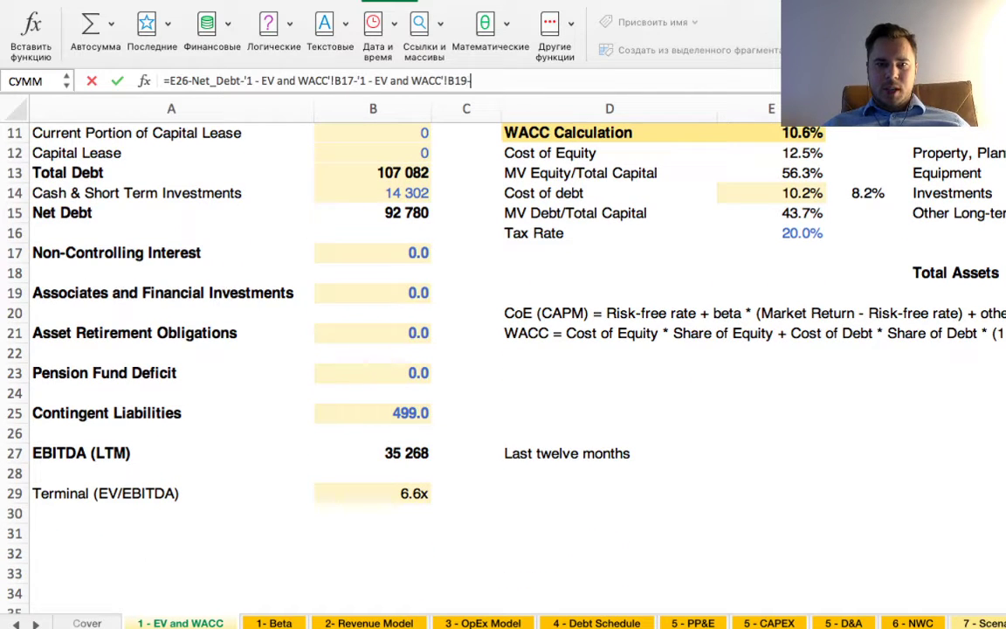
# - Subtract Asset Retirement Obligations (B21), Pension Fund Deficit (B23) and Contingent Liabilities (B25) as well in the E33 formula
pyautogui.click(373, 333)
pyautogui.write("- EV and WACC'!B21-")
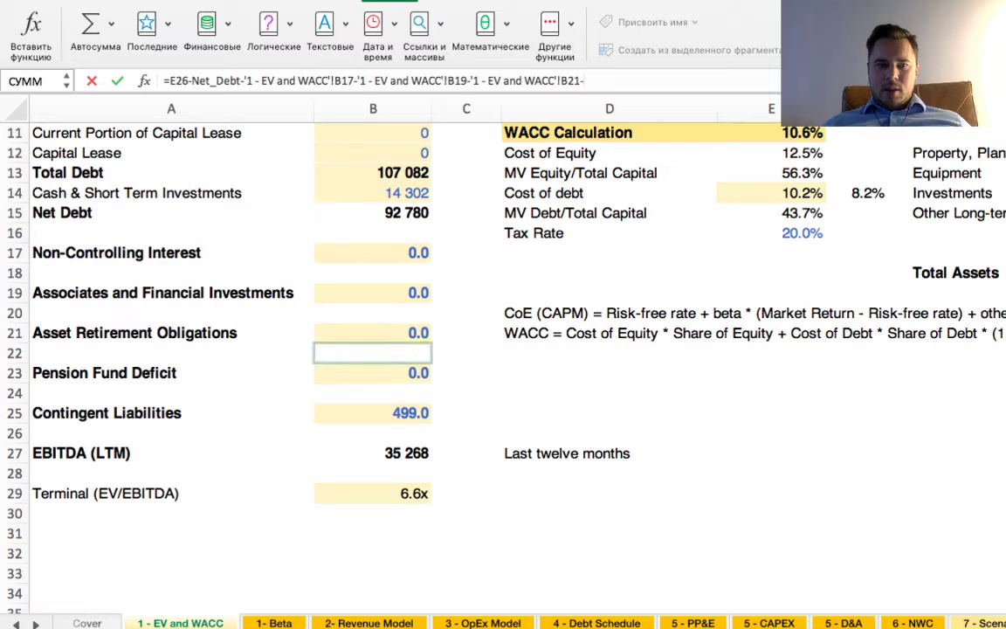
pyautogui.click(373, 372)
pyautogui.write("- EV and WACC'!B23-")
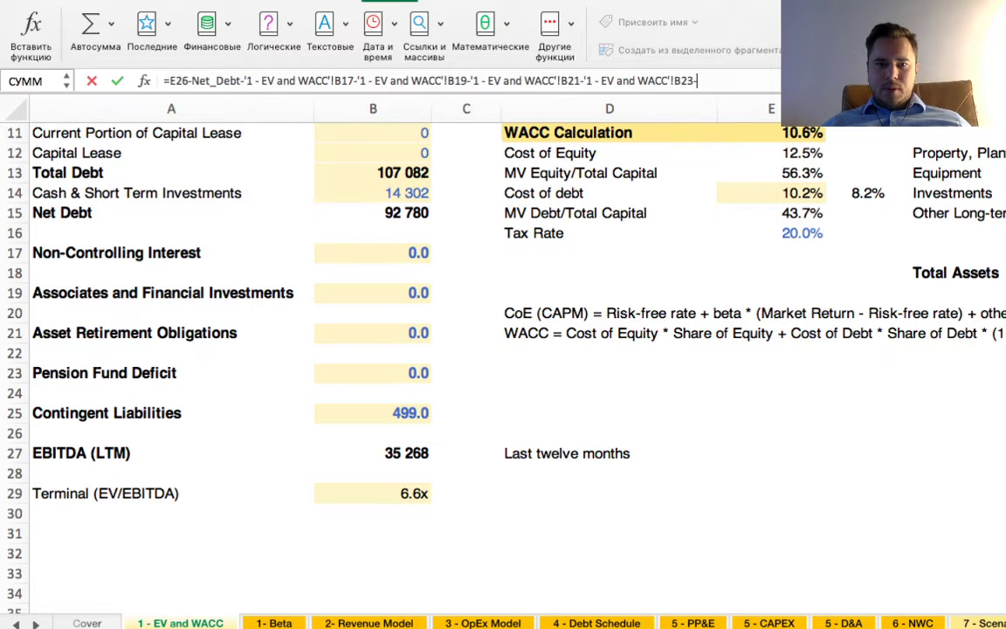
pyautogui.click(373, 413)
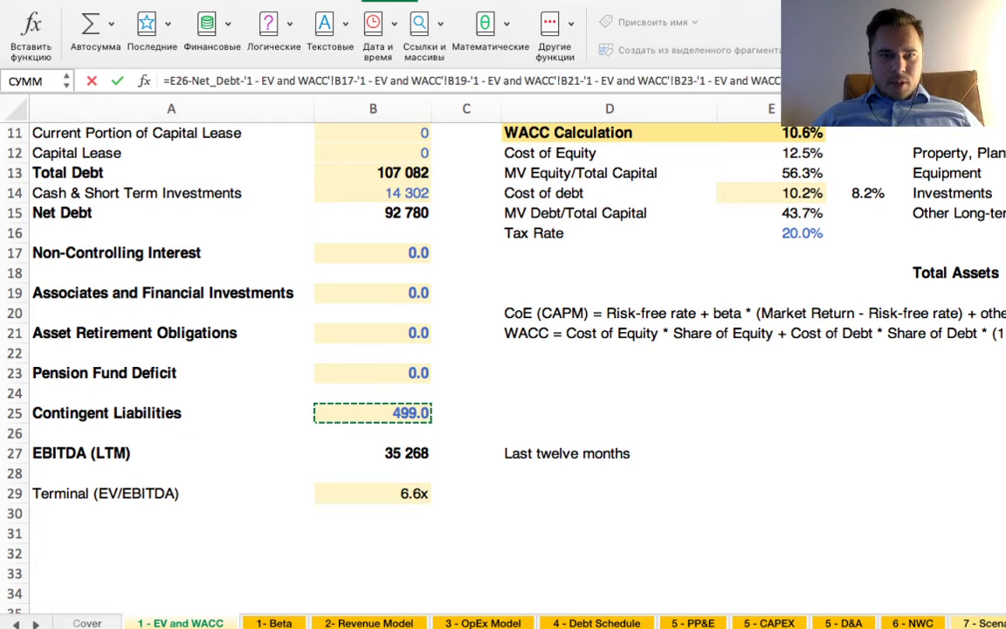
# - Try to switch the minus sign before the B19 Associates and Financial Investments term in the E33 formula to a plus and commit it
pyautogui.click(373, 80)
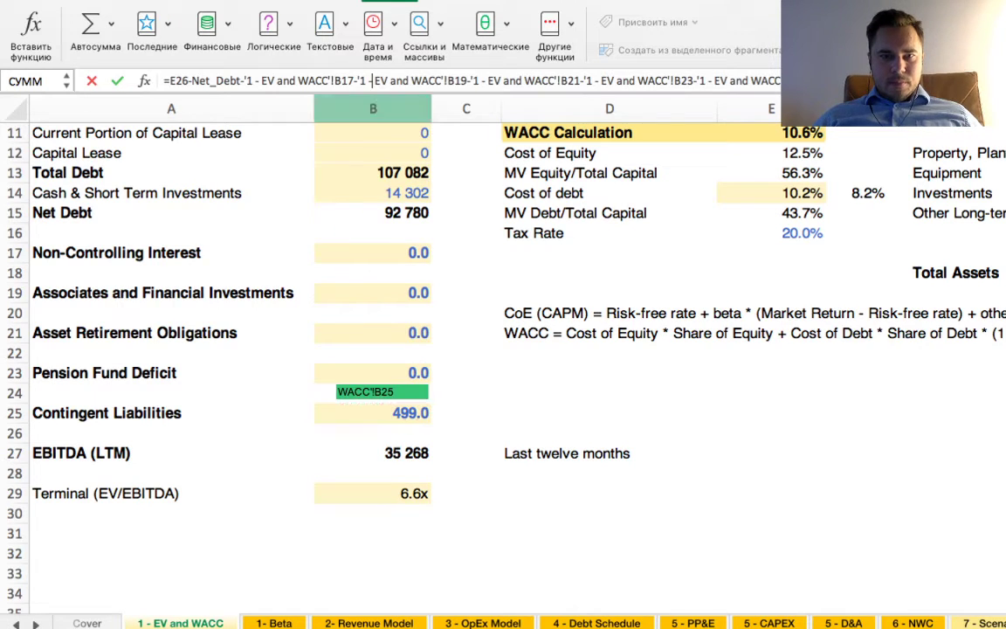
pyautogui.press('BackSpace')
pyautogui.write('+')
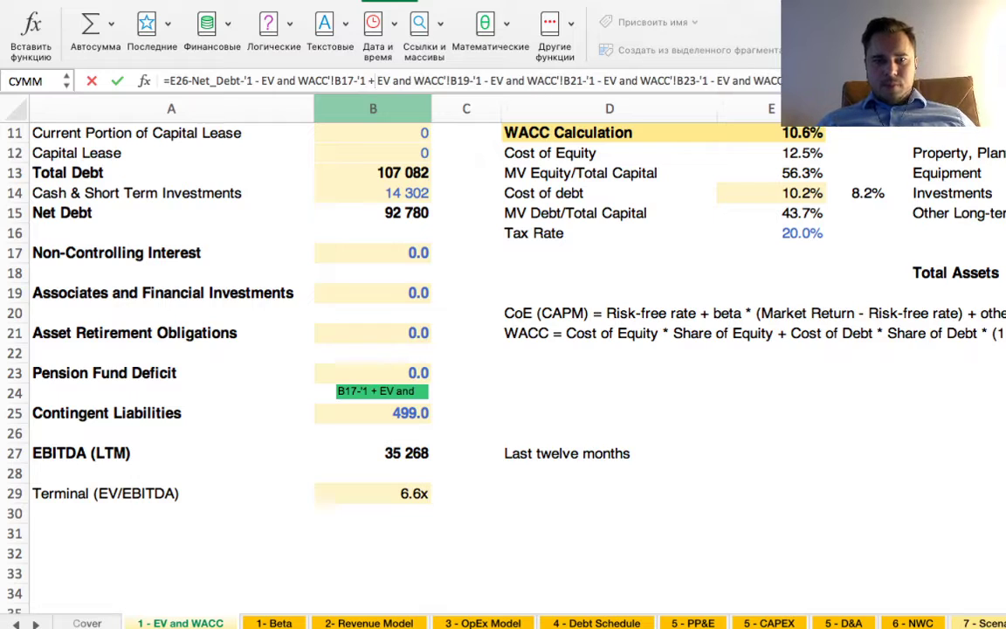
pyautogui.press('Return')
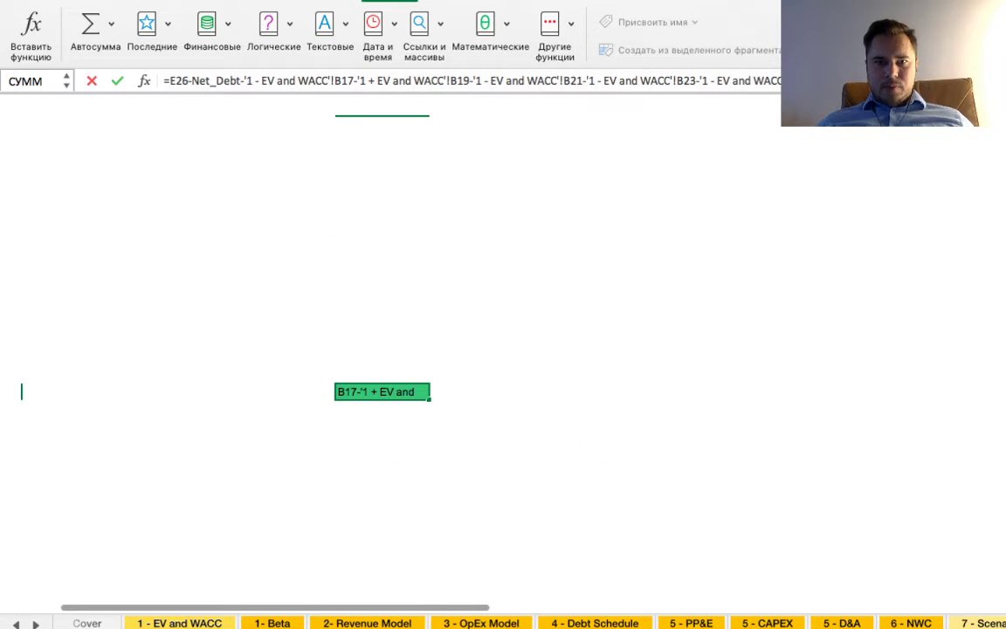
pyautogui.press('Return')
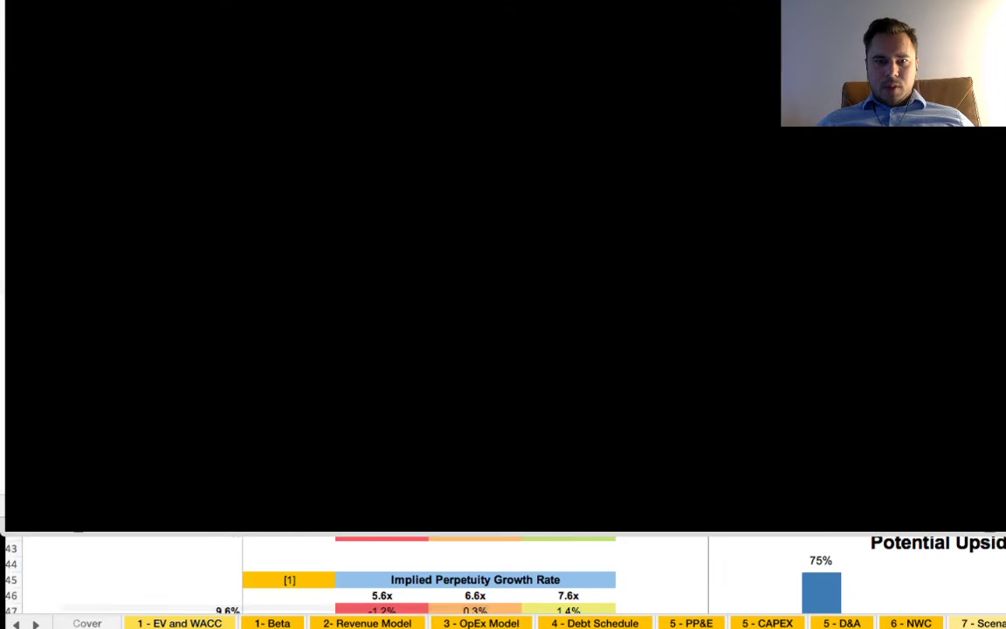
pyautogui.press('Up')
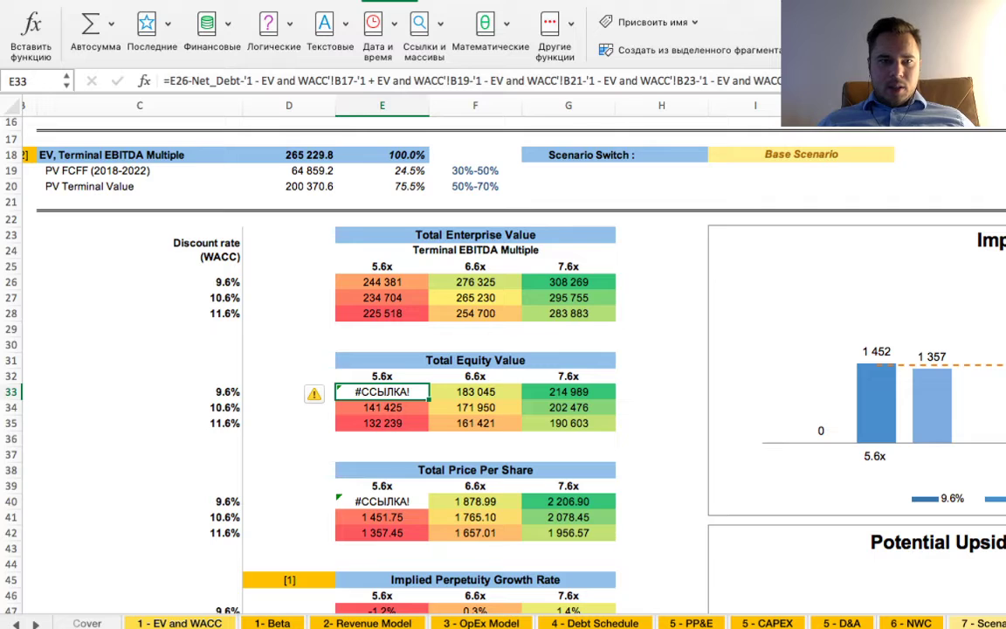
# - Try to repair the E33 formula by re-entering the underscore in the Net_Debt name
pyautogui.press('F2')
pyautogui.click(208, 80)
pyautogui.press('BackSpace')
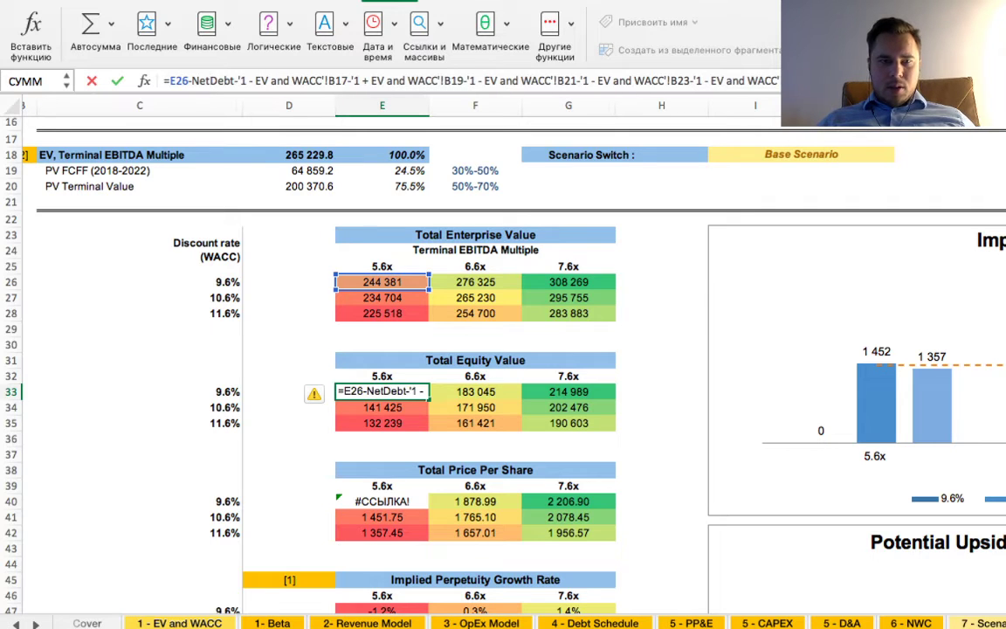
pyautogui.write('_')
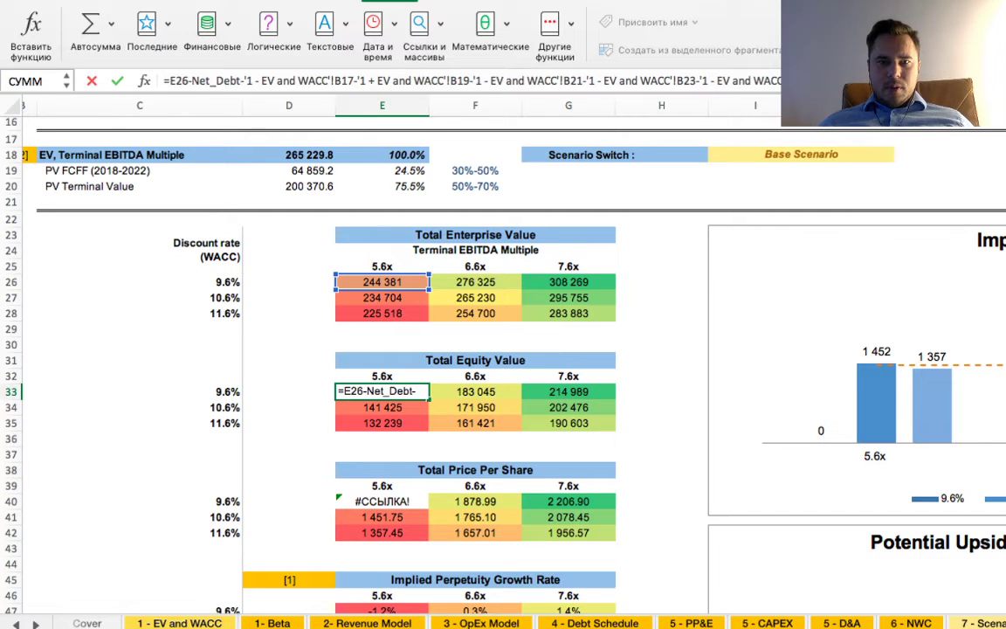
pyautogui.press('Return')
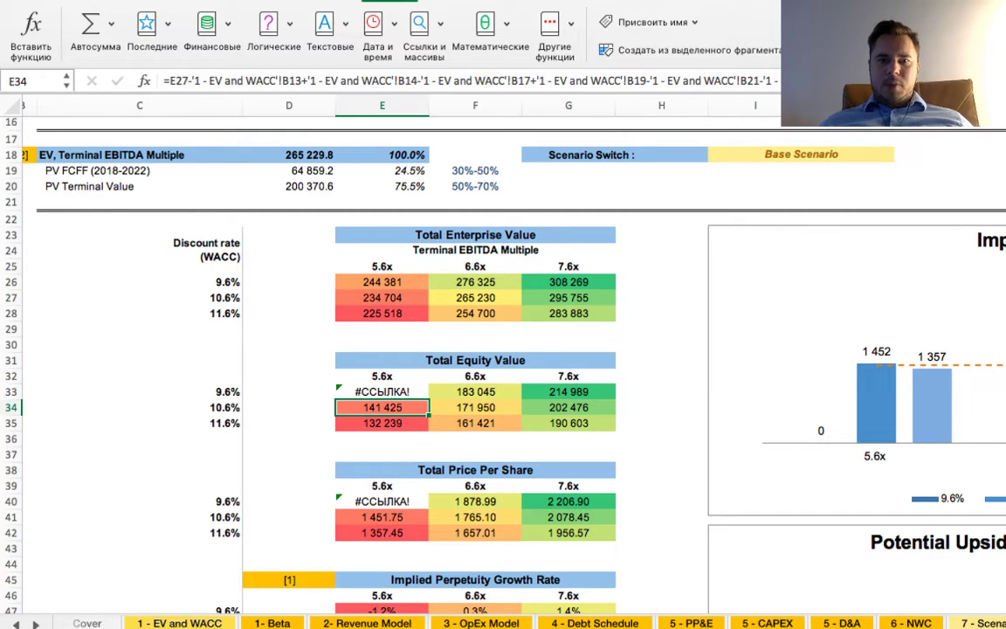
# - Define a name that refers to the Net Debt cell B15 on the '1 - EV and WACC' sheet
pyautogui.click(381, 391)
pyautogui.click(644, 22)
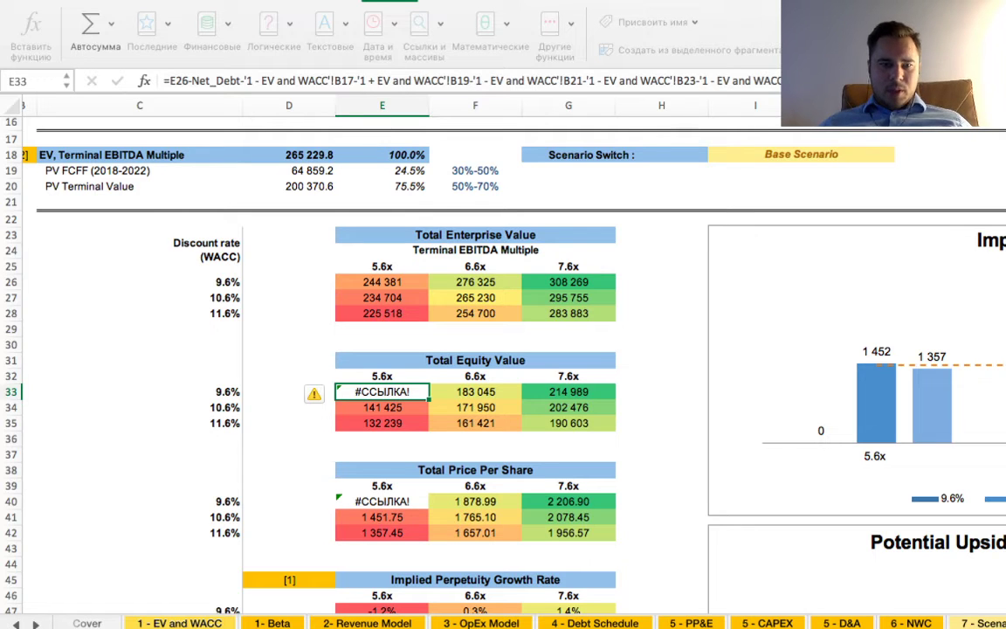
pyautogui.click(179, 622)
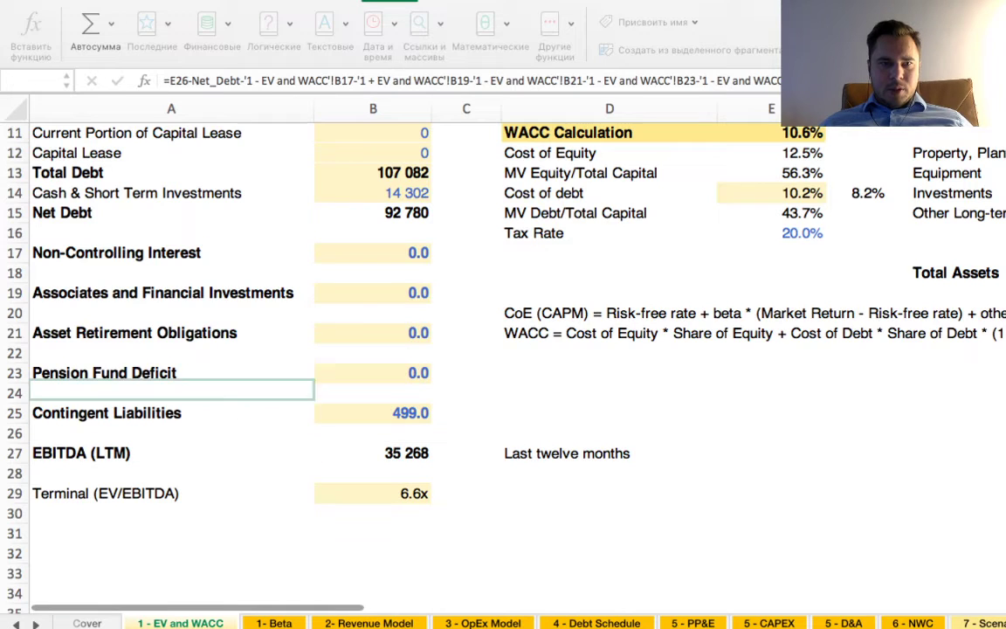
pyautogui.click(373, 232)
pyautogui.press('Up')
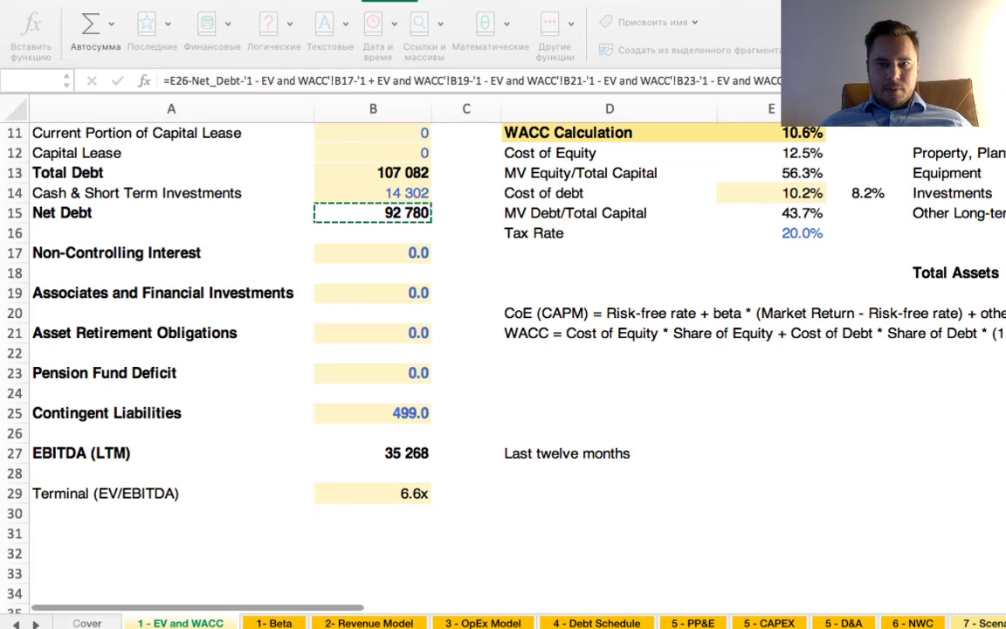
pyautogui.press('Return')
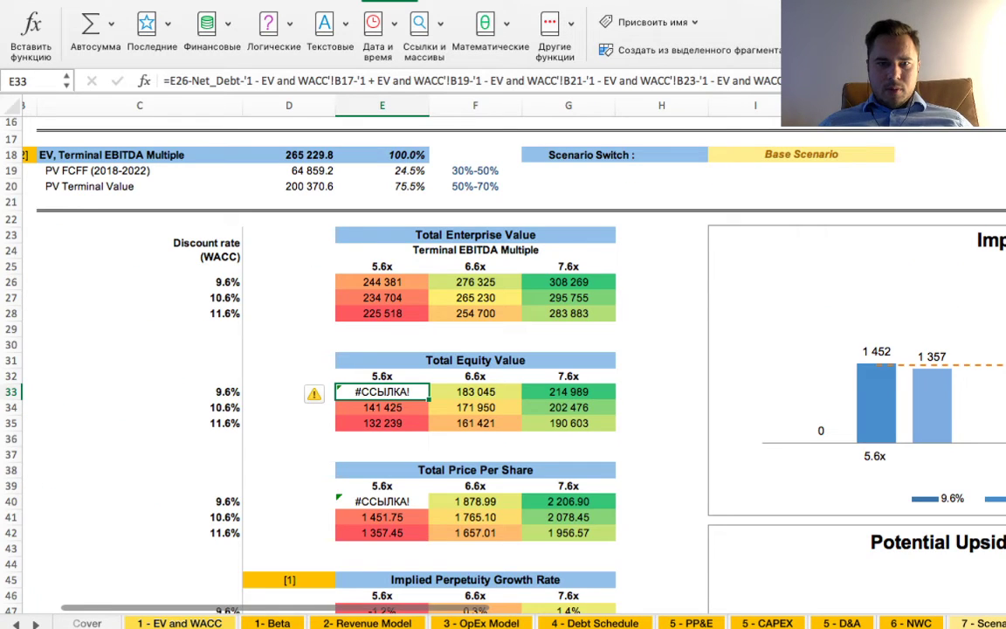
# - Retype the underscore of Net_Debt in the E33 equity value formula once more and recommit the formula
pyautogui.click(475, 423)
pyautogui.click(382, 391)
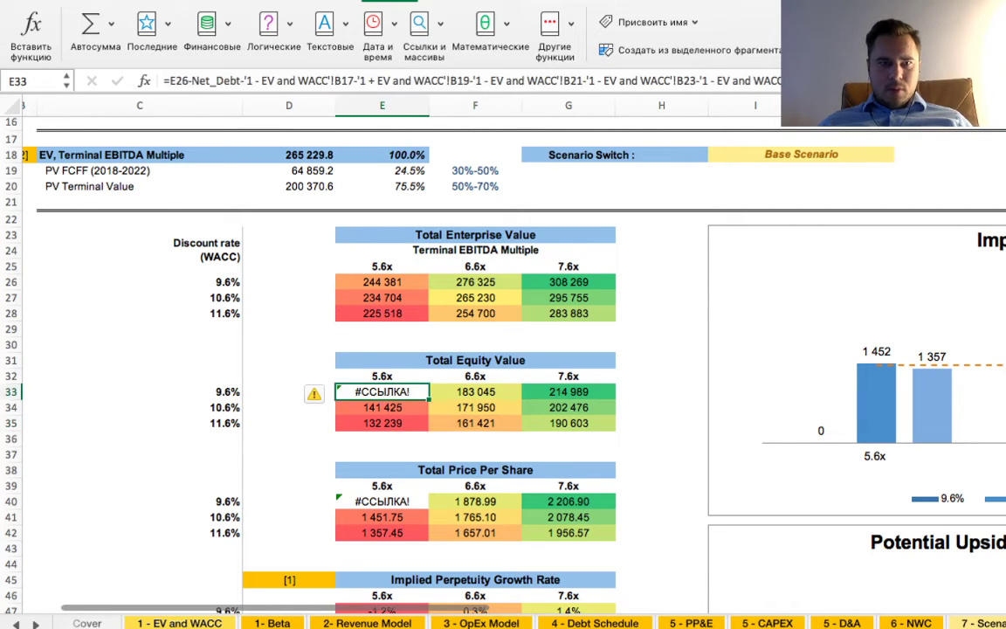
pyautogui.click(195, 80)
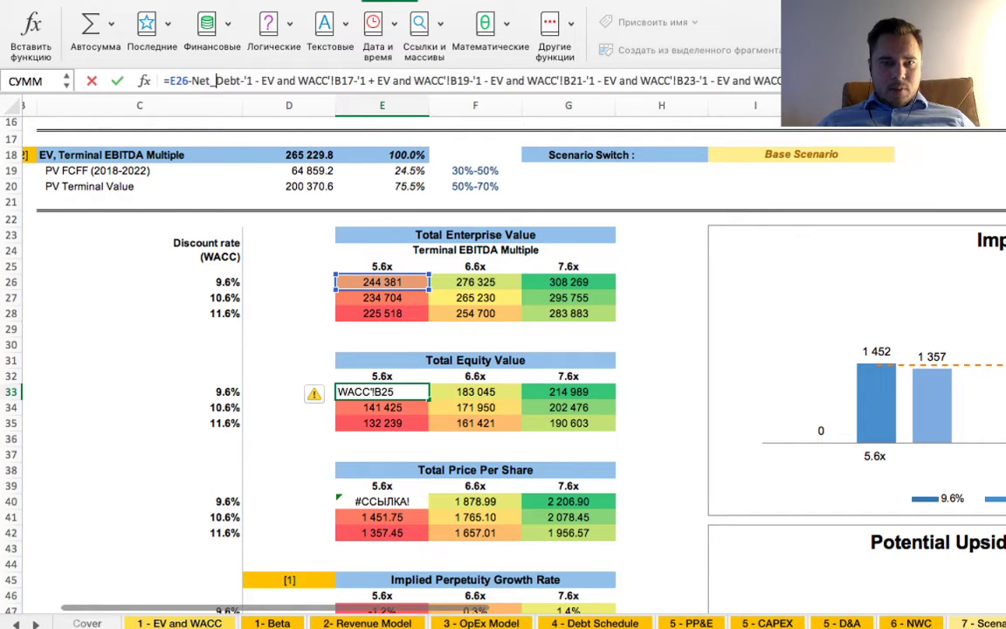
pyautogui.press('BackSpace')
pyautogui.write('_')
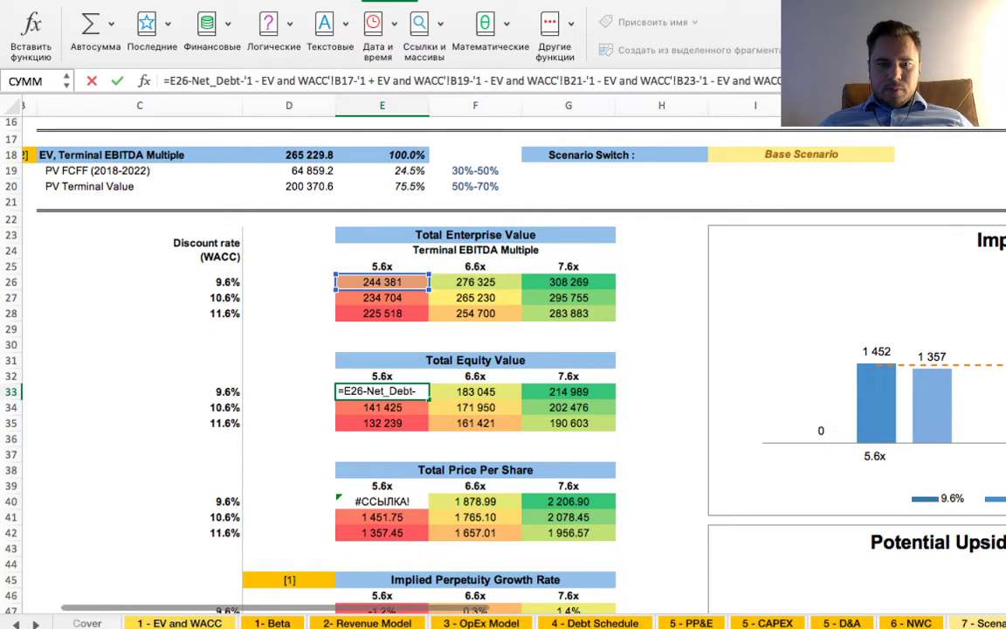
pyautogui.press('Return')
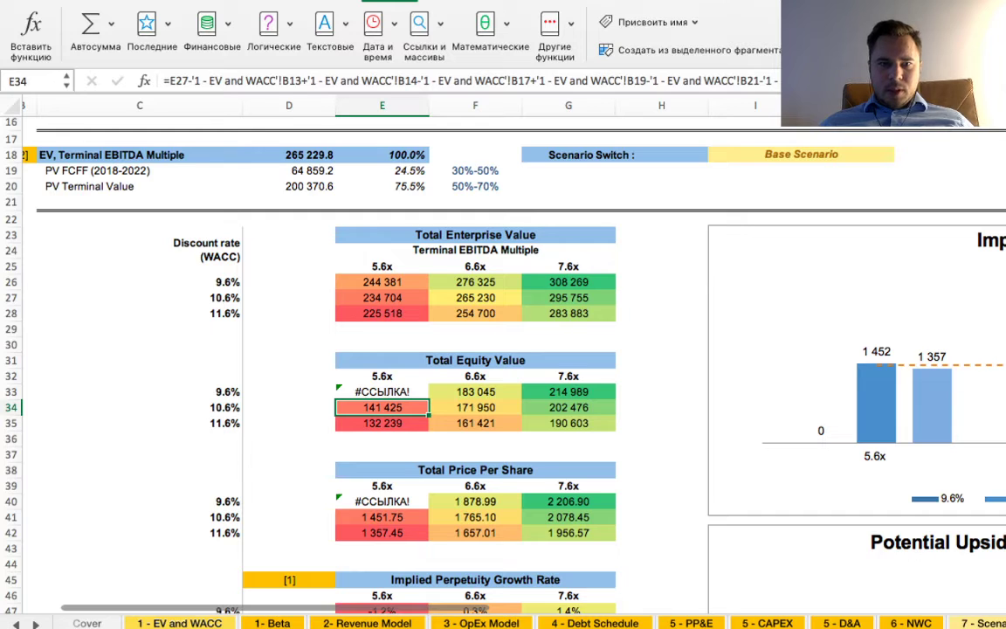
# - Enter a test reference in E36 to the Net Debt cell B15 on the '1 - EV and WACC' sheet
pyautogui.click(382, 438)
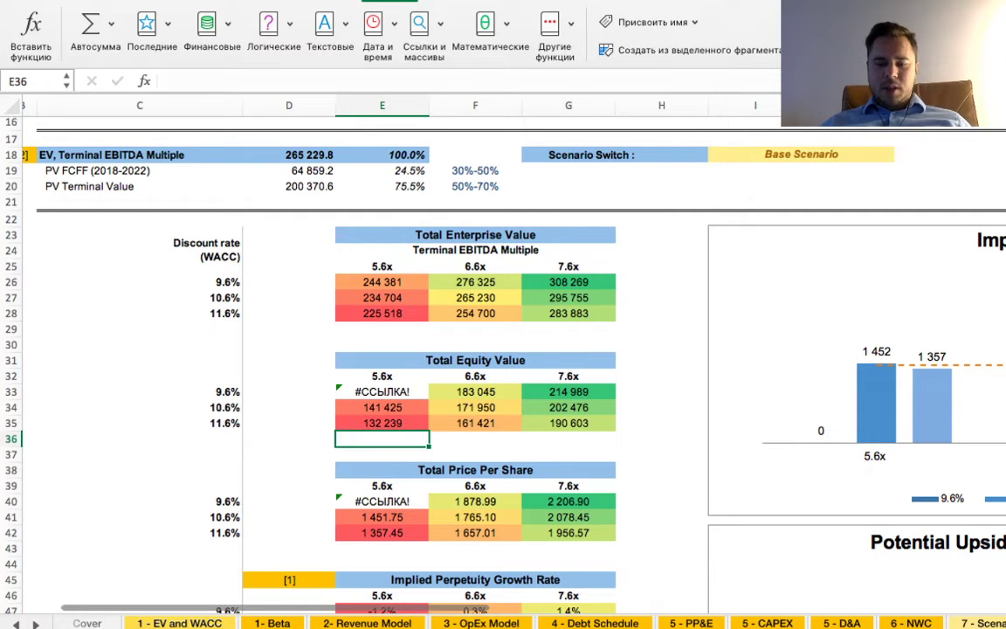
pyautogui.write('=Ty')
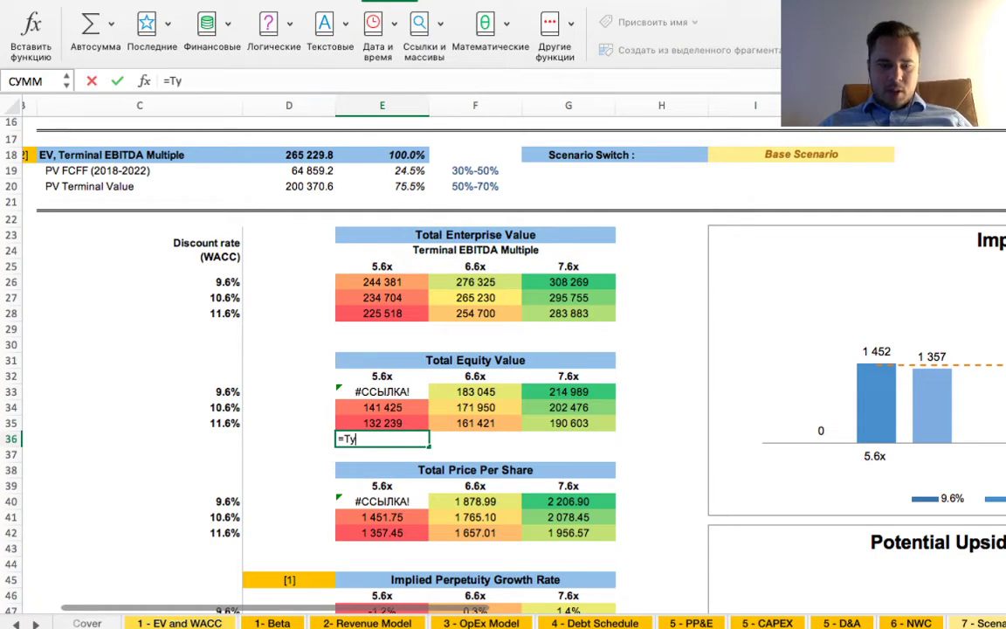
pyautogui.press('BackSpace')
pyautogui.press('BackSpace')
pyautogui.write('Net_De')
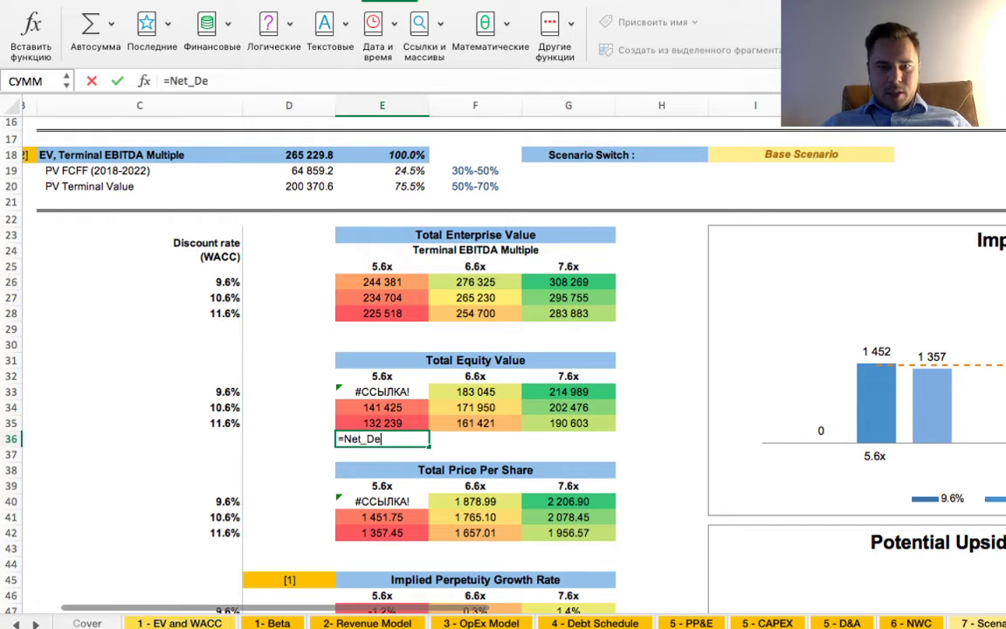
pyautogui.write('bt')
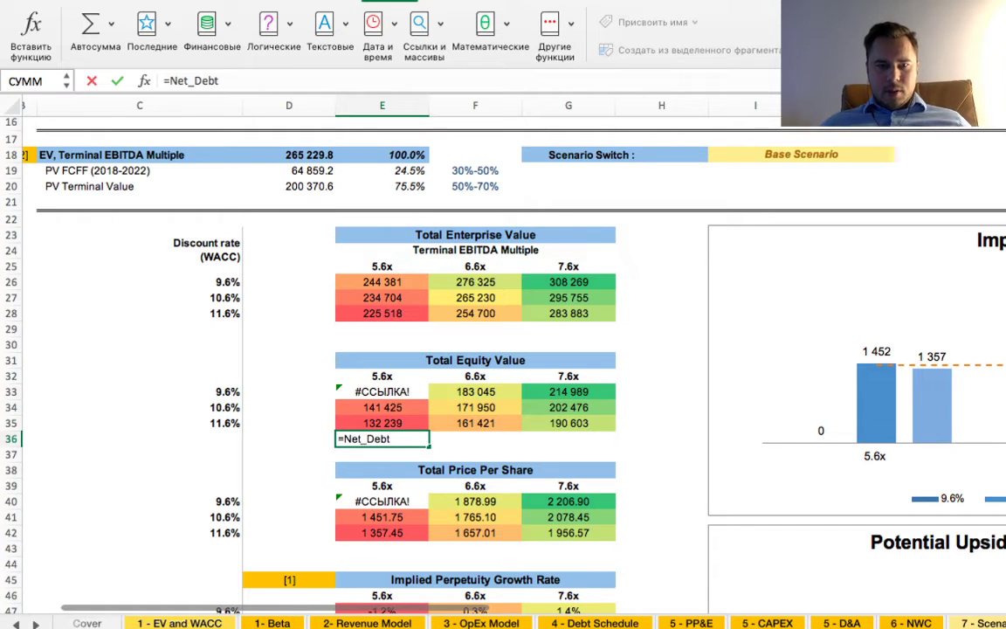
pyautogui.press('Return')
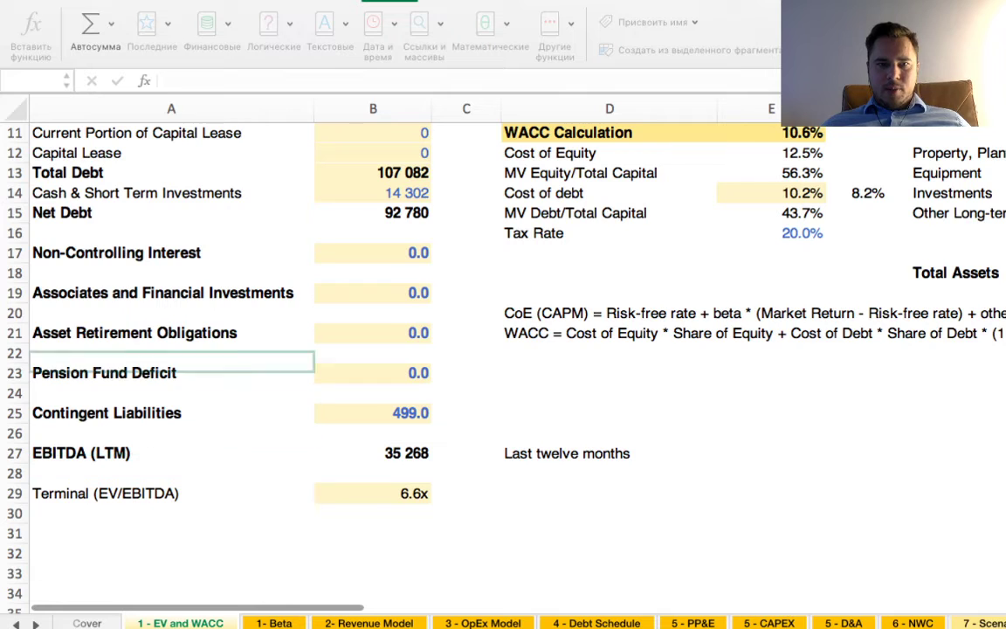
pyautogui.click(373, 212)
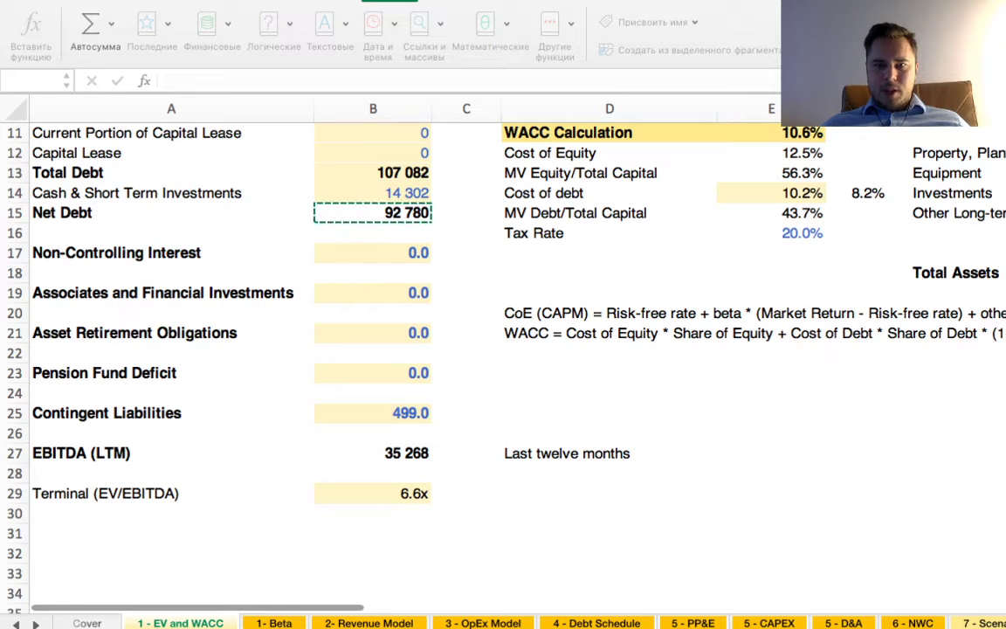
pyautogui.press('Return')
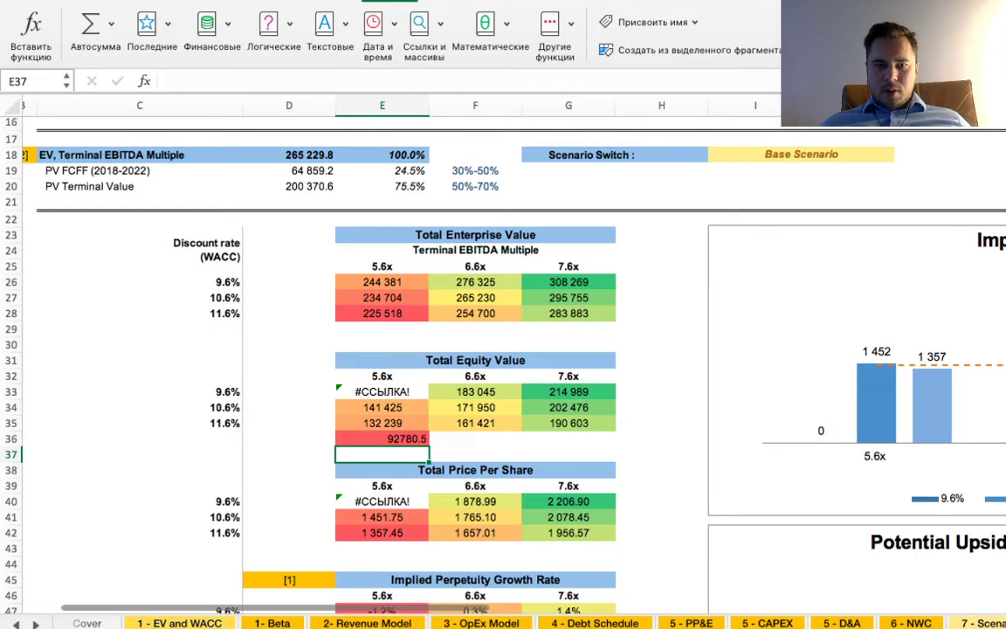
# - Delete the Net_Debt name from the E33 equity value formula, retype it in full as Net_Debt and recommit the formula
pyautogui.click(381, 439)
pyautogui.click(382, 391)
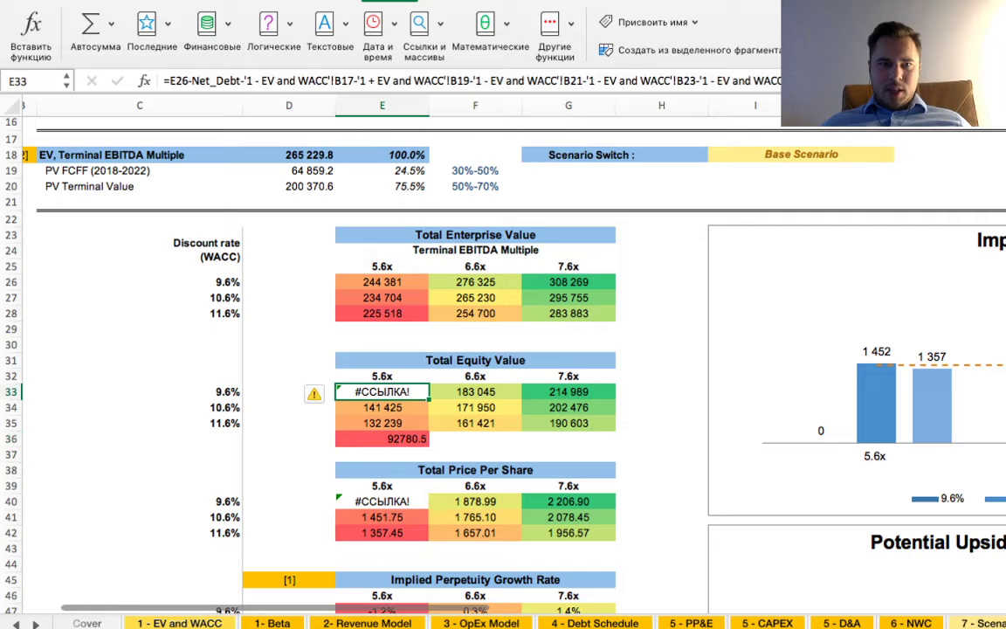
pyautogui.click(214, 80)
pyautogui.press('BackSpace')
pyautogui.press('Right')
pyautogui.press('Right')
pyautogui.press('Right')
pyautogui.press('Right')
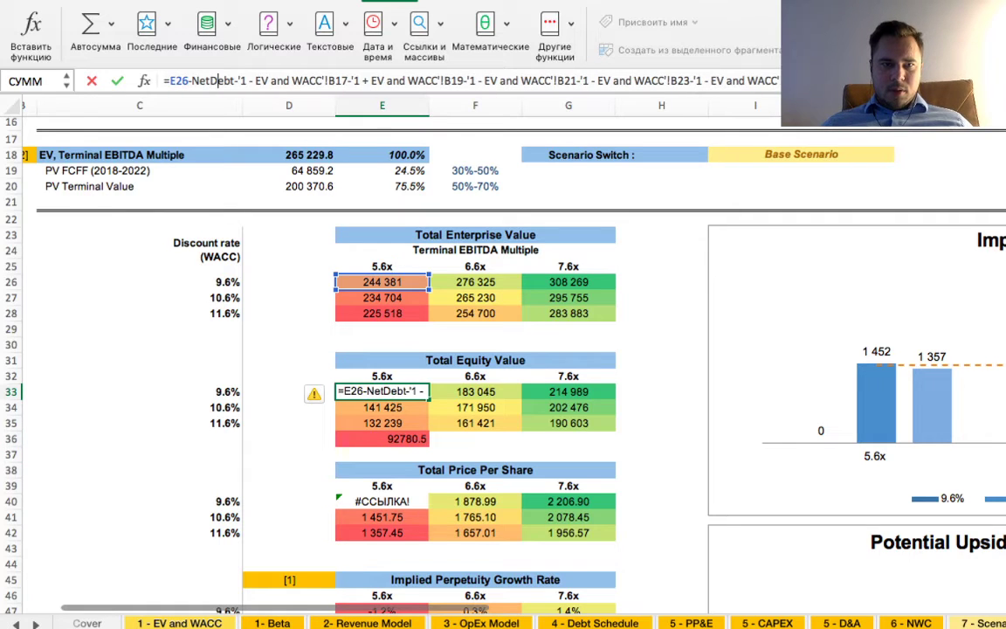
pyautogui.press('BackSpace')
pyautogui.press('BackSpace')
pyautogui.press('BackSpace')
pyautogui.press('BackSpace')
pyautogui.press('BackSpace')
pyautogui.press('BackSpace')
pyautogui.press('BackSpace')
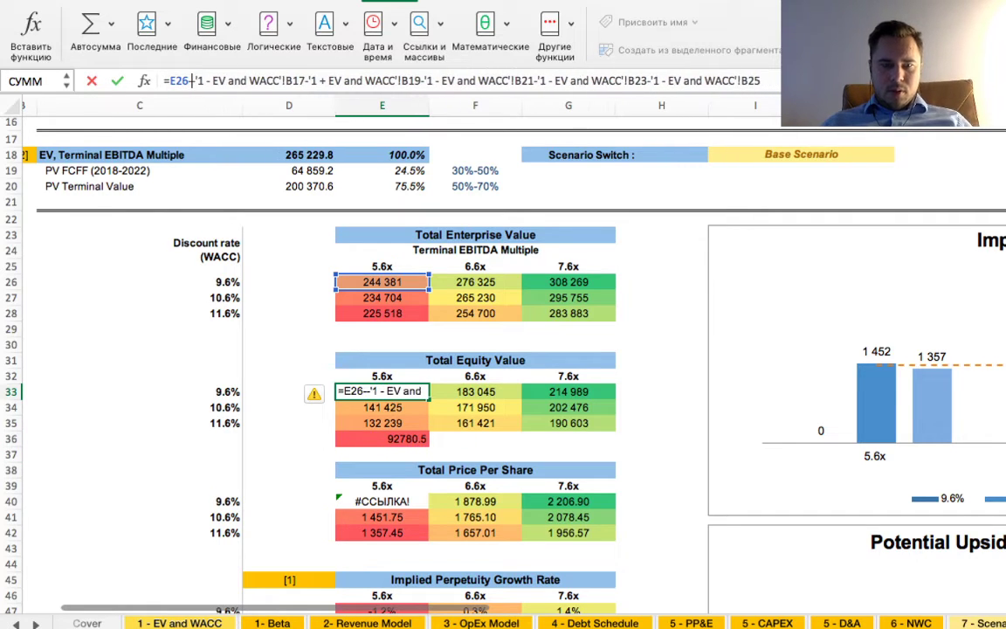
pyautogui.write('Net_DEbt')
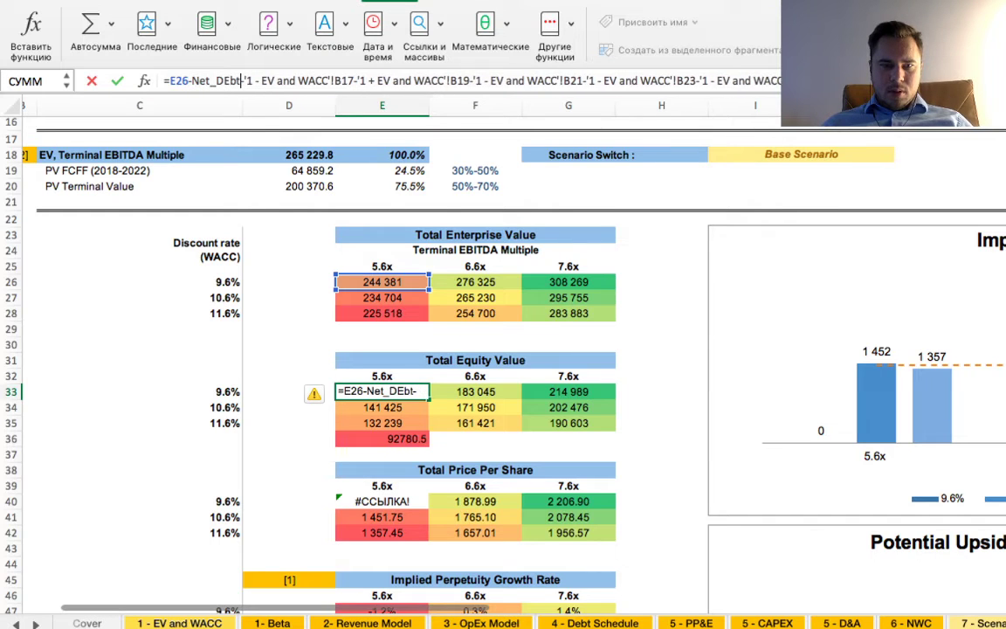
pyautogui.press('BackSpace')
pyautogui.press('BackSpace')
pyautogui.press('BackSpace')
pyautogui.write('ebt')
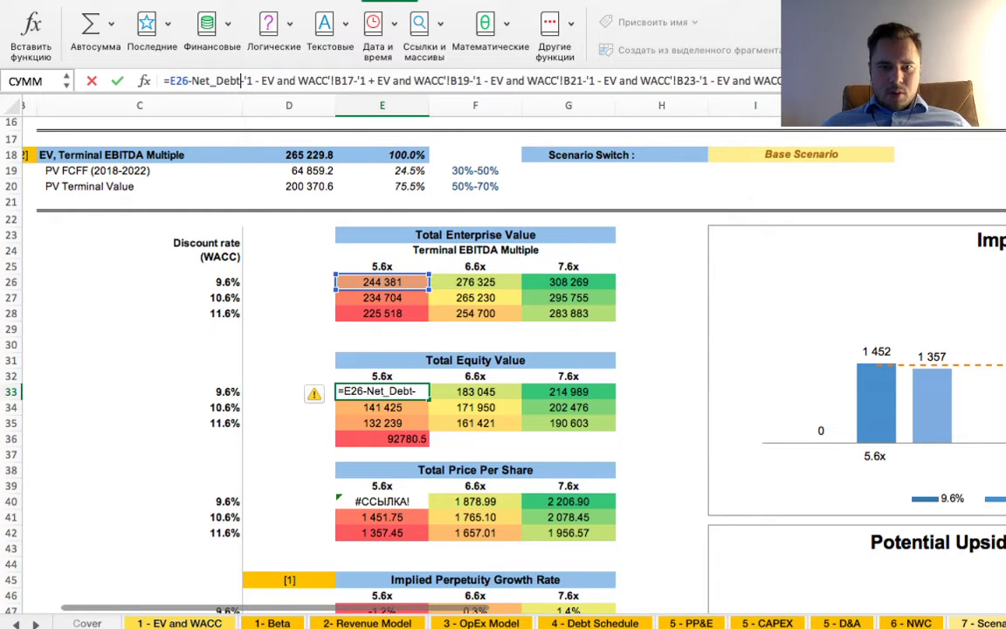
pyautogui.write('-')
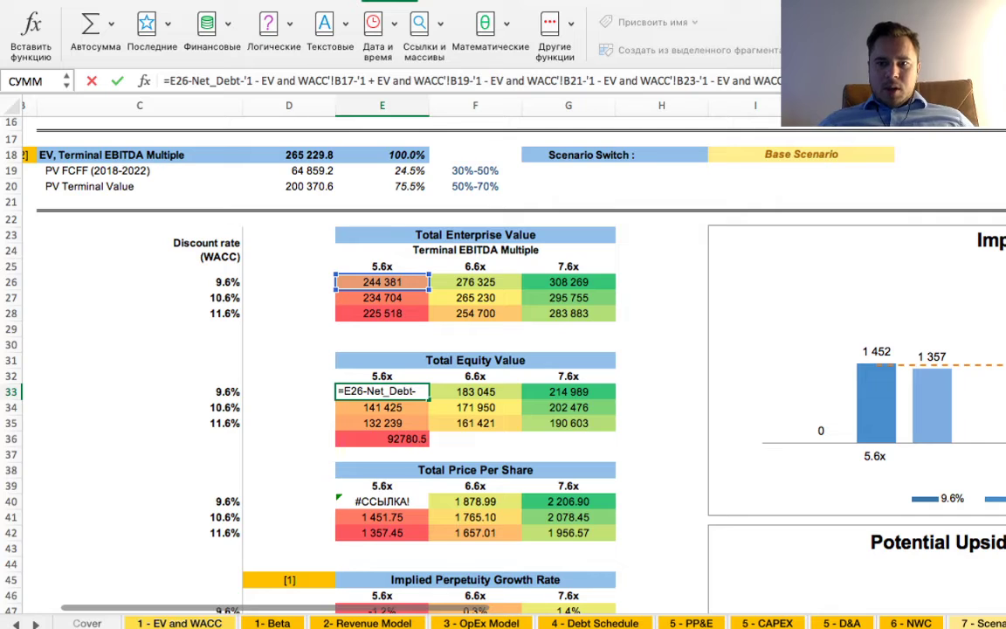
pyautogui.press('Return')
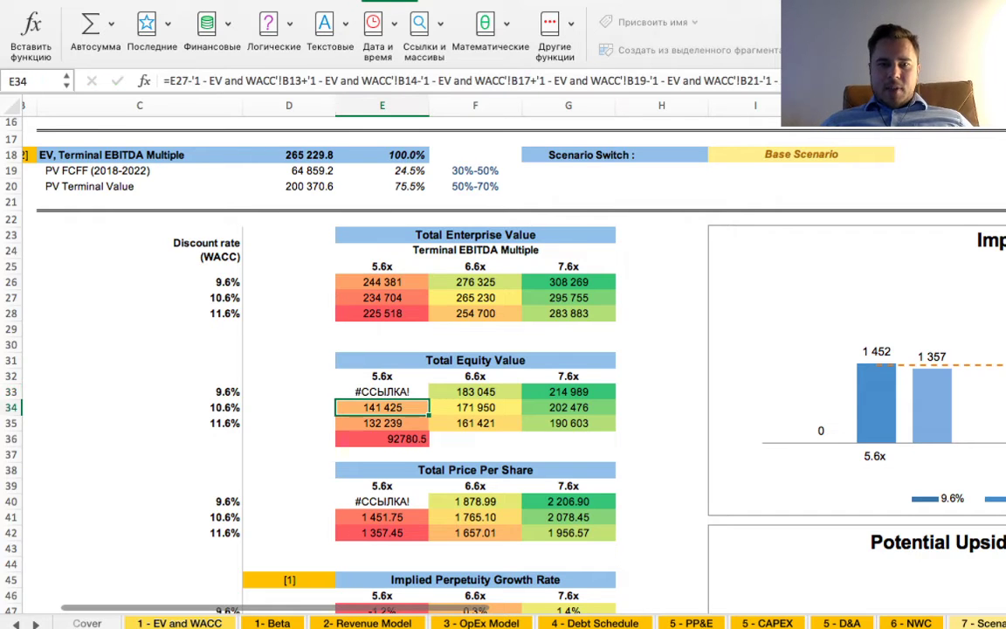
# - Replace the typed Net_Debt term in the E33 formula with a picked reference to B15 on the '1 - EV and WACC' sheet
pyautogui.press('Up')
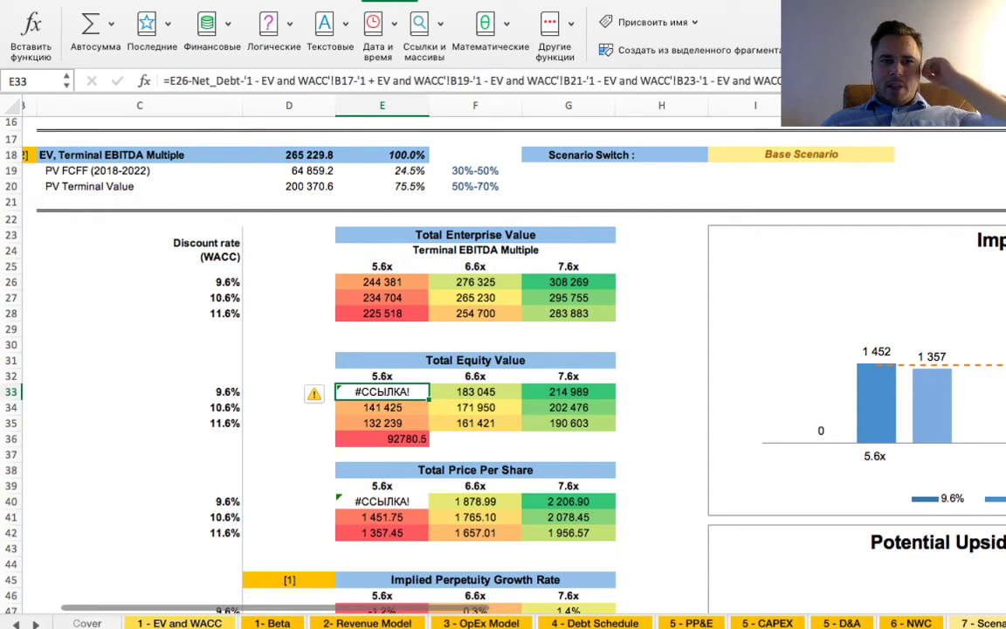
pyautogui.click(241, 80)
pyautogui.press('BackSpace')
pyautogui.press('BackSpace')
pyautogui.press('BackSpace')
pyautogui.press('BackSpace')
pyautogui.press('BackSpace')
pyautogui.press('BackSpace')
pyautogui.press('BackSpace')
pyautogui.press('BackSpace')
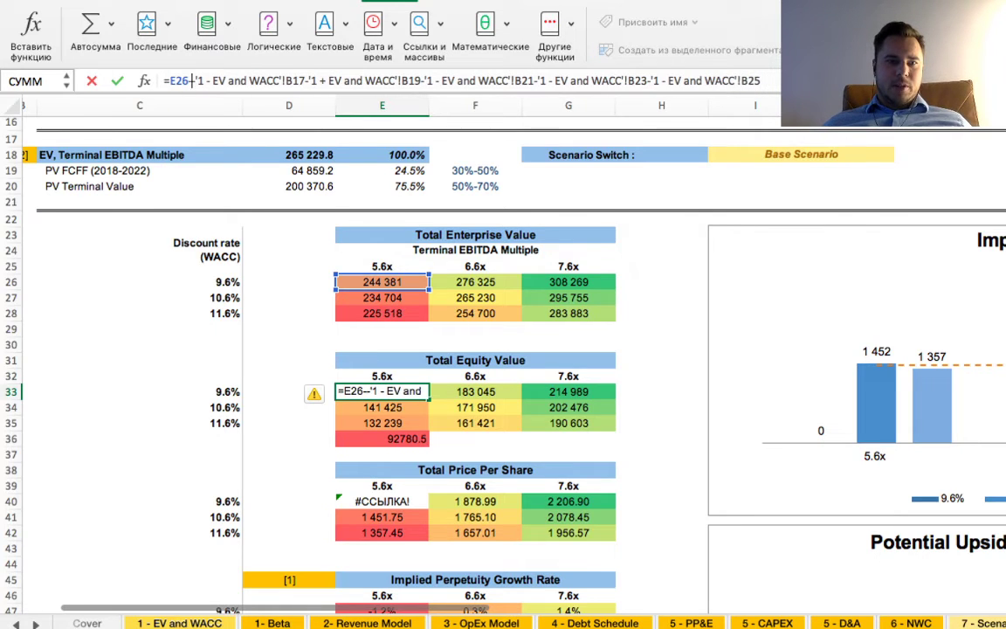
pyautogui.click(179, 622)
pyautogui.press('Right')
pyautogui.press('Up')
pyautogui.press('Up')
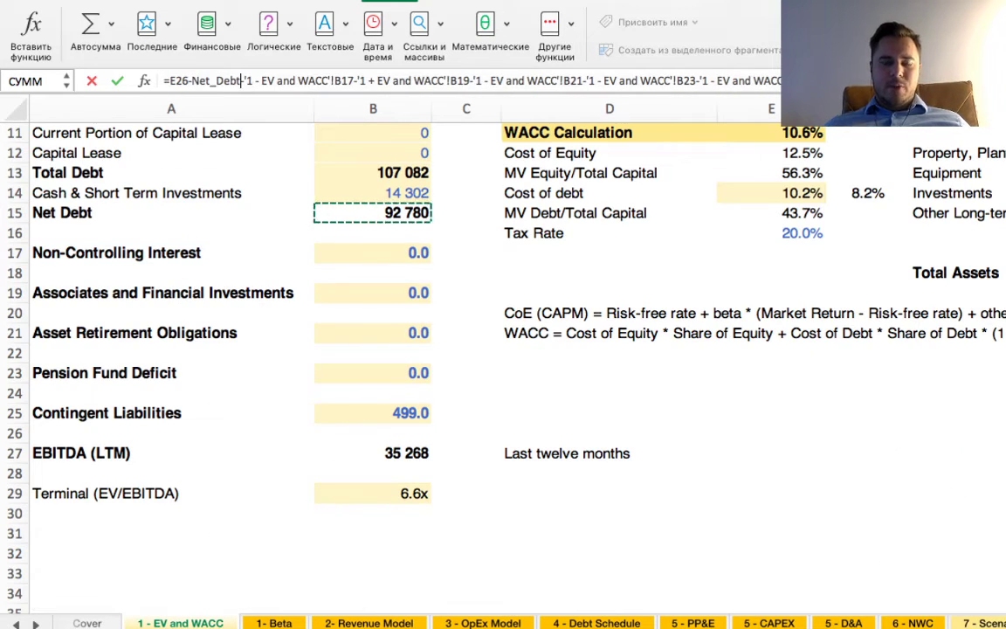
pyautogui.write('-')
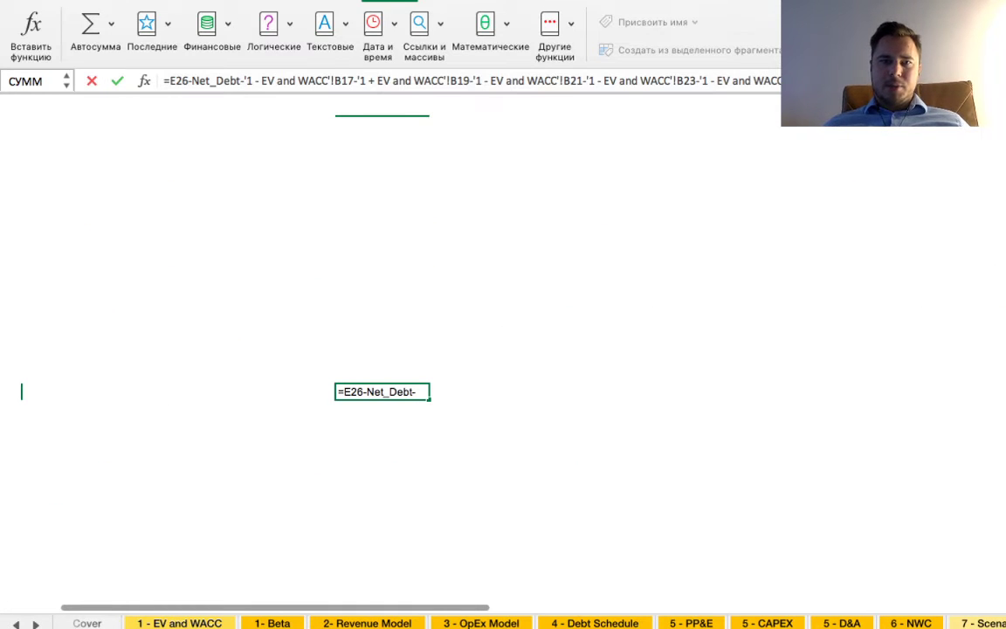
pyautogui.press('Return')
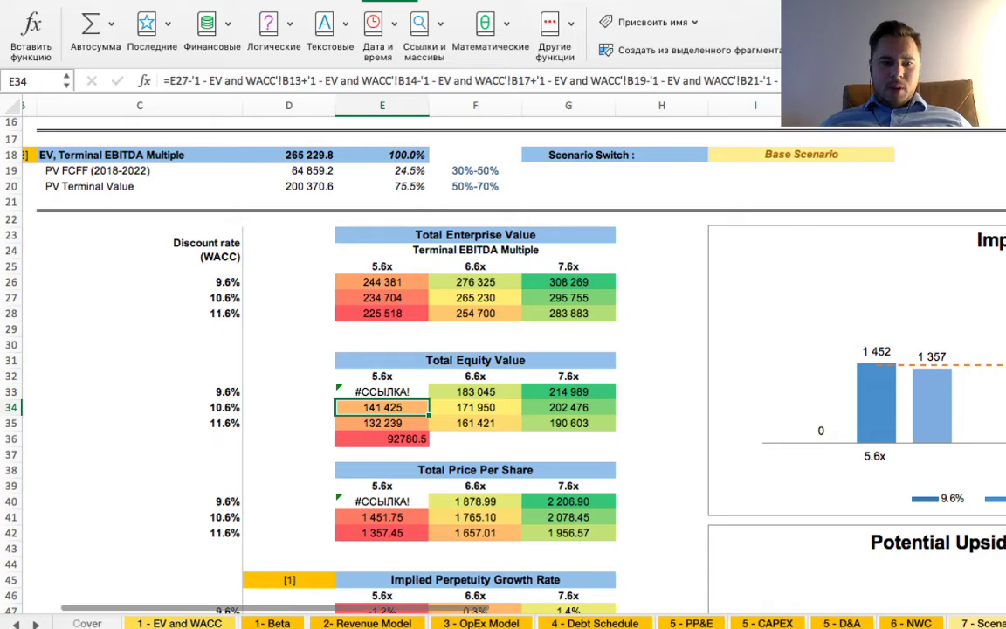
# - Check the Net Debt formula in B15, and try the E33 equity value formula with the name written as NetDebt
pyautogui.click(179, 622)
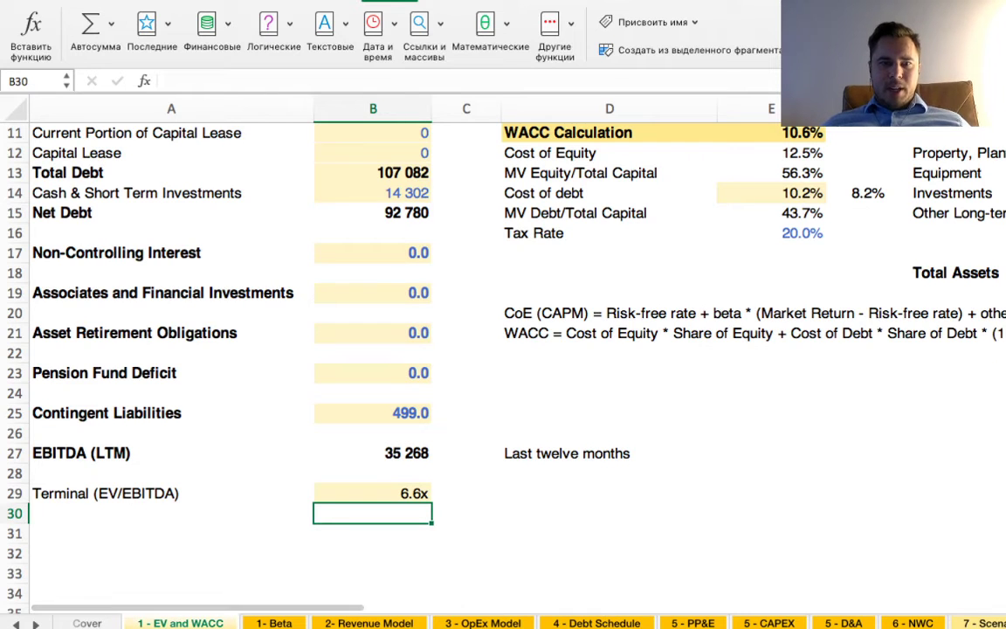
pyautogui.click(372, 212)
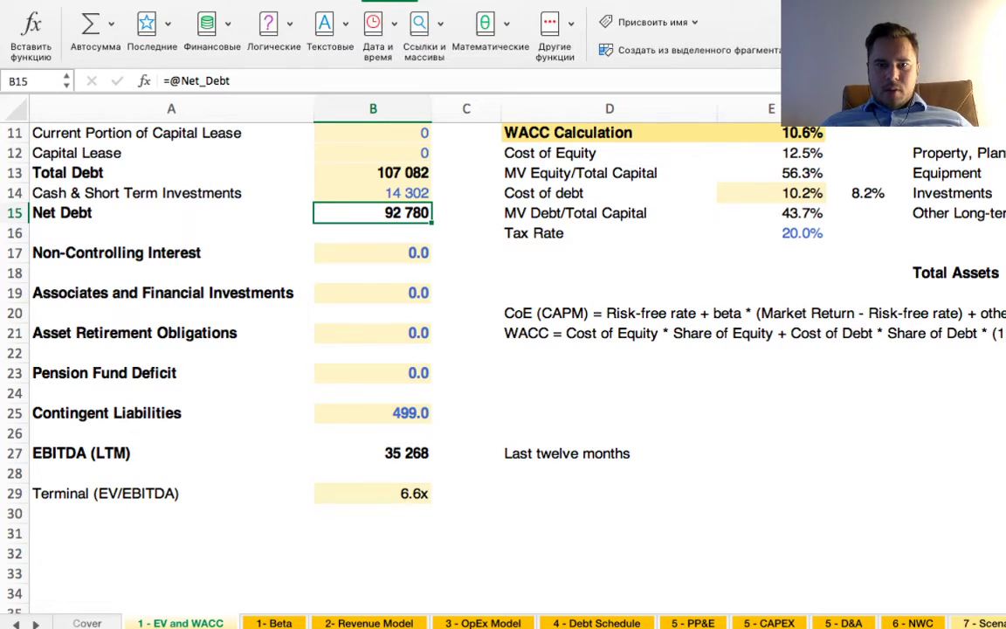
pyautogui.click(608, 393)
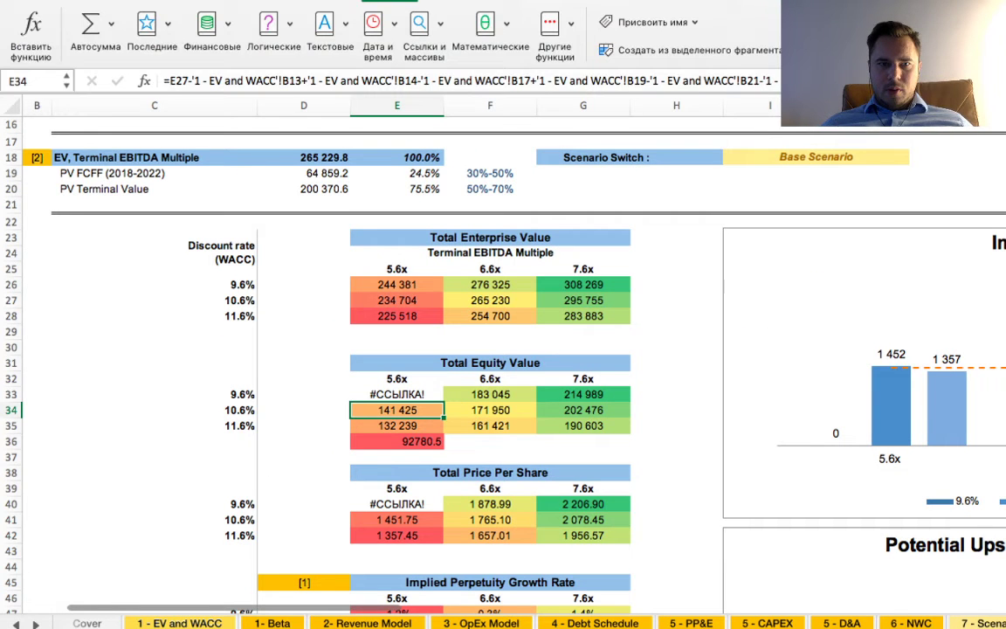
pyautogui.click(396, 394)
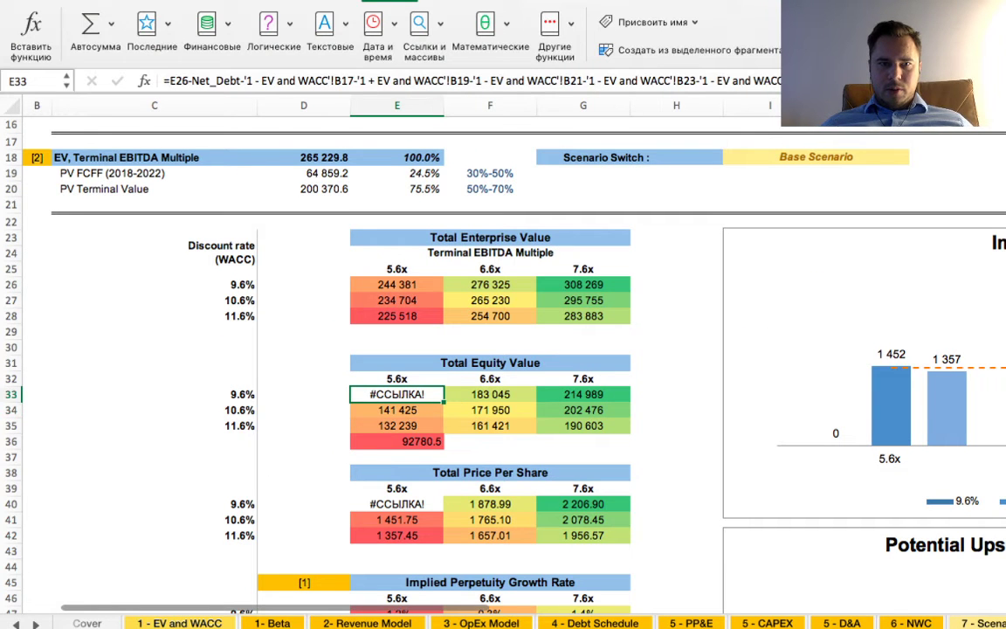
pyautogui.click(216, 80)
pyautogui.press('BackSpace')
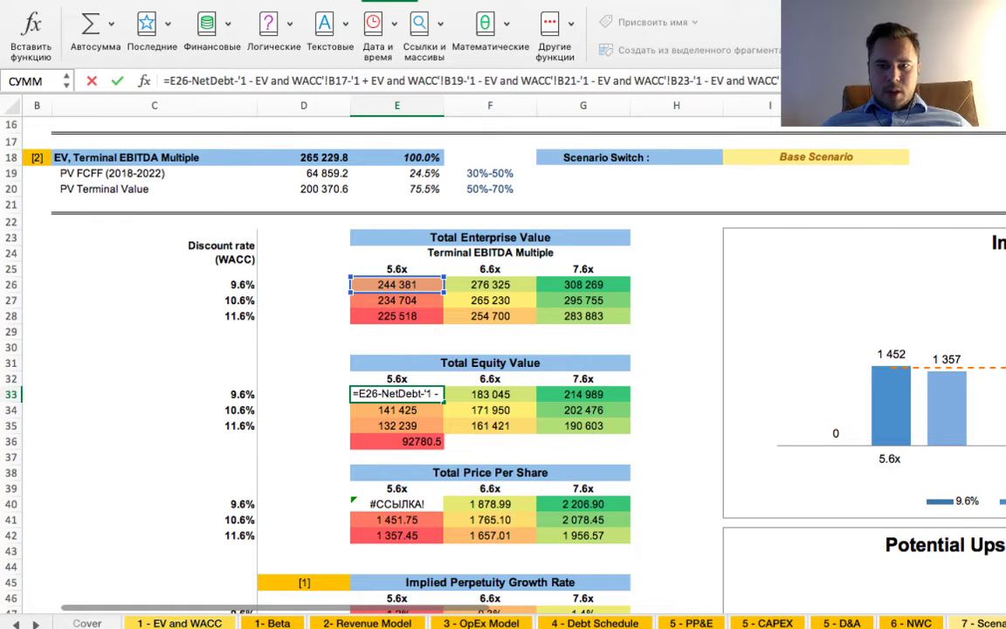
pyautogui.press('Return')
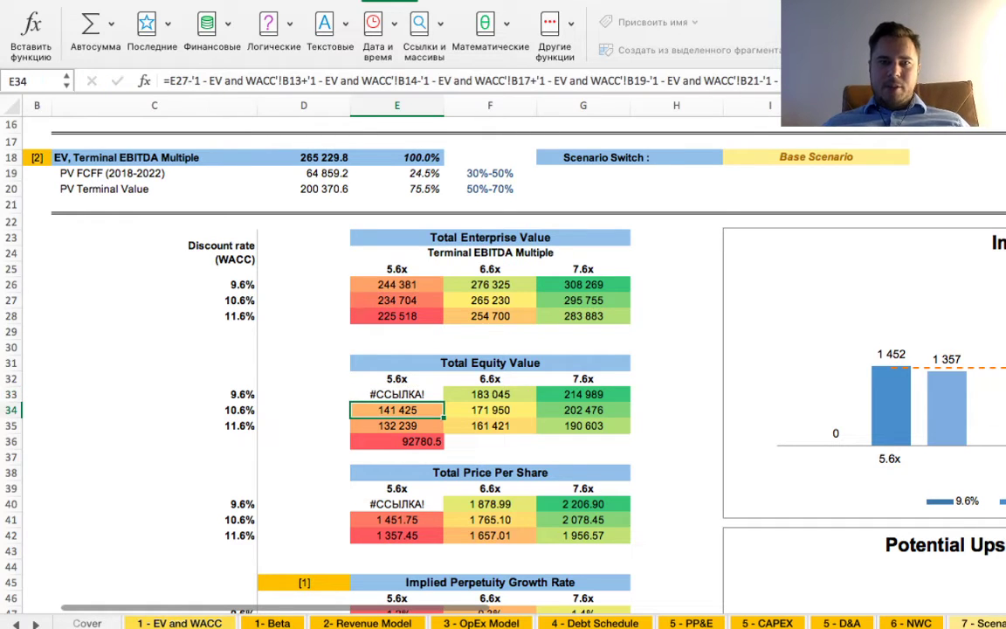
pyautogui.click(676, 409)
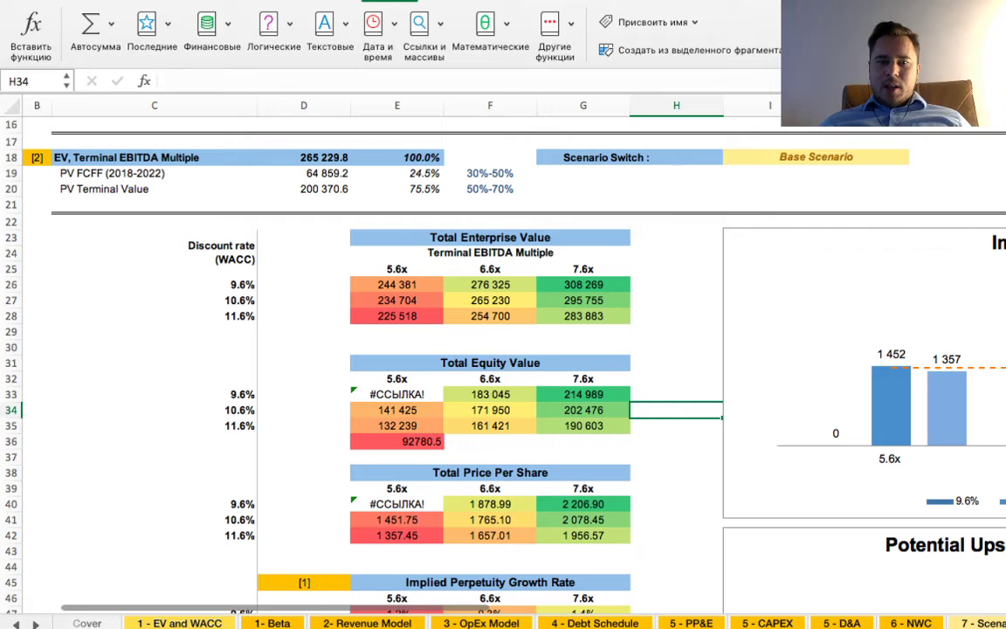
# - Copy the equity value formula from F33 into E33 and clear the test reference in E36
pyautogui.click(490, 394)
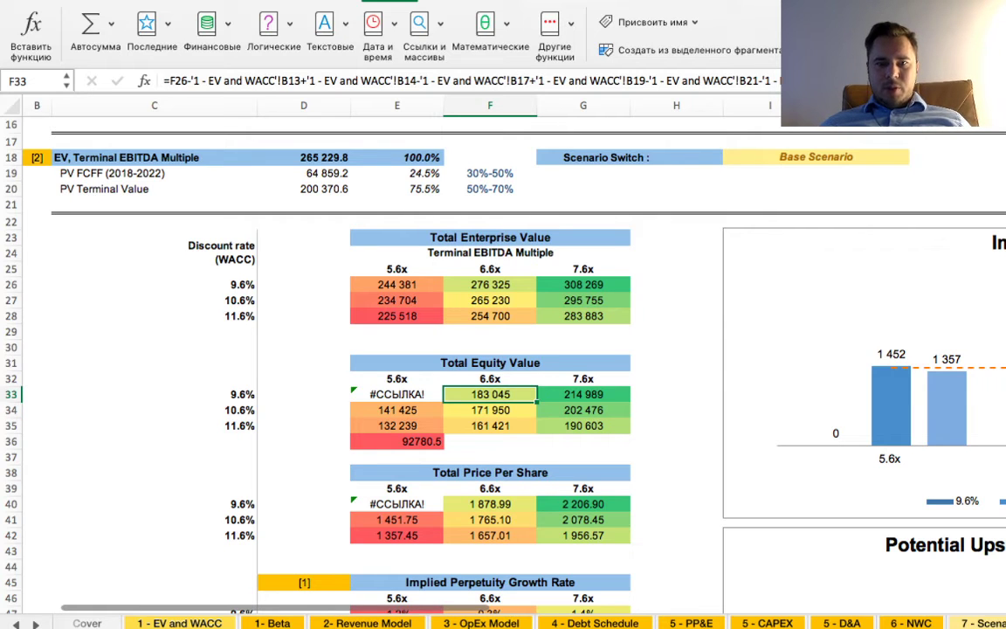
pyautogui.press('super+c')
pyautogui.click(396, 393)
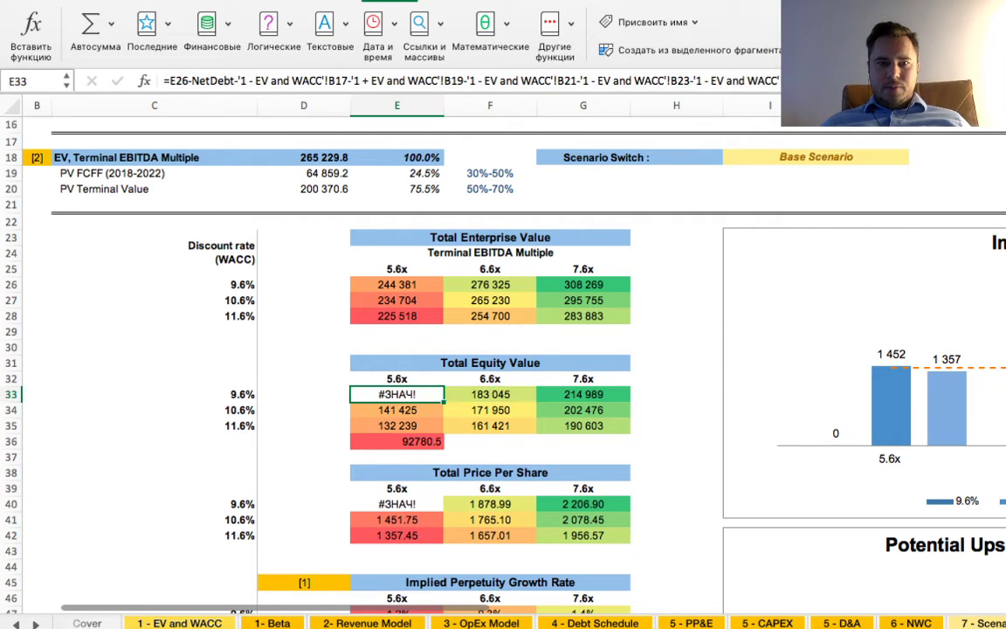
pyautogui.press('Return')
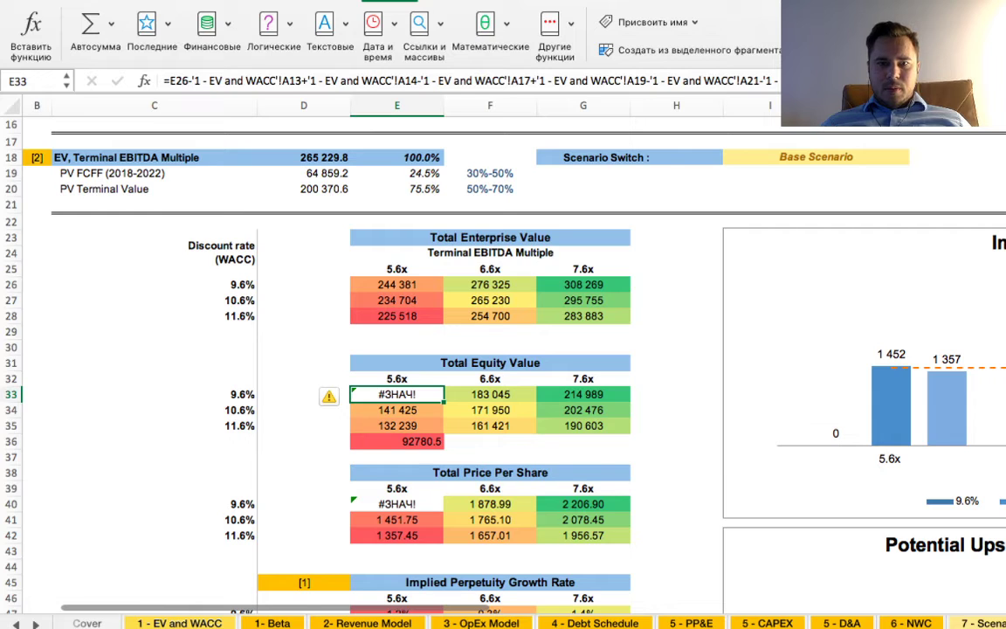
pyautogui.click(397, 441)
pyautogui.press('Delete')
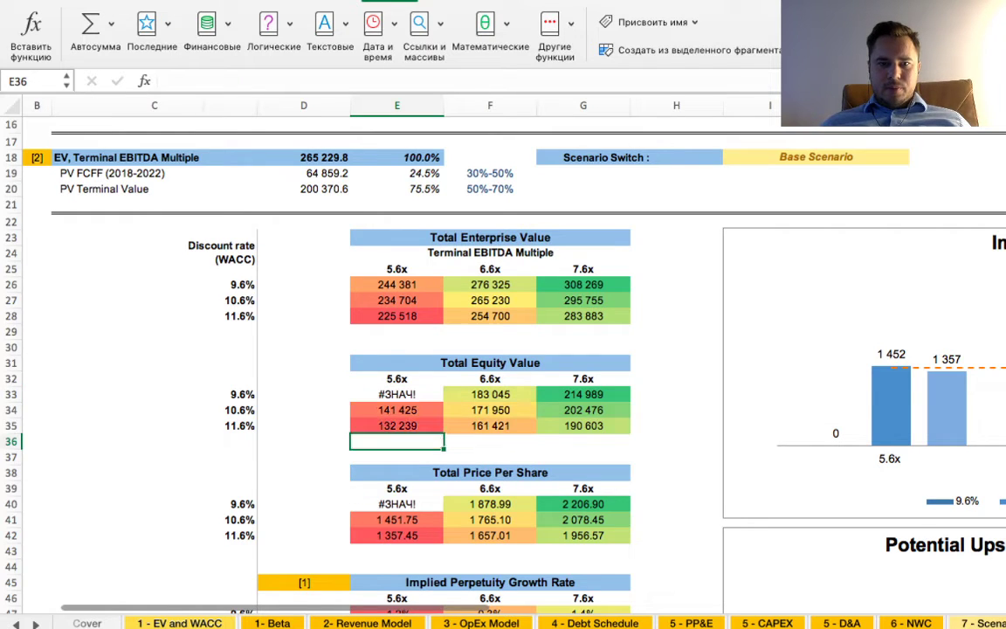
# - Examine the formulas in E33, E26 and F33 along with the sensitivity tables and the share price charts
pyautogui.click(397, 394)
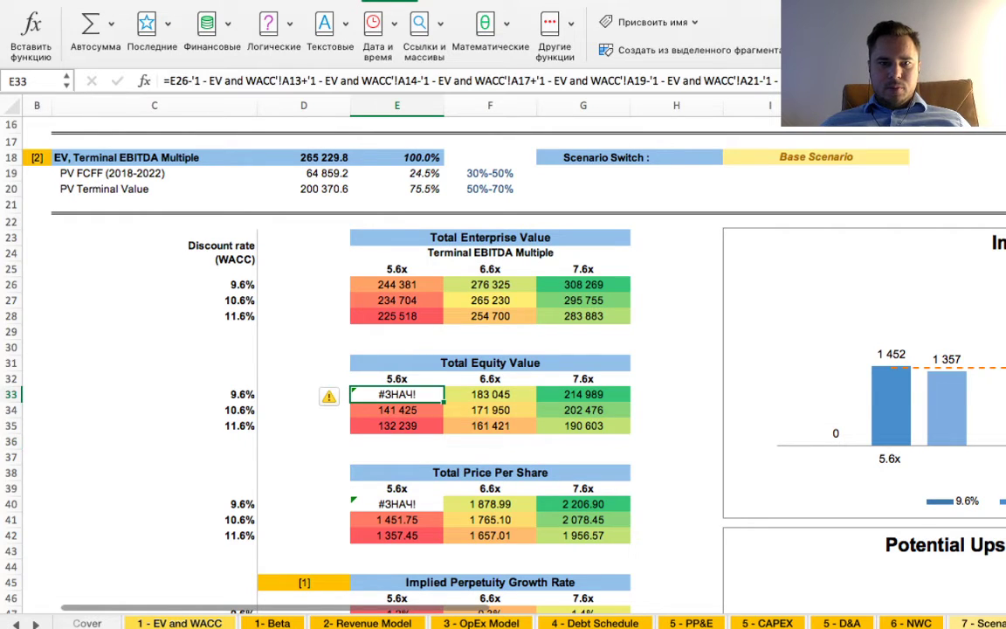
pyautogui.click(397, 284)
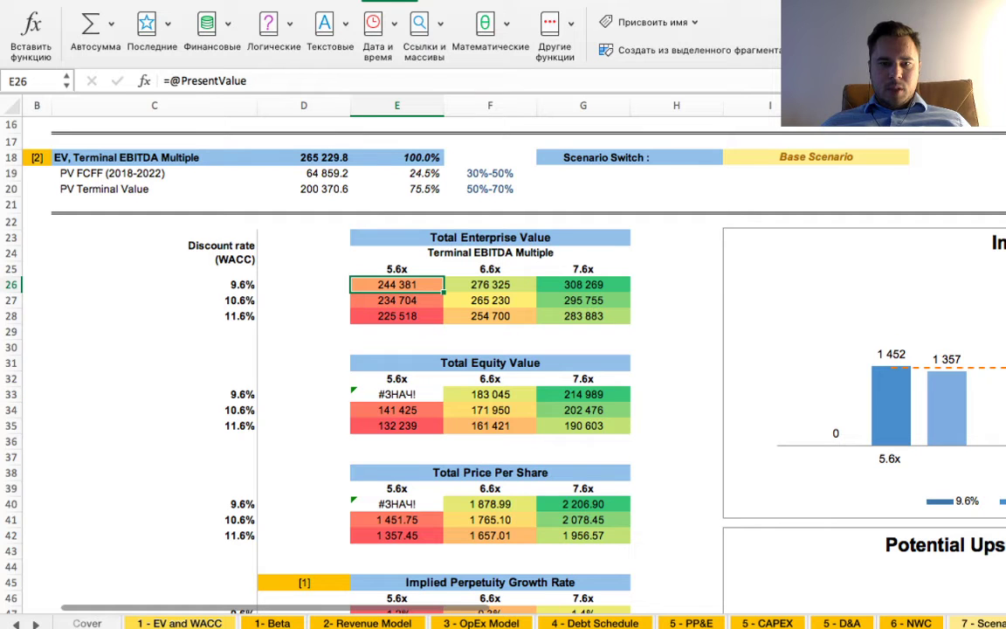
pyautogui.click(490, 393)
pyautogui.scroll(-4, 490, 394)
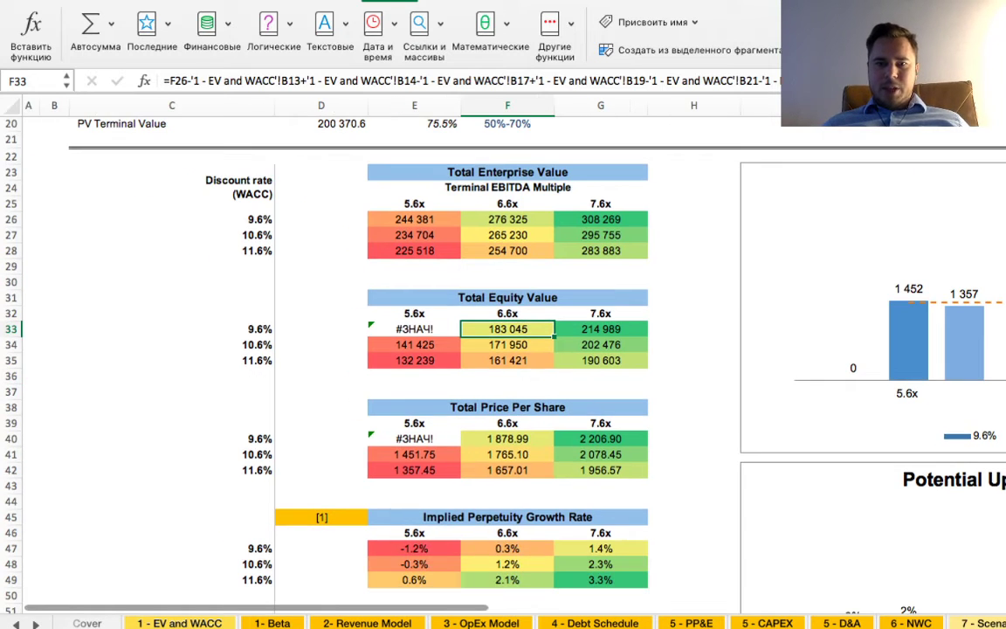
pyautogui.hscroll(5, 503, 349)
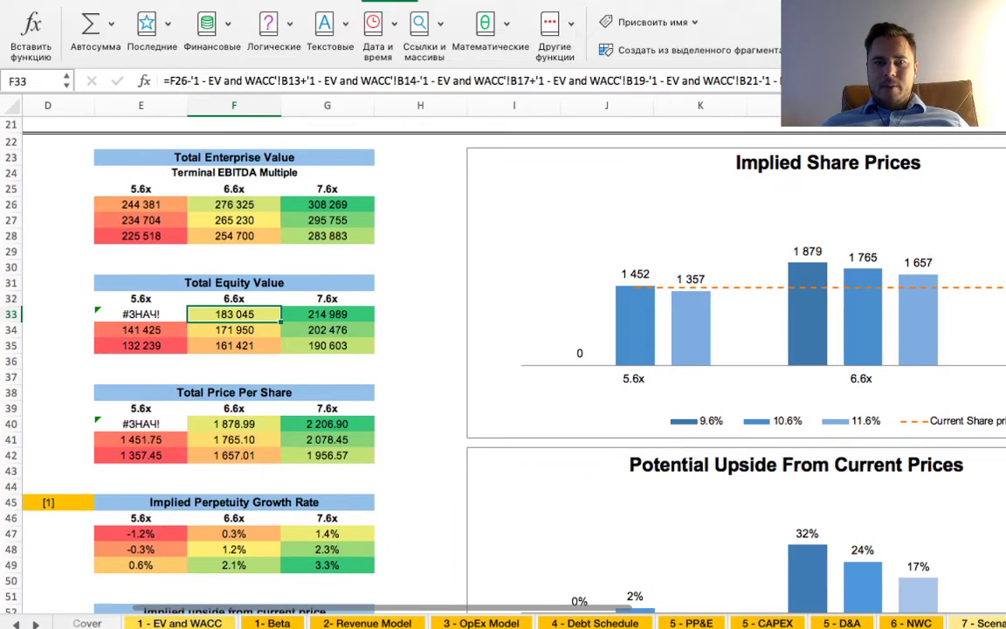
pyautogui.hscroll(-3, 503, 349)
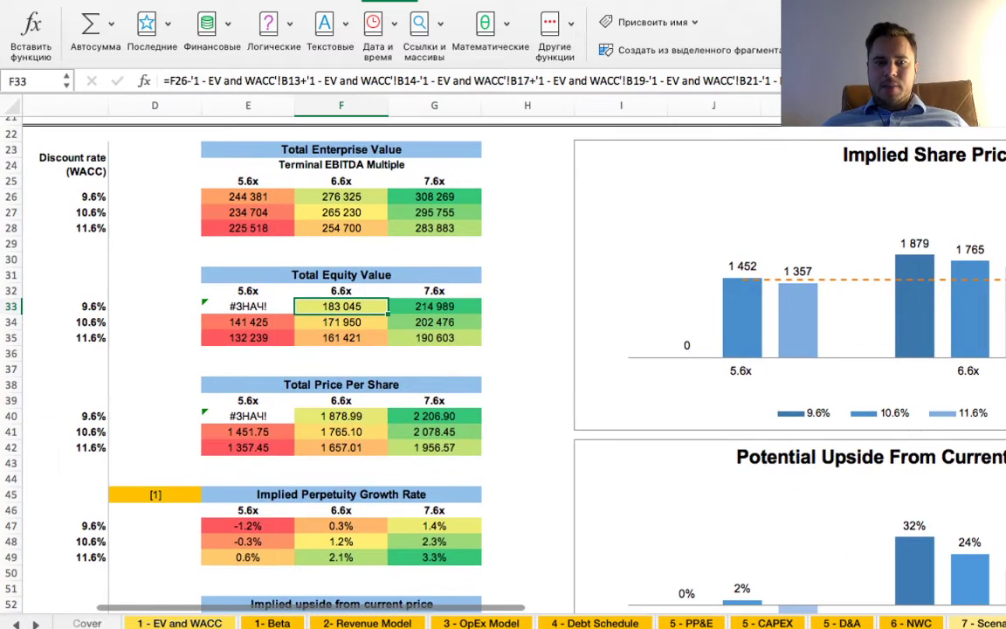
# - Examine the column H cells between the sensitivity tables and the share price charts for the charts' source references
pyautogui.hscroll(-1, 503, 349)
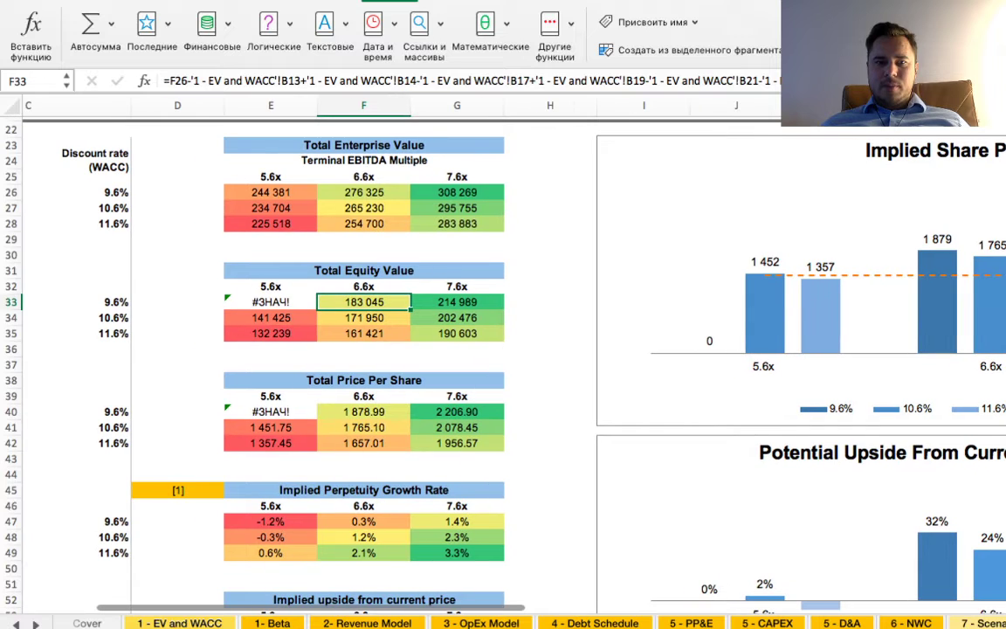
pyautogui.hscroll(5, 502, 350)
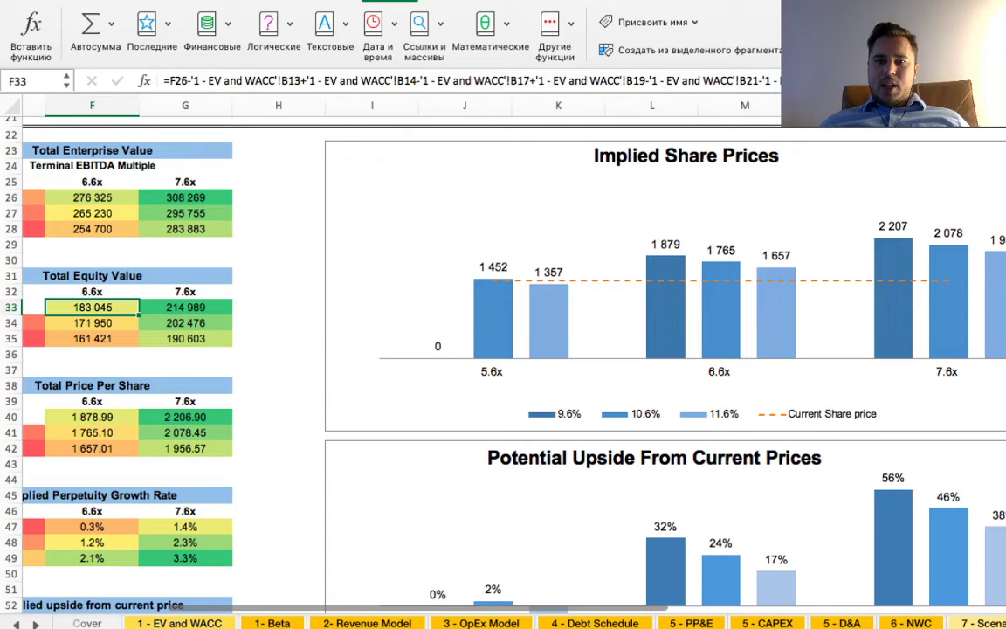
pyautogui.press('Right')
pyautogui.press('Right')
pyautogui.press('Up')
pyautogui.press('Up')
pyautogui.press('Up')
pyautogui.press('Up')
pyautogui.press('Up')
pyautogui.press('Up')
pyautogui.press('Up')
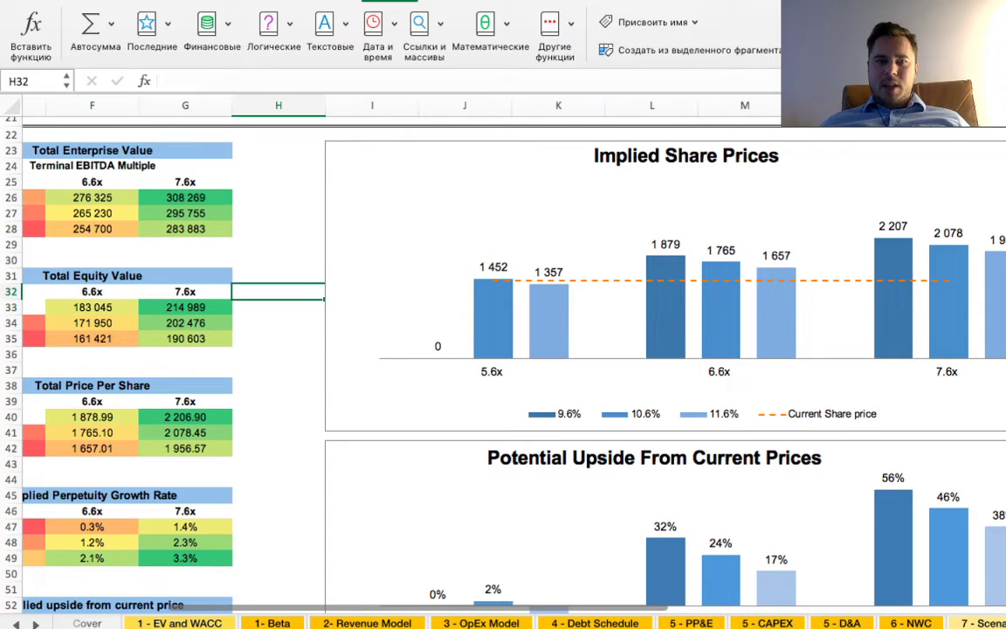
pyautogui.press('Down')
pyautogui.press('Down')
pyautogui.press('Down')
pyautogui.press('Down')
pyautogui.press('Down')
pyautogui.press('Down')
pyautogui.press('Down')
pyautogui.press('Down')
pyautogui.press('Down')
pyautogui.press('Down')
pyautogui.press('Down')
pyautogui.press('Down')
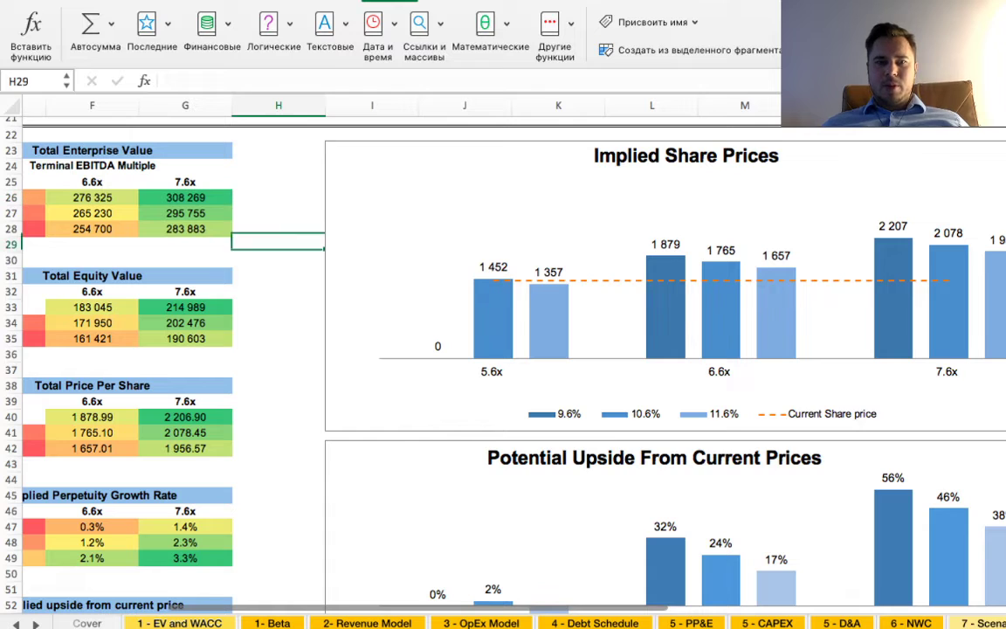
pyautogui.press('Down')
pyautogui.press('Down')
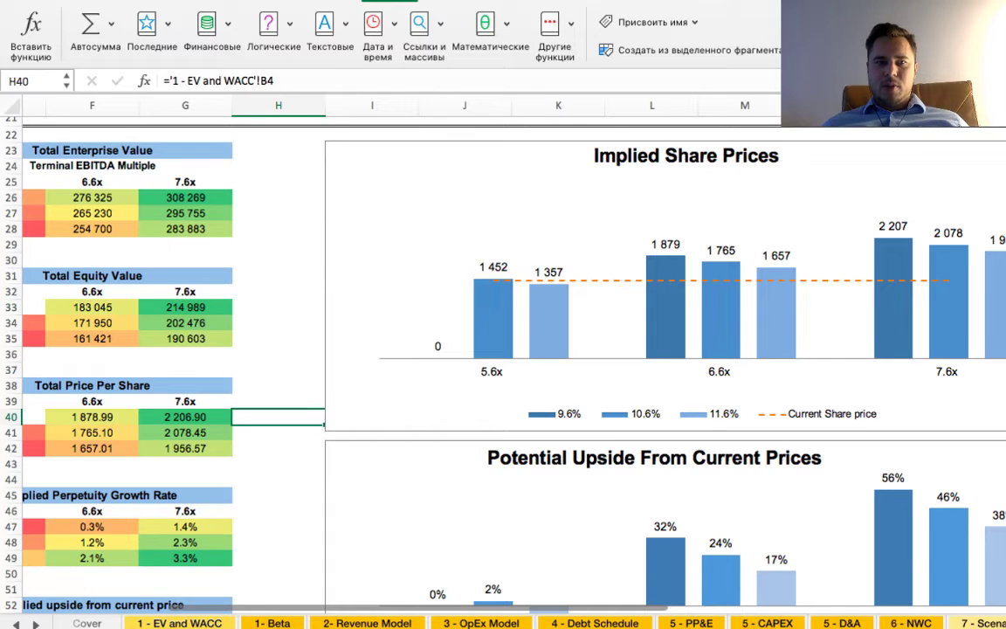
# - Check the share price formulas in H39 and H40 and the Current Share price in B4 on the '1 - EV and WACC' sheet
pyautogui.press('Up')
pyautogui.press('F2')
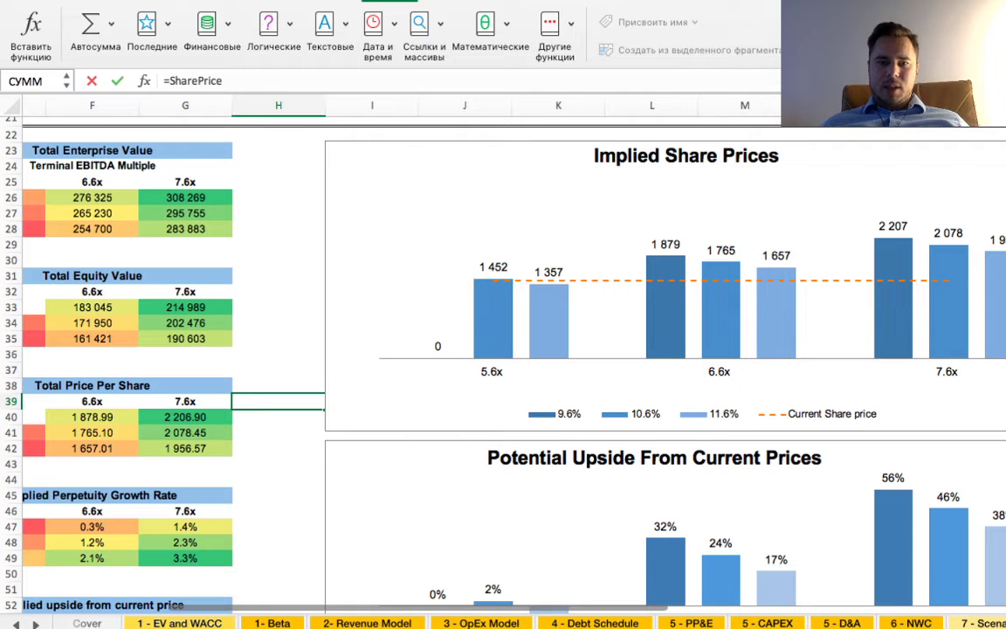
pyautogui.press('Return')
pyautogui.press('F2')
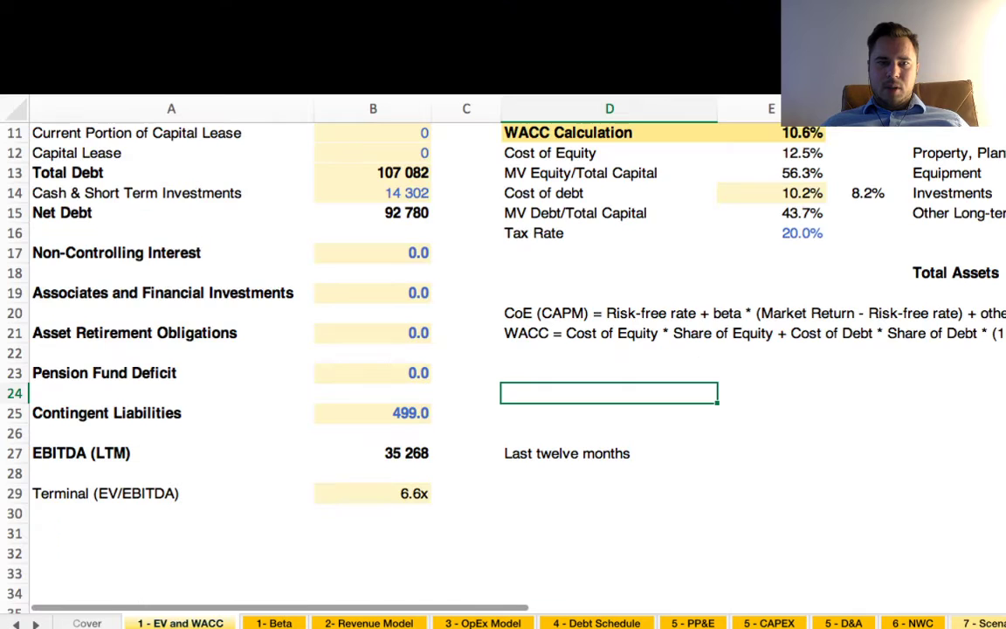
pyautogui.scroll(5, 503, 349)
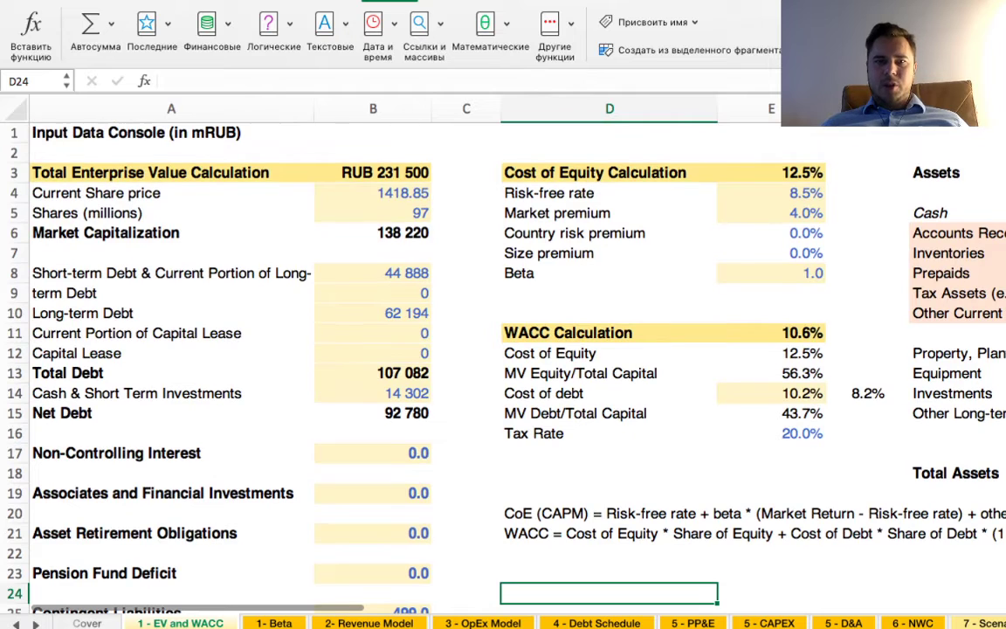
pyautogui.click(372, 194)
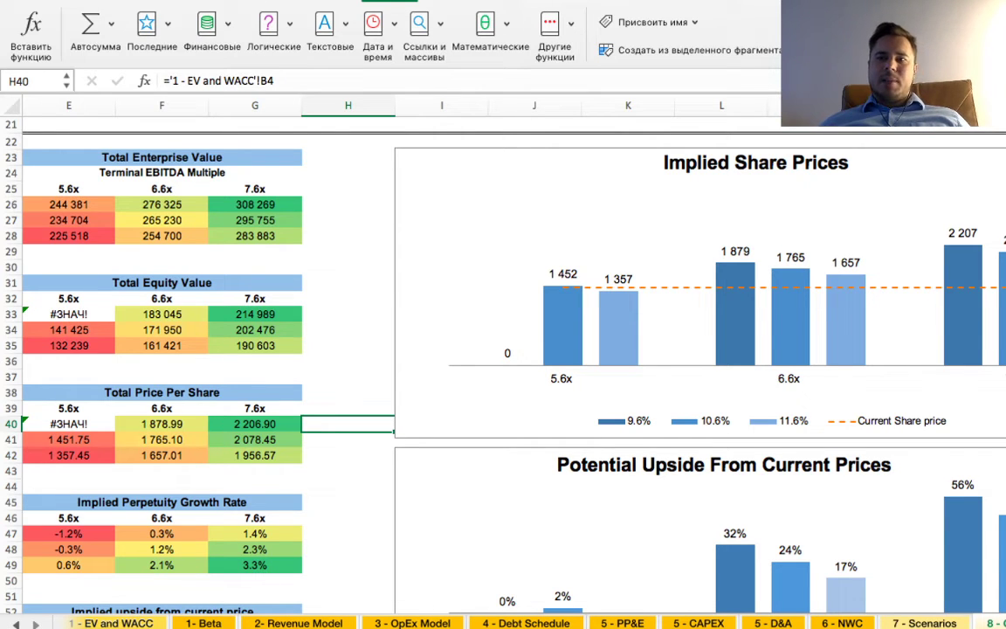
# - Examine the Implied Share Prices and Potential Upside From Current Prices charts alongside the implied upside table
pyautogui.scroll(-4, 503, 358)
pyautogui.hscroll(2, 503, 358)
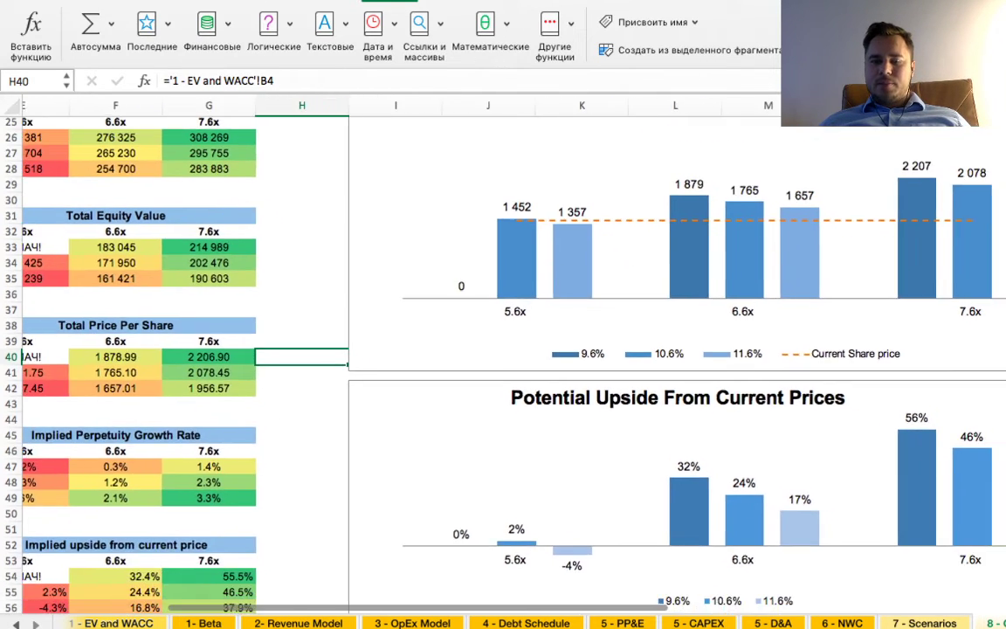
pyautogui.scroll(-4, 503, 349)
pyautogui.hscroll(1, 503, 349)
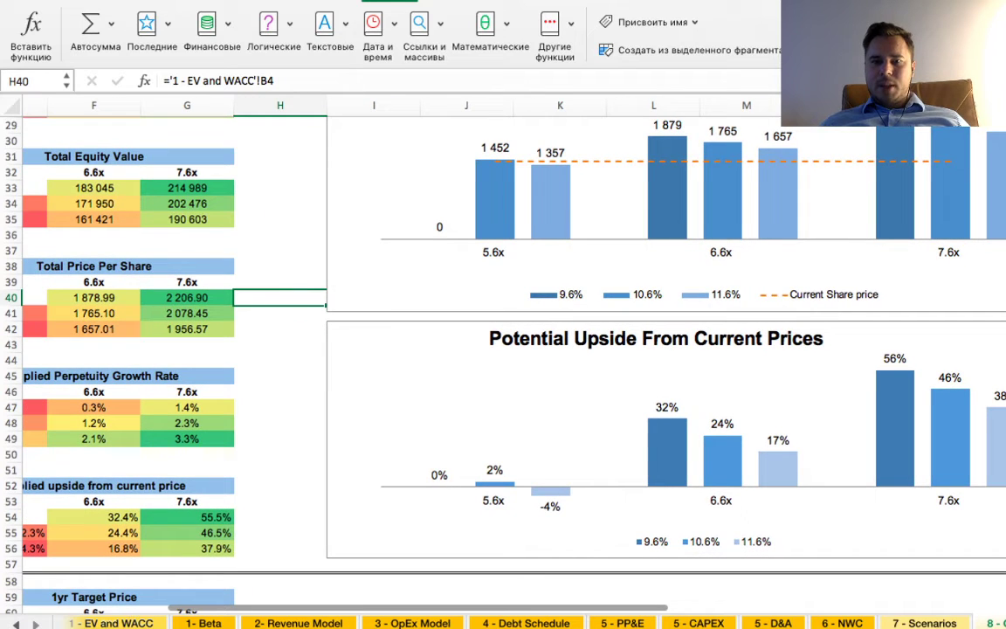
pyautogui.scroll(3, 503, 350)
pyautogui.hscroll(-2, 503, 349)
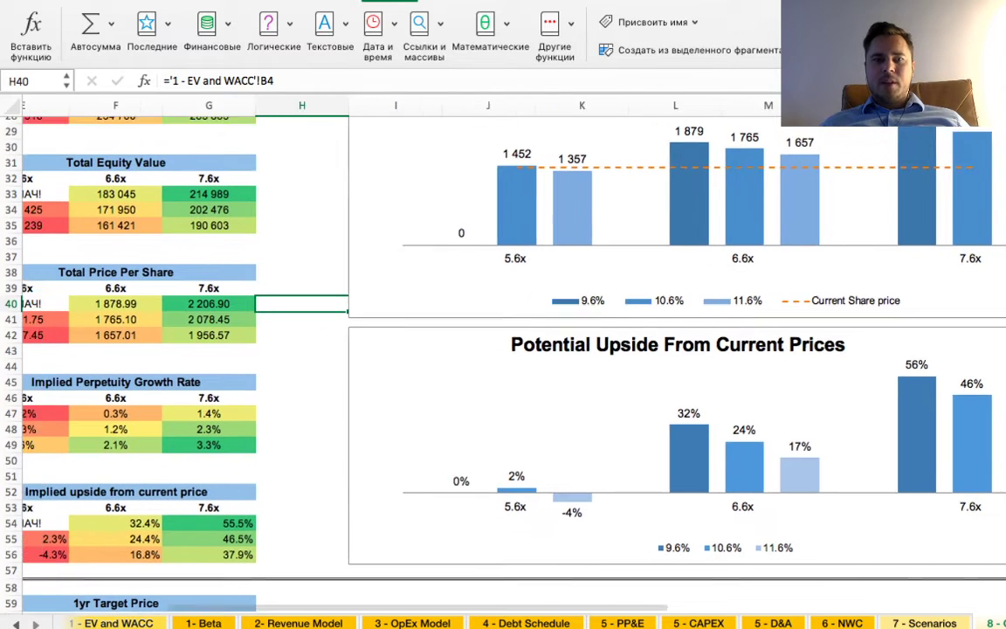
# - Review the discounted cash flow forecast, CAGR columns, scenario list and present value breakdown above the sensitivity tables
pyautogui.scroll(10, 503, 350)
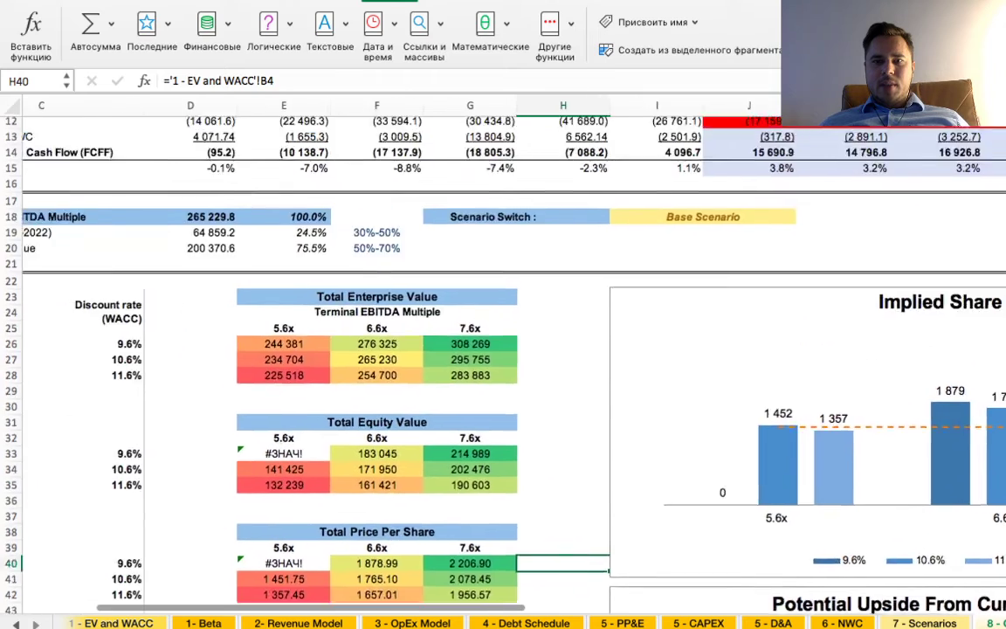
pyautogui.hscroll(-1, 503, 349)
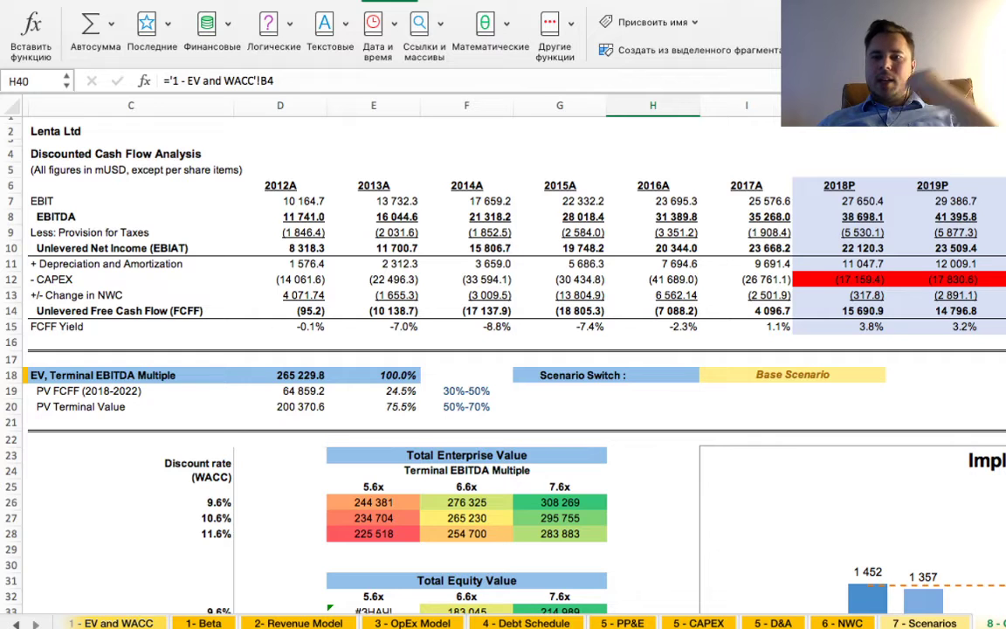
pyautogui.hscroll(10, 503, 349)
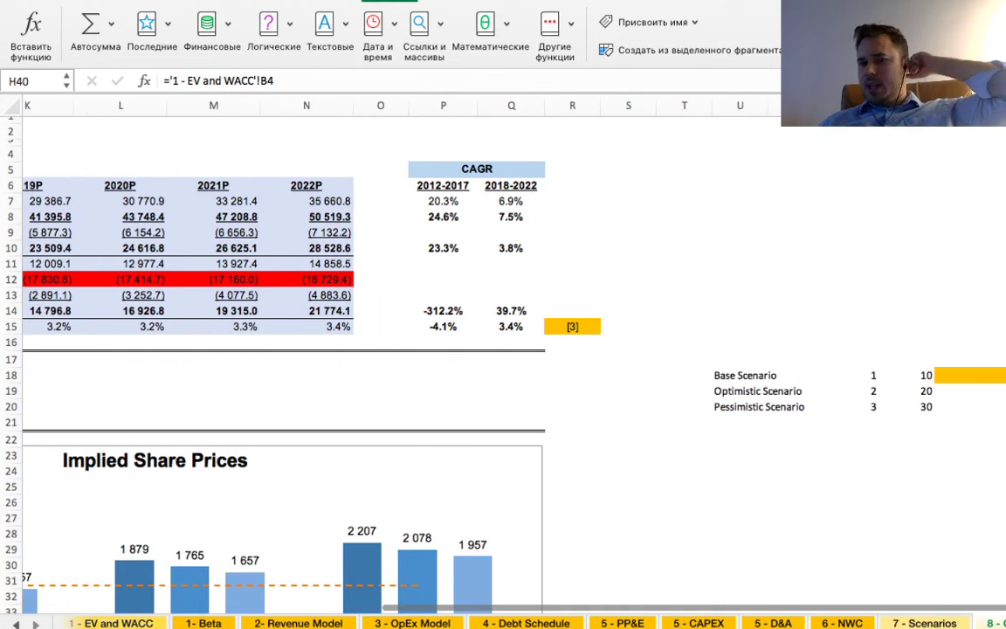
pyautogui.hscroll(1, 503, 349)
pyautogui.hscroll(-10, 503, 349)
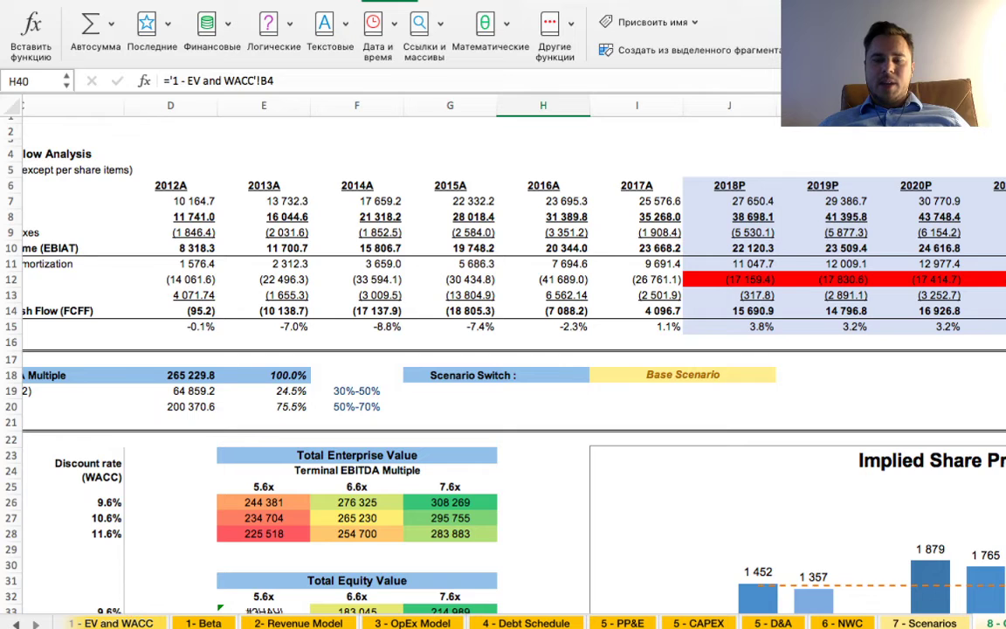
pyautogui.scroll(-2, 502, 349)
pyautogui.scroll(-3, 503, 349)
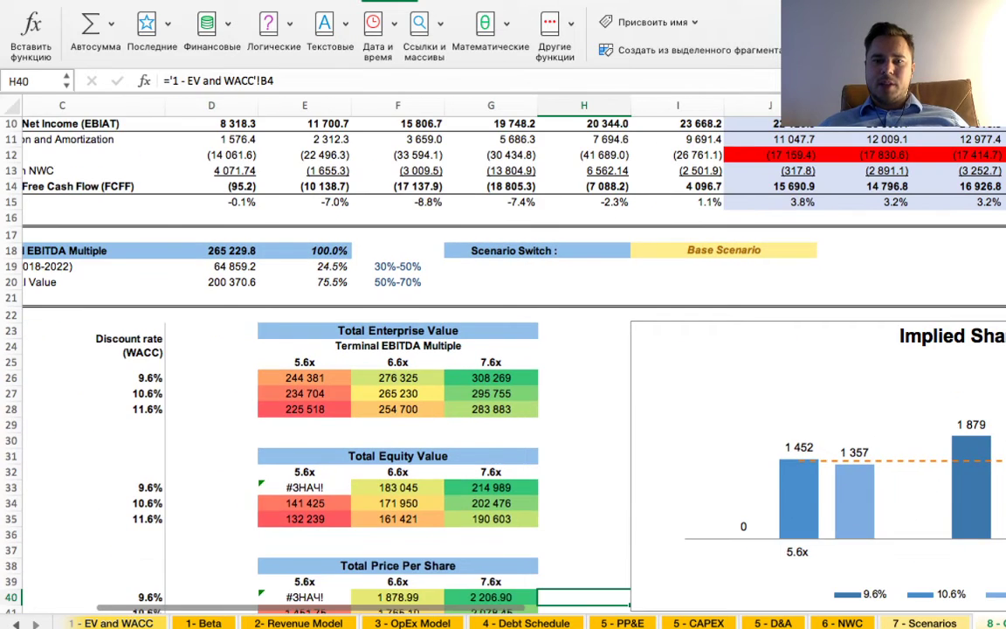
pyautogui.scroll(-3, 503, 350)
pyautogui.hscroll(-1, 503, 349)
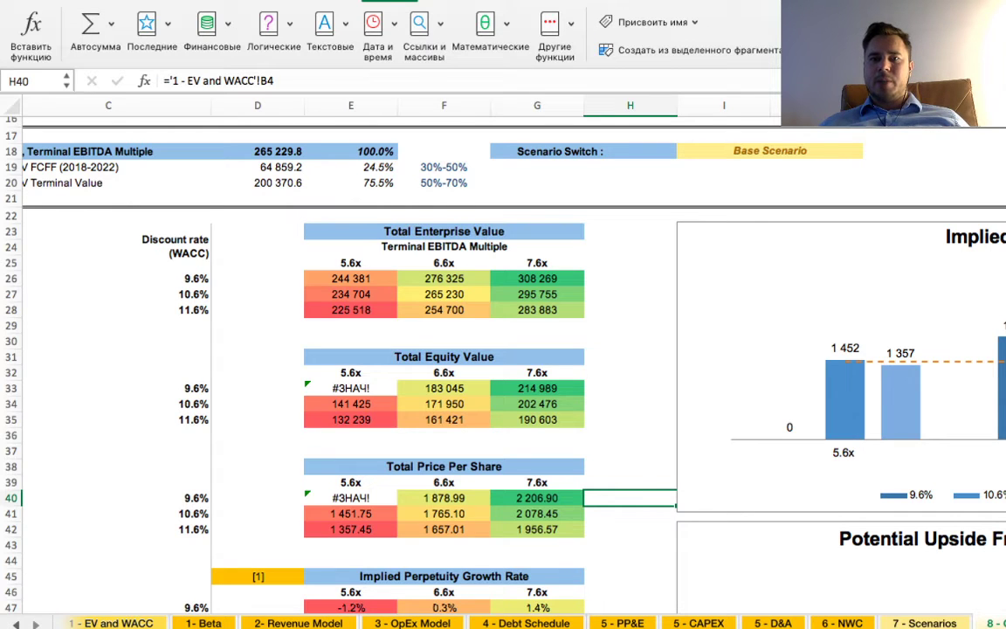
pyautogui.scroll(5, 503, 349)
pyautogui.hscroll(2, 503, 349)
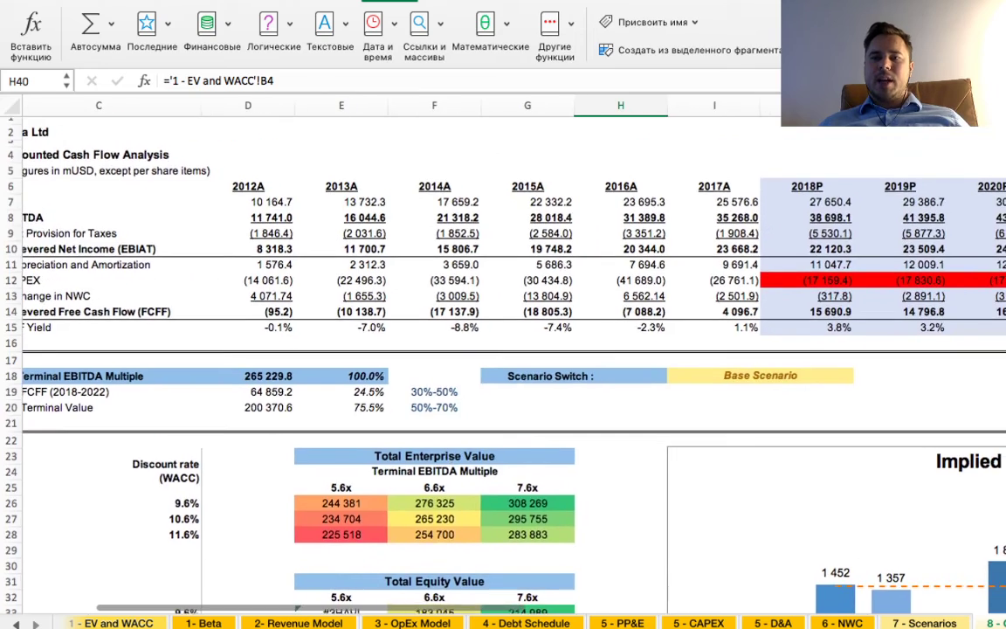
pyautogui.hscroll(1, 503, 350)
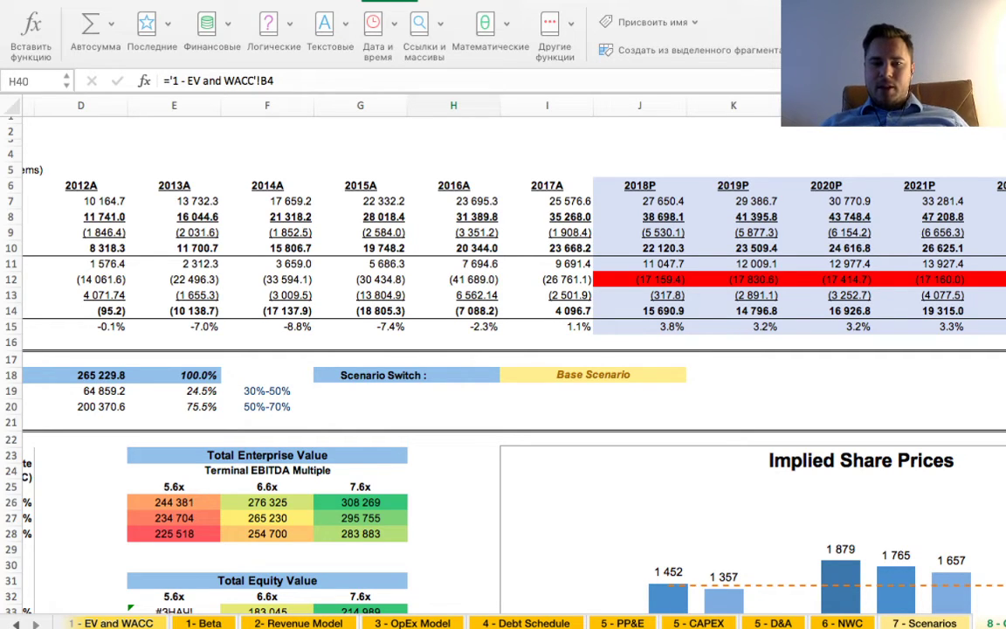
# - Check the formula behind the Total Enterprise Value table in E26:G28 and review the sensitivity tables below it
pyautogui.scroll(-5, 454, 349)
pyautogui.hscroll(-3, 454, 349)
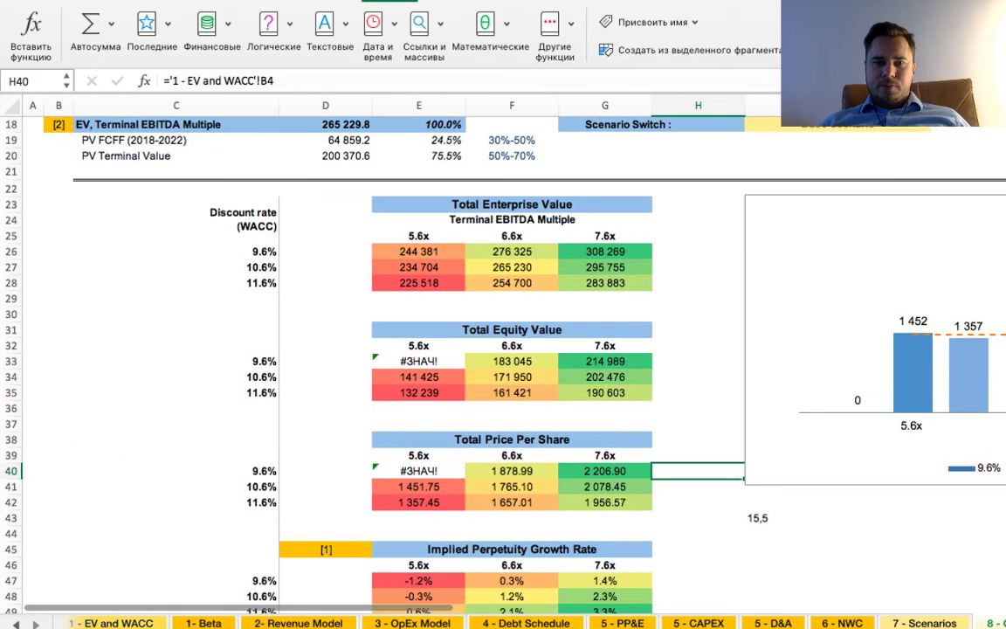
pyautogui.moveTo(418, 252); pyautogui.dragTo(604, 282)
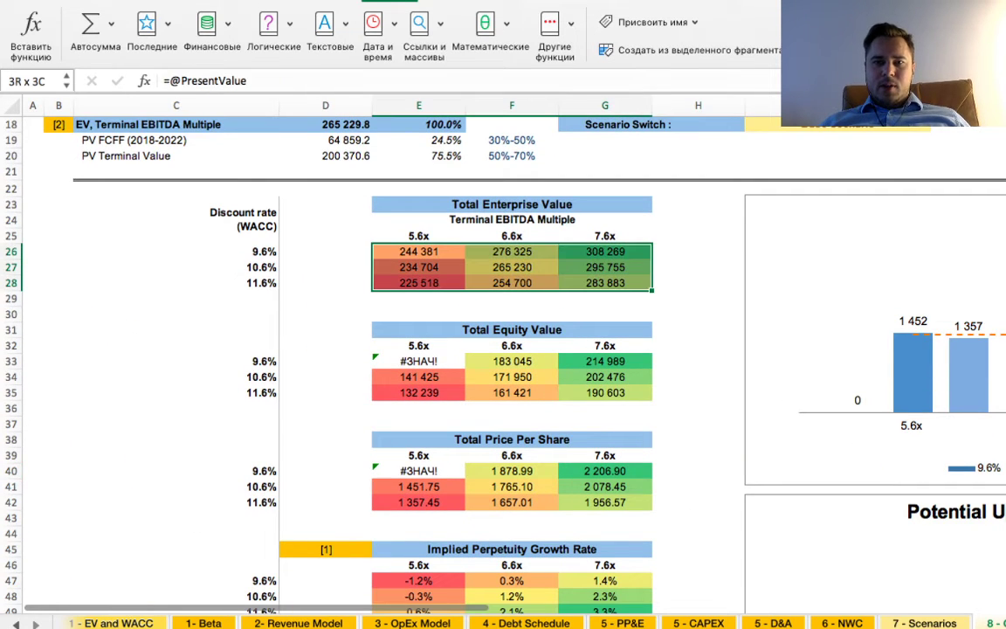
pyautogui.click(698, 329)
pyautogui.scroll(-2, 455, 349)
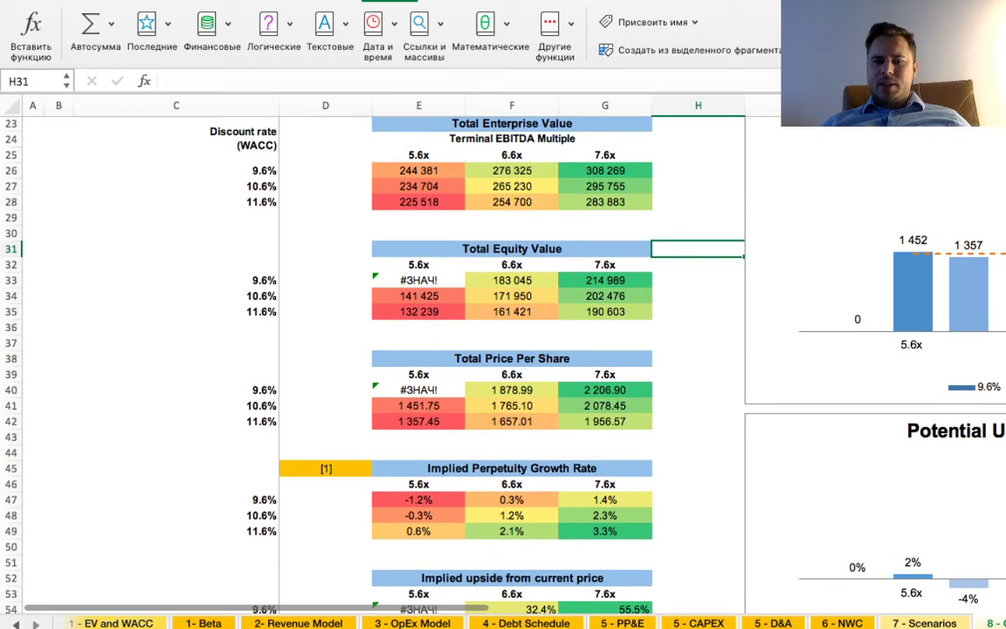
pyautogui.scroll(-3, 454, 349)
pyautogui.scroll(2, 454, 350)
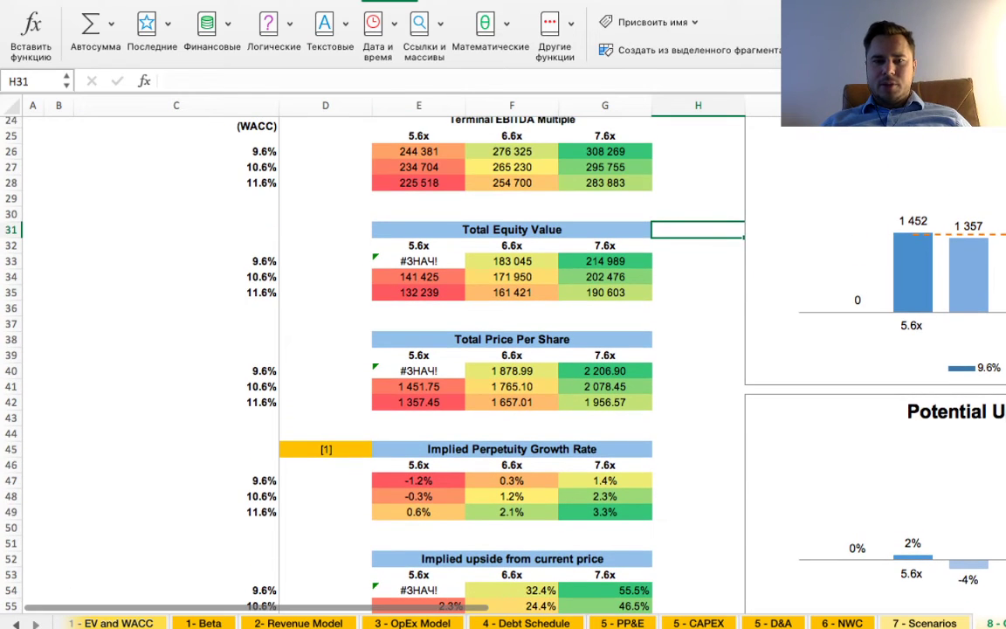
# - Compare the formulas in E33, E26 and F33, inspecting the sheet references used in the E33 equity value formula
pyautogui.click(418, 261)
pyautogui.scroll(2, 418, 261)
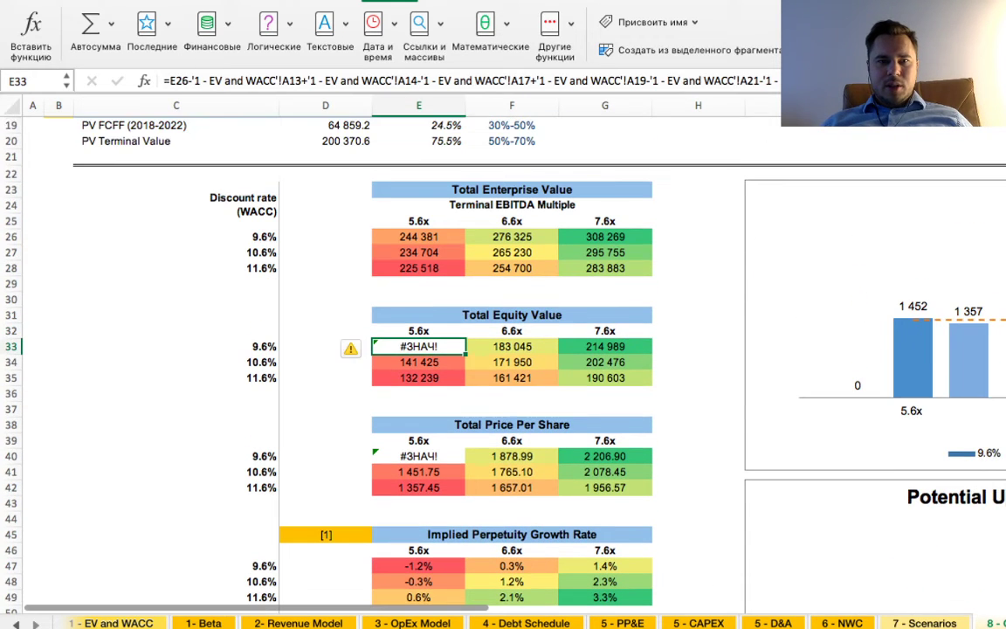
pyautogui.click(419, 237)
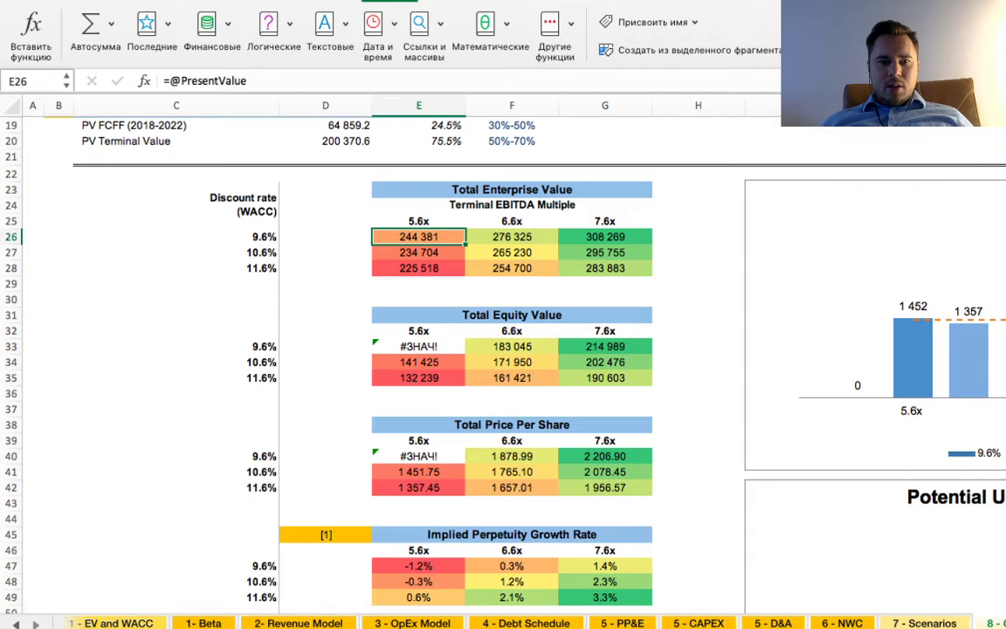
pyautogui.click(512, 347)
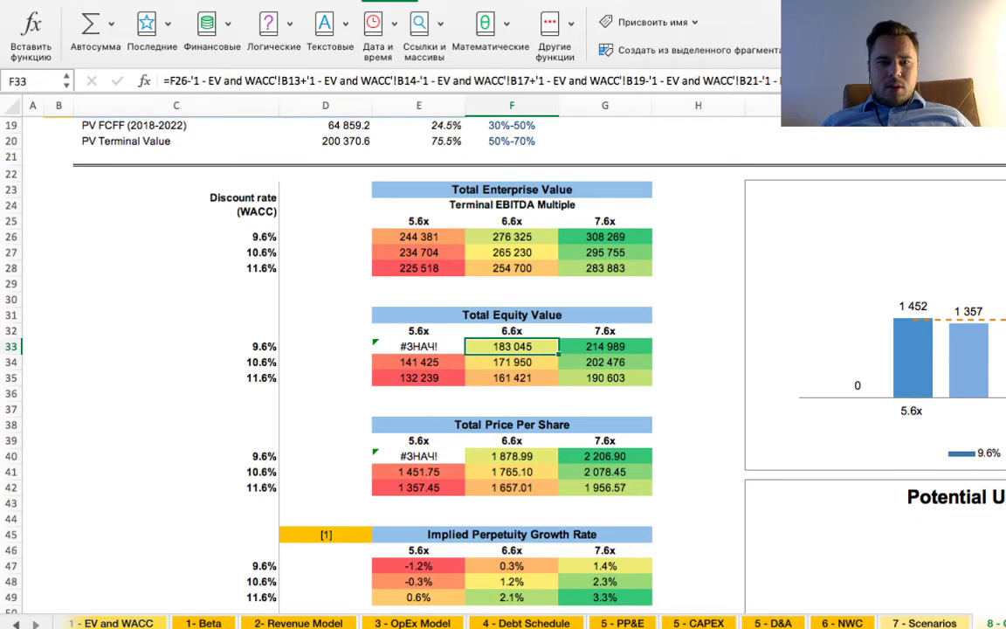
pyautogui.click(418, 361)
pyautogui.click(419, 347)
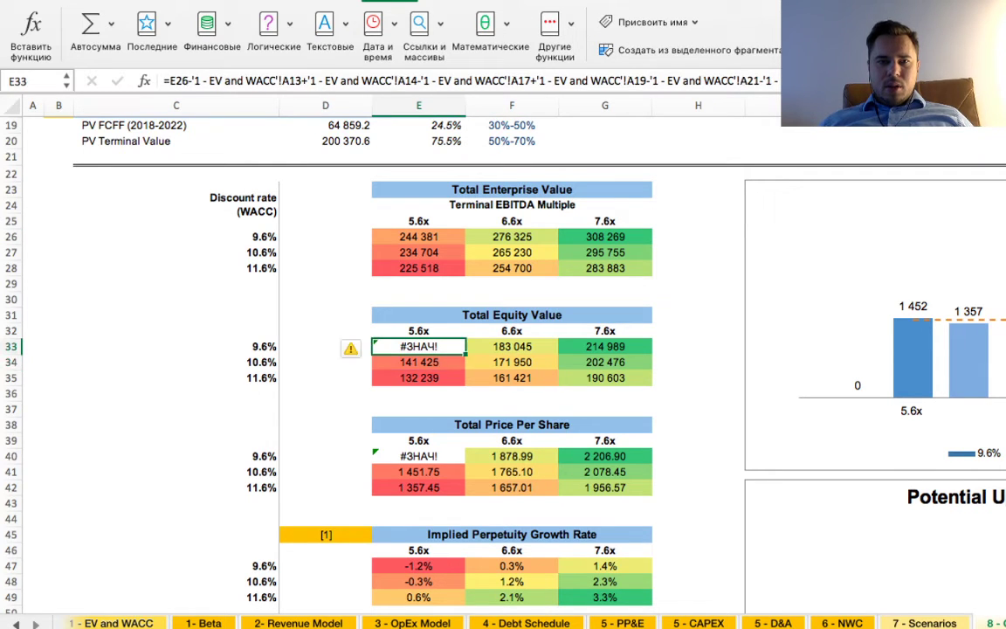
pyautogui.click(194, 80)
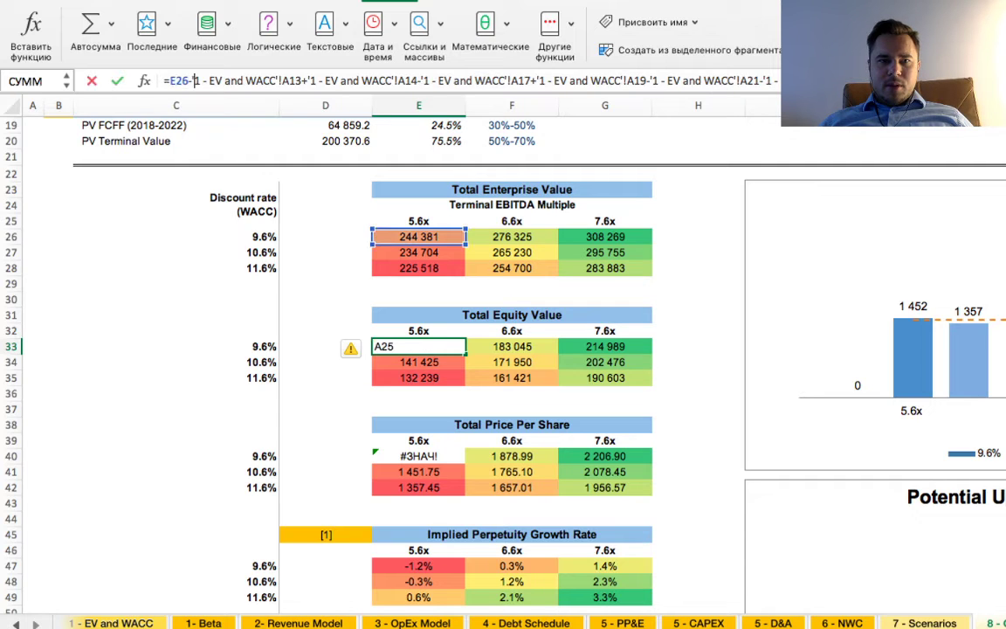
pyautogui.press('Return')
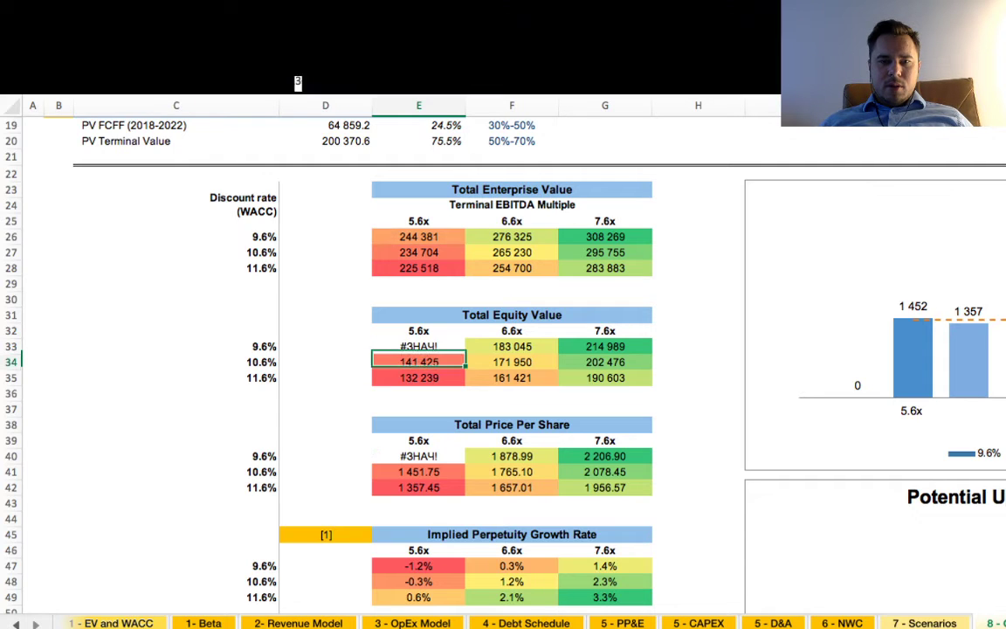
pyautogui.press('Escape')
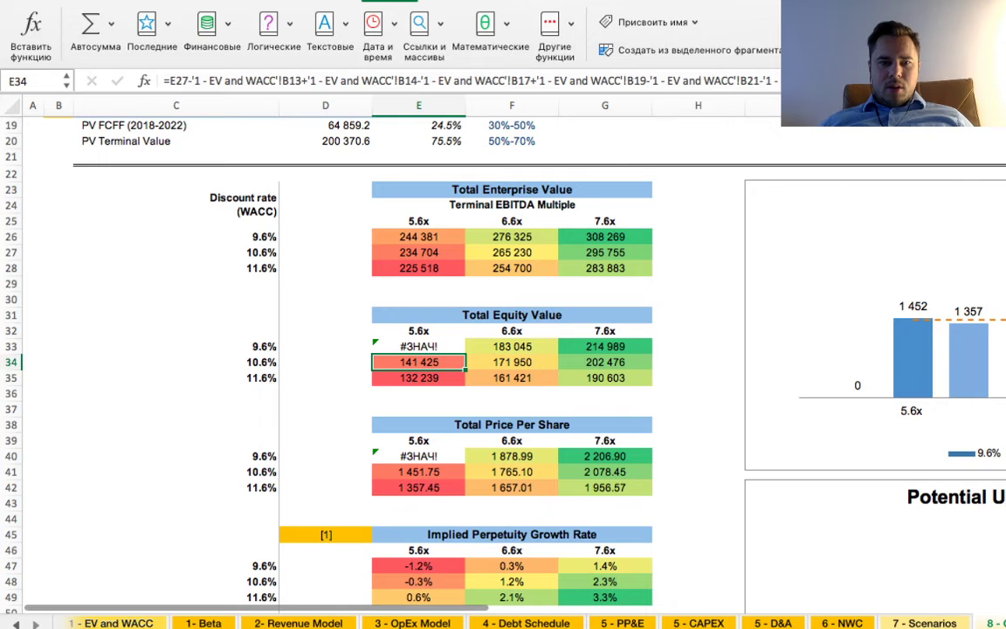
# - Check the Net Debt formula in B15 on the '1 - EV and WACC' sheet against the E33 equity value formula
pyautogui.click(112, 623)
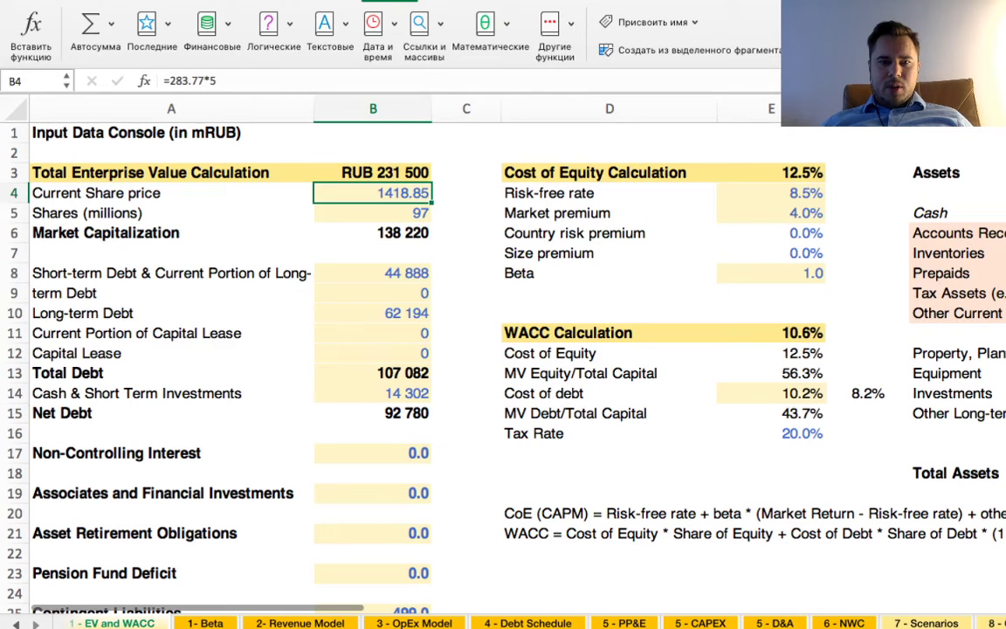
pyautogui.click(372, 413)
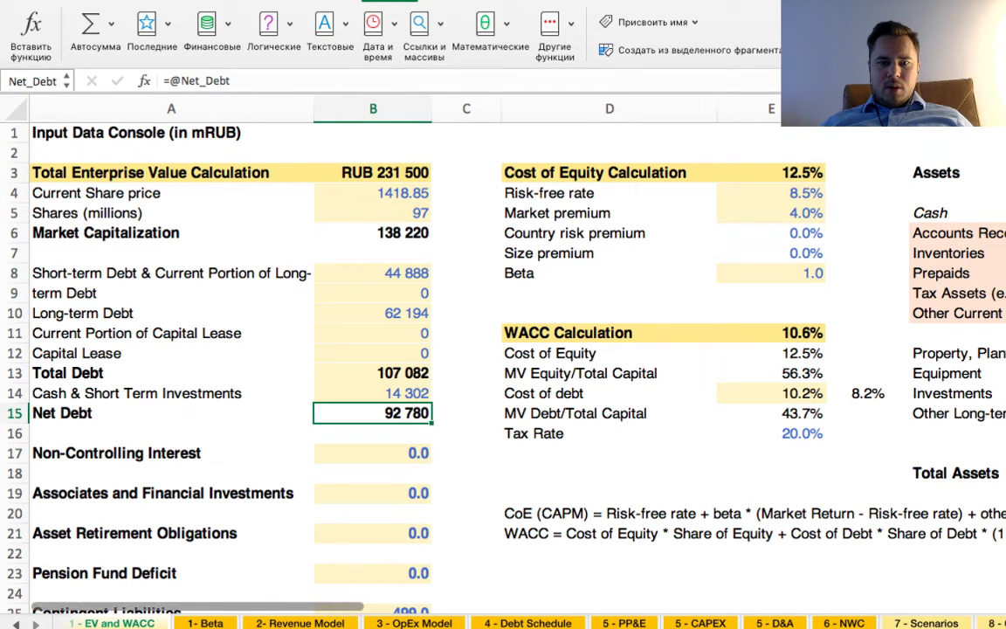
pyautogui.click(992, 622)
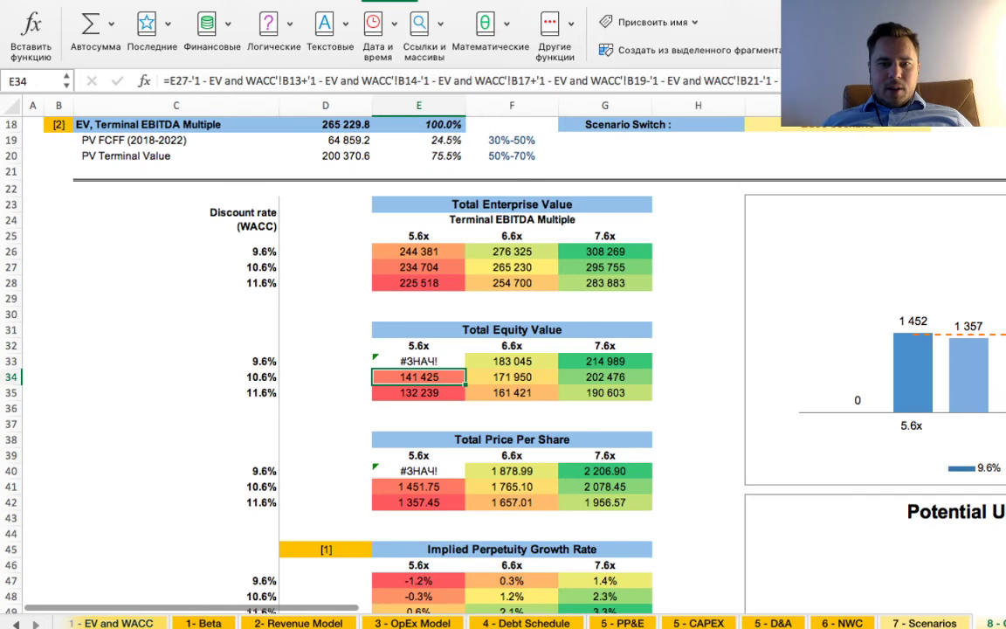
pyautogui.click(418, 361)
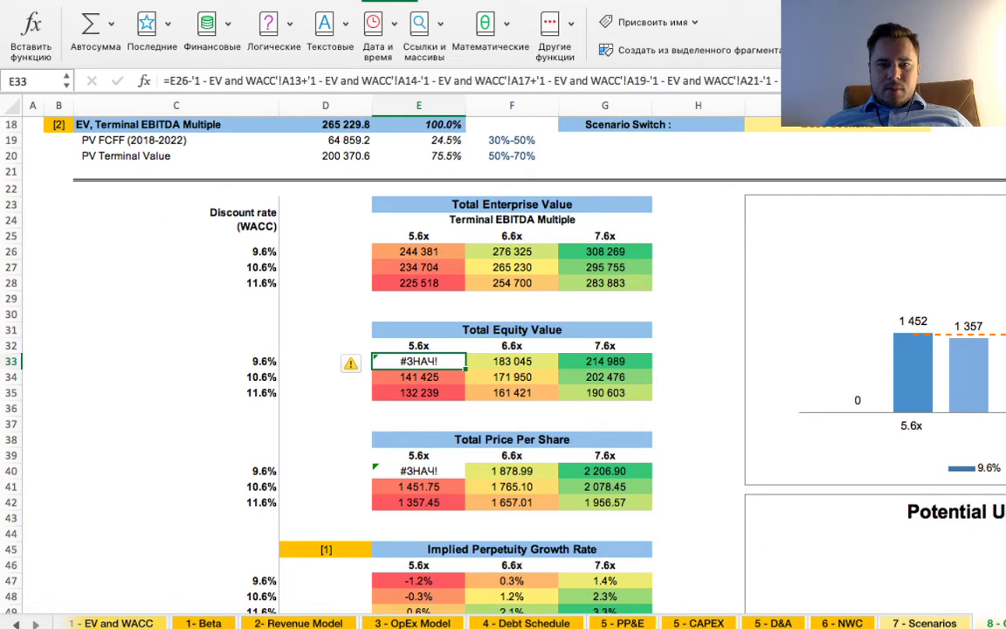
# - Clear the erroneous equity value formula from cell E33 in the Total Equity Value table
pyautogui.press('Delete')
pyautogui.click(512, 361)
pyautogui.click(418, 361)
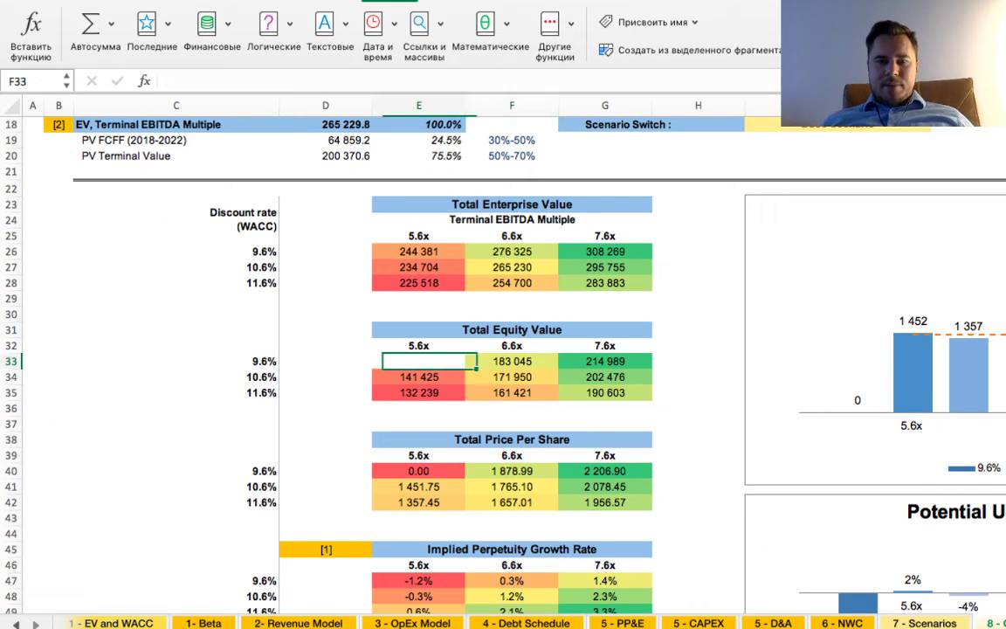
# - Switch to OBS to change the captured source to the full display, and return to the sensitivity tables in the Lenta_DCF_Solution workbook
pyautogui.moveTo(419, 251); pyautogui.dragTo(605, 283)
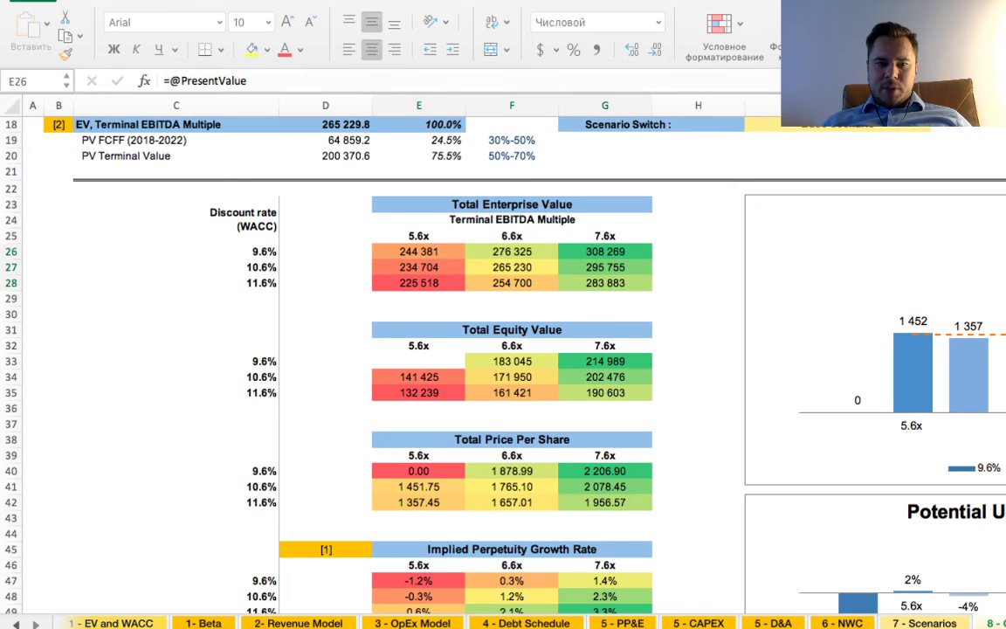
pyautogui.click(323, 525)
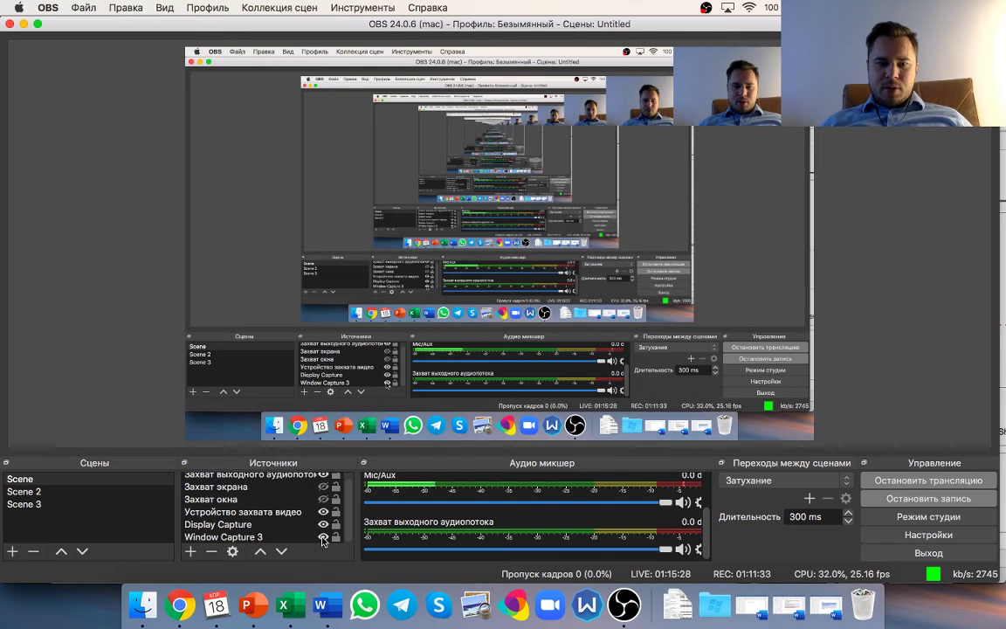
pyautogui.click(289, 606)
pyautogui.scroll(2, 418, 309)
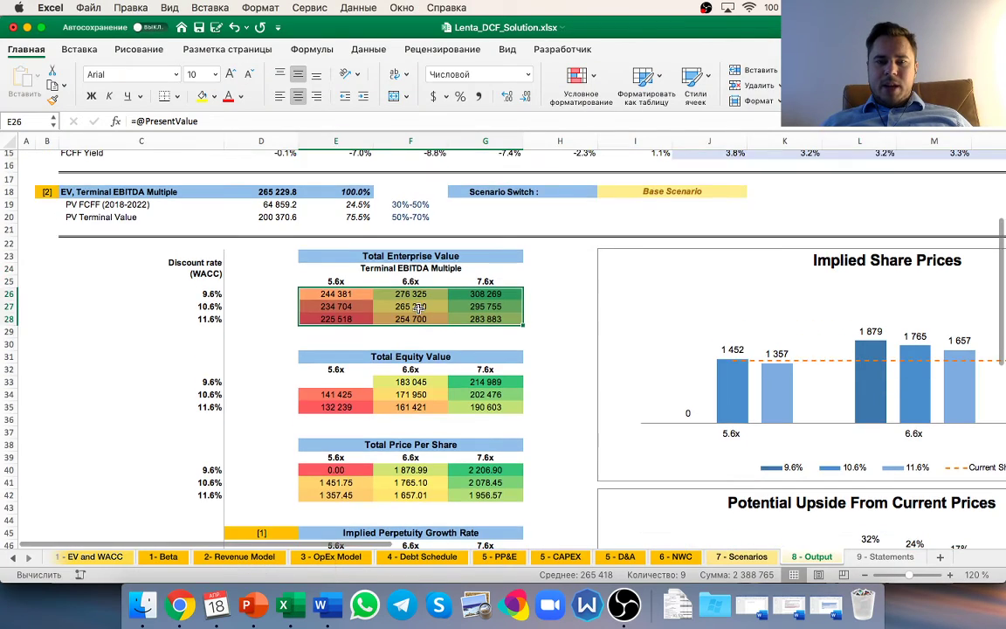
pyautogui.scroll(-5, 418, 308)
pyautogui.scroll(-3, 418, 308)
pyautogui.scroll(6, 411, 310)
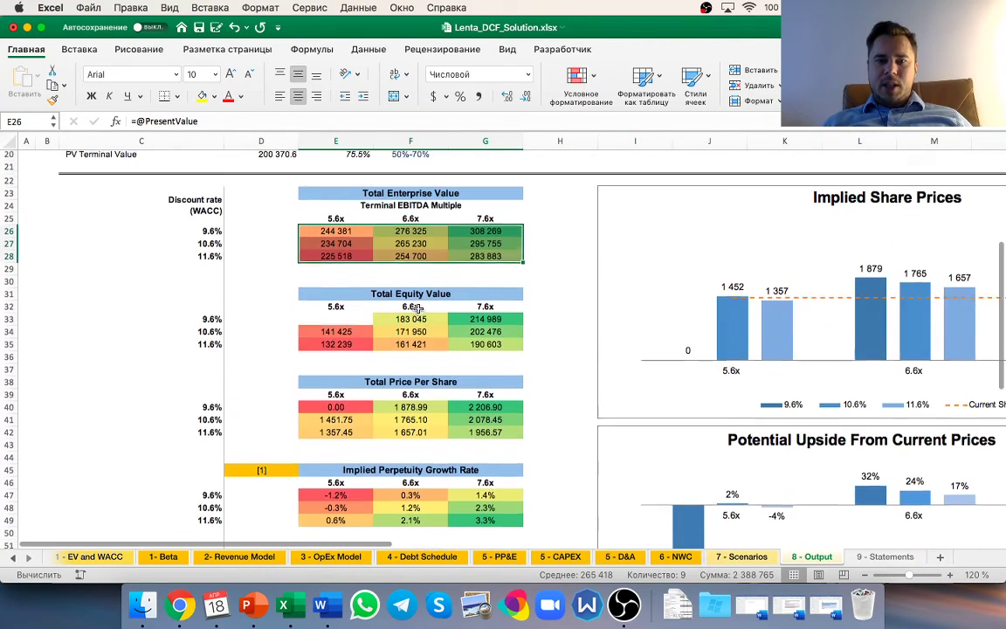
pyautogui.scroll(3, 358, 262)
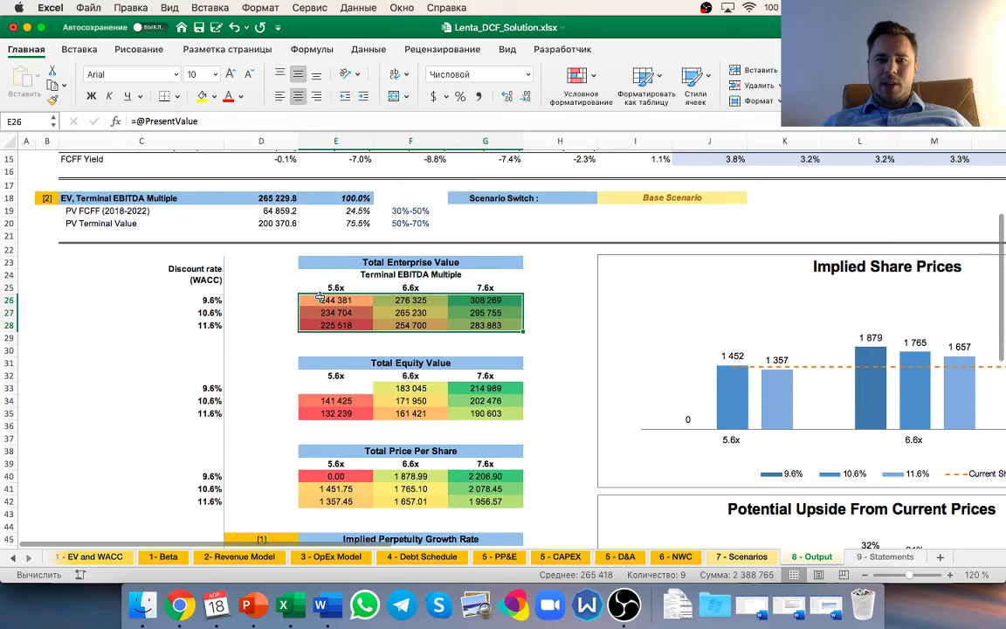
# - Apply the Green-Yellow-Red colour scale to the Total Enterprise Value results in E26:G28
pyautogui.press('Left')
pyautogui.press('Up')
pyautogui.moveTo(370, 295); pyautogui.dragTo(493, 325)
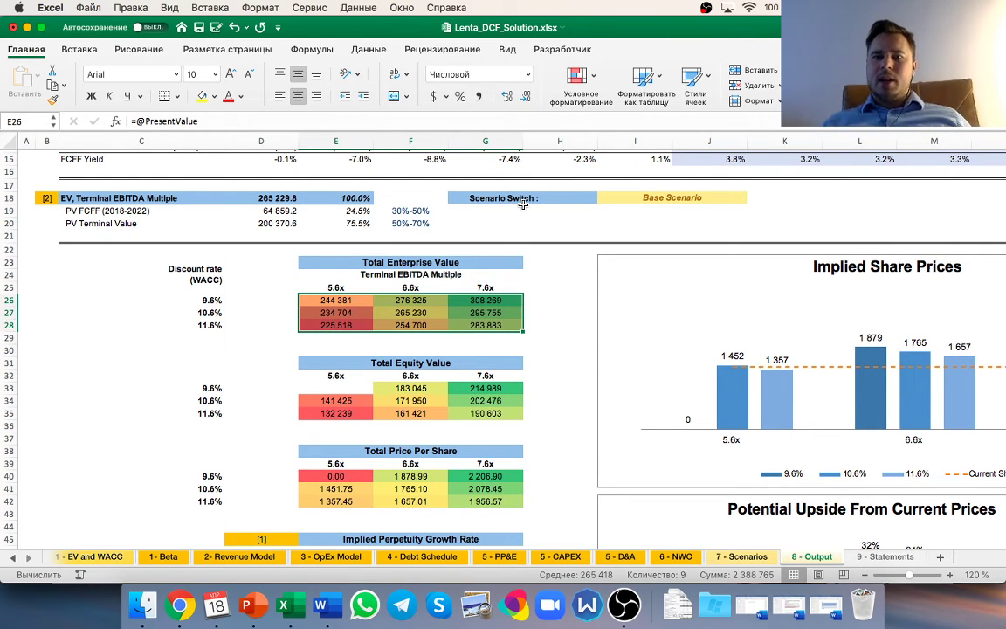
pyautogui.click(578, 79)
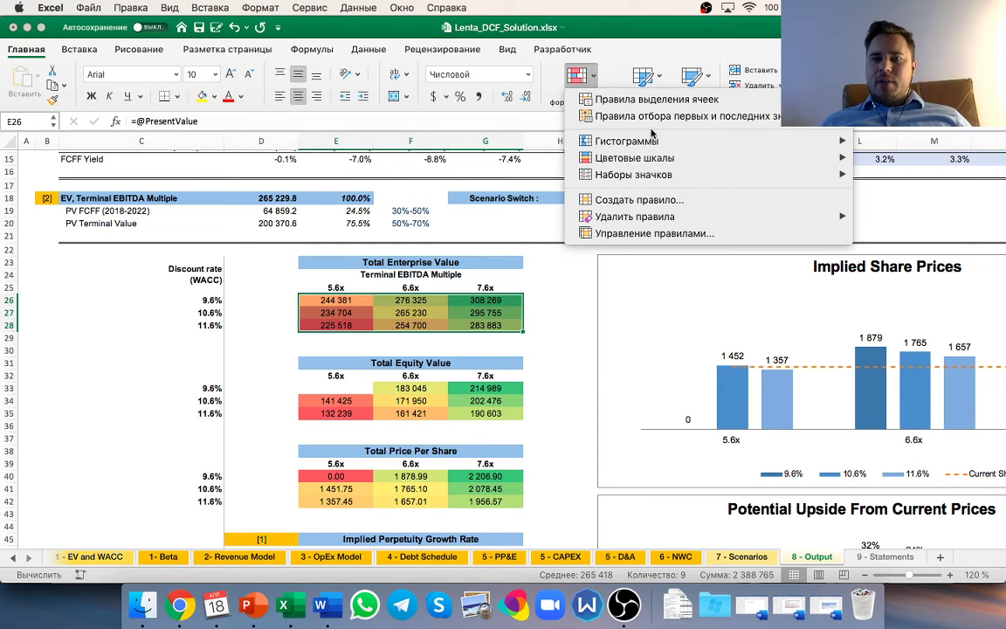
pyautogui.moveTo(653, 142)
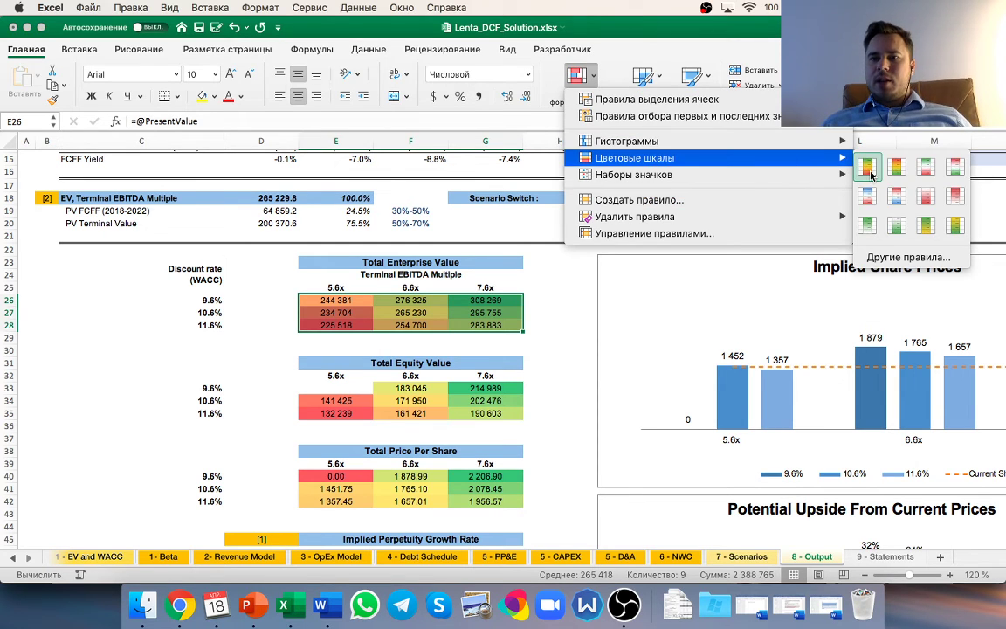
pyautogui.click(870, 172)
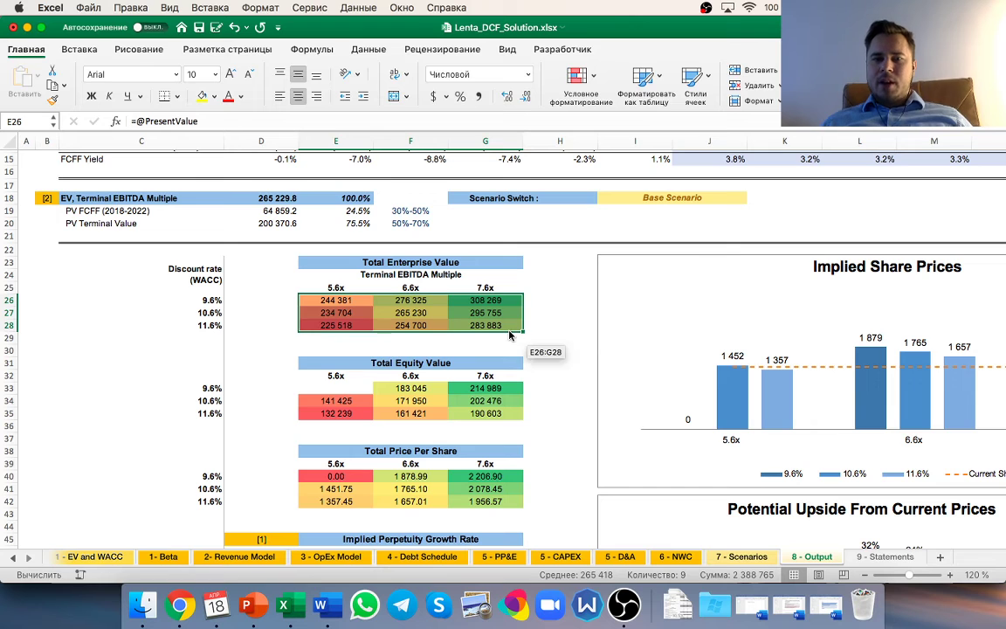
pyautogui.click(548, 339)
# - Try the reversed Red-Yellow-Green colour scale on the Total Price Per Share values in E40:G42 and undo it
pyautogui.scroll(-3, 548, 349)
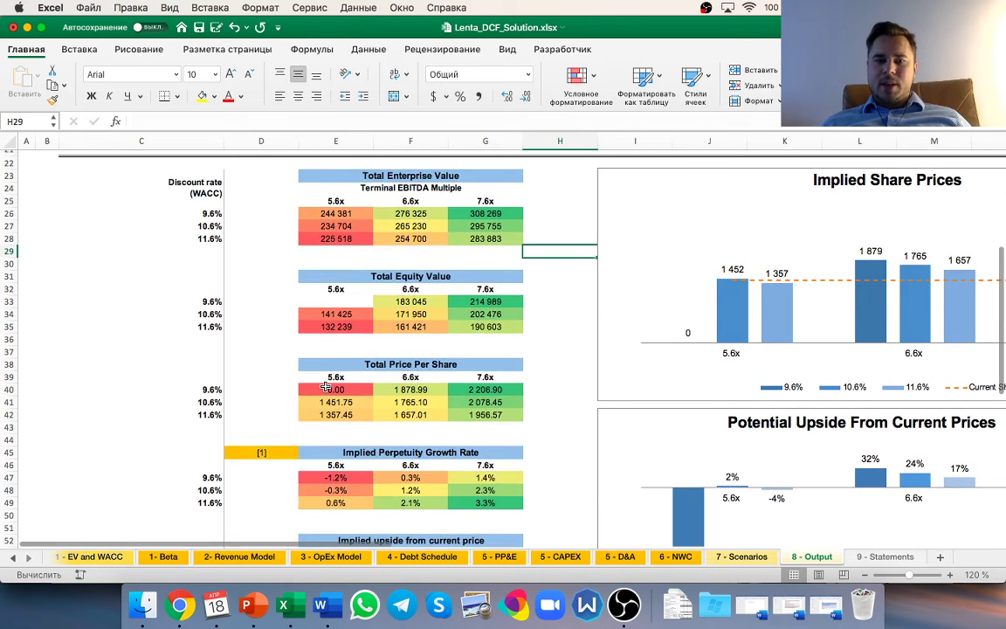
pyautogui.moveTo(335, 390); pyautogui.dragTo(494, 420)
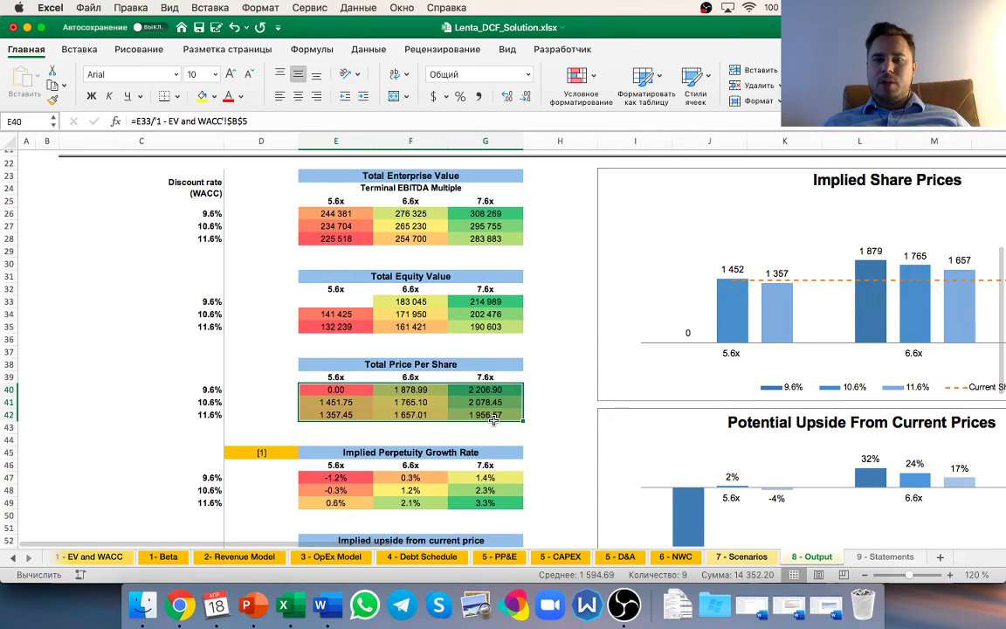
pyautogui.click(577, 77)
pyautogui.moveTo(707, 99)
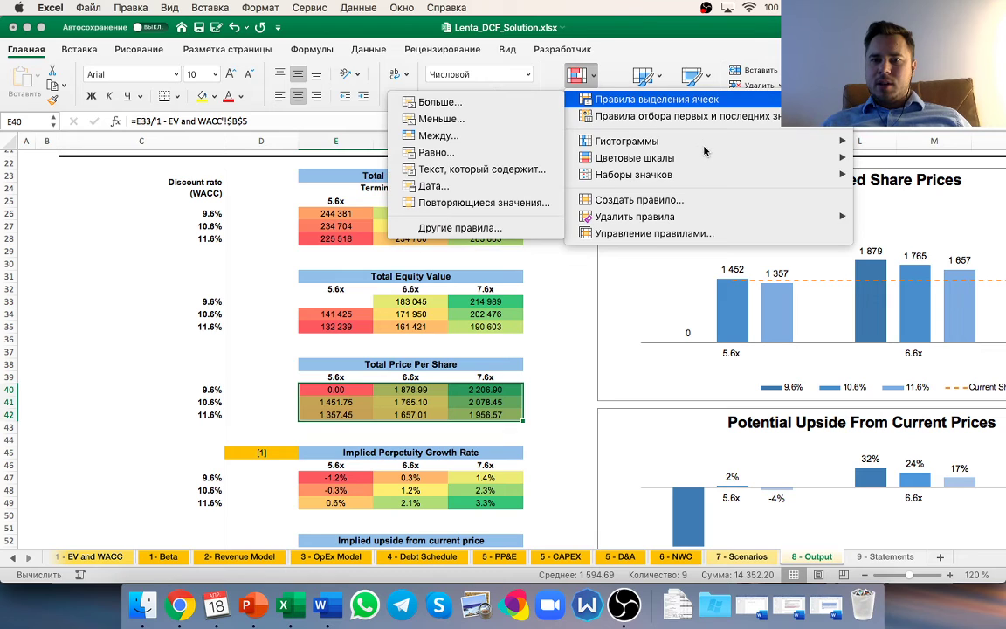
pyautogui.moveTo(623, 159)
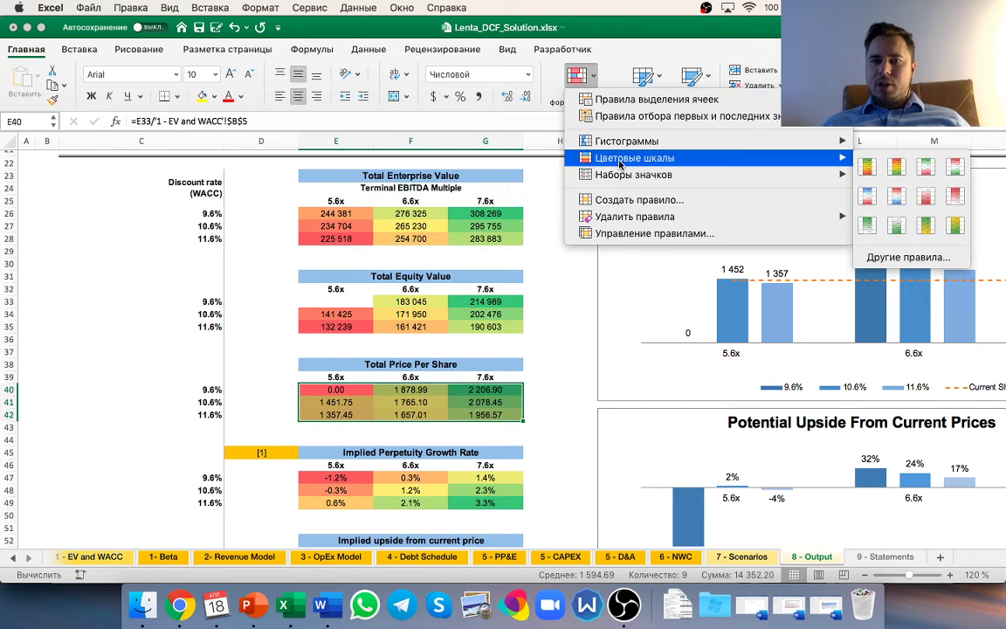
pyautogui.click(893, 163)
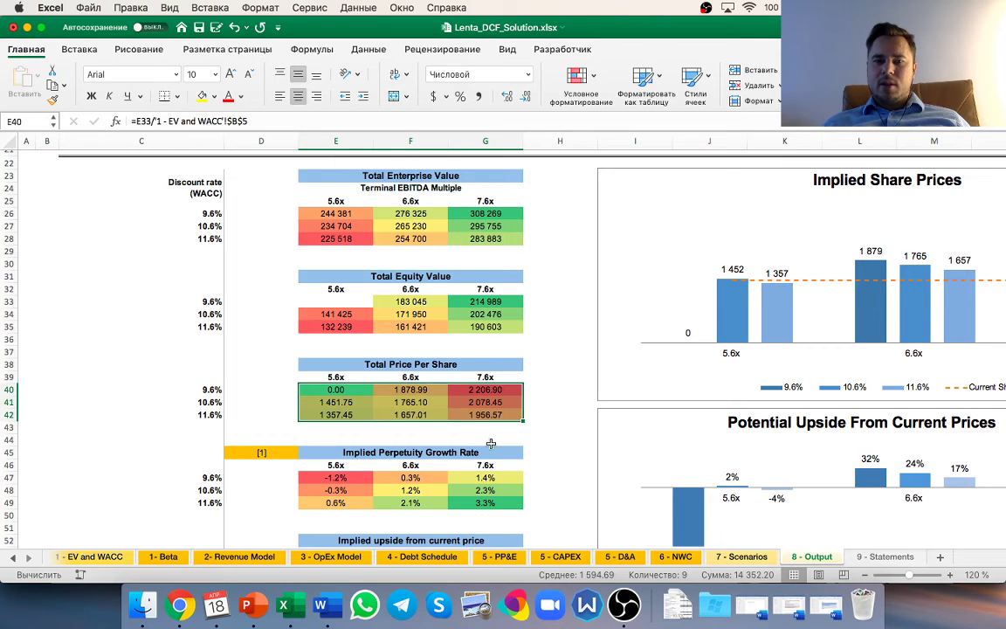
pyautogui.scroll(-3, 482, 428)
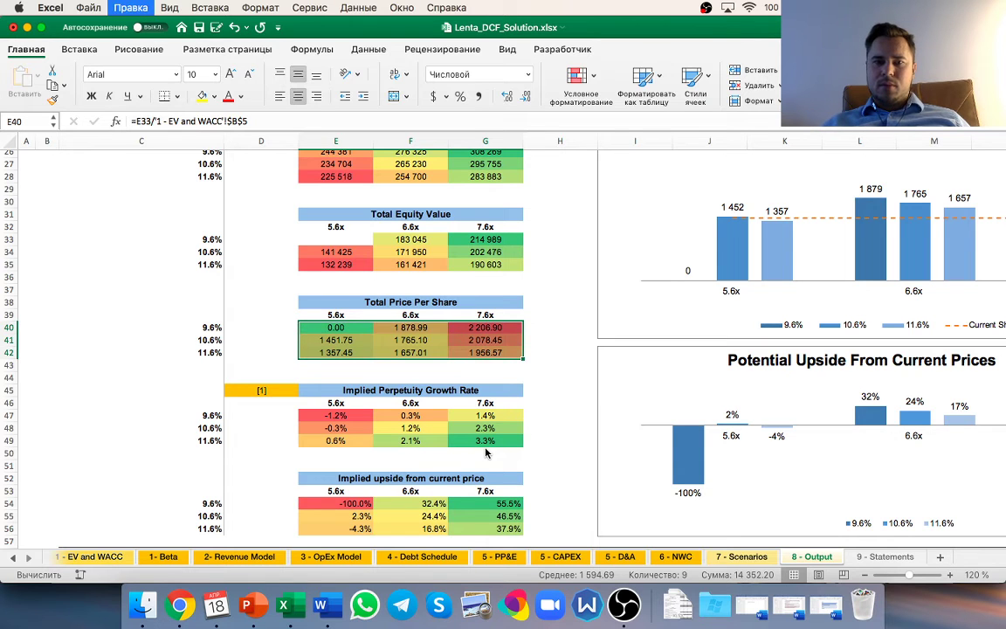
pyautogui.click(575, 397)
pyautogui.scroll(5, 576, 397)
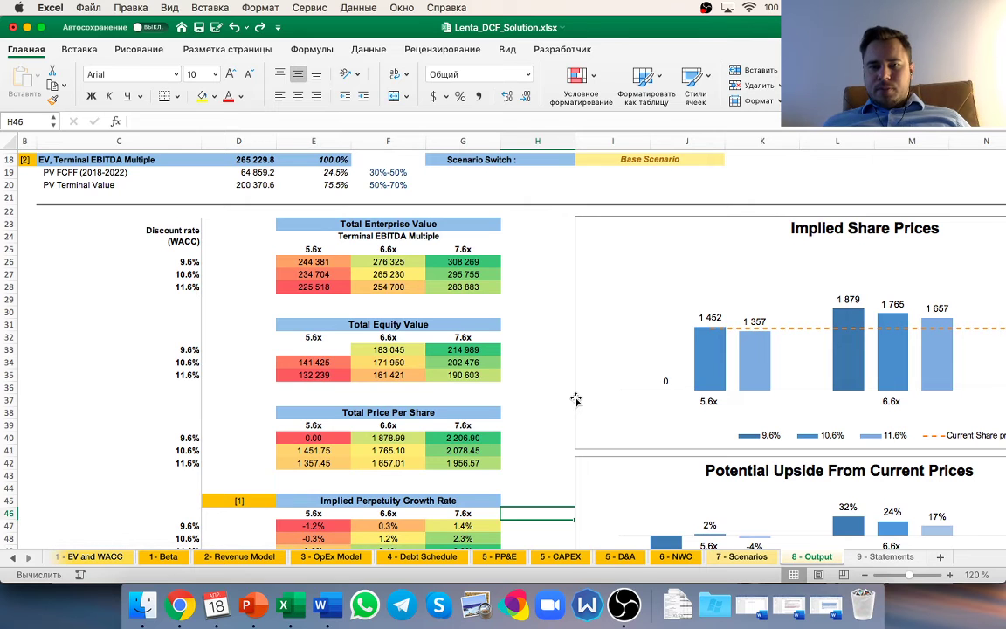
# - Compare the CAPEX formulas in row 12 for the historical years 2015A to 2017A with the 2018P formula
pyautogui.scroll(5, 575, 399)
pyautogui.hscroll(2, 575, 399)
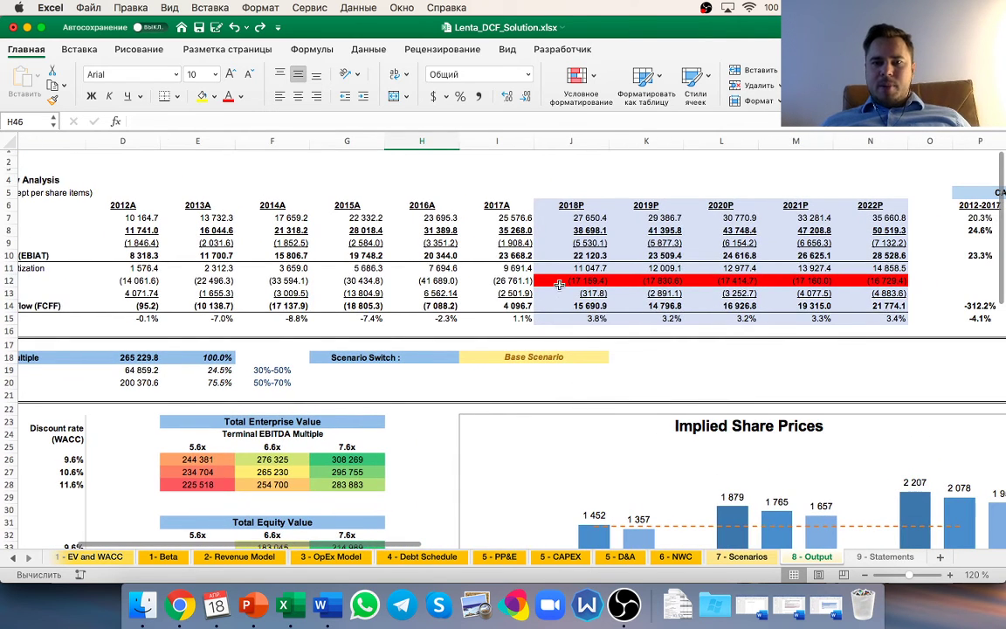
pyautogui.click(559, 279)
pyautogui.click(439, 279)
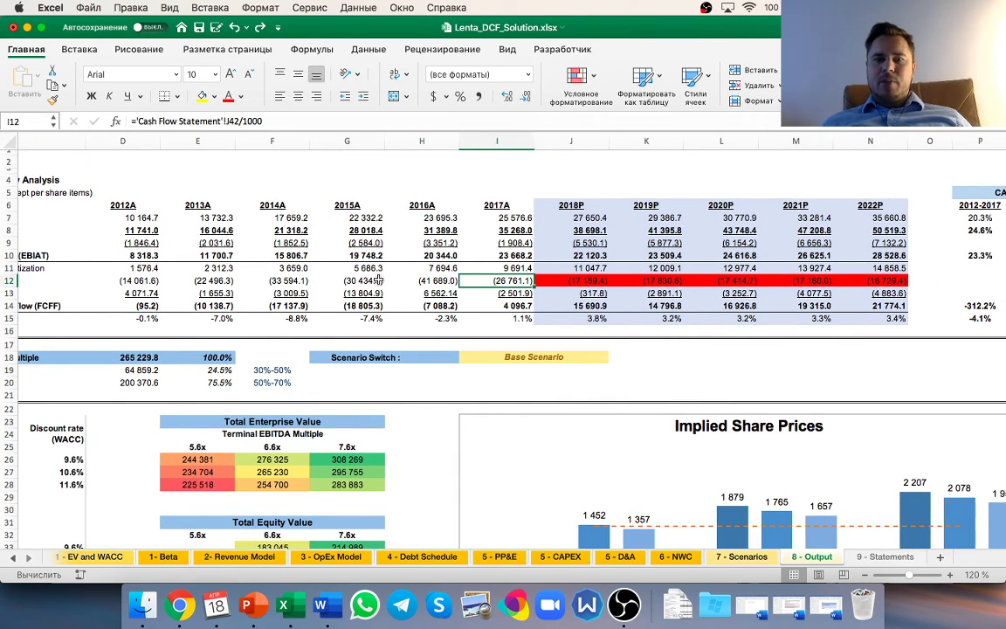
pyautogui.click(339, 280)
pyautogui.click(441, 281)
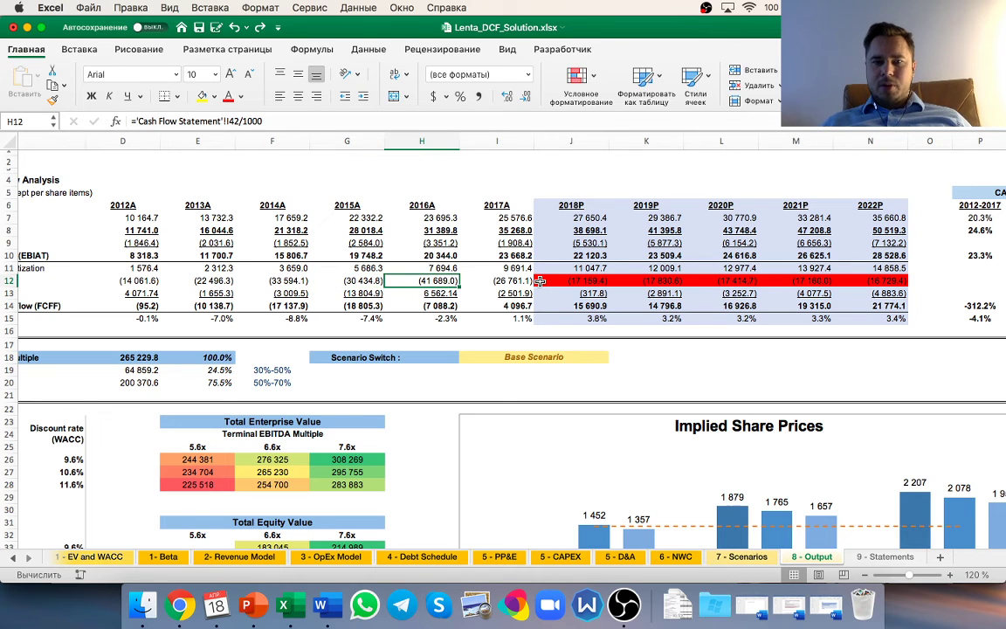
pyautogui.click(513, 281)
pyautogui.click(590, 281)
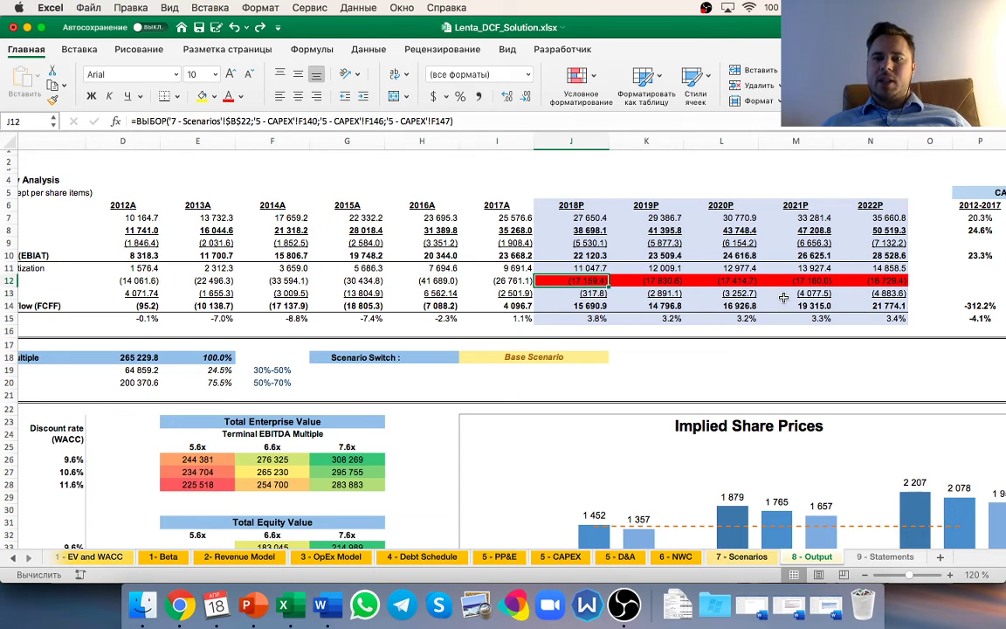
# - Examine the projected CAPEX cells from 2018P to 2022P in row 12 and the CAGR columns beside them
pyautogui.press('Right')
pyautogui.press('Right')
pyautogui.press('Right')
pyautogui.press('Right')
pyautogui.press('Right')
pyautogui.press('Right')
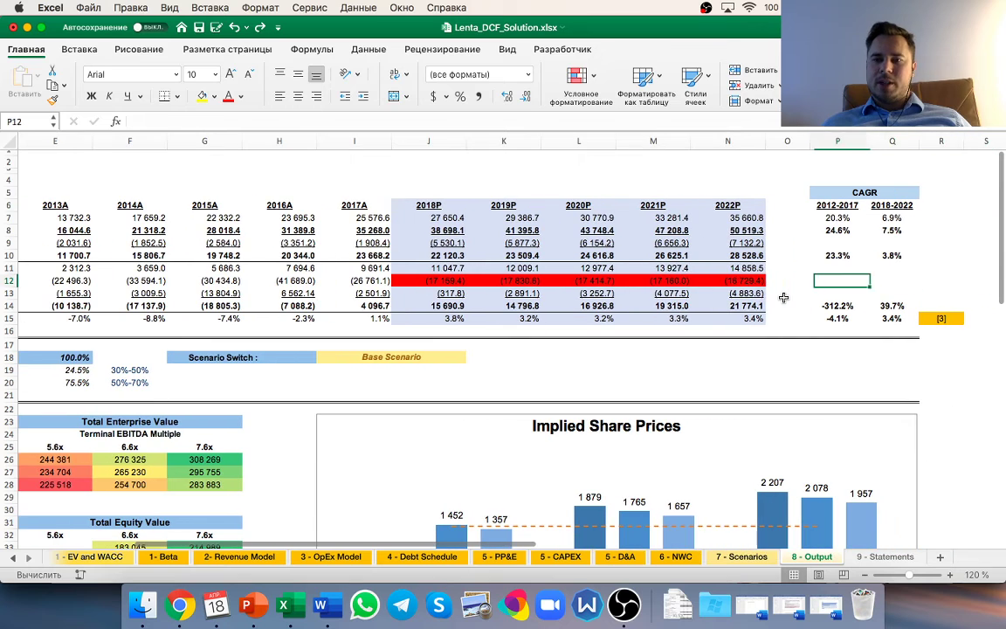
pyautogui.press('Left')
pyautogui.press('Left')
pyautogui.press('Left')
pyautogui.press('Left')
pyautogui.press('Left')
pyautogui.press('Left')
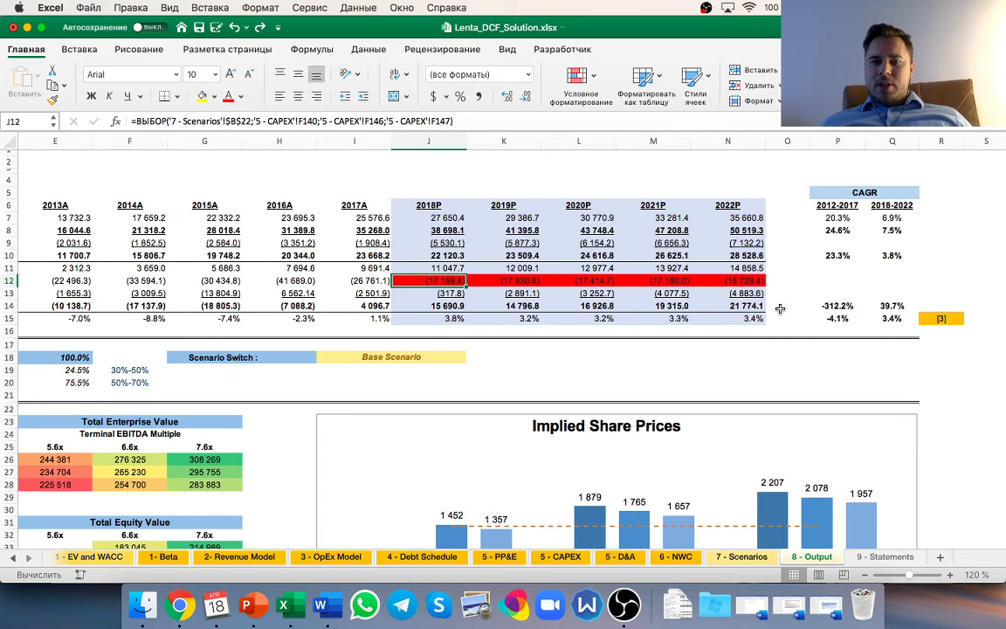
pyautogui.hscroll(1, 780, 309)
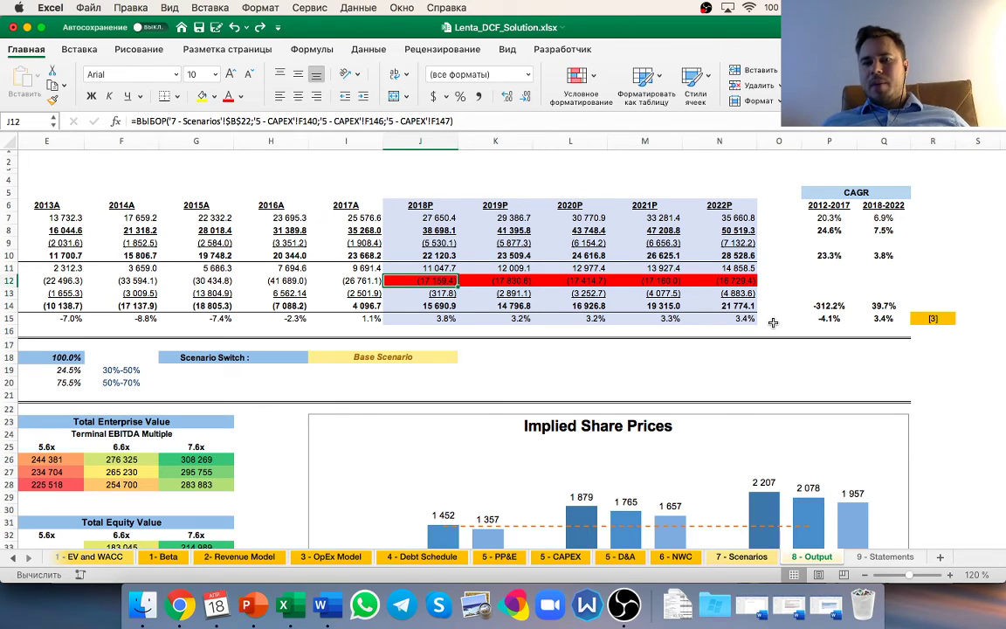
# - Compare the 2017A CAPEX in I12 with the projected CAPEX in J12 through L12 and their source references
pyautogui.click(360, 277)
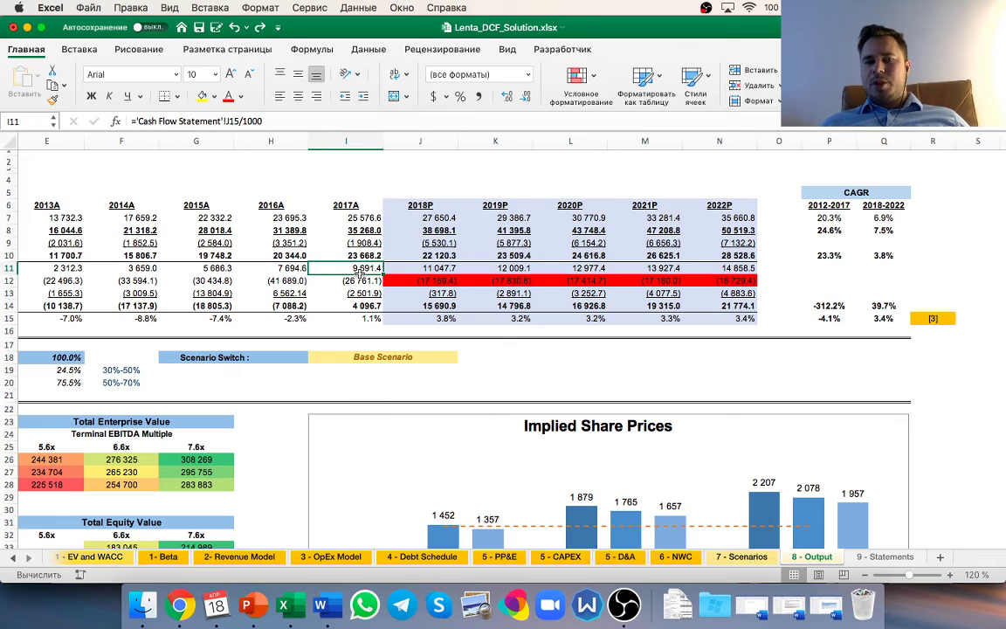
pyautogui.press('Right')
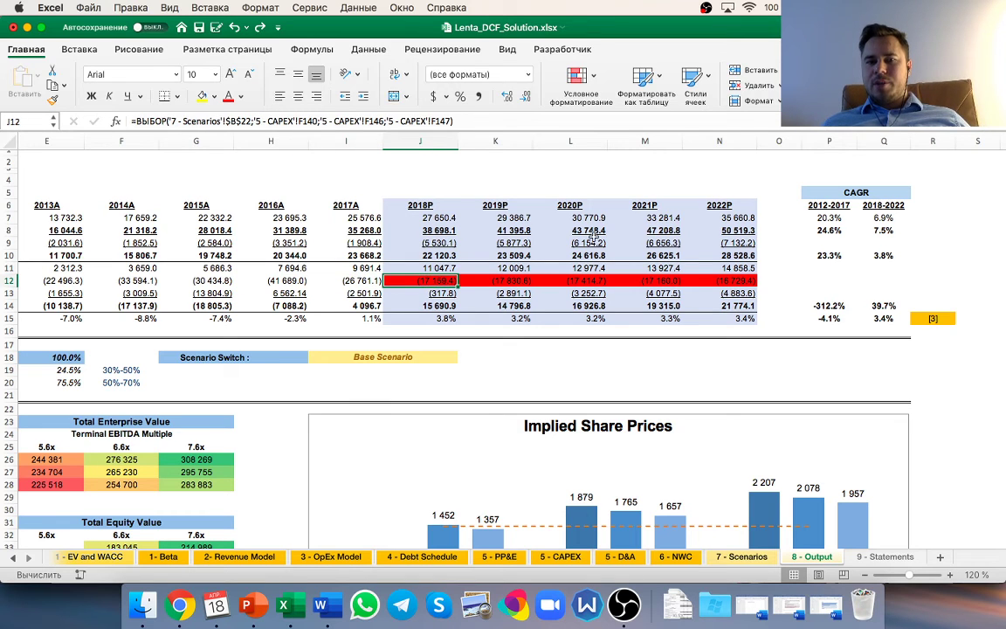
pyautogui.press('Left')
pyautogui.press('Right')
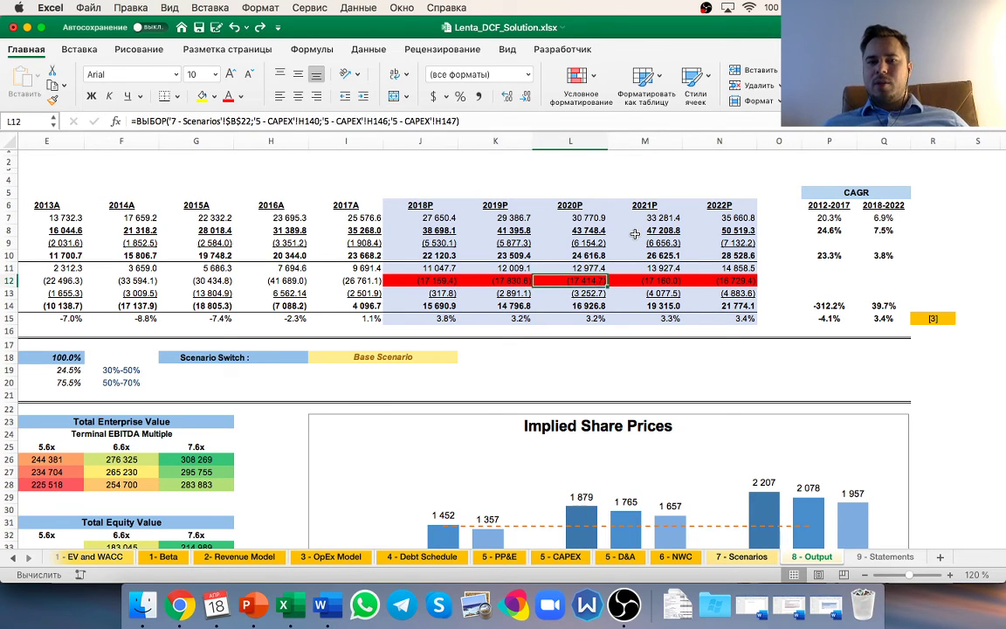
pyautogui.press('Left')
pyautogui.press('Right')
pyautogui.press('Left')
pyautogui.press('Right')
pyautogui.press('Left')
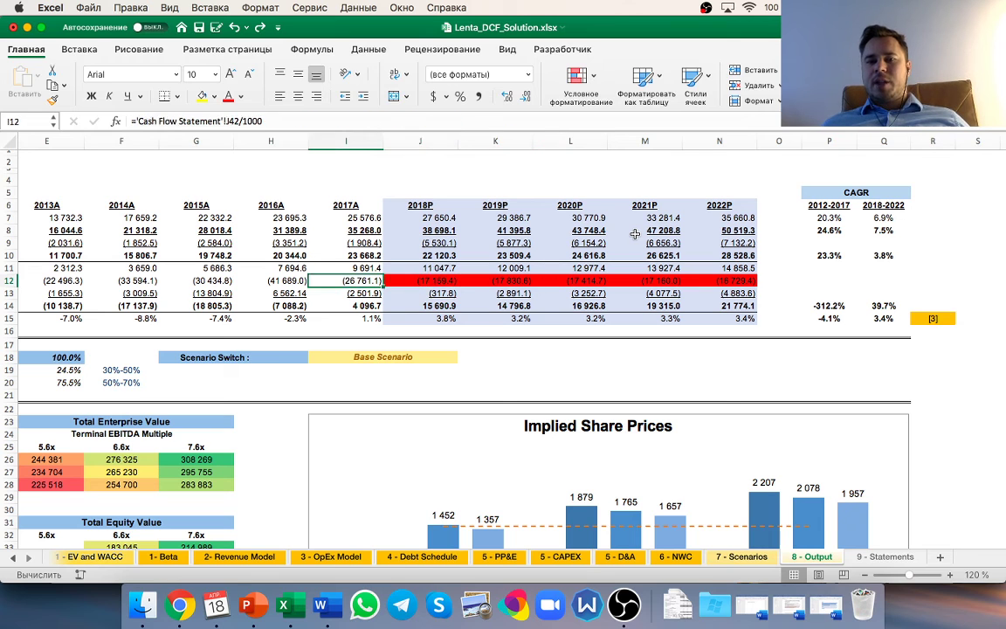
pyautogui.press('Right')
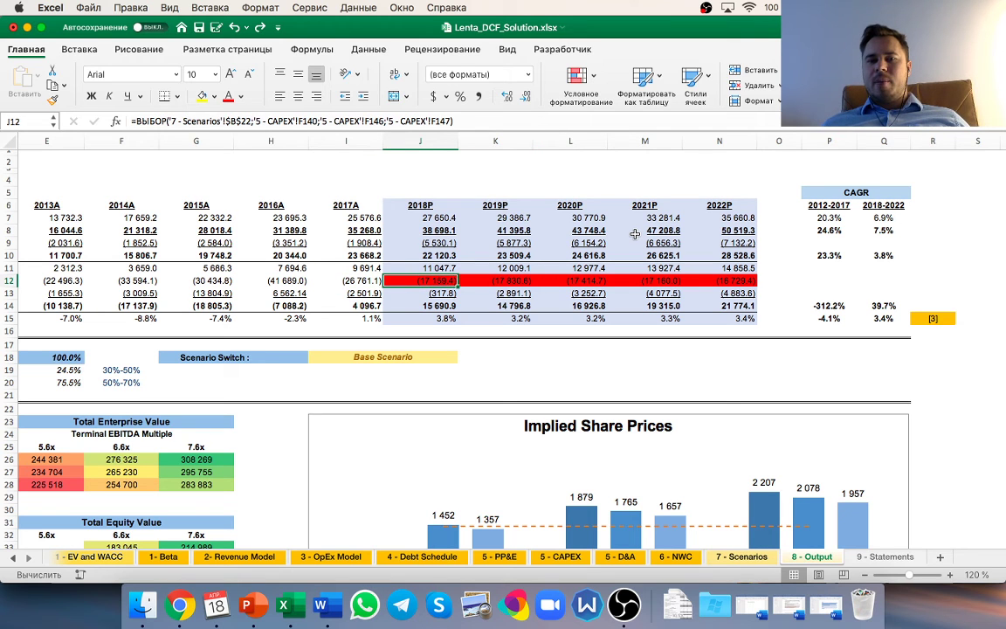
# - Review the enterprise value, equity value, price per share, growth rate and upside tables along with the adjacent share price and upside charts
pyautogui.click(623, 622)
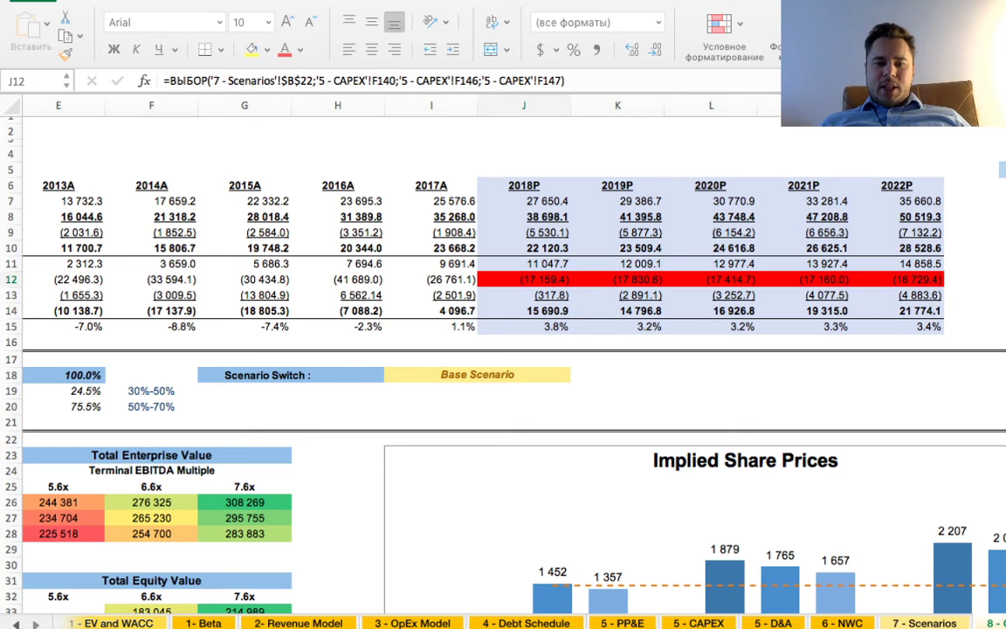
pyautogui.click(524, 279)
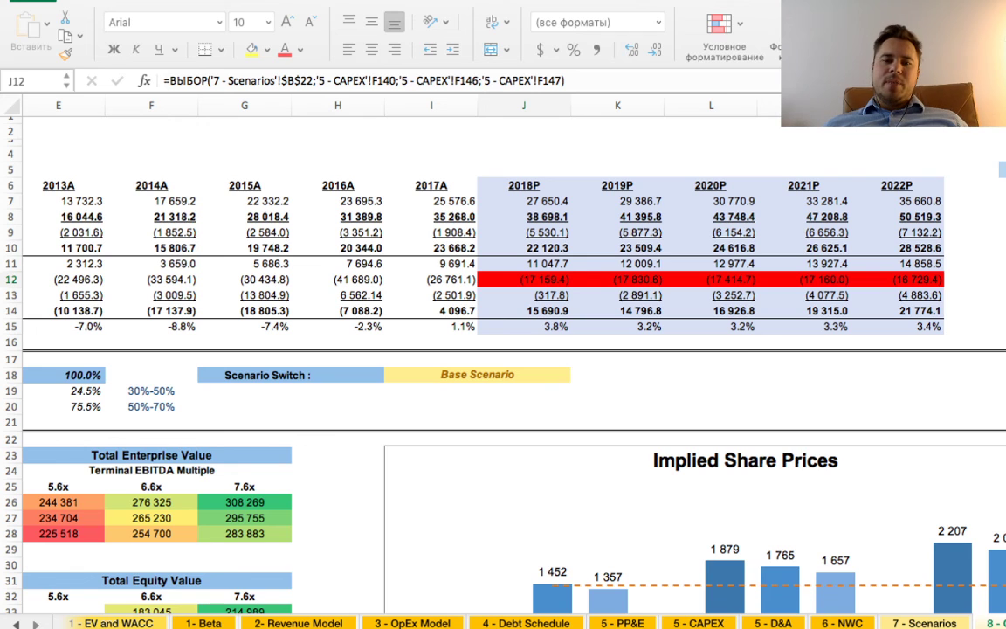
pyautogui.click(524, 279)
pyautogui.scroll(-5, 453, 350)
pyautogui.hscroll(-3, 452, 349)
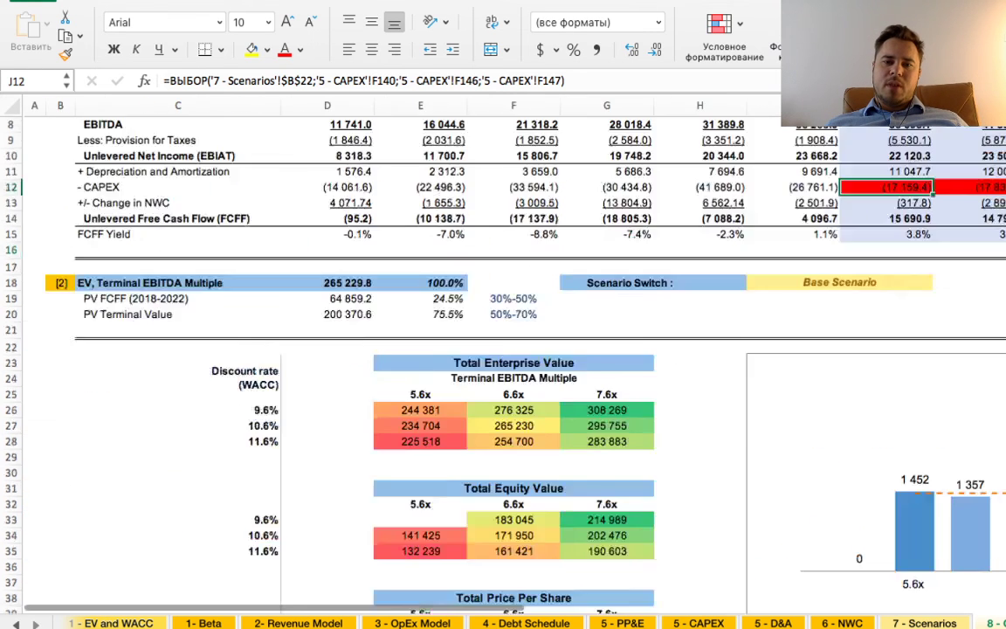
pyautogui.scroll(2, 512, 358)
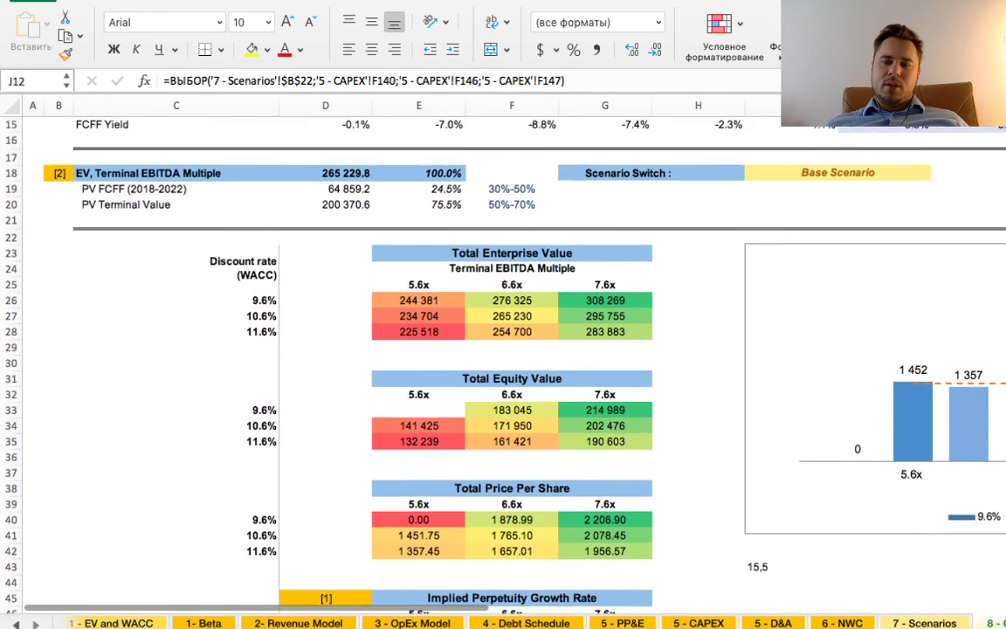
pyautogui.scroll(-2, 512, 358)
pyautogui.hscroll(2, 511, 358)
pyautogui.scroll(-4, 452, 349)
pyautogui.hscroll(1, 453, 349)
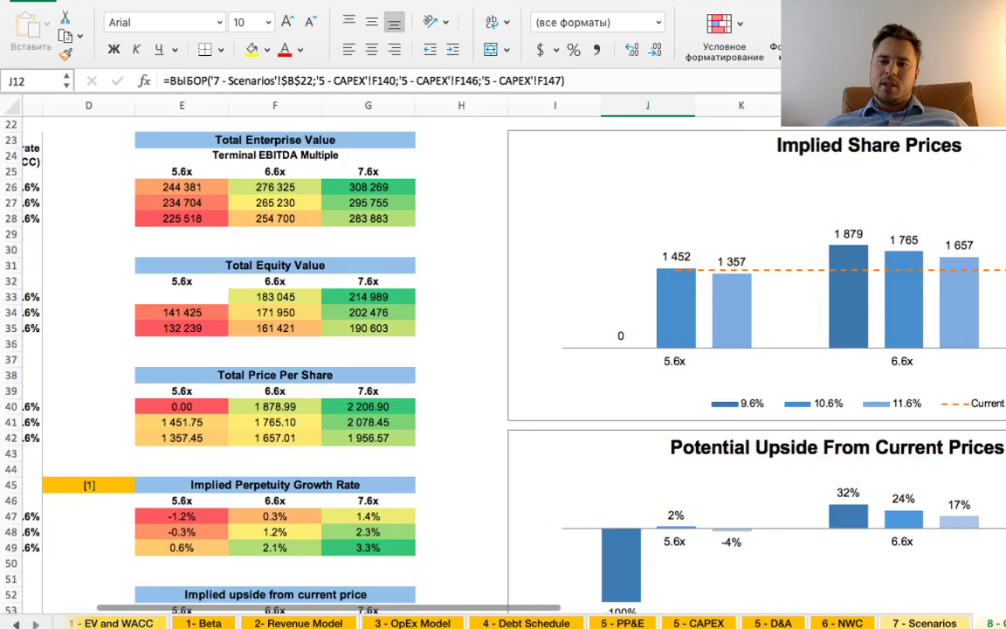
pyautogui.scroll(3, 453, 349)
pyautogui.hscroll(-3, 452, 349)
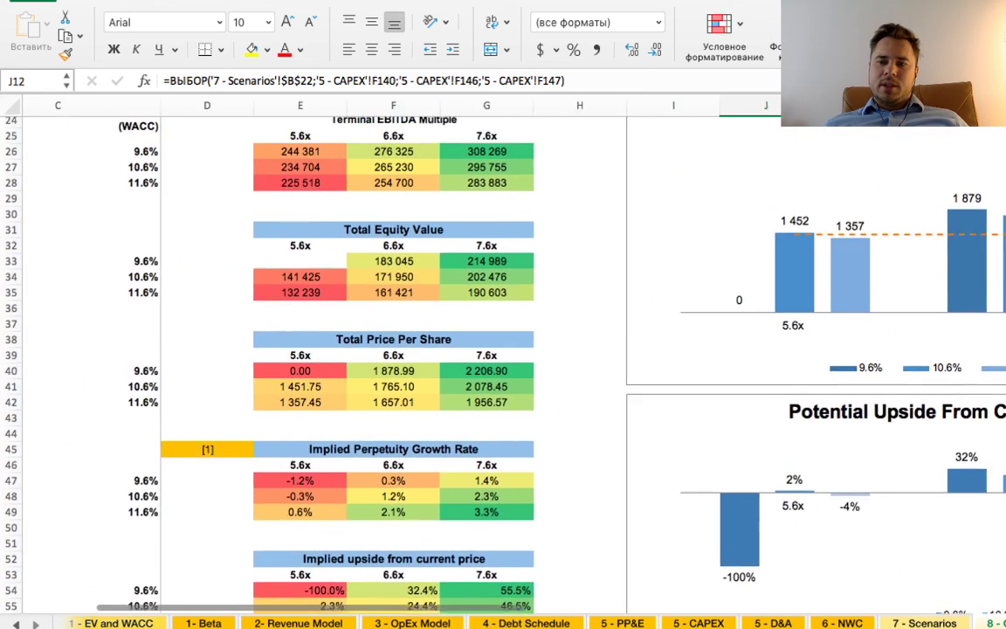